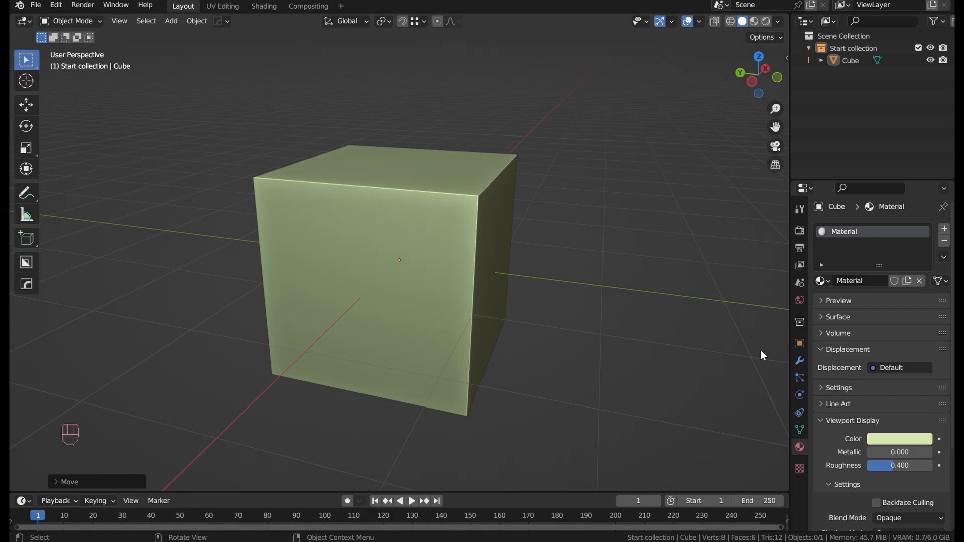
Snap the 3D cursor to the world origin
{"action": "key", "text": "shift+s"}
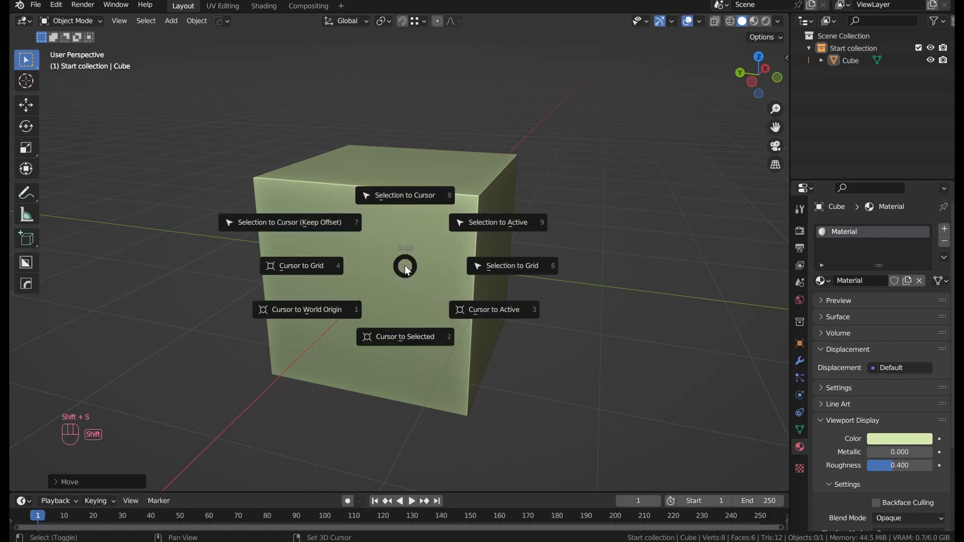
{"action": "left_click", "coordinate": [390, 282]}
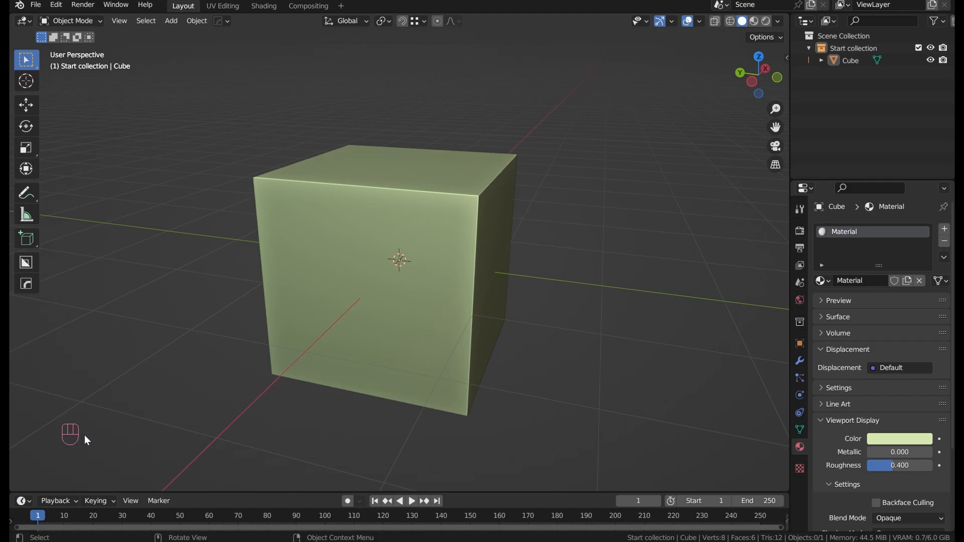
Examine the cube from several sides by orbiting, panning and zooming the viewport
{"action": "middle_click_drag", "start_coordinate": [98, 433], "coordinate": [219, 446]}
{"action": "middle_click_drag", "start_coordinate": [231, 409], "coordinate": [178, 414]}
{"action": "key", "text": "a"}
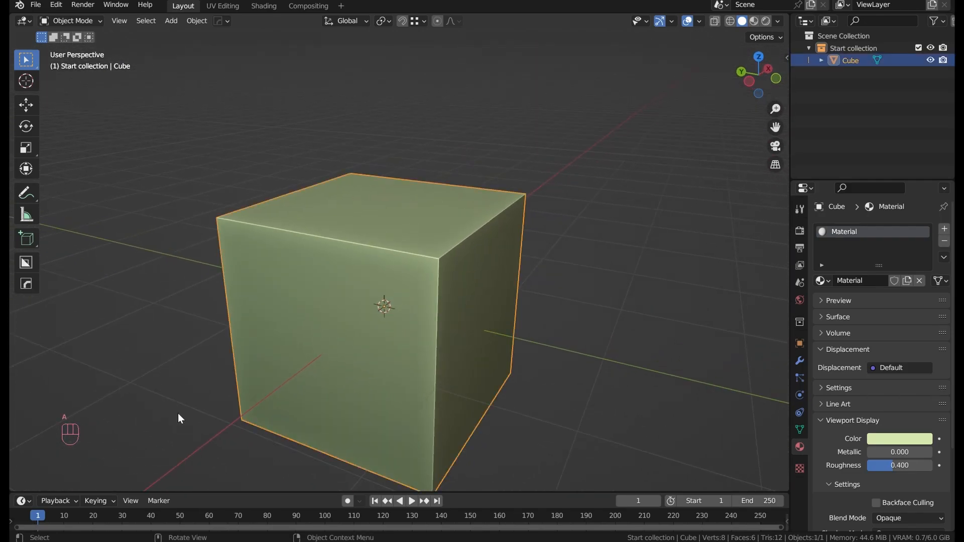
{"action": "key", "text": "s"}
{"action": "key", "text": "w"}
{"action": "middle_click_drag", "start_coordinate": [162, 411], "coordinate": [276, 403]}
{"action": "scroll", "coordinate": [170, 405], "scroll_direction": "down", "scroll_amount": 2}
{"action": "key", "text": "shift+f"}
{"action": "left_click", "coordinate": [609, 441]}
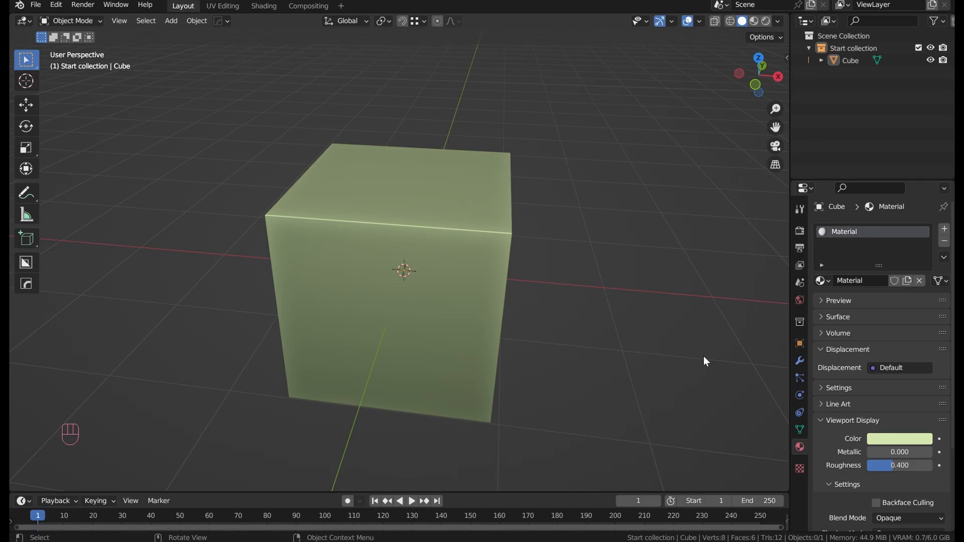
{"action": "mouse_move", "coordinate": [704, 354]}
{"action": "middle_mouse_down"}
{"action": "mouse_move", "coordinate": [409, 345]}
{"action": "mouse_move", "coordinate": [689, 358]}
{"action": "mouse_move", "coordinate": [719, 347]}
{"action": "middle_mouse_up"}
{"action": "middle_click_drag", "start_coordinate": [295, 340], "coordinate": [131, 344], "text": "shift"}
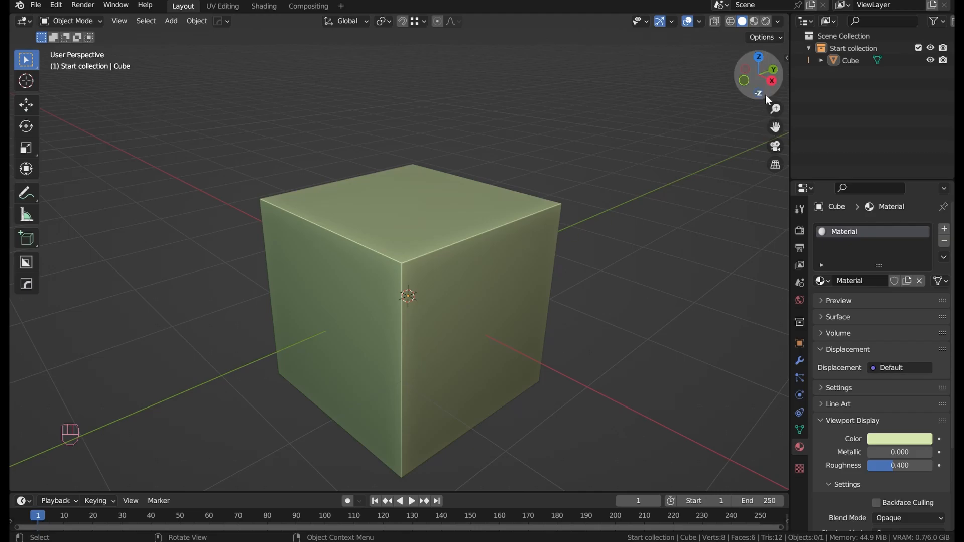
Switch the viewport to orthographic projection and back to perspective, and hide and restore the tool shelf
{"action": "mouse_move", "coordinate": [766, 96]}
{"action": "left_mouse_down"}
{"action": "mouse_move", "coordinate": [746, 80]}
{"action": "mouse_move", "coordinate": [743, 90]}
{"action": "mouse_move", "coordinate": [750, 71]}
{"action": "mouse_move", "coordinate": [784, 76]}
{"action": "mouse_move", "coordinate": [777, 108]}
{"action": "mouse_move", "coordinate": [777, 75]}
{"action": "mouse_move", "coordinate": [778, 106]}
{"action": "left_mouse_up"}
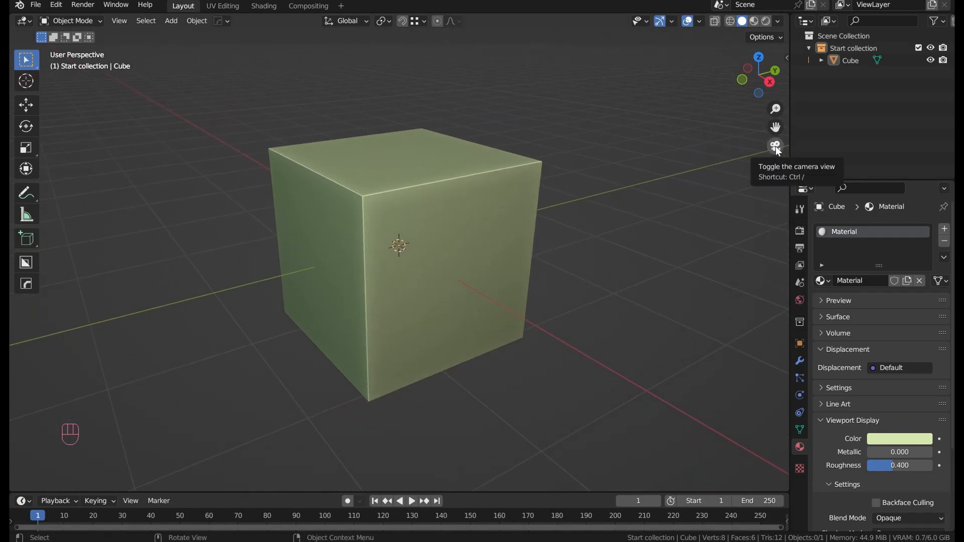
{"action": "left_click", "coordinate": [778, 168]}
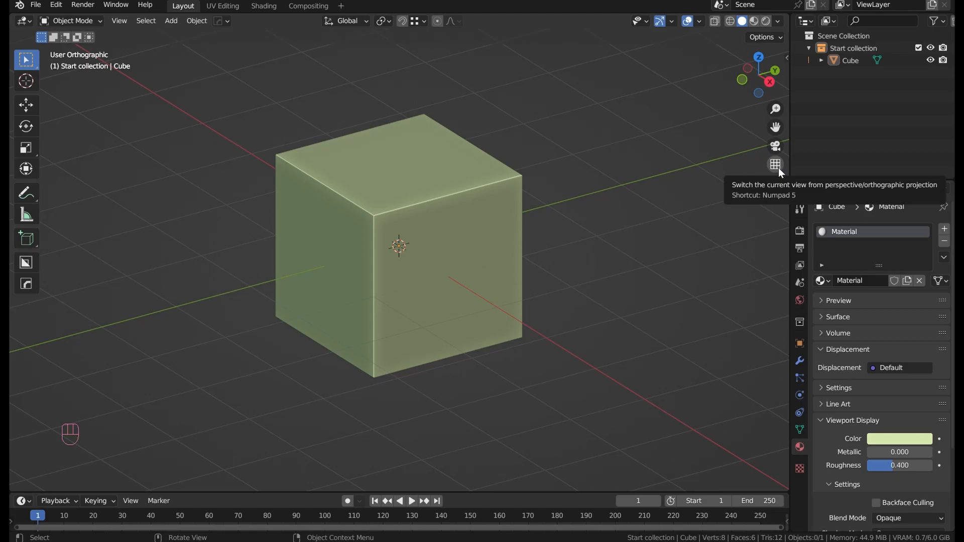
{"action": "left_click", "coordinate": [777, 166]}
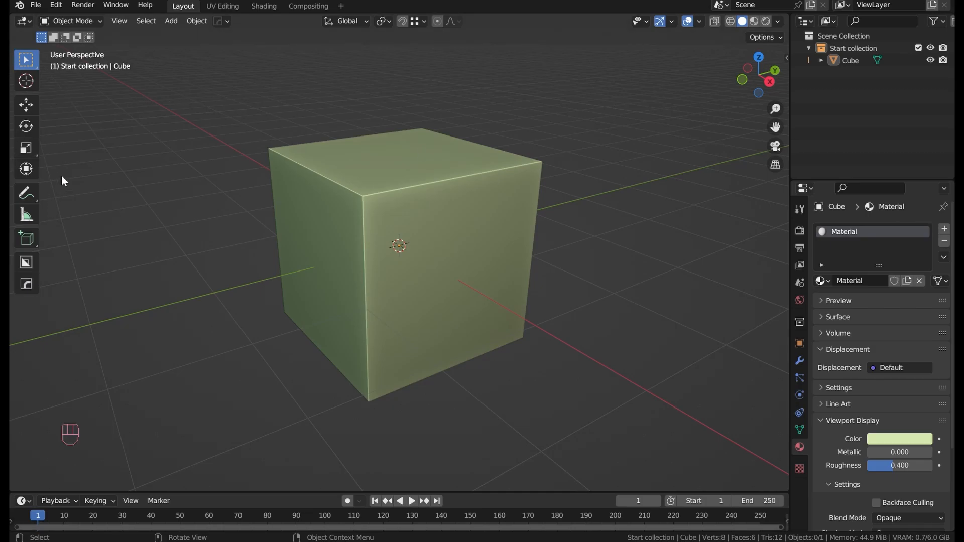
{"action": "key", "text": "t"}
{"action": "key", "text": "t"}
Select the cube from far away and frame the view on it, showing it from an upper corner
{"action": "scroll", "coordinate": [96, 196], "scroll_direction": "down", "scroll_amount": 4}
{"action": "middle_click_drag", "start_coordinate": [134, 199], "coordinate": [301, 259], "text": "shift"}
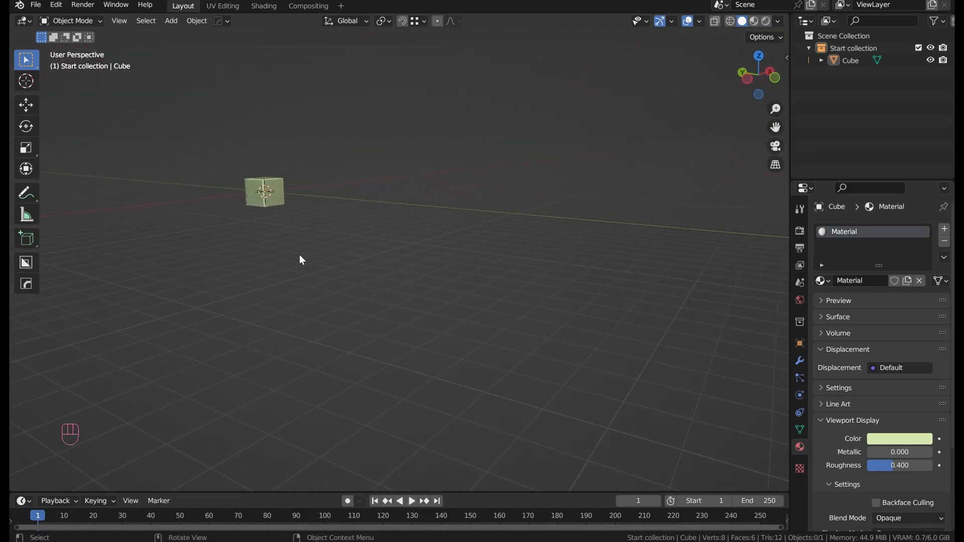
{"action": "left_click", "coordinate": [274, 205]}
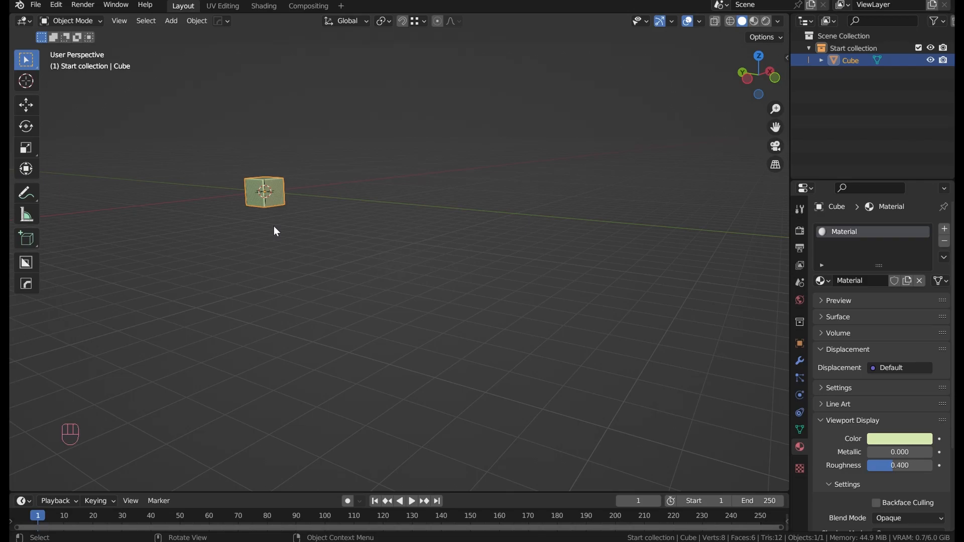
{"action": "key", "text": "shift+f"}
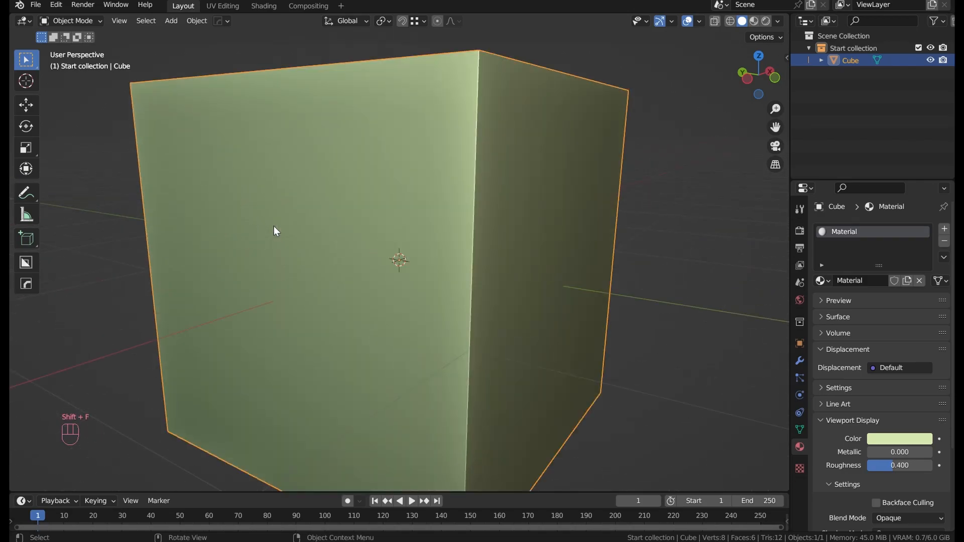
{"action": "scroll", "coordinate": [278, 252], "scroll_direction": "up", "scroll_amount": 2}
{"action": "mouse_move", "coordinate": [285, 248]}
{"action": "middle_mouse_down"}
{"action": "mouse_move", "coordinate": [278, 252]}
{"action": "mouse_move", "coordinate": [305, 258]}
{"action": "mouse_move", "coordinate": [295, 251]}
{"action": "middle_mouse_up"}
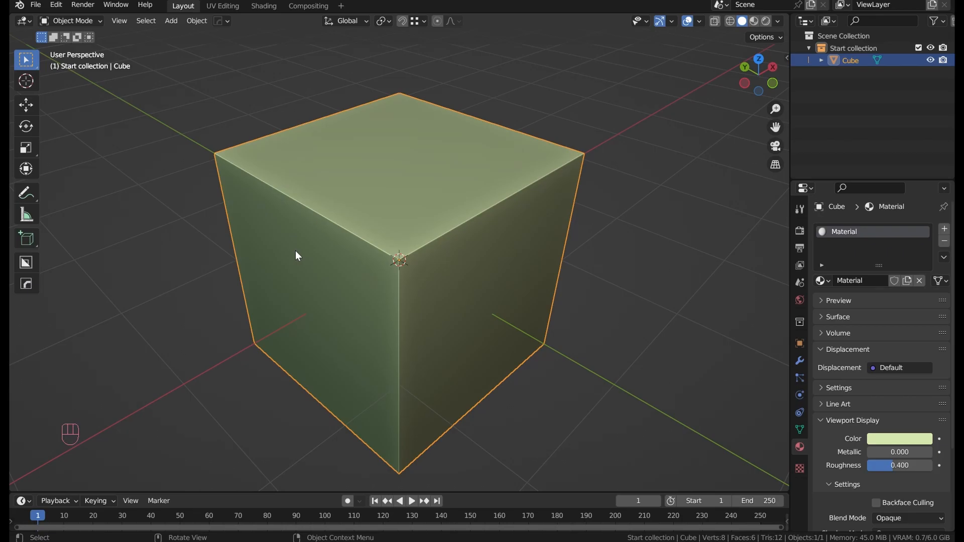
Search the keymap preferences for "pan", find the 3D View entries and widen the preferences window
{"action": "left_click", "coordinate": [62, 7]}
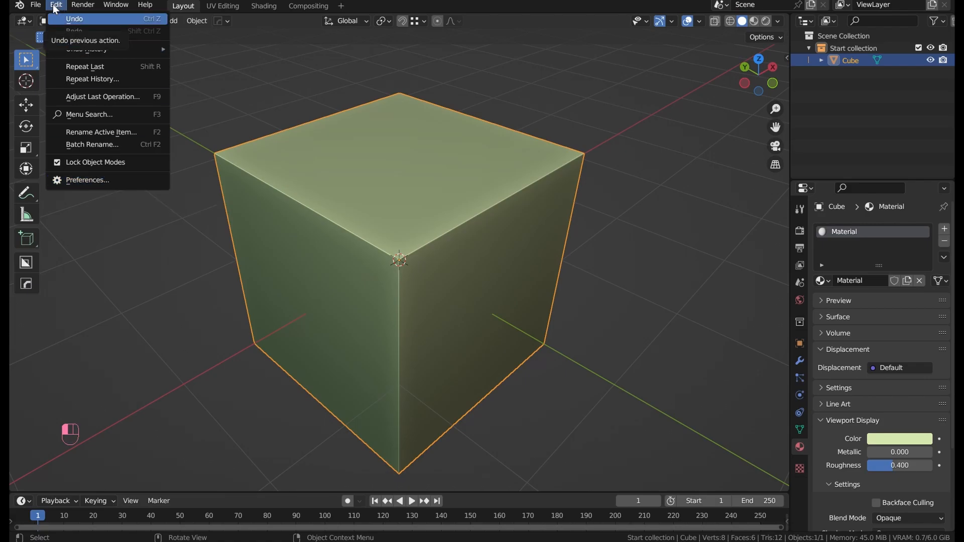
{"action": "left_click", "coordinate": [98, 180]}
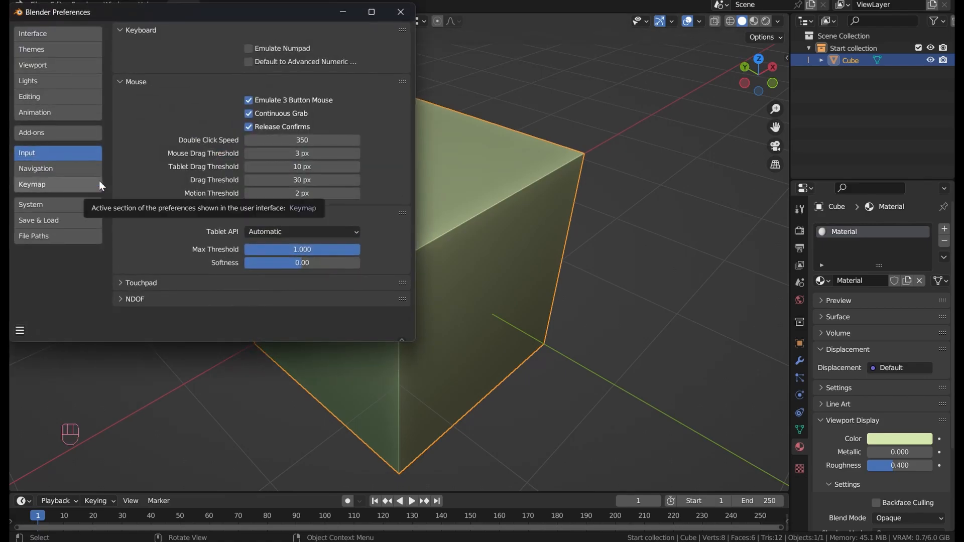
{"action": "left_click", "coordinate": [76, 186]}
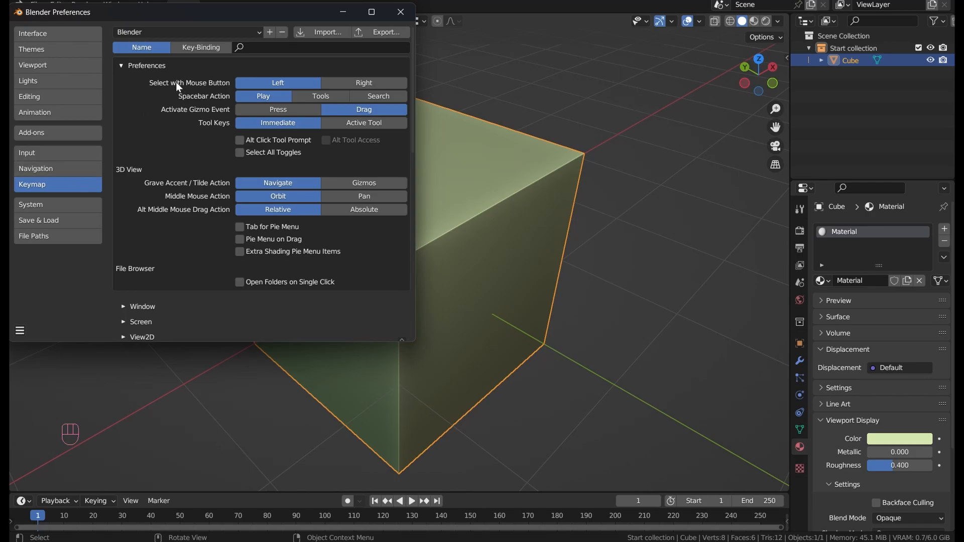
{"action": "left_click", "coordinate": [252, 45]}
{"action": "type", "text": "pan"}
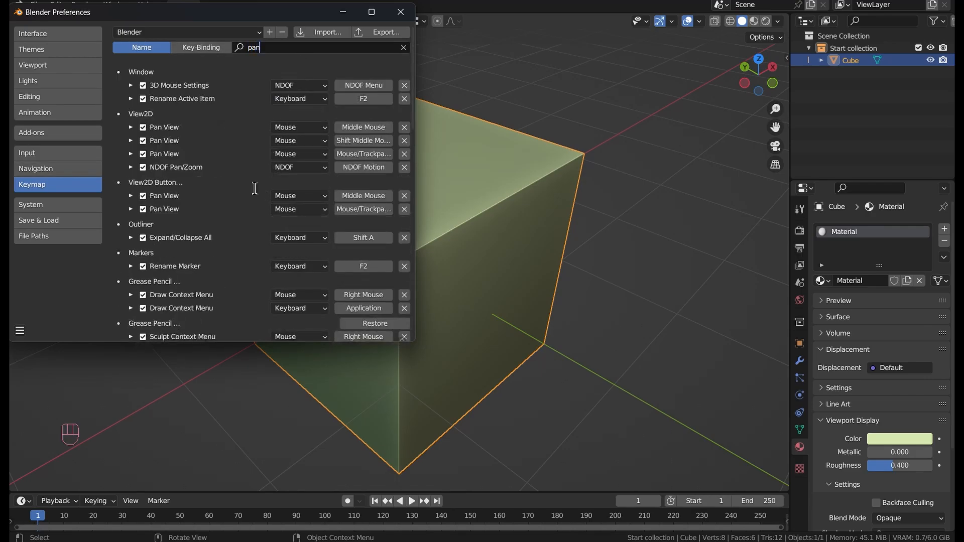
{"action": "scroll", "coordinate": [232, 189], "scroll_direction": "down", "scroll_amount": 6}
{"action": "scroll", "coordinate": [236, 189], "scroll_direction": "down", "scroll_amount": 12}
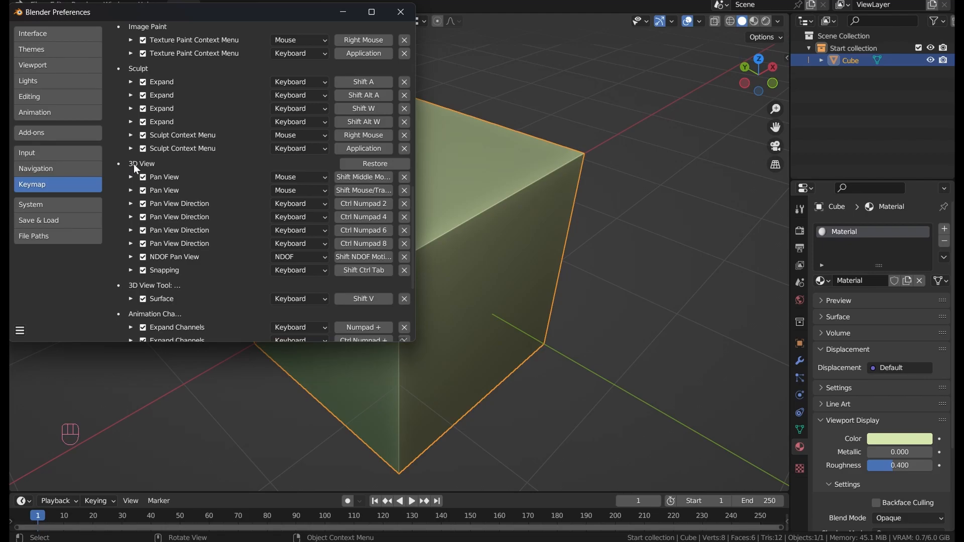
{"action": "left_click_drag", "start_coordinate": [415, 182], "coordinate": [621, 187]}
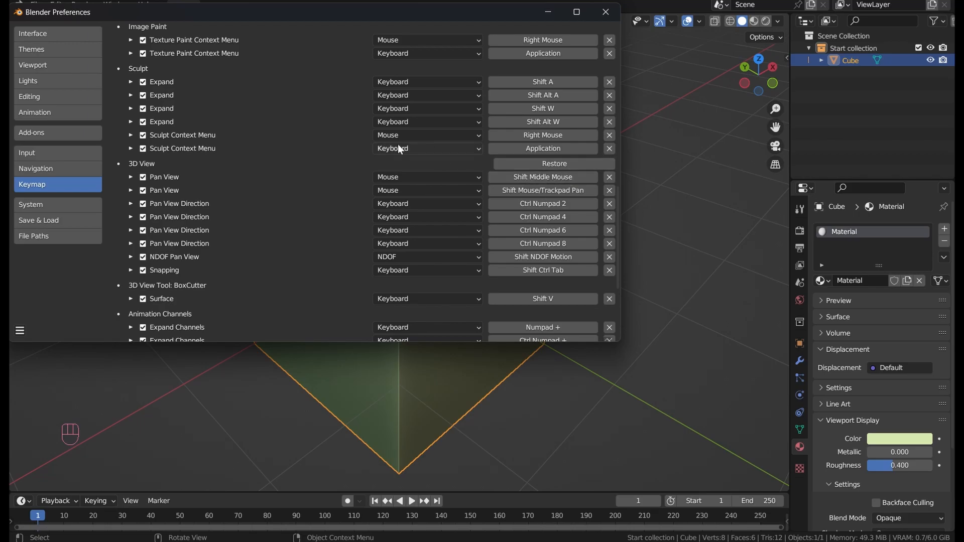
Search the keymap for "rotate" to check the 3D View shortcuts, and clear the search
{"action": "scroll", "coordinate": [433, 180], "scroll_direction": "up", "scroll_amount": 10}
{"action": "scroll", "coordinate": [432, 179], "scroll_direction": "up", "scroll_amount": 12}
{"action": "left_click", "coordinate": [389, 49]}
{"action": "type", "text": "rotate"}
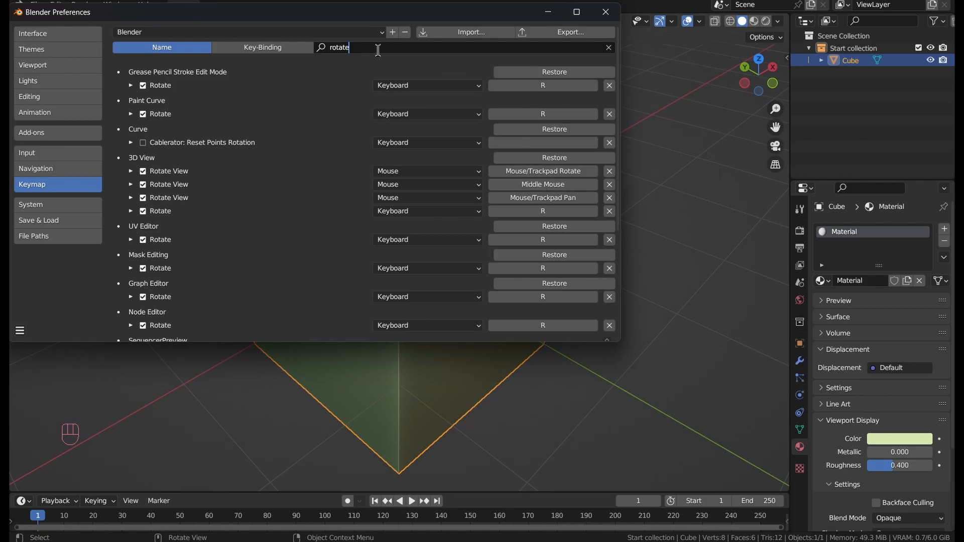
{"action": "key", "text": "ctrl+a"}
{"action": "key", "text": "BackSpace"}
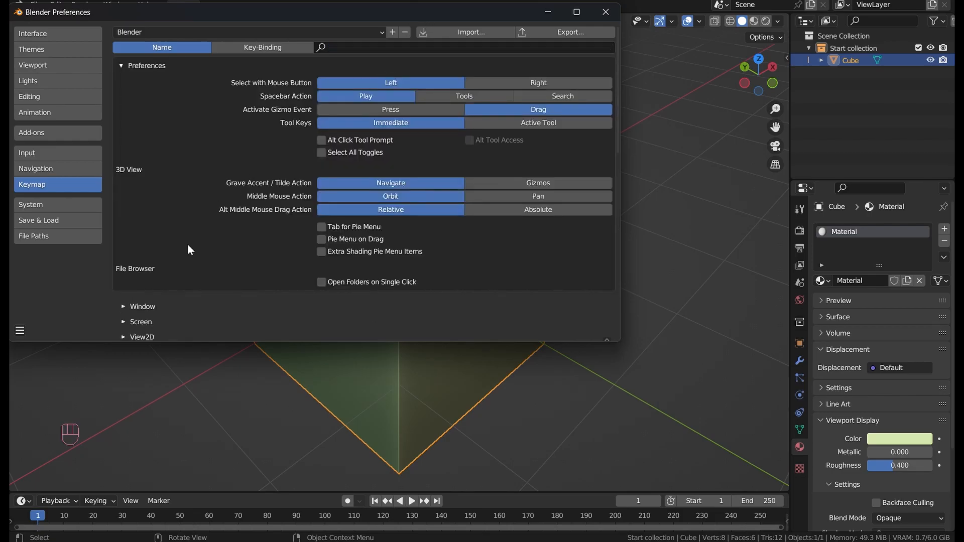
Look up the Frame Selected shortcut among the 3D View (Global) keymap entries and close the preferences
{"action": "scroll", "coordinate": [188, 244], "scroll_direction": "down", "scroll_amount": 5}
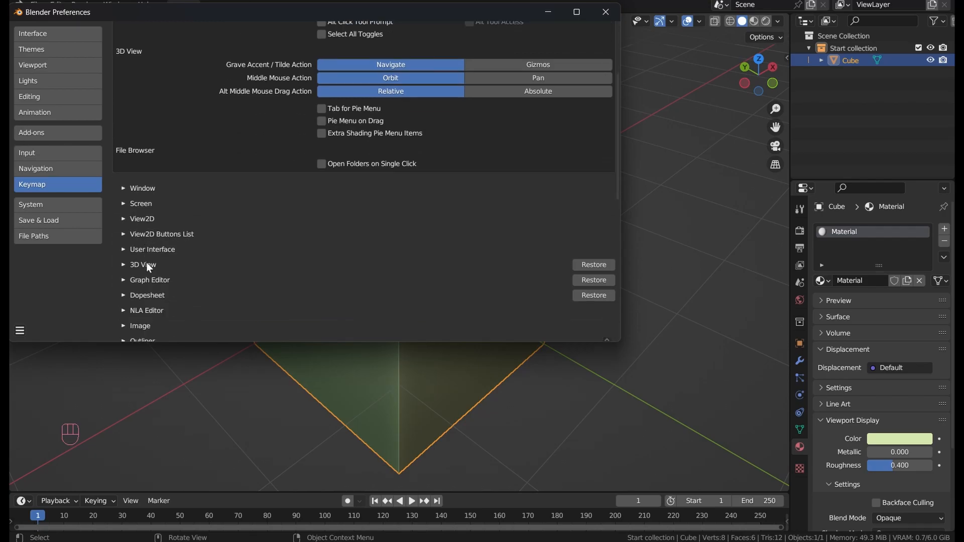
{"action": "scroll", "coordinate": [147, 265], "scroll_direction": "down", "scroll_amount": 1}
{"action": "left_click", "coordinate": [127, 246]}
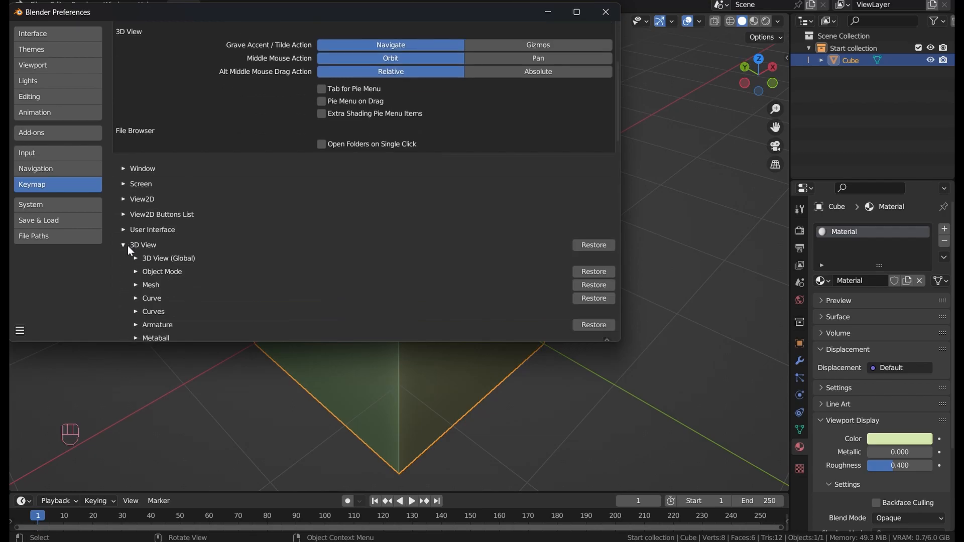
{"action": "left_click", "coordinate": [134, 258]}
{"action": "scroll", "coordinate": [157, 263], "scroll_direction": "down", "scroll_amount": 20}
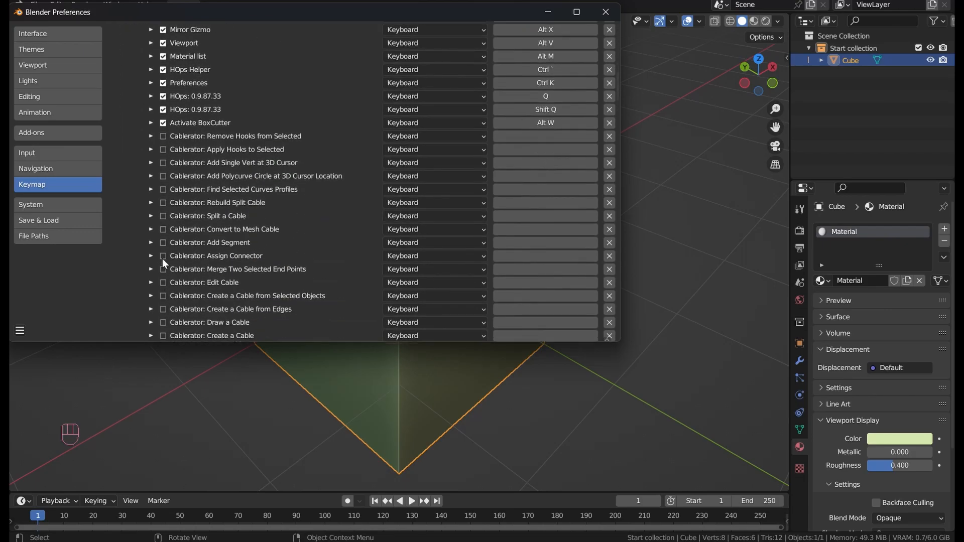
{"action": "scroll", "coordinate": [162, 259], "scroll_direction": "down", "scroll_amount": 5}
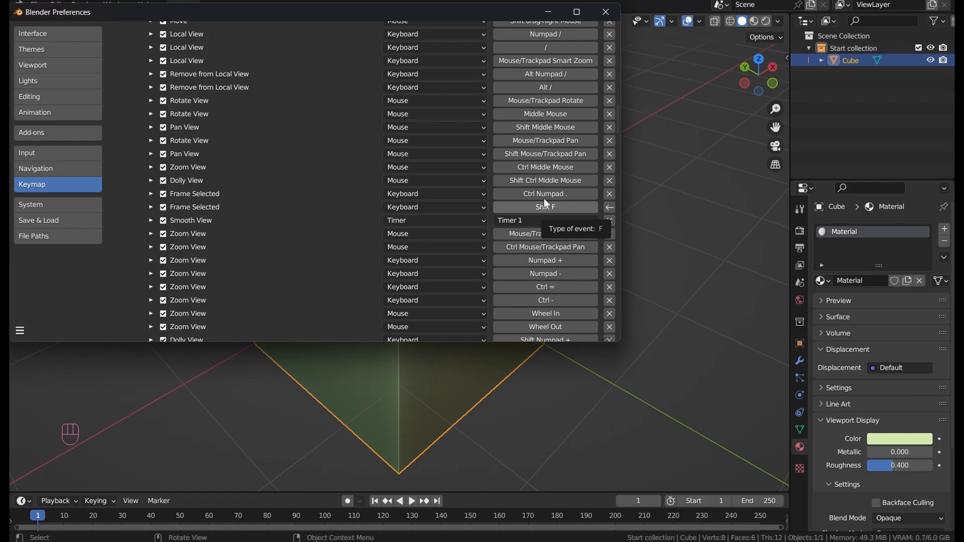
{"action": "left_click", "coordinate": [606, 12]}
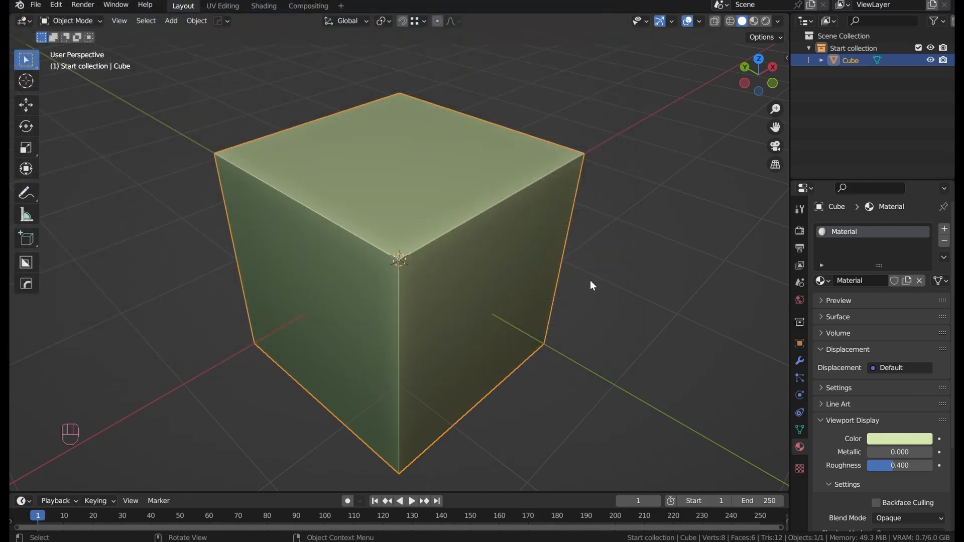
Deselect the cube, snap the view to axis-aligned orthographic views such as Front, and return to a perspective view
{"action": "left_click", "coordinate": [659, 304]}
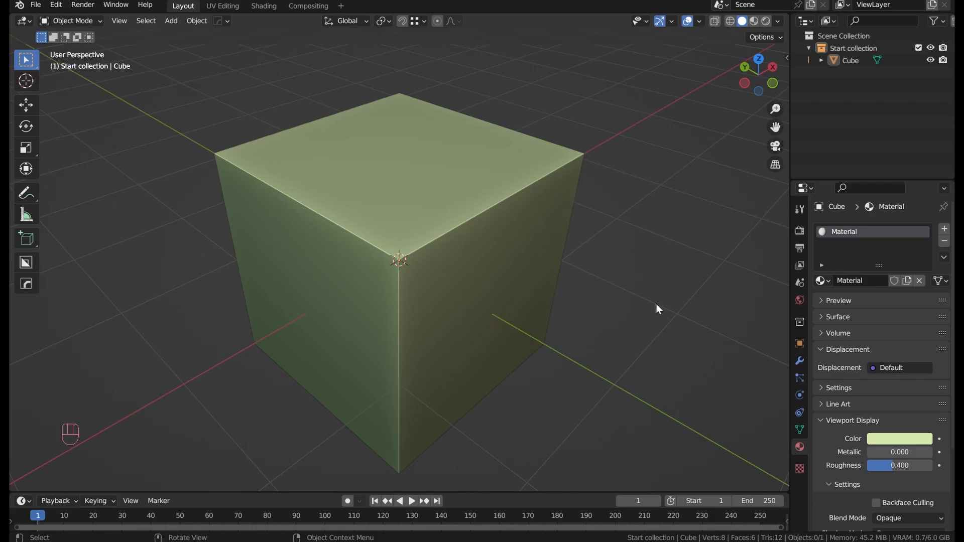
{"action": "key", "text": "alt"}
{"action": "middle_click_drag", "start_coordinate": [671, 334], "coordinate": [511, 183], "text": "alt"}
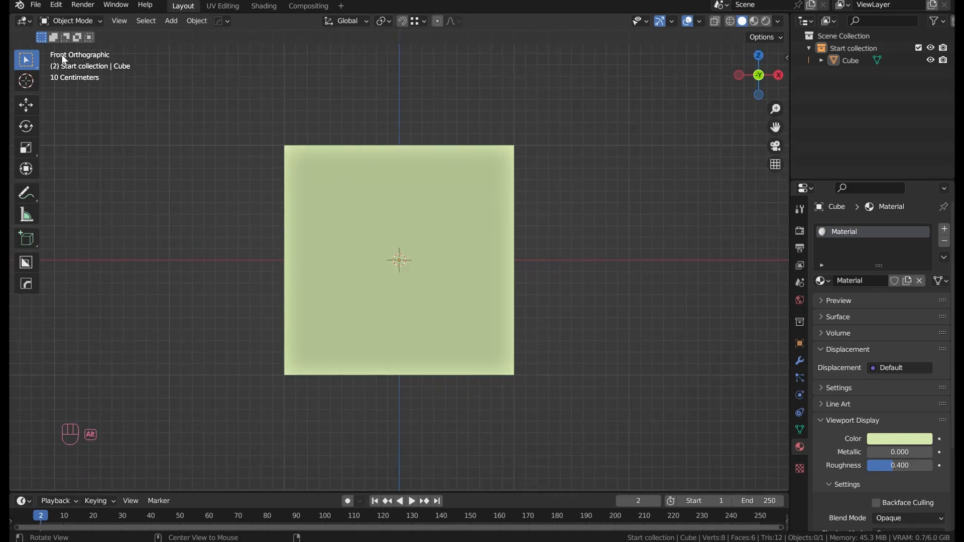
{"action": "middle_click_drag", "start_coordinate": [254, 111], "coordinate": [112, 121], "text": "alt"}
{"action": "middle_click_drag", "start_coordinate": [110, 60], "coordinate": [505, 203], "text": "alt"}
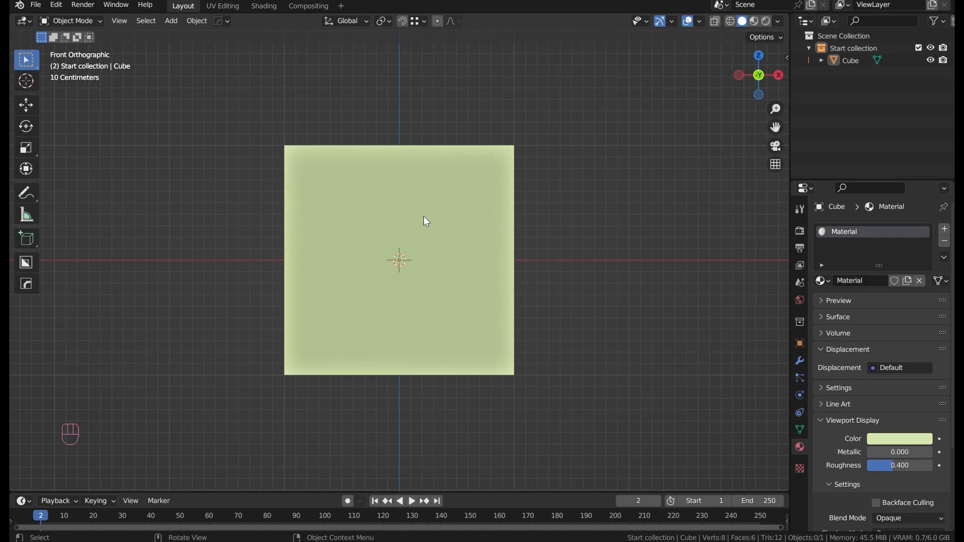
{"action": "middle_click_drag", "start_coordinate": [417, 210], "coordinate": [455, 261]}
{"action": "scroll", "coordinate": [455, 260], "scroll_direction": "down", "scroll_amount": 4}
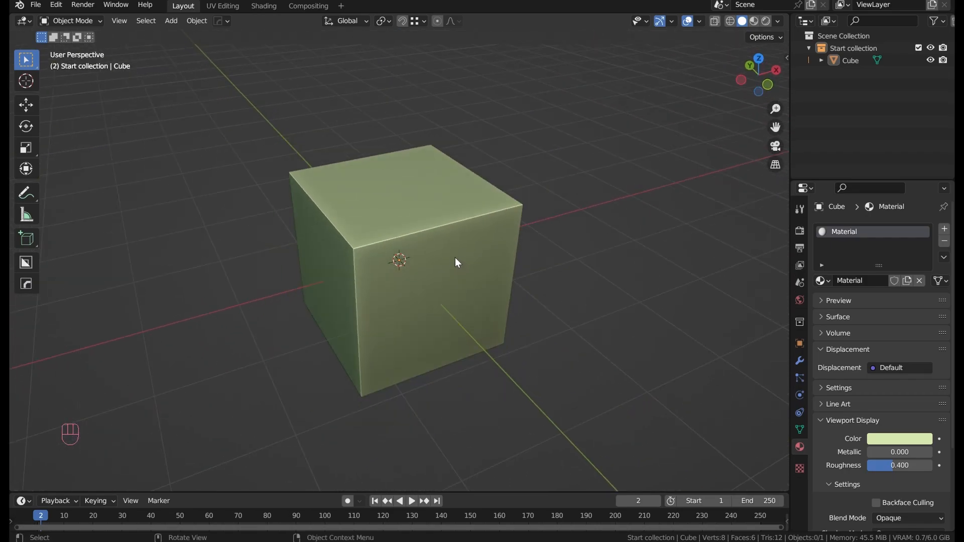
{"action": "scroll", "coordinate": [475, 262], "scroll_direction": "up", "scroll_amount": 1}
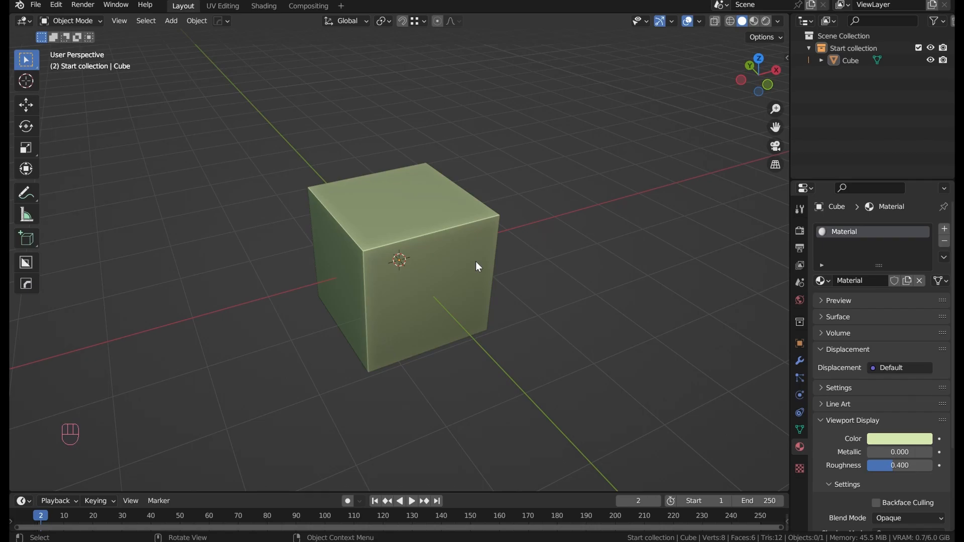
Select the cube and duplicate it 3 m along the global X axis
{"action": "left_click", "coordinate": [431, 264]}
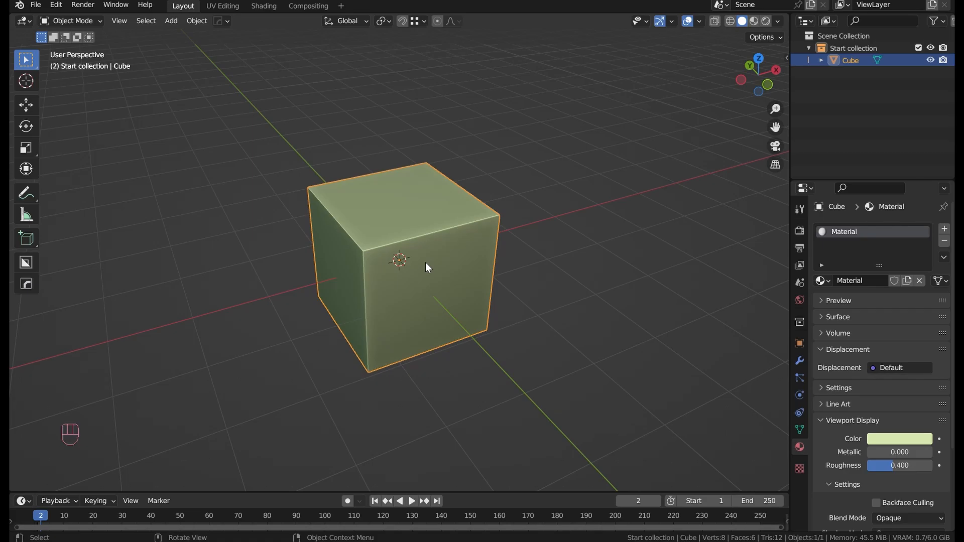
{"action": "scroll", "coordinate": [400, 273], "scroll_direction": "down", "scroll_amount": 3}
{"action": "middle_click_drag", "start_coordinate": [399, 272], "coordinate": [354, 306]}
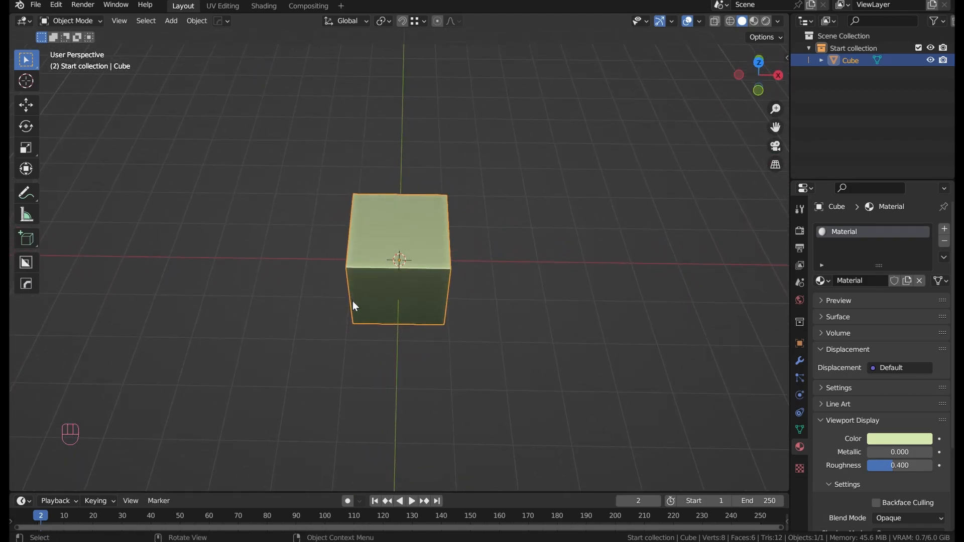
{"action": "key", "text": "shift+d"}
{"action": "key", "text": "x"}
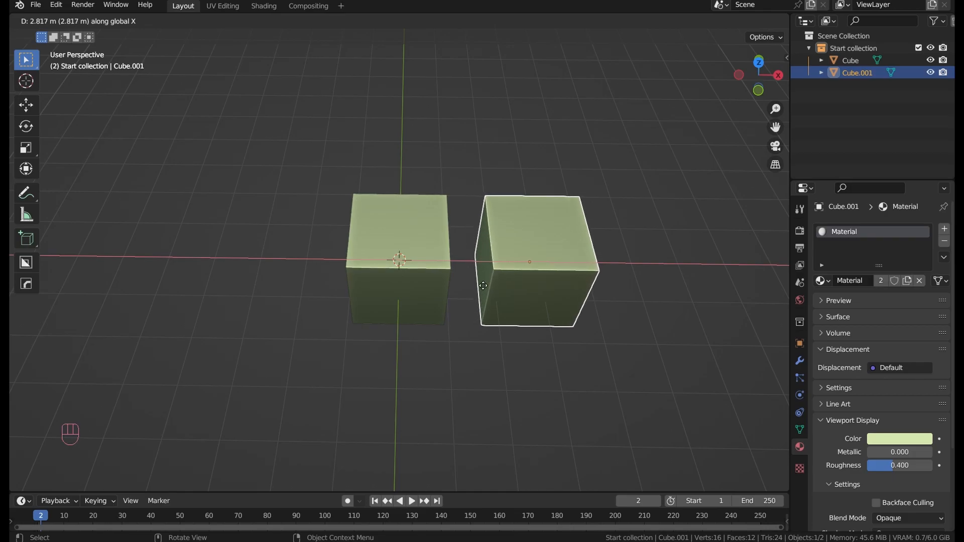
{"action": "key", "text": "z"}
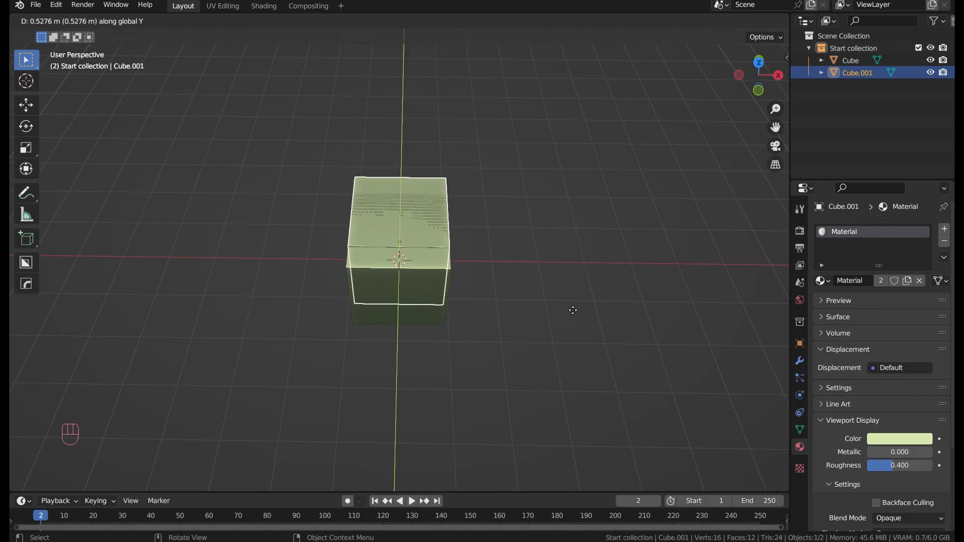
{"action": "key", "text": "x"}
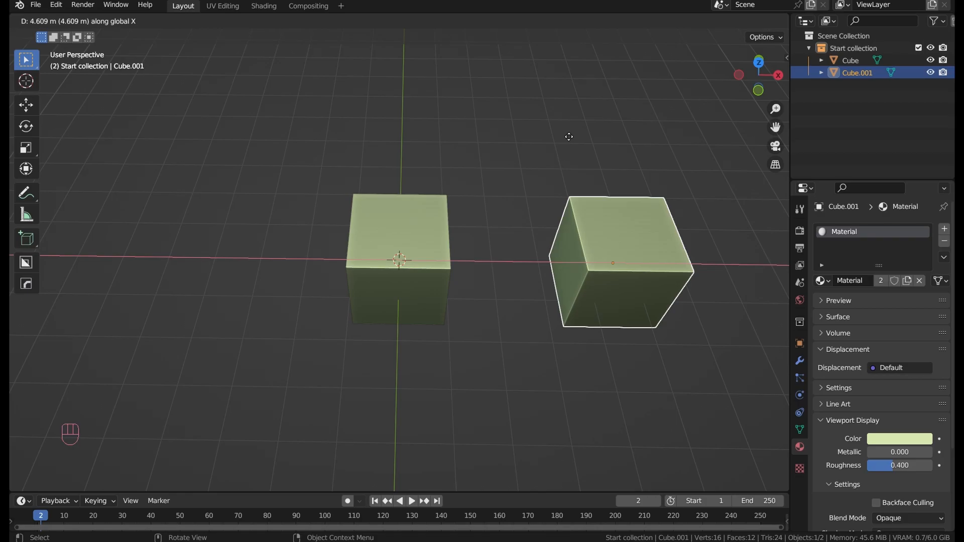
{"action": "type", "text": "3"}
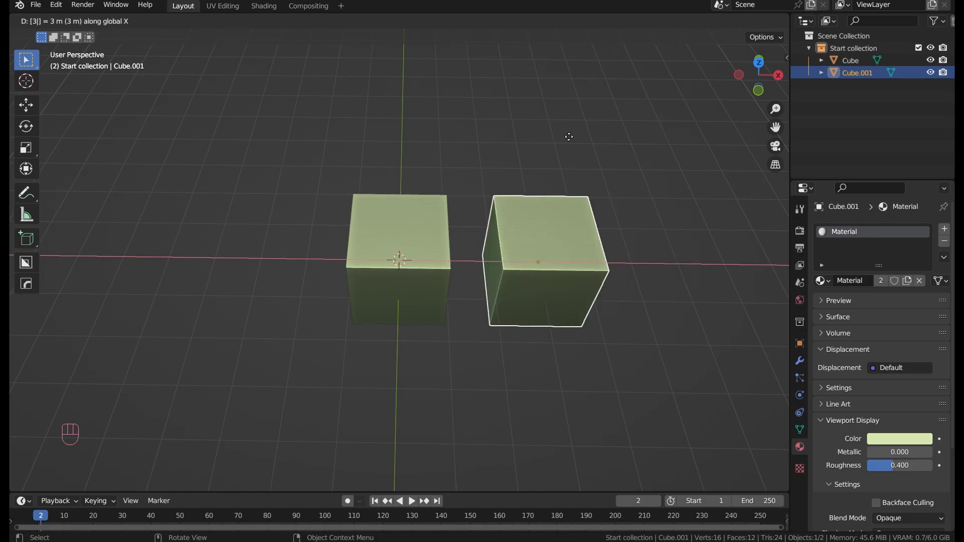
{"action": "key", "text": "Return"}
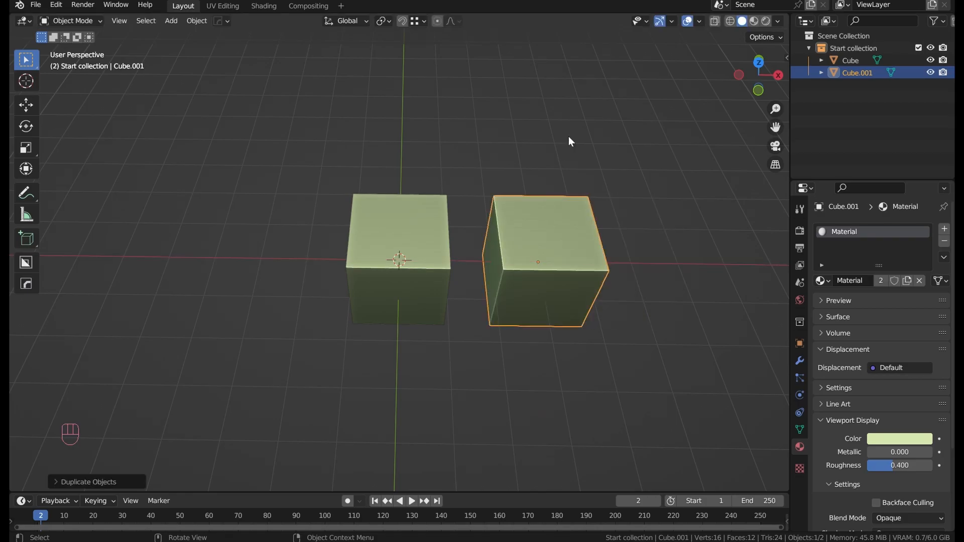
Set the duplicate's X offset to 3 inches in the operator settings, and undo the duplication
{"action": "left_click", "coordinate": [58, 481]}
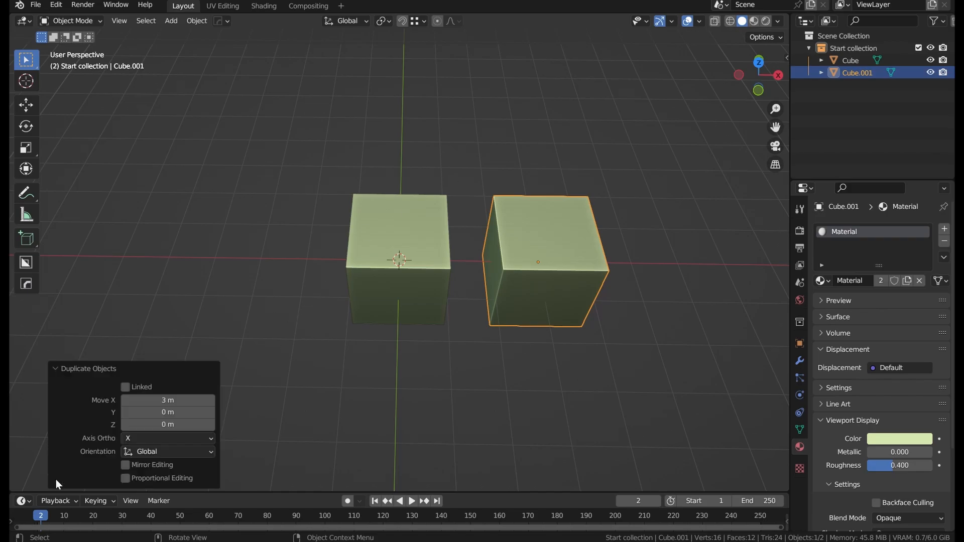
{"action": "left_click", "coordinate": [183, 401]}
{"action": "left_click", "coordinate": [172, 399]}
{"action": "key", "text": "BackSpace"}
{"action": "key", "text": "BackSpace"}
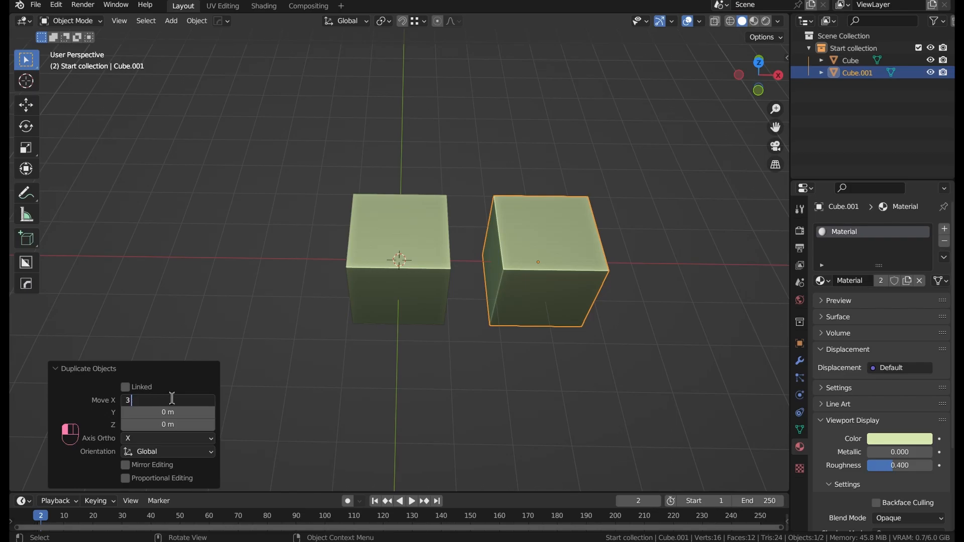
{"action": "type", "text": "in"}
{"action": "key", "text": "Return"}
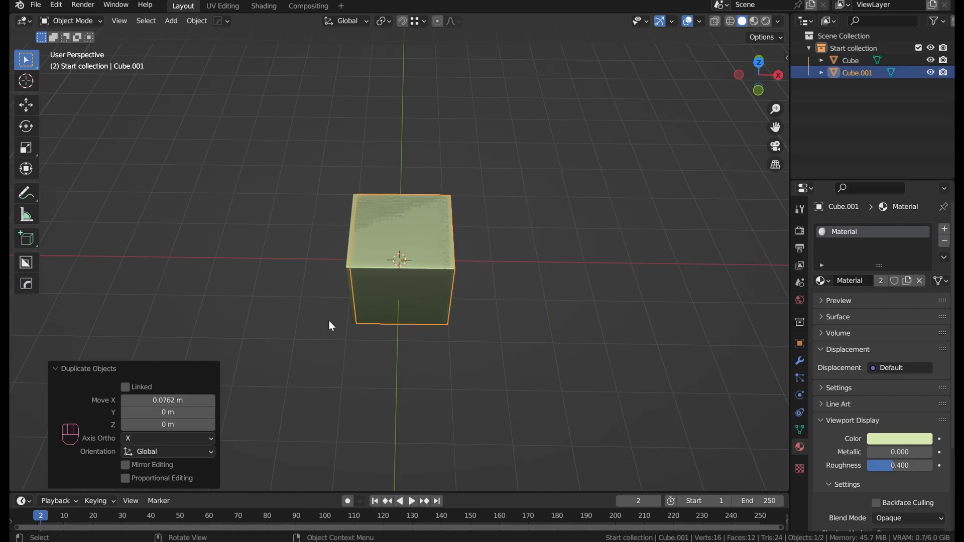
{"action": "scroll", "coordinate": [330, 321], "scroll_direction": "up", "scroll_amount": 2}
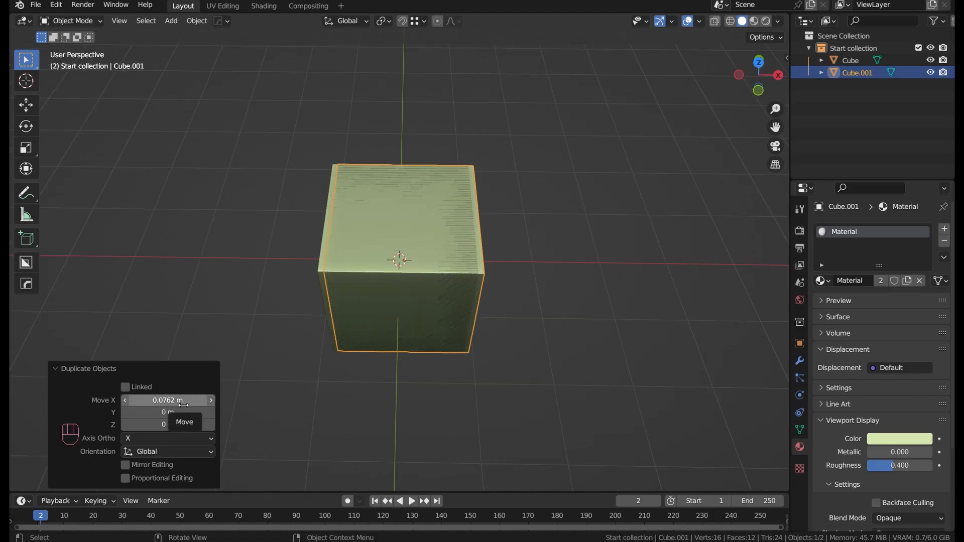
{"action": "key", "text": "ctrl+z"}
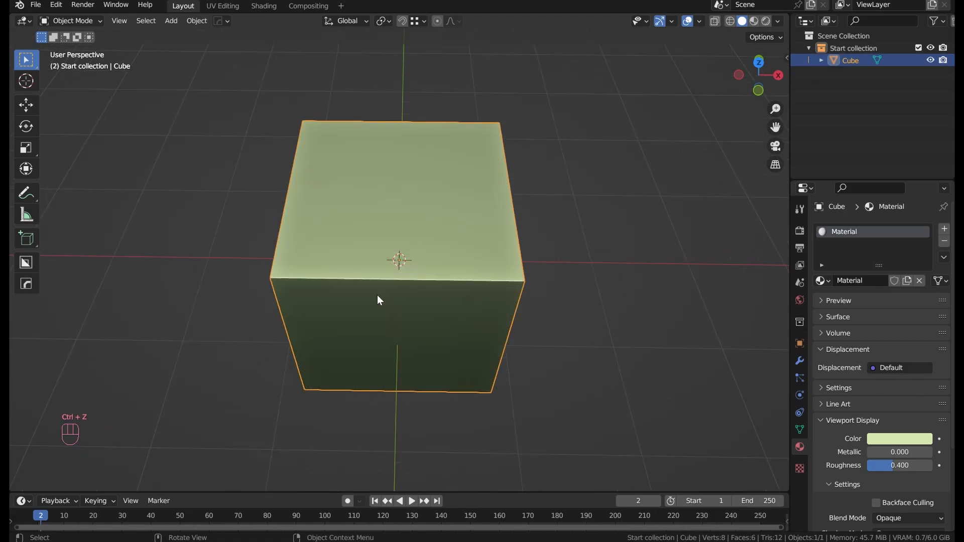
Duplicate the cube and place the copy about 2.9 m away along the X axis
{"action": "scroll", "coordinate": [378, 318], "scroll_direction": "down", "scroll_amount": 1}
{"action": "key", "text": "shift+d"}
{"action": "middle_click", "coordinate": [505, 326]}
{"action": "left_click", "coordinate": [542, 328]}
{"action": "middle_click_drag", "start_coordinate": [455, 365], "coordinate": [395, 375], "text": "shift"}
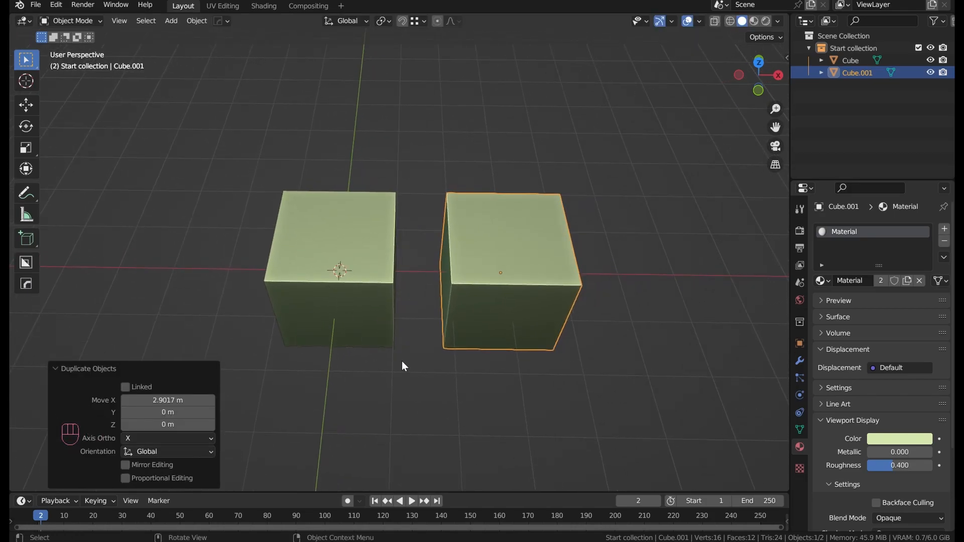
Select the original cube and its copy in turn in the outliner, and expand both entries to inspect their mesh data
{"action": "left_click", "coordinate": [355, 284], "text": "shift"}
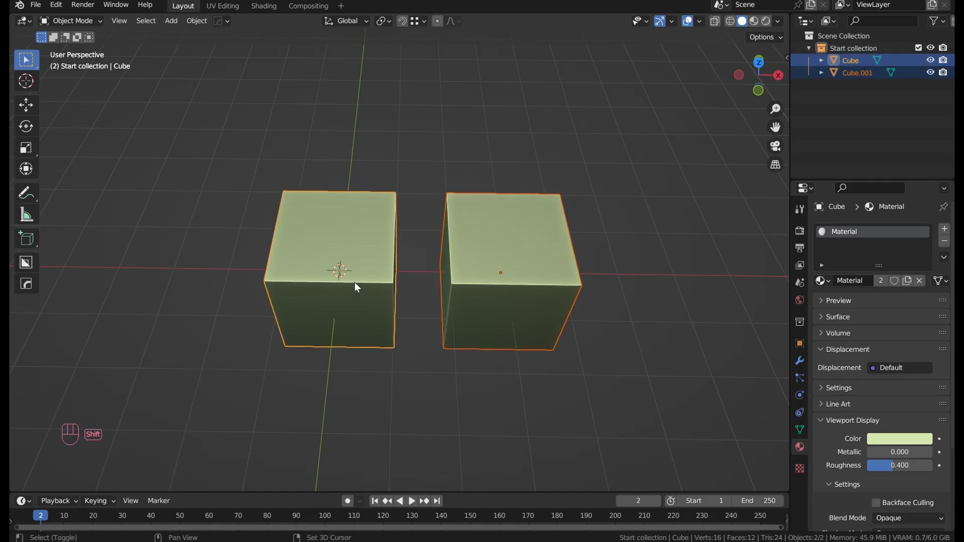
{"action": "left_click", "coordinate": [832, 117]}
{"action": "left_click", "coordinate": [854, 76]}
{"action": "left_click", "coordinate": [851, 61]}
{"action": "left_click", "coordinate": [849, 74]}
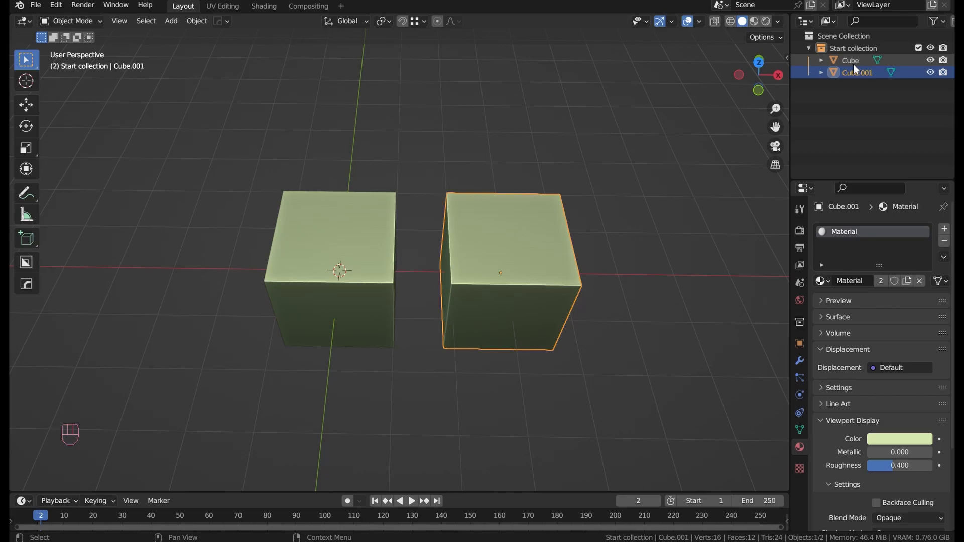
{"action": "left_click", "coordinate": [822, 61]}
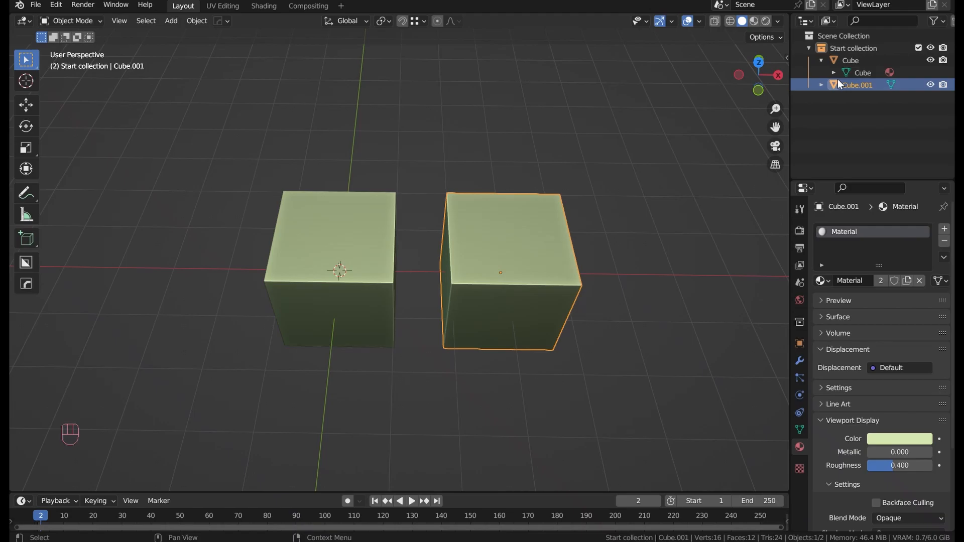
{"action": "left_click", "coordinate": [822, 85]}
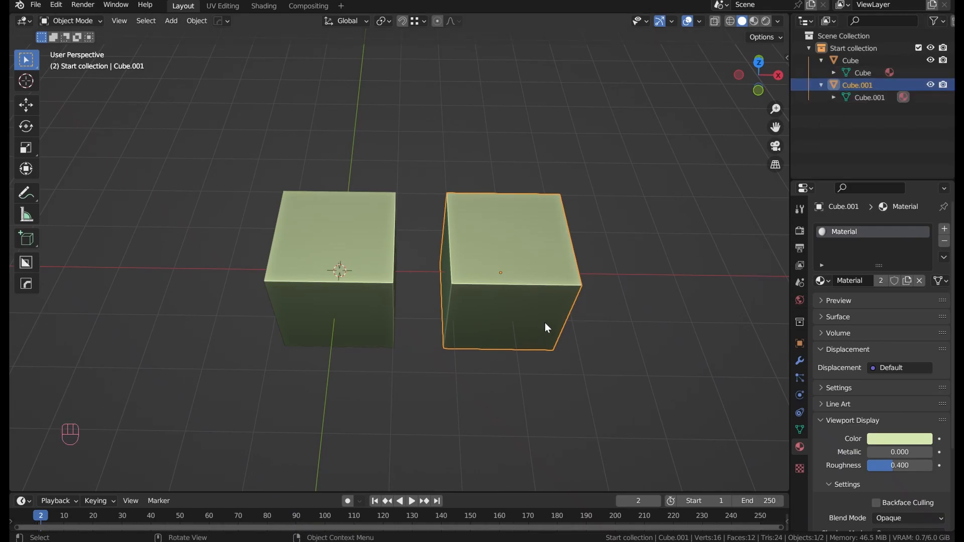
Try a level 2 subdivision modifier on the duplicated cube, undo it and deselect everything
{"action": "key", "text": "ctrl+2"}
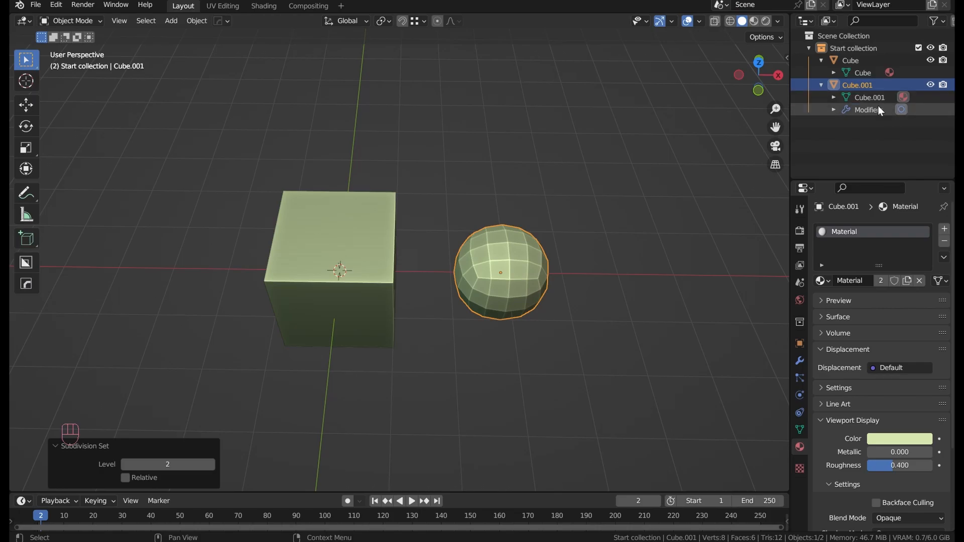
{"action": "key", "text": "ctrl+z"}
{"action": "left_click", "coordinate": [472, 390]}
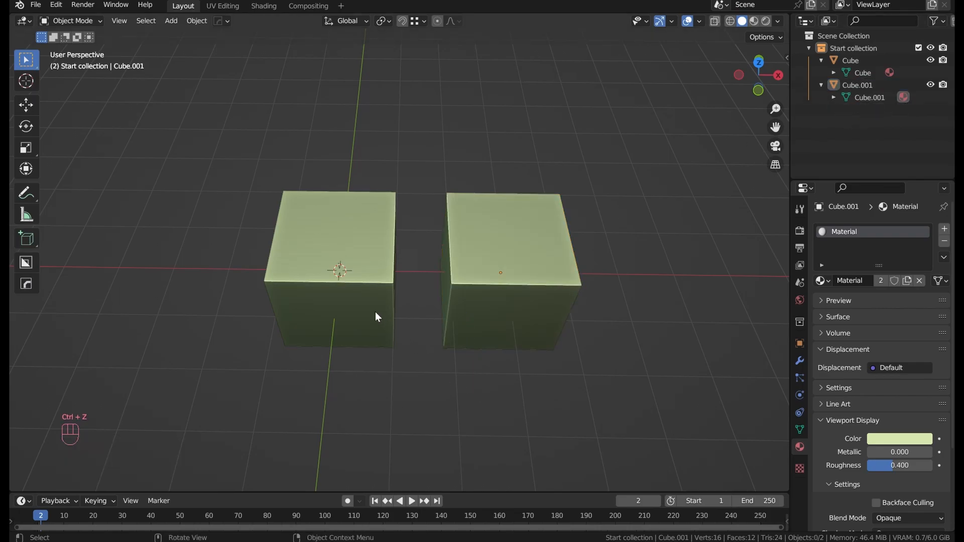
Select the original cube and cycle through the selection tool variants
{"action": "left_click", "coordinate": [346, 274]}
{"action": "scroll", "coordinate": [387, 284], "scroll_direction": "down", "scroll_amount": 3}
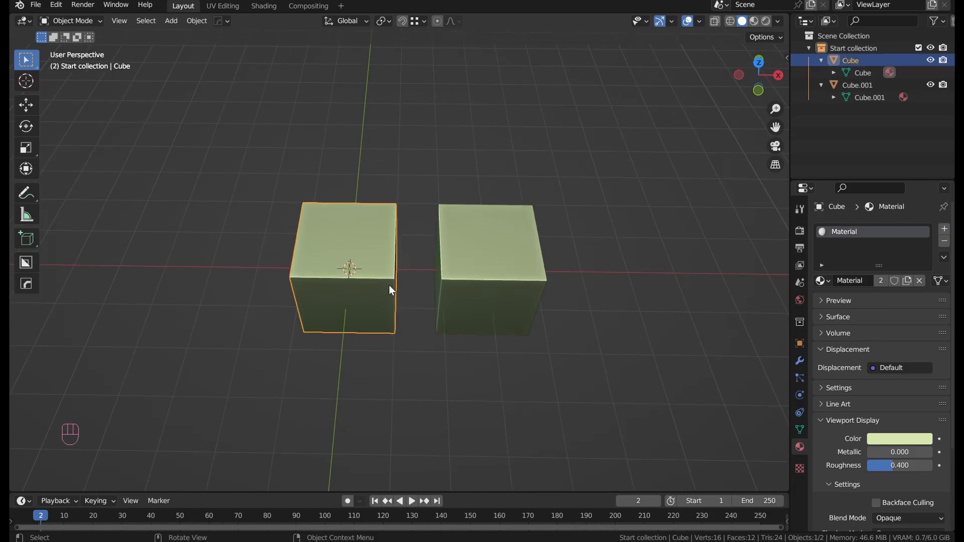
{"action": "key", "text": "e"}
{"action": "key", "text": "w"}
{"action": "middle_click_drag", "start_coordinate": [433, 354], "coordinate": [420, 298]}
{"action": "key", "text": "w"}
{"action": "key", "text": "w"}
{"action": "key", "text": "w"}
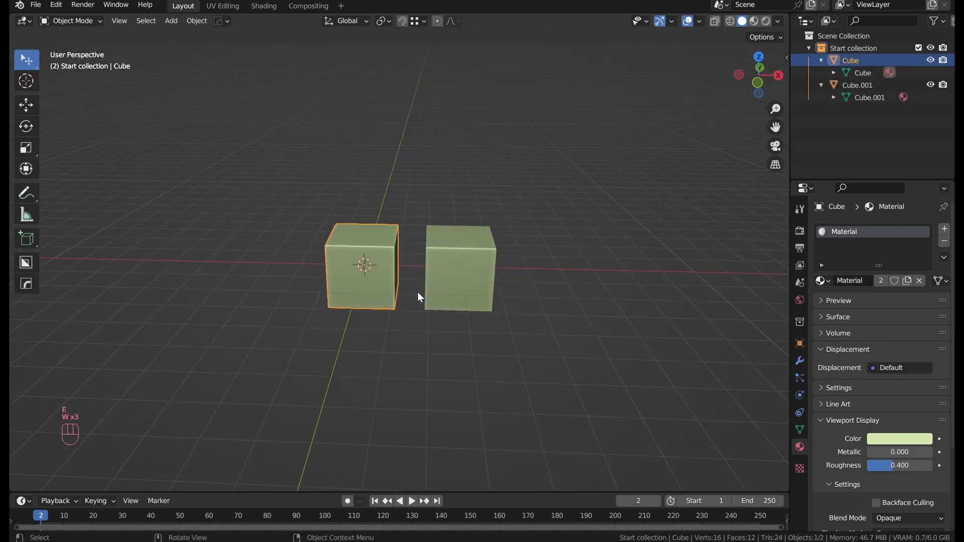
Stretch the original cube along Z by a factor of about 5.1, undo the scaling and deselect the cube
{"action": "key", "text": "s"}
{"action": "left_click_drag", "start_coordinate": [364, 226], "coordinate": [449, 159]}
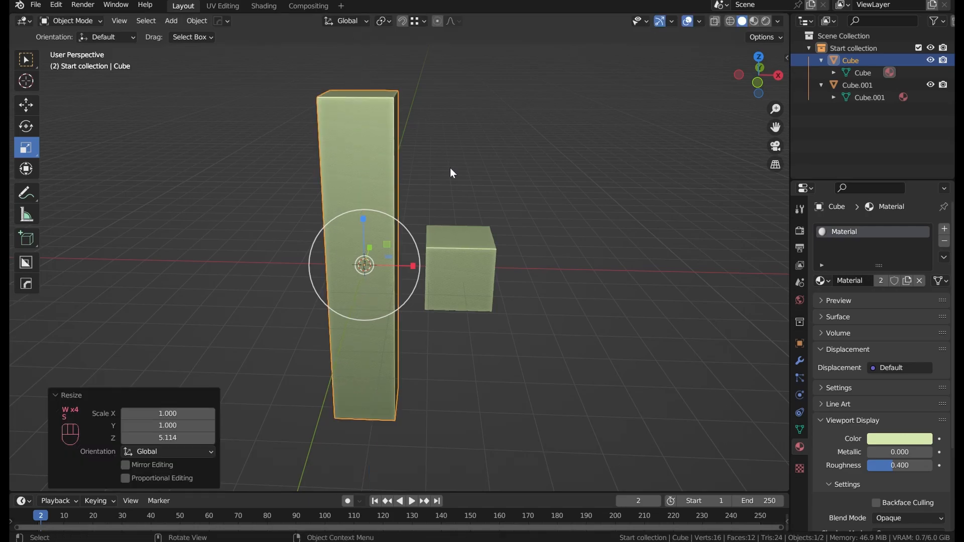
{"action": "key", "text": "ctrl+z"}
{"action": "scroll", "coordinate": [409, 181], "scroll_direction": "up", "scroll_amount": 3}
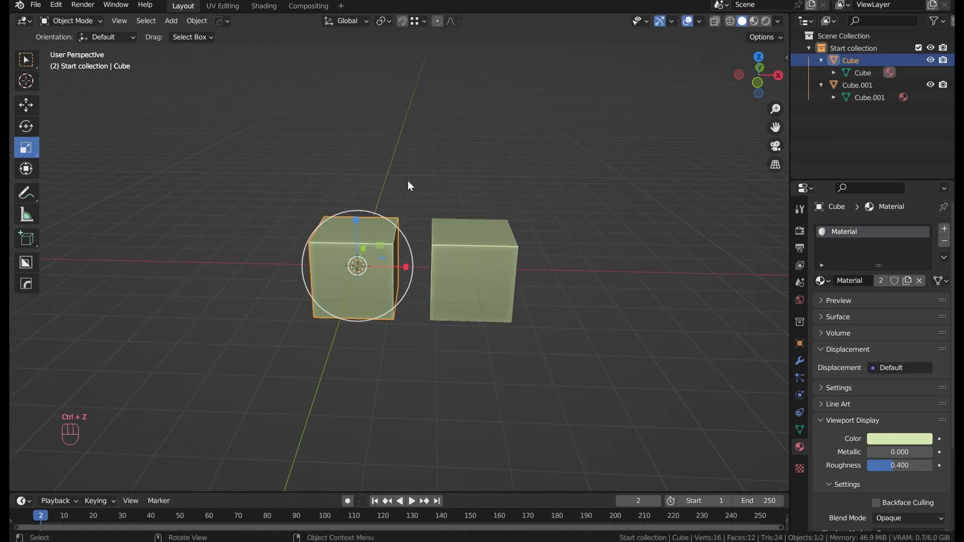
{"action": "left_click", "coordinate": [408, 181]}
Select the original cube and enter Edit Mode on it
{"action": "scroll", "coordinate": [341, 201], "scroll_direction": "up", "scroll_amount": 2}
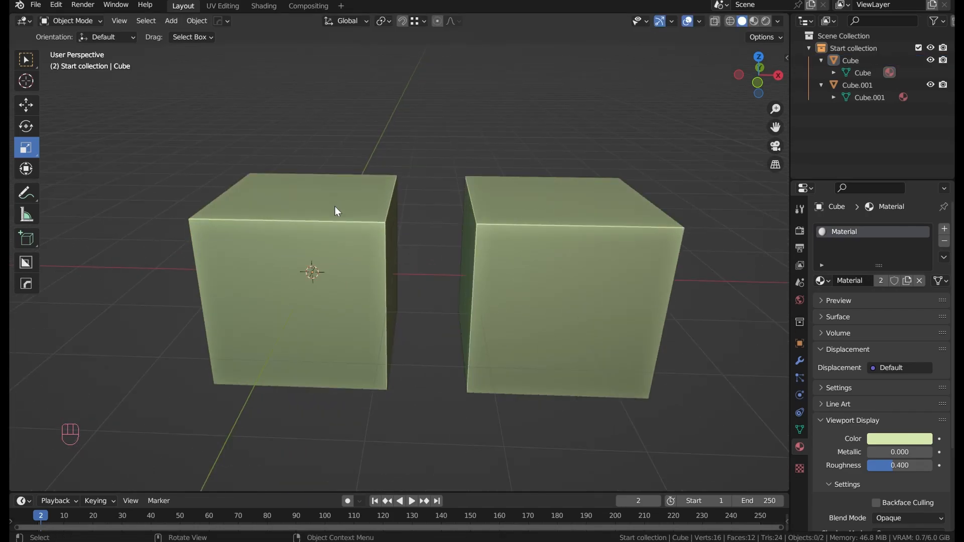
{"action": "left_click", "coordinate": [335, 207]}
{"action": "left_click", "coordinate": [86, 23]}
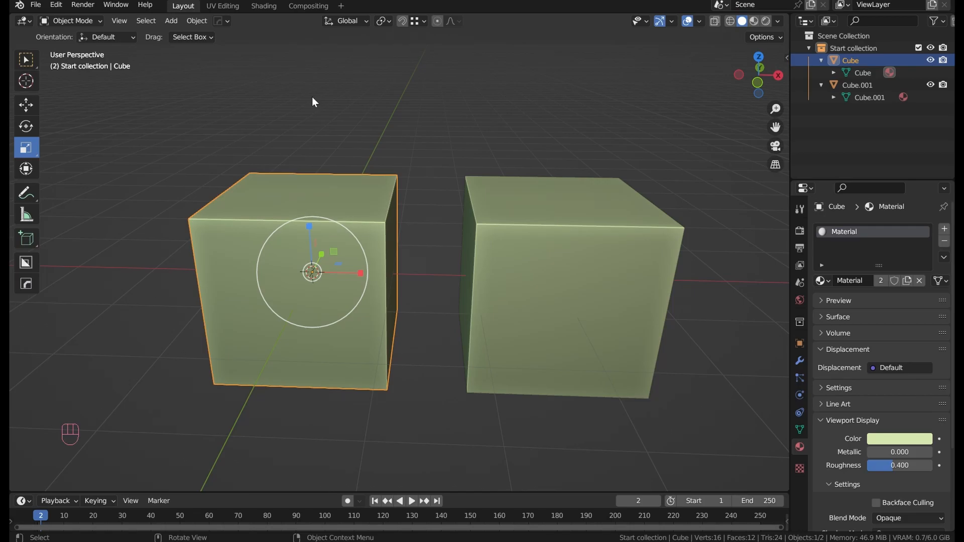
{"action": "key", "text": "Tab"}
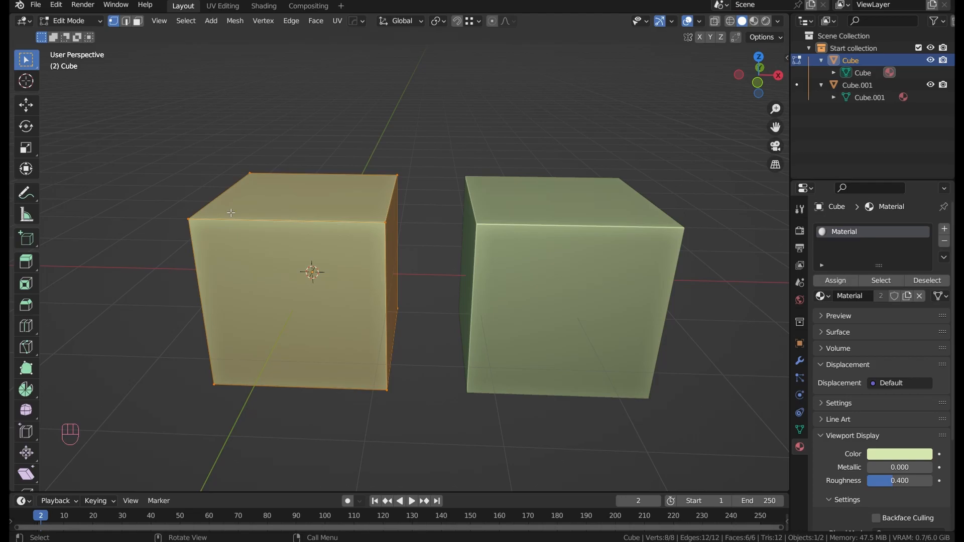
Select the four top corner vertices of the original cube one after another, and clear the selection
{"action": "left_click", "coordinate": [206, 223]}
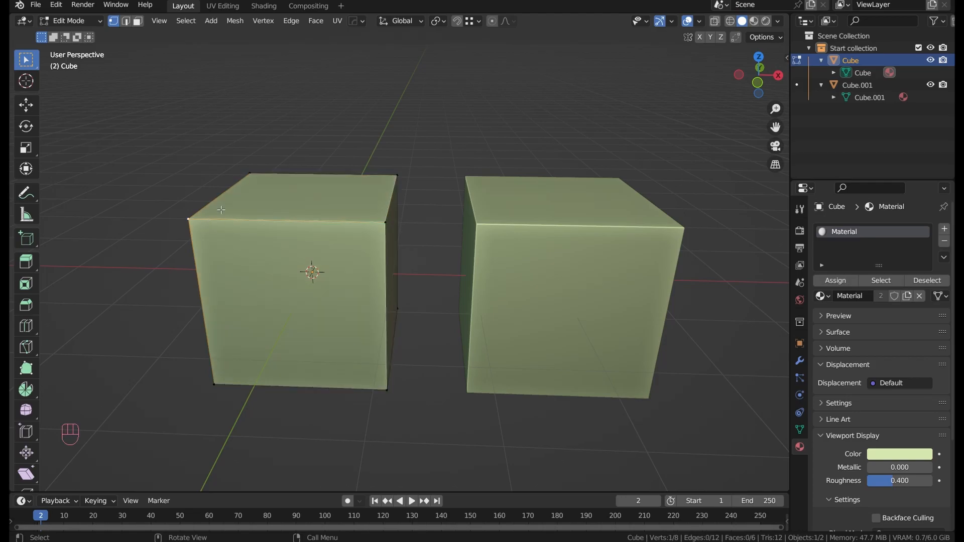
{"action": "left_click", "coordinate": [247, 186], "text": "shift"}
{"action": "left_click", "coordinate": [373, 229], "text": "shift"}
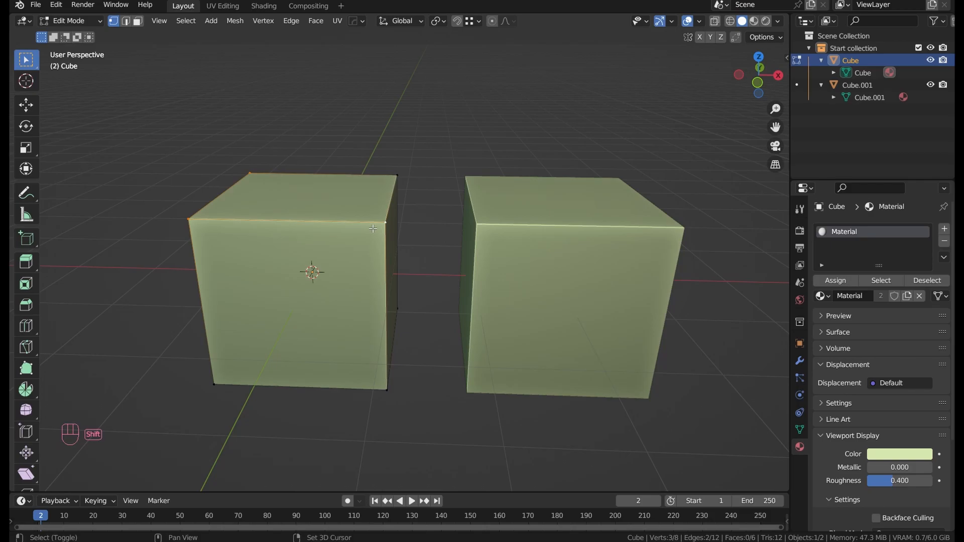
{"action": "left_click", "coordinate": [396, 180], "text": "shift"}
{"action": "left_click", "coordinate": [442, 423]}
Subdivide the whole mesh of the original cube with 4 cuts and deselect it
{"action": "key", "text": "a"}
{"action": "right_click", "coordinate": [283, 292]}
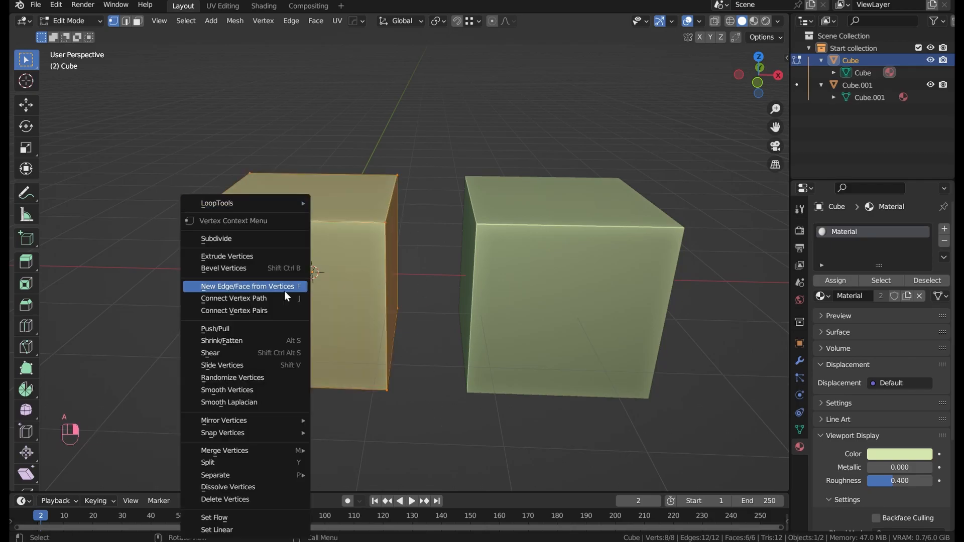
{"action": "left_click", "coordinate": [272, 238]}
{"action": "left_click", "coordinate": [212, 398]}
{"action": "left_click", "coordinate": [212, 398]}
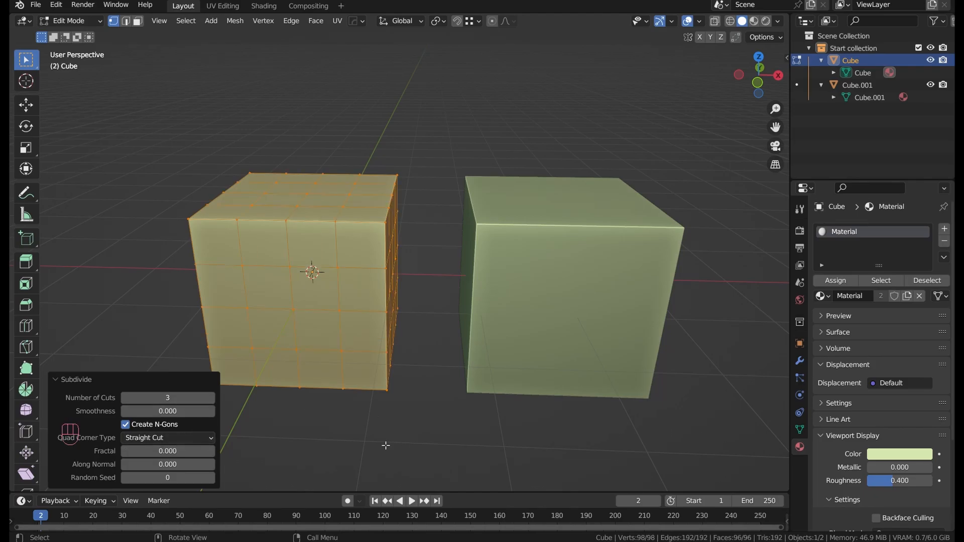
{"action": "left_click", "coordinate": [211, 399]}
{"action": "left_click", "coordinate": [319, 421]}
Box-select the corner vertices of several individual grid faces on the front of the subdivided cube
{"action": "middle_click_drag", "start_coordinate": [340, 418], "coordinate": [419, 417], "text": "shift"}
{"action": "scroll", "coordinate": [419, 417], "scroll_direction": "up", "scroll_amount": 3}
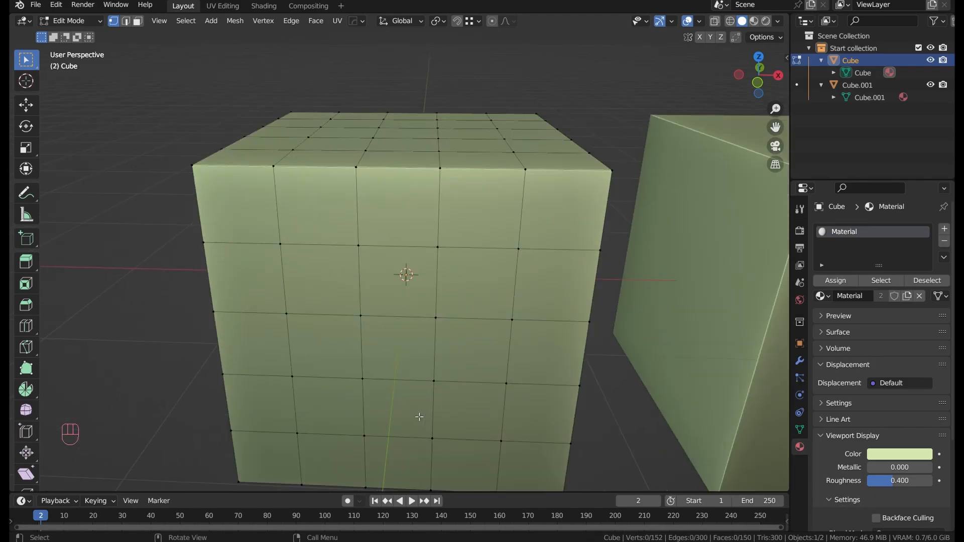
{"action": "scroll", "coordinate": [421, 394], "scroll_direction": "down", "scroll_amount": 2}
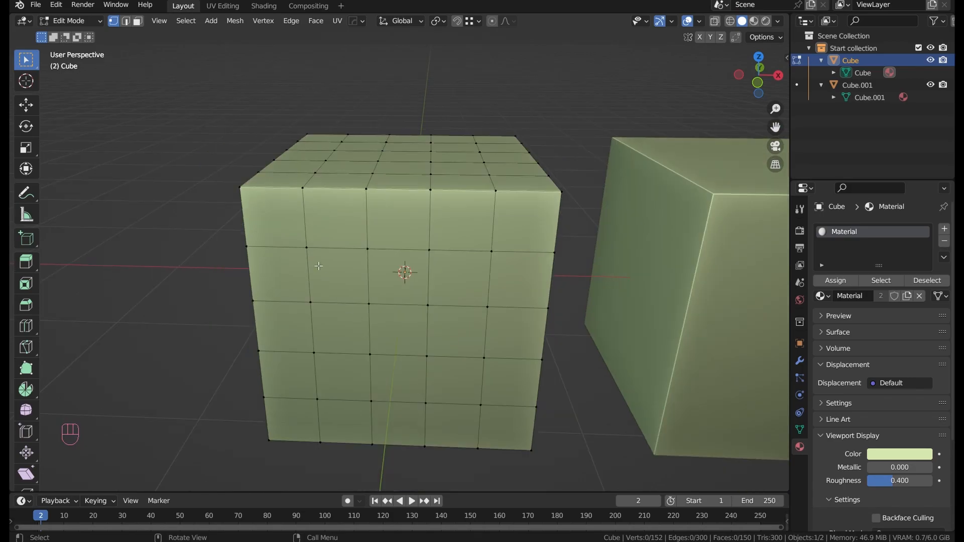
{"action": "left_click_drag", "start_coordinate": [303, 320], "coordinate": [373, 236]}
{"action": "left_click_drag", "start_coordinate": [356, 331], "coordinate": [459, 233]}
{"action": "left_click_drag", "start_coordinate": [404, 331], "coordinate": [506, 234]}
{"action": "left_click_drag", "start_coordinate": [410, 381], "coordinate": [512, 279]}
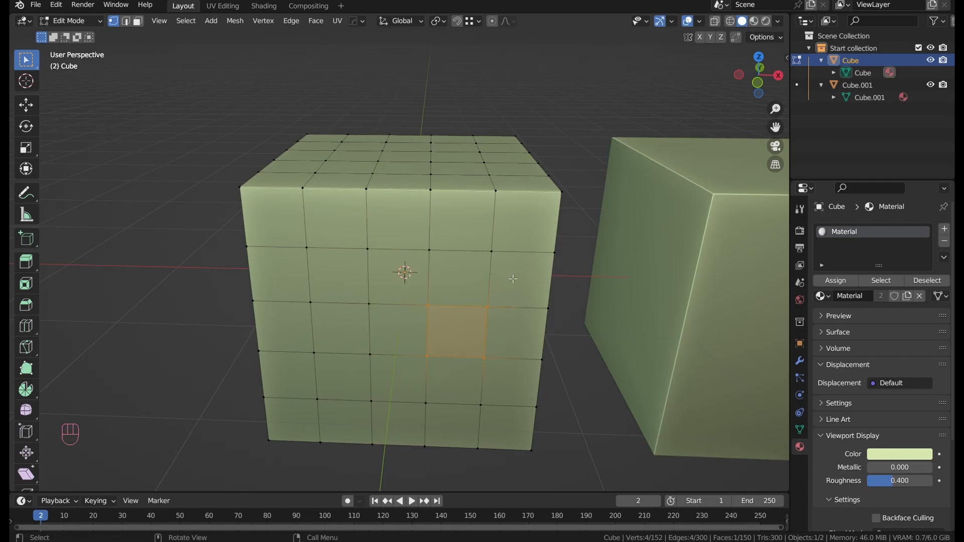
Switch to edge select mode, pick edges on the front of the subdivided cube, and change to face select mode
{"action": "key", "text": "2"}
{"action": "left_click", "coordinate": [429, 324]}
{"action": "double_click", "coordinate": [432, 295]}
{"action": "left_click", "coordinate": [431, 295]}
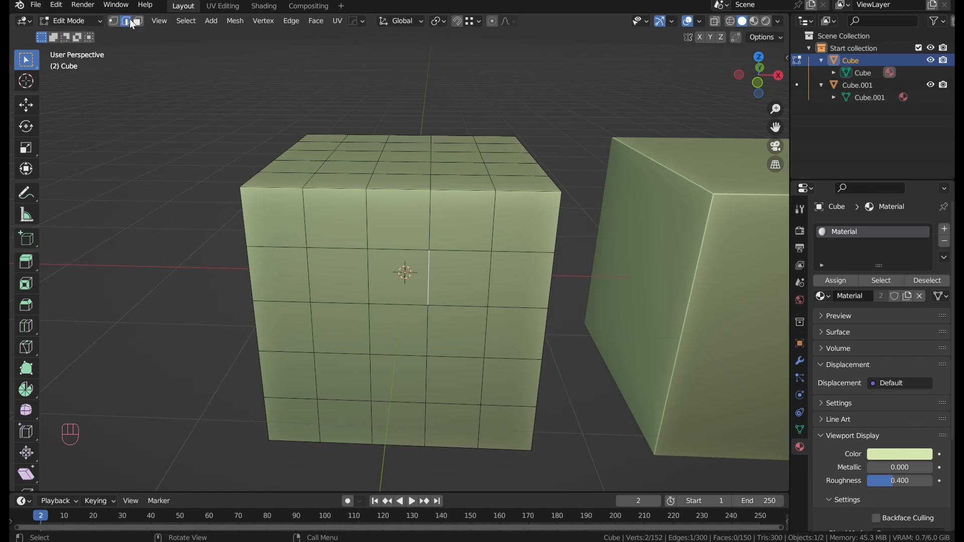
{"action": "left_click", "coordinate": [139, 22]}
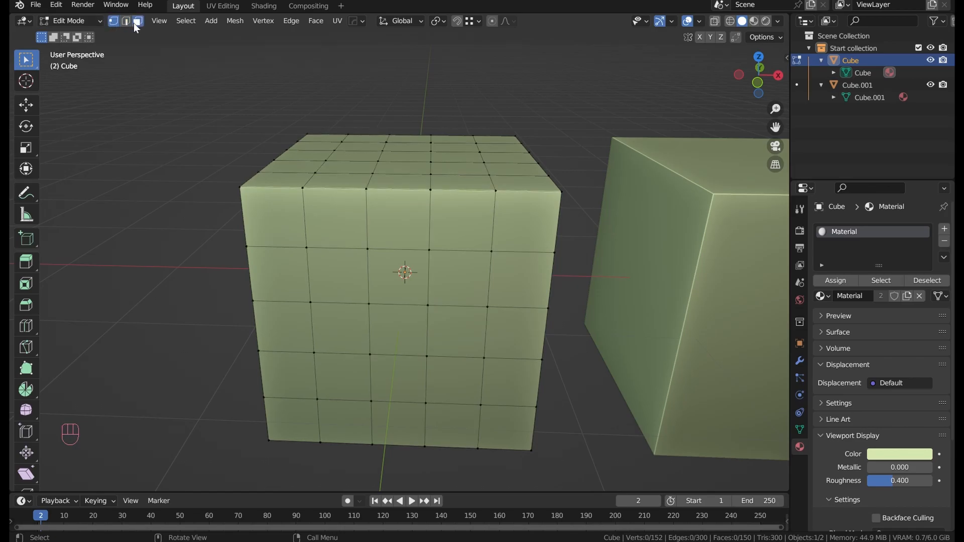
Select single faces on the front of the subdivided cube, and cycle through vertex, edge and face select modes
{"action": "left_click", "coordinate": [309, 274]}
{"action": "left_click", "coordinate": [342, 379]}
{"action": "left_click", "coordinate": [352, 422]}
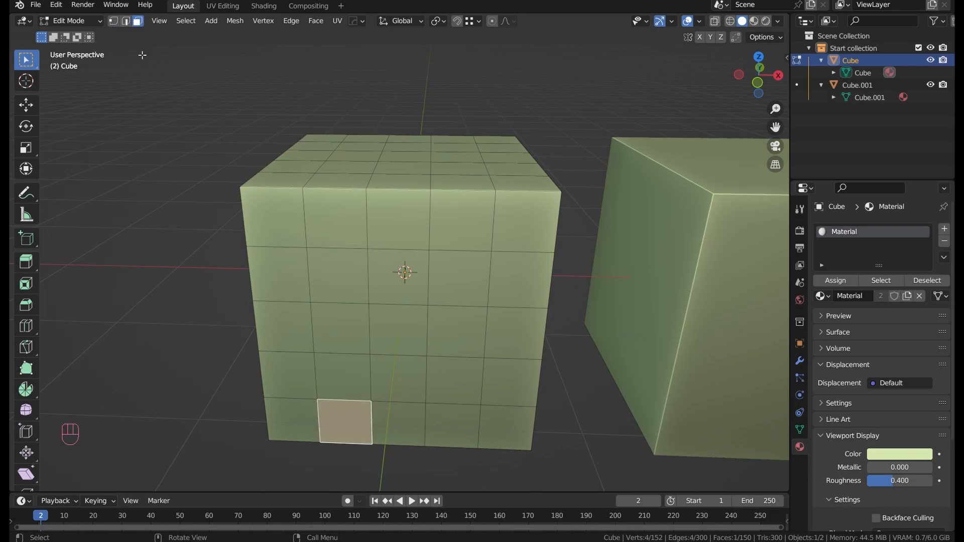
{"action": "key", "text": "1"}
{"action": "key", "text": "2"}
{"action": "key", "text": "3"}
Select individual faces around the middle of the cube's front one after another, each replacing the previous selection
{"action": "left_click", "coordinate": [421, 325]}
{"action": "left_click", "coordinate": [417, 290]}
{"action": "left_click", "coordinate": [448, 274]}
{"action": "left_click", "coordinate": [463, 235]}
{"action": "left_click", "coordinate": [399, 223]}
{"action": "left_click", "coordinate": [338, 226]}
{"action": "left_click", "coordinate": [332, 281]}
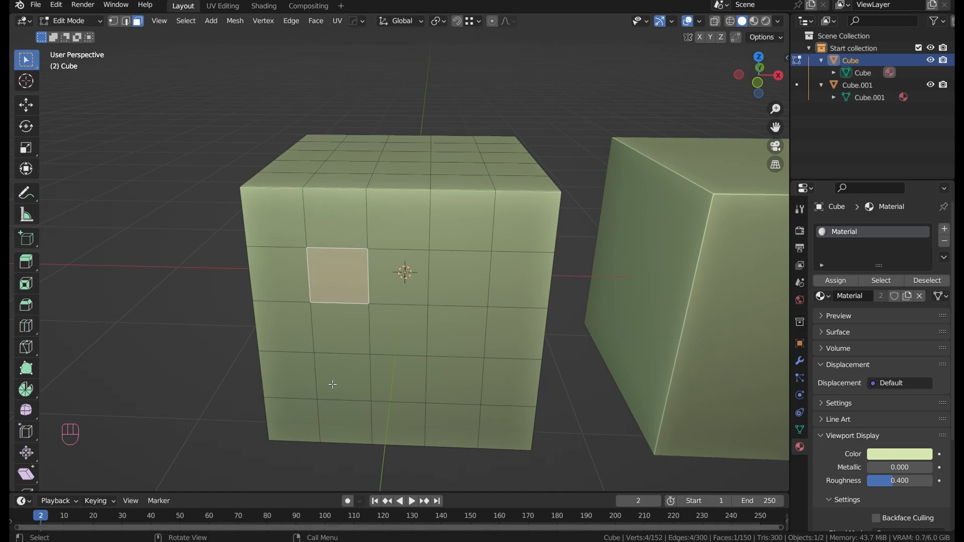
Build a multiple selection of scattered front faces, starting from the lower-left corner face of the subdivided cube
{"action": "left_click", "coordinate": [292, 412]}
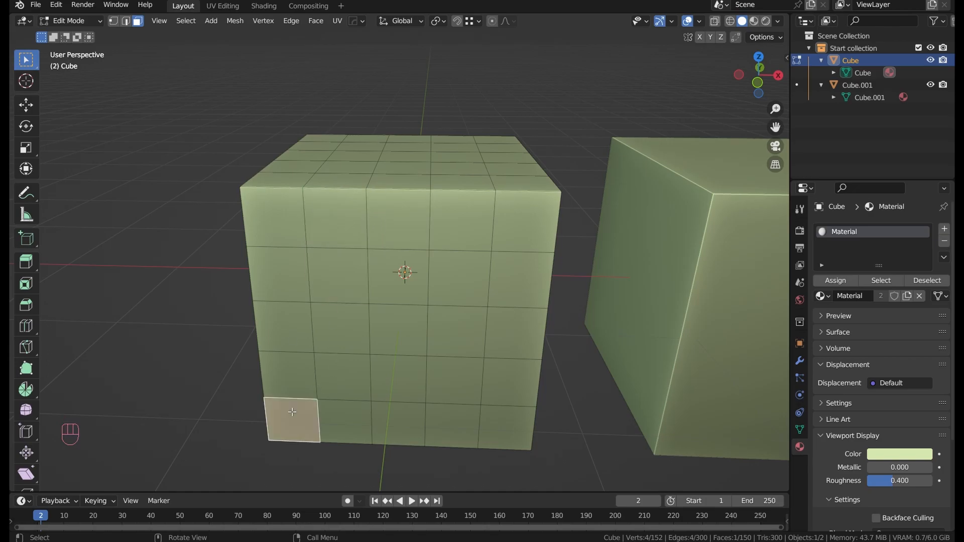
{"action": "left_click", "coordinate": [331, 329], "text": "shift"}
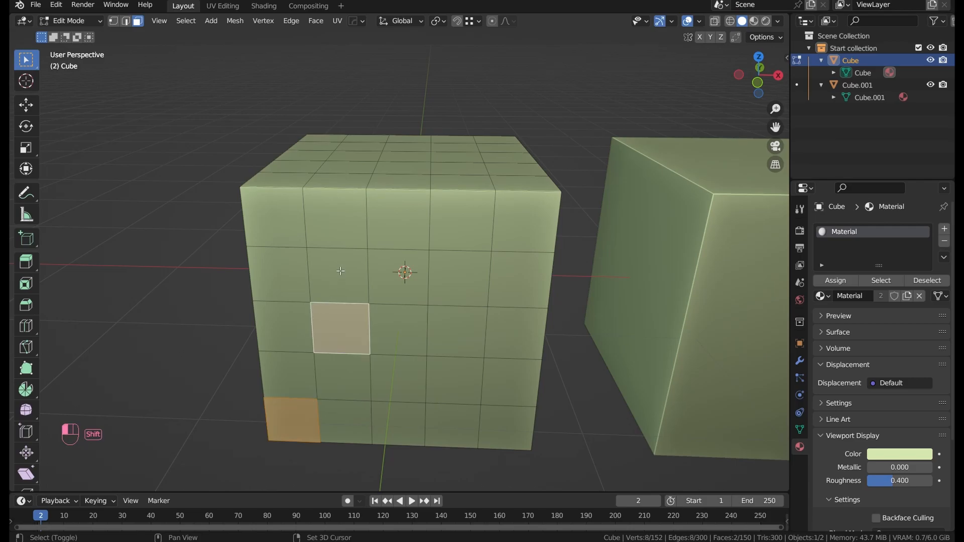
{"action": "left_click", "coordinate": [341, 271], "text": "shift"}
{"action": "left_click", "coordinate": [399, 219], "text": "shift"}
{"action": "left_click", "coordinate": [455, 219], "text": "shift"}
{"action": "left_click", "coordinate": [475, 342], "text": "shift"}
{"action": "left_click", "coordinate": [465, 402], "text": "shift"}
Pick the shortest face path from the front's lower-left face to its upper-right face, and extend it across the cube's top
{"action": "left_click", "coordinate": [309, 409]}
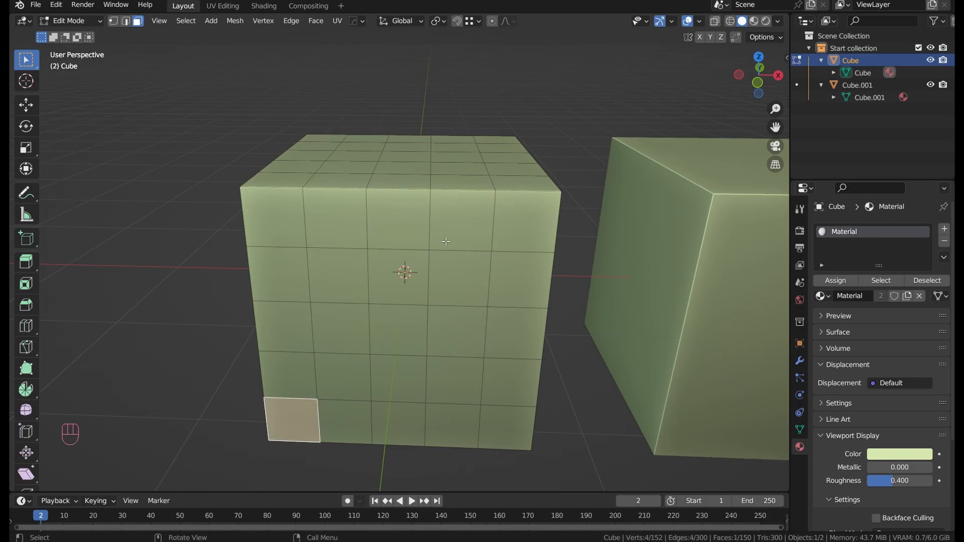
{"action": "left_click", "coordinate": [504, 217], "text": "ctrl"}
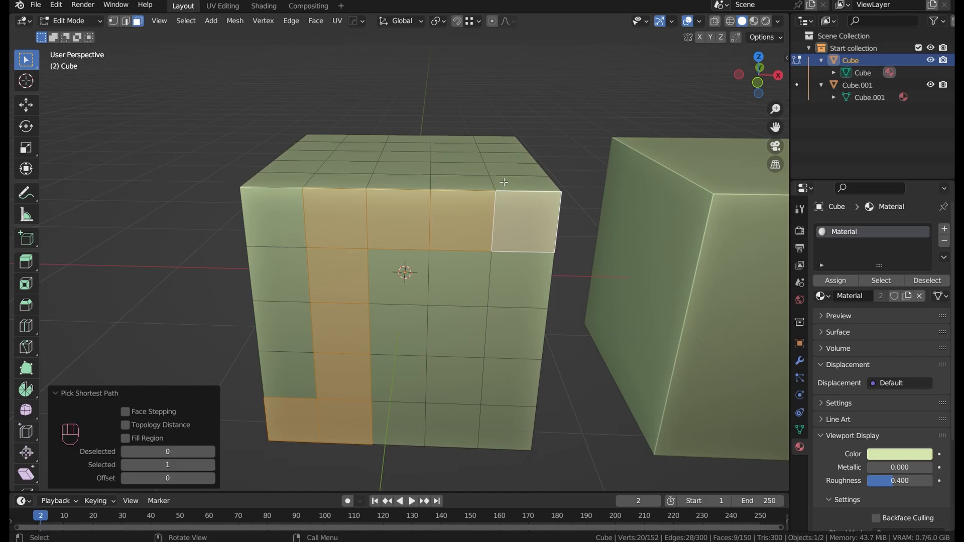
{"action": "left_click", "coordinate": [342, 150], "text": "ctrl"}
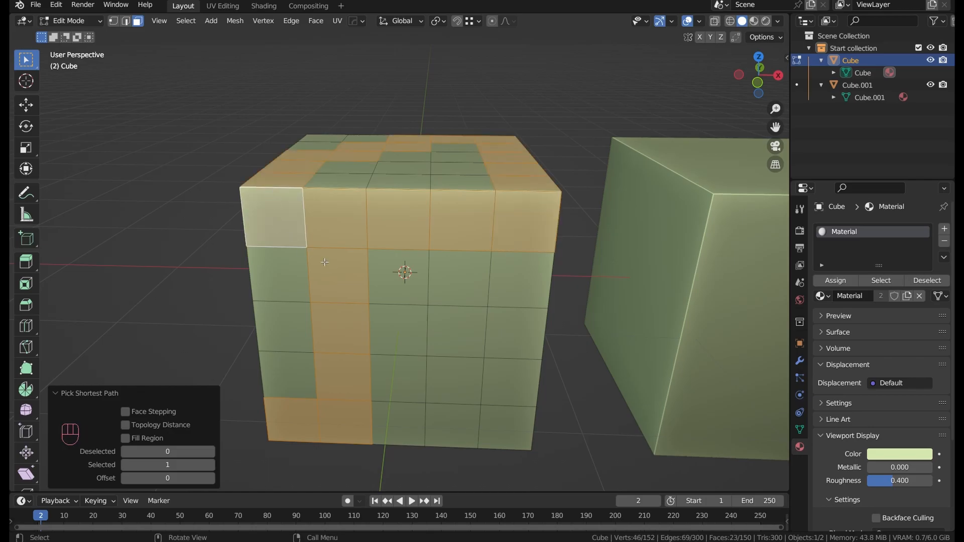
In vertex select mode, pick shortest vertex paths up the front, across the top and back down around to the front's bottom edge
{"action": "key", "text": "1"}
{"action": "left_click", "coordinate": [360, 415]}
{"action": "left_click", "coordinate": [370, 174], "text": "ctrl"}
{"action": "left_click", "coordinate": [479, 157], "text": "ctrl"}
{"action": "left_click", "coordinate": [494, 261], "text": "ctrl"}
{"action": "left_click", "coordinate": [543, 346], "text": "ctrl"}
{"action": "left_click", "coordinate": [525, 454], "text": "ctrl"}
{"action": "left_click", "coordinate": [373, 453], "text": "ctrl"}
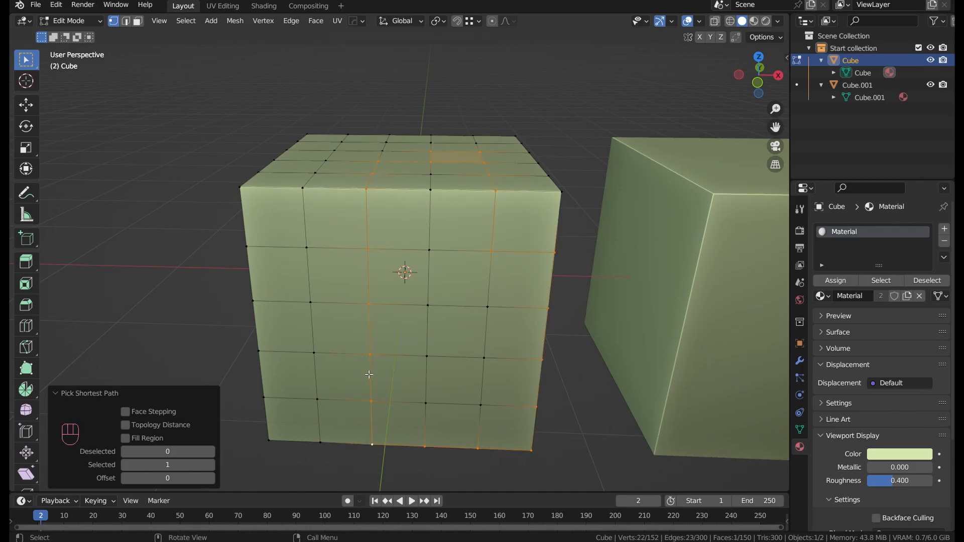
Select one vertical vertex loop near the middle of the cube's front, and replace it with the loop nearest the right edge
{"action": "left_click", "coordinate": [365, 266]}
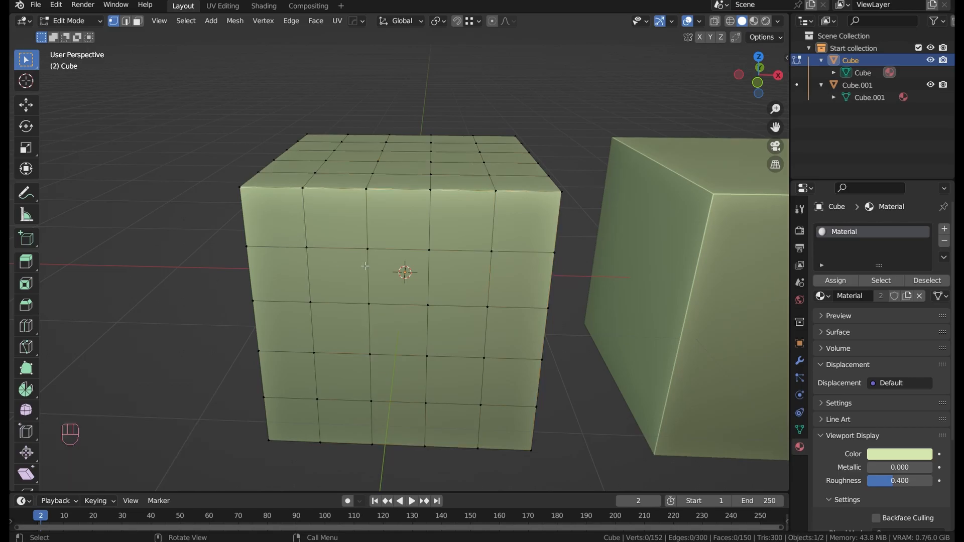
{"action": "left_click", "coordinate": [366, 266], "text": "alt"}
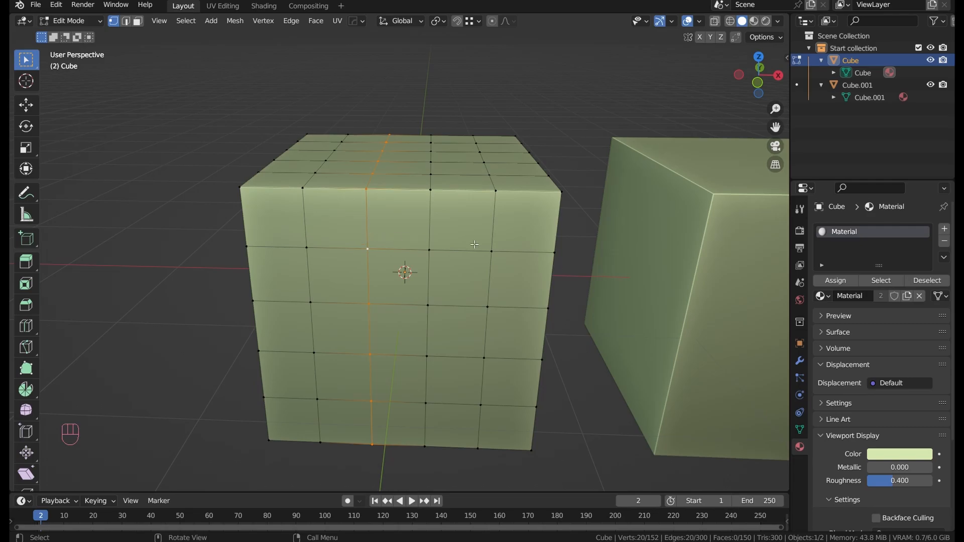
{"action": "left_click", "coordinate": [501, 228], "text": "alt"}
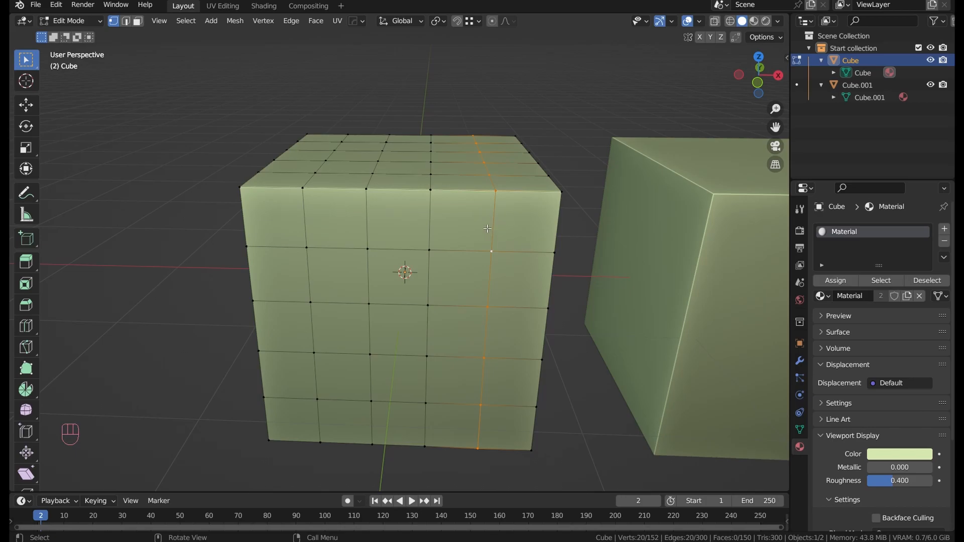
Look through the Preferences sections to find the Emulate 3 Button Mouse option in the Input settings, and close Preferences
{"action": "left_click", "coordinate": [64, 5]}
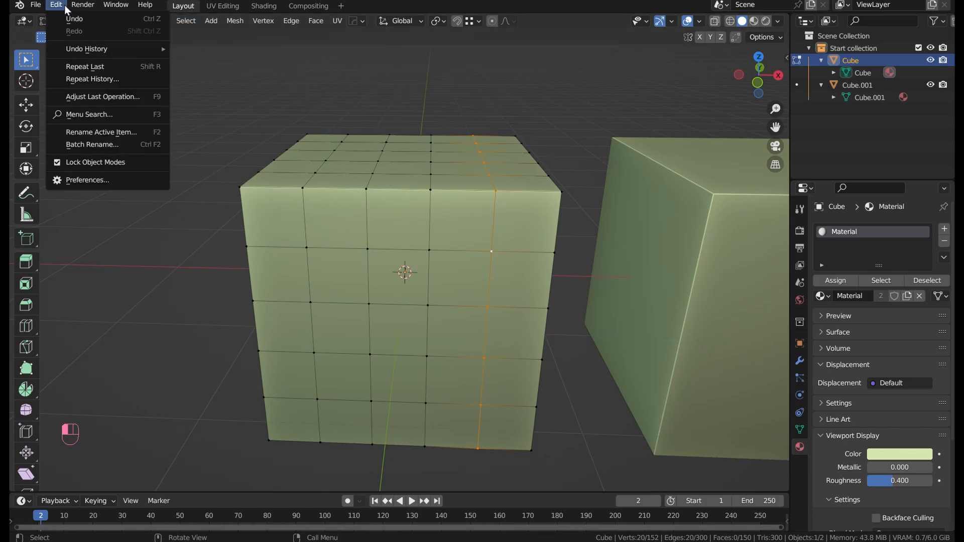
{"action": "left_click", "coordinate": [100, 185]}
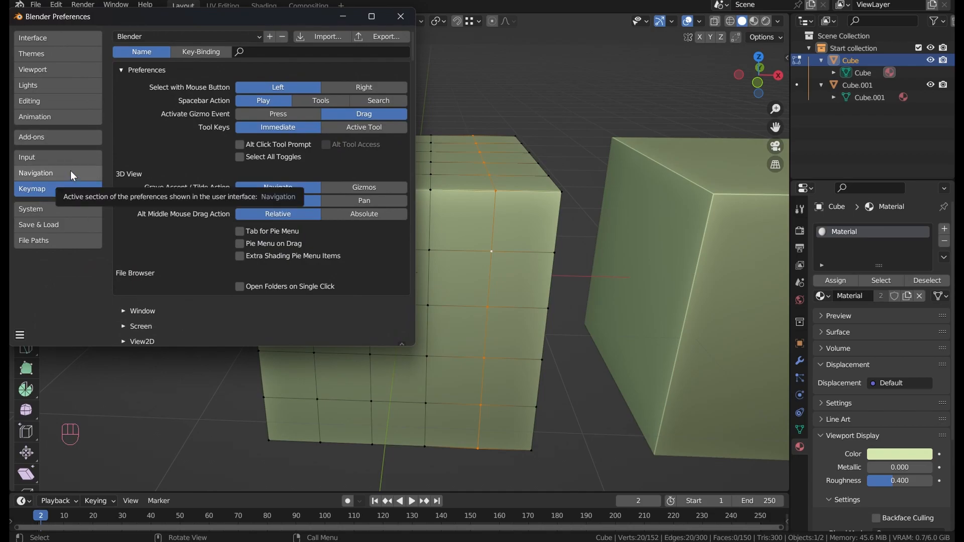
{"action": "left_click", "coordinate": [62, 206]}
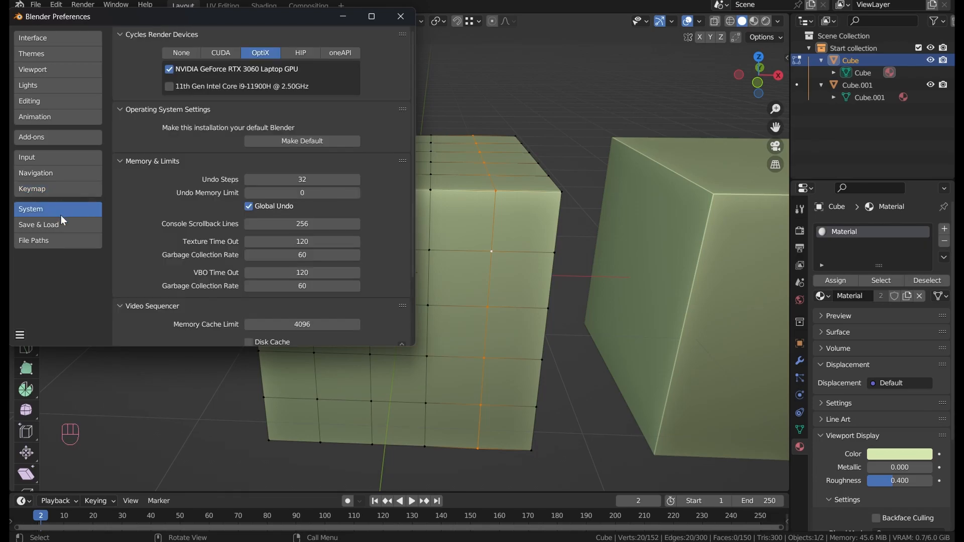
{"action": "left_click", "coordinate": [62, 223]}
{"action": "left_click", "coordinate": [60, 238]}
{"action": "left_click", "coordinate": [51, 173]}
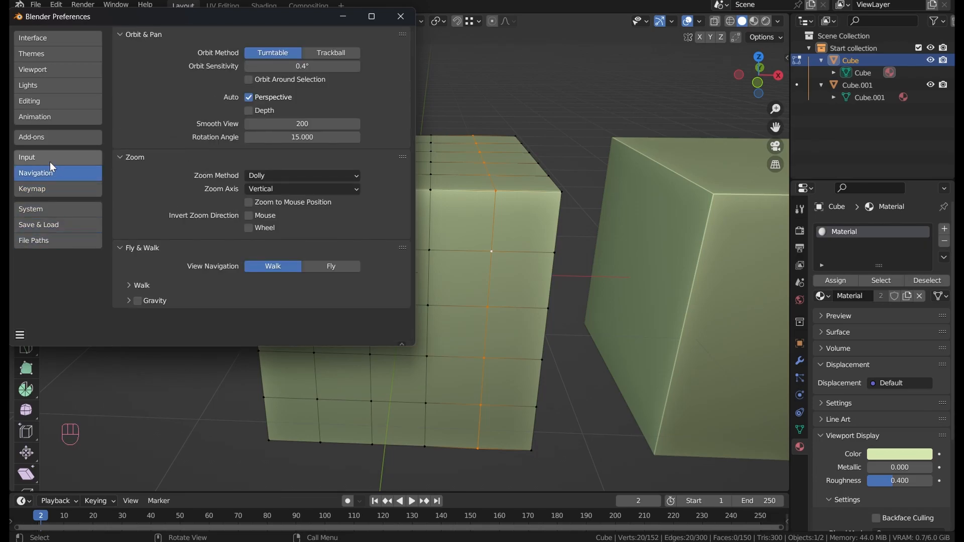
{"action": "left_click", "coordinate": [50, 161]}
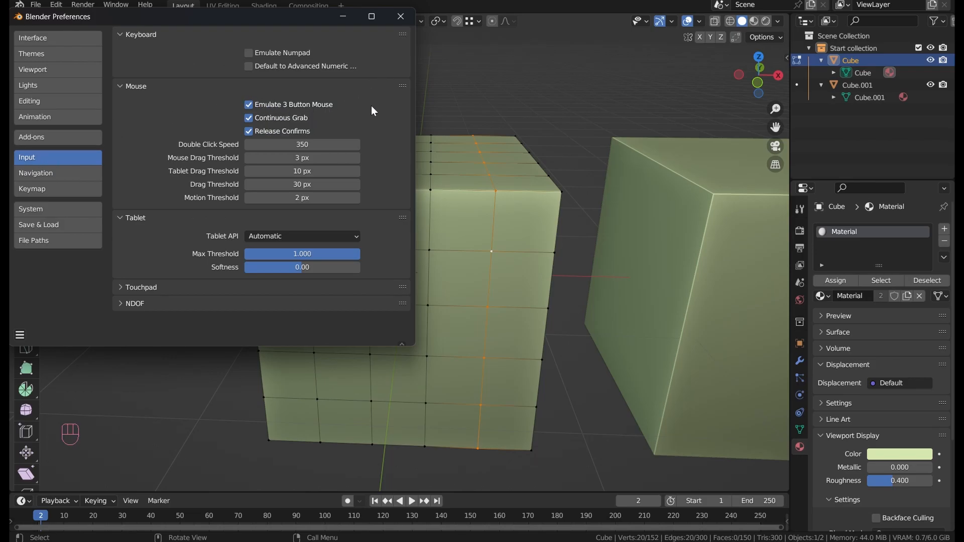
{"action": "left_click", "coordinate": [401, 18]}
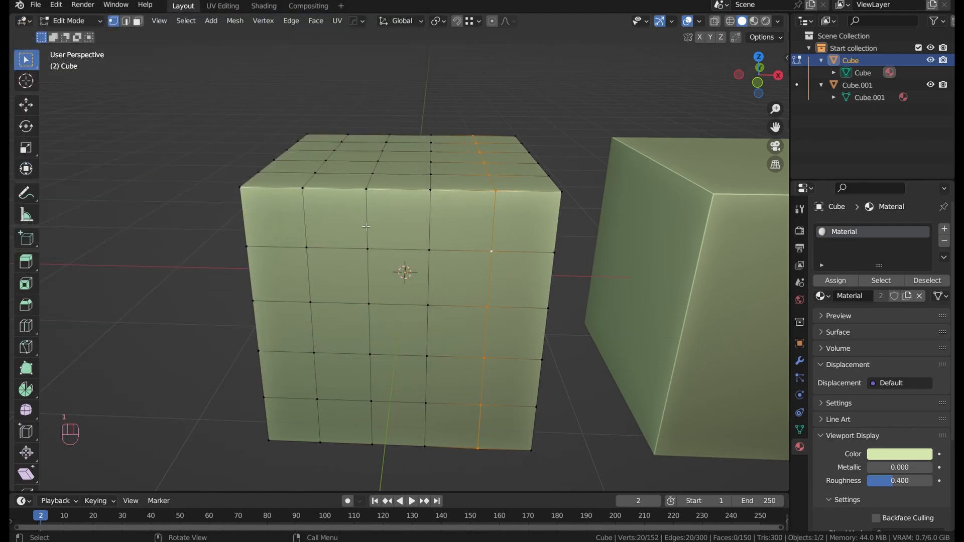
Select a vertical edge loop in edge select mode, and the middle vertical face loop in face select mode
{"action": "key", "text": "2"}
{"action": "left_click", "coordinate": [432, 233], "text": "alt"}
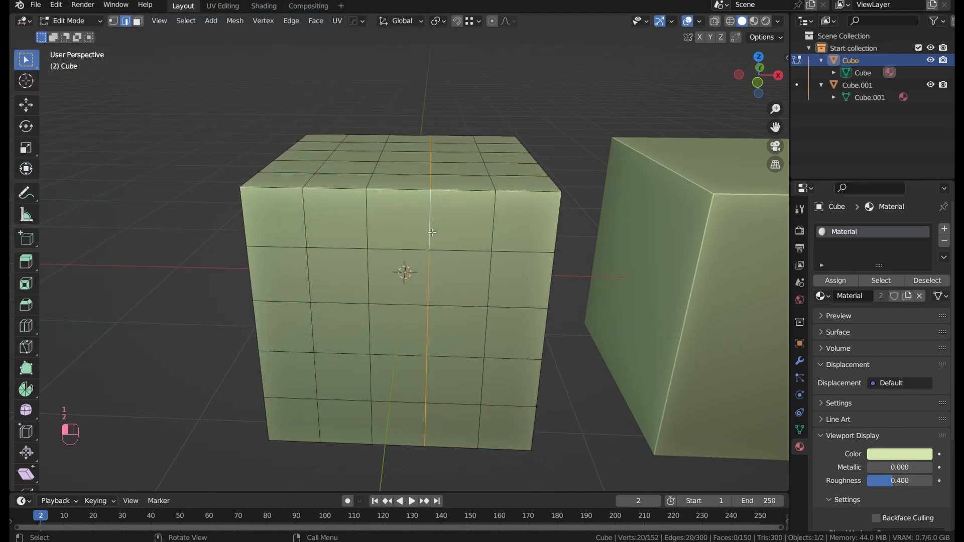
{"action": "key", "text": "3"}
{"action": "left_click", "coordinate": [405, 235]}
{"action": "left_click", "coordinate": [404, 235], "text": "alt"}
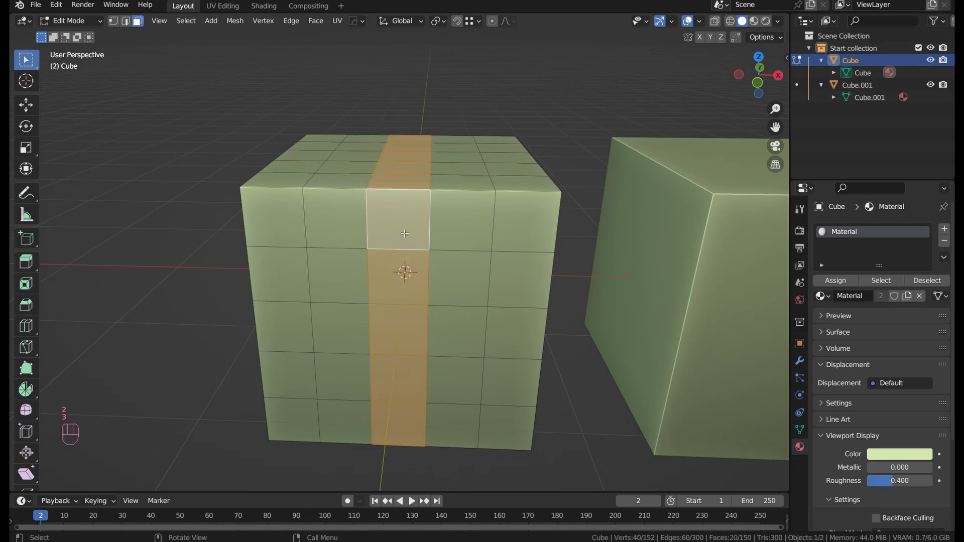
Alternate between the horizontal face loop along the cube's uppermost row and the middle vertical face loop, finishing on the horizontal one
{"action": "left_click", "coordinate": [397, 236]}
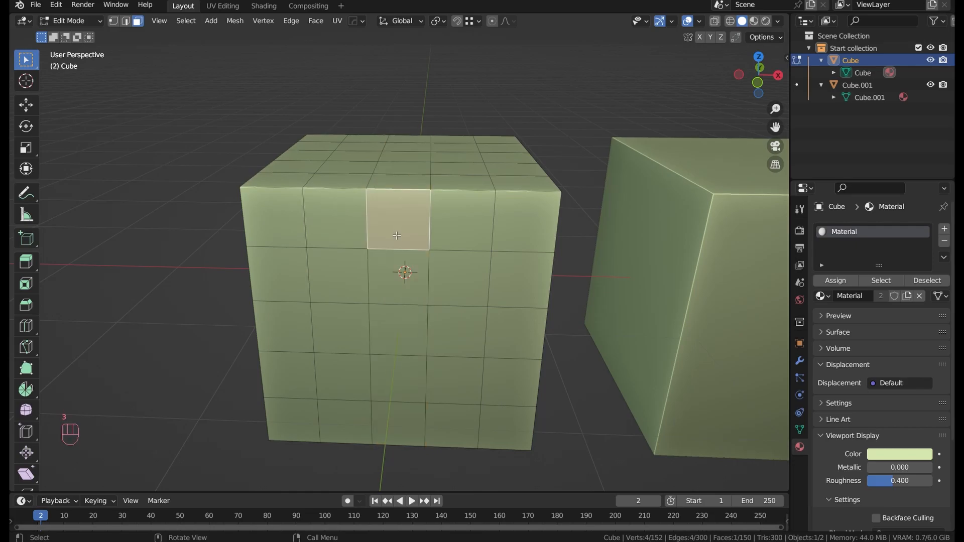
{"action": "left_click", "coordinate": [367, 218], "text": "alt"}
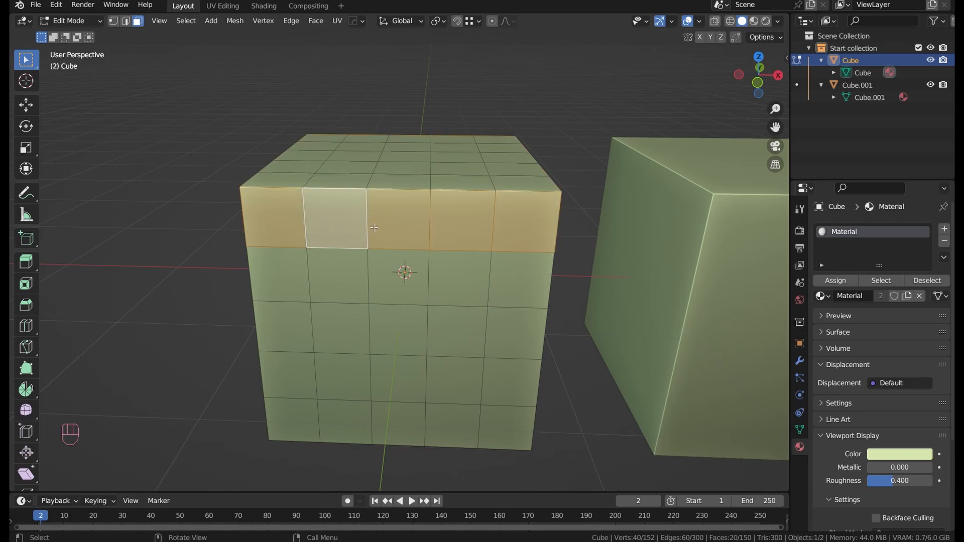
{"action": "left_click", "coordinate": [391, 248], "text": "alt"}
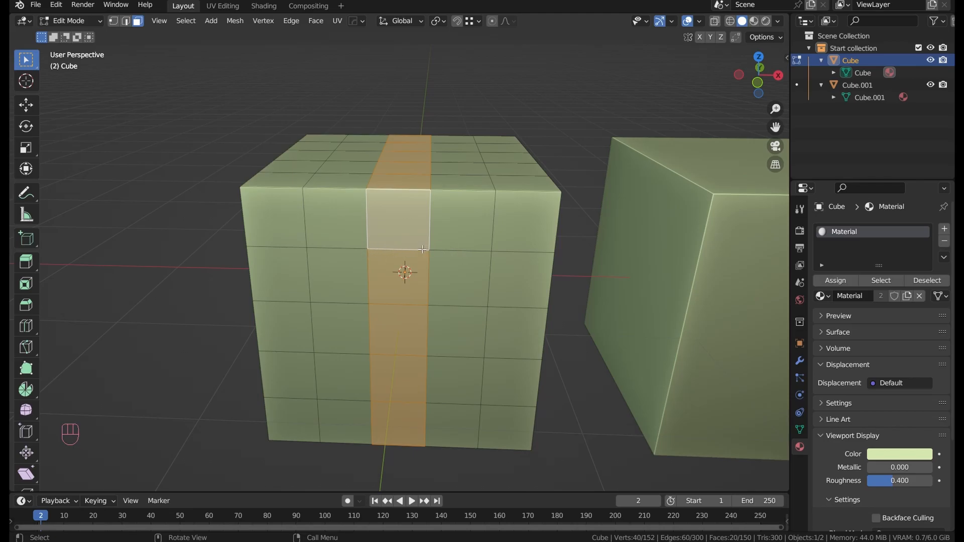
{"action": "left_click", "coordinate": [368, 218], "text": "alt"}
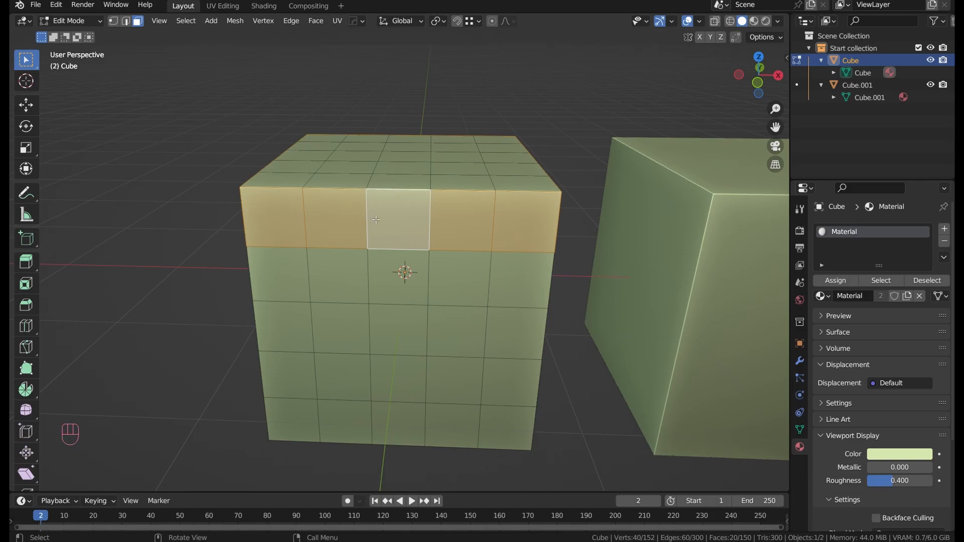
Select a vertical edge loop in edge select mode, try vertex and loop selection in vertex select mode, and clear the selection
{"action": "key", "text": "2"}
{"action": "left_click", "coordinate": [370, 219], "text": "alt"}
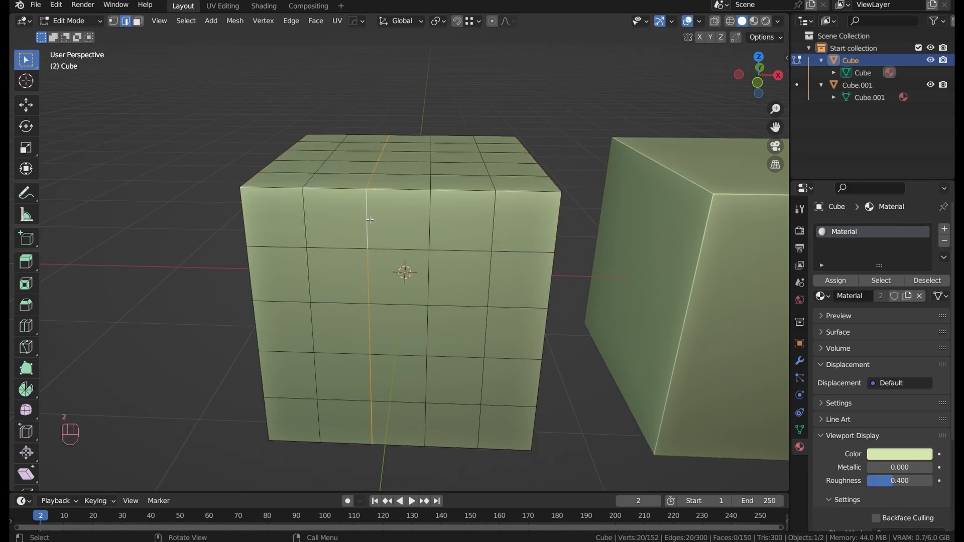
{"action": "key", "text": "1"}
{"action": "left_click", "coordinate": [326, 248]}
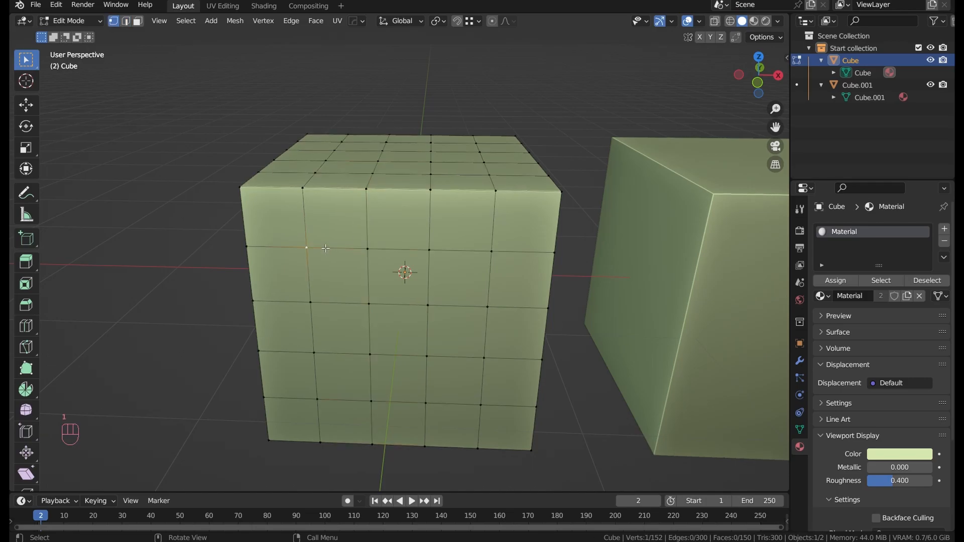
{"action": "left_click", "coordinate": [363, 238], "text": "alt"}
{"action": "key", "text": "alt+a"}
In edge select mode, select the whole subdivided mesh and apply Checker Deselect
{"action": "key", "text": "2"}
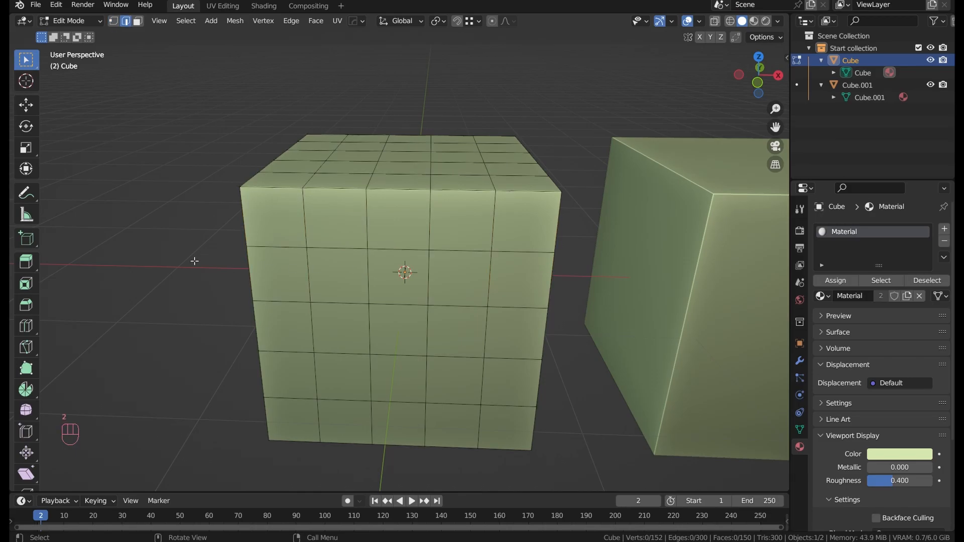
{"action": "left_click", "coordinate": [357, 218], "text": "alt+shift"}
{"action": "left_click", "coordinate": [205, 283]}
{"action": "key", "text": "a"}
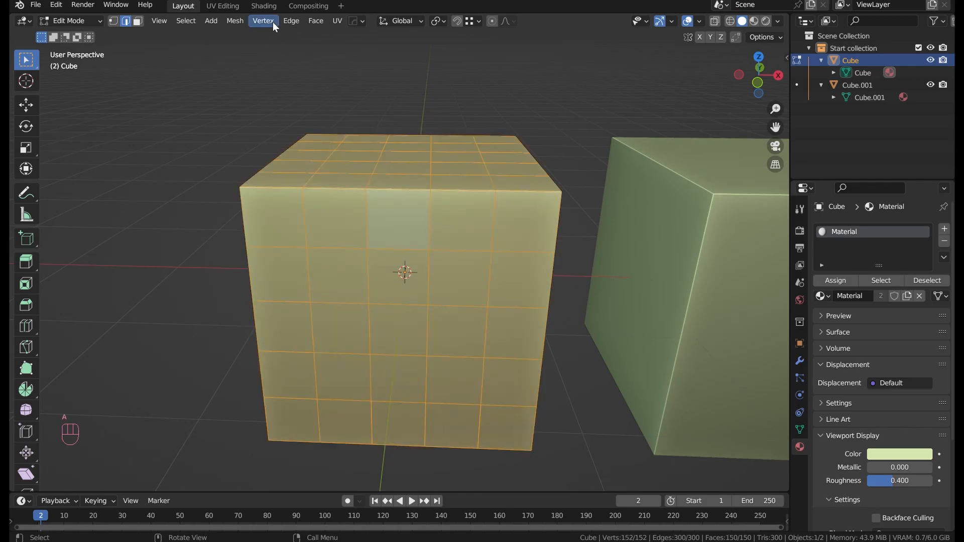
{"action": "left_click", "coordinate": [186, 22]}
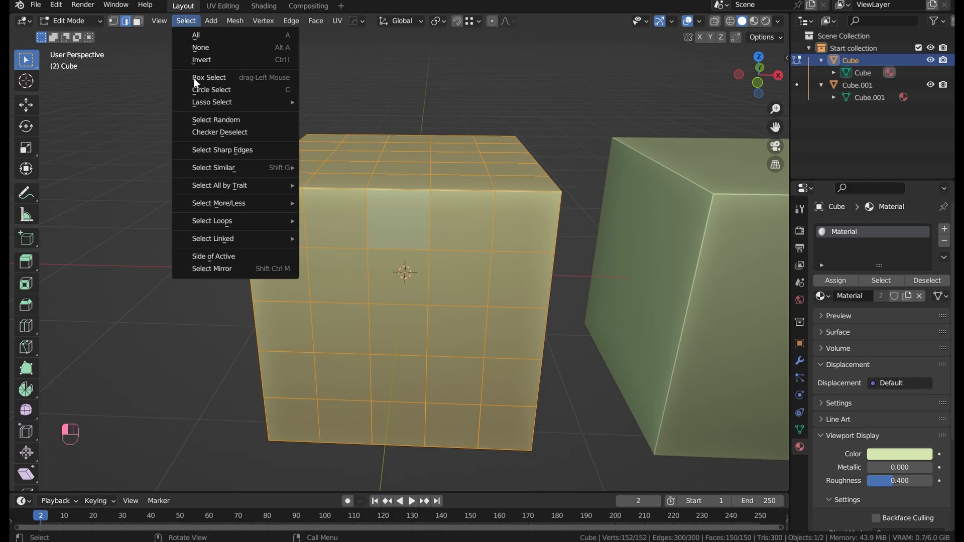
{"action": "left_click", "coordinate": [235, 133]}
{"action": "middle_click_drag", "start_coordinate": [276, 180], "coordinate": [269, 156]}
Switch to face select mode, select all faces of the subdivided cube and apply Checker Deselect
{"action": "key", "text": "3"}
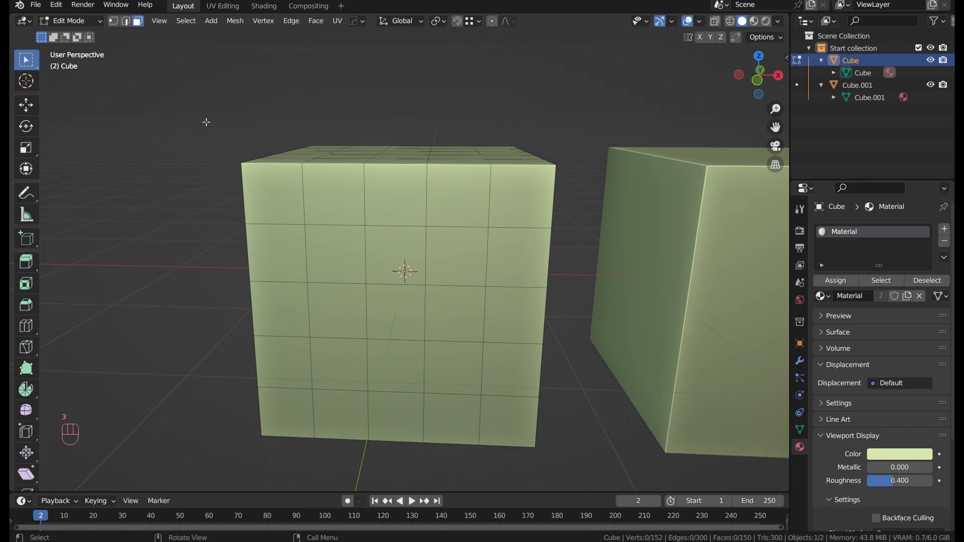
{"action": "key", "text": "a"}
{"action": "left_click", "coordinate": [180, 22]}
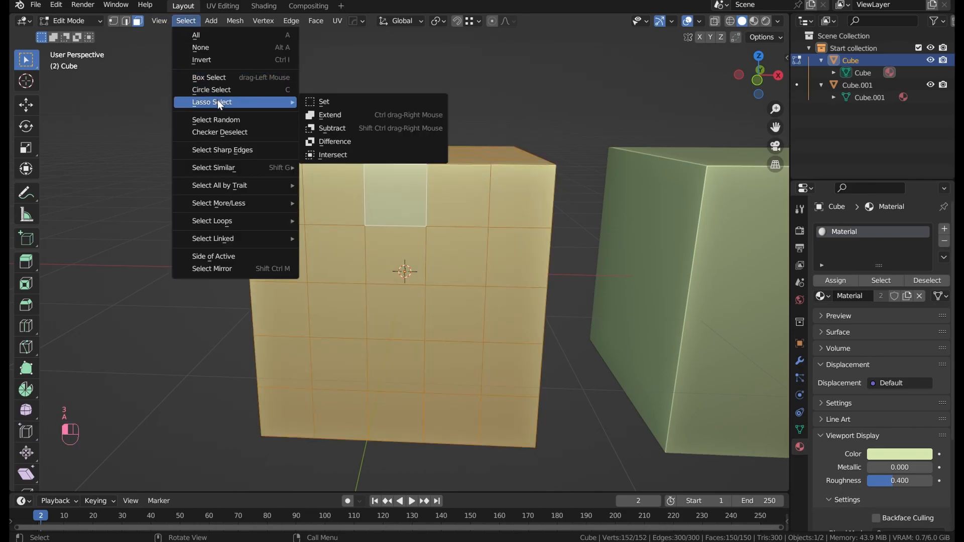
{"action": "left_click", "coordinate": [236, 131]}
Delete the checker-patterned selection from the cube and undo the deletion
{"action": "middle_click_drag", "start_coordinate": [460, 222], "coordinate": [460, 355]}
{"action": "key", "text": "x"}
{"action": "left_click", "coordinate": [427, 260]}
{"action": "key", "text": "ctrl+z"}
Select an irregular patch of connected faces on the front of the subdivided cube in face select mode
{"action": "left_click", "coordinate": [482, 428]}
{"action": "key", "text": "3"}
{"action": "scroll", "coordinate": [437, 357], "scroll_direction": "up", "scroll_amount": 2}
{"action": "left_click_drag", "start_coordinate": [352, 363], "coordinate": [518, 190]}
{"action": "middle_click_drag", "start_coordinate": [449, 206], "coordinate": [438, 253]}
{"action": "scroll", "coordinate": [449, 235], "scroll_direction": "up", "scroll_amount": 2}
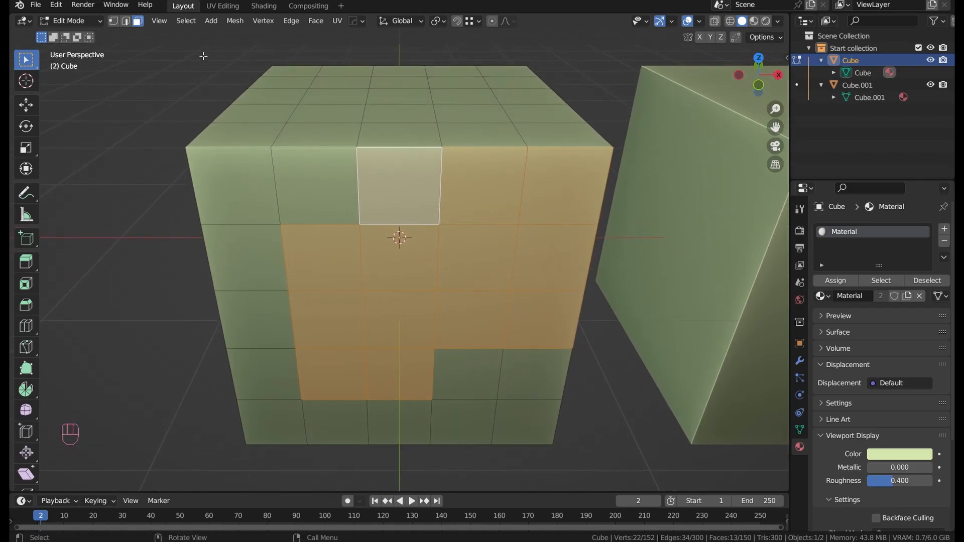
Select the boundary loop of the irregular face patch and view its outline around the cube's corner
{"action": "left_click", "coordinate": [193, 23]}
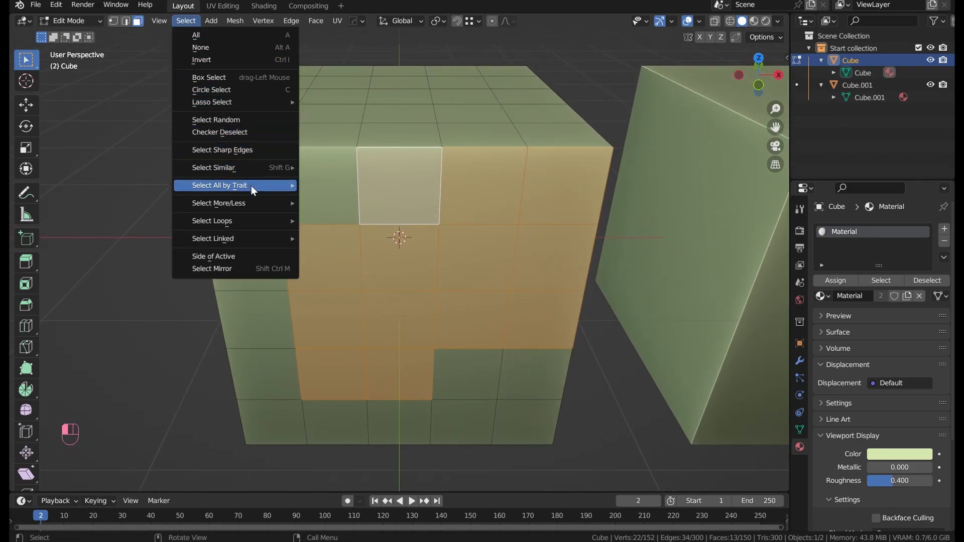
{"action": "mouse_move", "coordinate": [263, 221]}
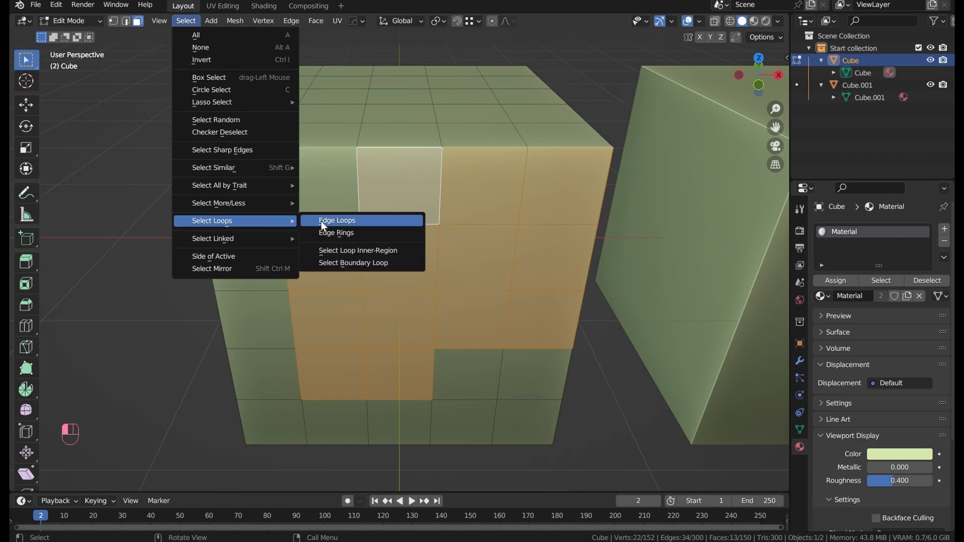
{"action": "left_click", "coordinate": [358, 264]}
{"action": "key", "text": "shift+f"}
{"action": "left_click", "coordinate": [295, 289]}
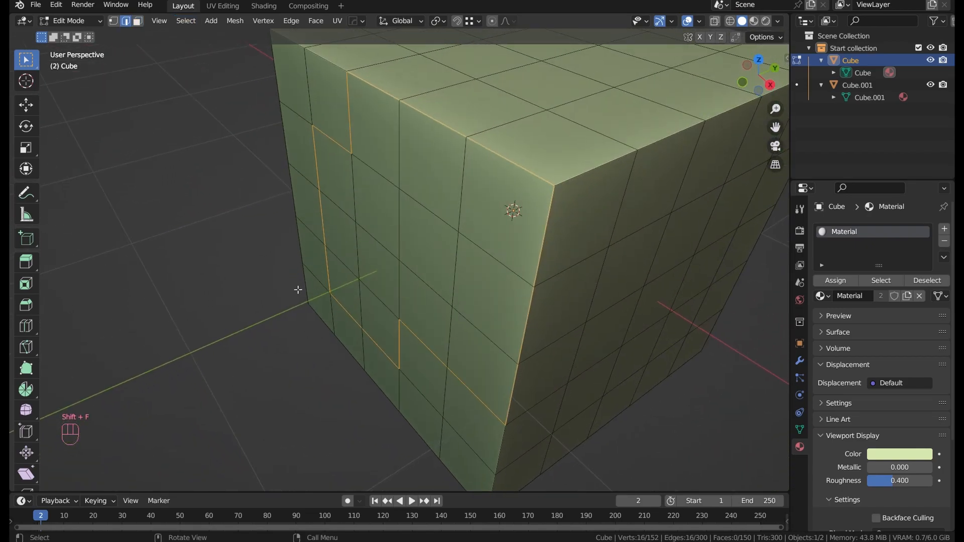
{"action": "scroll", "coordinate": [299, 203], "scroll_direction": "down", "scroll_amount": 3}
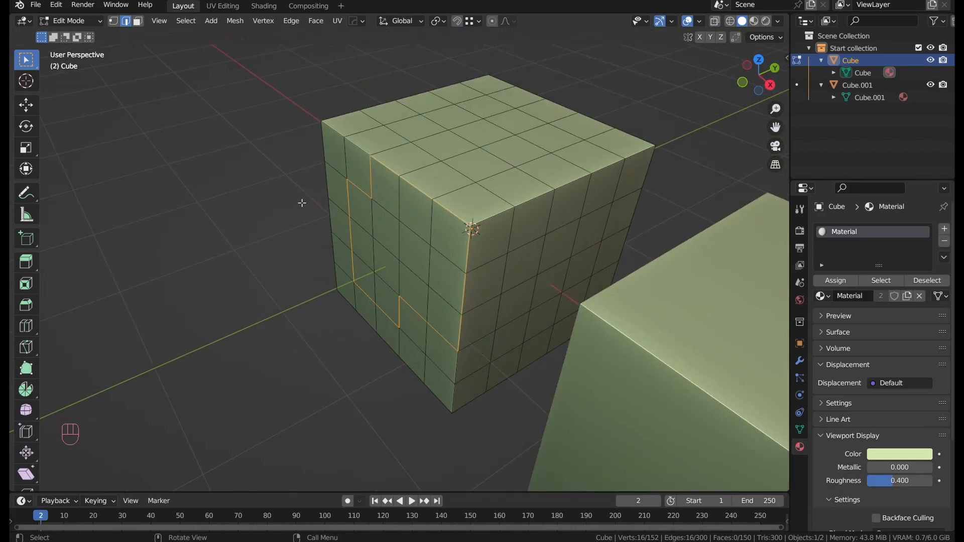
Clear the boundary loop selection and box-select edges on part of the subdivided cube
{"action": "middle_click_drag", "start_coordinate": [302, 206], "coordinate": [336, 216]}
{"action": "left_click", "coordinate": [376, 419]}
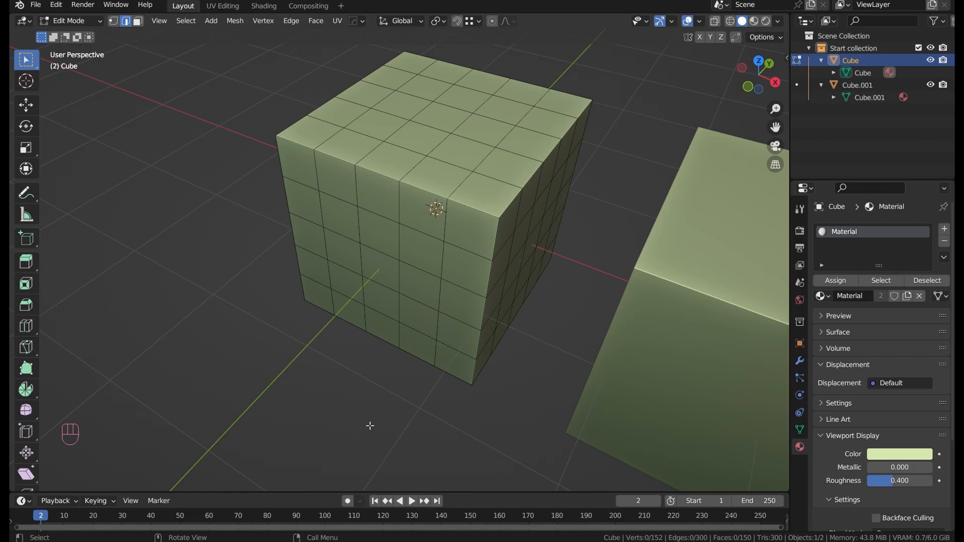
{"action": "scroll", "coordinate": [325, 374], "scroll_direction": "down", "scroll_amount": 2}
{"action": "middle_click_drag", "start_coordinate": [332, 360], "coordinate": [384, 335]}
{"action": "middle_click_drag", "start_coordinate": [318, 290], "coordinate": [340, 321], "text": "shift"}
{"action": "scroll", "coordinate": [339, 321], "scroll_direction": "up", "scroll_amount": 1}
{"action": "left_click_drag", "start_coordinate": [223, 411], "coordinate": [432, 149]}
Switch to face select mode, box-select faces on the subdivided cube and clear the selection
{"action": "key", "text": "3"}
{"action": "left_click_drag", "start_coordinate": [259, 442], "coordinate": [427, 161]}
{"action": "left_click", "coordinate": [224, 327]}
{"action": "scroll", "coordinate": [331, 268], "scroll_direction": "up", "scroll_amount": 2}
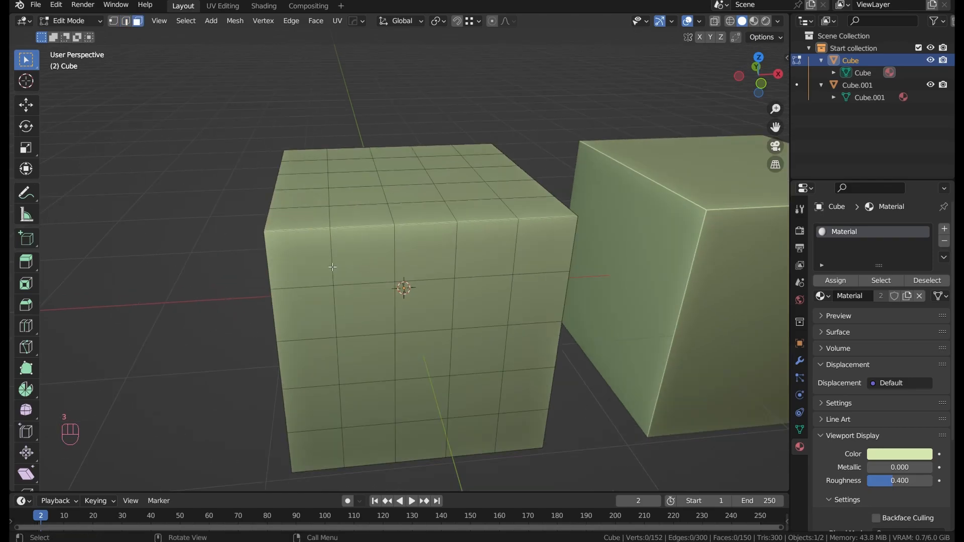
Select faces of the subdivided cube with the Select Circle tool and with the Select Lasso tool
{"action": "key", "text": "w"}
{"action": "mouse_move", "coordinate": [185, 217]}
{"action": "left_mouse_down"}
{"action": "mouse_move", "coordinate": [381, 251]}
{"action": "mouse_move", "coordinate": [334, 333]}
{"action": "mouse_move", "coordinate": [366, 370]}
{"action": "mouse_move", "coordinate": [458, 368]}
{"action": "left_mouse_up"}
{"action": "key", "text": "w"}
{"action": "mouse_move", "coordinate": [359, 313]}
{"action": "left_mouse_down"}
{"action": "mouse_move", "coordinate": [334, 205]}
{"action": "mouse_move", "coordinate": [520, 343]}
{"action": "mouse_move", "coordinate": [352, 369]}
{"action": "left_mouse_up"}
Try moving a front face with the Tweak tool, undo the move, return to Select Box and clear the selection
{"action": "key", "text": "w"}
{"action": "mouse_move", "coordinate": [333, 328]}
{"action": "left_mouse_down"}
{"action": "mouse_move", "coordinate": [351, 296]}
{"action": "mouse_move", "coordinate": [320, 328]}
{"action": "mouse_move", "coordinate": [321, 271]}
{"action": "mouse_move", "coordinate": [226, 323]}
{"action": "left_mouse_up"}
{"action": "key", "text": "ctrl+z"}
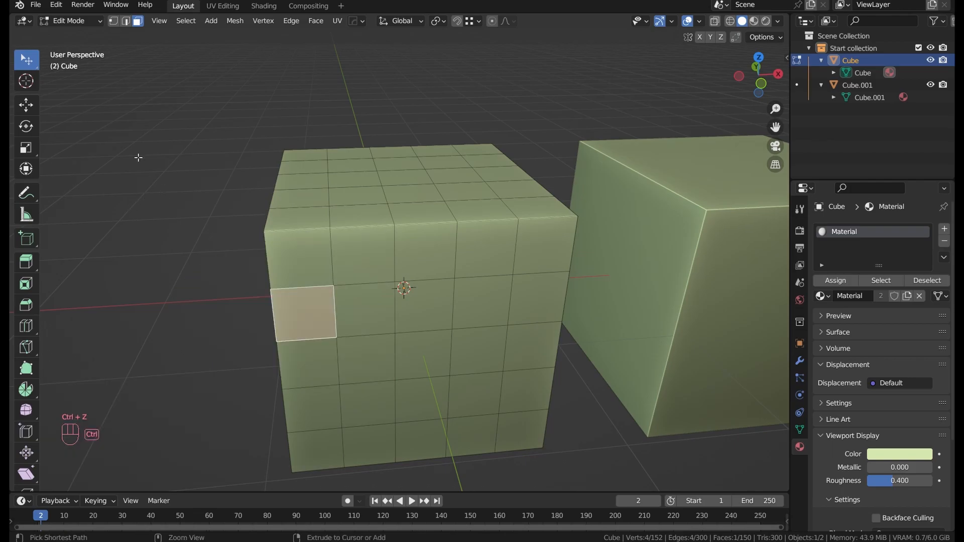
{"action": "key", "text": "w"}
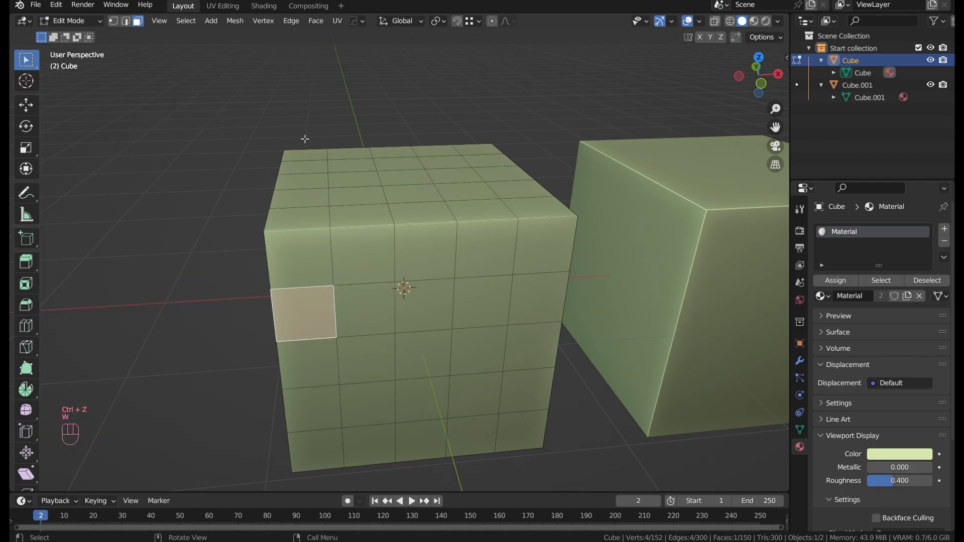
{"action": "left_click", "coordinate": [152, 261]}
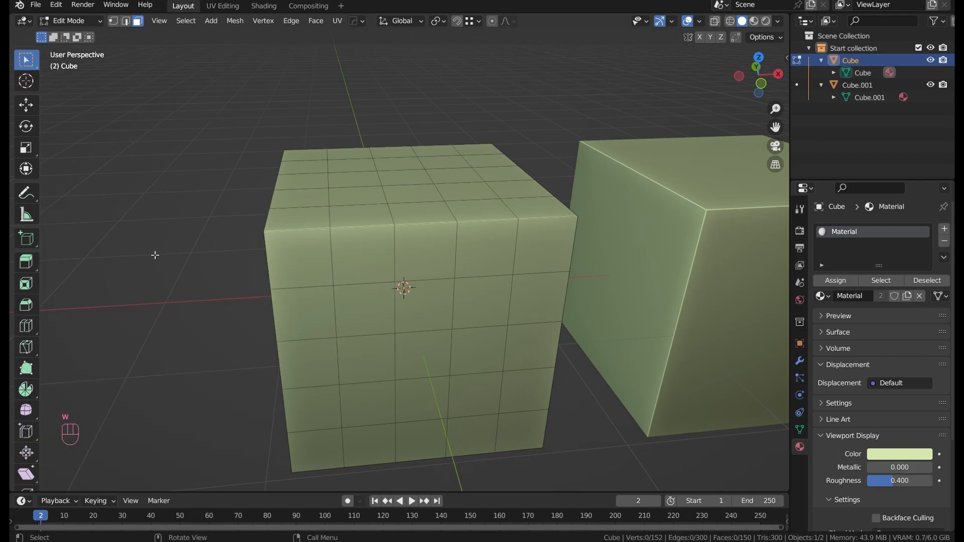
Try different brush sizes for Circle Select over the subdivided cube and cancel the command
{"action": "key", "text": "c"}
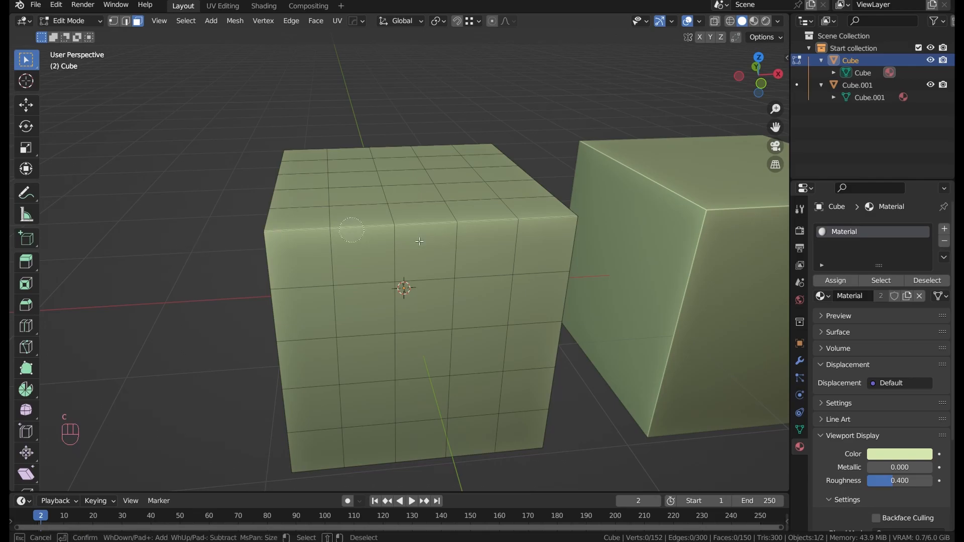
{"action": "scroll", "coordinate": [369, 268], "scroll_direction": "down", "scroll_amount": 5}
{"action": "scroll", "coordinate": [369, 266], "scroll_direction": "up", "scroll_amount": 5}
{"action": "scroll", "coordinate": [375, 269], "scroll_direction": "down", "scroll_amount": 5}
{"action": "scroll", "coordinate": [387, 266], "scroll_direction": "up", "scroll_amount": 3}
{"action": "scroll", "coordinate": [391, 265], "scroll_direction": "up", "scroll_amount": 3}
{"action": "key", "text": "Escape"}
Box-select the subdivided cube from a corner view and check which faces on its far side are selected
{"action": "middle_click_drag", "start_coordinate": [309, 279], "coordinate": [252, 281]}
{"action": "scroll", "coordinate": [254, 285], "scroll_direction": "down", "scroll_amount": 5}
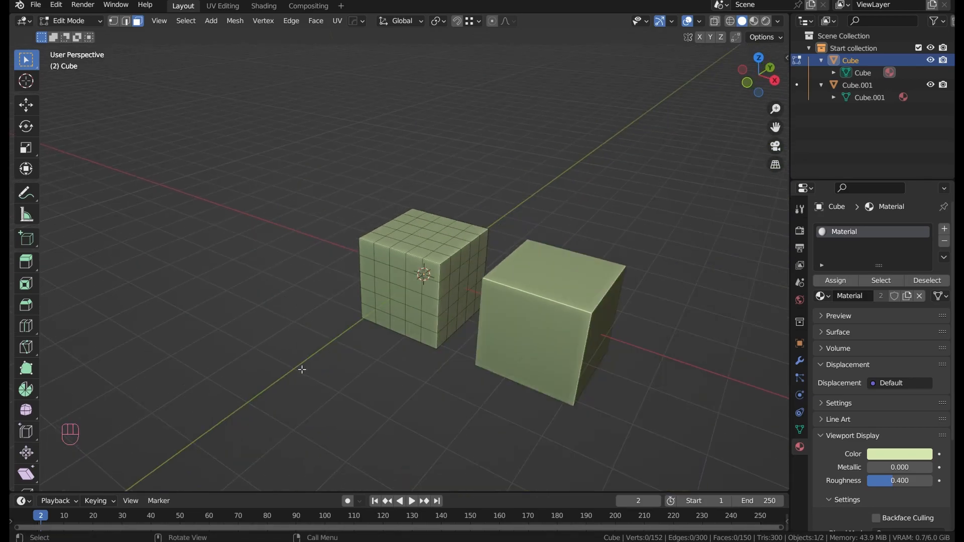
{"action": "left_click_drag", "start_coordinate": [302, 370], "coordinate": [533, 192]}
{"action": "middle_click_drag", "start_coordinate": [467, 281], "coordinate": [438, 221], "text": "ctrl"}
{"action": "scroll", "coordinate": [432, 261], "scroll_direction": "down", "scroll_amount": 4}
{"action": "middle_click_drag", "start_coordinate": [401, 352], "coordinate": [367, 343]}
{"action": "left_click_drag", "start_coordinate": [282, 402], "coordinate": [532, 168]}
{"action": "middle_click_drag", "start_coordinate": [483, 184], "coordinate": [293, 234]}
{"action": "scroll", "coordinate": [552, 204], "scroll_direction": "up", "scroll_amount": 5}
{"action": "scroll", "coordinate": [293, 235], "scroll_direction": "down", "scroll_amount": 6}
Repeat the box selection over the whole subdivided cube twice, inspect it from another angle and clear the selection each time
{"action": "left_click_drag", "start_coordinate": [245, 428], "coordinate": [505, 158]}
{"action": "middle_click_drag", "start_coordinate": [290, 233], "coordinate": [312, 243]}
{"action": "scroll", "coordinate": [321, 264], "scroll_direction": "down", "scroll_amount": 2}
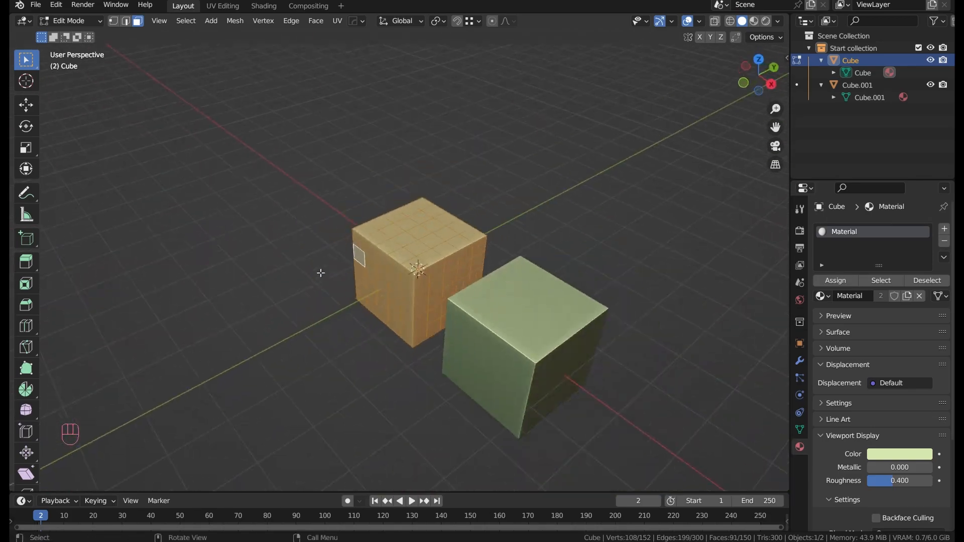
{"action": "left_click", "coordinate": [319, 274]}
{"action": "middle_click_drag", "start_coordinate": [317, 285], "coordinate": [314, 263]}
{"action": "left_click_drag", "start_coordinate": [312, 420], "coordinate": [635, 104]}
{"action": "middle_click_drag", "start_coordinate": [559, 173], "coordinate": [309, 195]}
{"action": "scroll", "coordinate": [364, 242], "scroll_direction": "down", "scroll_amount": 1}
{"action": "left_click", "coordinate": [312, 248]}
Box-select faces in a close-up of the subdivided cube, inspect the hidden sides and clear the selection
{"action": "scroll", "coordinate": [352, 194], "scroll_direction": "up", "scroll_amount": 5}
{"action": "middle_click_drag", "start_coordinate": [394, 218], "coordinate": [367, 259]}
{"action": "scroll", "coordinate": [369, 253], "scroll_direction": "up", "scroll_amount": 1}
{"action": "left_click_drag", "start_coordinate": [390, 209], "coordinate": [534, 374]}
{"action": "middle_click_drag", "start_coordinate": [525, 256], "coordinate": [292, 148]}
{"action": "left_click", "coordinate": [291, 147]}
Turn on X-ray, box-select through the whole subdivided cube and clear the selection
{"action": "middle_click_drag", "start_coordinate": [397, 176], "coordinate": [357, 144], "text": "shift"}
{"action": "scroll", "coordinate": [356, 144], "scroll_direction": "down", "scroll_amount": 1}
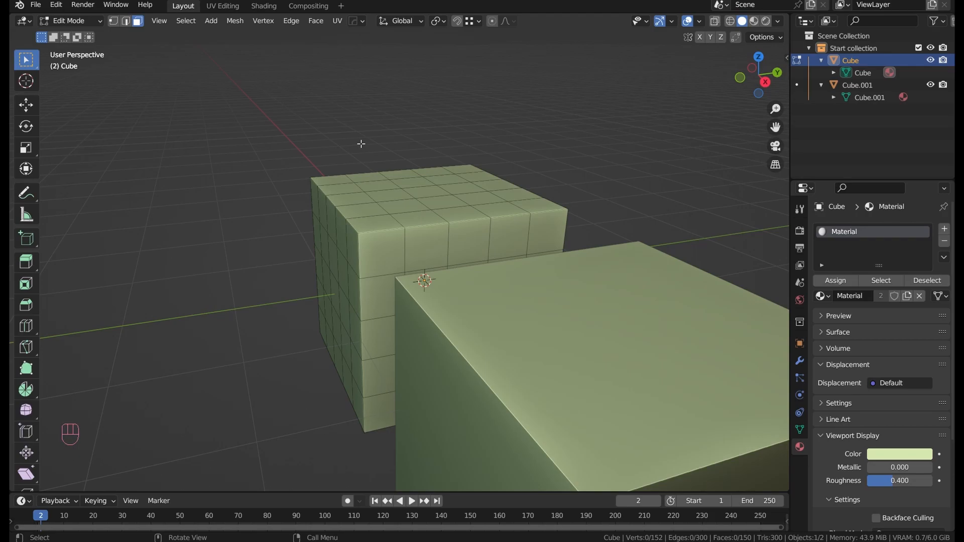
{"action": "key", "text": "alt+z"}
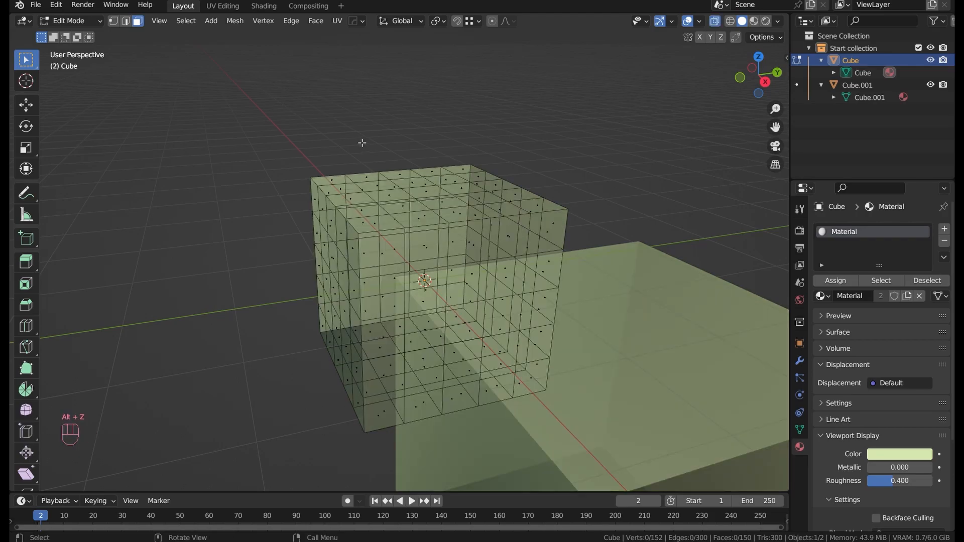
{"action": "middle_click_drag", "start_coordinate": [390, 112], "coordinate": [478, 108]}
{"action": "scroll", "coordinate": [425, 192], "scroll_direction": "down", "scroll_amount": 3}
{"action": "left_click_drag", "start_coordinate": [267, 455], "coordinate": [508, 176]}
{"action": "scroll", "coordinate": [559, 344], "scroll_direction": "up", "scroll_amount": 5}
{"action": "left_click", "coordinate": [572, 358]}
Select a two-by-two block of faces on the cube's far side through X-ray and turn X-ray off
{"action": "middle_click_drag", "start_coordinate": [573, 358], "coordinate": [491, 304]}
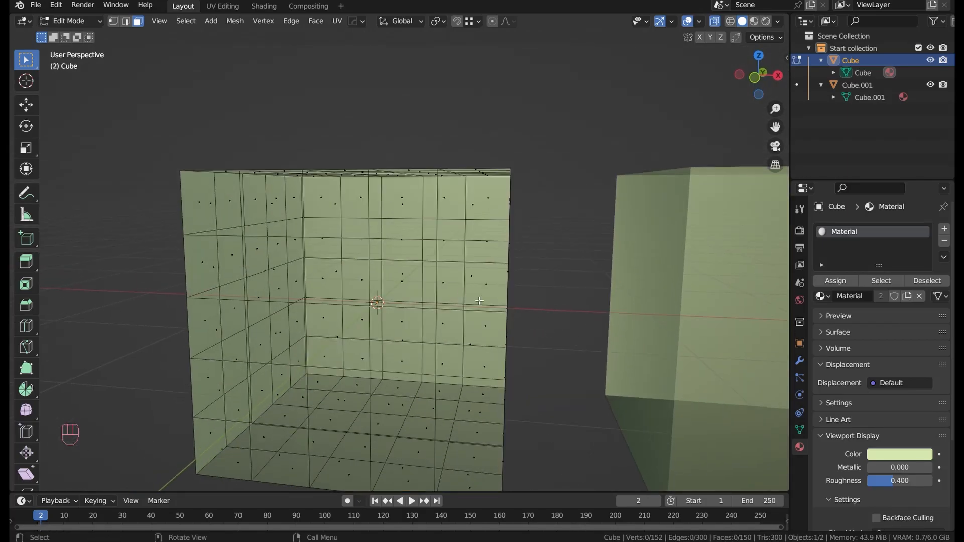
{"action": "left_click", "coordinate": [365, 279], "text": "shift"}
{"action": "middle_click_drag", "start_coordinate": [366, 280], "coordinate": [593, 234]}
{"action": "left_click", "coordinate": [367, 289], "text": "ctrl"}
{"action": "left_click", "coordinate": [408, 294], "text": "ctrl"}
{"action": "key", "text": "ctrl+z"}
{"action": "left_click", "coordinate": [386, 288], "text": "shift"}
{"action": "key", "text": "alt+z"}
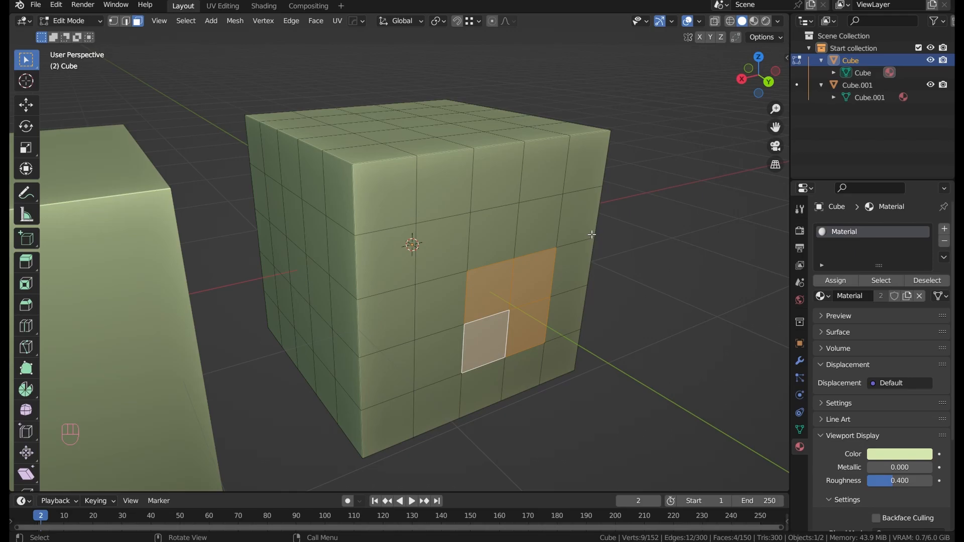
Grow and shrink the four-face selection with Select More and Select Less, ending two levels larger than the original block
{"action": "key", "text": "ctrl"}
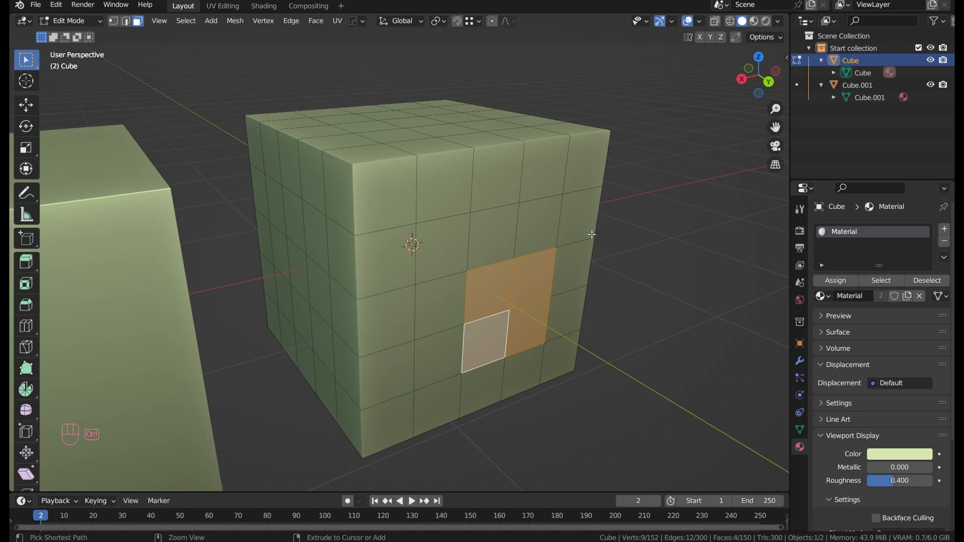
{"action": "key", "text": "ctrl+equal"}
{"action": "key", "text": "ctrl+minus"}
{"action": "key", "text": "ctrl+equal"}
{"action": "key", "text": "ctrl+minus"}
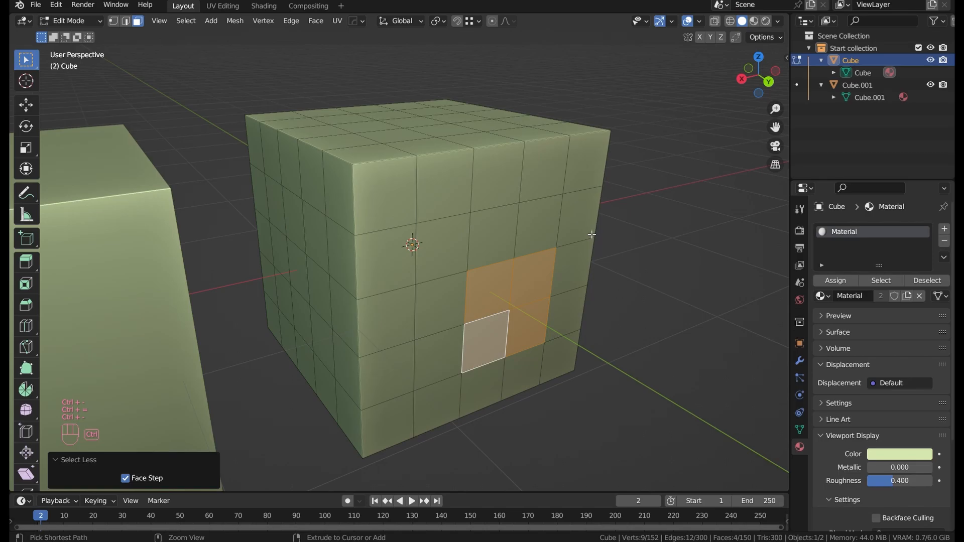
{"action": "key", "text": "ctrl+equal"}
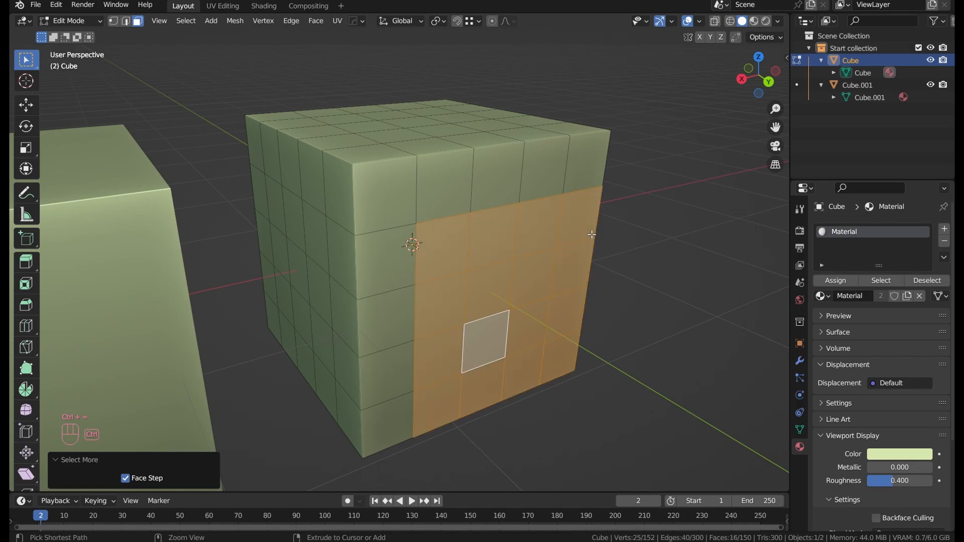
{"action": "key", "text": "ctrl+equal"}
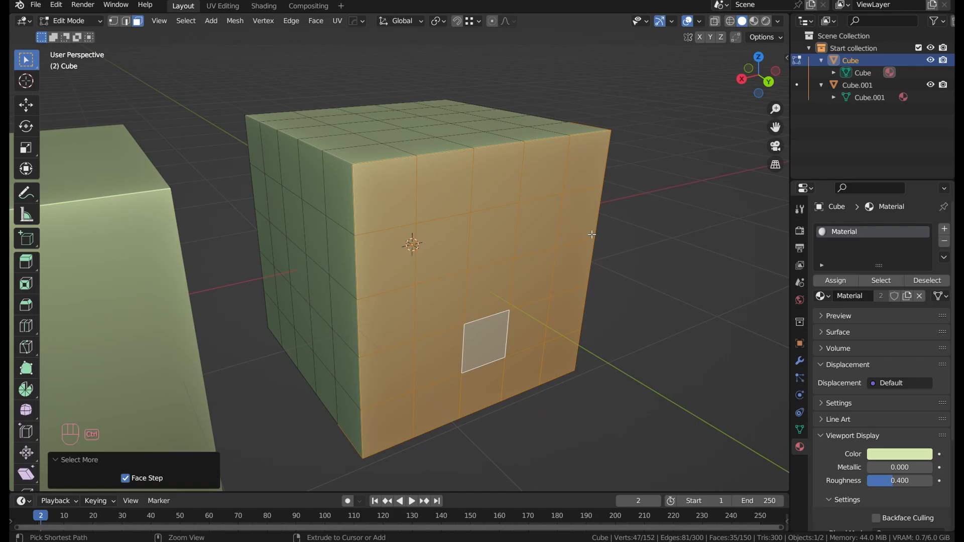
Step the selection repeatedly down to four faces and up three levels with Select Less and Select More, and clear it
{"action": "key", "text": "ctrl+minus"}
{"action": "key", "text": "ctrl+minus"}
{"action": "key", "text": "ctrl+equal"}
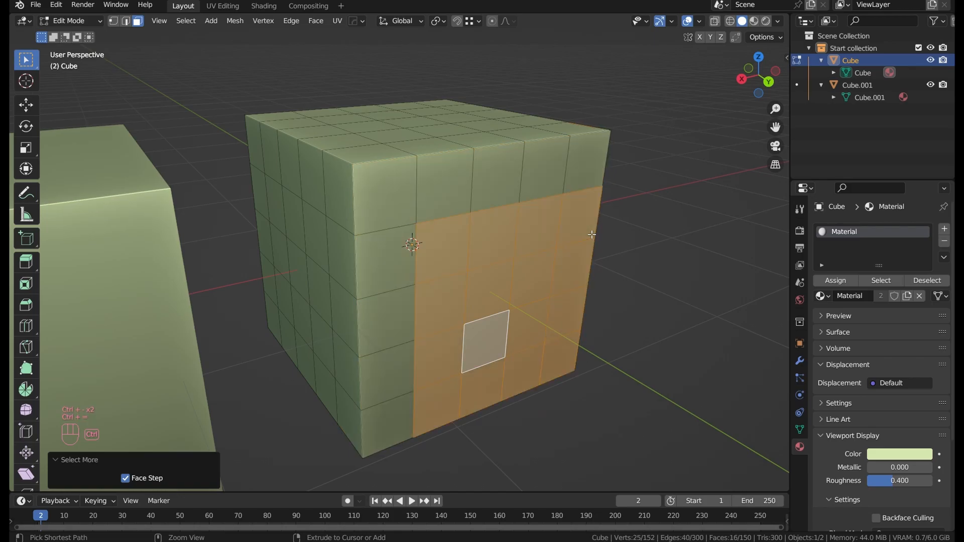
{"action": "key", "text": "ctrl+equal"}
{"action": "key", "text": "ctrl+equal"}
{"action": "key", "text": "ctrl+equal"}
{"action": "key", "text": "ctrl+minus"}
{"action": "key", "text": "ctrl+minus"}
{"action": "key", "text": "ctrl+minus"}
{"action": "key", "text": "ctrl+minus"}
{"action": "key", "text": "ctrl+equal"}
{"action": "key", "text": "ctrl+equal"}
{"action": "key", "text": "ctrl+equal"}
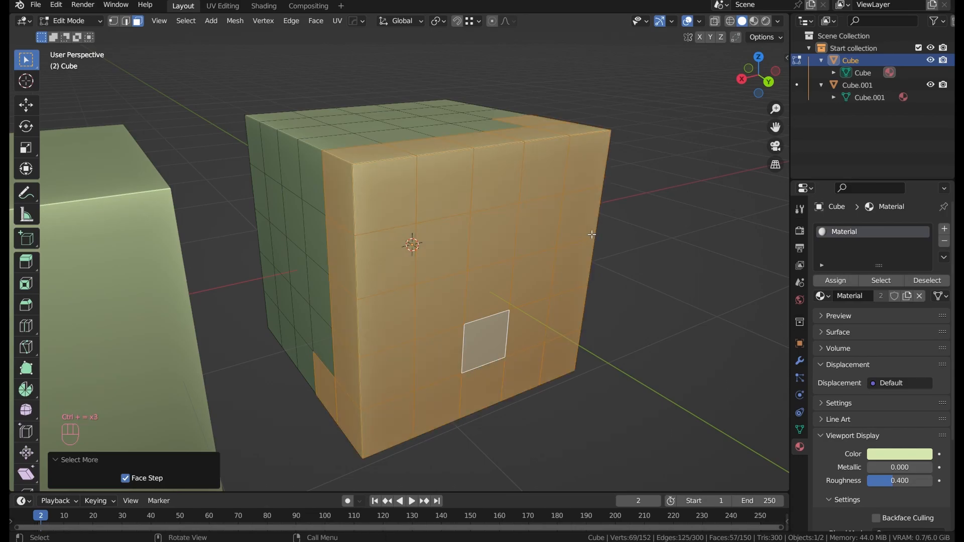
{"action": "left_click", "coordinate": [645, 256]}
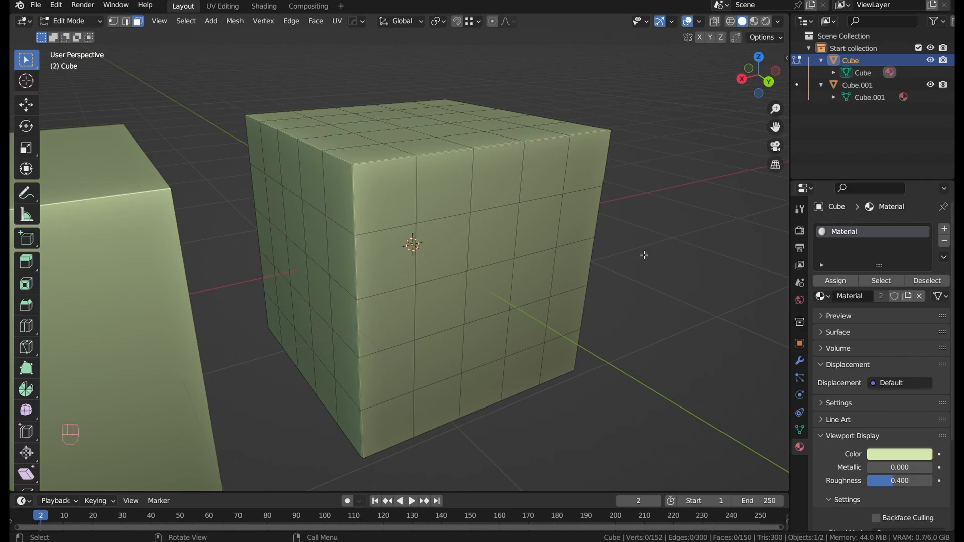
Paint a large face selection around the cube's front corner across three sides with Circle Select
{"action": "mouse_move", "coordinate": [633, 260]}
{"action": "middle_mouse_down"}
{"action": "mouse_move", "coordinate": [570, 273]}
{"action": "mouse_move", "coordinate": [401, 254]}
{"action": "mouse_move", "coordinate": [378, 265]}
{"action": "mouse_move", "coordinate": [394, 249]}
{"action": "middle_mouse_up"}
{"action": "key", "text": "c"}
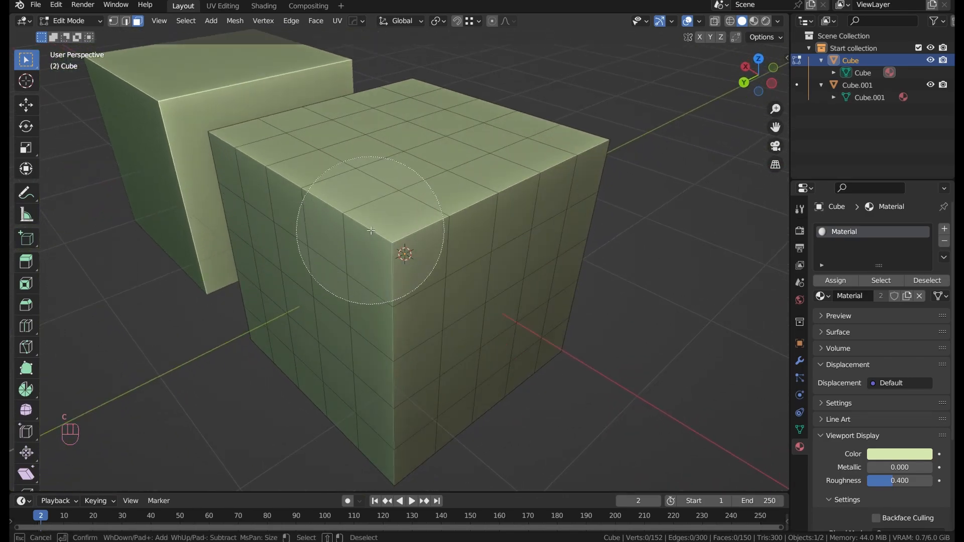
{"action": "left_click_drag", "start_coordinate": [394, 248], "coordinate": [425, 314]}
{"action": "right_click", "coordinate": [425, 314]}
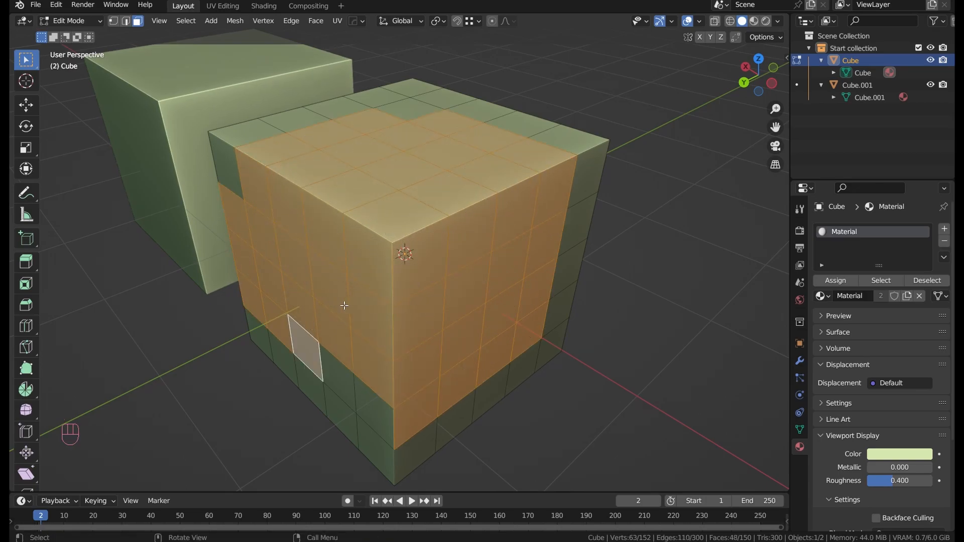
Box-deselect a block of faces around the cube's front corner and undo the deselection
{"action": "left_click_drag", "start_coordinate": [330, 299], "coordinate": [465, 187], "text": "alt"}
{"action": "mouse_move", "coordinate": [409, 260]}
{"action": "middle_mouse_down"}
{"action": "mouse_move", "coordinate": [405, 279]}
{"action": "mouse_move", "coordinate": [405, 266]}
{"action": "middle_mouse_up"}
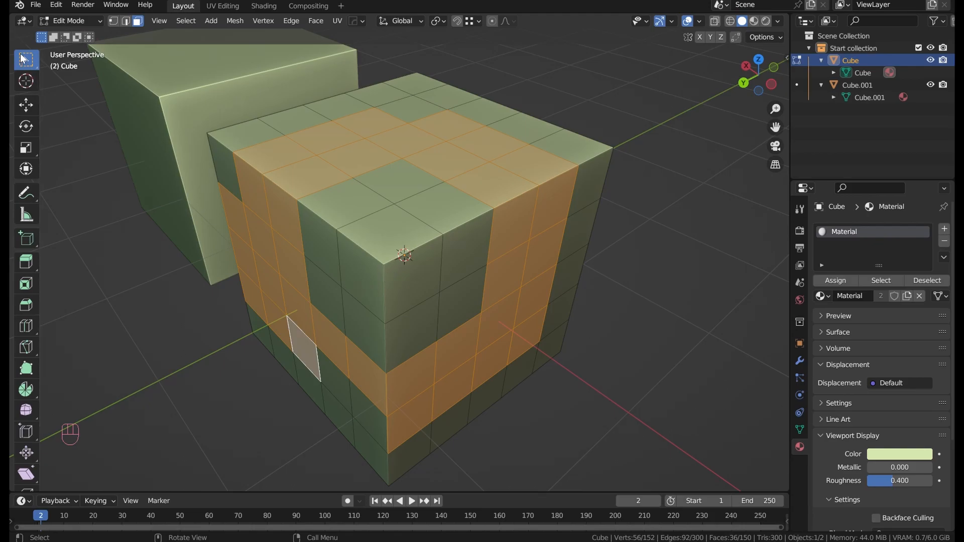
{"action": "key", "text": "ctrl+z"}
Deselect faces around the cube's front corner with a smaller Circle Select brush and clear the remaining selection
{"action": "key", "text": "c"}
{"action": "scroll", "coordinate": [389, 261], "scroll_direction": "up", "scroll_amount": 6}
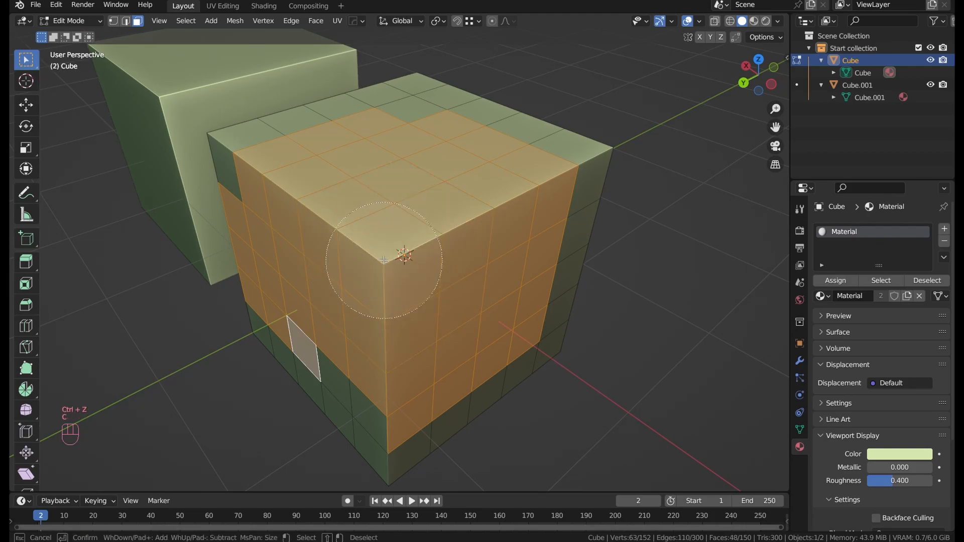
{"action": "mouse_move", "coordinate": [383, 260]}
{"action": "middle_mouse_down"}
{"action": "mouse_move", "coordinate": [319, 228]}
{"action": "mouse_move", "coordinate": [433, 263]}
{"action": "mouse_move", "coordinate": [444, 212]}
{"action": "mouse_move", "coordinate": [467, 256]}
{"action": "mouse_move", "coordinate": [351, 254]}
{"action": "middle_mouse_up"}
{"action": "right_click", "coordinate": [453, 271]}
{"action": "scroll", "coordinate": [351, 254], "scroll_direction": "down", "scroll_amount": 4}
{"action": "left_click", "coordinate": [484, 310]}
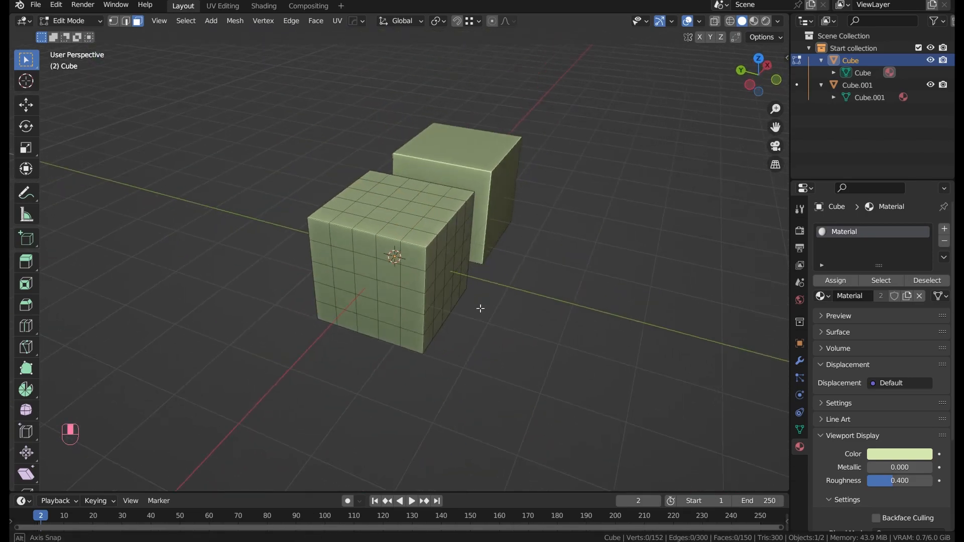
Circle-select all faces on one side of the subdivided cube and deselect the inner three-by-three block
{"action": "middle_click_drag", "start_coordinate": [484, 310], "coordinate": [408, 237]}
{"action": "scroll", "coordinate": [408, 237], "scroll_direction": "up", "scroll_amount": 2}
{"action": "key", "text": "c"}
{"action": "mouse_move", "coordinate": [406, 261]}
{"action": "left_mouse_down"}
{"action": "mouse_move", "coordinate": [397, 261]}
{"action": "mouse_move", "coordinate": [461, 276]}
{"action": "mouse_move", "coordinate": [394, 336]}
{"action": "mouse_move", "coordinate": [378, 326]}
{"action": "left_mouse_up"}
{"action": "scroll", "coordinate": [378, 326], "scroll_direction": "up", "scroll_amount": 5}
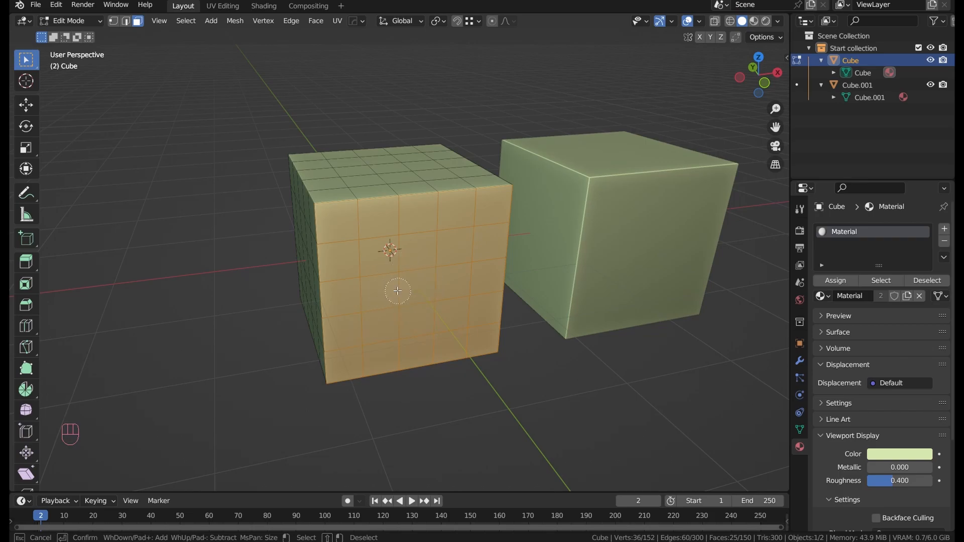
{"action": "mouse_move", "coordinate": [405, 308]}
{"action": "middle_mouse_down"}
{"action": "mouse_move", "coordinate": [431, 260]}
{"action": "mouse_move", "coordinate": [442, 312]}
{"action": "mouse_move", "coordinate": [388, 279]}
{"action": "mouse_move", "coordinate": [430, 296]}
{"action": "mouse_move", "coordinate": [426, 306]}
{"action": "middle_mouse_up"}
{"action": "right_click", "coordinate": [442, 312]}
{"action": "scroll", "coordinate": [395, 287], "scroll_direction": "up", "scroll_amount": 2}
{"action": "scroll", "coordinate": [426, 306], "scroll_direction": "down", "scroll_amount": 3}
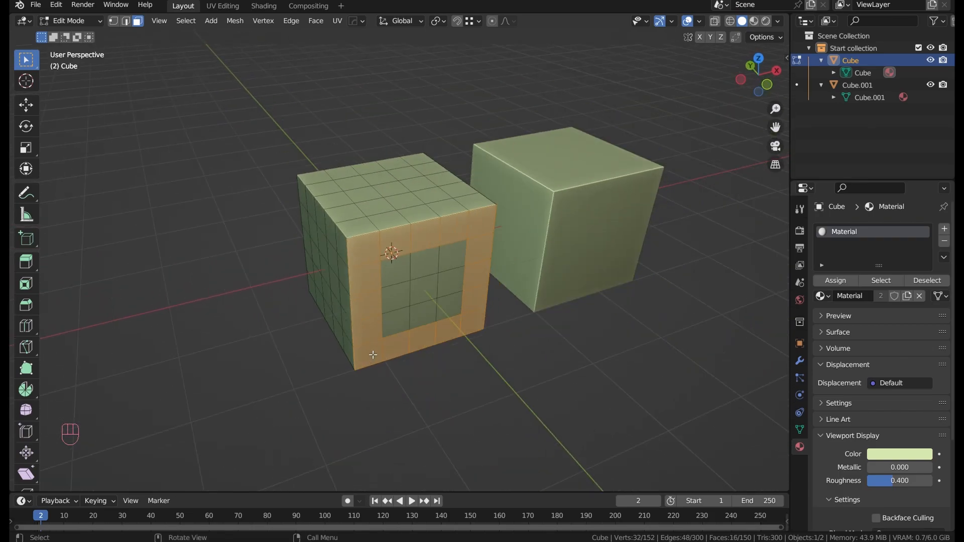
Select the ring of border faces on that side by picking shortest paths between its corner faces, and clear it
{"action": "left_click", "coordinate": [372, 355]}
{"action": "scroll", "coordinate": [359, 374], "scroll_direction": "up", "scroll_amount": 1}
{"action": "left_click", "coordinate": [359, 262], "text": "ctrl"}
{"action": "left_click", "coordinate": [498, 223], "text": "ctrl"}
{"action": "left_click", "coordinate": [486, 335], "text": "ctrl"}
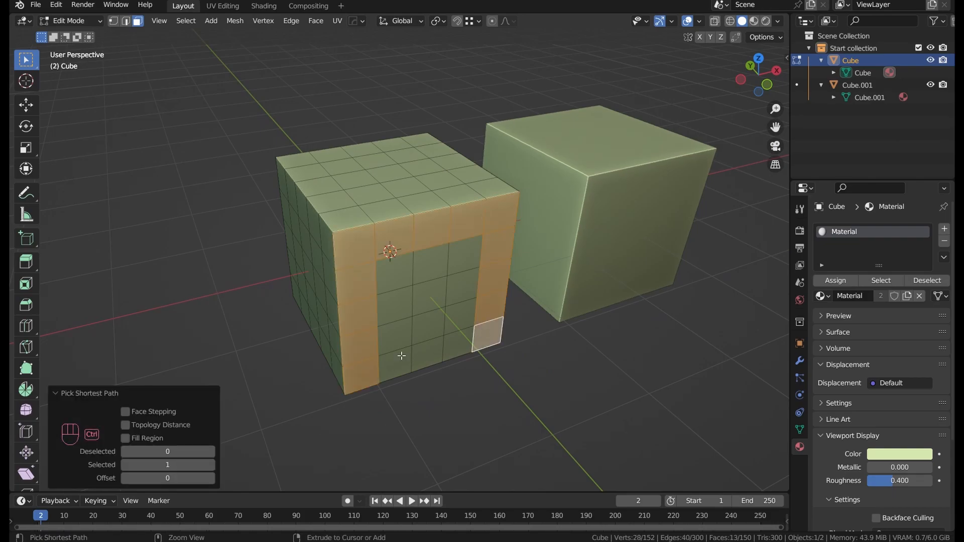
{"action": "left_click", "coordinate": [386, 363], "text": "ctrl"}
{"action": "left_click", "coordinate": [563, 401]}
Paint faces on the cube's side with Circle Select again and brush some of them out of the selection
{"action": "scroll", "coordinate": [507, 374], "scroll_direction": "up", "scroll_amount": 3}
{"action": "key", "text": "c"}
{"action": "mouse_move", "coordinate": [409, 332]}
{"action": "left_mouse_down"}
{"action": "mouse_move", "coordinate": [412, 211]}
{"action": "mouse_move", "coordinate": [525, 400]}
{"action": "mouse_move", "coordinate": [327, 442]}
{"action": "mouse_move", "coordinate": [486, 315]}
{"action": "mouse_move", "coordinate": [596, 175]}
{"action": "left_mouse_up"}
{"action": "mouse_move", "coordinate": [493, 259]}
{"action": "middle_mouse_down"}
{"action": "mouse_move", "coordinate": [398, 338]}
{"action": "mouse_move", "coordinate": [403, 378]}
{"action": "middle_mouse_up"}
{"action": "right_click", "coordinate": [549, 308]}
{"action": "scroll", "coordinate": [548, 308], "scroll_direction": "down", "scroll_amount": 5}
{"action": "middle_click_drag", "start_coordinate": [548, 307], "coordinate": [464, 300]}
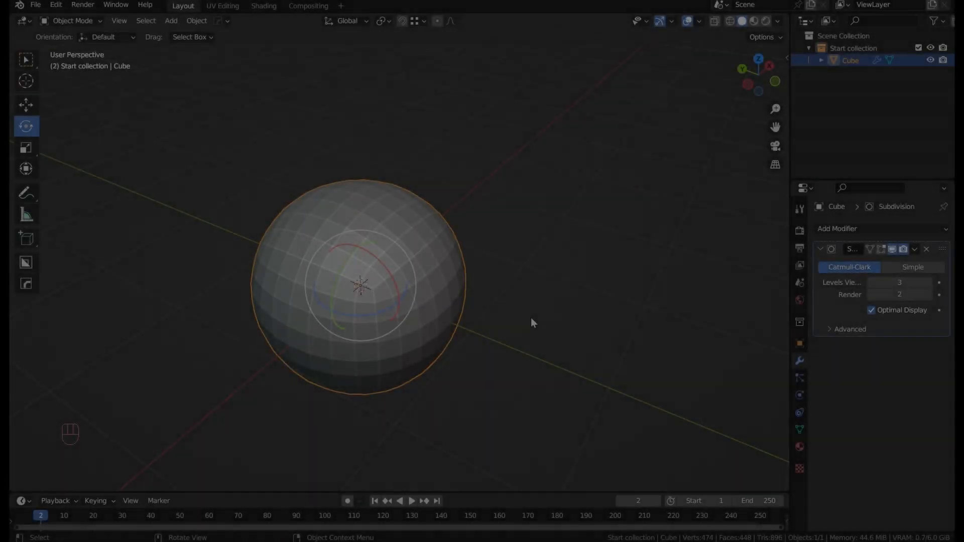
Enter Edit Mode on the cube with the Subdivision modifier and duplicate its whole mesh beside the original
{"action": "key", "text": "Tab"}
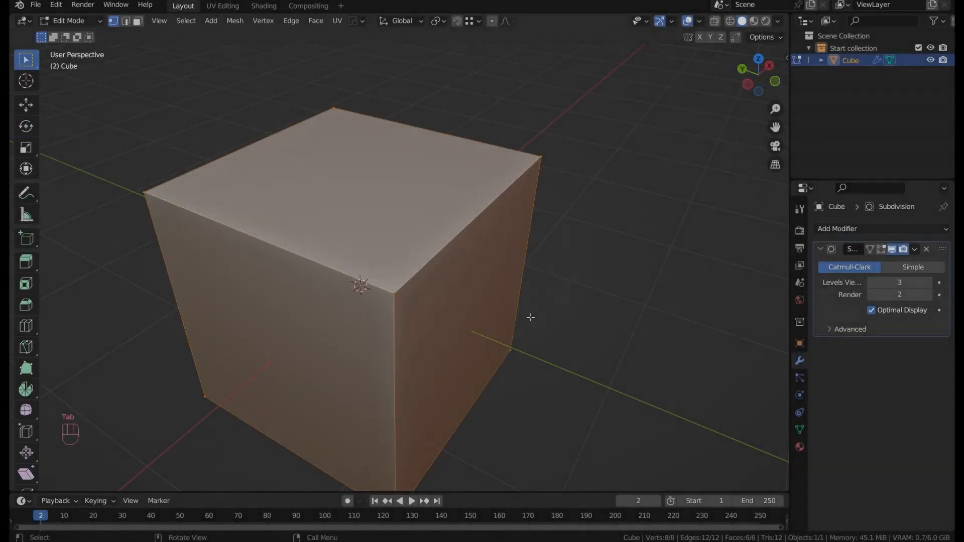
{"action": "scroll", "coordinate": [588, 394], "scroll_direction": "down", "scroll_amount": 3}
{"action": "key", "text": "a"}
{"action": "key", "text": "shift+d"}
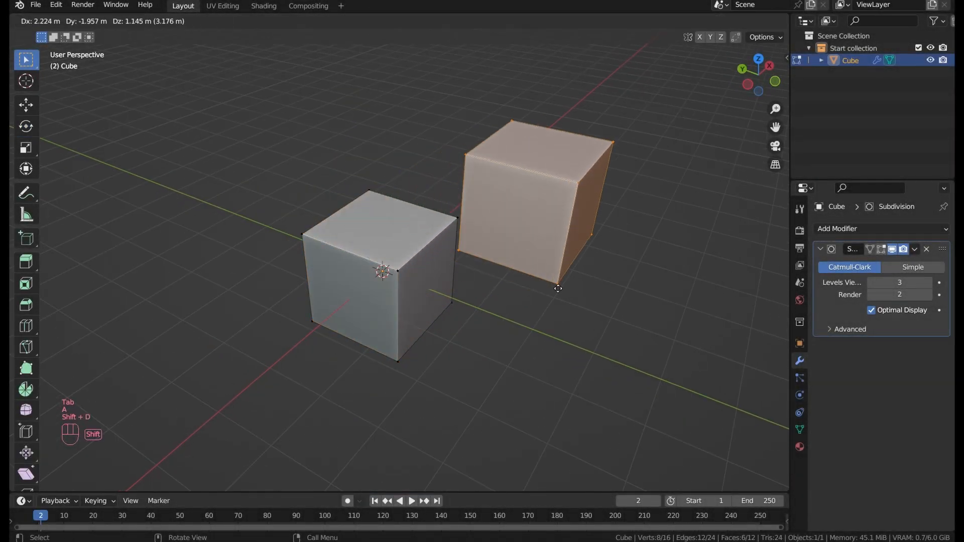
{"action": "left_click", "coordinate": [553, 286]}
Place four more duplicates of the cube mesh around the original within the same object
{"action": "key", "text": "shift+d"}
{"action": "left_click", "coordinate": [430, 251]}
{"action": "scroll", "coordinate": [459, 280], "scroll_direction": "down", "scroll_amount": 3}
{"action": "key", "text": "shift+d"}
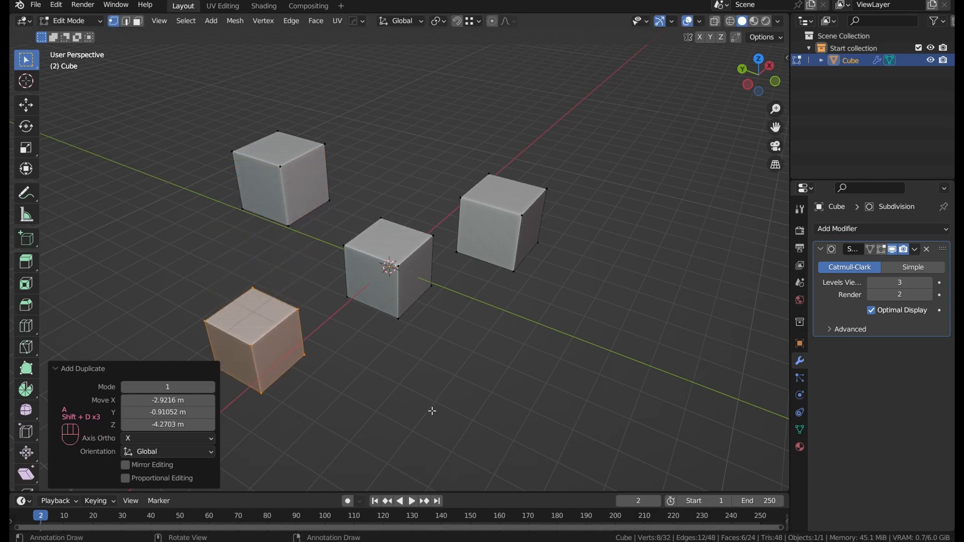
{"action": "left_click", "coordinate": [431, 409]}
{"action": "key", "text": "shift+d"}
{"action": "left_click", "coordinate": [587, 177]}
{"action": "key", "text": "shift+d"}
{"action": "left_click", "coordinate": [323, 274]}
Select one corner vertex of the central cube and extend the selection to all its linked geometry
{"action": "scroll", "coordinate": [323, 273], "scroll_direction": "up", "scroll_amount": 2}
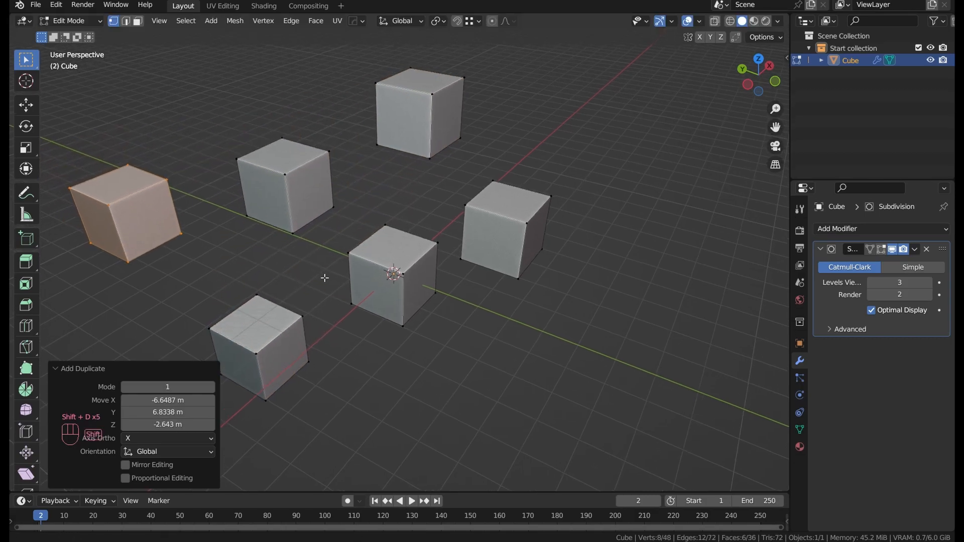
{"action": "left_click", "coordinate": [411, 299]}
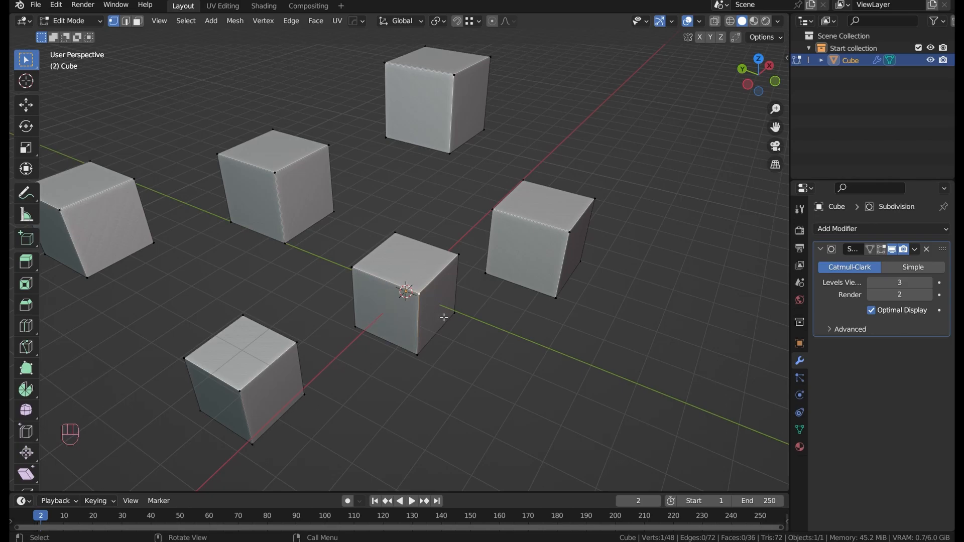
{"action": "key", "text": "ctrl+l"}
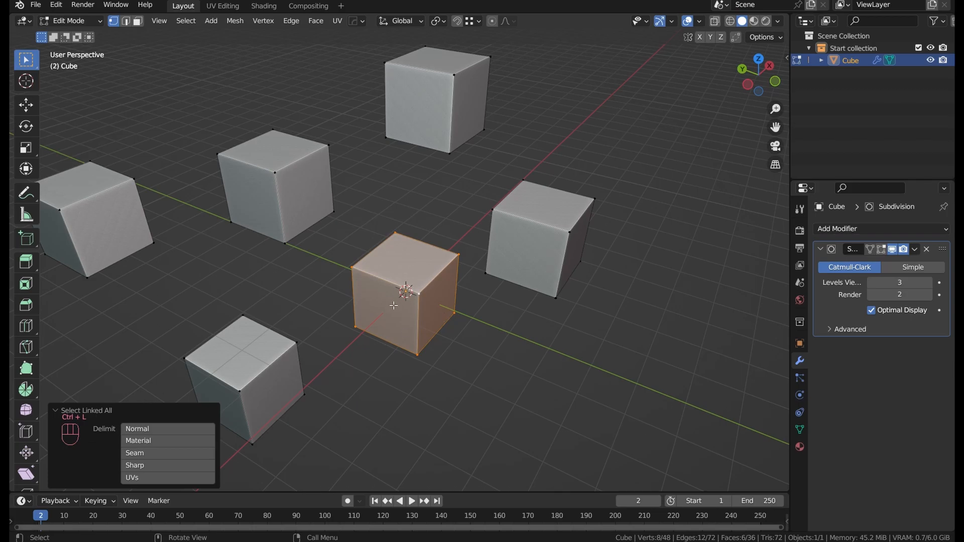
Select one corner vertex on each of three cubes, extend the selection to all their linked geometry, and clear it
{"action": "left_click", "coordinate": [419, 292]}
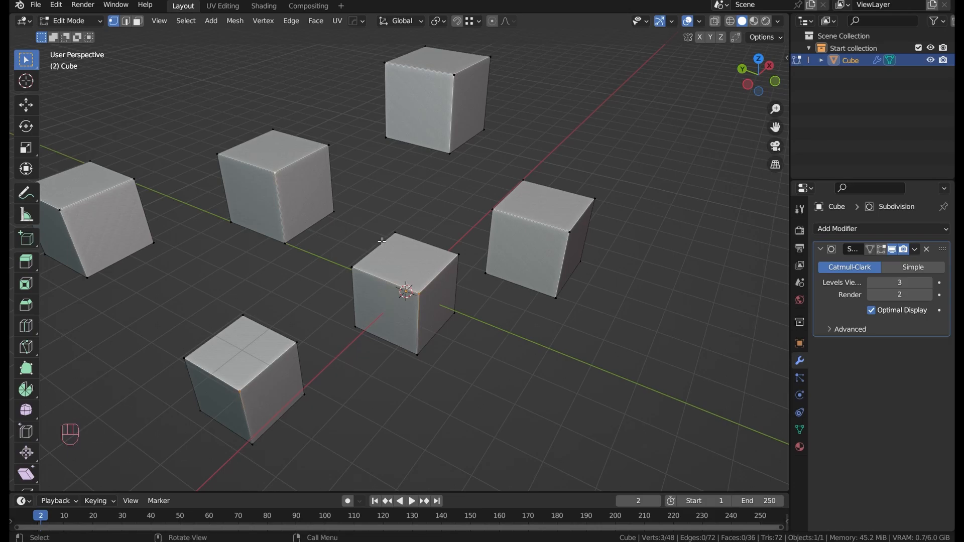
{"action": "key", "text": "ctrl+l"}
{"action": "left_click", "coordinate": [523, 439]}
Select four of the separate cubes one by one by picking their linked geometry directly
{"action": "key", "text": "l"}
{"action": "key", "text": "l"}
{"action": "key", "text": "l"}
{"action": "key", "text": "l"}
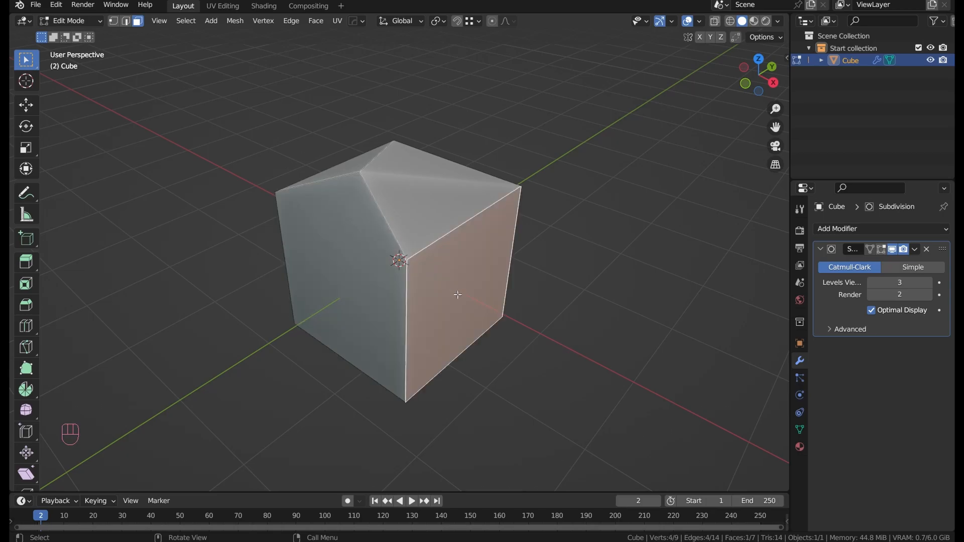
Select all faces by trait that have a number of vertices equal to 4
{"action": "left_click", "coordinate": [184, 21]}
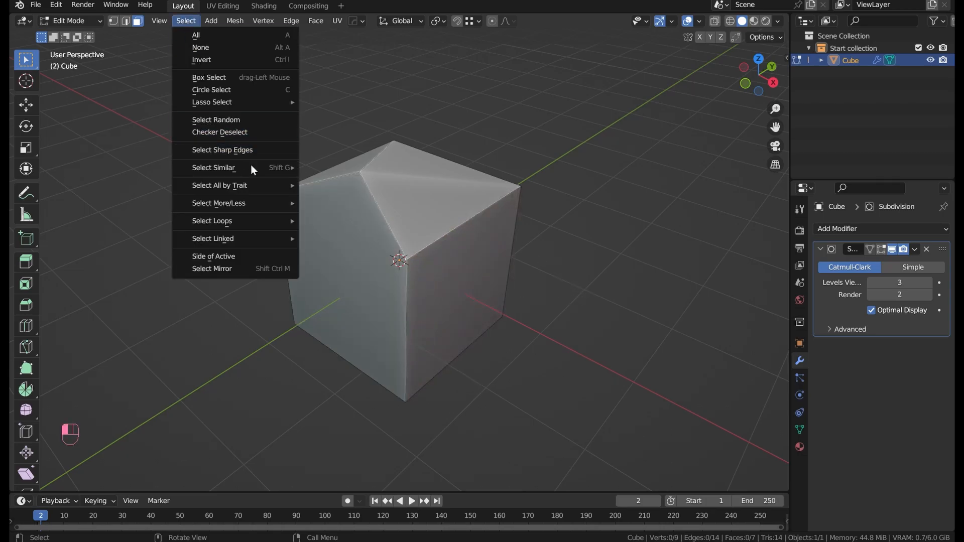
{"action": "mouse_move", "coordinate": [259, 187]}
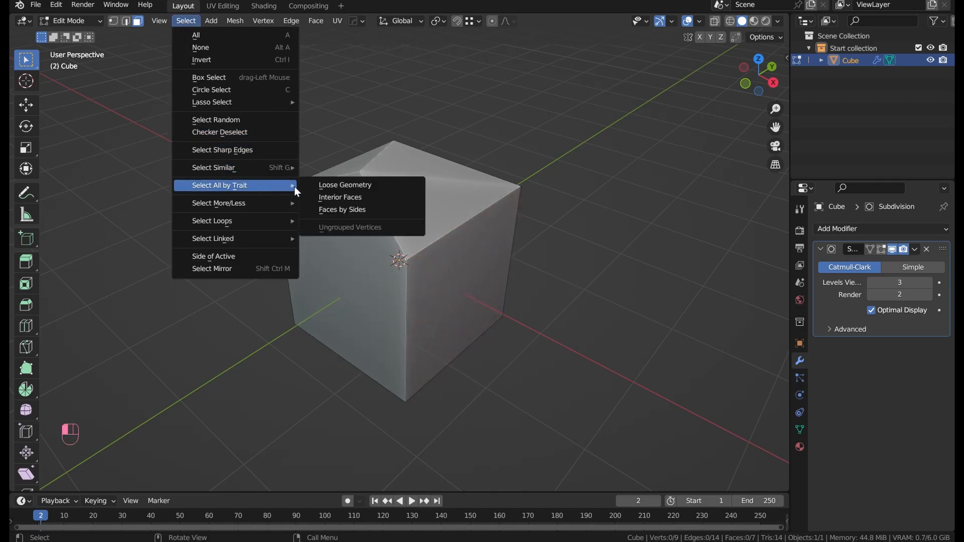
{"action": "left_click", "coordinate": [372, 214]}
{"action": "middle_click_drag", "start_coordinate": [362, 277], "coordinate": [257, 387]}
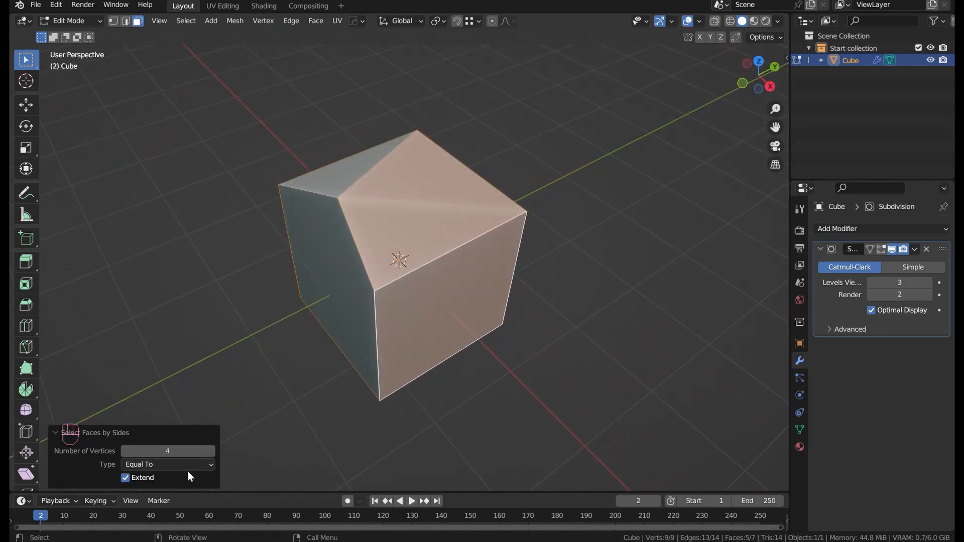
Change the Select Faces by Sides comparison to Less Than, keeping the vertex number at 4
{"action": "left_click", "coordinate": [187, 466]}
{"action": "left_click", "coordinate": [180, 449]}
{"action": "middle_click_drag", "start_coordinate": [301, 377], "coordinate": [482, 331]}
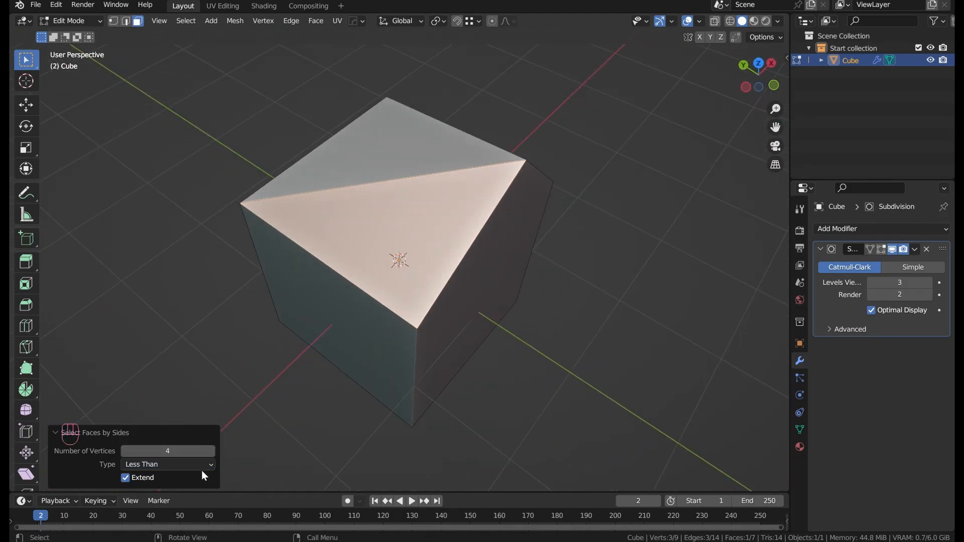
Change the Select Faces by Sides comparison to Greater Than and triangulate the selected five-sided face
{"action": "left_click", "coordinate": [191, 466]}
{"action": "left_click", "coordinate": [183, 424]}
{"action": "middle_click_drag", "start_coordinate": [311, 352], "coordinate": [319, 289]}
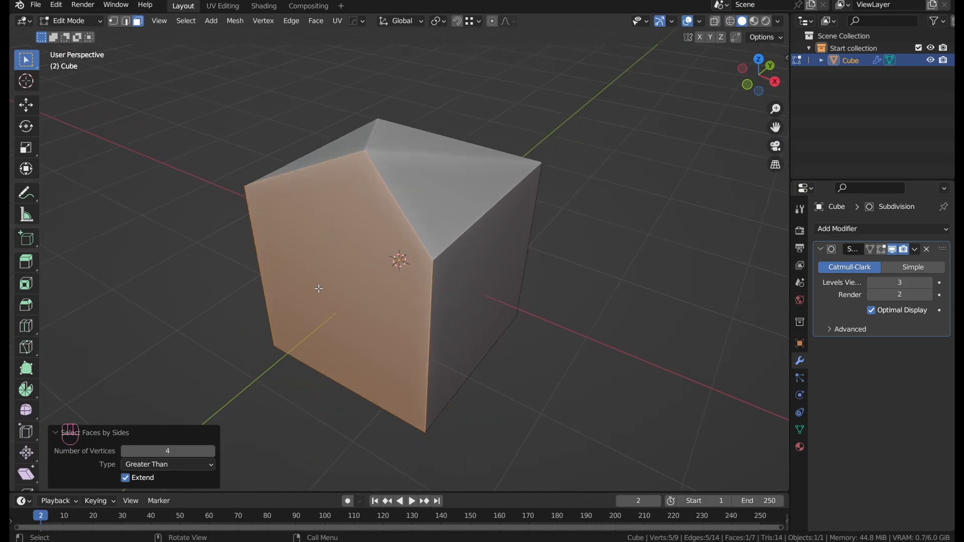
{"action": "key", "text": "ctrl"}
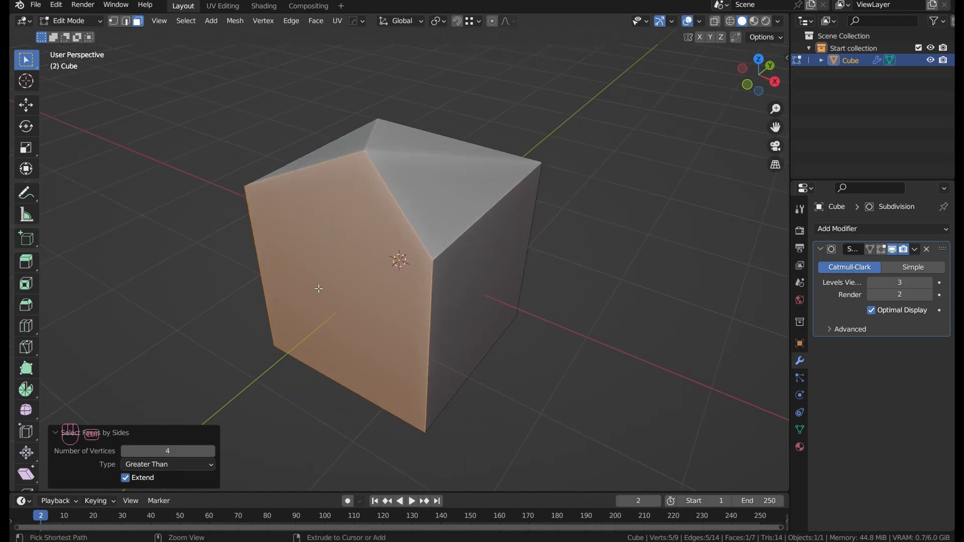
{"action": "key", "text": "ctrl+t"}
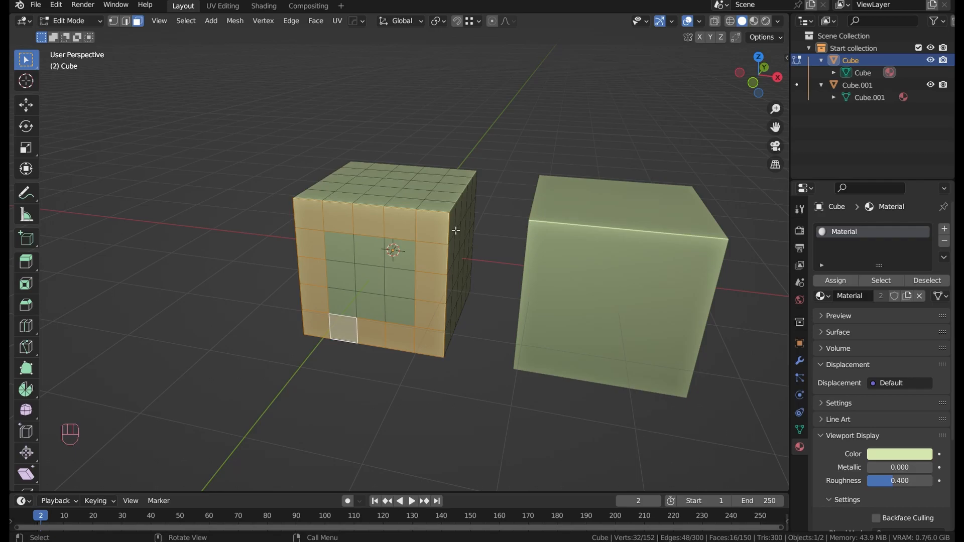
Dissolve two vertical edge loops on the subdivided cube in edge selection mode and select a third one
{"action": "key", "text": "Tab"}
{"action": "key", "text": "shift+f"}
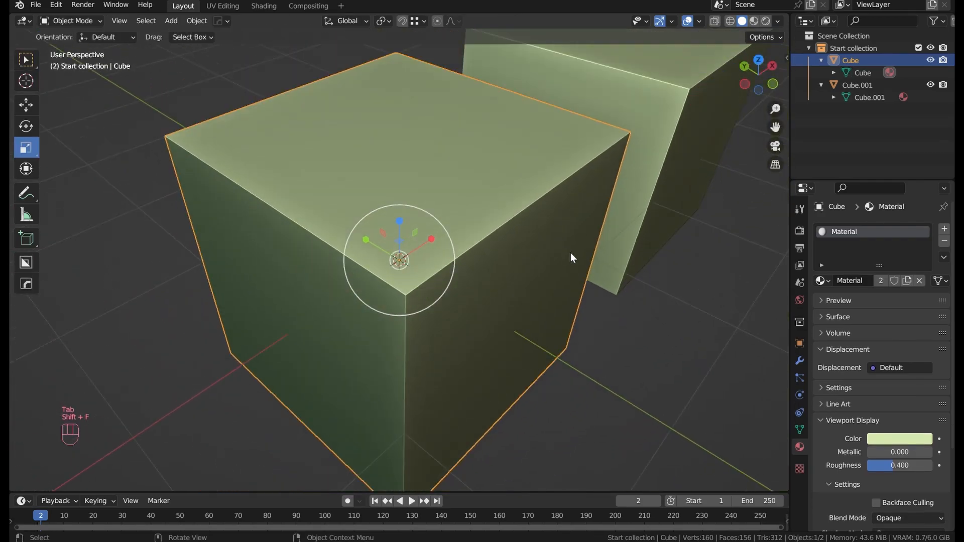
{"action": "middle_click_drag", "start_coordinate": [571, 252], "coordinate": [516, 225]}
{"action": "scroll", "coordinate": [515, 225], "scroll_direction": "down", "scroll_amount": 2}
{"action": "key", "text": "Tab"}
{"action": "key", "text": "2"}
{"action": "left_click", "coordinate": [358, 237], "text": "alt"}
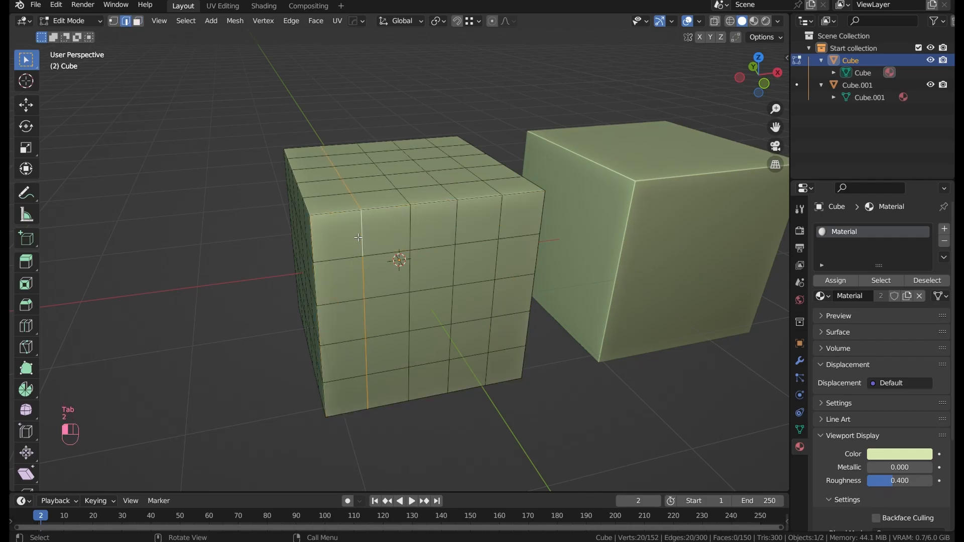
{"action": "key", "text": "ctrl+x"}
{"action": "left_click", "coordinate": [409, 229], "text": "alt"}
{"action": "key", "text": "ctrl+x"}
{"action": "left_click", "coordinate": [457, 216], "text": "alt"}
Return to Object Mode, delete both cubes, and add a new cube mesh
{"action": "key", "text": "Tab"}
{"action": "key", "text": "a"}
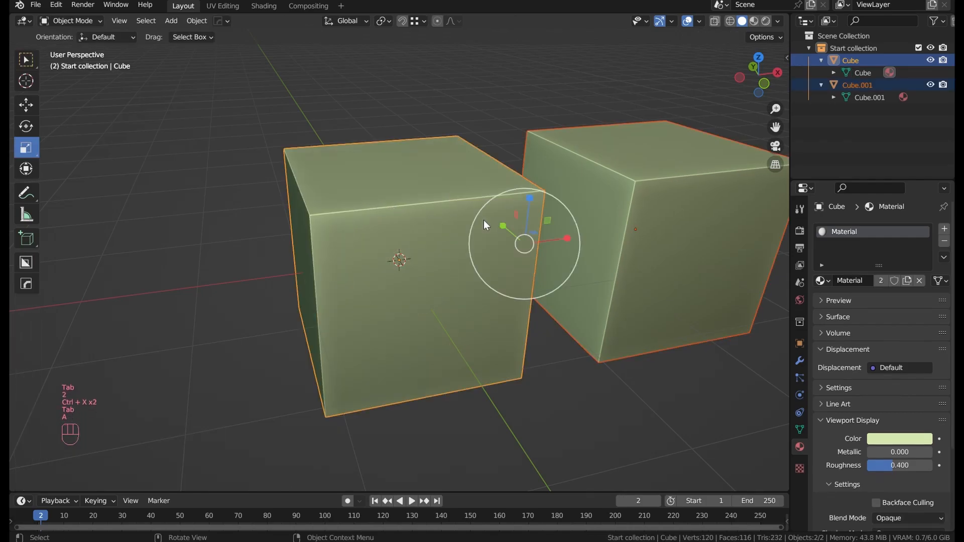
{"action": "key", "text": "x"}
{"action": "left_click", "coordinate": [484, 220]}
{"action": "key", "text": "shift+a"}
{"action": "mouse_move", "coordinate": [484, 220]}
{"action": "left_click", "coordinate": [531, 246]}
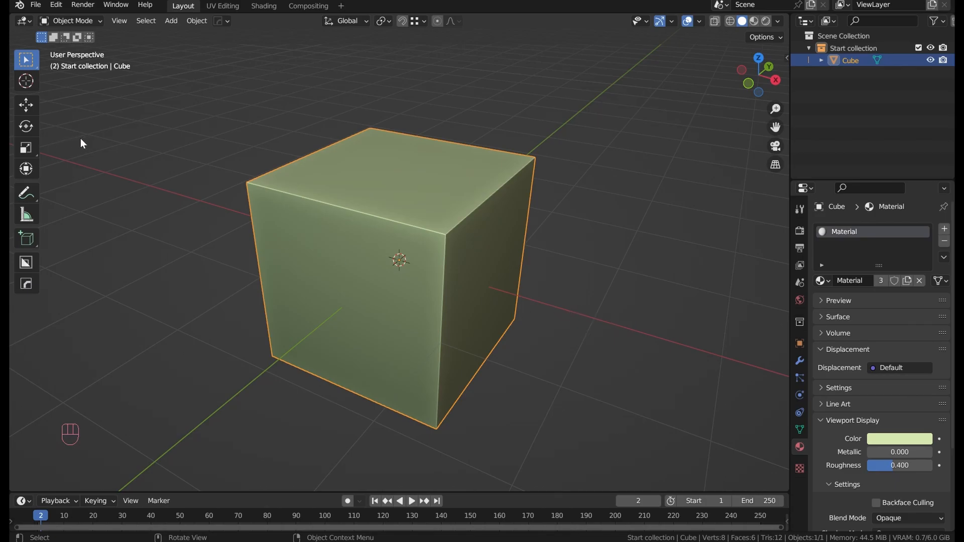
Switch the active tool between Scale, Rotate and Move, ending on Rotate
{"action": "key", "text": "s"}
{"action": "middle_click_drag", "start_coordinate": [247, 185], "coordinate": [212, 192]}
{"action": "key", "text": "r"}
{"action": "key", "text": "g"}
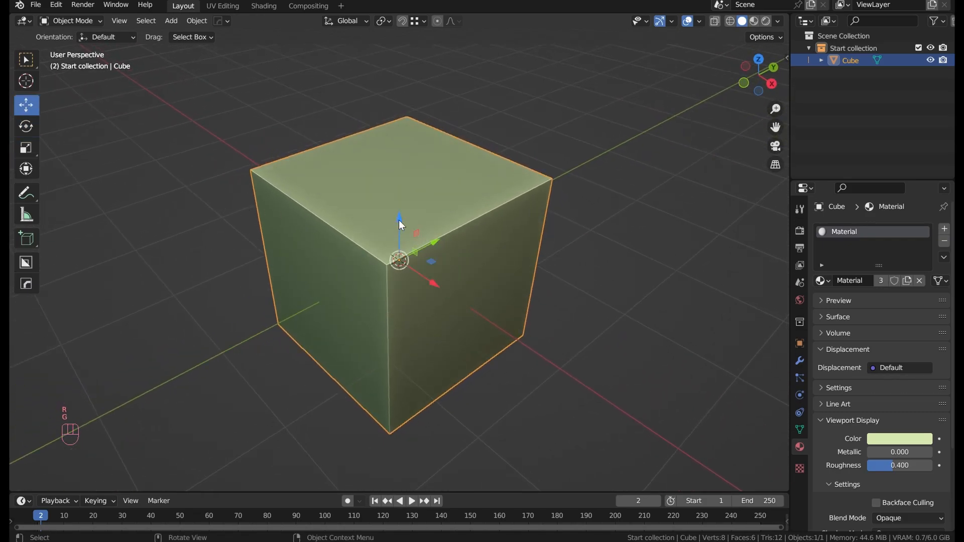
{"action": "key", "text": "r"}
{"action": "key", "text": "s"}
{"action": "key", "text": "r"}
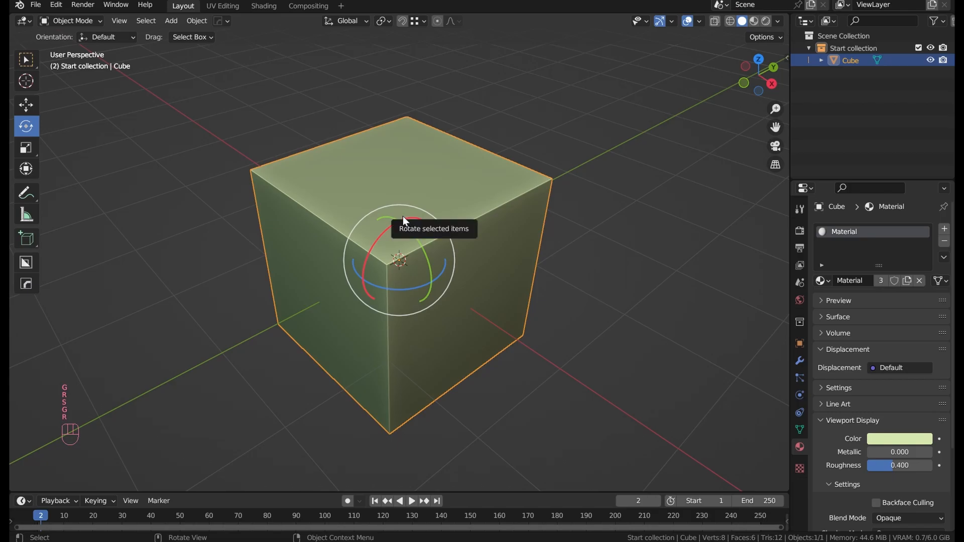
Remove the Rotate tool's existing shortcut and assign R as its new shortcut
{"action": "right_click", "coordinate": [33, 131]}
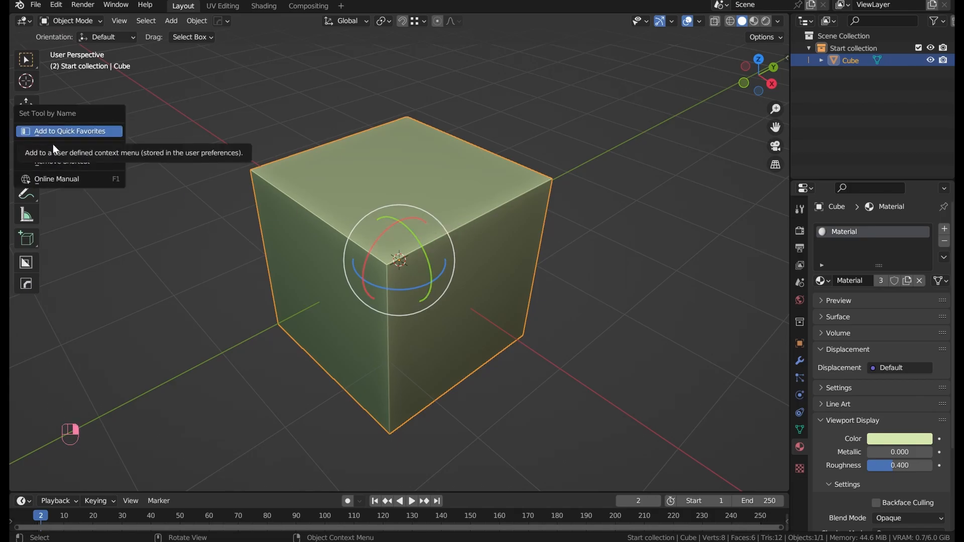
{"action": "left_click", "coordinate": [68, 161]}
{"action": "right_click", "coordinate": [32, 122]}
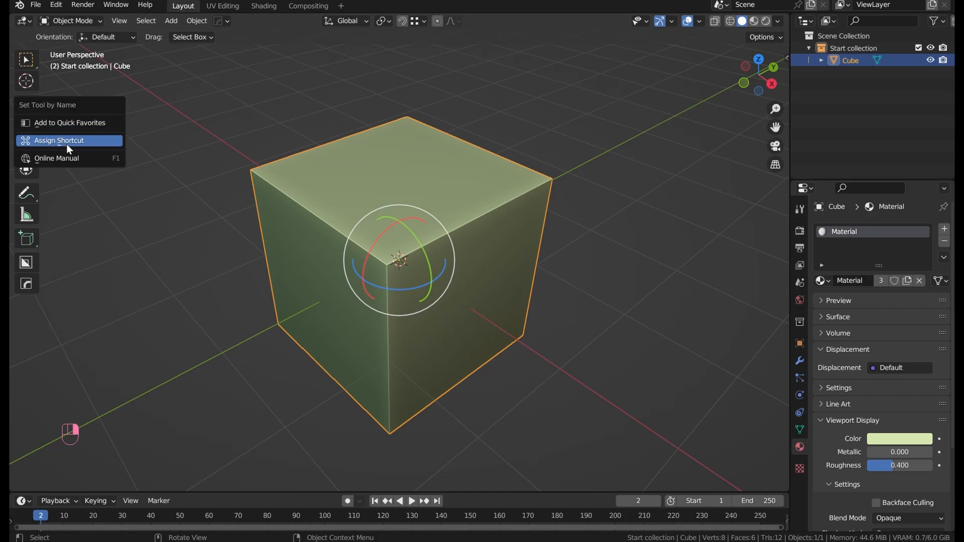
{"action": "left_click", "coordinate": [67, 144]}
{"action": "key", "text": "r"}
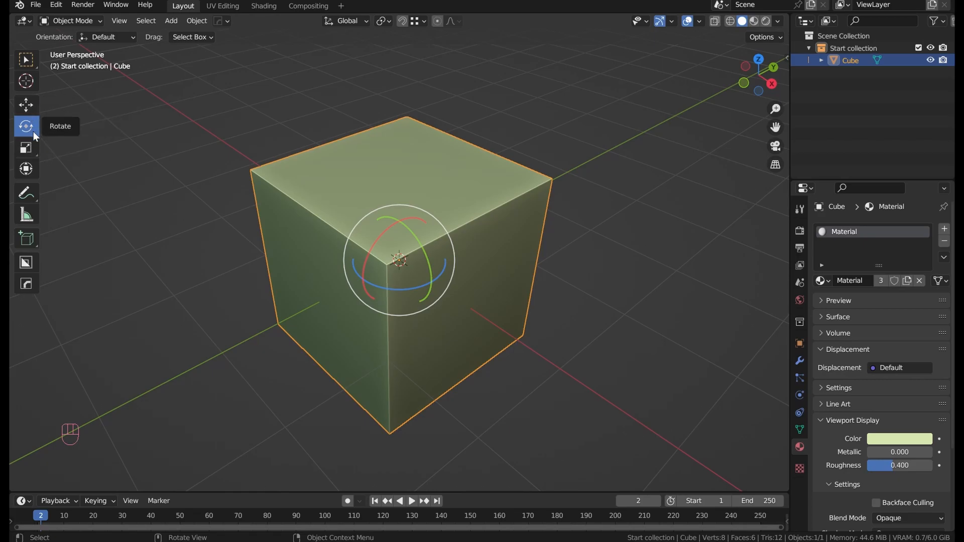
Cycle through the transform tools back to Rotate, turn the cube with its gizmo, and undo the rotation
{"action": "key", "text": "w"}
{"action": "key", "text": "e"}
{"action": "key", "text": "r"}
{"action": "key", "text": "f"}
{"action": "key", "text": "g"}
{"action": "key", "text": "e"}
{"action": "key", "text": "r"}
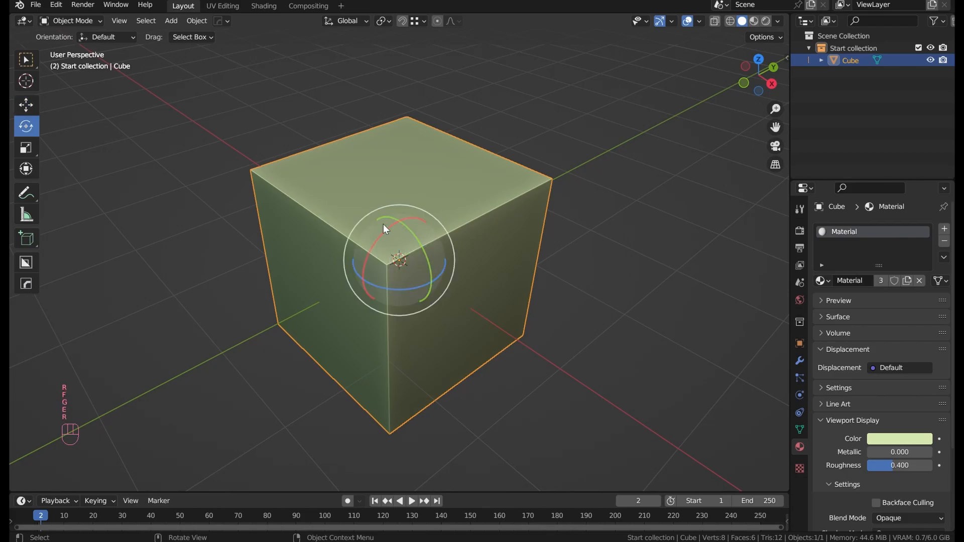
{"action": "left_click_drag", "start_coordinate": [387, 226], "coordinate": [327, 269]}
{"action": "key", "text": "ctrl+z"}
Enter Edit Mode on the cube and try rotating its whole mesh about the global X and Y axes
{"action": "key", "text": "Tab"}
{"action": "middle_click_drag", "start_coordinate": [571, 283], "coordinate": [630, 262]}
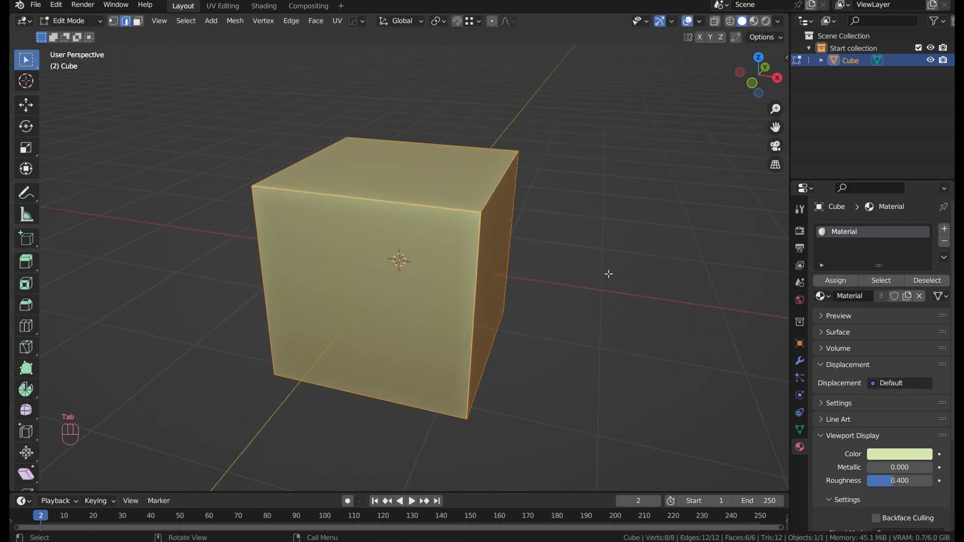
{"action": "key", "text": "r"}
{"action": "key", "text": "x"}
{"action": "key", "text": "y"}
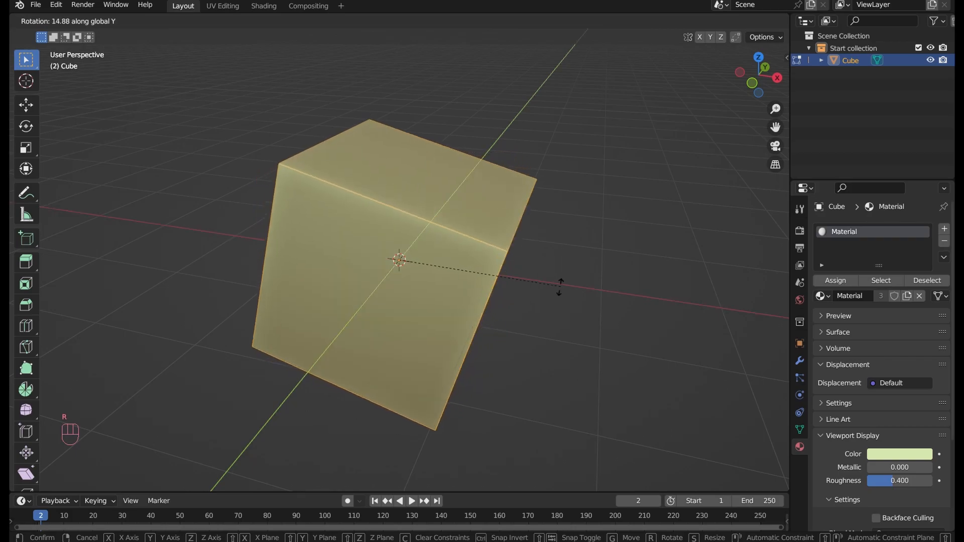
{"action": "key", "text": "Escape"}
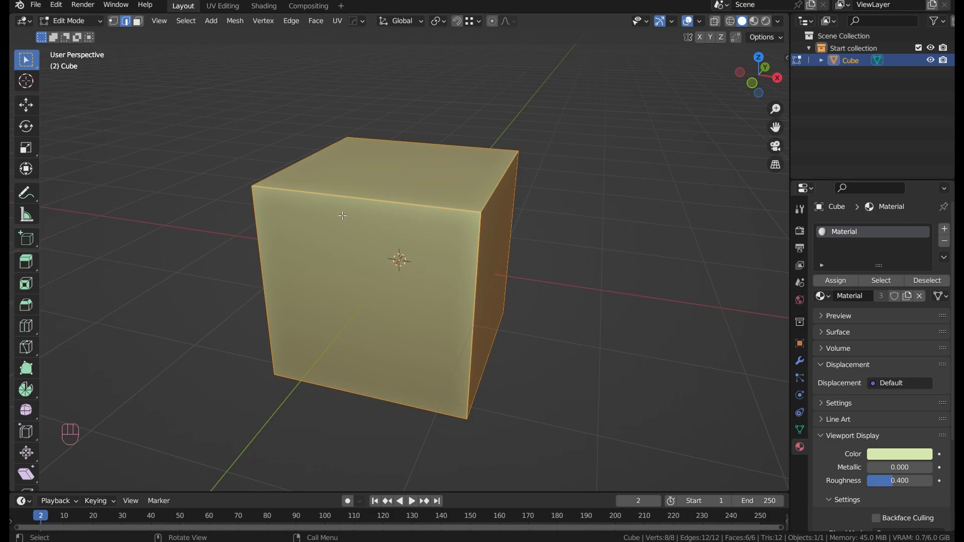
Select a single top corner vertex of the cube and move it about -0.91 m along the X axis
{"action": "left_click", "coordinate": [613, 319]}
{"action": "key", "text": "1"}
{"action": "left_click", "coordinate": [522, 153]}
{"action": "middle_click_drag", "start_coordinate": [534, 157], "coordinate": [505, 189]}
{"action": "key", "text": "g"}
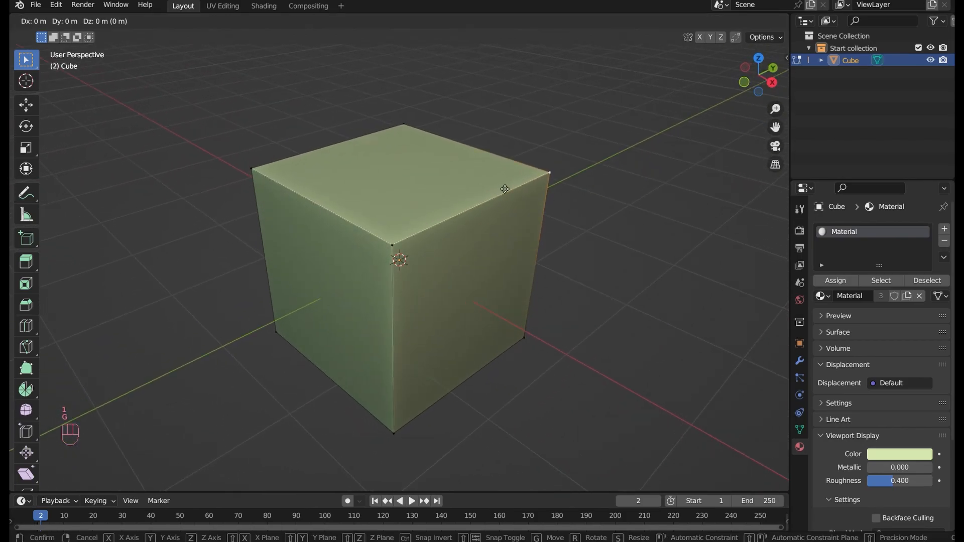
{"action": "key", "text": "x"}
{"action": "left_click", "coordinate": [524, 186]}
Move the same corner vertex about -0.68 m along Y and about 0.32 m along X
{"action": "middle_click_drag", "start_coordinate": [524, 185], "coordinate": [382, 221]}
{"action": "key", "text": "g"}
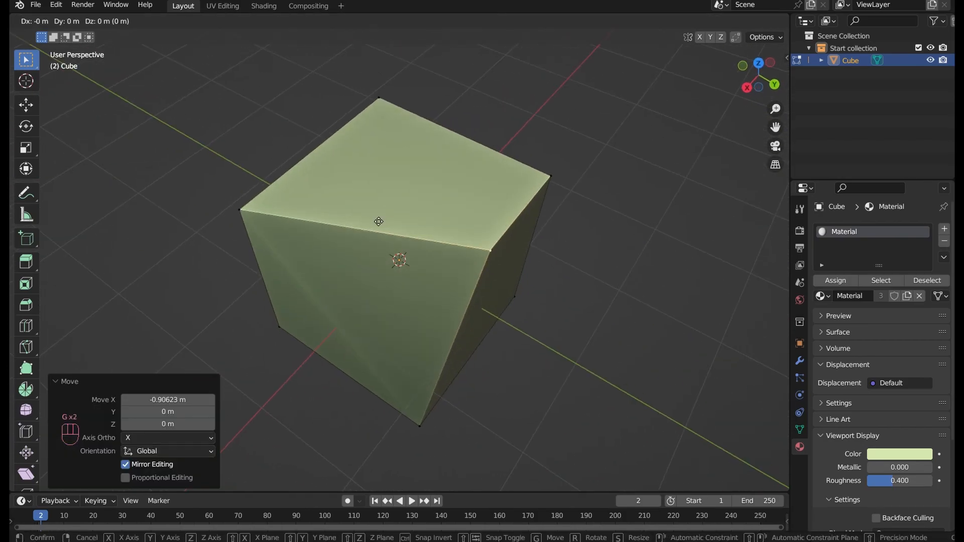
{"action": "key", "text": "y"}
{"action": "left_click", "coordinate": [294, 212]}
{"action": "key", "text": "g"}
{"action": "key", "text": "x"}
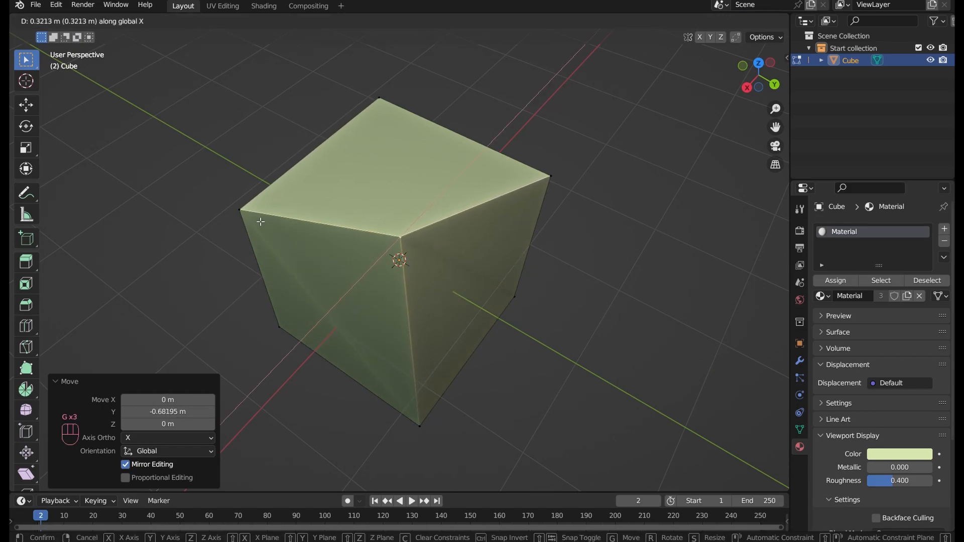
{"action": "left_click", "coordinate": [262, 222]}
{"action": "middle_click_drag", "start_coordinate": [351, 243], "coordinate": [418, 203]}
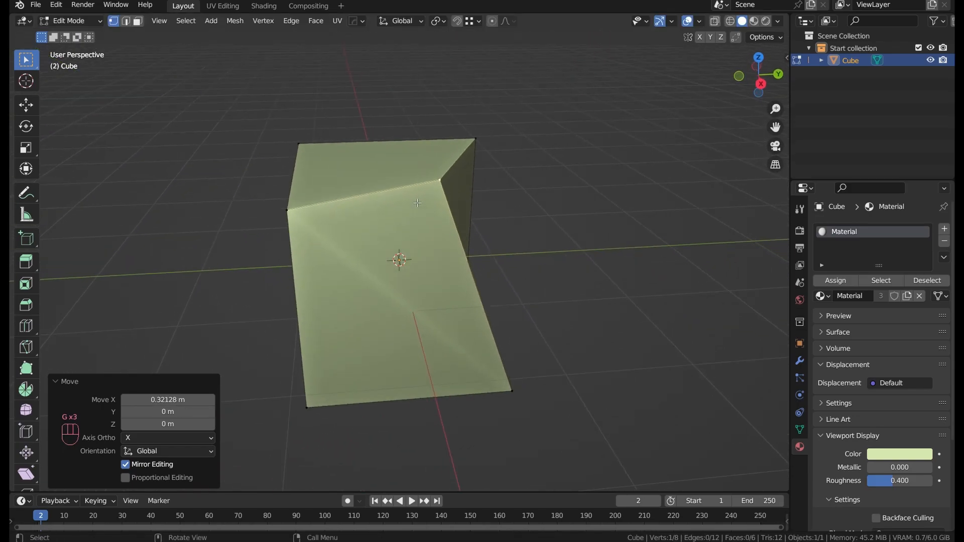
{"action": "key", "text": "g"}
{"action": "right_click", "coordinate": [416, 199]}
Select the cube's top face in face selection mode and delete it
{"action": "middle_click_drag", "start_coordinate": [417, 200], "coordinate": [294, 210]}
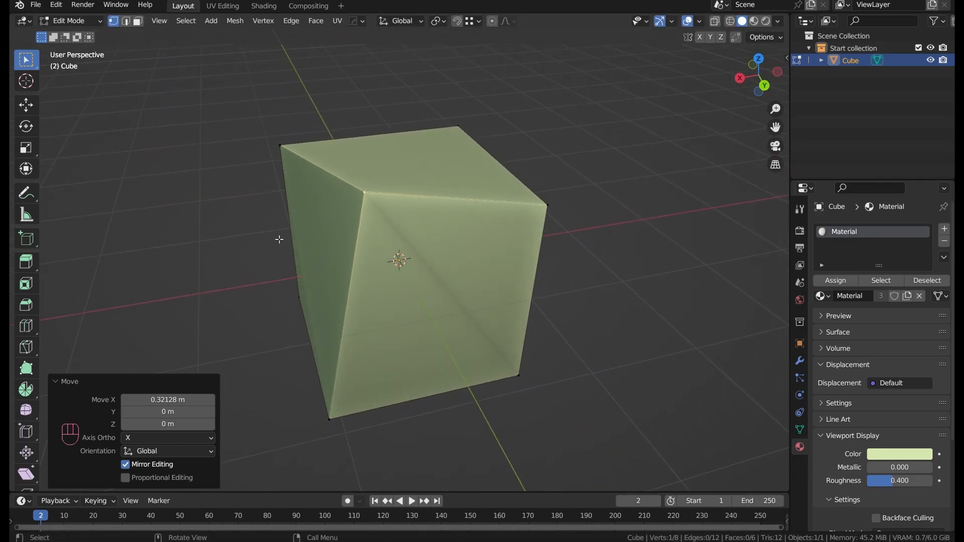
{"action": "middle_click_drag", "start_coordinate": [279, 240], "coordinate": [388, 268]}
{"action": "key", "text": "3"}
{"action": "left_click", "coordinate": [408, 218]}
{"action": "key", "text": "x"}
{"action": "left_click", "coordinate": [408, 218]}
Delete the vertices of one inner side face of the open cube and undo the deletion
{"action": "middle_click_drag", "start_coordinate": [447, 208], "coordinate": [416, 272]}
{"action": "left_click", "coordinate": [415, 272]}
{"action": "key", "text": "x"}
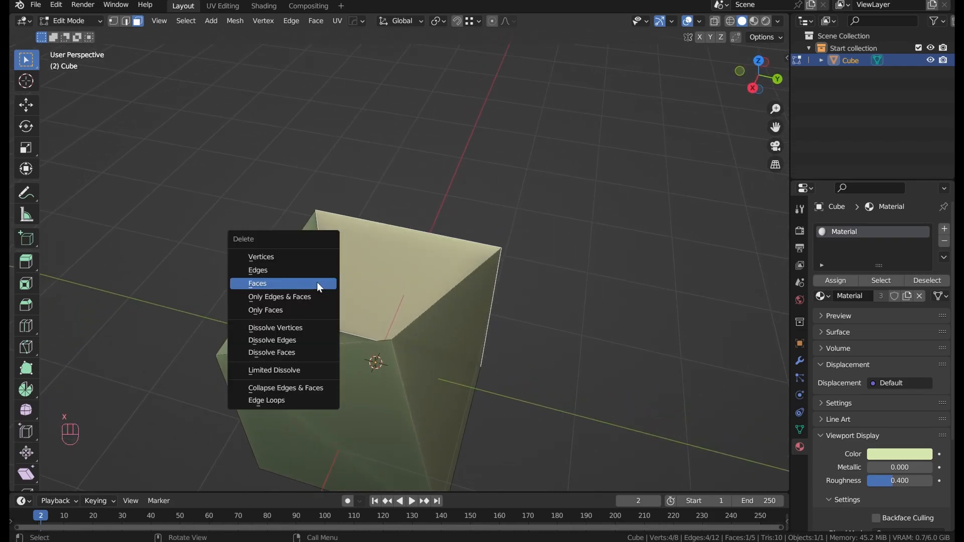
{"action": "left_click", "coordinate": [296, 260]}
{"action": "middle_click_drag", "start_coordinate": [345, 267], "coordinate": [386, 258]}
{"action": "middle_click_drag", "start_coordinate": [324, 337], "coordinate": [454, 368]}
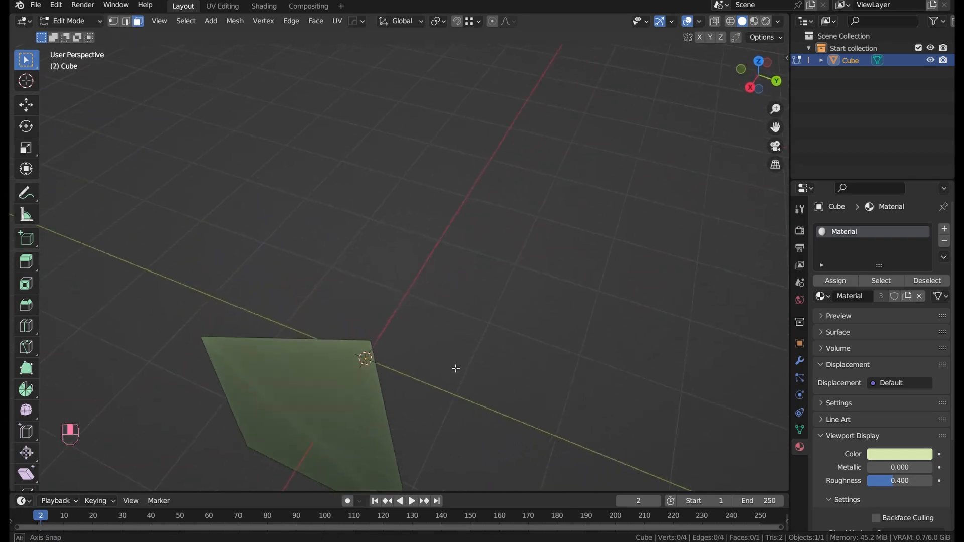
{"action": "key", "text": "ctrl+z"}
Try two more delete options on the same side face, undoing each deletion
{"action": "key", "text": "x"}
{"action": "left_click", "coordinate": [429, 286]}
{"action": "middle_click_drag", "start_coordinate": [406, 266], "coordinate": [409, 327]}
{"action": "key", "text": "ctrl+z"}
{"action": "key", "text": "x"}
{"action": "left_click", "coordinate": [465, 328]}
{"action": "scroll", "coordinate": [408, 327], "scroll_direction": "down", "scroll_amount": 5}
{"action": "key", "text": "ctrl+z"}
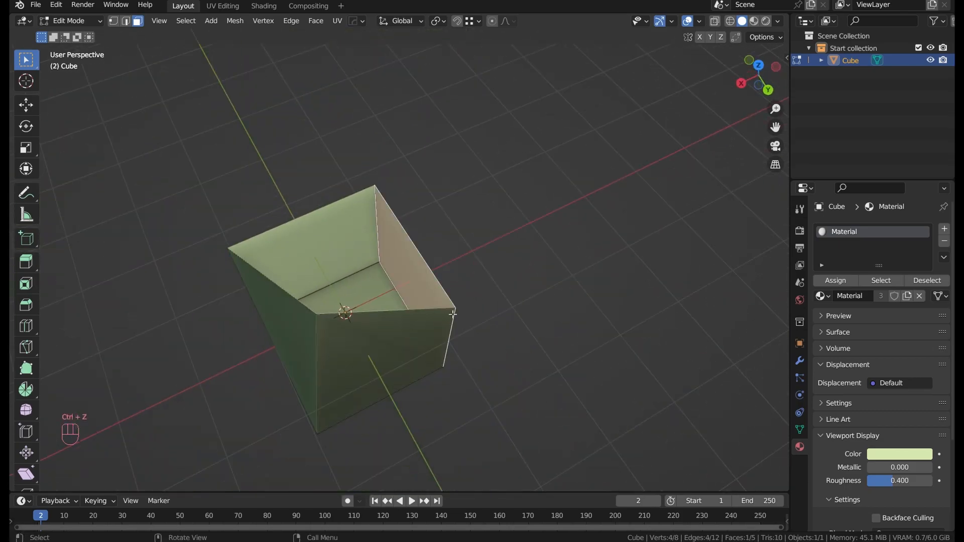
Extrude one rim edge of the open cube about 2 m across the opening
{"action": "middle_click_drag", "start_coordinate": [468, 303], "coordinate": [433, 250]}
{"action": "key", "text": "ctrl+z"}
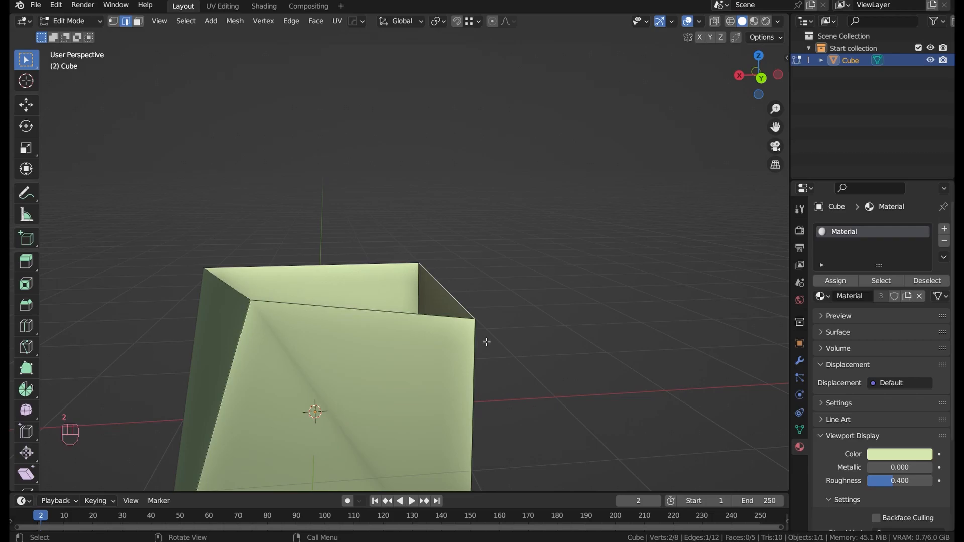
{"action": "key", "text": "e"}
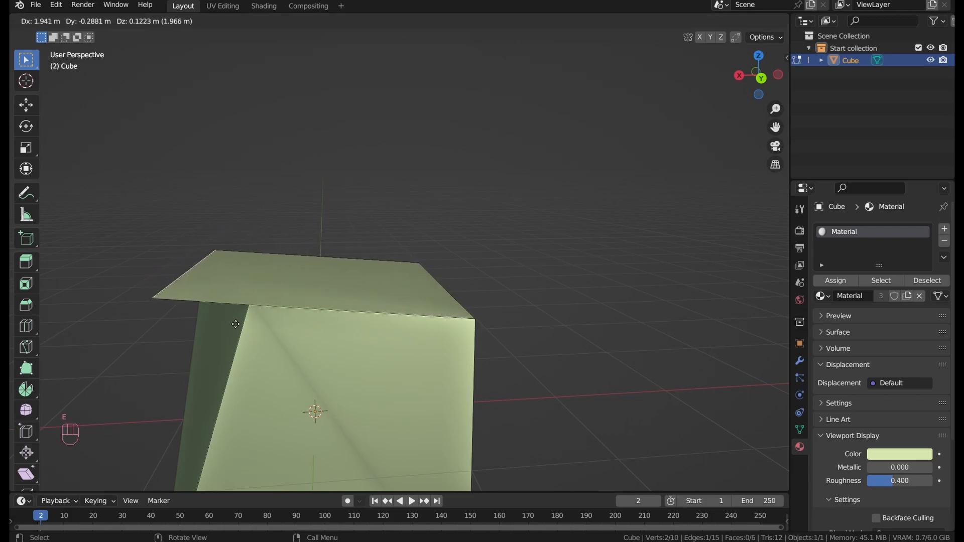
{"action": "left_click", "coordinate": [236, 332]}
Merge the extruded face's far corner vertex with the neighbouring rim vertex, using At Center
{"action": "middle_click_drag", "start_coordinate": [236, 332], "coordinate": [322, 266]}
{"action": "key", "text": "1"}
{"action": "left_click_drag", "start_coordinate": [289, 279], "coordinate": [351, 221]}
{"action": "key", "text": "m"}
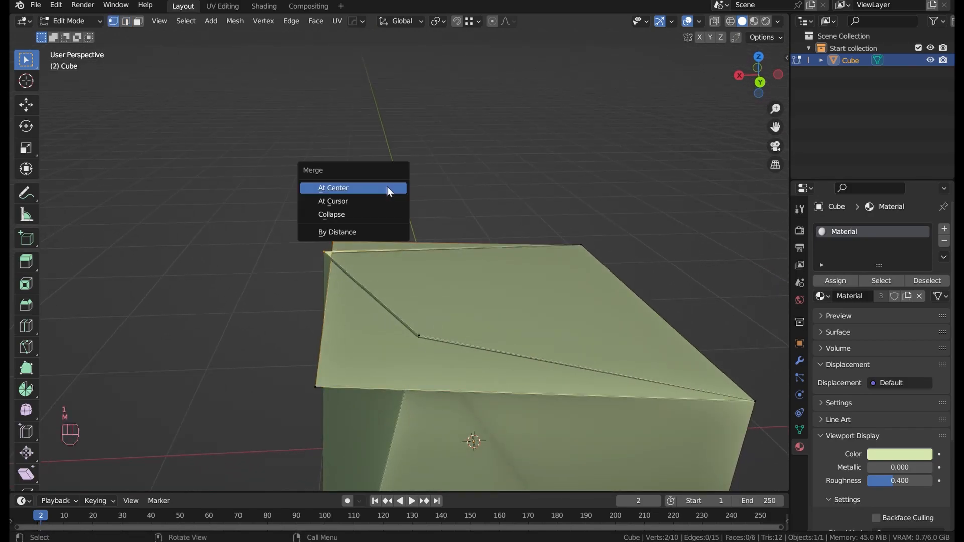
{"action": "left_click", "coordinate": [388, 188]}
{"action": "middle_click_drag", "start_coordinate": [325, 261], "coordinate": [351, 285]}
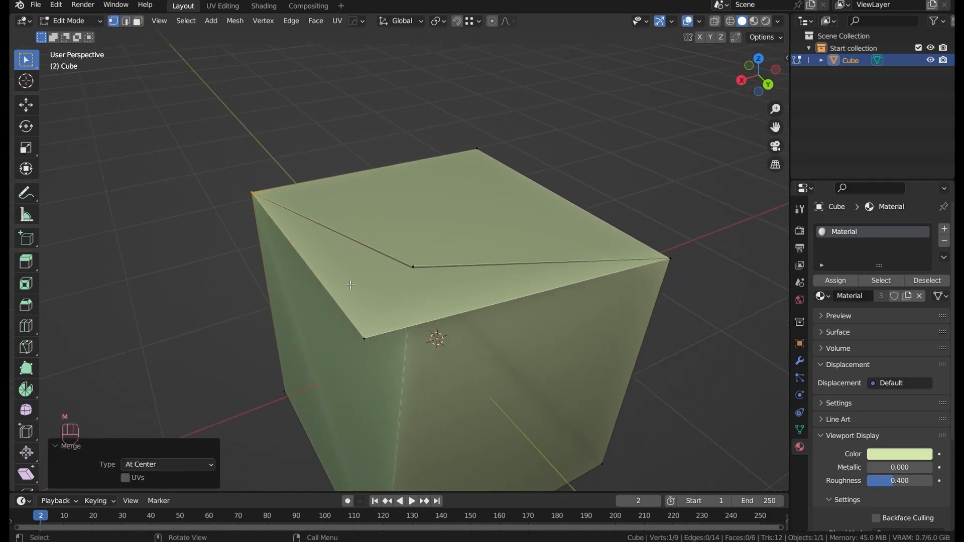
Close the cube's top by merging the extruded face's loose vertex into the near rim corner, using At First
{"action": "left_click", "coordinate": [362, 337]}
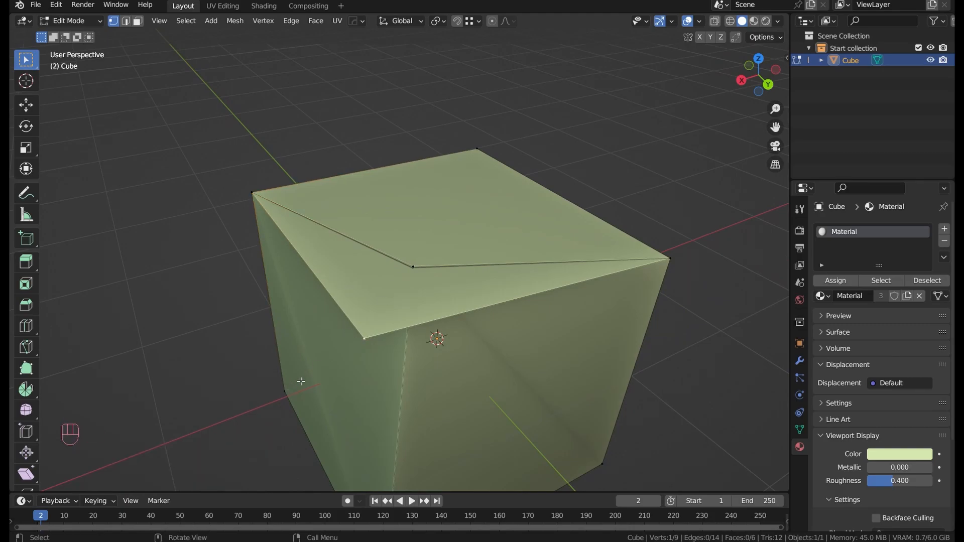
{"action": "left_click", "coordinate": [413, 267], "text": "shift"}
{"action": "key", "text": "m"}
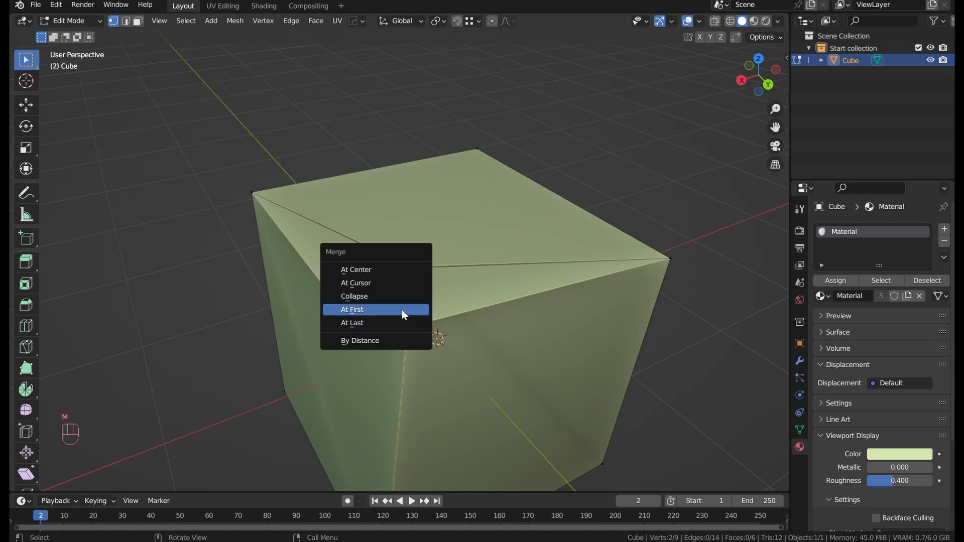
{"action": "left_click", "coordinate": [402, 310]}
{"action": "scroll", "coordinate": [404, 308], "scroll_direction": "down", "scroll_amount": 5}
{"action": "scroll", "coordinate": [404, 308], "scroll_direction": "up", "scroll_amount": 5}
{"action": "scroll", "coordinate": [403, 326], "scroll_direction": "down", "scroll_amount": 4}
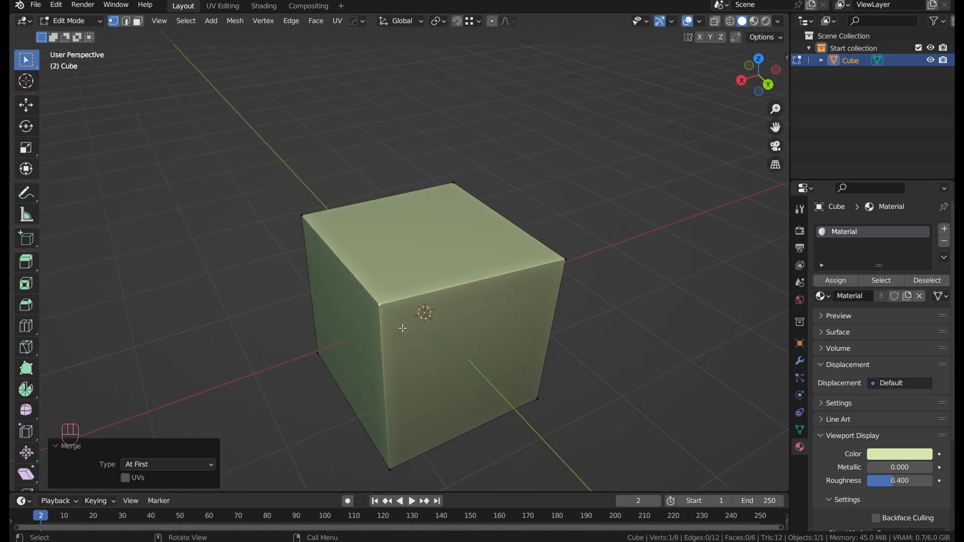
{"action": "middle_click_drag", "start_coordinate": [385, 289], "coordinate": [481, 301]}
{"action": "scroll", "coordinate": [482, 301], "scroll_direction": "up", "scroll_amount": 1}
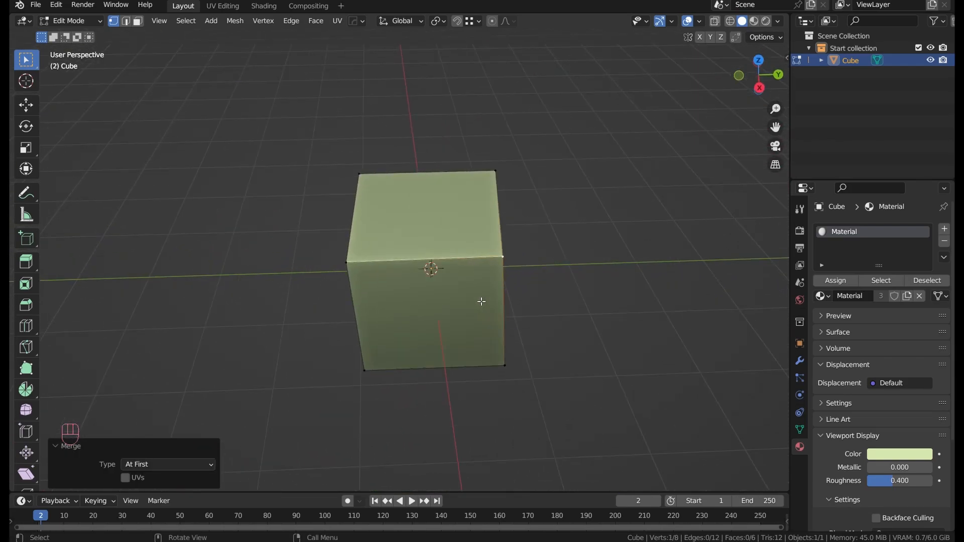
{"action": "scroll", "coordinate": [467, 300], "scroll_direction": "up", "scroll_amount": 1}
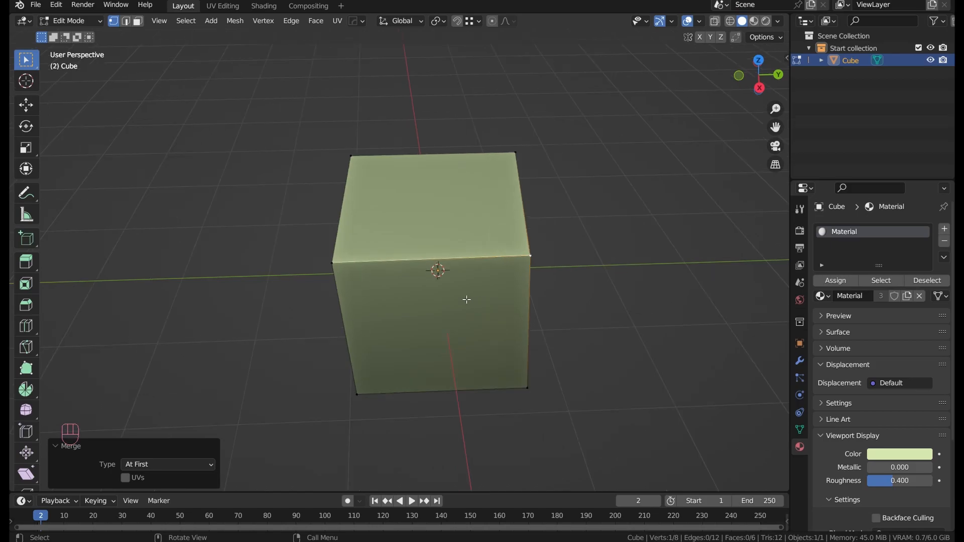
{"action": "middle_click_drag", "start_coordinate": [467, 300], "coordinate": [344, 317]}
Inset the cube's top face to leave a narrow border around it
{"action": "key", "text": "3"}
{"action": "left_click", "coordinate": [371, 221]}
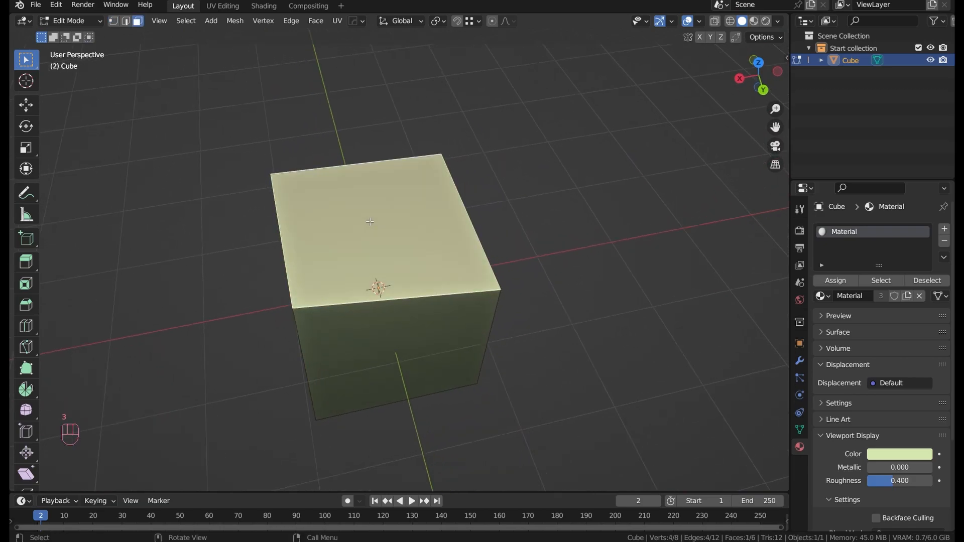
{"action": "scroll", "coordinate": [648, 266], "scroll_direction": "up", "scroll_amount": 1}
{"action": "key", "text": "i"}
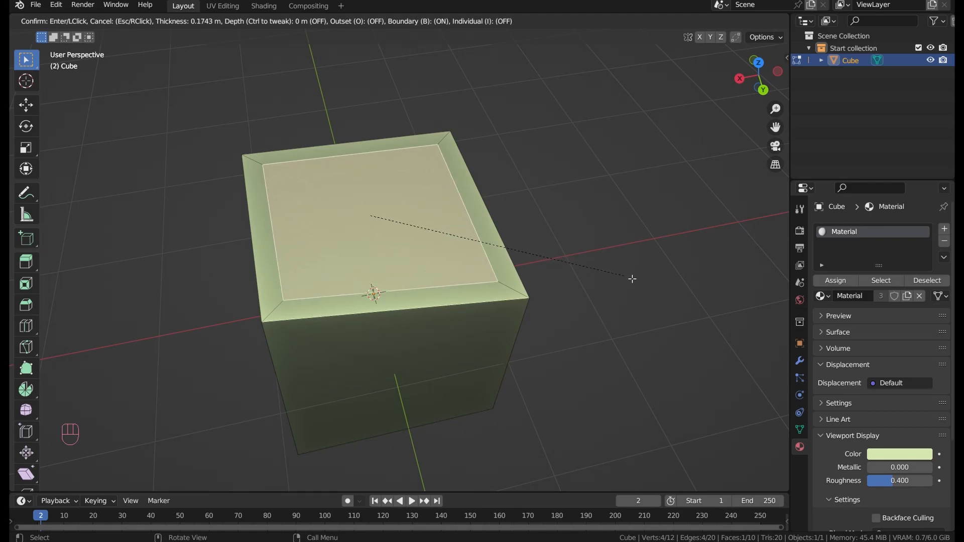
{"action": "left_click", "coordinate": [540, 286]}
Inset the three faces meeting at the cube's lower corner by about 0.31 m as one region, after trying the Individual option
{"action": "middle_click_drag", "start_coordinate": [540, 286], "coordinate": [581, 154]}
{"action": "left_click_drag", "start_coordinate": [346, 246], "coordinate": [501, 214]}
{"action": "key", "text": "i"}
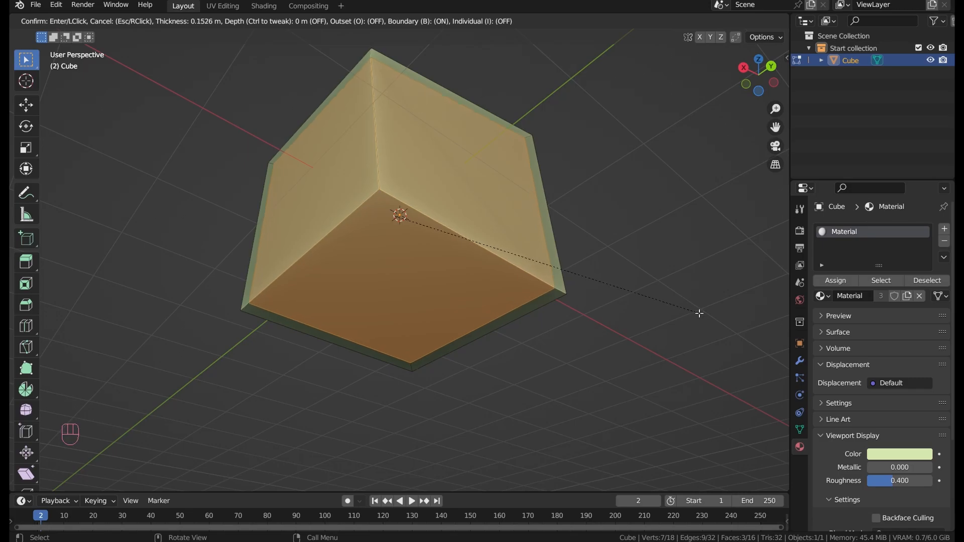
{"action": "key", "text": "i"}
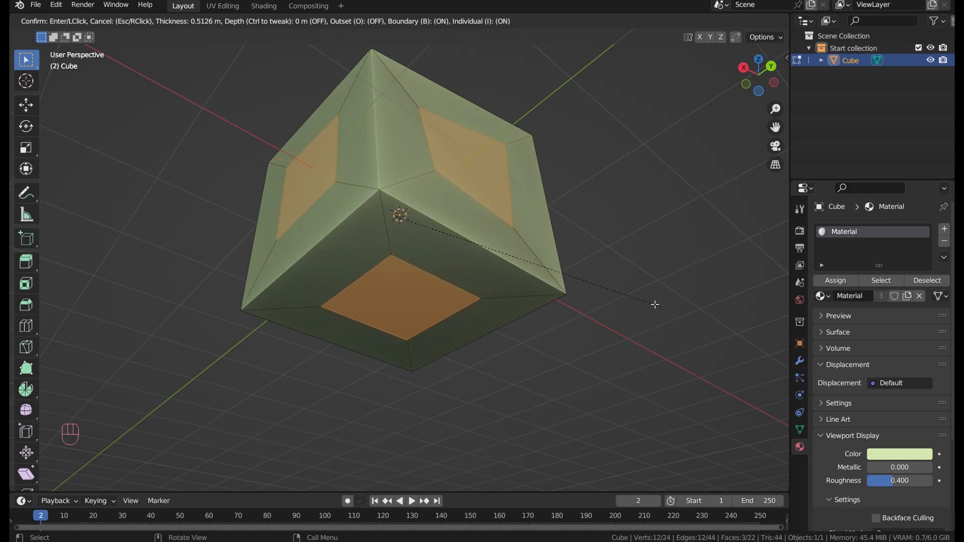
{"action": "key", "text": "i"}
{"action": "key", "text": "i"}
{"action": "key", "text": "i"}
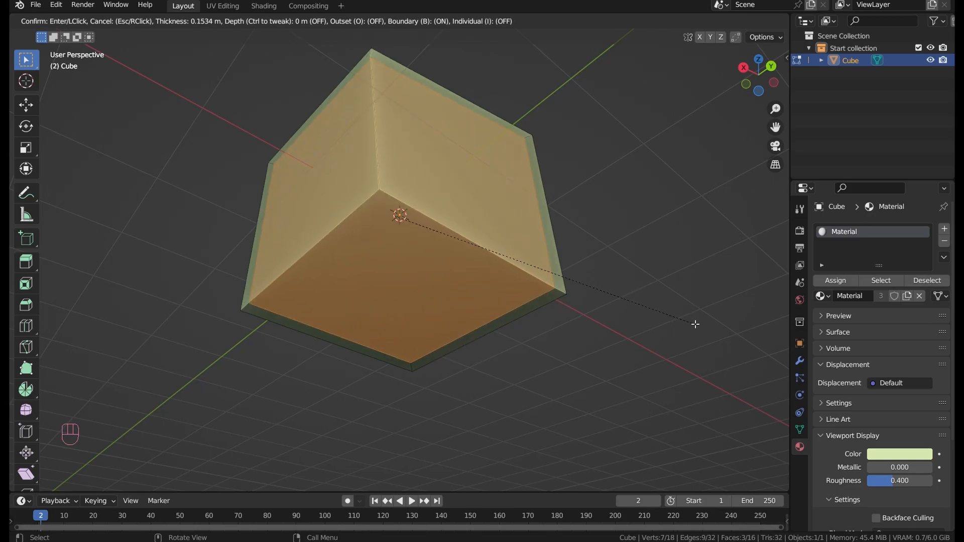
{"action": "left_click", "coordinate": [628, 314]}
Extrude the three inset faces inward along their normals and check the recess in Object Mode
{"action": "middle_click_drag", "start_coordinate": [628, 314], "coordinate": [570, 252]}
{"action": "key", "text": "alt+e"}
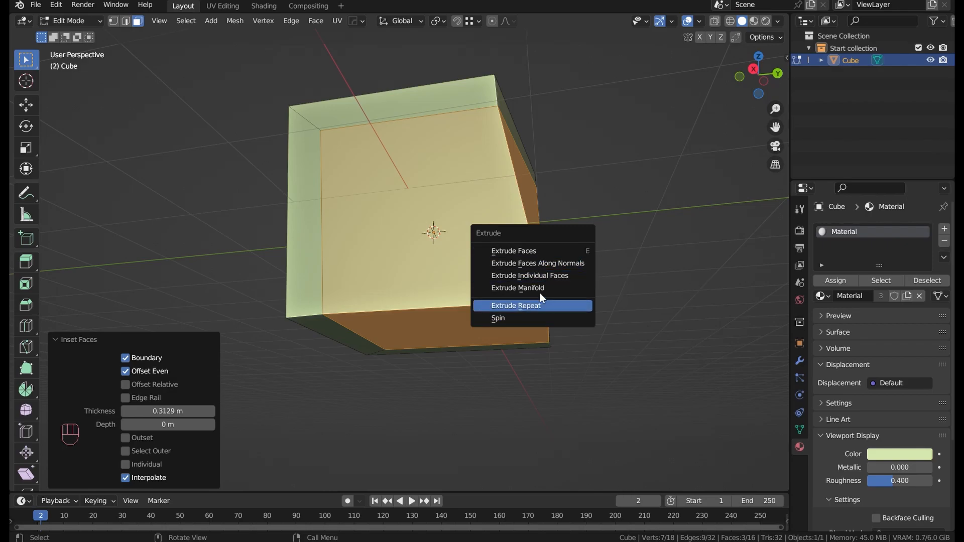
{"action": "left_click", "coordinate": [547, 263]}
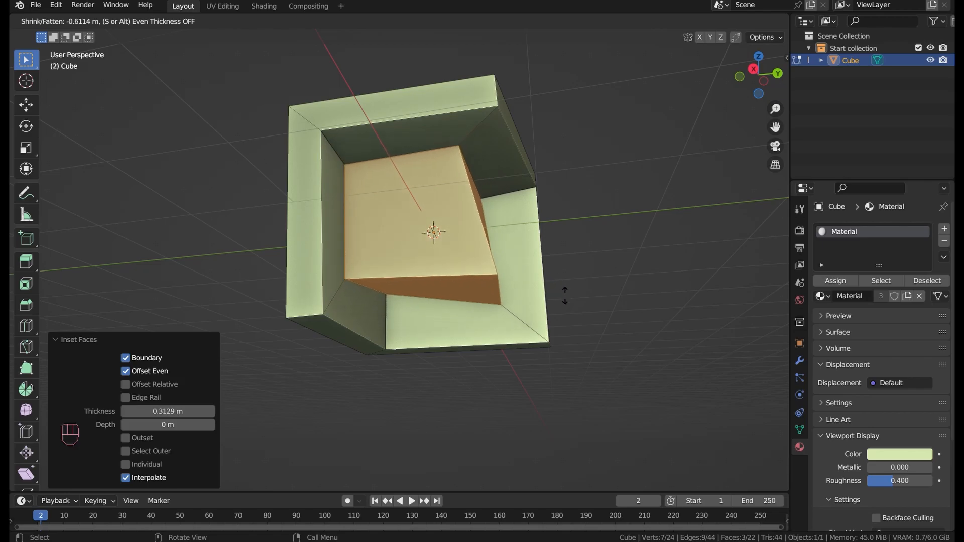
{"action": "left_click", "coordinate": [598, 322]}
{"action": "middle_click_drag", "start_coordinate": [599, 322], "coordinate": [544, 316]}
{"action": "key", "text": "Tab"}
{"action": "key", "text": "Tab"}
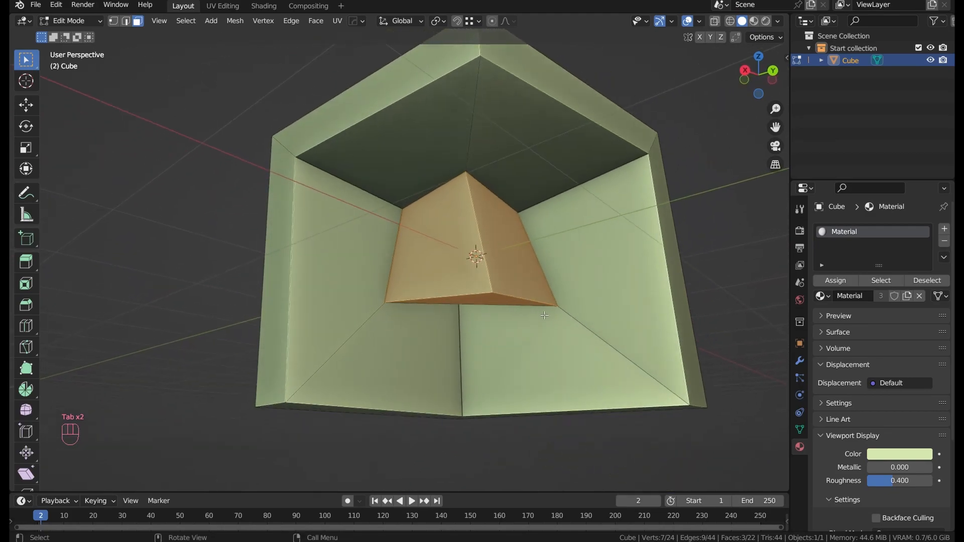
Select two adjacent inner wall faces on one side of the recess in face select mode
{"action": "scroll", "coordinate": [545, 316], "scroll_direction": "up", "scroll_amount": 2}
{"action": "key", "text": "3"}
{"action": "left_click", "coordinate": [342, 385]}
{"action": "key", "text": "shift+f"}
{"action": "left_click", "coordinate": [355, 323], "text": "shift"}
{"action": "middle_click_drag", "start_coordinate": [355, 323], "coordinate": [376, 272], "text": "shift"}
{"action": "scroll", "coordinate": [302, 236], "scroll_direction": "down", "scroll_amount": 3}
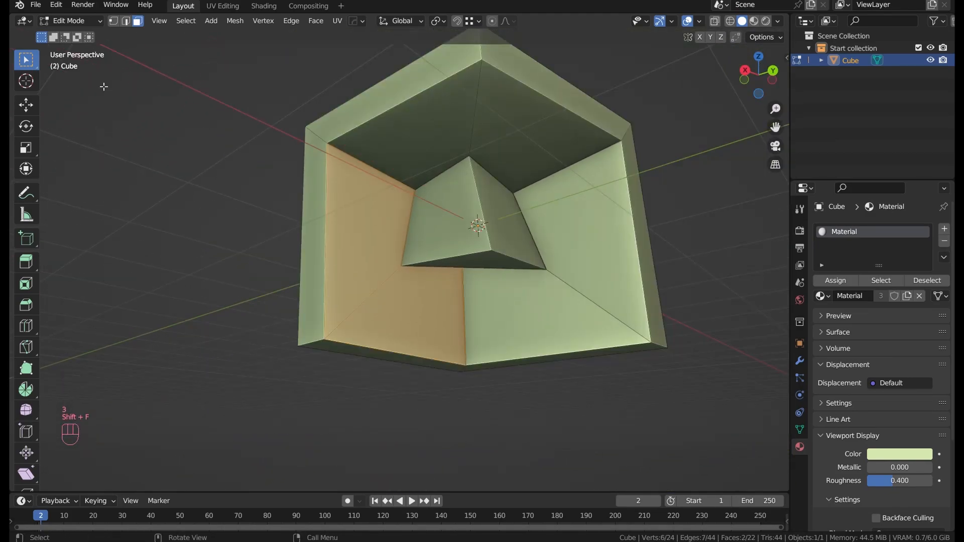
{"action": "scroll", "coordinate": [64, 45], "scroll_direction": "up", "scroll_amount": 2}
Look up the LoopTools add-on in the preferences by searching the add-ons for "loop"
{"action": "left_click", "coordinate": [56, 5]}
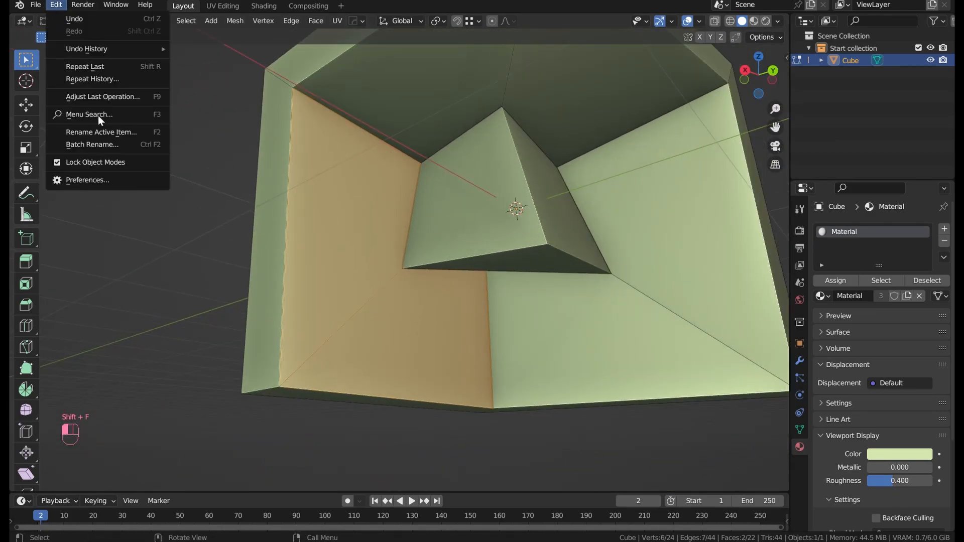
{"action": "left_click", "coordinate": [118, 182]}
{"action": "left_click", "coordinate": [47, 136]}
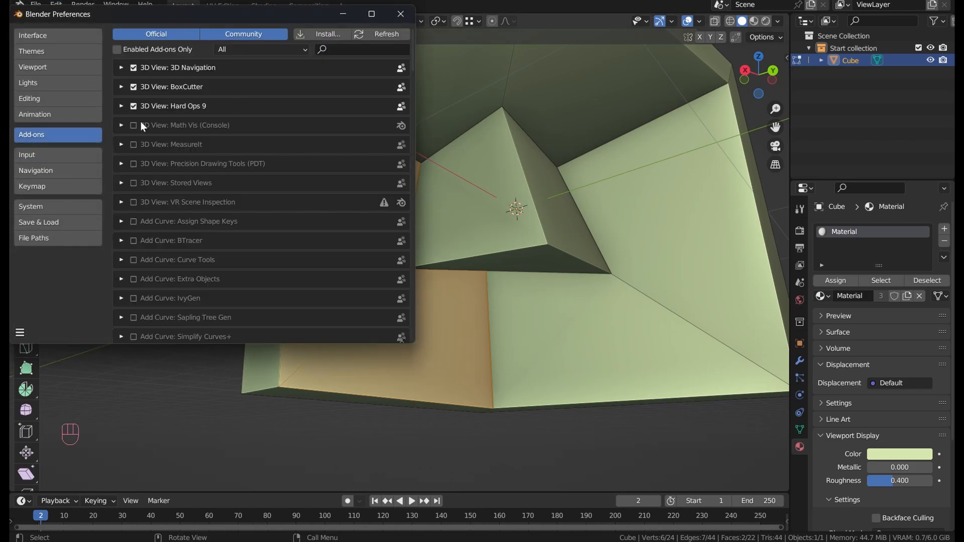
{"action": "type", "text": "loop"}
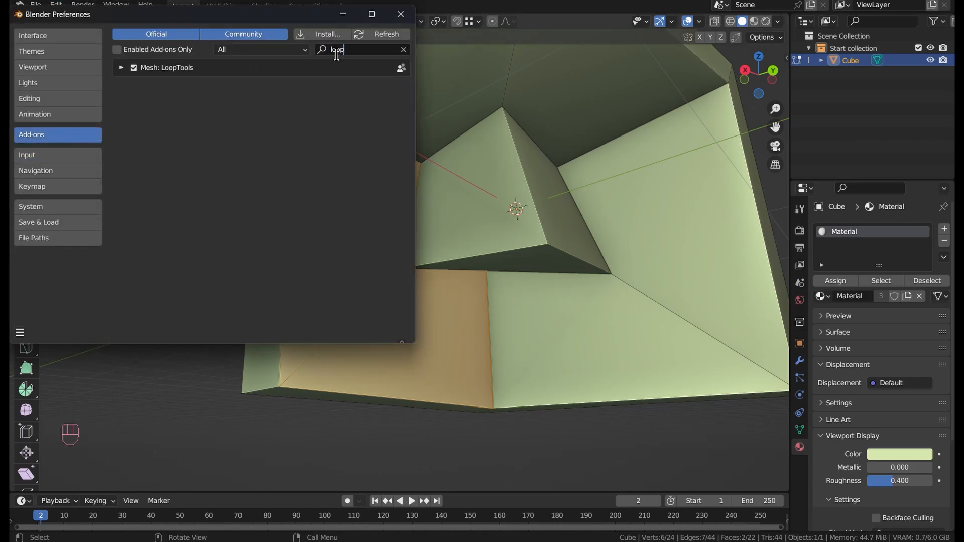
{"action": "left_click", "coordinate": [401, 14]}
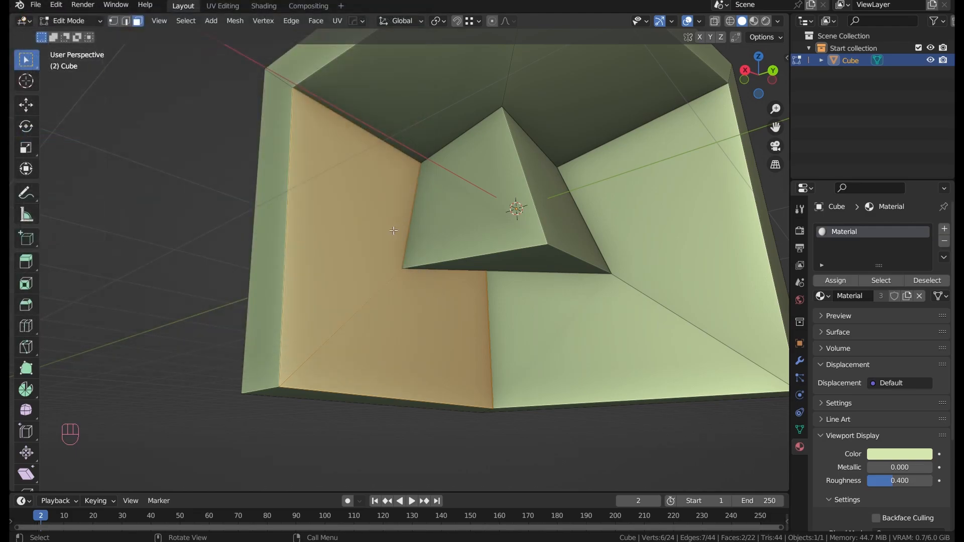
Try the LoopTools Flatten and Space operations on the two selected wall faces, undoing each one
{"action": "right_click", "coordinate": [388, 224]}
{"action": "mouse_move", "coordinate": [390, 210]}
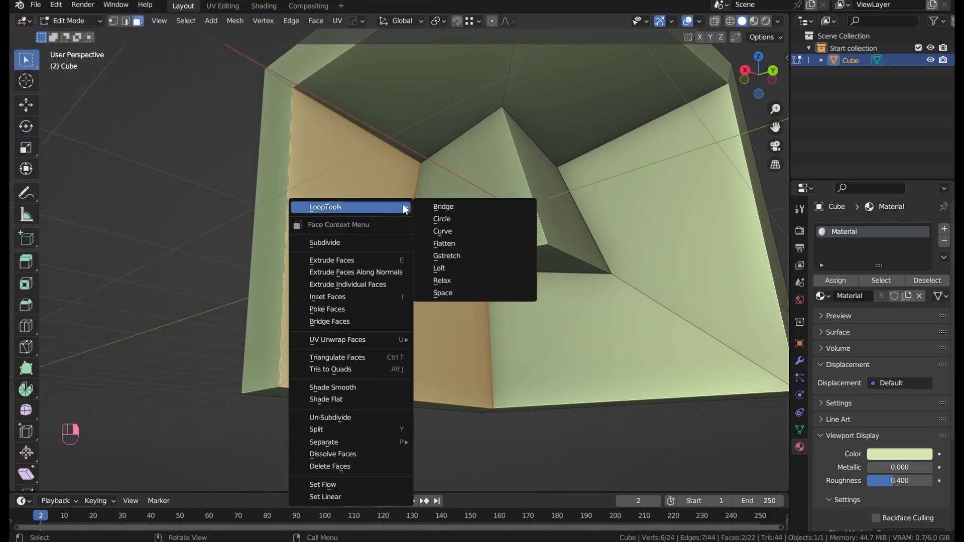
{"action": "left_click", "coordinate": [464, 242]}
{"action": "middle_click_drag", "start_coordinate": [459, 234], "coordinate": [519, 231]}
{"action": "key", "text": "ctrl+z"}
{"action": "right_click", "coordinate": [393, 154]}
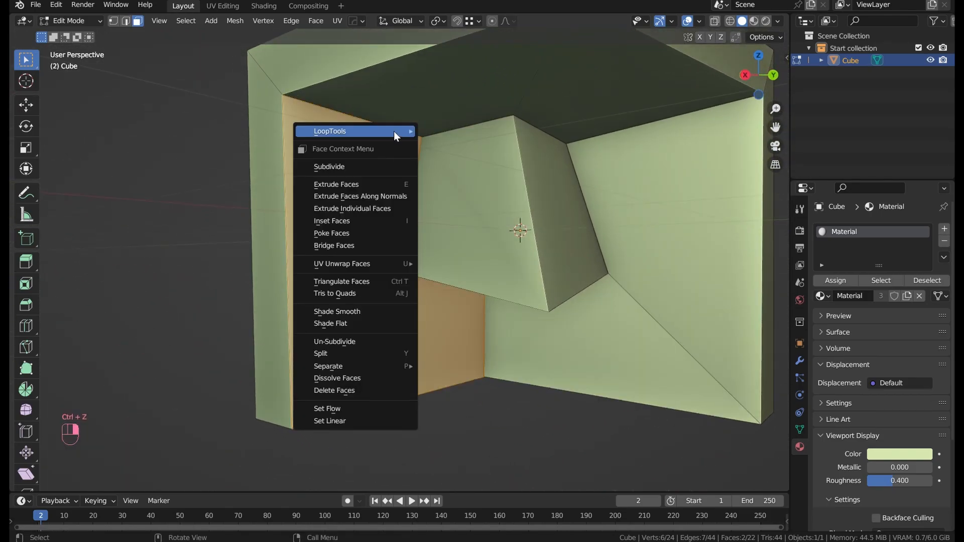
{"action": "mouse_move", "coordinate": [394, 132]}
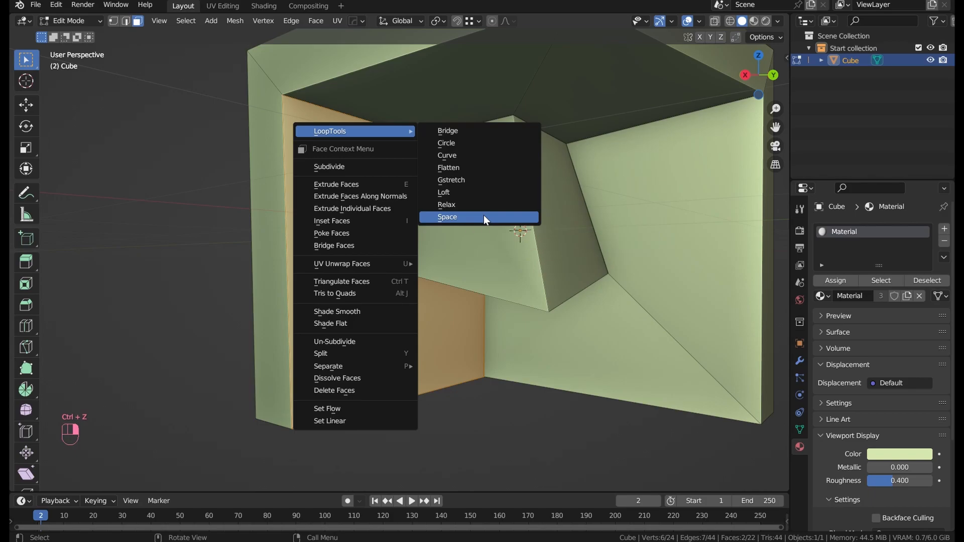
{"action": "left_click", "coordinate": [483, 215]}
{"action": "key", "text": "ctrl+z"}
Flatten the two selected inner wall faces with LoopTools and inspect them in Object Mode
{"action": "right_click", "coordinate": [404, 91]}
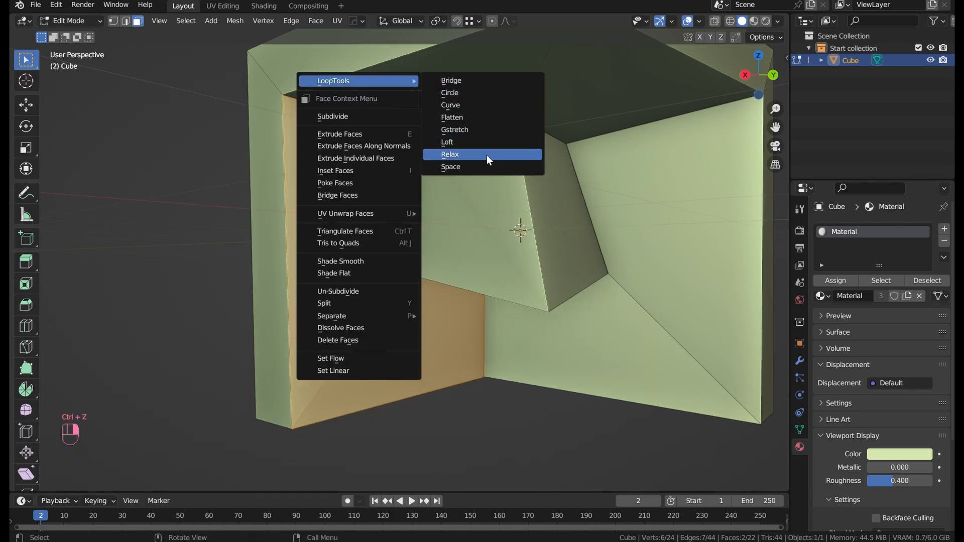
{"action": "left_click", "coordinate": [467, 117]}
{"action": "key", "text": "Tab"}
{"action": "middle_click_drag", "start_coordinate": [419, 112], "coordinate": [499, 189]}
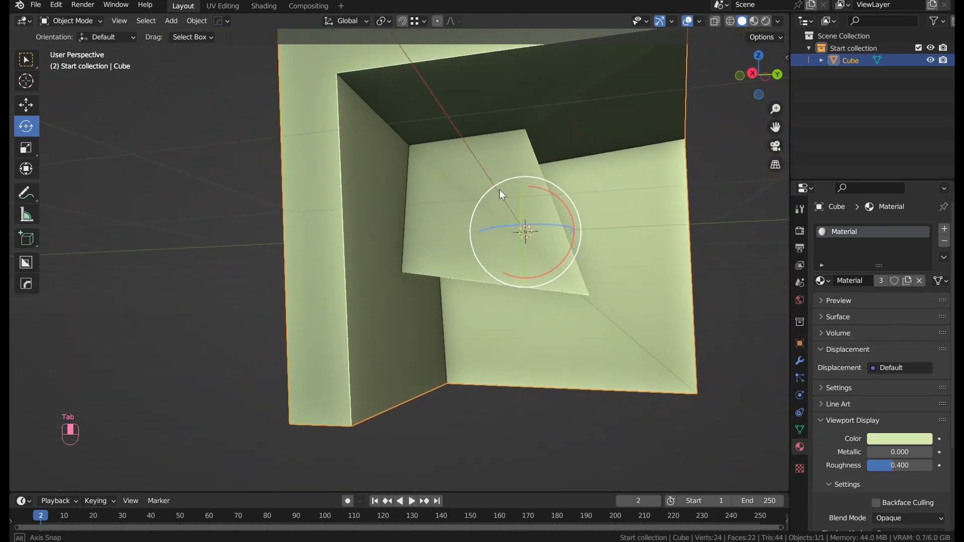
{"action": "key", "text": "Tab"}
{"action": "middle_click_drag", "start_coordinate": [613, 275], "coordinate": [424, 156]}
Try LoopTools Circle and a further LoopTools operation on the two wall faces, undoing each one
{"action": "right_click", "coordinate": [415, 118]}
{"action": "left_click", "coordinate": [471, 131]}
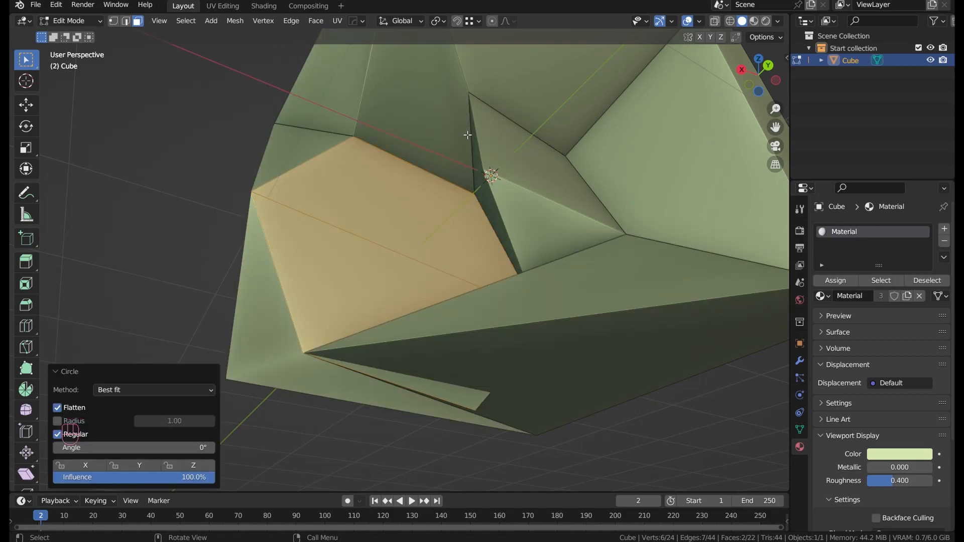
{"action": "key", "text": "ctrl+z"}
{"action": "right_click", "coordinate": [412, 99]}
{"action": "left_click", "coordinate": [481, 113]}
{"action": "middle_click_drag", "start_coordinate": [481, 114], "coordinate": [427, 312]}
{"action": "key", "text": "ctrl+z"}
Add two centred, crossing loop cuts that divide the cube's inset top face into four
{"action": "scroll", "coordinate": [427, 311], "scroll_direction": "down", "scroll_amount": 5}
{"action": "key", "text": "3"}
{"action": "left_click", "coordinate": [529, 239]}
{"action": "scroll", "coordinate": [529, 239], "scroll_direction": "up", "scroll_amount": 1}
{"action": "middle_click_drag", "start_coordinate": [598, 246], "coordinate": [550, 227]}
{"action": "key", "text": "ctrl+r"}
{"action": "double_click", "coordinate": [442, 236]}
{"action": "key", "text": "ctrl+r"}
{"action": "double_click", "coordinate": [360, 224]}
Round the four central top faces with LoopTools Circle and scale them to about 0.589
{"action": "key", "text": "3"}
{"action": "right_click", "coordinate": [432, 116]}
{"action": "mouse_move", "coordinate": [482, 113]}
{"action": "left_click", "coordinate": [540, 129]}
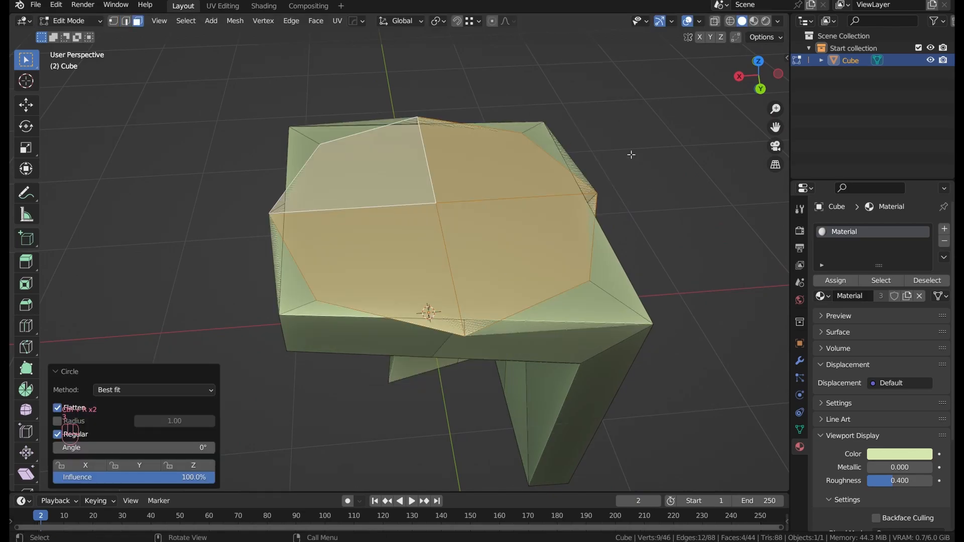
{"action": "key", "text": "s"}
{"action": "left_click", "coordinate": [588, 180]}
{"action": "middle_click_drag", "start_coordinate": [589, 180], "coordinate": [547, 189]}
{"action": "key", "text": "shift+f"}
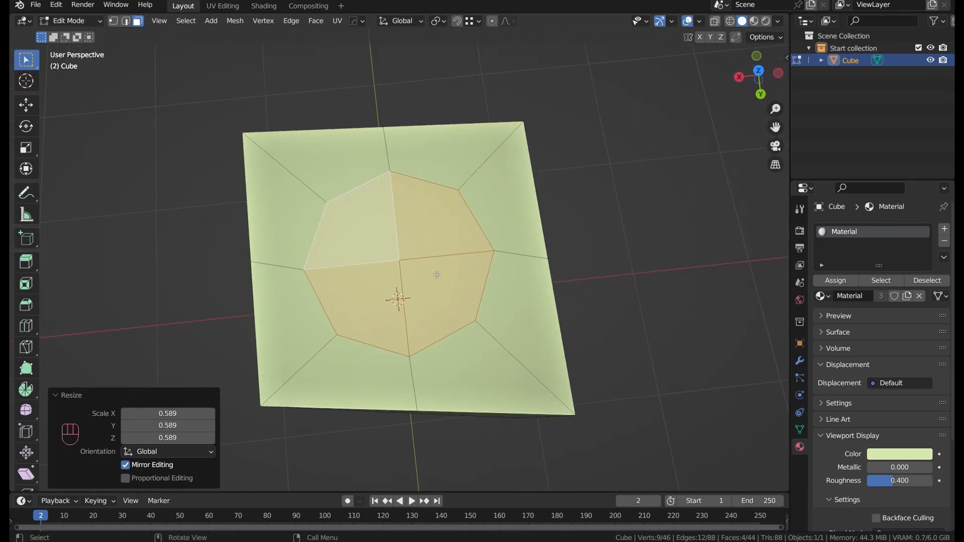
Try LoopTools Space on a shortest-path vertex selection running along the inner block of the recess, and undo it
{"action": "middle_click_drag", "start_coordinate": [398, 298], "coordinate": [511, 255]}
{"action": "left_click", "coordinate": [531, 291]}
{"action": "middle_click_drag", "start_coordinate": [413, 163], "coordinate": [469, 241], "text": "shift"}
{"action": "left_click", "coordinate": [381, 195], "text": "ctrl"}
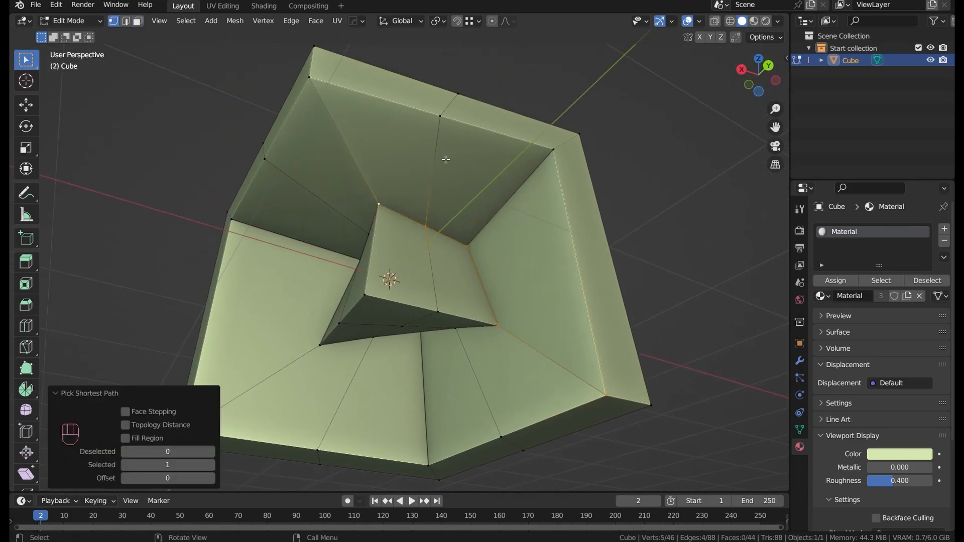
{"action": "right_click", "coordinate": [435, 124]}
{"action": "mouse_move", "coordinate": [481, 122]}
{"action": "left_click", "coordinate": [561, 207]}
{"action": "middle_click_drag", "start_coordinate": [561, 207], "coordinate": [599, 393]}
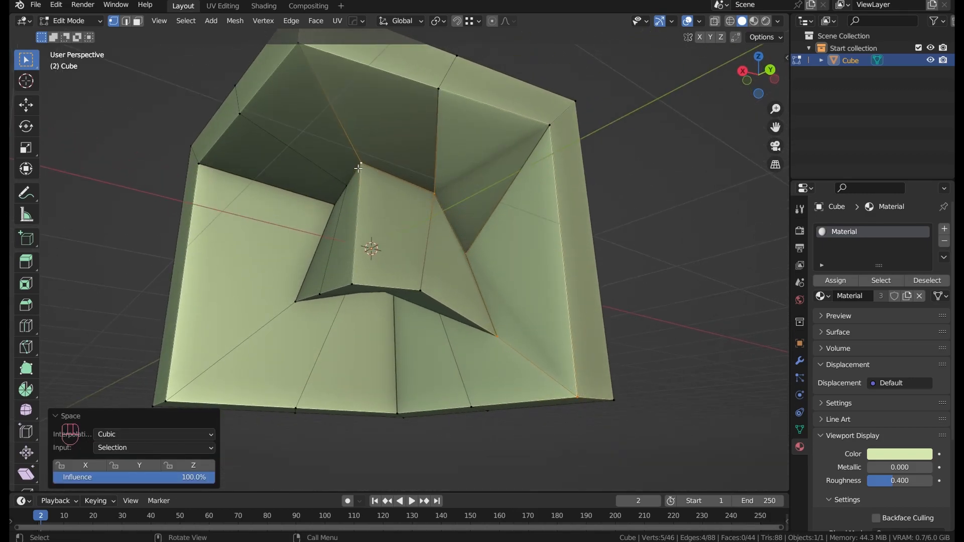
{"action": "key", "text": "ctrl+z"}
Connect the midpoint vertex of the cube's top edge to the neighbouring diagonal vertex of the top octagon with a new edge
{"action": "middle_click_drag", "start_coordinate": [354, 221], "coordinate": [223, 304]}
{"action": "scroll", "coordinate": [435, 287], "scroll_direction": "down", "scroll_amount": 2}
{"action": "left_click", "coordinate": [472, 284]}
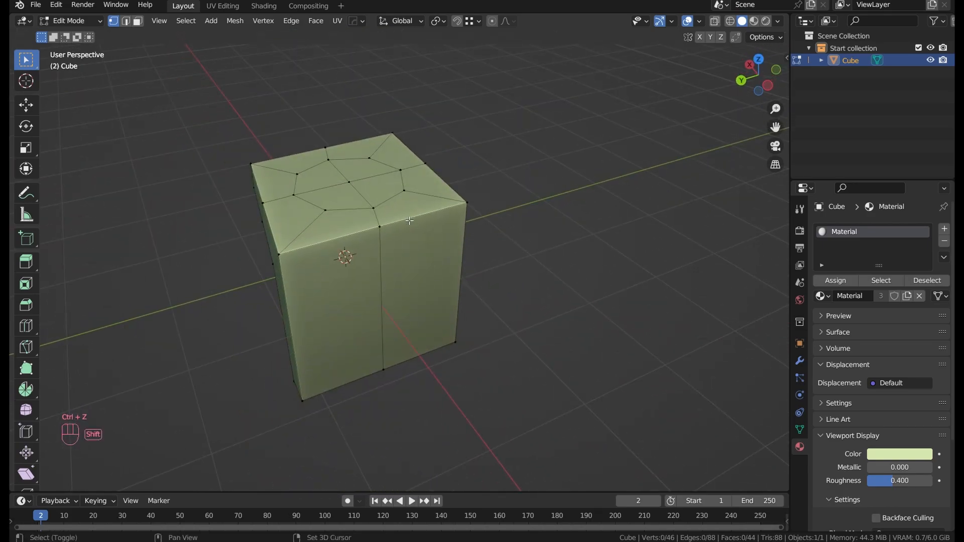
{"action": "middle_click_drag", "start_coordinate": [392, 224], "coordinate": [397, 255], "text": "shift"}
{"action": "scroll", "coordinate": [397, 255], "scroll_direction": "up", "scroll_amount": 2}
{"action": "left_click", "coordinate": [387, 268]}
{"action": "left_click", "coordinate": [422, 204], "text": "shift"}
{"action": "middle_click_drag", "start_coordinate": [422, 204], "coordinate": [426, 234]}
{"action": "scroll", "coordinate": [426, 234], "scroll_direction": "up", "scroll_amount": 3}
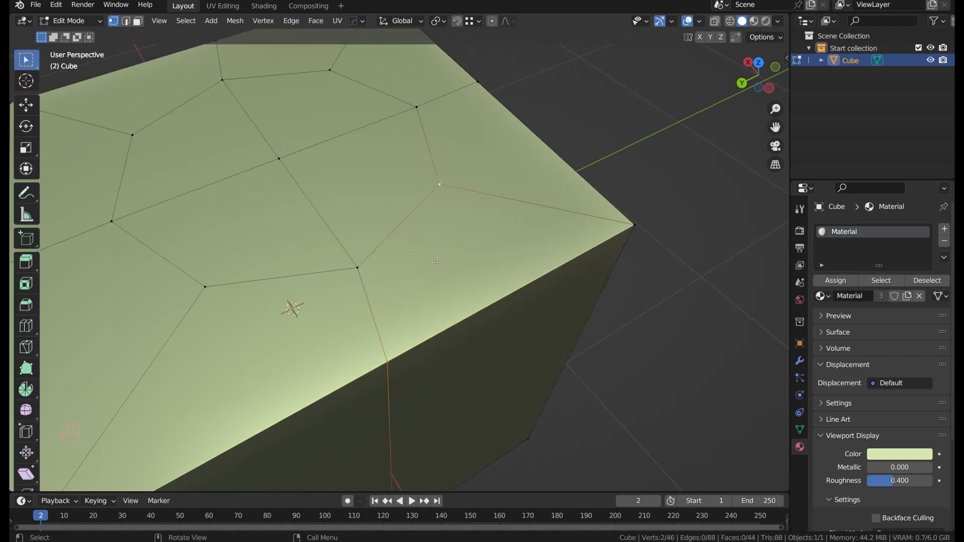
{"action": "scroll", "coordinate": [437, 263], "scroll_direction": "down", "scroll_amount": 4}
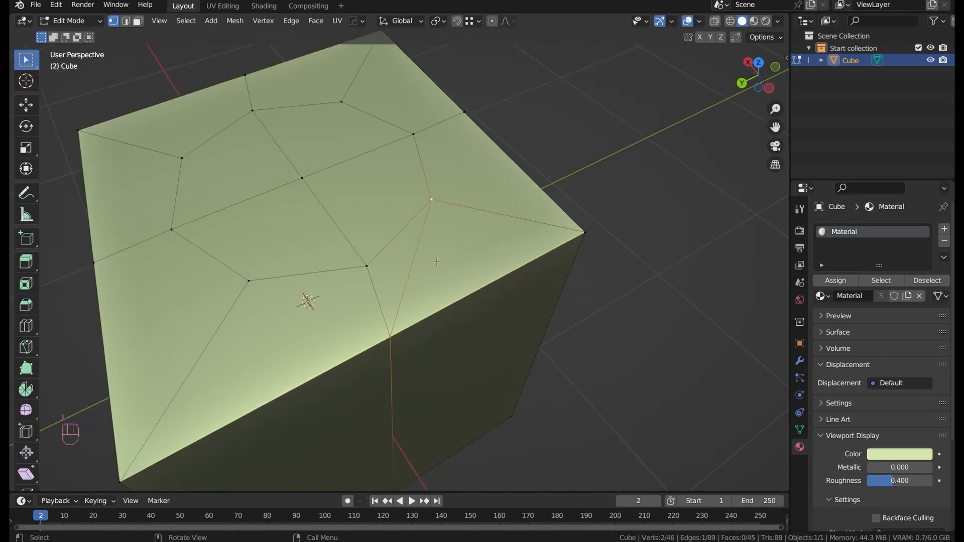
Connect a near octagon vertex to the side face's bottom-edge midpoint, after trying and undoing the same connection from a far octagon vertex
{"action": "left_click", "coordinate": [311, 184]}
{"action": "middle_click_drag", "start_coordinate": [353, 284], "coordinate": [386, 413]}
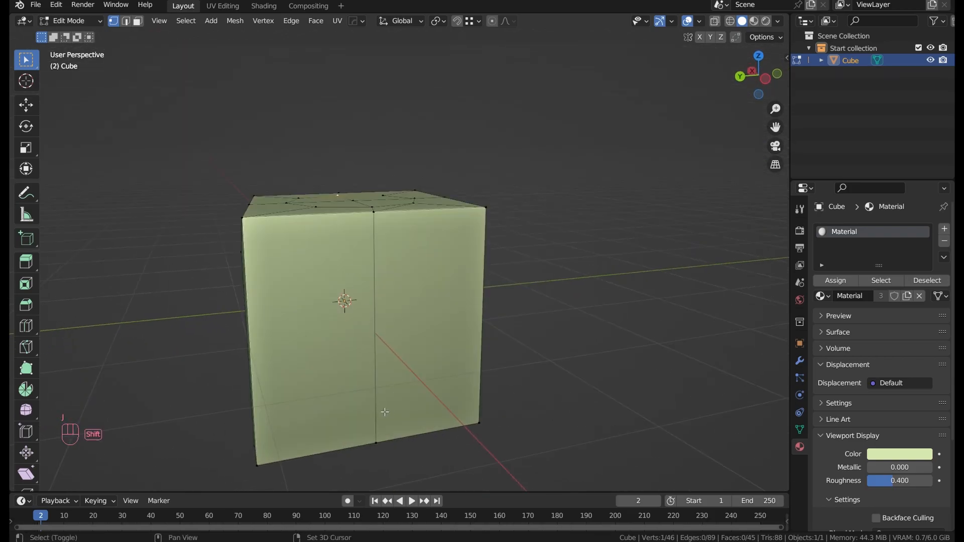
{"action": "middle_click_drag", "start_coordinate": [378, 319], "coordinate": [374, 376]}
{"action": "key", "text": "j"}
{"action": "scroll", "coordinate": [379, 266], "scroll_direction": "up", "scroll_amount": 5}
{"action": "scroll", "coordinate": [373, 271], "scroll_direction": "down", "scroll_amount": 4}
{"action": "middle_click_drag", "start_coordinate": [389, 332], "coordinate": [368, 129]}
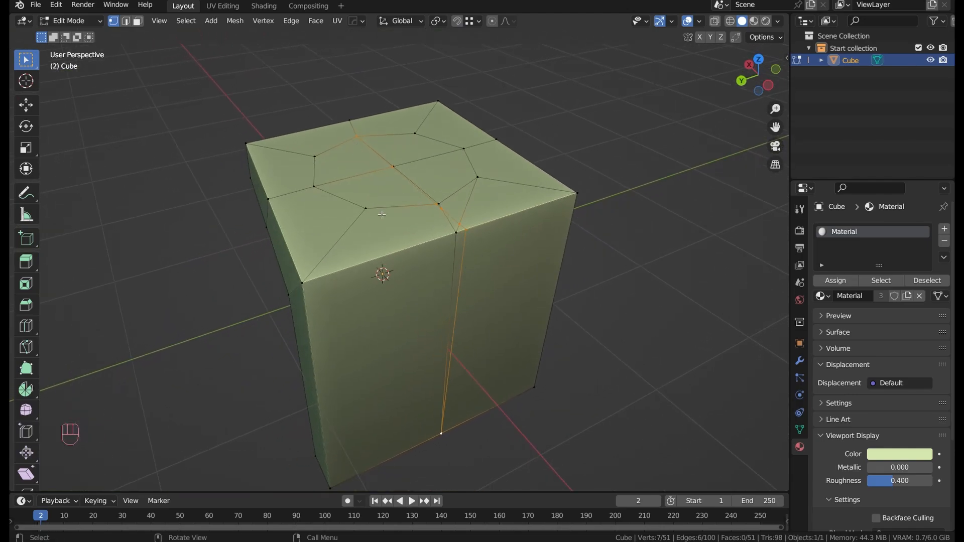
{"action": "key", "text": "ctrl+z"}
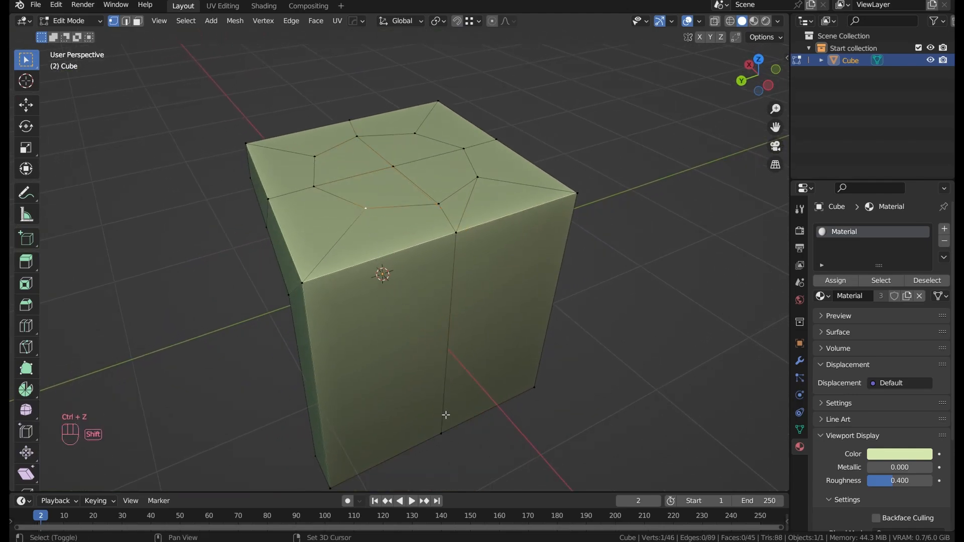
{"action": "left_click", "coordinate": [602, 481]}
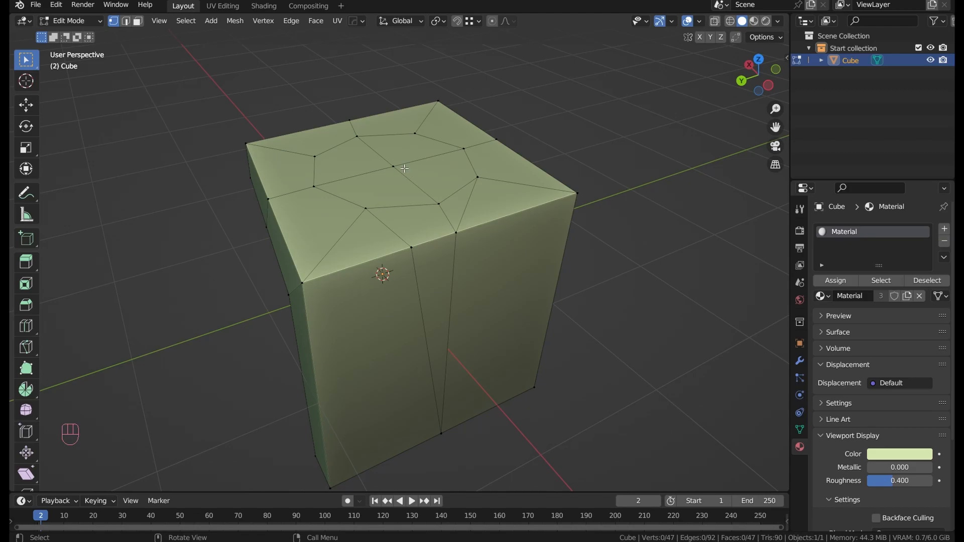
Knife-cut from the octagon's centre vertex across the cube's top edge down to the side face's bottom-edge midpoint
{"action": "key", "text": "k"}
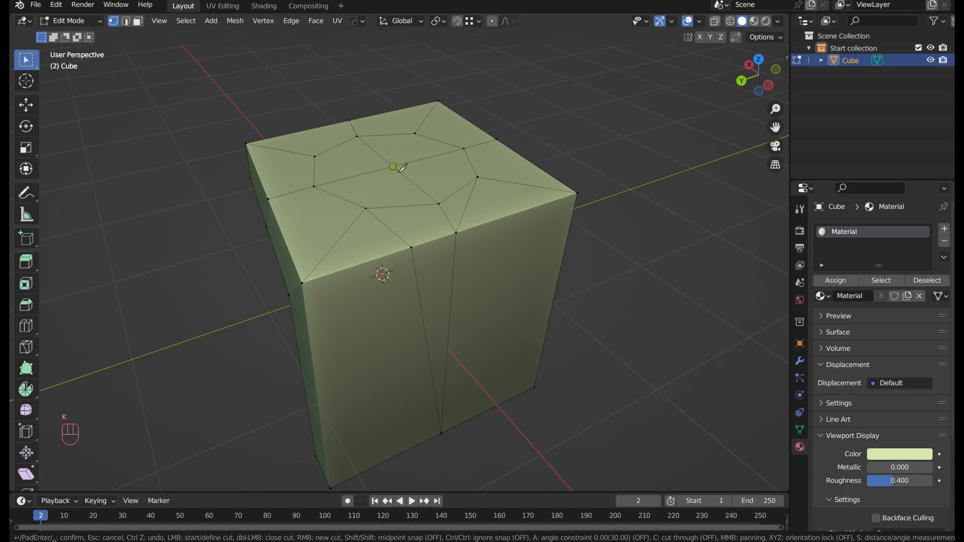
{"action": "left_click", "coordinate": [431, 241]}
{"action": "key", "text": "Return"}
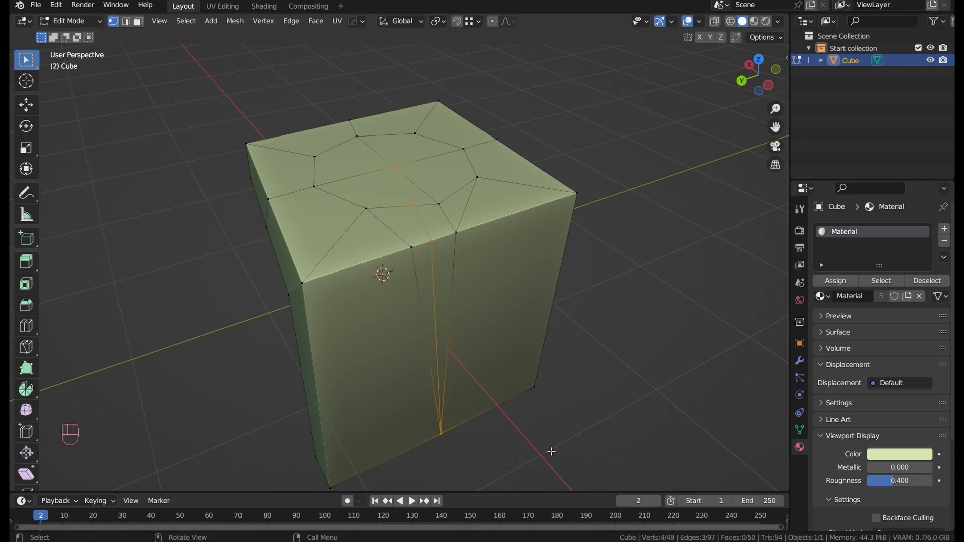
Knife-cut from a near octagon vertex over the cube's top edge and down the side face, and clear the selection
{"action": "key", "text": "k"}
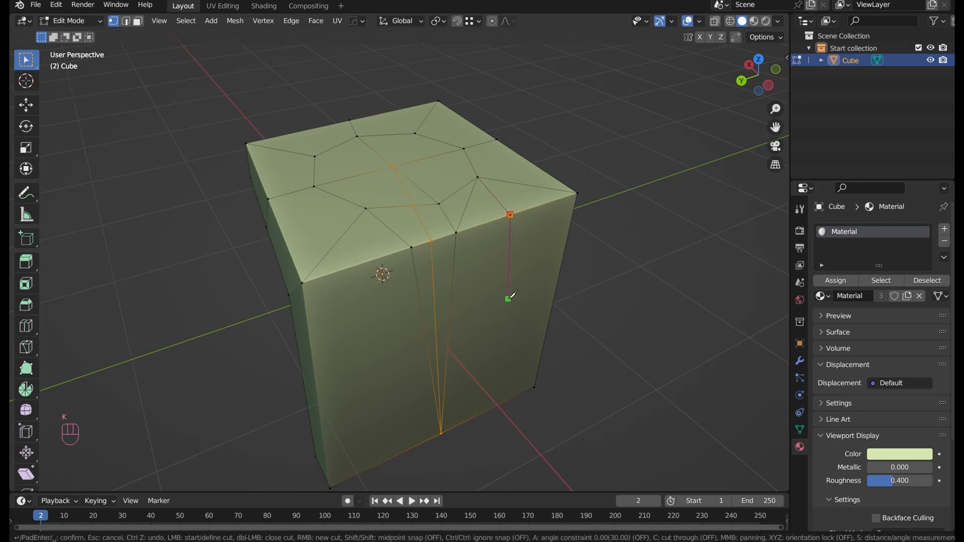
{"action": "left_click", "coordinate": [486, 379]}
{"action": "key", "text": "Return"}
{"action": "left_click", "coordinate": [617, 298]}
Knife-cut a multi-segment path across the recess walls and the inner block on the cube's underside
{"action": "middle_click_drag", "start_coordinate": [402, 287], "coordinate": [481, 211]}
{"action": "key", "text": "k"}
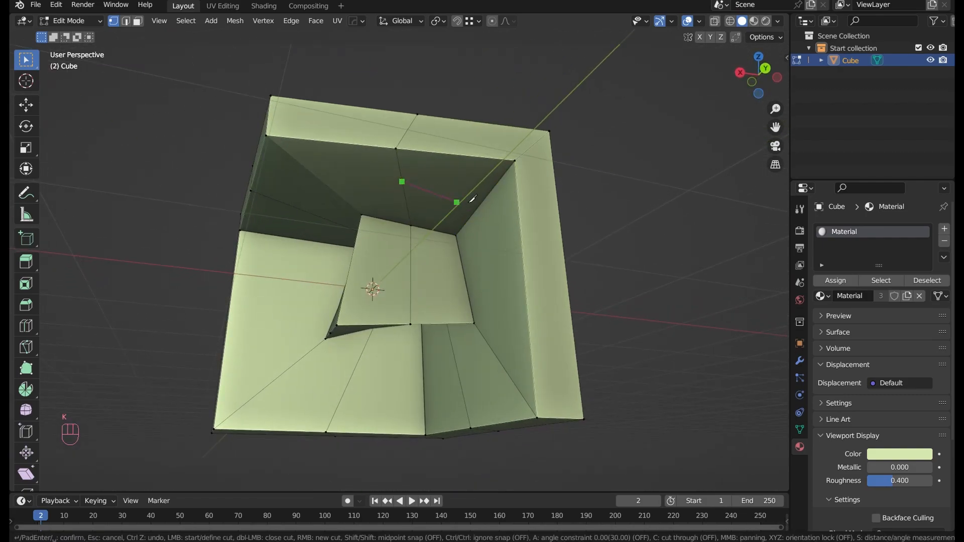
{"action": "left_click", "coordinate": [482, 202]}
{"action": "left_click", "coordinate": [530, 340]}
{"action": "middle_click_drag", "start_coordinate": [603, 265], "coordinate": [274, 188]}
{"action": "left_click", "coordinate": [311, 181]}
{"action": "left_click", "coordinate": [267, 217]}
{"action": "left_click", "coordinate": [275, 346]}
{"action": "left_click", "coordinate": [318, 379]}
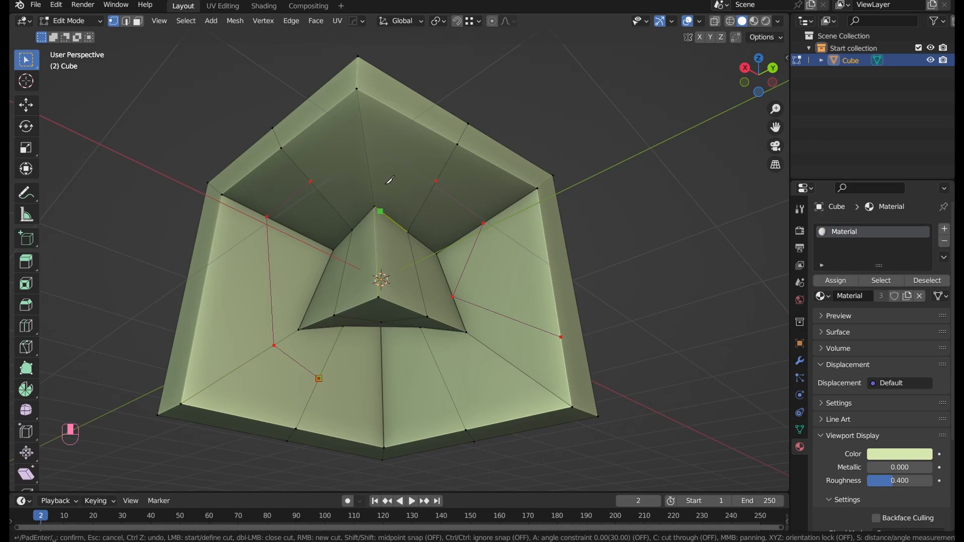
{"action": "left_click", "coordinate": [397, 296]}
{"action": "left_click", "coordinate": [383, 382]}
{"action": "key", "text": "Return"}
{"action": "left_click", "coordinate": [673, 261]}
Delete the cut-up cube in Object Mode and add a new cube mesh
{"action": "middle_click_drag", "start_coordinate": [547, 246], "coordinate": [517, 213]}
{"action": "key", "text": "Tab"}
{"action": "key", "text": "x"}
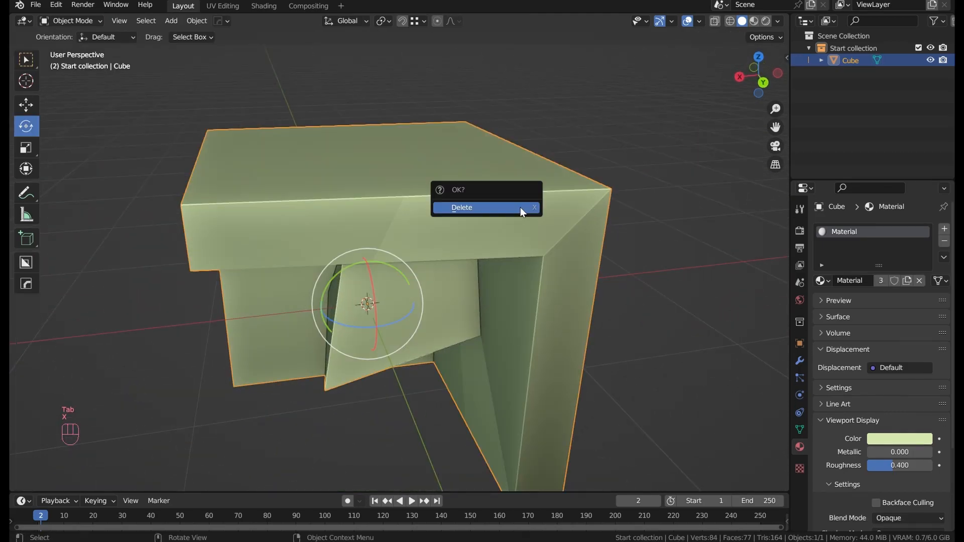
{"action": "left_click", "coordinate": [520, 207]}
{"action": "key", "text": "shift+a"}
{"action": "left_click", "coordinate": [578, 232]}
Bevel all edges of the new cube with 6 segments and a width of about 0.43 m, and inspect it in Object Mode
{"action": "key", "text": "Tab"}
{"action": "key", "text": "2"}
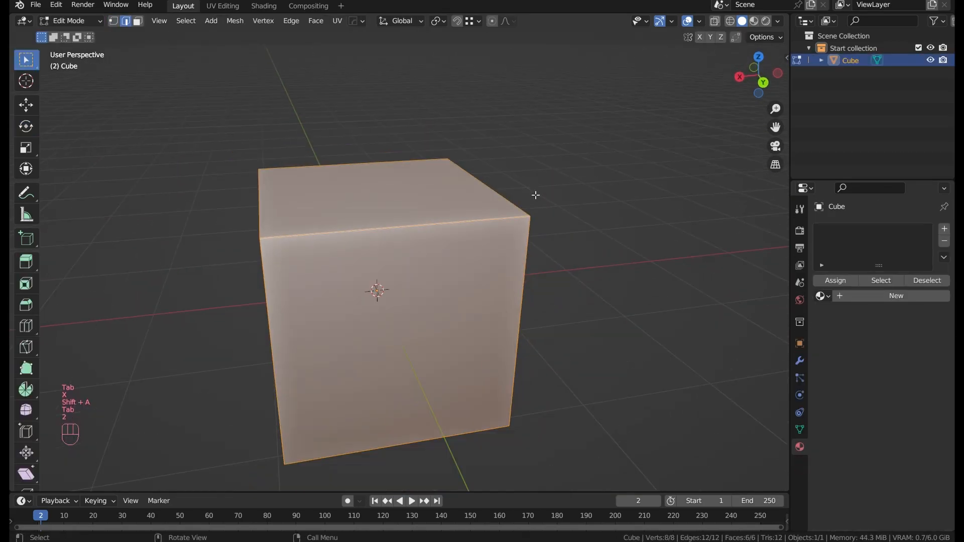
{"action": "middle_click_drag", "start_coordinate": [619, 253], "coordinate": [637, 265]}
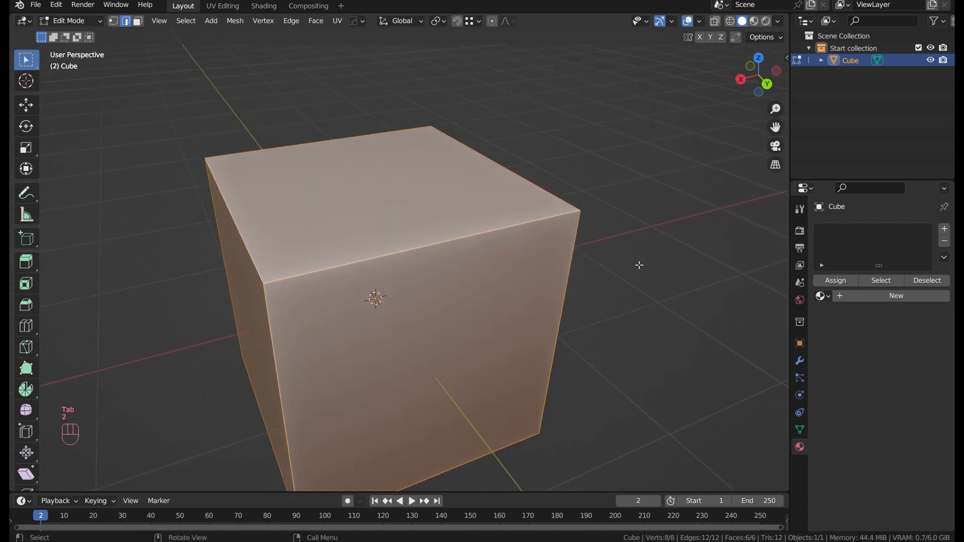
{"action": "key", "text": "ctrl+b"}
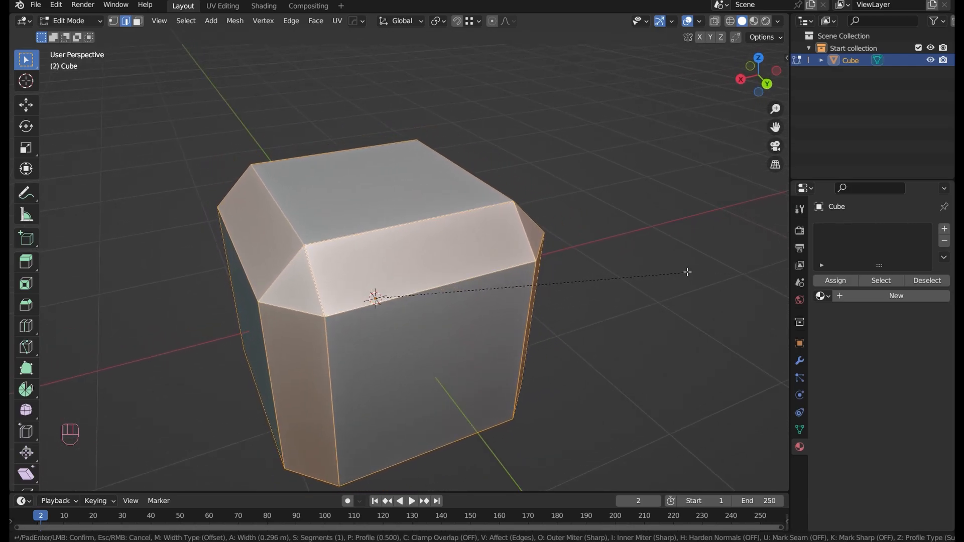
{"action": "scroll", "coordinate": [702, 271], "scroll_direction": "up", "scroll_amount": 1}
{"action": "scroll", "coordinate": [705, 271], "scroll_direction": "up", "scroll_amount": 5}
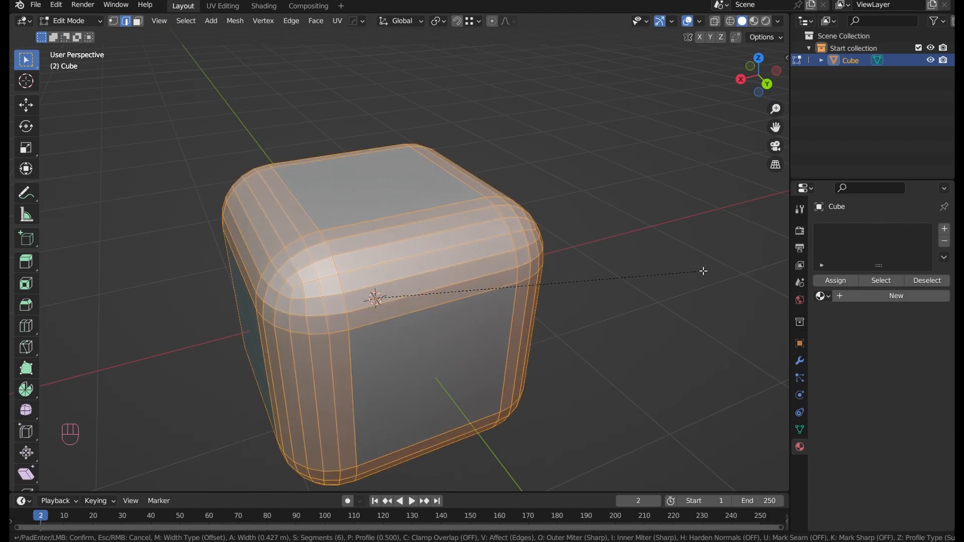
{"action": "left_click", "coordinate": [702, 276]}
{"action": "key", "text": "Tab"}
{"action": "middle_click_drag", "start_coordinate": [698, 272], "coordinate": [640, 273]}
{"action": "key", "text": "Tab"}
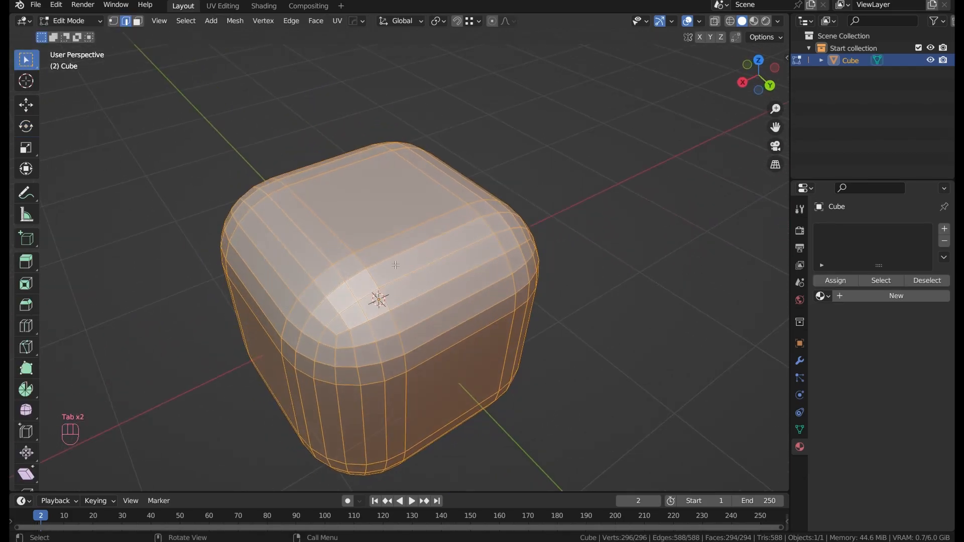
Deselect everything and select one edge loop running around the cube through its rounded bevel
{"action": "key", "text": "alt+a"}
{"action": "left_click", "coordinate": [327, 245], "text": "alt"}
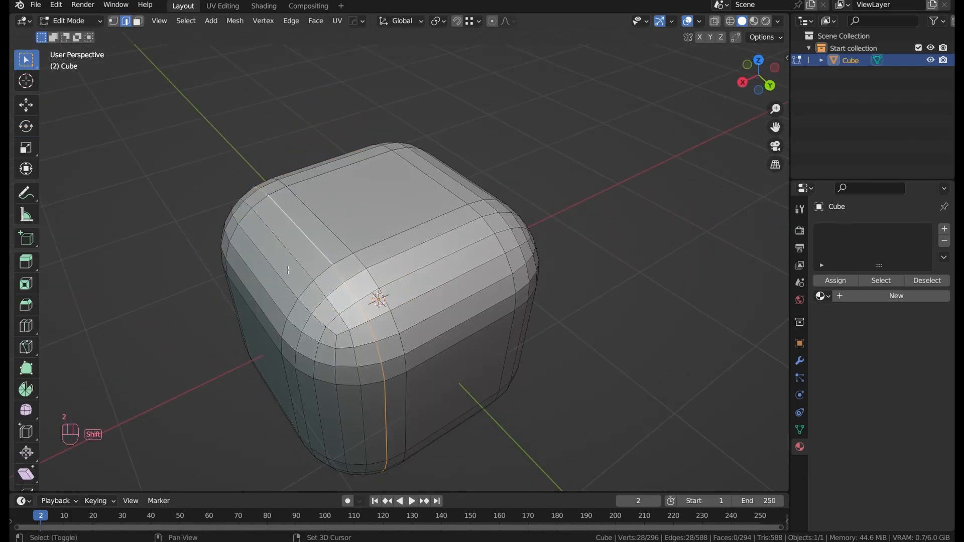
{"action": "key", "text": "ctrl+z"}
{"action": "key", "text": "ctrl+z"}
{"action": "middle_click_drag", "start_coordinate": [289, 270], "coordinate": [413, 261]}
Preview a loop cut across the cube's middle with up to 5 cuts, place a single centred loop, and dissolve it
{"action": "key", "text": "ctrl+r"}
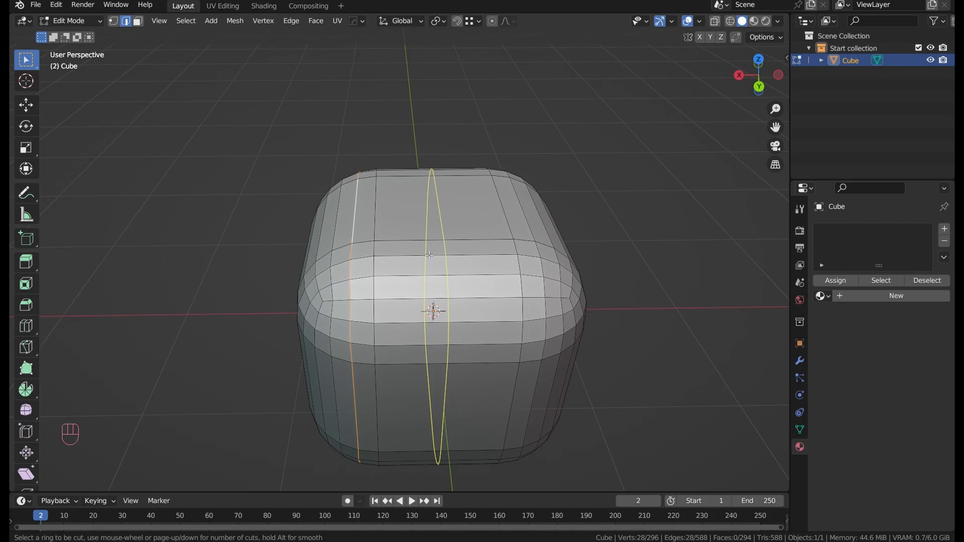
{"action": "scroll", "coordinate": [429, 255], "scroll_direction": "up", "scroll_amount": 2}
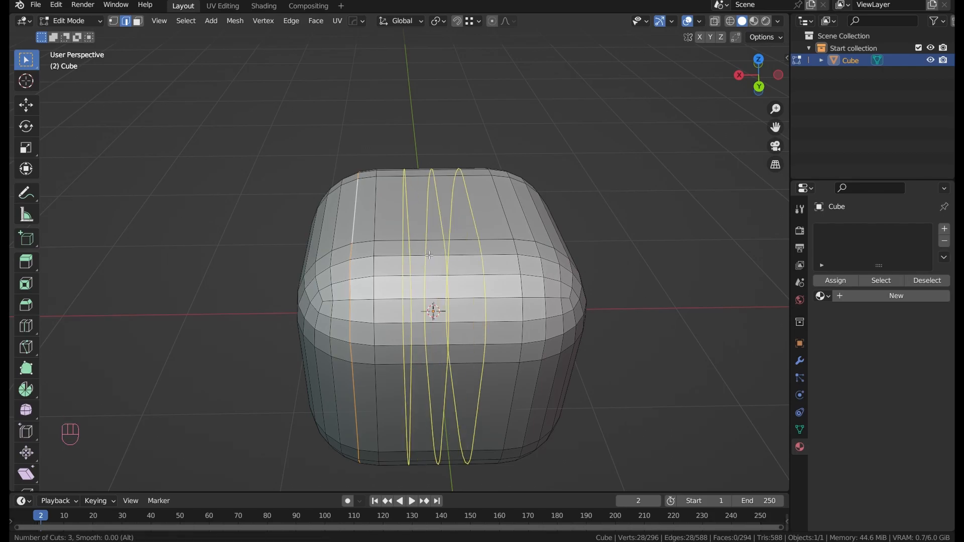
{"action": "scroll", "coordinate": [429, 255], "scroll_direction": "up", "scroll_amount": 1}
{"action": "scroll", "coordinate": [429, 255], "scroll_direction": "up", "scroll_amount": 1}
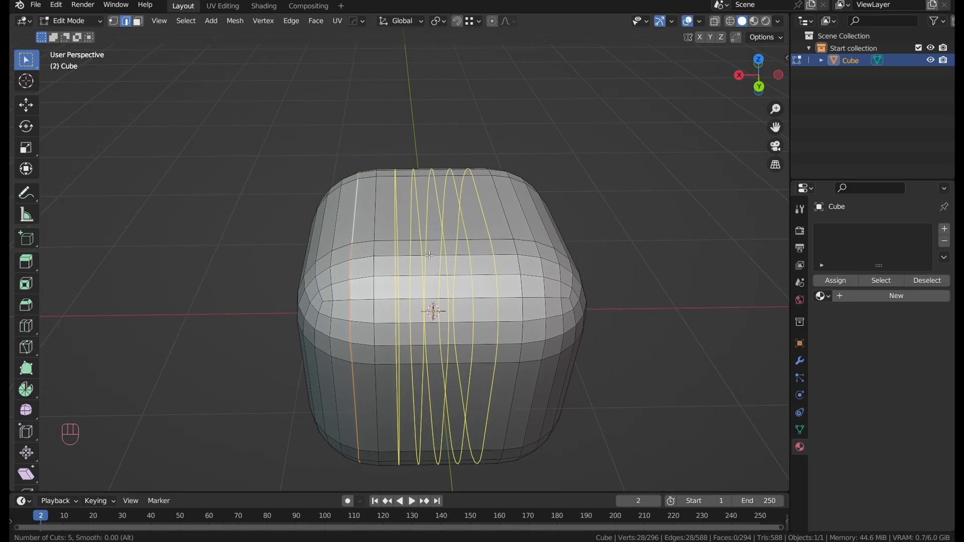
{"action": "scroll", "coordinate": [430, 255], "scroll_direction": "down", "scroll_amount": 4}
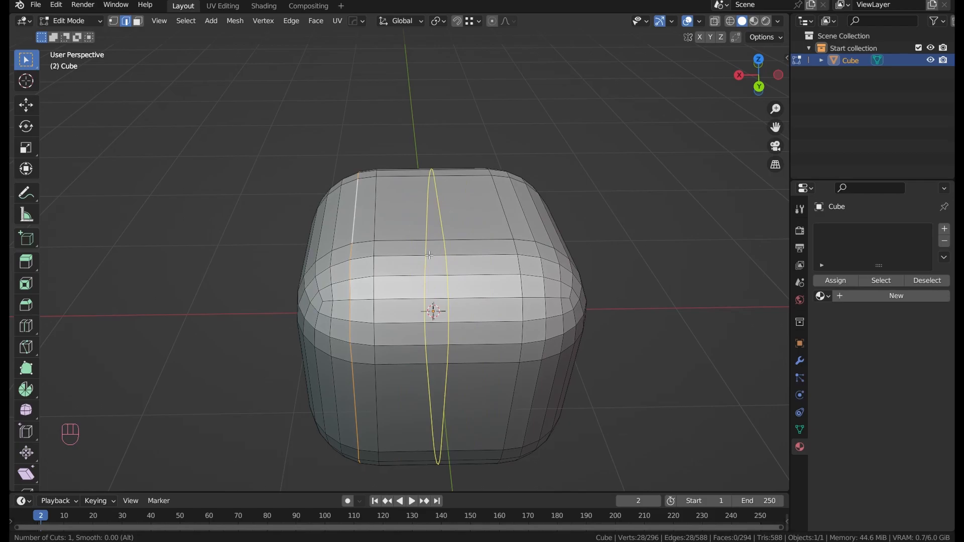
{"action": "left_click", "coordinate": [430, 255]}
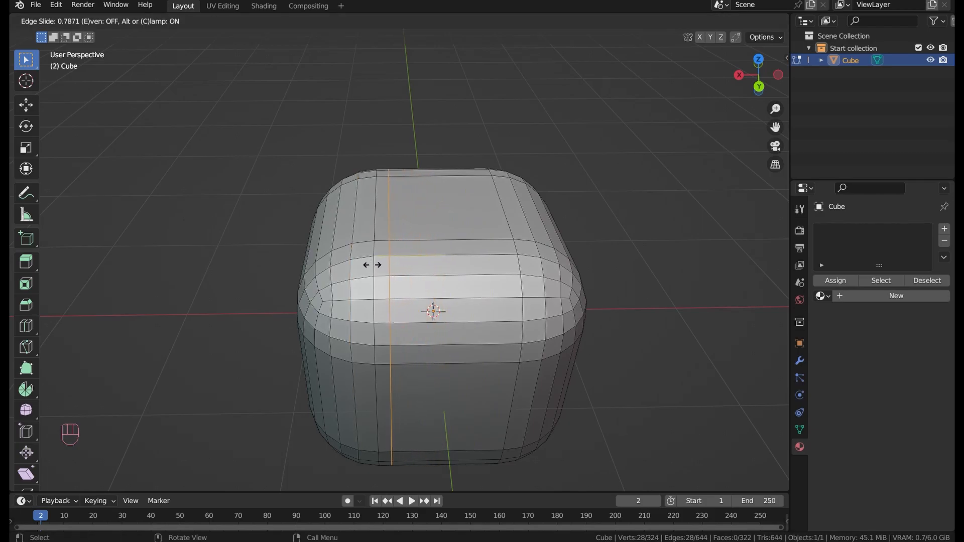
{"action": "left_click", "coordinate": [382, 279]}
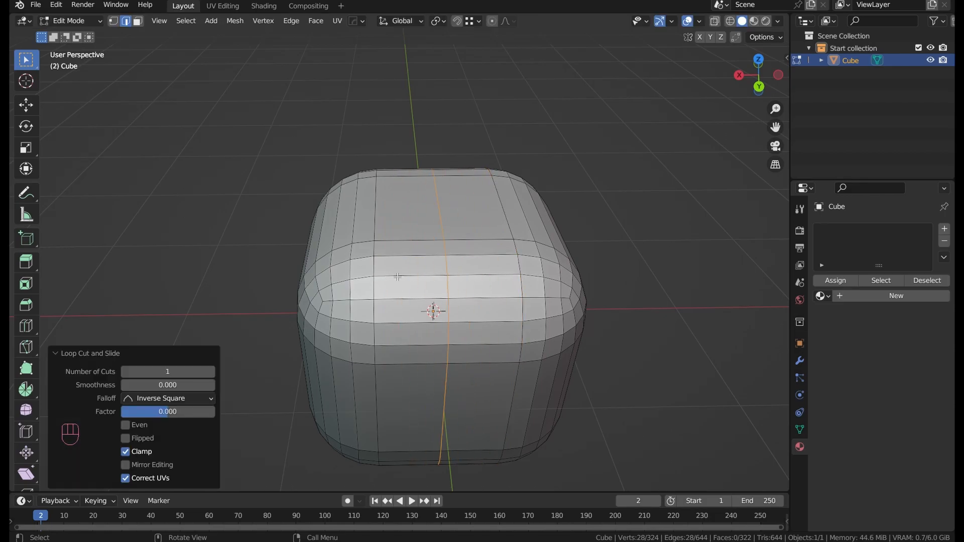
{"action": "key", "text": "ctrl+x"}
Add three evenly spaced loop cuts across the cube's middle, and undo them
{"action": "key", "text": "ctrl+r"}
{"action": "scroll", "coordinate": [437, 270], "scroll_direction": "up", "scroll_amount": 2}
{"action": "left_click", "coordinate": [437, 271]}
{"action": "right_click", "coordinate": [437, 270]}
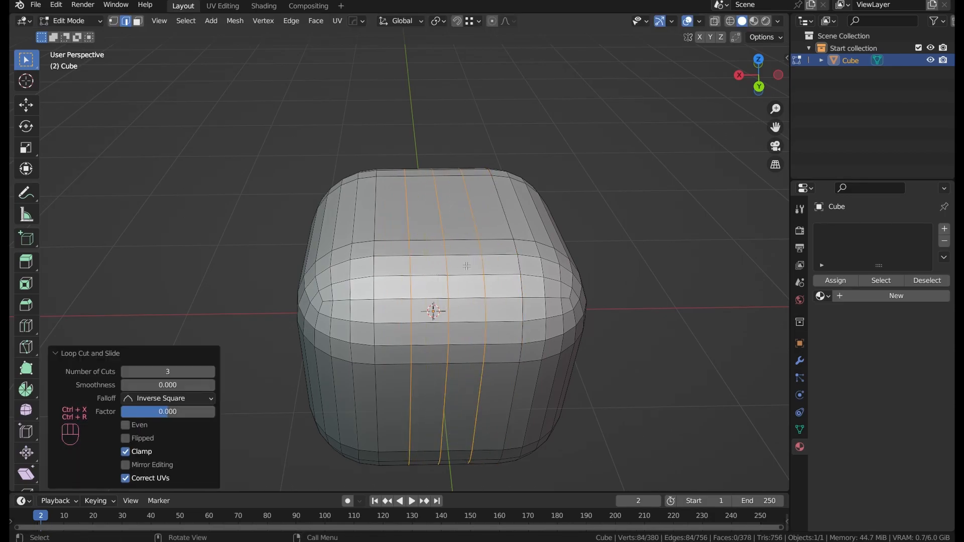
{"action": "key", "text": "ctrl+z"}
Add two loop cuts across the cube's middle with edge sliding, and dissolve them
{"action": "key", "text": "ctrl+r"}
{"action": "scroll", "coordinate": [460, 268], "scroll_direction": "up", "scroll_amount": 1}
{"action": "left_click", "coordinate": [452, 269]}
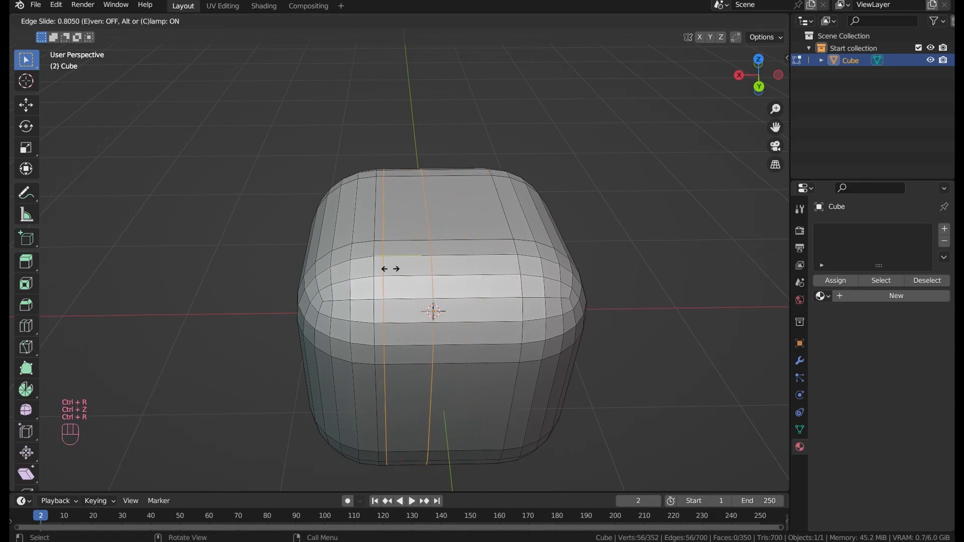
{"action": "left_click", "coordinate": [458, 271]}
{"action": "key", "text": "ctrl+x"}
Add one centred loop cut across the cube's middle, and edge-slide it to a factor of -0.178
{"action": "key", "text": "ctrl+r"}
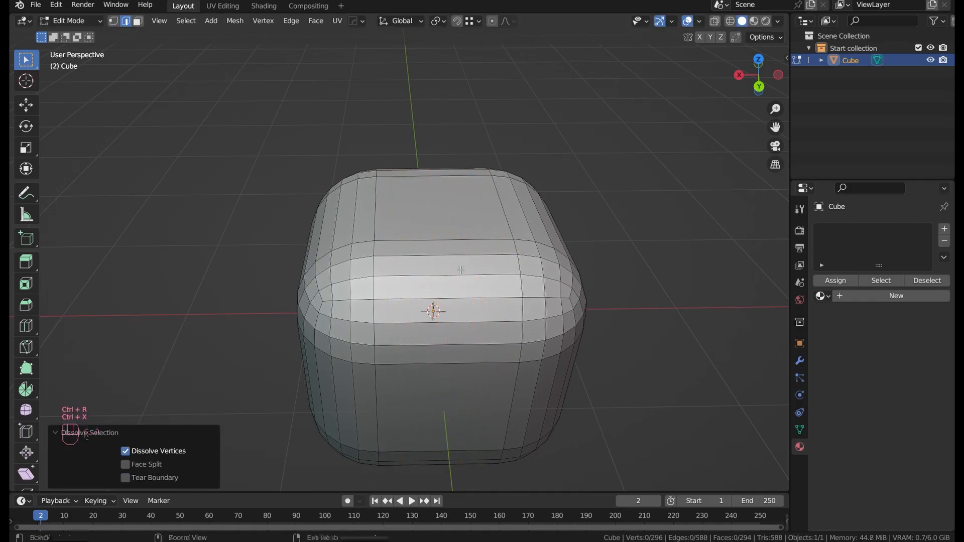
{"action": "left_click", "coordinate": [434, 248]}
{"action": "right_click", "coordinate": [434, 248]}
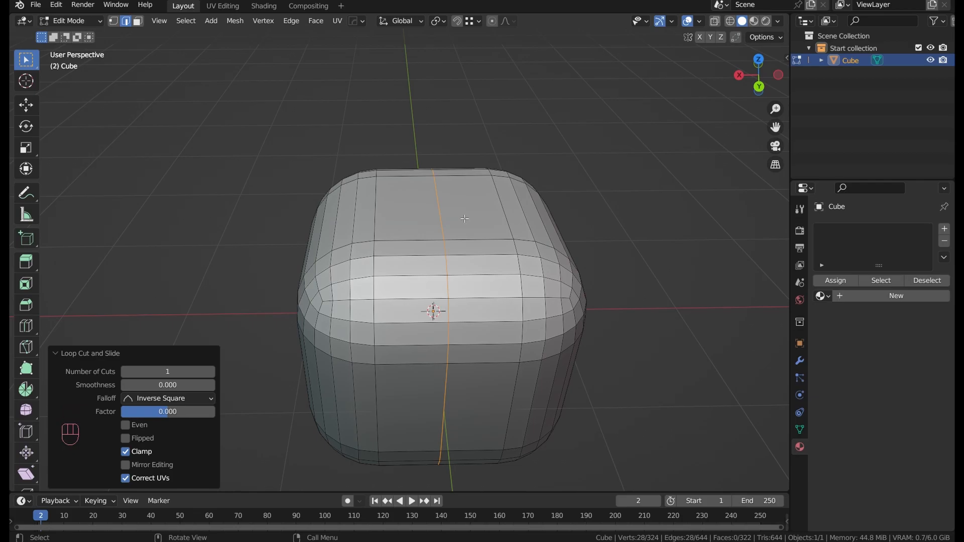
{"action": "scroll", "coordinate": [562, 342], "scroll_direction": "up", "scroll_amount": 1}
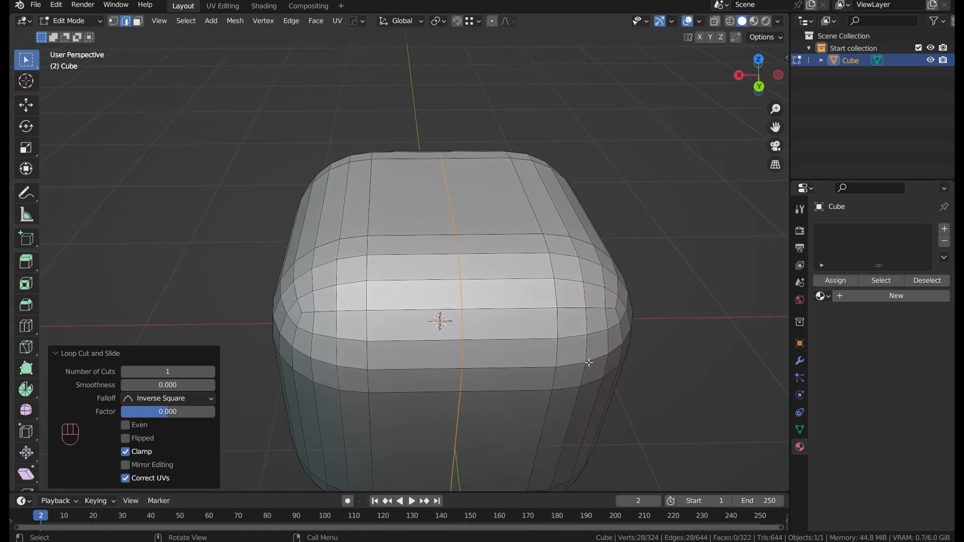
{"action": "key", "text": "g"}
{"action": "key", "text": "g"}
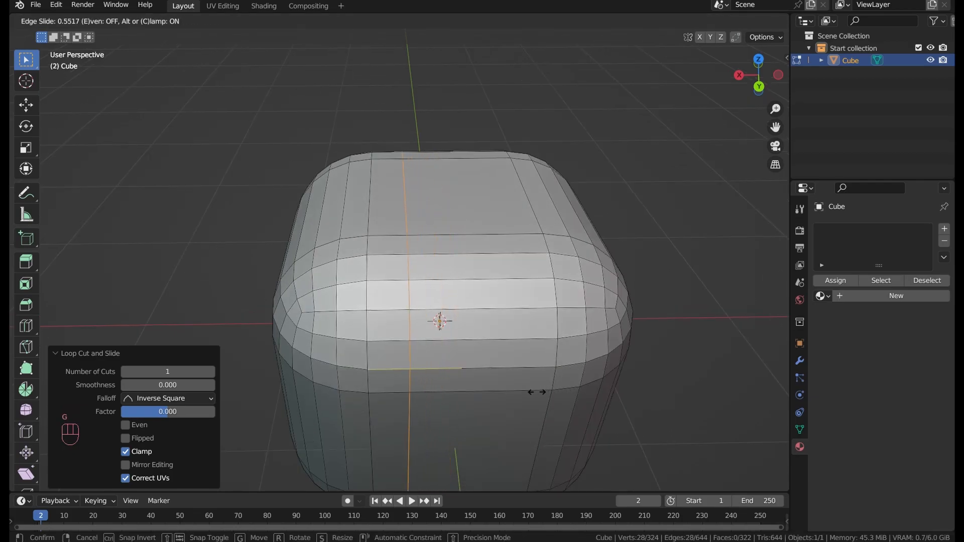
{"action": "left_click", "coordinate": [564, 387]}
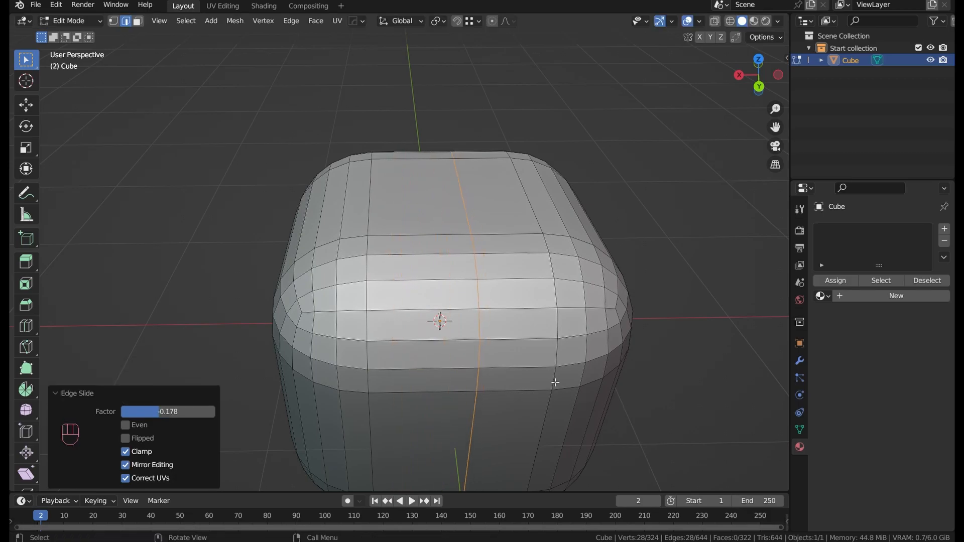
Vertex-slide a vertex on the bevel's border loop towards the new middle loop by a factor of 0.639
{"action": "middle_click_drag", "start_coordinate": [564, 387], "coordinate": [590, 323]}
{"action": "key", "text": "1"}
{"action": "left_click", "coordinate": [524, 273]}
{"action": "key", "text": "g"}
{"action": "key", "text": "g"}
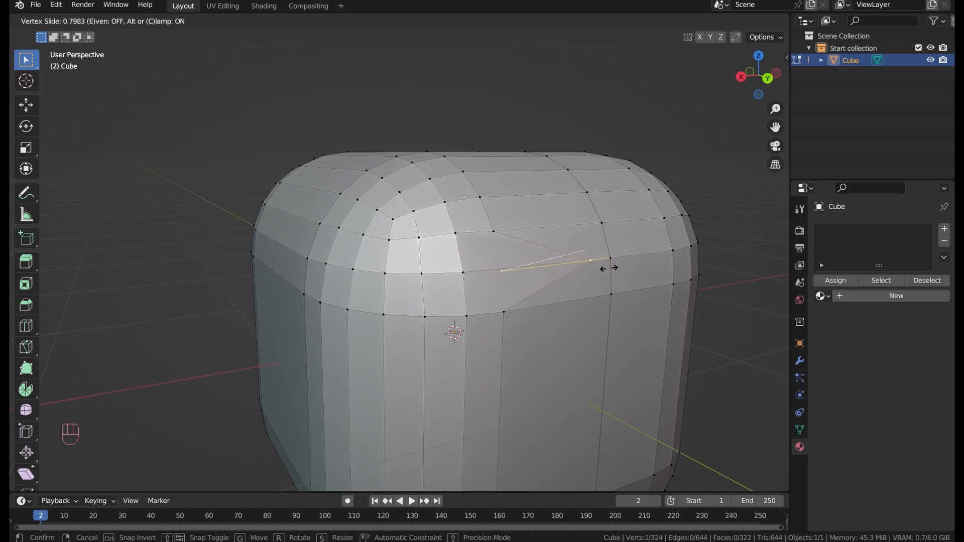
{"action": "left_click", "coordinate": [593, 267]}
{"action": "middle_click_drag", "start_coordinate": [592, 267], "coordinate": [559, 275]}
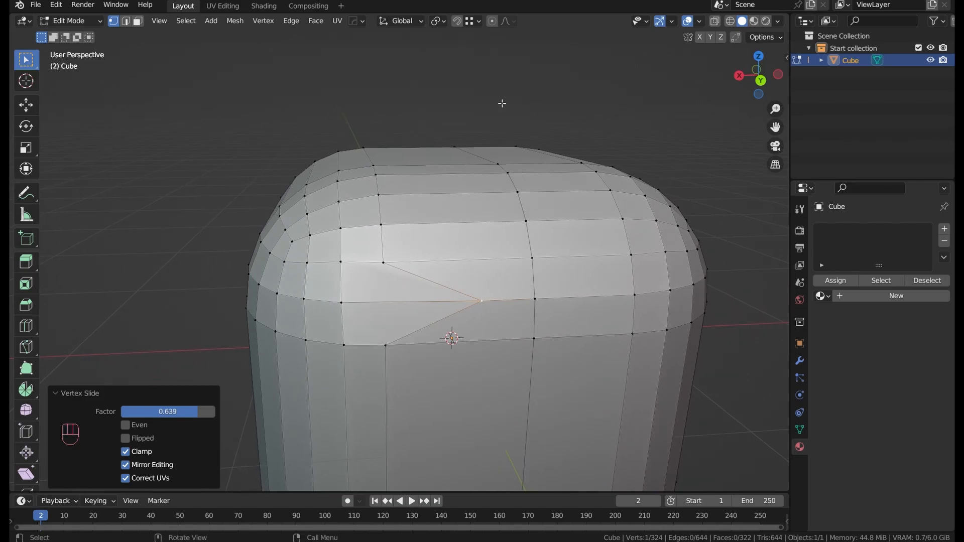
Review the snapping target options and try moving the slid vertex along the global X axis without snapping
{"action": "left_click", "coordinate": [474, 20]}
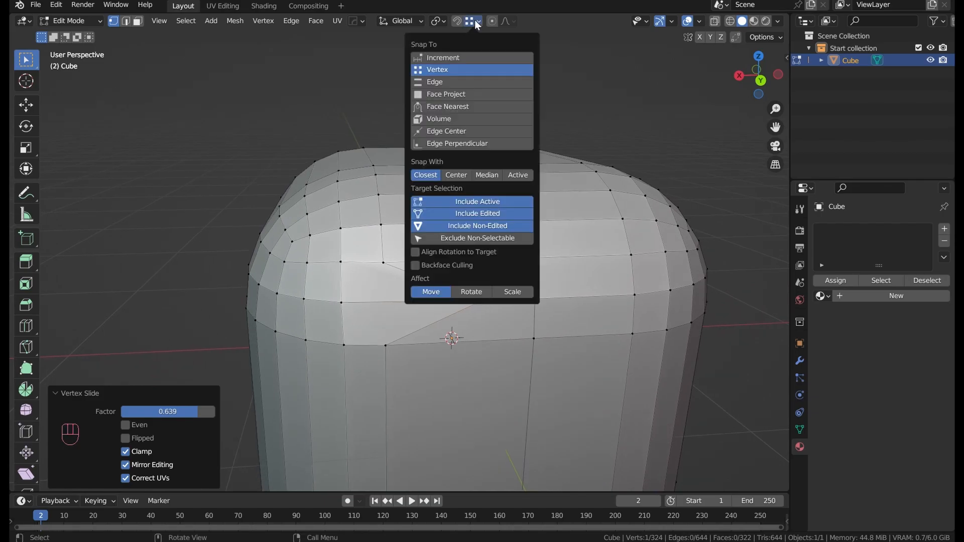
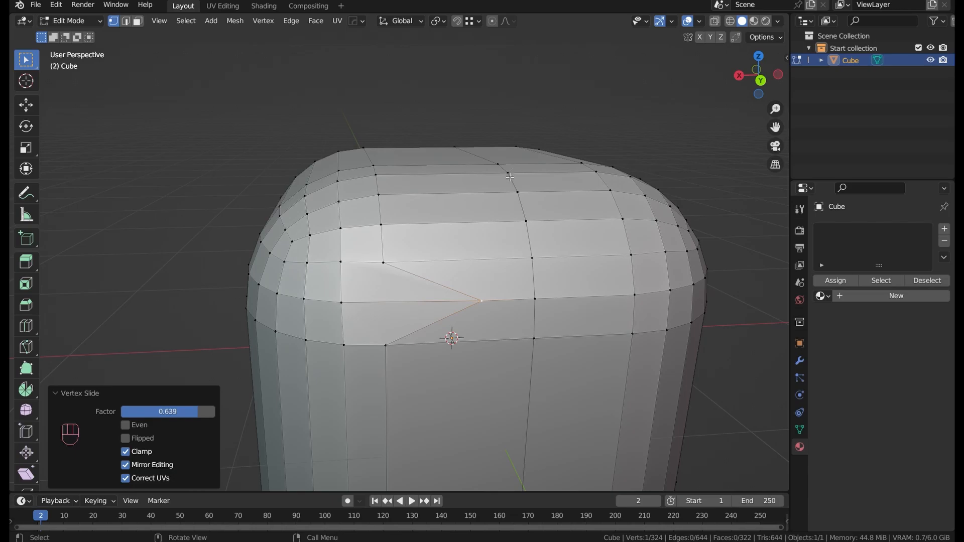
{"action": "key", "text": "g"}
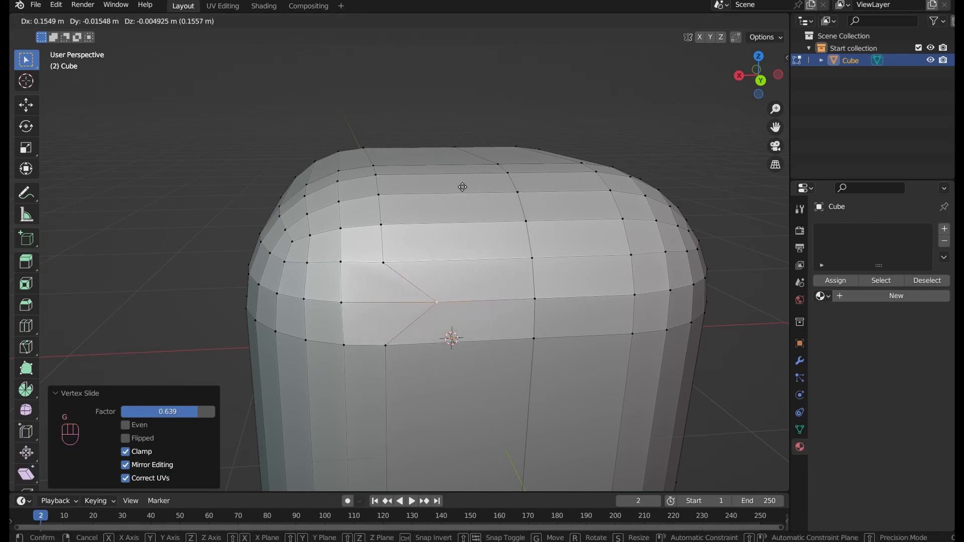
{"action": "key", "text": "x"}
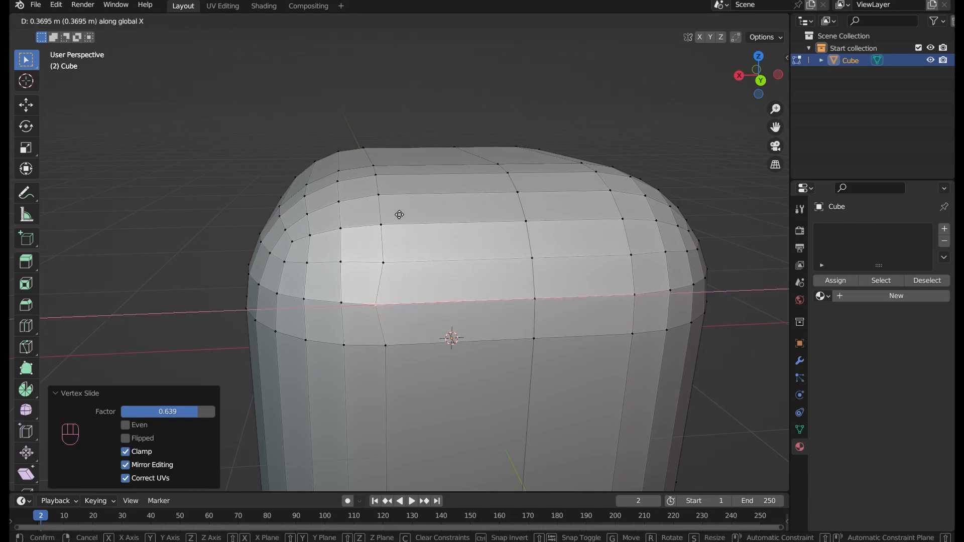
{"action": "key", "text": "Escape"}
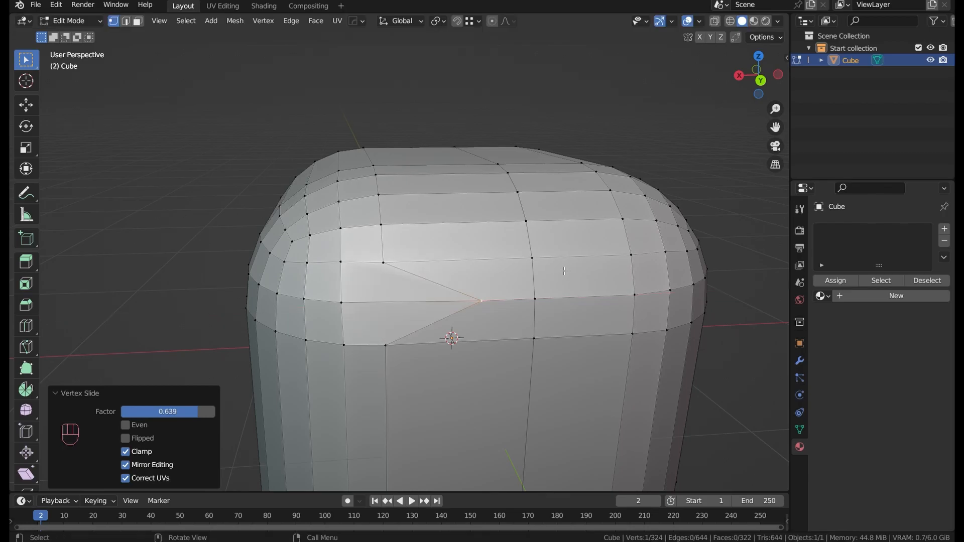
Move the slid vertex 0.33713 m along global X, vertex-snapped in line with the vertex above it
{"action": "key", "text": "g"}
{"action": "key", "text": "x"}
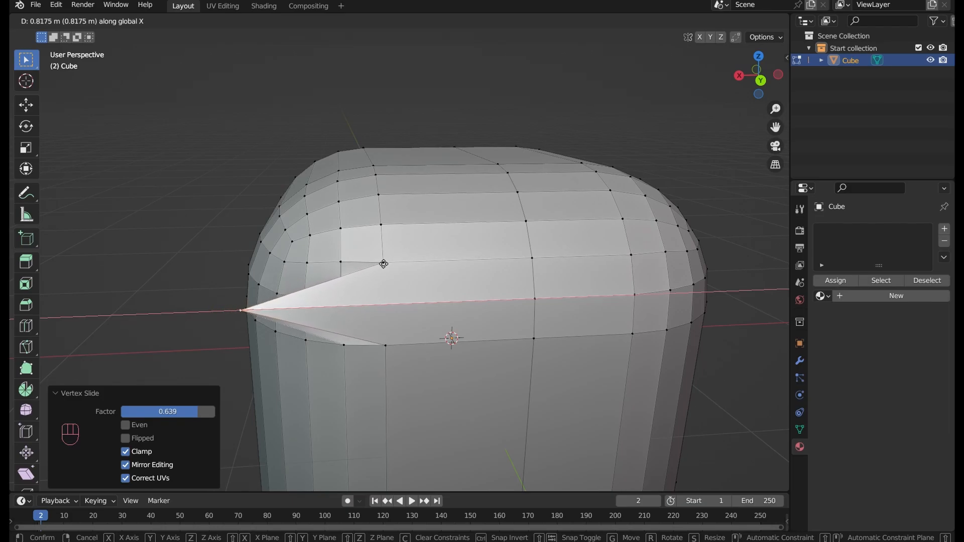
{"action": "key", "text": "ctrl"}
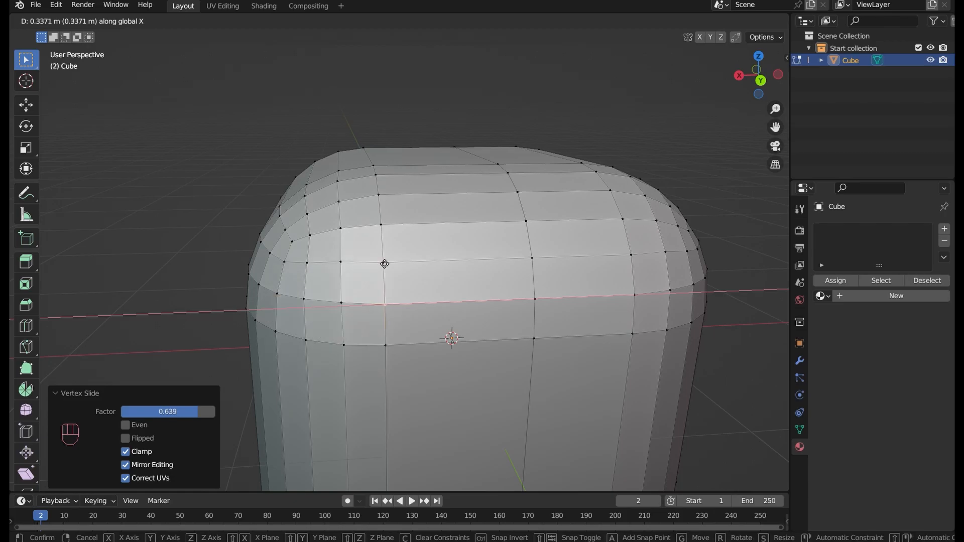
{"action": "left_click", "coordinate": [384, 260]}
{"action": "middle_click_drag", "start_coordinate": [384, 259], "coordinate": [524, 255]}
{"action": "middle_click_drag", "start_coordinate": [623, 250], "coordinate": [491, 234]}
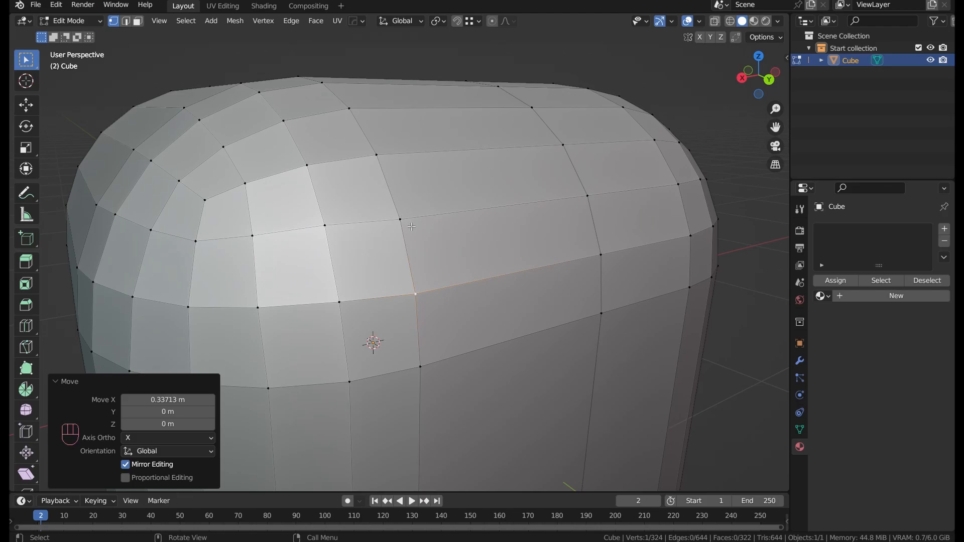
Move the slid vertex 0.13318 m up along global Z, snapped level with the vertex above it
{"action": "key", "text": "g"}
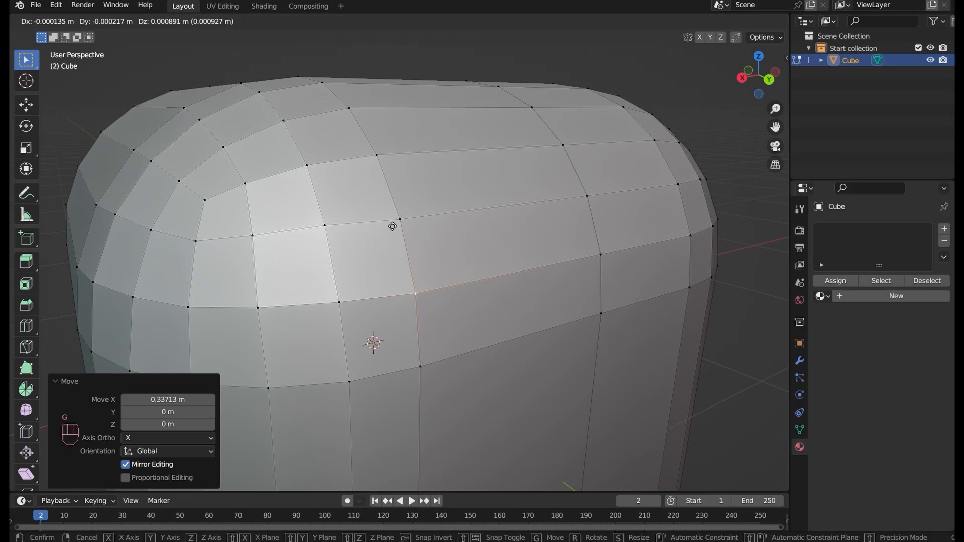
{"action": "key", "text": "z"}
{"action": "left_click", "coordinate": [396, 219]}
{"action": "scroll", "coordinate": [395, 220], "scroll_direction": "up", "scroll_amount": 6}
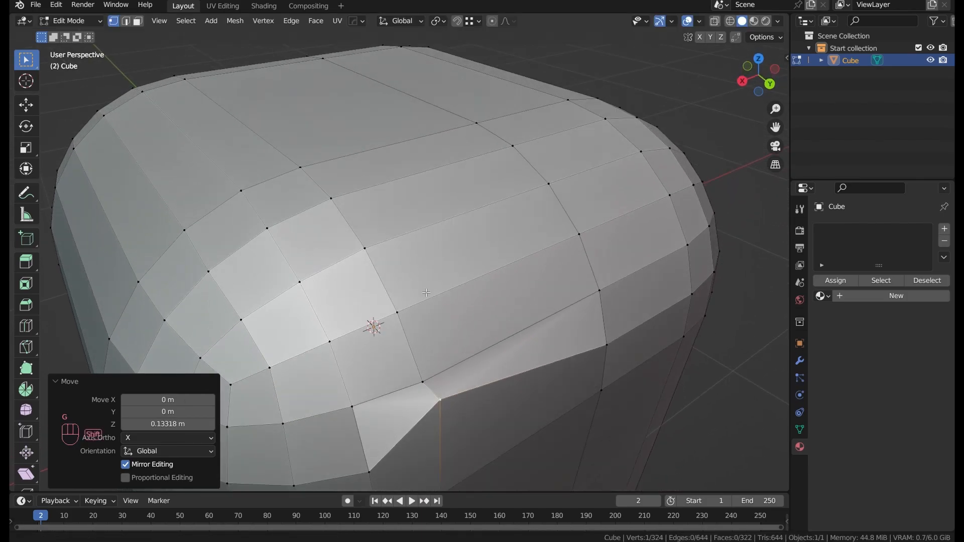
{"action": "middle_click_drag", "start_coordinate": [346, 223], "coordinate": [308, 273]}
Move the neighbouring vertex on the same border loop up along global Z, snapped level with the vertex above it
{"action": "key", "text": "shift+f"}
{"action": "key", "text": "2"}
{"action": "scroll", "coordinate": [442, 318], "scroll_direction": "up", "scroll_amount": 2}
{"action": "left_click", "coordinate": [446, 319]}
{"action": "key", "text": "shift+f"}
{"action": "scroll", "coordinate": [447, 320], "scroll_direction": "down", "scroll_amount": 6}
{"action": "key", "text": "1"}
{"action": "left_click", "coordinate": [648, 293]}
{"action": "key", "text": "g"}
{"action": "key", "text": "z"}
{"action": "left_click", "coordinate": [655, 239]}
Add four lengthwise loop cuts over the cube's top and front, and select one of these loops in edge mode
{"action": "key", "text": "Tab"}
{"action": "middle_click_drag", "start_coordinate": [471, 280], "coordinate": [500, 304], "text": "shift"}
{"action": "scroll", "coordinate": [386, 314], "scroll_direction": "down", "scroll_amount": 1}
{"action": "key", "text": "Tab"}
{"action": "scroll", "coordinate": [482, 294], "scroll_direction": "down", "scroll_amount": 3}
{"action": "middle_click_drag", "start_coordinate": [384, 241], "coordinate": [390, 265], "text": "shift"}
{"action": "key", "text": "ctrl+r"}
{"action": "double_click", "coordinate": [390, 265]}
{"action": "key", "text": "ctrl+r"}
{"action": "double_click", "coordinate": [441, 265]}
{"action": "key", "text": "ctrl+r"}
{"action": "double_click", "coordinate": [386, 265]}
{"action": "key", "text": "ctrl+r"}
{"action": "double_click", "coordinate": [510, 264]}
{"action": "middle_click_drag", "start_coordinate": [512, 263], "coordinate": [441, 281]}
{"action": "key", "text": "2"}
{"action": "left_click", "coordinate": [388, 206], "text": "alt"}
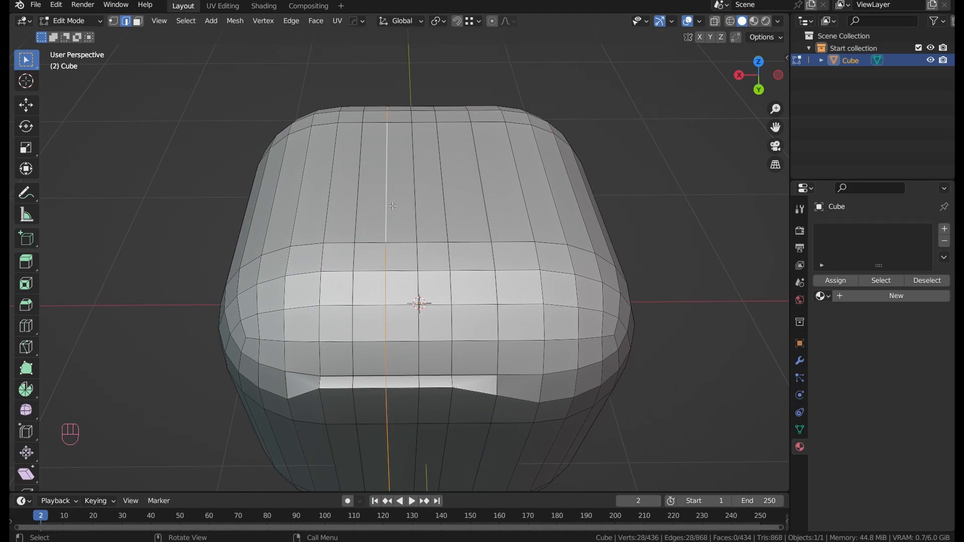
Try dissolving the loop's vertices in vertex select mode, and undo the dissolve
{"action": "key", "text": "1"}
{"action": "key", "text": "ctrl+x"}
{"action": "middle_click_drag", "start_coordinate": [392, 209], "coordinate": [316, 247]}
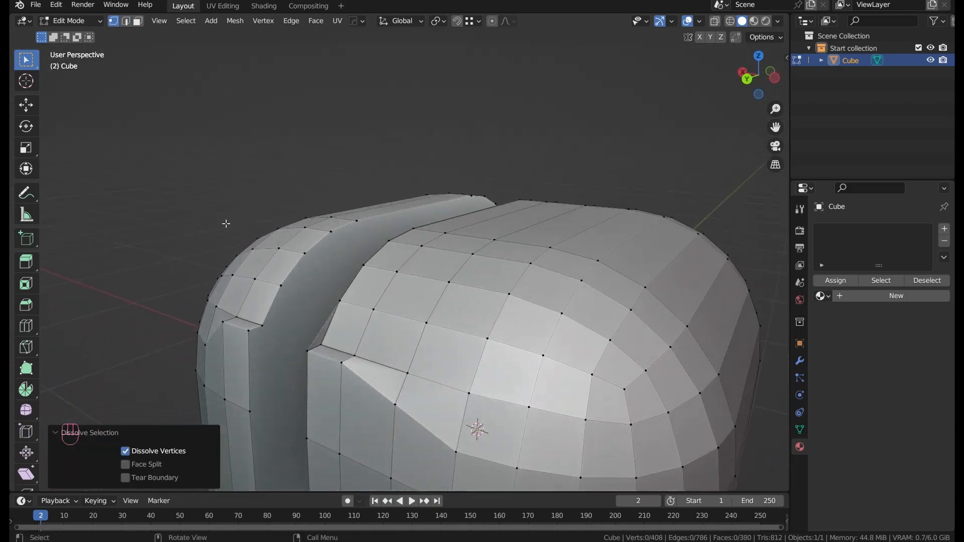
{"action": "key", "text": "ctrl+z"}
{"action": "key", "text": "ctrl+z"}
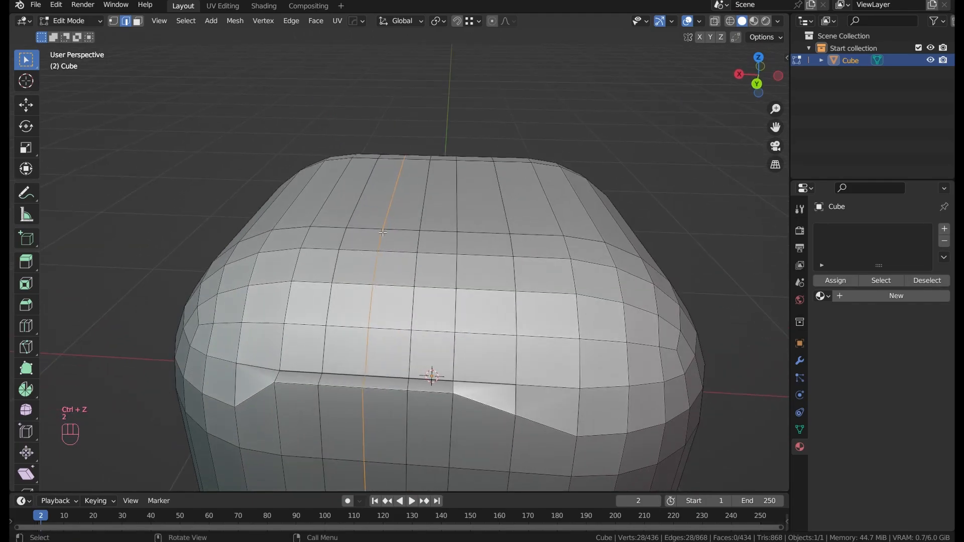
Dissolve the selected edge loop in edge mode, and dissolve the neighbouring loop beside it
{"action": "middle_click_drag", "start_coordinate": [383, 232], "coordinate": [372, 177], "text": "shift"}
{"action": "scroll", "coordinate": [414, 257], "scroll_direction": "up", "scroll_amount": 2}
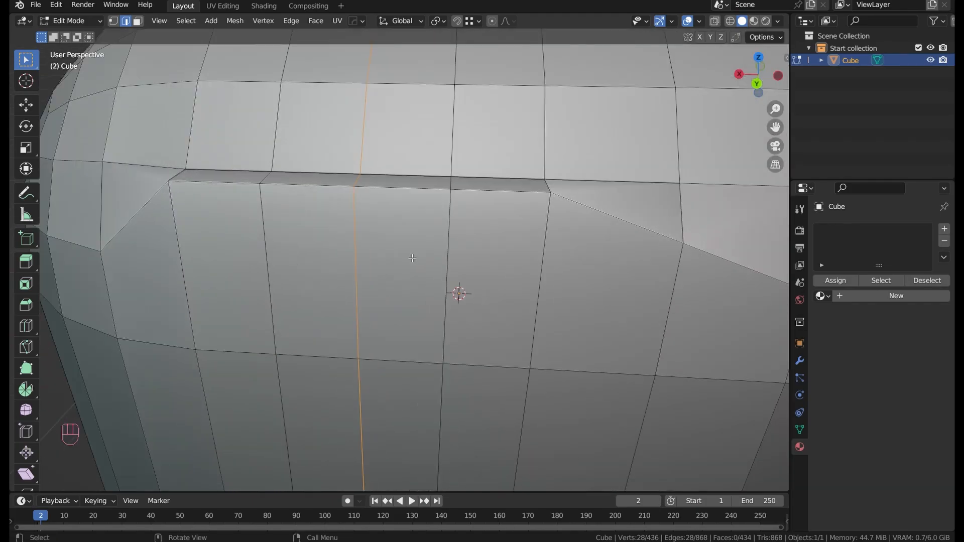
{"action": "middle_click_drag", "start_coordinate": [404, 275], "coordinate": [442, 259]}
{"action": "scroll", "coordinate": [449, 273], "scroll_direction": "down", "scroll_amount": 4}
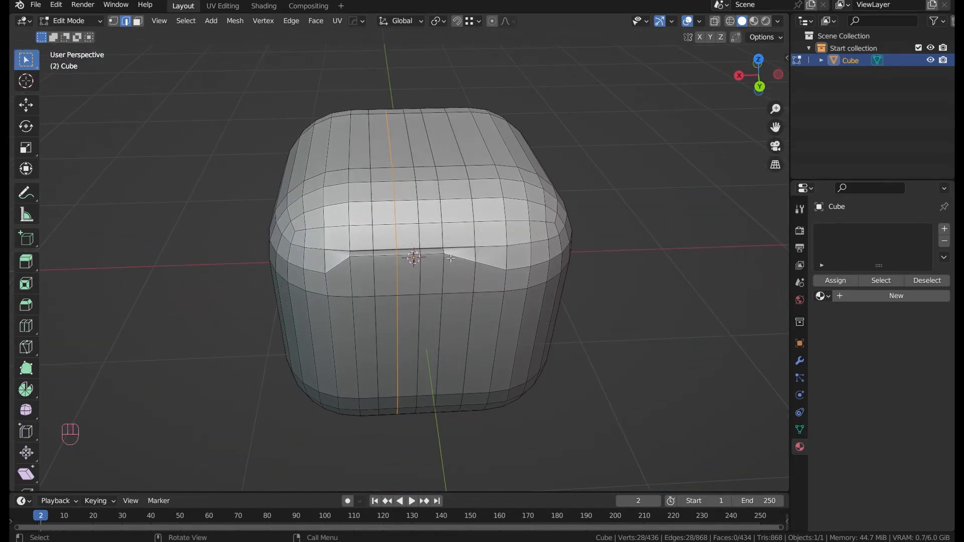
{"action": "key", "text": "ctrl+x"}
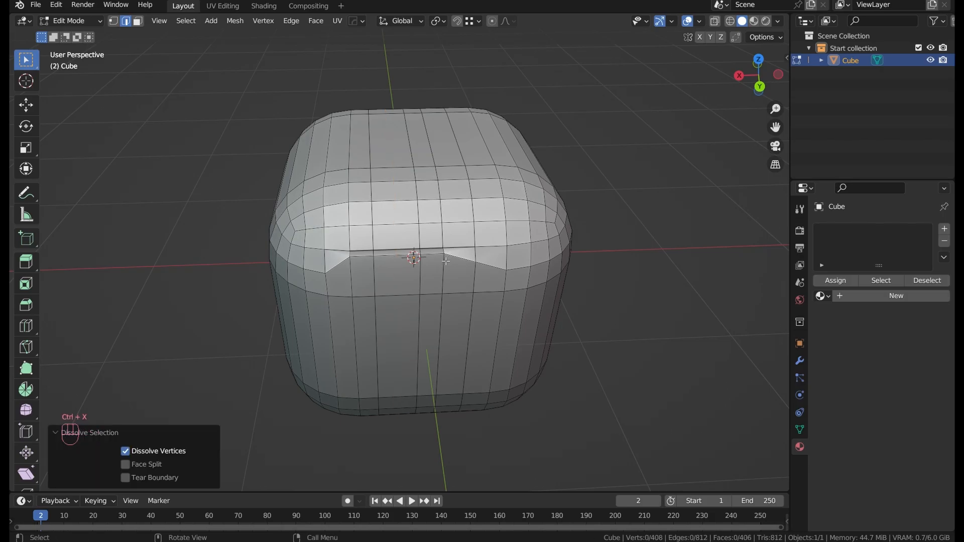
{"action": "double_click", "coordinate": [422, 263]}
{"action": "key", "text": "ctrl+x"}
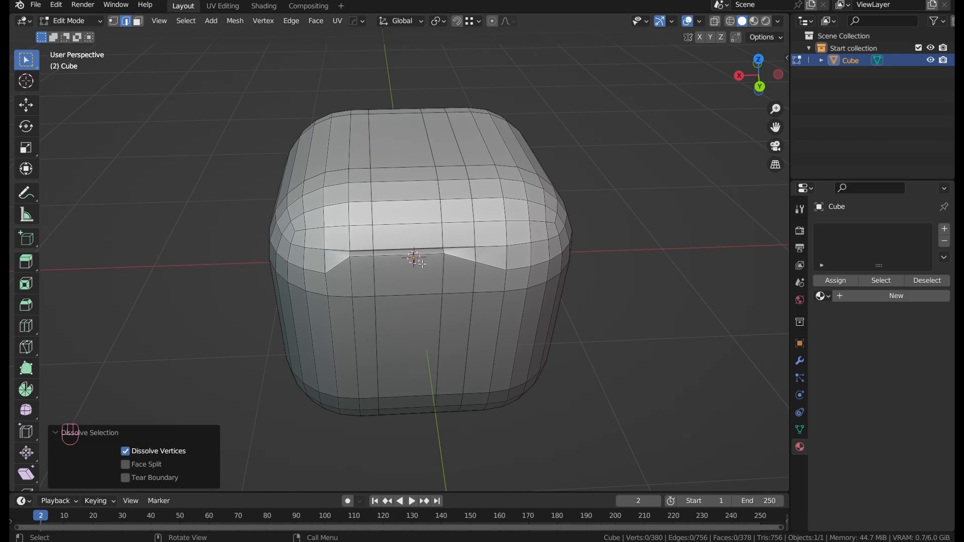
Select all vertices on the cube's positive-Y half from the right orthographic view with X-ray turned on
{"action": "key", "text": "1"}
{"action": "middle_click_drag", "start_coordinate": [421, 263], "coordinate": [490, 266]}
{"action": "key", "text": "alt+z"}
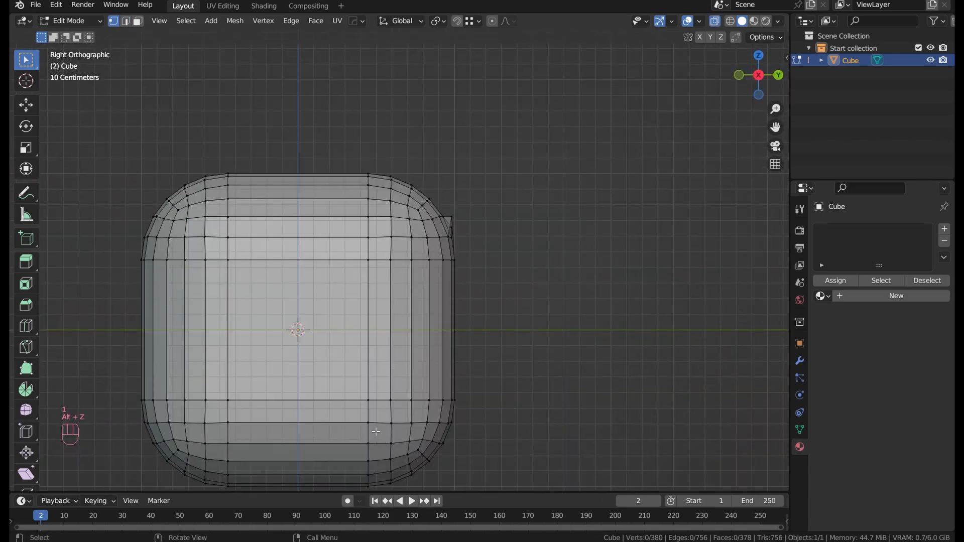
{"action": "scroll", "coordinate": [375, 440], "scroll_direction": "down", "scroll_amount": 3}
{"action": "mouse_move", "coordinate": [357, 397]}
{"action": "left_mouse_down"}
{"action": "mouse_move", "coordinate": [461, 190]}
{"action": "mouse_move", "coordinate": [350, 415]}
{"action": "left_mouse_up"}
{"action": "scroll", "coordinate": [15, 412], "scroll_direction": "down", "scroll_amount": 1}
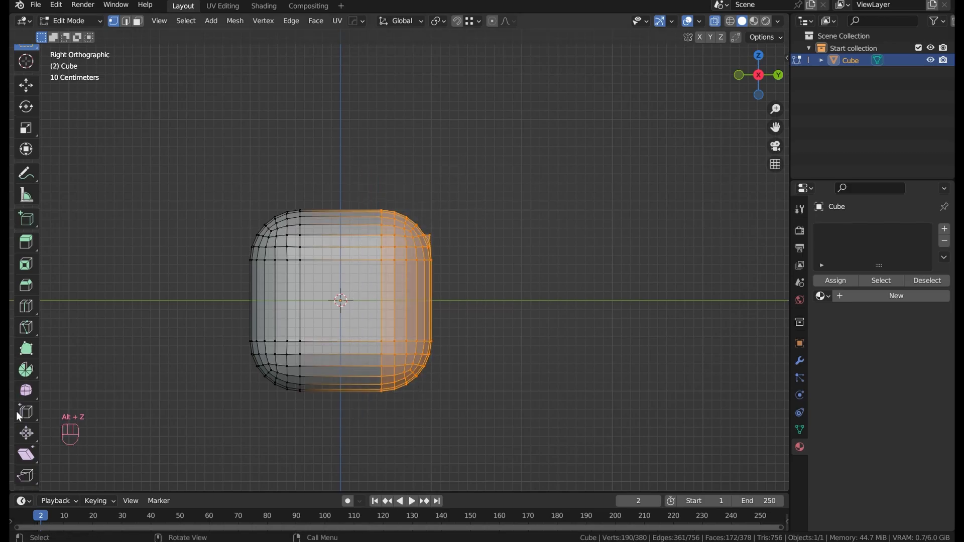
{"action": "scroll", "coordinate": [15, 414], "scroll_direction": "down", "scroll_amount": 1}
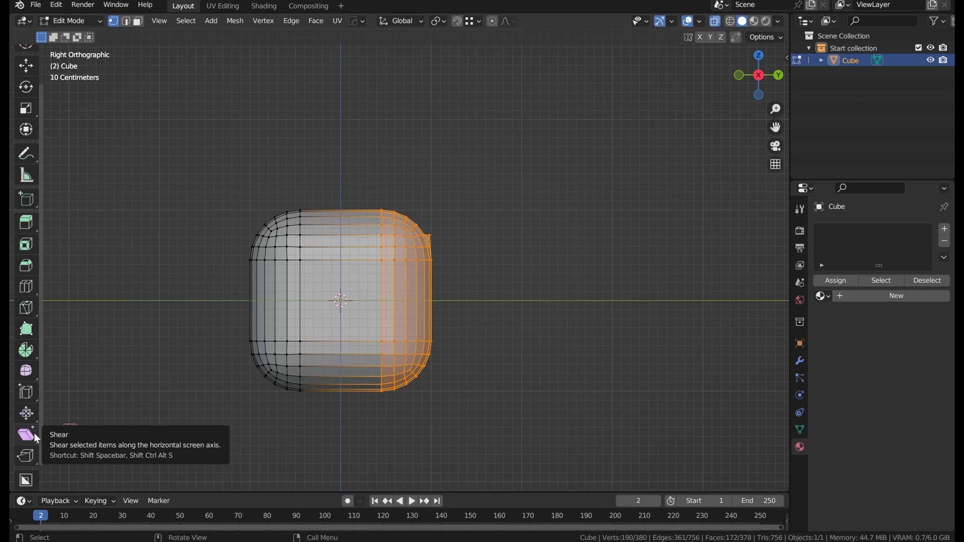
Shear the selected half so its top leans inward and its bottom flares outward, and turn X-ray off
{"action": "left_click", "coordinate": [36, 439]}
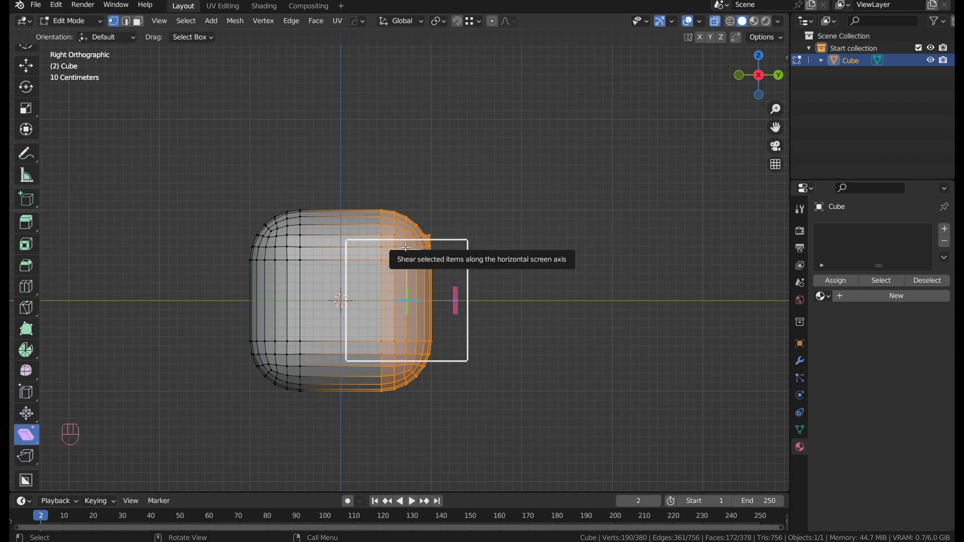
{"action": "left_click_drag", "start_coordinate": [407, 251], "coordinate": [133, 246]}
{"action": "key", "text": "Tab"}
{"action": "key", "text": "alt+z"}
{"action": "key", "text": "Tab"}
Duplicate the large flat face on the cube's side and place the copy clear above the body
{"action": "key", "text": "3"}
{"action": "key", "text": "shift+d"}
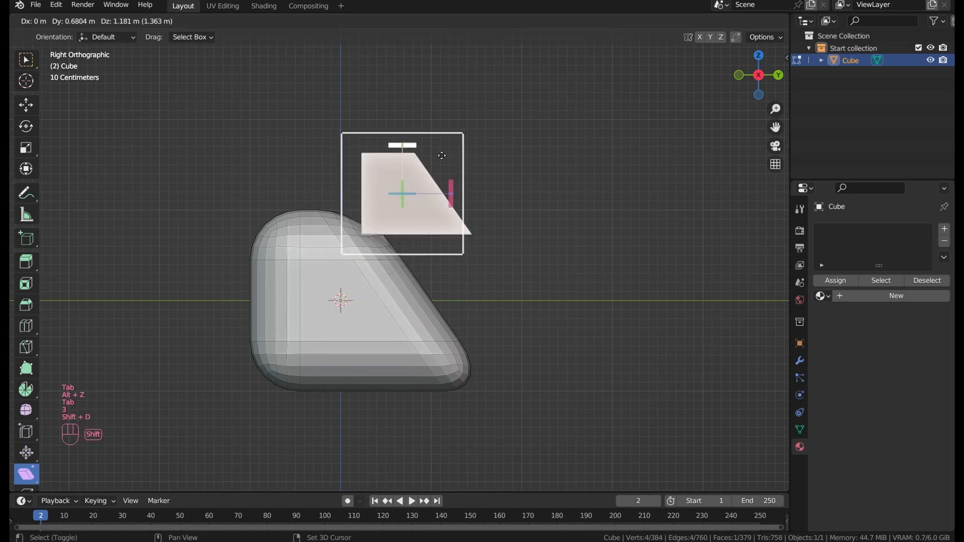
{"action": "left_click", "coordinate": [586, 73]}
{"action": "key", "text": "KP_Decimal"}
Add one centred loop cut in each direction across the duplicated face, dividing it into four faces
{"action": "key", "text": "ctrl+r"}
{"action": "left_click", "coordinate": [465, 255]}
{"action": "right_click", "coordinate": [465, 254]}
{"action": "key", "text": "ctrl+r"}
{"action": "left_click", "coordinate": [365, 180]}
{"action": "right_click", "coordinate": [365, 180]}
Move the face's top middle vertex upward and its left middle vertex outward
{"action": "key", "text": "1"}
{"action": "left_click", "coordinate": [350, 167]}
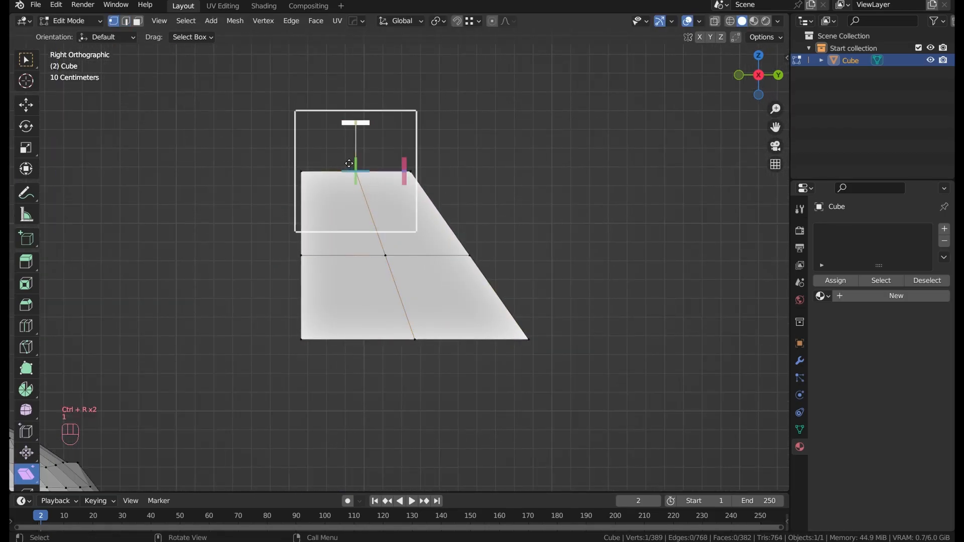
{"action": "key", "text": "g"}
{"action": "left_click", "coordinate": [348, 135]}
{"action": "key", "text": "w"}
{"action": "left_click", "coordinate": [304, 248]}
{"action": "key", "text": "g"}
{"action": "left_click", "coordinate": [262, 272]}
Move the face's bottom middle vertex inward and its right middle vertex outward
{"action": "left_click", "coordinate": [403, 335]}
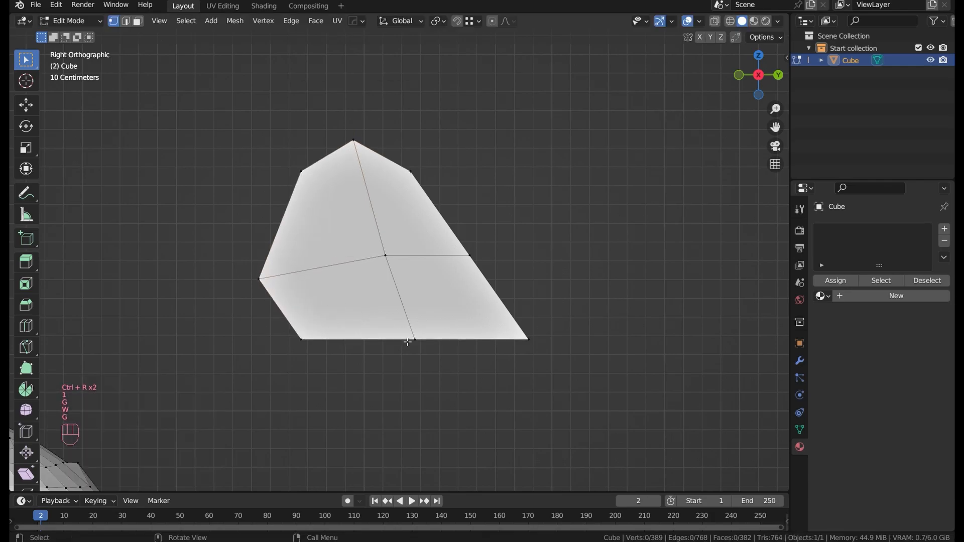
{"action": "left_click", "coordinate": [415, 341]}
{"action": "key", "text": "g"}
{"action": "left_click", "coordinate": [356, 308]}
{"action": "left_click", "coordinate": [470, 255]}
{"action": "key", "text": "g"}
{"action": "left_click", "coordinate": [533, 192]}
Select all four faces of the reshaped profile and duplicate them 4.2032 m along global X
{"action": "scroll", "coordinate": [533, 192], "scroll_direction": "down", "scroll_amount": 3}
{"action": "key", "text": "a"}
{"action": "left_click_drag", "start_coordinate": [306, 319], "coordinate": [551, 146]}
{"action": "key", "text": "3"}
{"action": "middle_click_drag", "start_coordinate": [551, 146], "coordinate": [493, 242]}
{"action": "key", "text": "shift+d"}
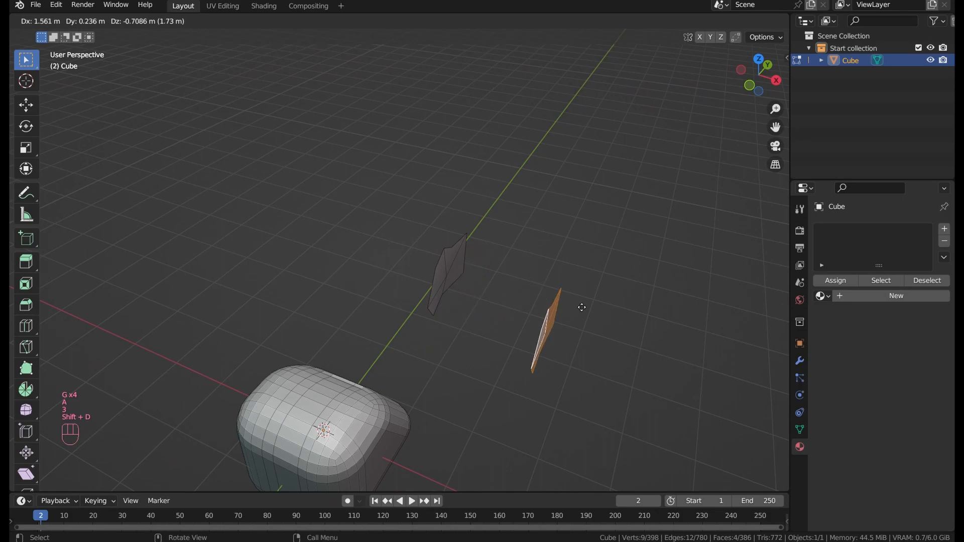
{"action": "key", "text": "x"}
{"action": "left_click", "coordinate": [723, 338]}
Tilt the duplicated profile in the front view and move it 0.4176 m in X and 1.5124 m in Z
{"action": "key", "text": "KP_1"}
{"action": "key", "text": "r"}
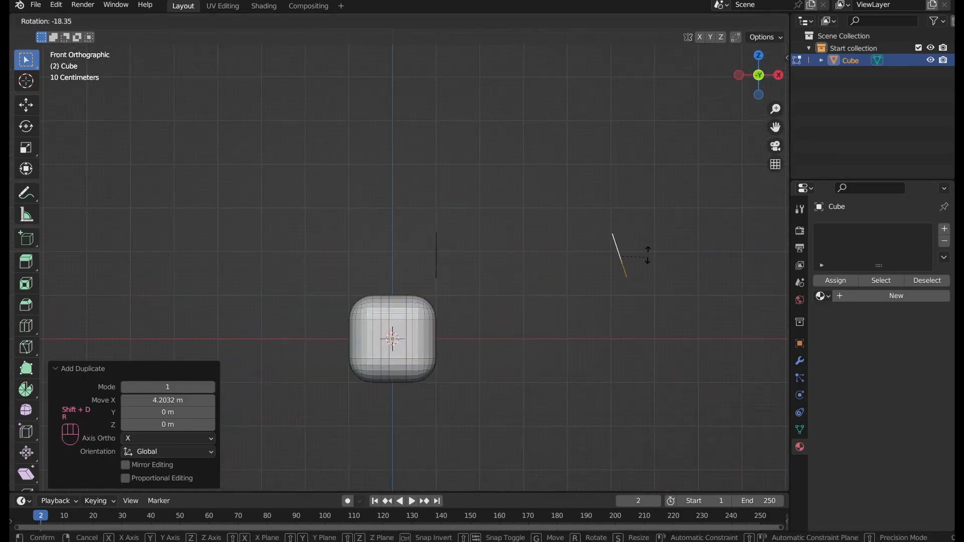
{"action": "left_click", "coordinate": [655, 240]}
{"action": "key", "text": "g"}
{"action": "left_click", "coordinate": [702, 189]}
{"action": "middle_click_drag", "start_coordinate": [702, 188], "coordinate": [398, 298]}
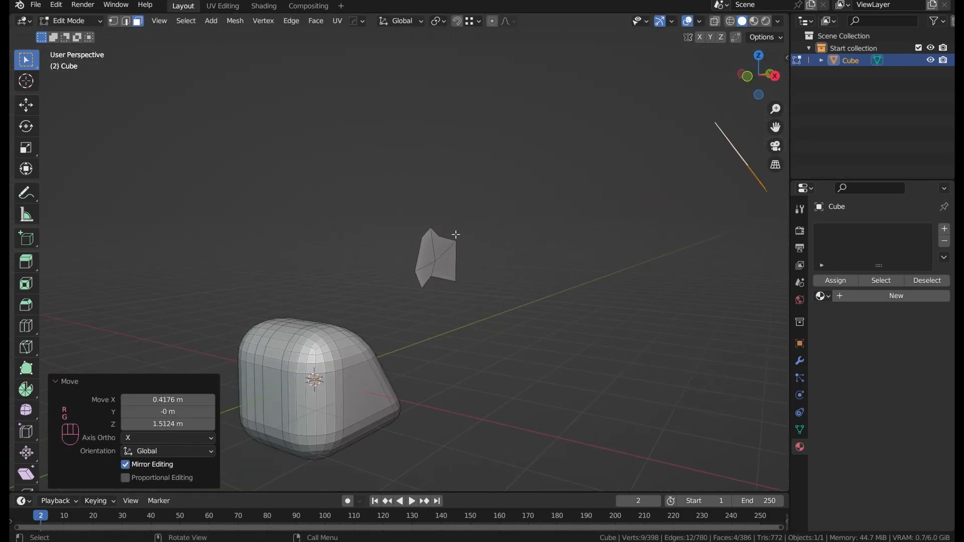
Select both profiles and connect them with Bridge Edge Loops
{"action": "left_click_drag", "start_coordinate": [397, 297], "coordinate": [532, 180], "text": "shift"}
{"action": "middle_click_drag", "start_coordinate": [532, 181], "coordinate": [442, 238]}
{"action": "scroll", "coordinate": [442, 237], "scroll_direction": "up", "scroll_amount": 3}
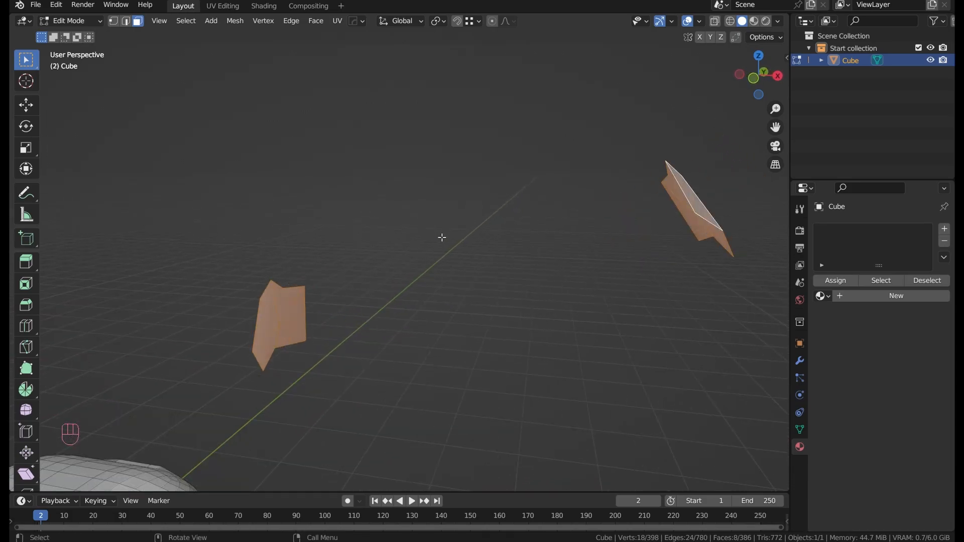
{"action": "key", "text": "F3"}
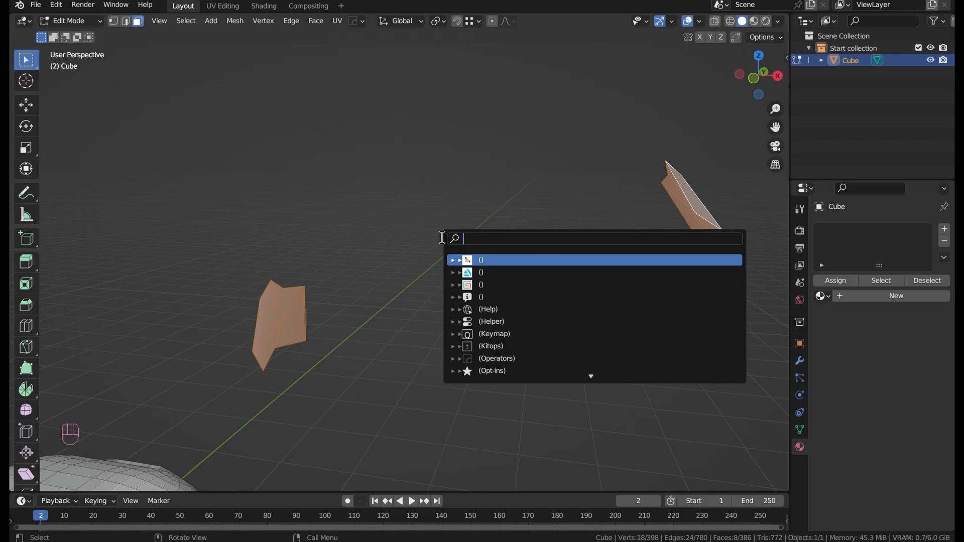
{"action": "type", "text": "bridge"}
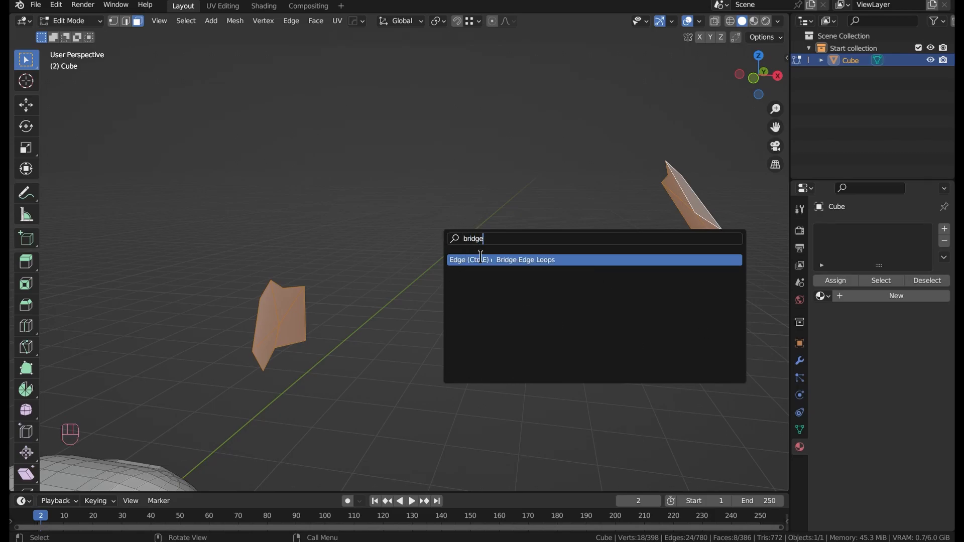
{"action": "key", "text": "Return"}
{"action": "key", "text": "ctrl+e"}
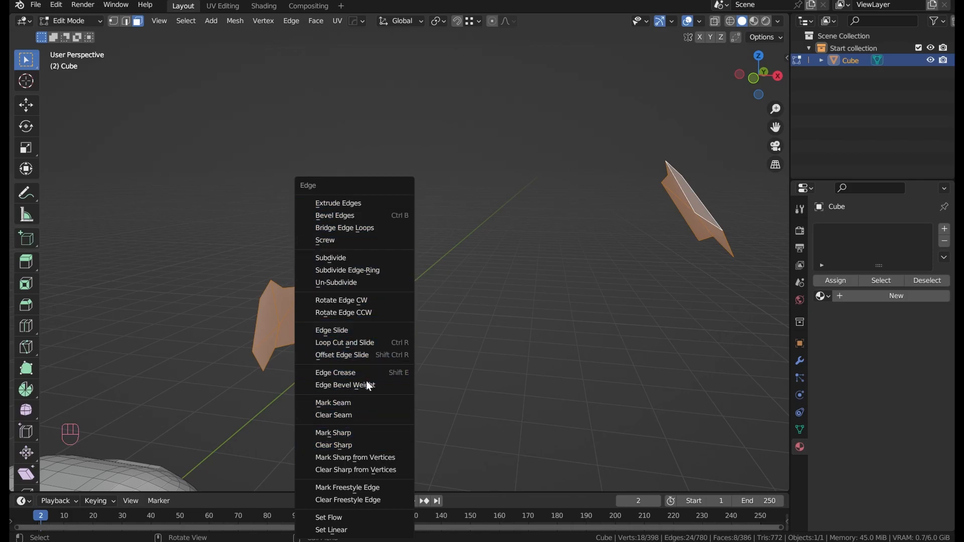
{"action": "left_click", "coordinate": [375, 228]}
{"action": "middle_click_drag", "start_coordinate": [339, 368], "coordinate": [391, 362]}
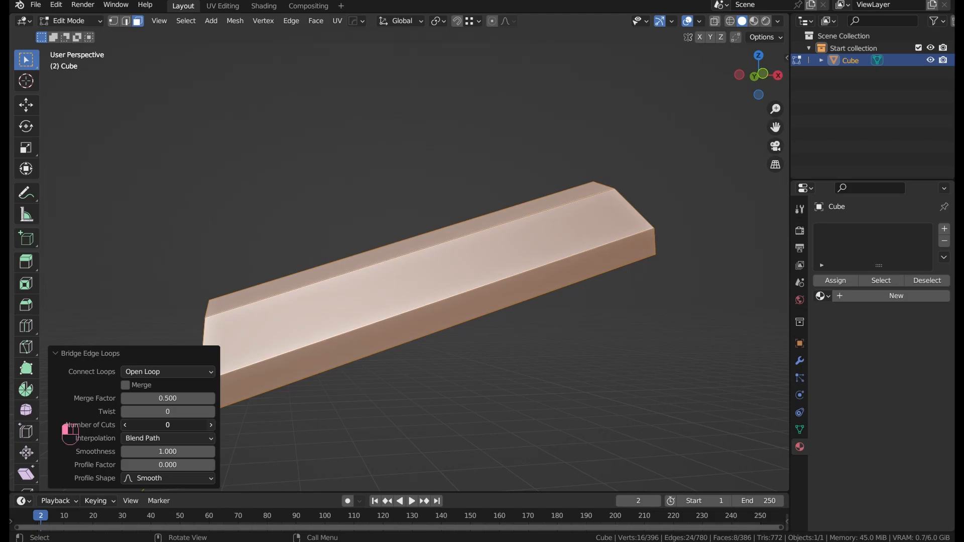
Set the bridge to 5 cuts with a smoothness of 1.000
{"action": "left_click", "coordinate": [212, 427]}
{"action": "left_click", "coordinate": [212, 430]}
{"action": "left_click", "coordinate": [212, 430]}
{"action": "left_click", "coordinate": [212, 430]}
{"action": "left_click", "coordinate": [212, 430]}
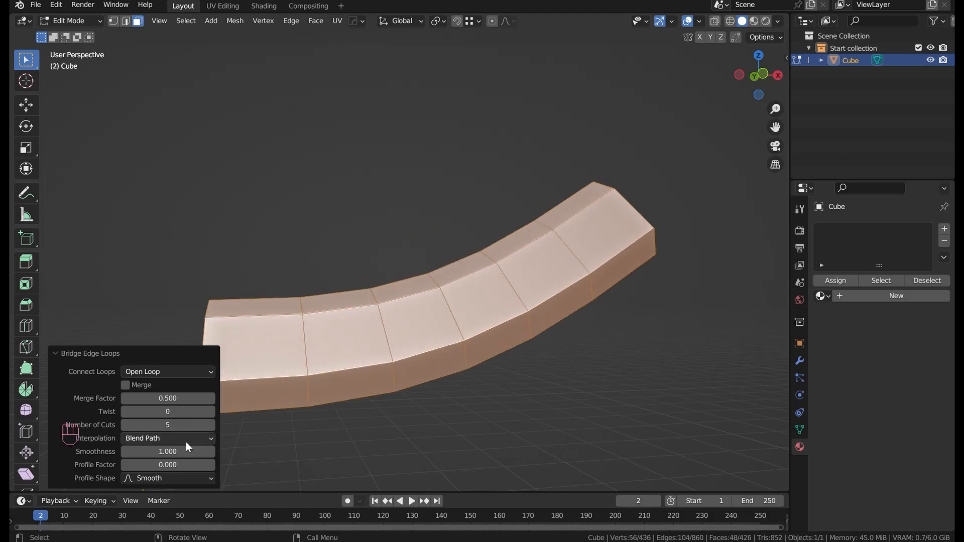
{"action": "mouse_move", "coordinate": [176, 452]}
{"action": "left_mouse_down"}
{"action": "mouse_move", "coordinate": [125, 451]}
{"action": "mouse_move", "coordinate": [210, 452]}
{"action": "mouse_move", "coordinate": [175, 451]}
{"action": "left_mouse_up"}
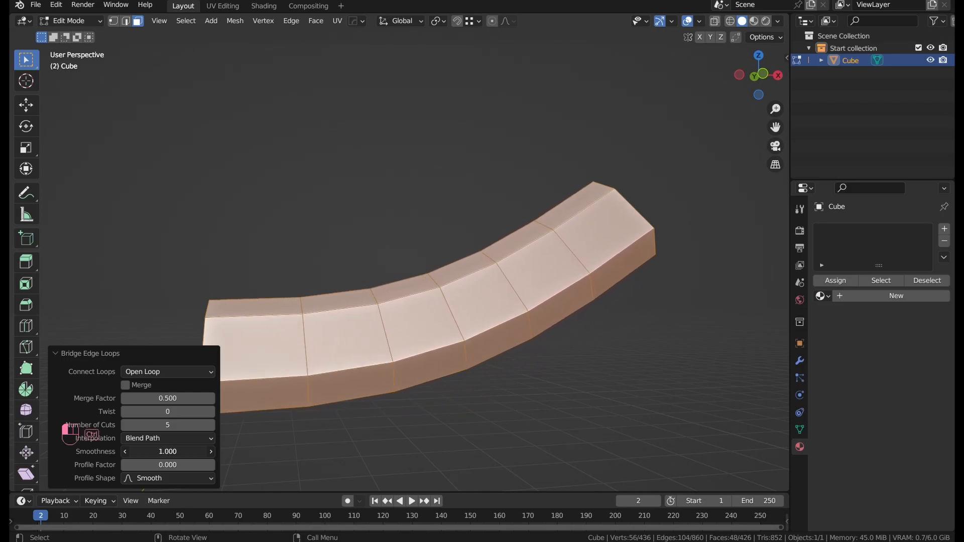
Add two evenly spaced loop cuts along the flat side of the curved bridge
{"action": "middle_click_drag", "start_coordinate": [410, 345], "coordinate": [525, 366]}
{"action": "scroll", "coordinate": [457, 362], "scroll_direction": "up", "scroll_amount": 6}
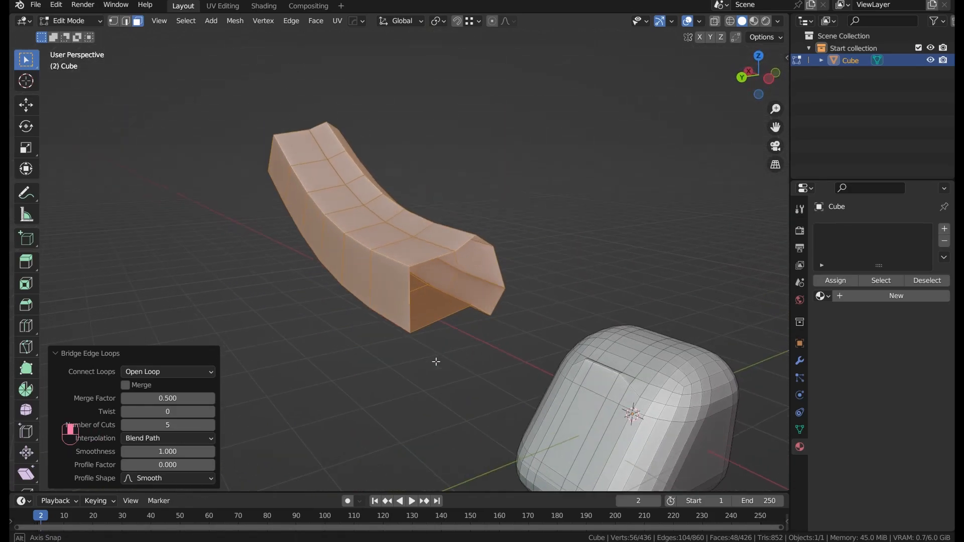
{"action": "scroll", "coordinate": [454, 359], "scroll_direction": "down", "scroll_amount": 2}
{"action": "key", "text": "ctrl+r"}
{"action": "scroll", "coordinate": [427, 296], "scroll_direction": "up", "scroll_amount": 1}
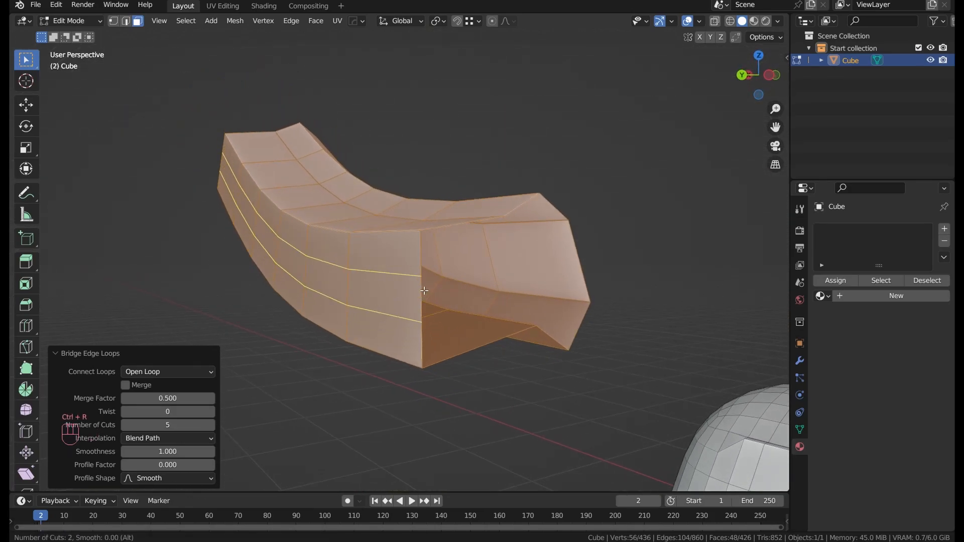
{"action": "left_click", "coordinate": [425, 291]}
{"action": "right_click", "coordinate": [425, 291]}
{"action": "middle_click_drag", "start_coordinate": [424, 291], "coordinate": [470, 298]}
{"action": "key", "text": "ctrl+r"}
{"action": "scroll", "coordinate": [338, 245], "scroll_direction": "up", "scroll_amount": 2}
{"action": "key", "text": "ctrl+r"}
{"action": "key", "text": "ctrl+z"}
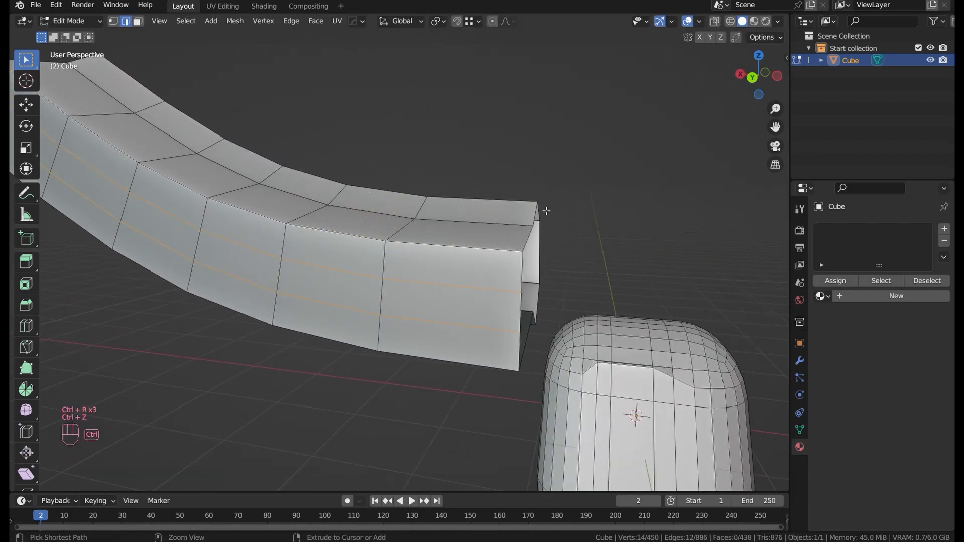
{"action": "key", "text": "a"}
{"action": "key", "text": "F3"}
{"action": "key", "text": "Escape"}
Delete the rounded cube body from the mesh, keeping only the curved bridge
{"action": "scroll", "coordinate": [502, 344], "scroll_direction": "down", "scroll_amount": 2}
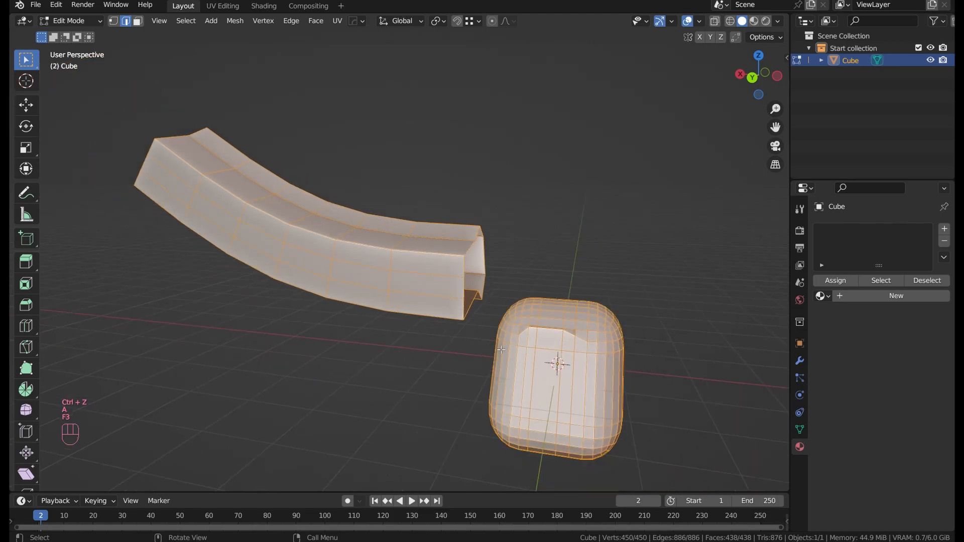
{"action": "left_click", "coordinate": [519, 360]}
{"action": "key", "text": "l"}
{"action": "key", "text": "l"}
{"action": "key", "text": "x"}
{"action": "left_click", "coordinate": [495, 333]}
Select the whole bridge and subdivide it with 2 cuts
{"action": "key", "text": "a"}
{"action": "scroll", "coordinate": [343, 258], "scroll_direction": "up", "scroll_amount": 3}
{"action": "key", "text": "F3"}
{"action": "right_click", "coordinate": [273, 209]}
{"action": "left_click", "coordinate": [231, 143]}
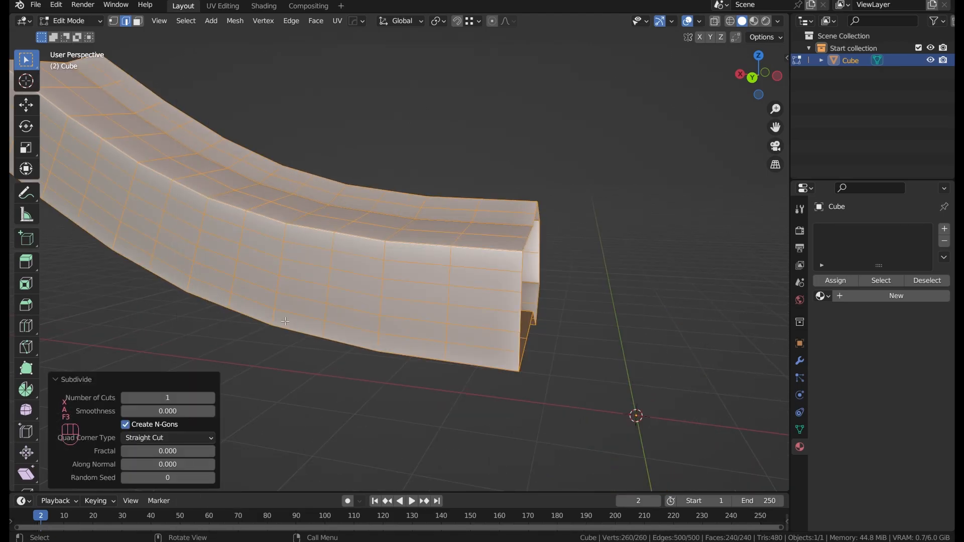
{"action": "left_click", "coordinate": [212, 398]}
{"action": "scroll", "coordinate": [424, 324], "scroll_direction": "up", "scroll_amount": 3}
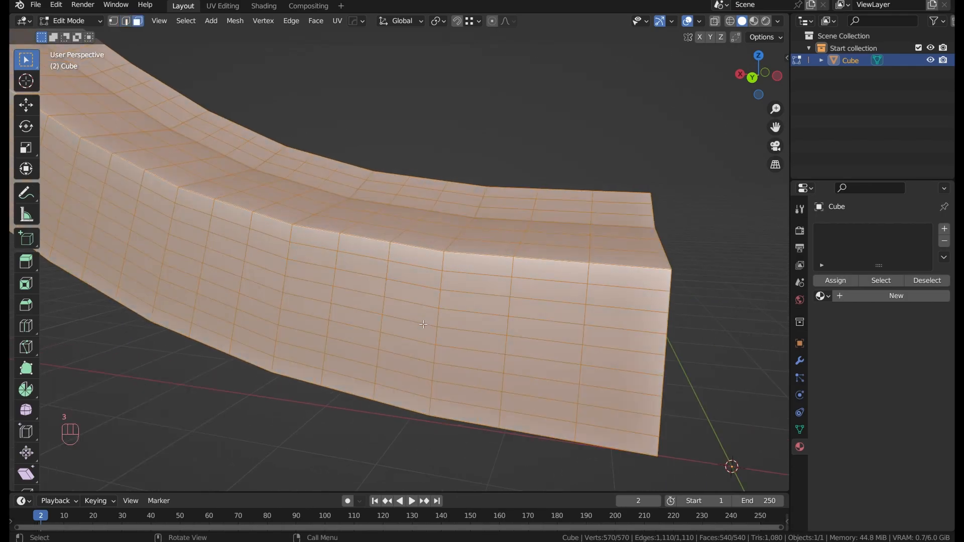
Delete a lengthwise face loop from the middle of the bridge's flat side
{"action": "left_click", "coordinate": [439, 333], "text": "alt"}
{"action": "key", "text": "x"}
{"action": "left_click", "coordinate": [430, 357]}
{"action": "middle_click_drag", "start_coordinate": [430, 358], "coordinate": [486, 346]}
In edge select mode, fill the first face at the gap's open end between its two opposite edges
{"action": "key", "text": "2"}
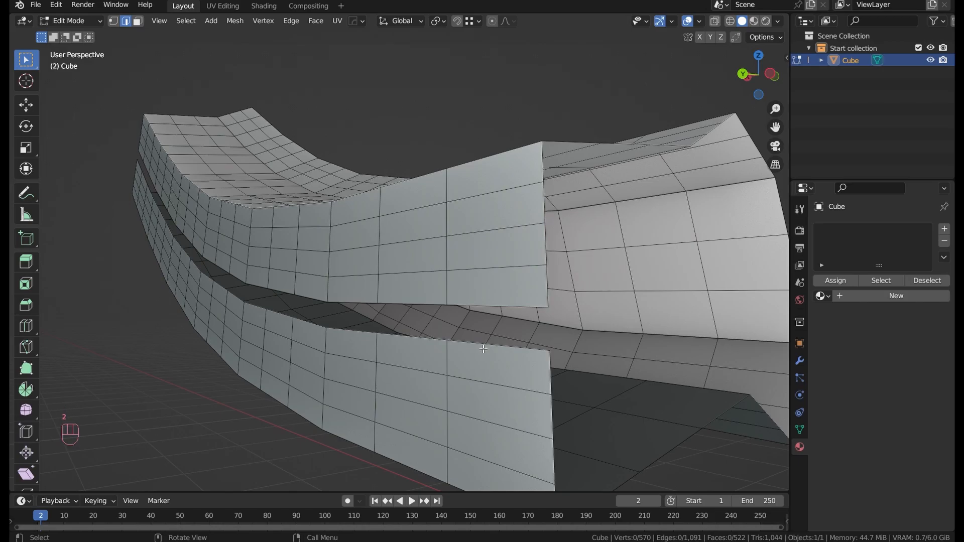
{"action": "left_click", "coordinate": [486, 285], "text": "shift"}
{"action": "left_click", "coordinate": [484, 301]}
{"action": "left_click", "coordinate": [477, 344], "text": "shift"}
{"action": "key", "text": "f"}
Fill the next three faces along the gap, each from its own pair of opposite edges
{"action": "left_click", "coordinate": [424, 337]}
{"action": "left_click", "coordinate": [417, 301], "text": "shift"}
{"action": "key", "text": "f"}
{"action": "left_click", "coordinate": [354, 333]}
{"action": "left_click", "coordinate": [353, 300], "text": "shift"}
{"action": "key", "text": "f"}
{"action": "middle_click_drag", "start_coordinate": [354, 300], "coordinate": [374, 370]}
{"action": "left_click", "coordinate": [374, 371]}
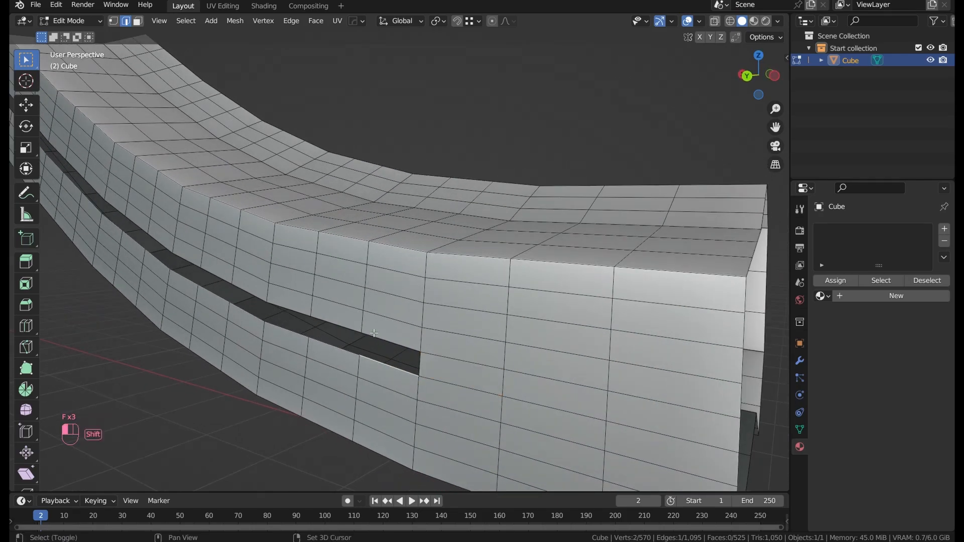
{"action": "left_click", "coordinate": [374, 334], "text": "shift"}
{"action": "key", "text": "f"}
{"action": "scroll", "coordinate": [374, 334], "scroll_direction": "down", "scroll_amount": 4}
Undo the last three face fills in the gap, keeping only the first one at the bridge's end
{"action": "key", "text": "ctrl+z"}
{"action": "key", "text": "ctrl+z"}
{"action": "key", "text": "ctrl+z"}
{"action": "key", "text": "ctrl+z"}
{"action": "key", "text": "ctrl+z"}
{"action": "key", "text": "ctrl+z"}
{"action": "key", "text": "ctrl+z"}
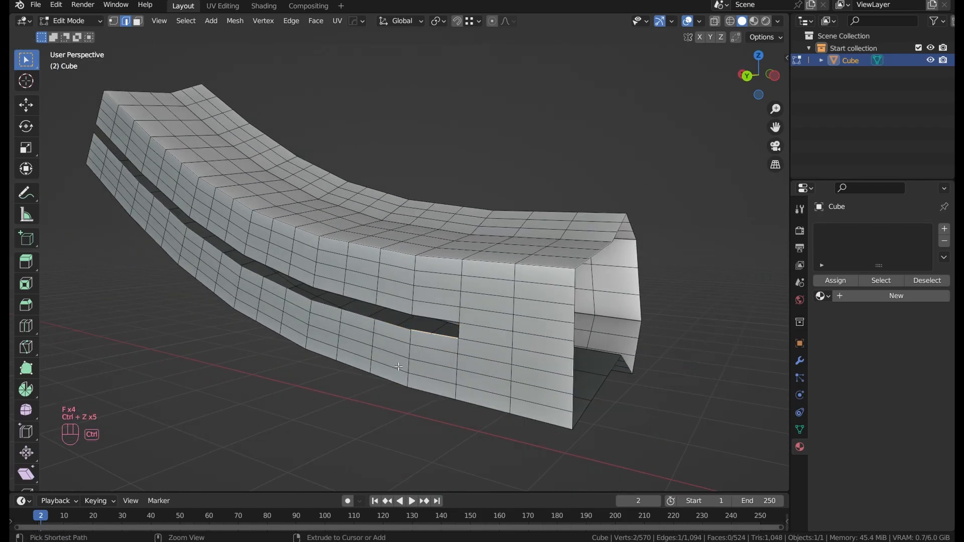
Select the short edge of the filled face bordering the gap and fill successive faces from it along the gap
{"action": "middle_click_drag", "start_coordinate": [405, 367], "coordinate": [365, 353], "text": "shift"}
{"action": "scroll", "coordinate": [364, 353], "scroll_direction": "up", "scroll_amount": 1}
{"action": "left_click", "coordinate": [553, 409]}
{"action": "scroll", "coordinate": [560, 417], "scroll_direction": "up", "scroll_amount": 1}
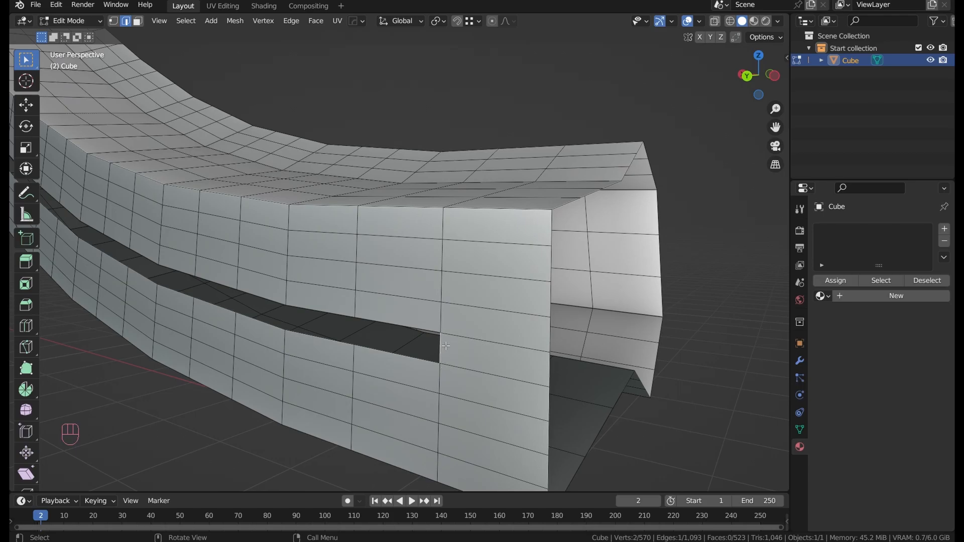
{"action": "middle_click_drag", "start_coordinate": [456, 350], "coordinate": [482, 350]}
{"action": "key", "text": "f"}
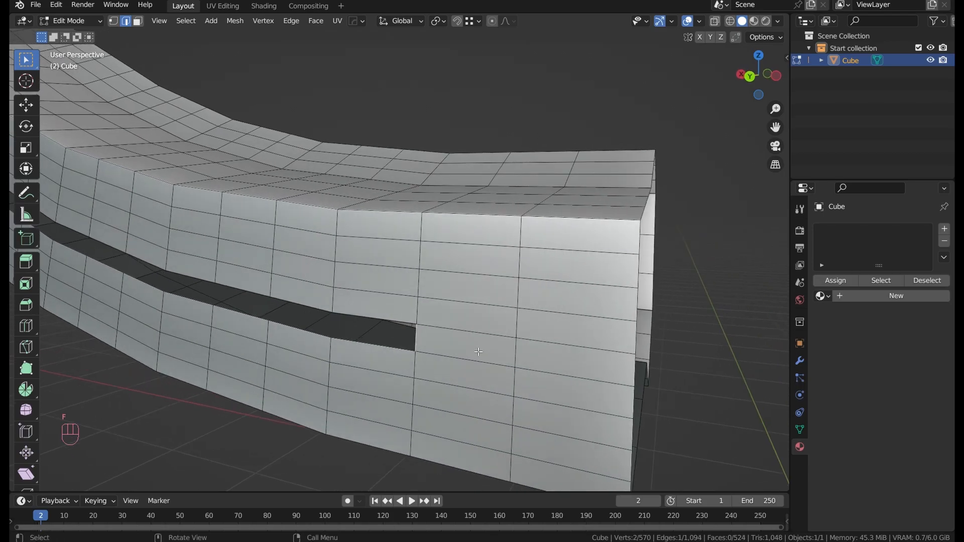
{"action": "key", "text": "f"}
{"action": "key", "text": "f"}
{"action": "key", "text": "f"}
{"action": "key", "text": "f"}
{"action": "key", "text": "f"}
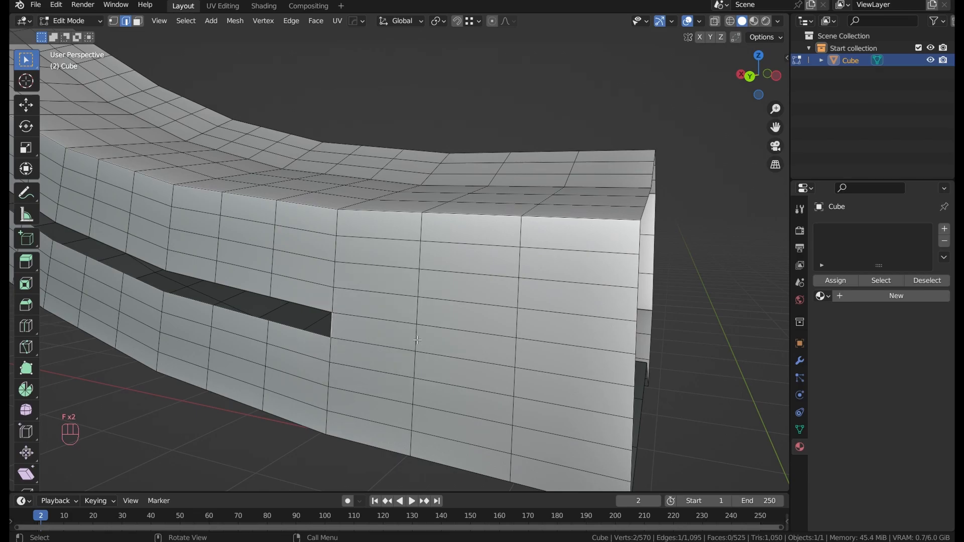
Continue filling consecutive faces along the remaining stretch of the gap toward the bridge's far end
{"action": "scroll", "coordinate": [386, 353], "scroll_direction": "down", "scroll_amount": 3}
{"action": "middle_click_drag", "start_coordinate": [386, 353], "coordinate": [537, 430]}
{"action": "scroll", "coordinate": [401, 356], "scroll_direction": "down", "scroll_amount": 2}
{"action": "scroll", "coordinate": [502, 406], "scroll_direction": "up", "scroll_amount": 2}
{"action": "middle_click_drag", "start_coordinate": [372, 332], "coordinate": [407, 329]}
{"action": "key", "text": "f"}
{"action": "key", "text": "f"}
{"action": "key", "text": "f"}
{"action": "key", "text": "f"}
{"action": "key", "text": "f"}
{"action": "key", "text": "f"}
Return to Object Mode and delete the curved bridge object
{"action": "key", "text": "Tab"}
{"action": "key", "text": "x"}
{"action": "left_click", "coordinate": [411, 276]}
Add a mesh circle at the world origin
{"action": "key", "text": "shift+a"}
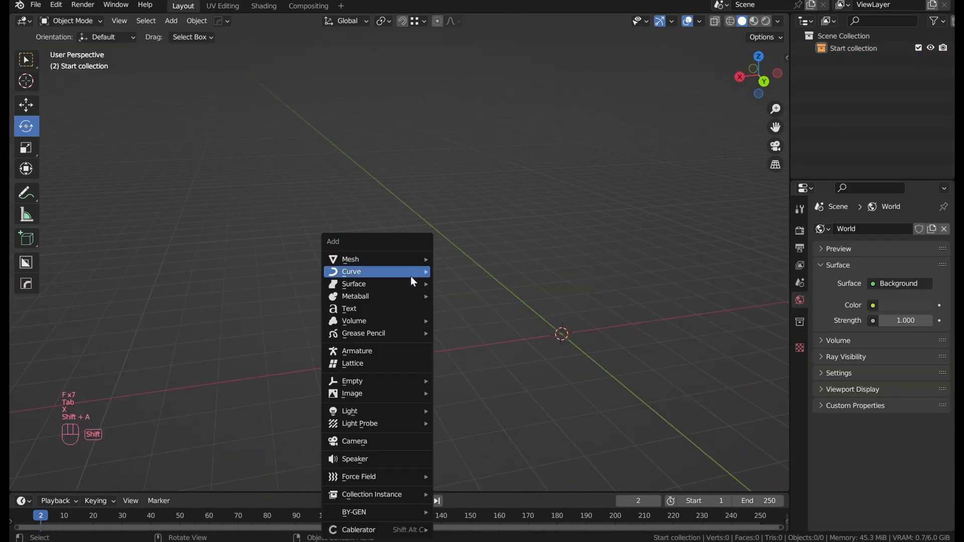
{"action": "mouse_move", "coordinate": [417, 261]}
{"action": "left_click", "coordinate": [461, 296]}
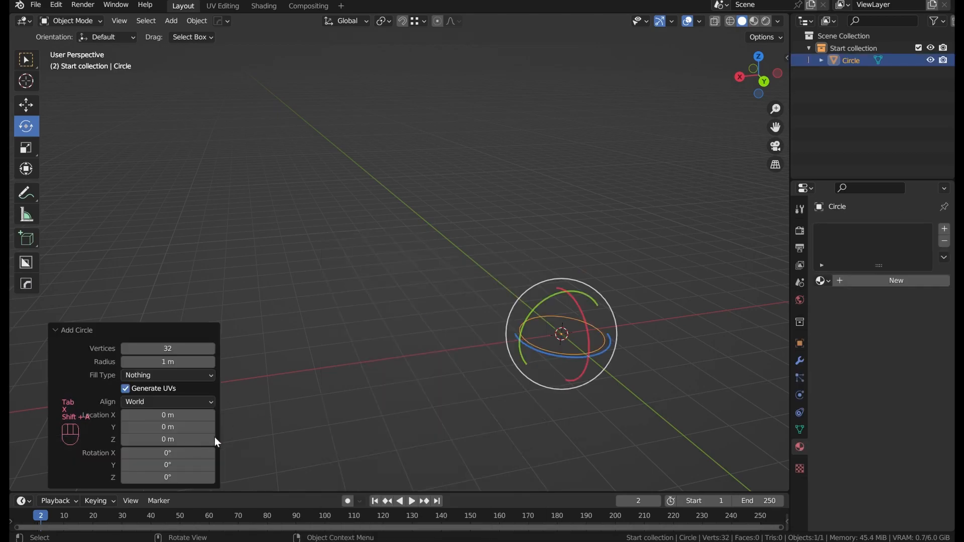
Set the new circle's vertex count to 128
{"action": "left_click", "coordinate": [171, 349]}
{"action": "key", "text": "Return"}
{"action": "key", "text": "shift+f"}
{"action": "left_click", "coordinate": [515, 330]}
Duplicate the circle's vertices in Edit Mode and move the copy upward along Z
{"action": "key", "text": "Tab"}
{"action": "middle_click_drag", "start_coordinate": [517, 315], "coordinate": [517, 272]}
{"action": "key", "text": "1"}
{"action": "scroll", "coordinate": [494, 318], "scroll_direction": "up", "scroll_amount": 2}
{"action": "key", "text": "shift+d"}
{"action": "key", "text": "z"}
{"action": "left_click", "coordinate": [496, 262]}
Fill the gap between the lower and upper circles with faces all the way around, starting from two matching edges
{"action": "key", "text": "2"}
{"action": "middle_click_drag", "start_coordinate": [393, 327], "coordinate": [406, 355]}
{"action": "left_click", "coordinate": [398, 411]}
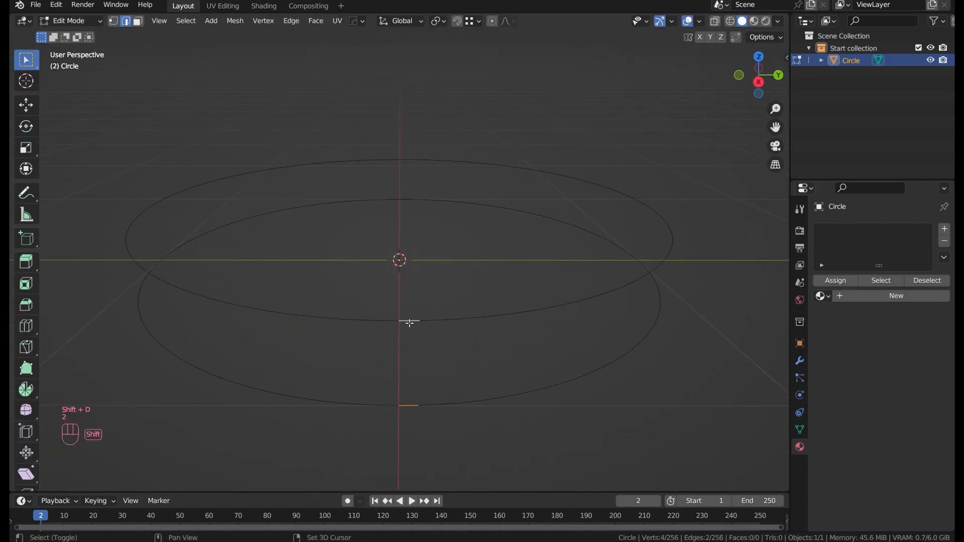
{"action": "key", "text": "f"}
{"action": "key", "text": "f"}
{"action": "key", "text": "f"}
{"action": "key", "text": "f"}
{"action": "key", "text": "f"}
{"action": "key", "text": "f"}
{"action": "key", "text": "f"}
{"action": "key", "text": "f"}
{"action": "key", "text": "f"}
{"action": "key", "text": "f"}
{"action": "key", "text": "f"}
{"action": "key", "text": "f"}
{"action": "key", "text": "f"}
{"action": "key", "text": "f"}
{"action": "key", "text": "f"}
{"action": "key", "text": "f"}
{"action": "key", "text": "f"}
{"action": "key", "text": "f"}
{"action": "key", "text": "f"}
{"action": "key", "text": "f"}
{"action": "key", "text": "f"}
{"action": "key", "text": "f"}
{"action": "key", "text": "f"}
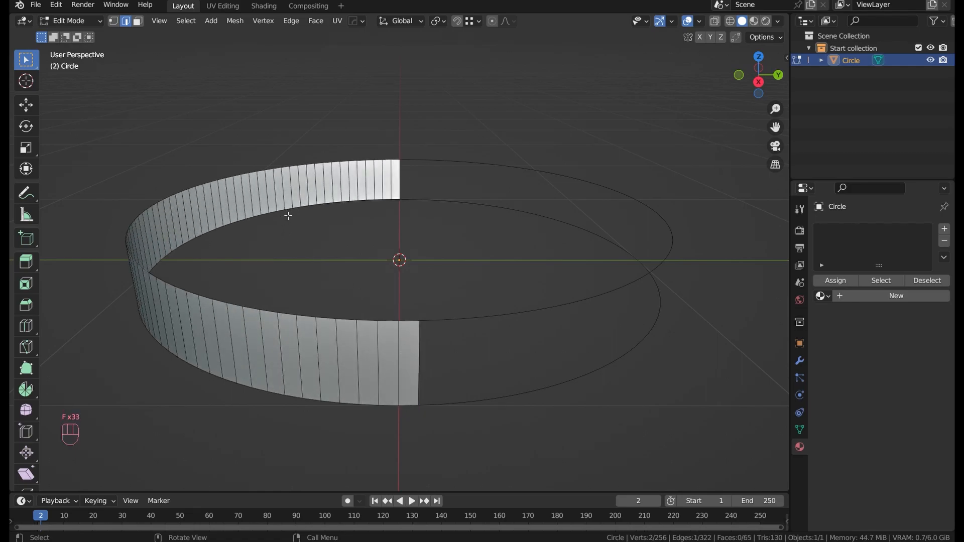
{"action": "key", "text": "f"}
{"action": "key", "text": "f"}
{"action": "key", "text": "f"}
{"action": "key", "text": "f"}
{"action": "key", "text": "f"}
{"action": "key", "text": "f"}
{"action": "key", "text": "f"}
{"action": "key", "text": "f"}
{"action": "key", "text": "f"}
{"action": "key", "text": "f"}
{"action": "key", "text": "f"}
{"action": "key", "text": "f"}
{"action": "key", "text": "f"}
{"action": "key", "text": "f"}
{"action": "key", "text": "f"}
{"action": "key", "text": "f"}
{"action": "key", "text": "f"}
{"action": "key", "text": "f"}
{"action": "key", "text": "f"}
{"action": "key", "text": "f"}
{"action": "key", "text": "f"}
{"action": "key", "text": "f"}
{"action": "key", "text": "f"}
{"action": "key", "text": "f"}
{"action": "key", "text": "f"}
{"action": "key", "text": "f"}
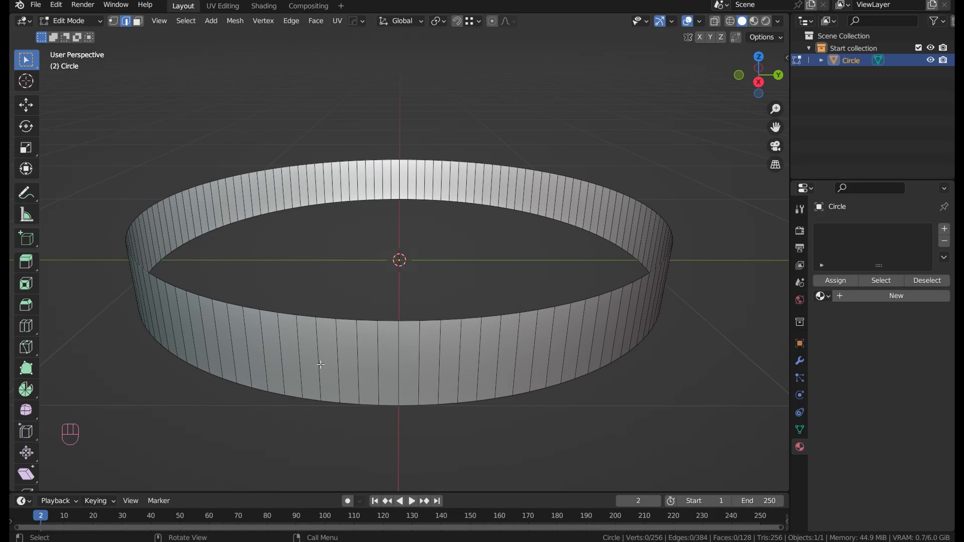
Return to Object Mode and delete the circle object
{"action": "key", "text": "Tab"}
{"action": "key", "text": "x"}
{"action": "left_click", "coordinate": [377, 378]}
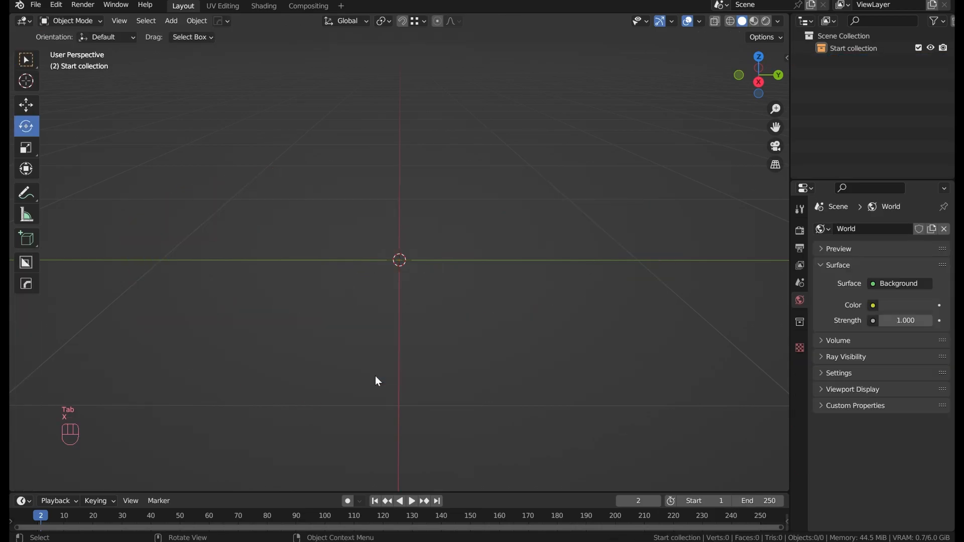
Add a 2 m mesh cube at the world origin
{"action": "key", "text": "shift+a"}
{"action": "mouse_move", "coordinate": [359, 260]}
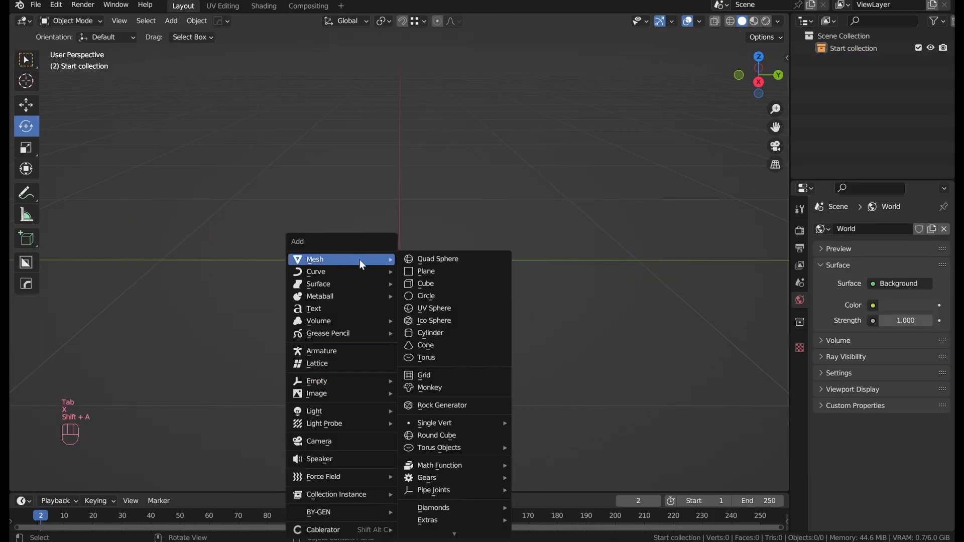
{"action": "left_click", "coordinate": [438, 287]}
{"action": "scroll", "coordinate": [438, 287], "scroll_direction": "down", "scroll_amount": 5}
{"action": "middle_click_drag", "start_coordinate": [439, 323], "coordinate": [526, 331]}
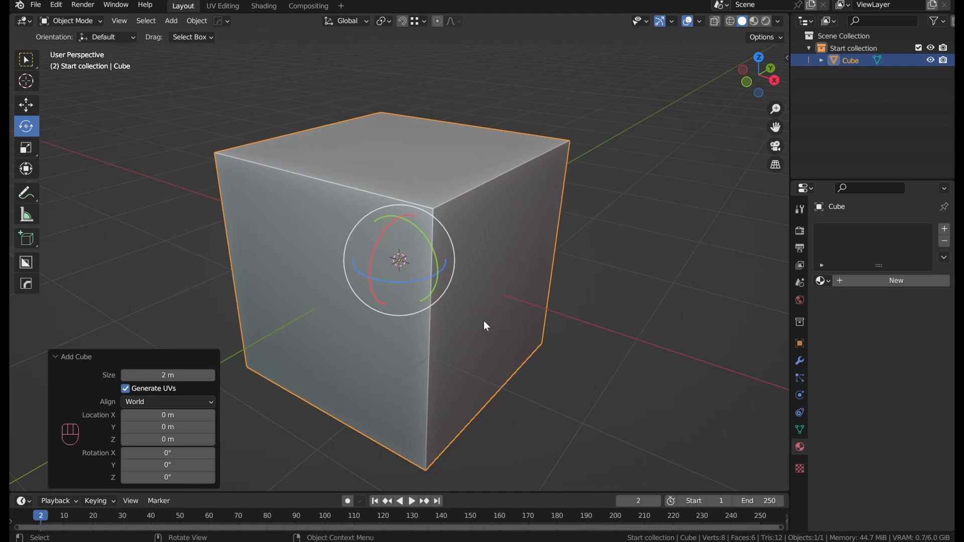
Stretch the cube along Z in Object Mode into a tall column
{"action": "key", "text": "e"}
{"action": "key", "text": "w"}
{"action": "key", "text": "s"}
{"action": "left_click_drag", "start_coordinate": [399, 219], "coordinate": [392, 128]}
Bevel all the stretched cube's edges in Edit Mode with 6 segments, about 0.19 m wide
{"action": "key", "text": "Tab"}
{"action": "scroll", "coordinate": [564, 200], "scroll_direction": "up", "scroll_amount": 2}
{"action": "key", "text": "ctrl+b"}
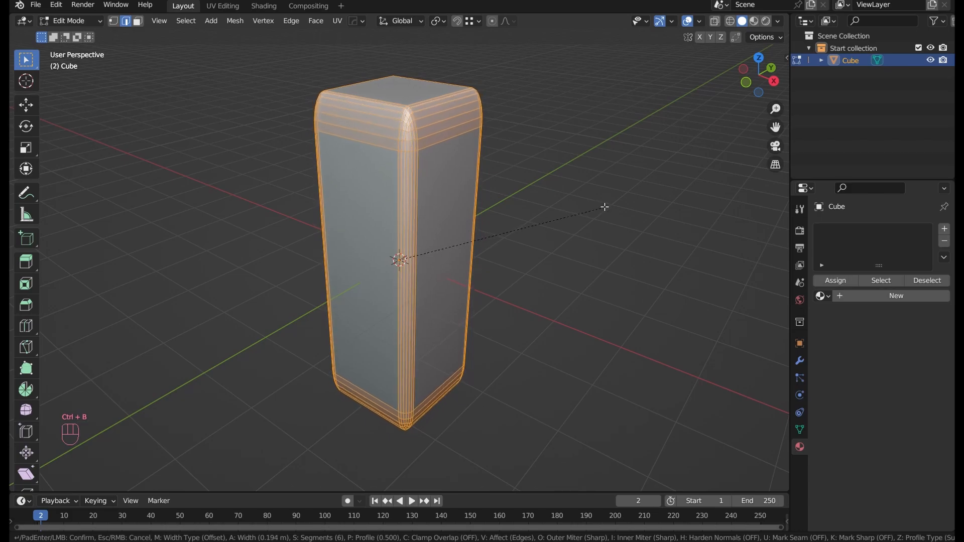
{"action": "left_click", "coordinate": [605, 207]}
{"action": "scroll", "coordinate": [424, 202], "scroll_direction": "up", "scroll_amount": 4}
{"action": "middle_click_drag", "start_coordinate": [424, 202], "coordinate": [402, 291], "text": "shift"}
{"action": "scroll", "coordinate": [441, 262], "scroll_direction": "up", "scroll_amount": 1}
Undo the bevel and the Object Mode stretch of the cube
{"action": "key", "text": "ctrl+z"}
{"action": "scroll", "coordinate": [486, 310], "scroll_direction": "down", "scroll_amount": 5}
{"action": "key", "text": "ctrl+z"}
{"action": "key", "text": "ctrl+z"}
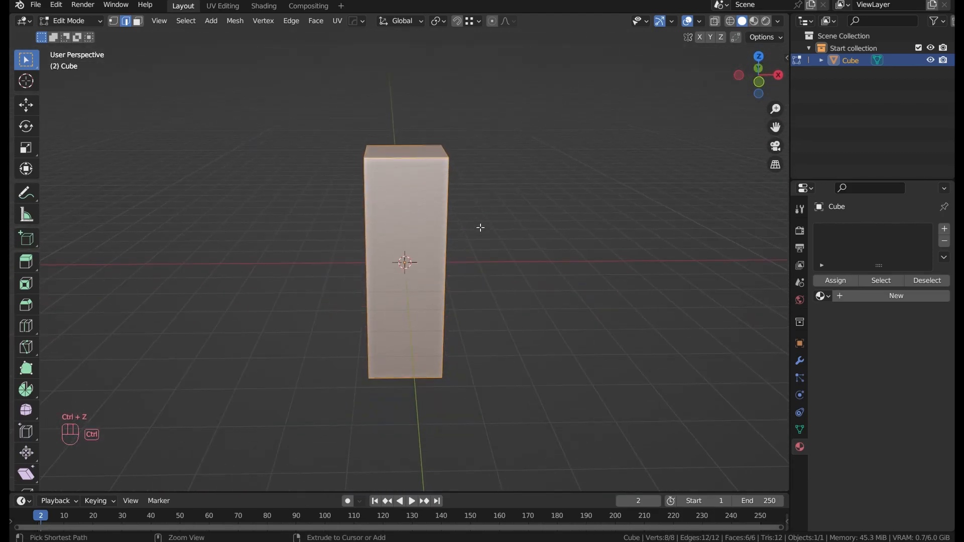
Scale the cube's geometry by 3 along Z in Edit Mode
{"action": "key", "text": "Tab"}
{"action": "key", "text": "s"}
{"action": "key", "text": "z"}
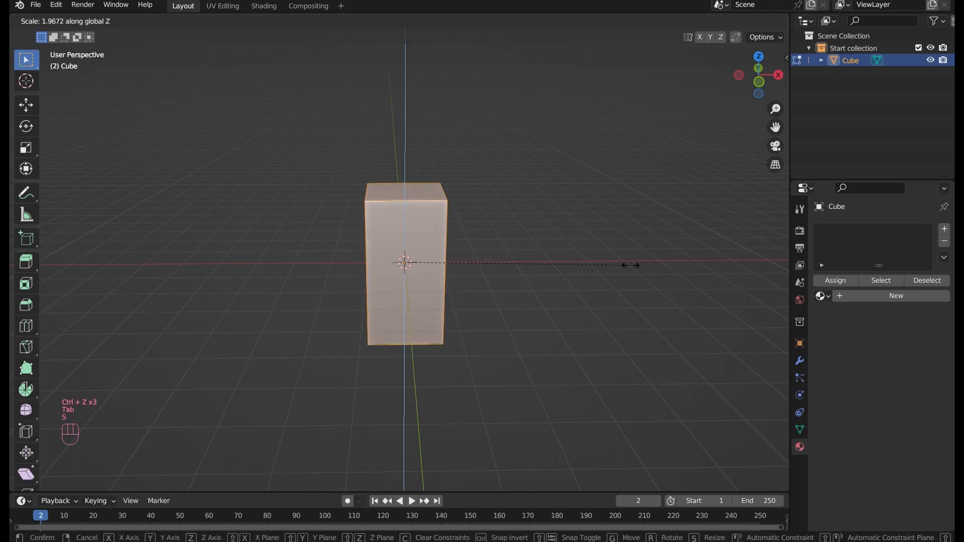
{"action": "key", "text": "3"}
{"action": "key", "text": "Return"}
{"action": "middle_click_drag", "start_coordinate": [521, 239], "coordinate": [560, 243]}
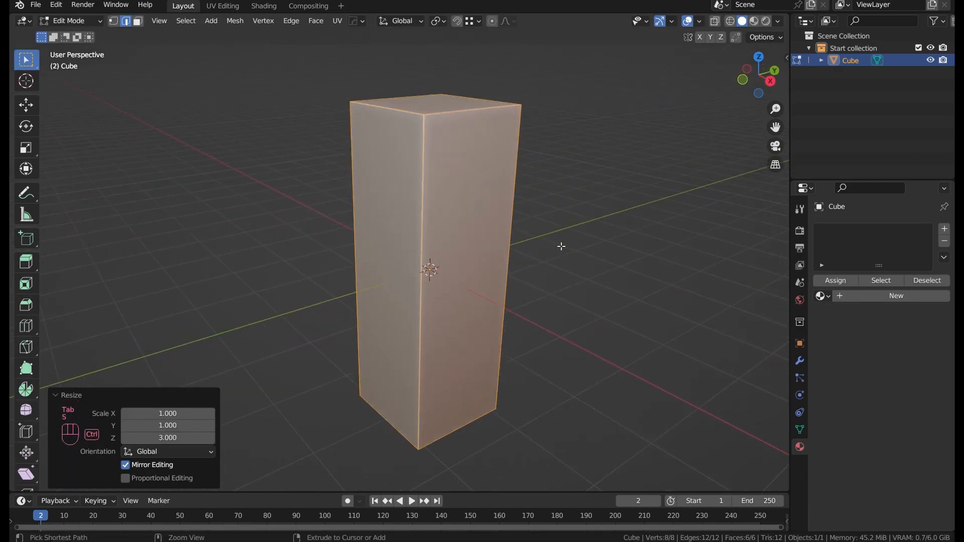
Bevel all edges of the column with 6 segments, about 0.41 m wide
{"action": "key", "text": "ctrl+b"}
{"action": "scroll", "coordinate": [596, 248], "scroll_direction": "up", "scroll_amount": 5}
{"action": "left_click", "coordinate": [508, 236]}
{"action": "scroll", "coordinate": [403, 175], "scroll_direction": "up", "scroll_amount": 3}
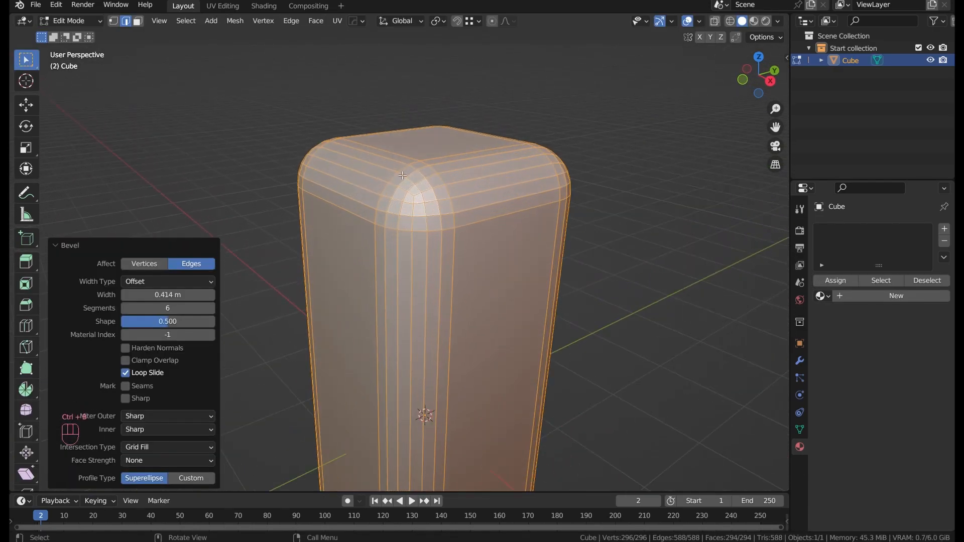
Undo the bevel and the Edit Mode scaling of the cube
{"action": "key", "text": "ctrl+z"}
{"action": "scroll", "coordinate": [414, 176], "scroll_direction": "down", "scroll_amount": 4}
{"action": "key", "text": "ctrl+z"}
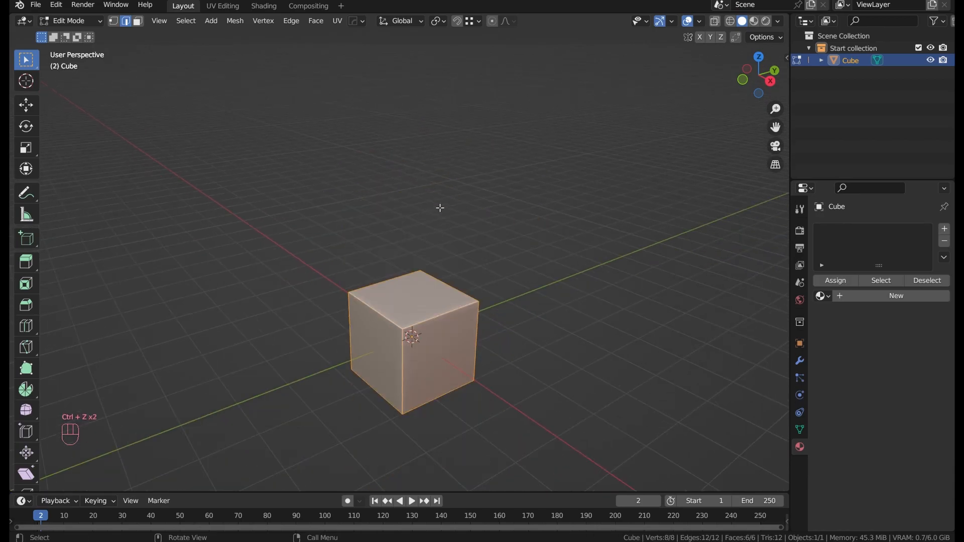
Scale the cube to 3 along Z in Object Mode
{"action": "key", "text": "Tab"}
{"action": "key", "text": "s"}
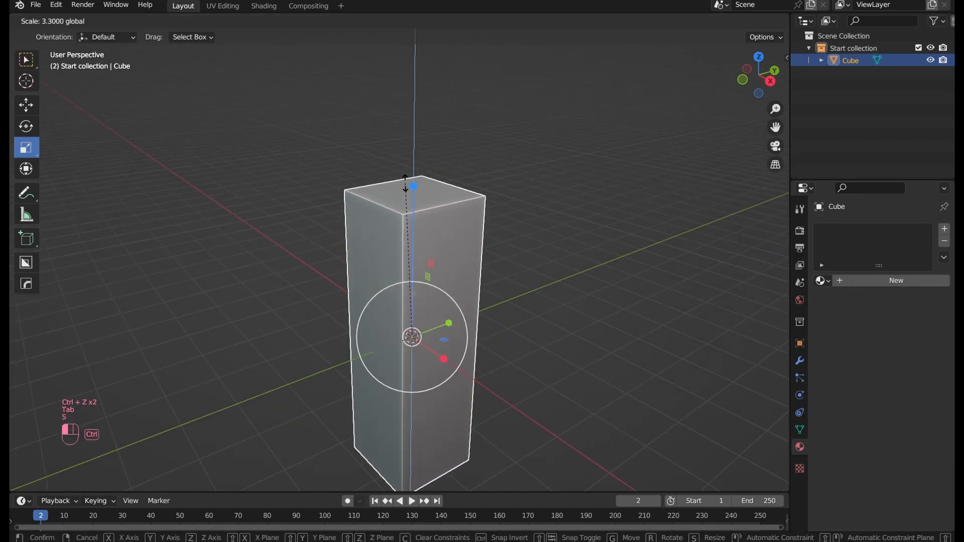
{"action": "left_click", "coordinate": [450, 207]}
{"action": "key", "text": "shift+f"}
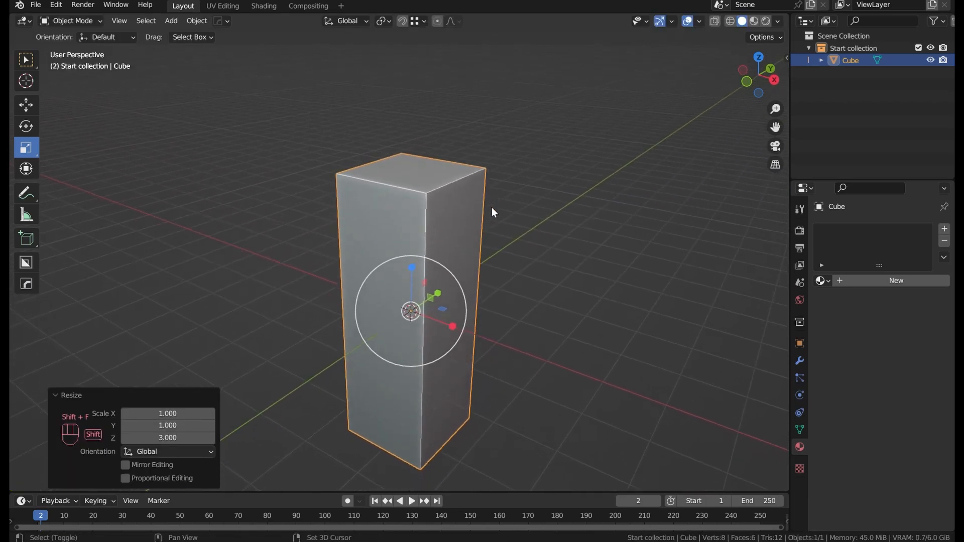
Try a 6-segment bevel about 0.28 m wide on all edges without applying the scale, and undo it
{"action": "key", "text": "Tab"}
{"action": "key", "text": "ctrl+b"}
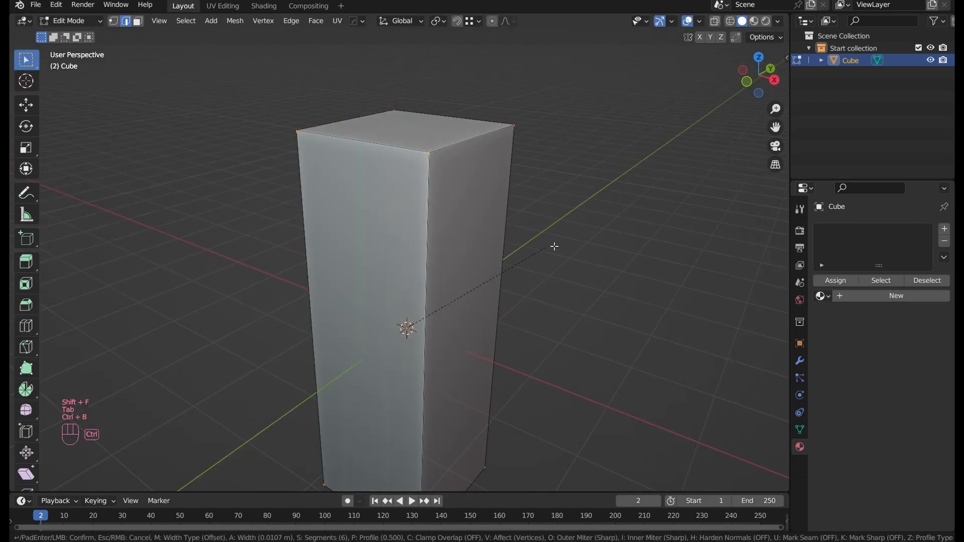
{"action": "key", "text": "ctrl+z"}
{"action": "key", "text": "ctrl+b"}
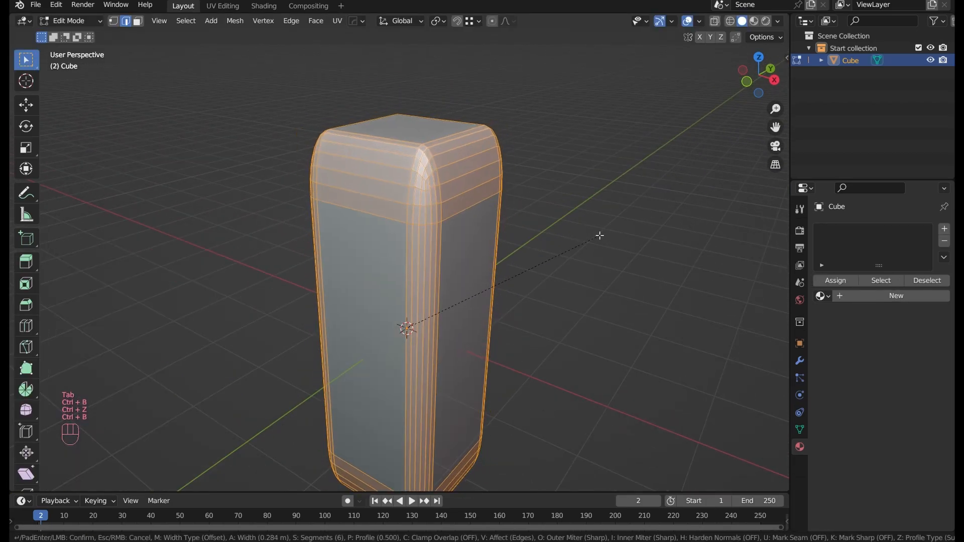
{"action": "left_click", "coordinate": [599, 236]}
{"action": "key", "text": "ctrl+z"}
{"action": "key", "text": "Tab"}
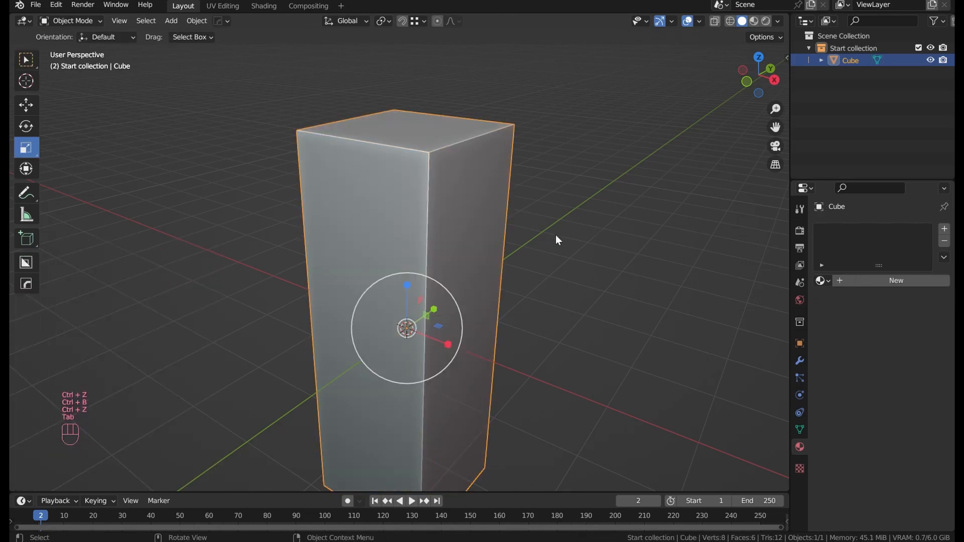
Search for "apply scale" and apply only the Scale transform to the cube
{"action": "key", "text": "F3"}
{"action": "type", "text": "apply scale"}
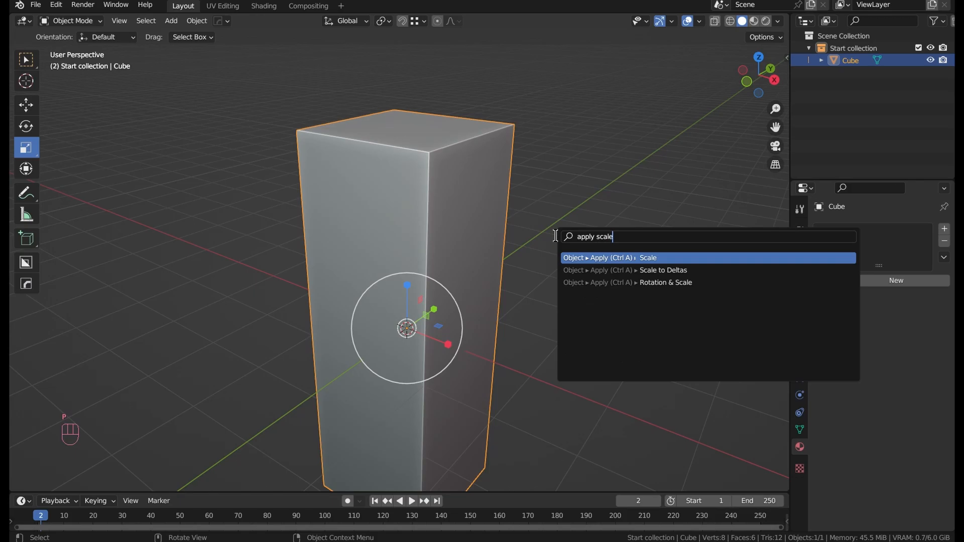
{"action": "key", "text": "Down"}
{"action": "key", "text": "Down"}
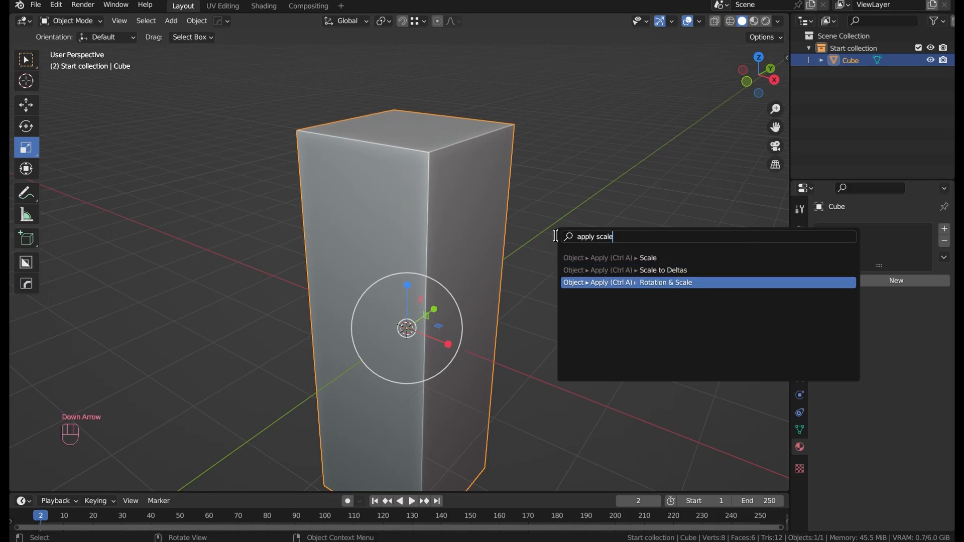
{"action": "key", "text": "Up"}
{"action": "key", "text": "Up"}
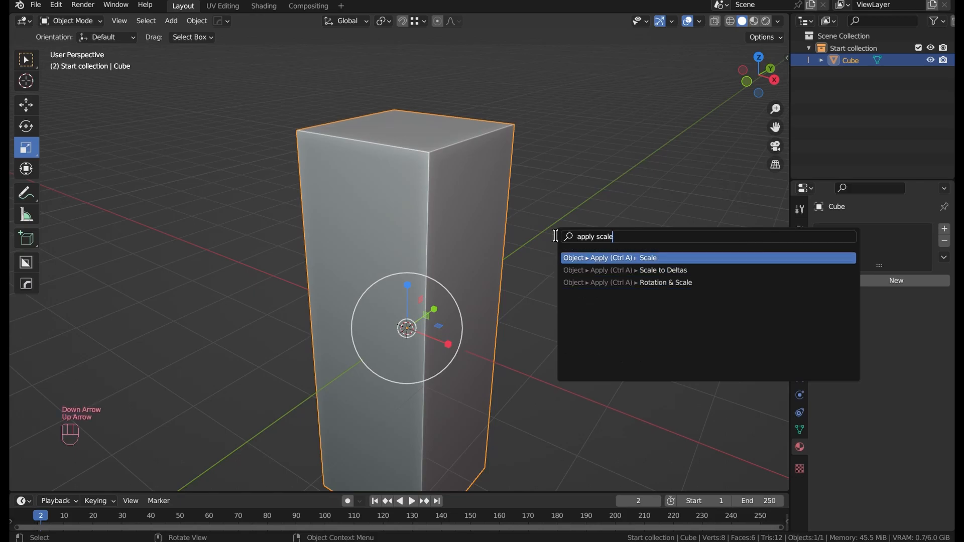
{"action": "key", "text": "Return"}
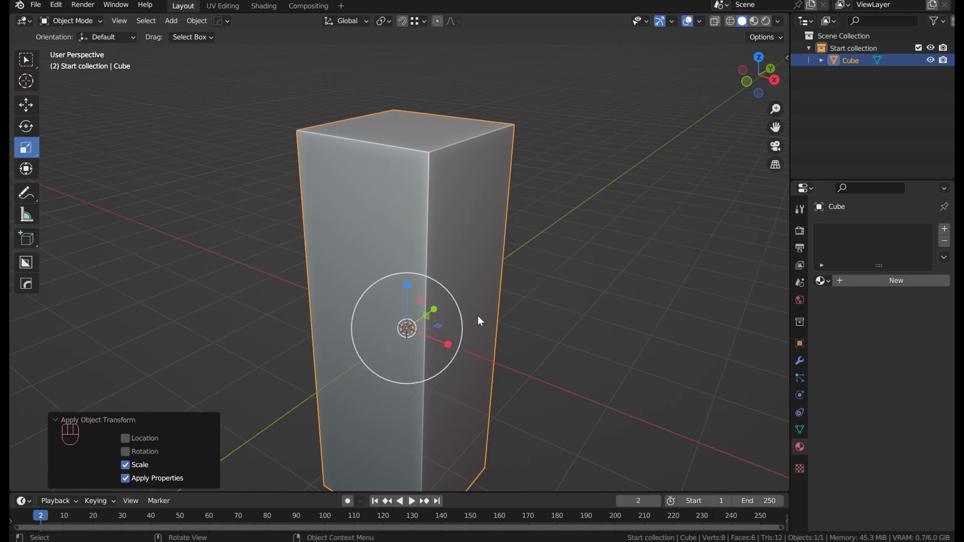
Bevel all edges of the cube with its scale applied, using 6 segments and a width of about 0.24 m
{"action": "key", "text": "Tab"}
{"action": "key", "text": "ctrl+b"}
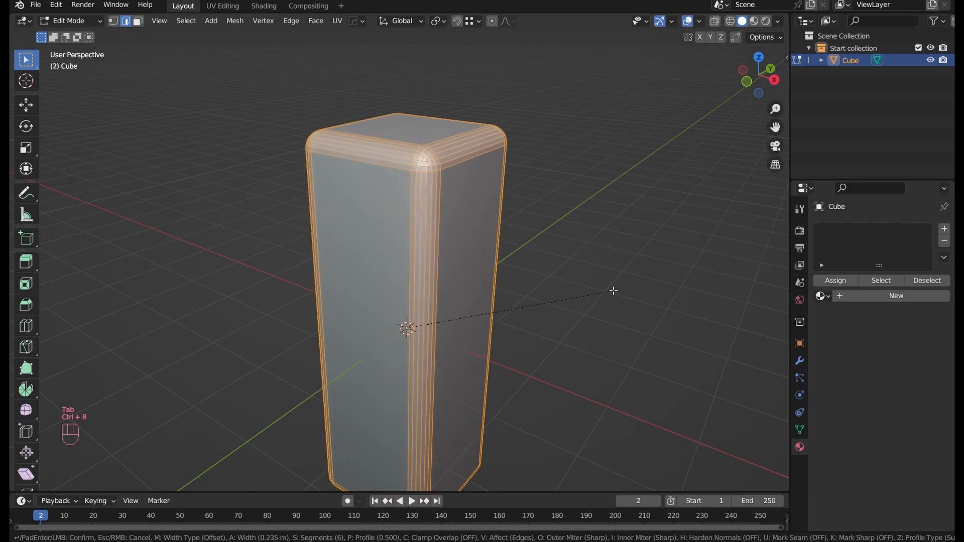
{"action": "left_click", "coordinate": [623, 291]}
Undo the bevel and the applied scale, and clear the cube's object scale
{"action": "key", "text": "Tab"}
{"action": "key", "text": "ctrl+z"}
{"action": "key", "text": "ctrl+z"}
{"action": "key", "text": "ctrl+z"}
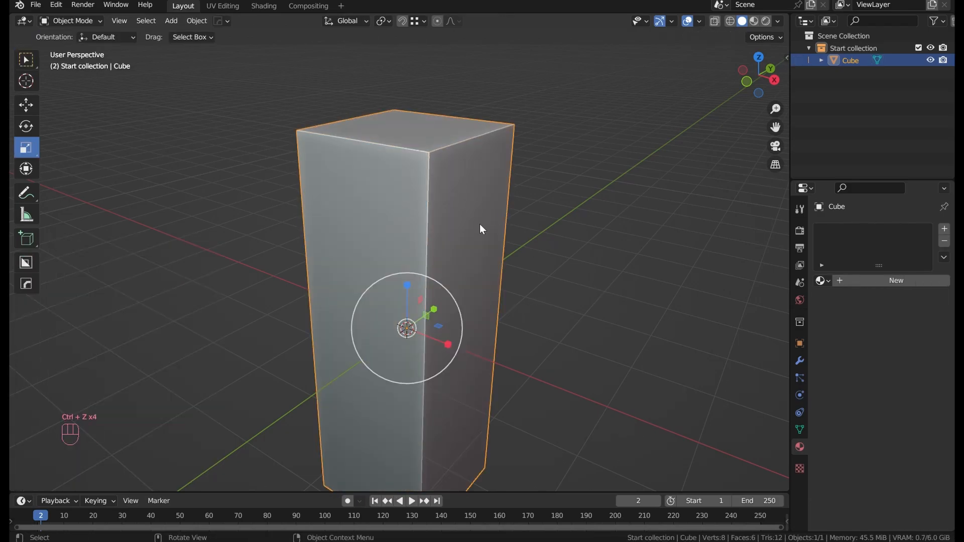
{"action": "key", "text": "alt+s"}
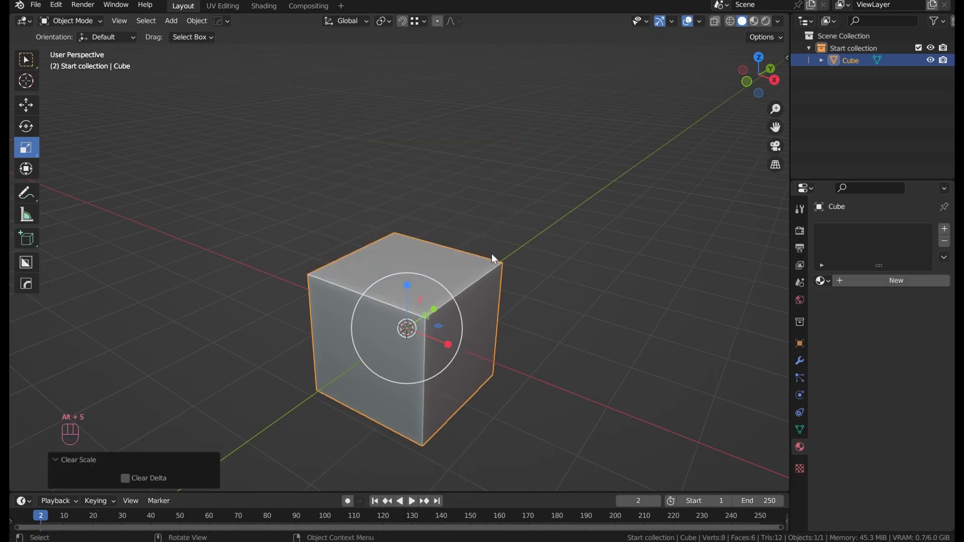
Move the cube away from the world origin, rotate it freely and change its scale
{"action": "key", "text": "g"}
{"action": "left_click_drag", "start_coordinate": [408, 331], "coordinate": [607, 392]}
{"action": "key", "text": "r"}
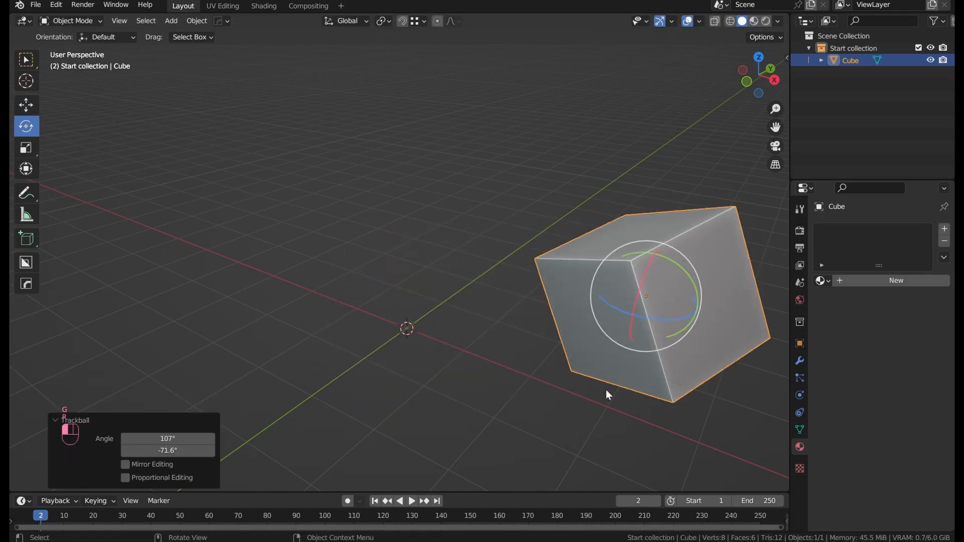
{"action": "key", "text": "s"}
{"action": "left_click", "coordinate": [387, 342]}
{"action": "middle_click_drag", "start_coordinate": [383, 335], "coordinate": [264, 316], "text": "shift"}
{"action": "left_click", "coordinate": [428, 306]}
Clear the cube's scale, rotation and location
{"action": "key", "text": "alt+s"}
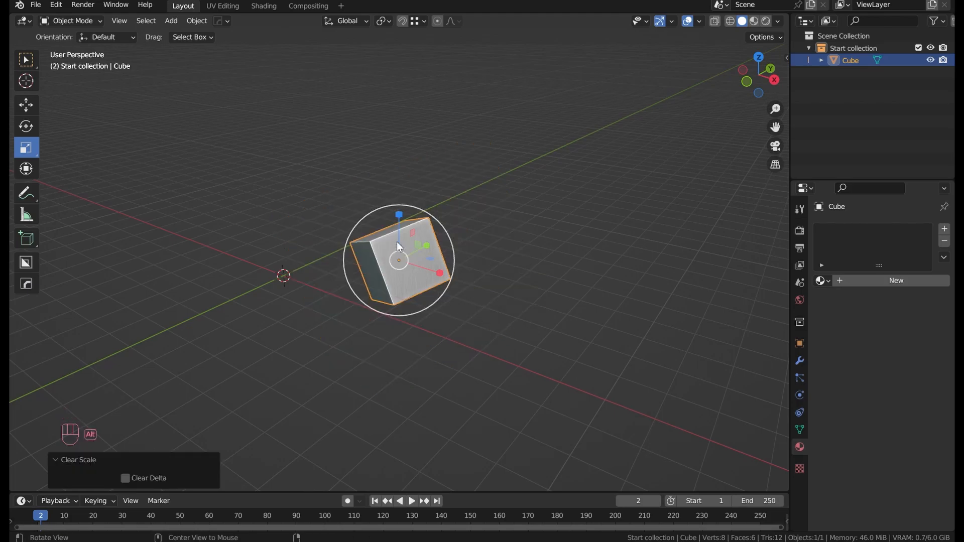
{"action": "key", "text": "alt+r"}
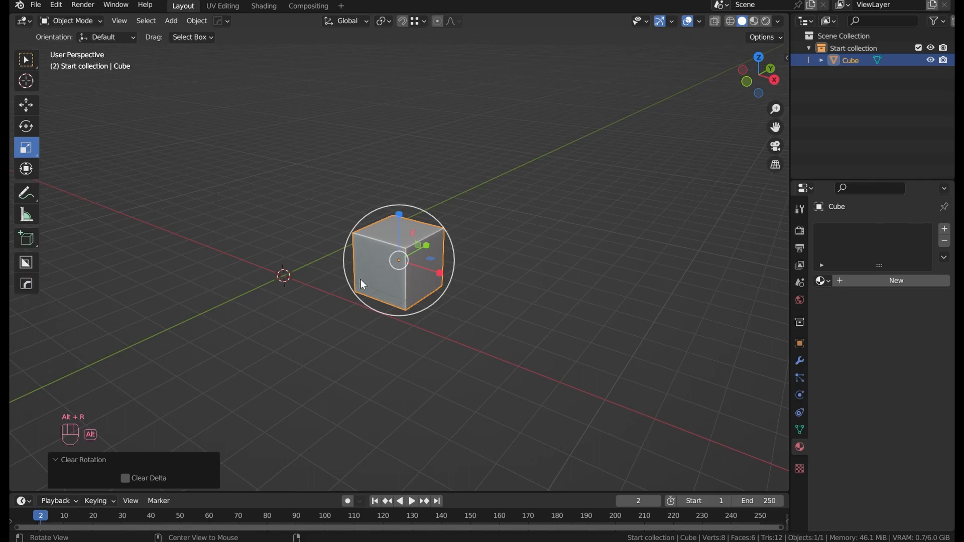
{"action": "key", "text": "alt+g"}
{"action": "key", "text": "shift+f"}
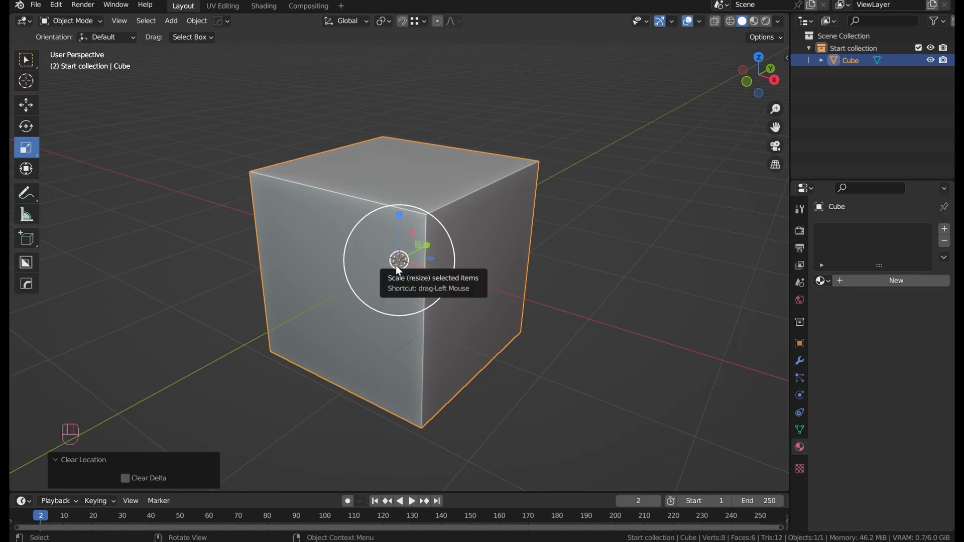
Move all the cube's geometry along X in Edit Mode, away from its origin point, and return to Object Mode
{"action": "key", "text": "Tab"}
{"action": "key", "text": "a"}
{"action": "middle_click_drag", "start_coordinate": [400, 271], "coordinate": [368, 311]}
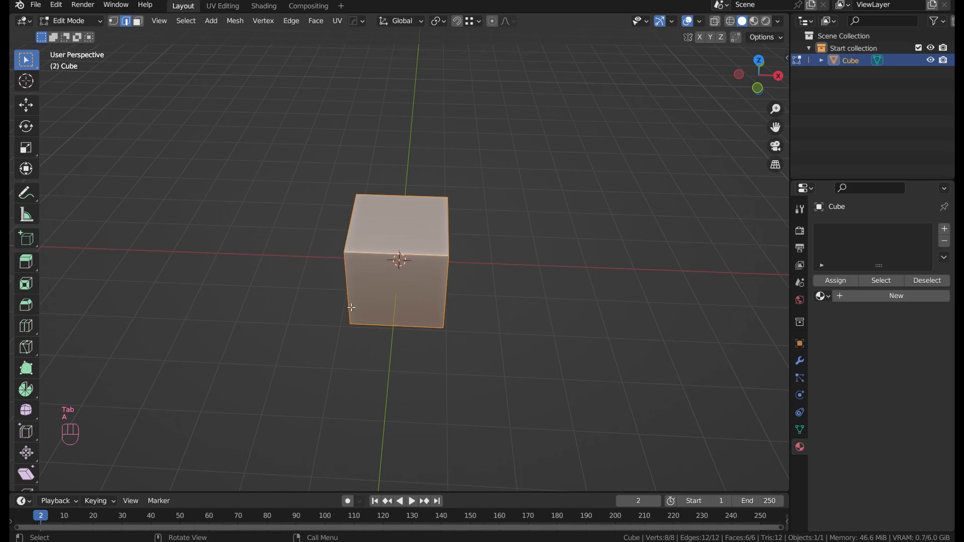
{"action": "key", "text": "g"}
{"action": "key", "text": "x"}
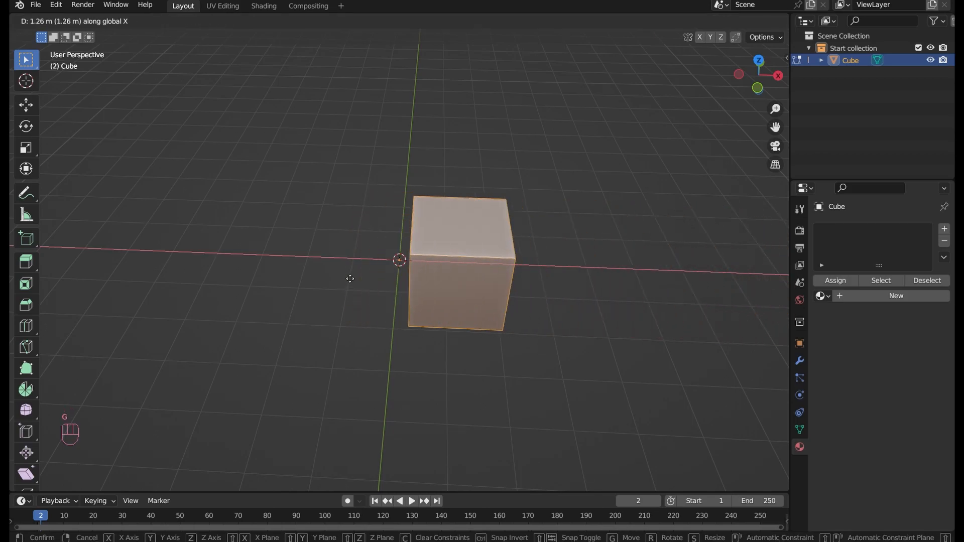
{"action": "left_click", "coordinate": [715, 232]}
{"action": "key", "text": "Tab"}
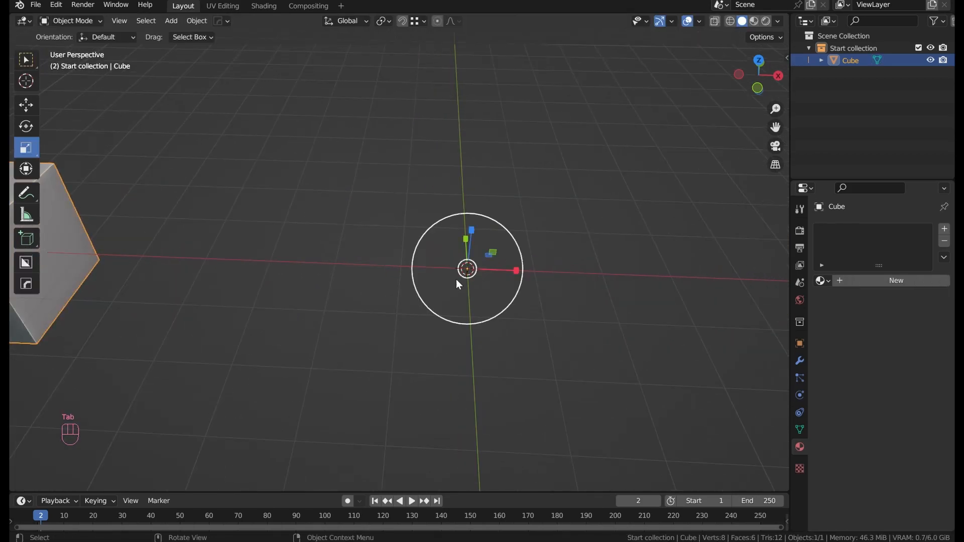
Try rotating the cube around its offset origin point
{"action": "middle_click_drag", "start_coordinate": [469, 278], "coordinate": [459, 297]}
{"action": "key", "text": "r"}
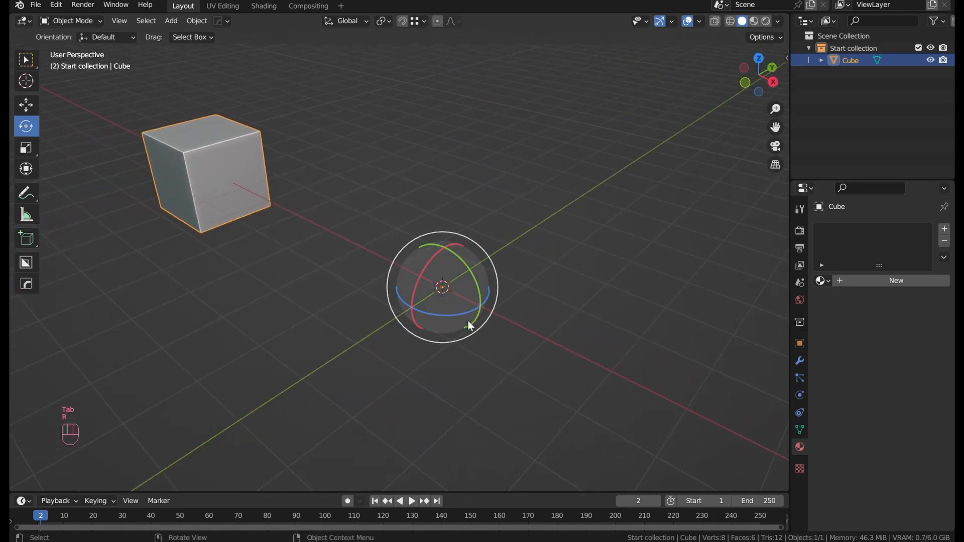
{"action": "left_click_drag", "start_coordinate": [455, 331], "coordinate": [387, 341]}
{"action": "key", "text": "shift+f"}
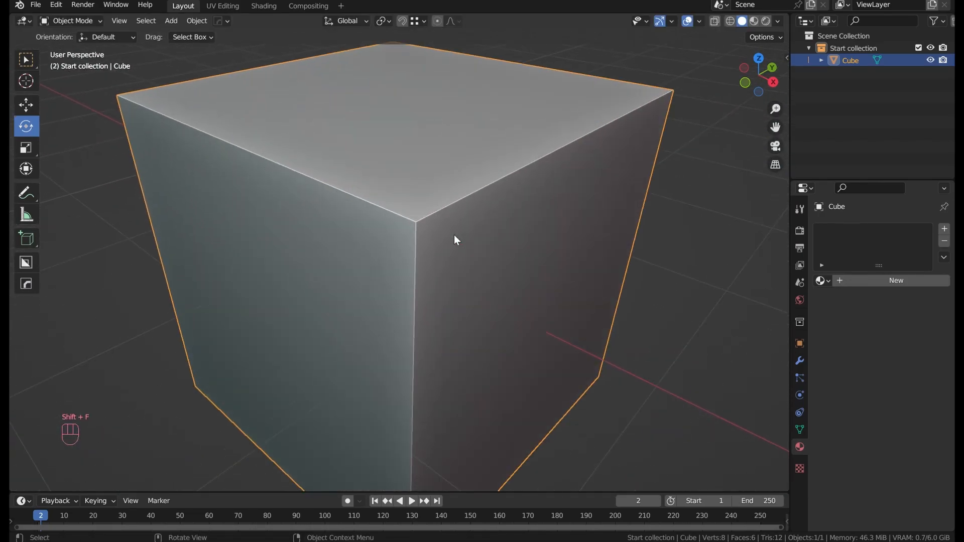
Review the cube's Set Origin options, including Origin to 3D Cursor
{"action": "right_click", "coordinate": [454, 234]}
{"action": "mouse_move", "coordinate": [448, 290]}
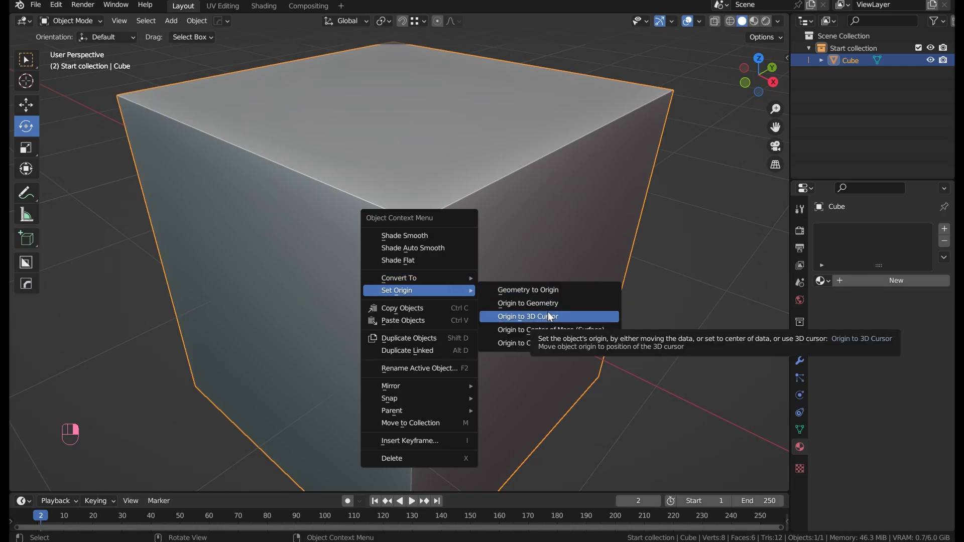
{"action": "scroll", "coordinate": [321, 214], "scroll_direction": "down", "scroll_amount": 9}
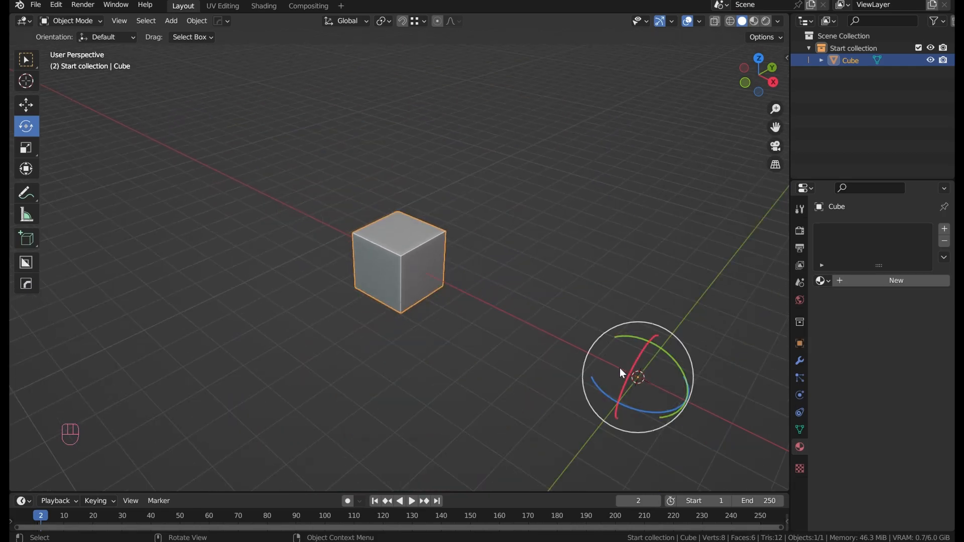
Set the cube's origin to its geometry
{"action": "scroll", "coordinate": [417, 273], "scroll_direction": "up", "scroll_amount": 5}
{"action": "right_click", "coordinate": [417, 266]}
{"action": "mouse_move", "coordinate": [444, 327]}
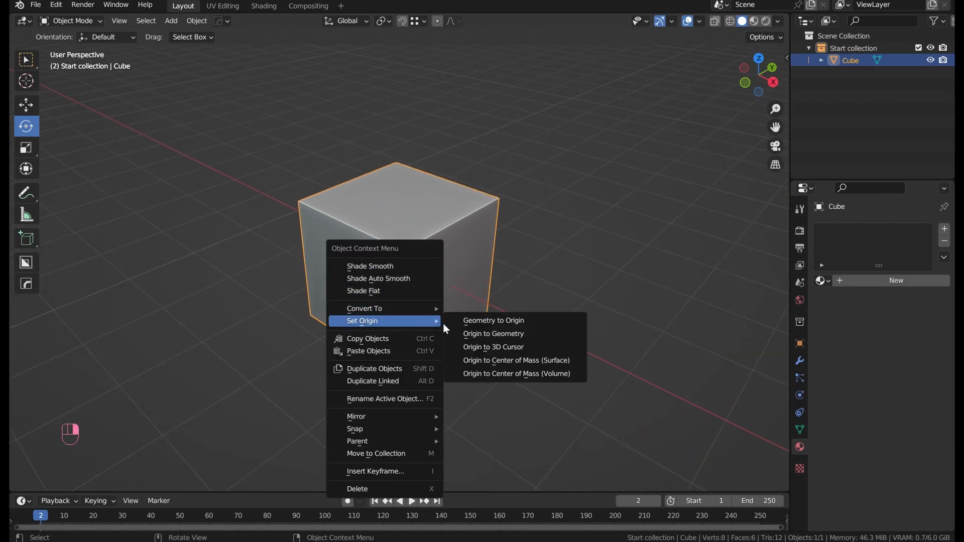
{"action": "left_click", "coordinate": [495, 334]}
{"action": "scroll", "coordinate": [424, 291], "scroll_direction": "up", "scroll_amount": 2}
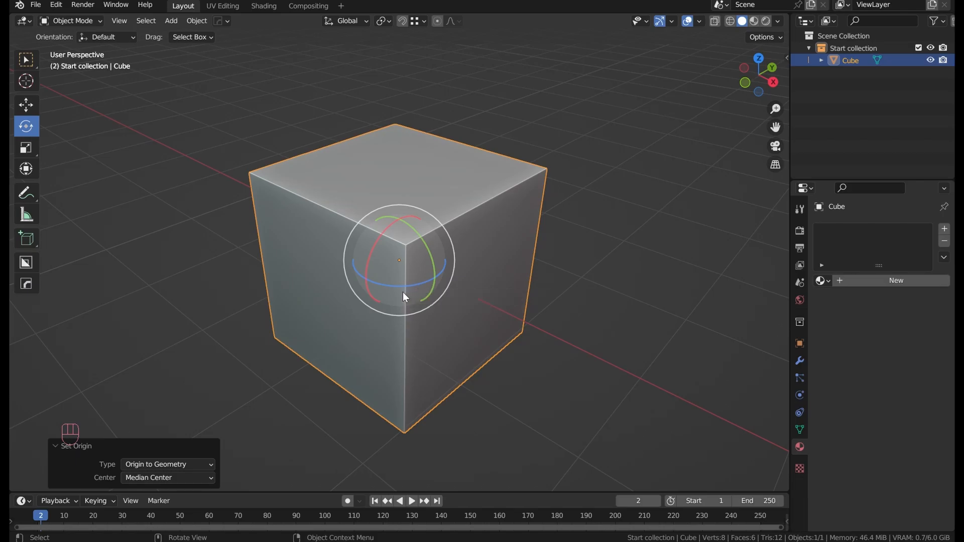
{"action": "scroll", "coordinate": [406, 297], "scroll_direction": "down", "scroll_amount": 5}
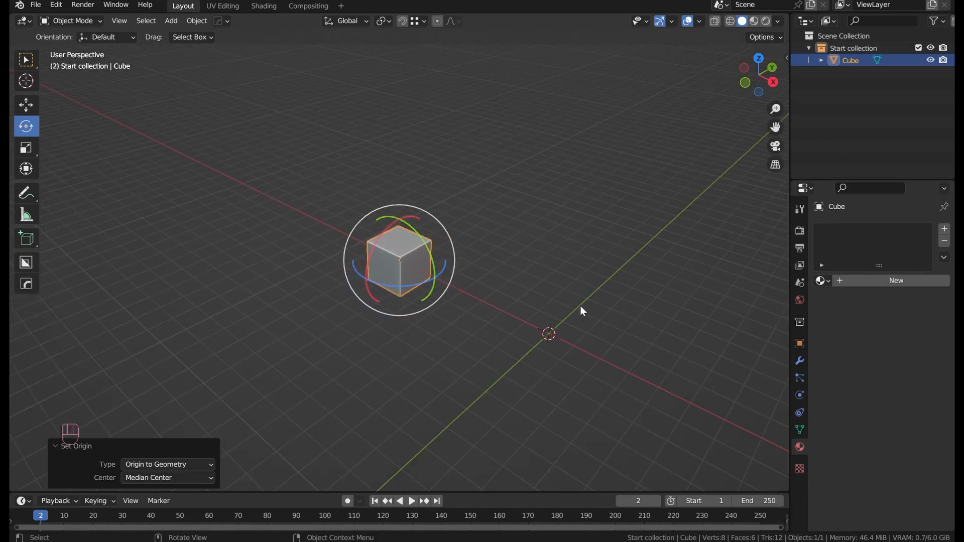
Snap the cube to the 3D cursor at the world origin with Offset kept on
{"action": "key", "text": "shift+s"}
{"action": "key", "text": "shift+s"}
{"action": "left_click", "coordinate": [490, 276]}
{"action": "key", "text": "shift+f"}
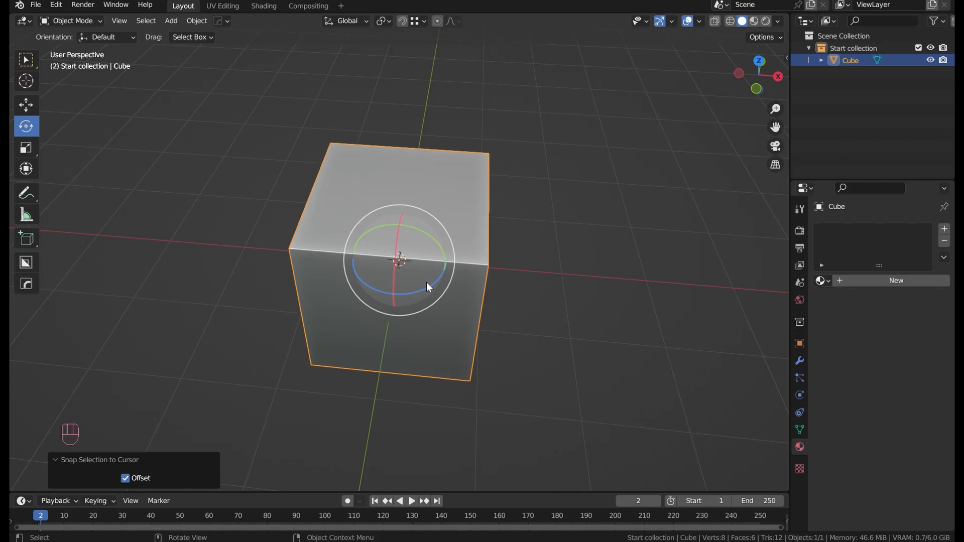
{"action": "scroll", "coordinate": [426, 282], "scroll_direction": "up", "scroll_amount": 2}
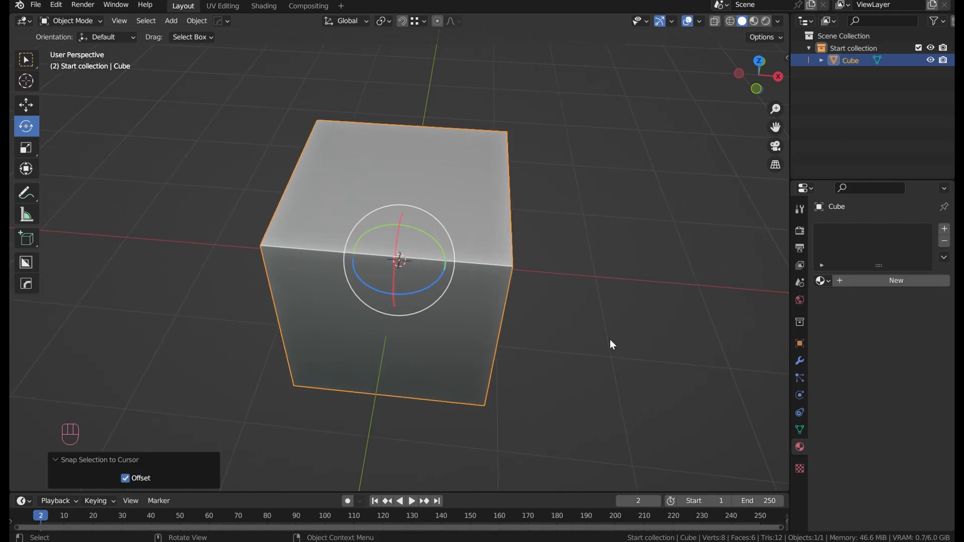
{"action": "middle_click_drag", "start_coordinate": [609, 339], "coordinate": [518, 301]}
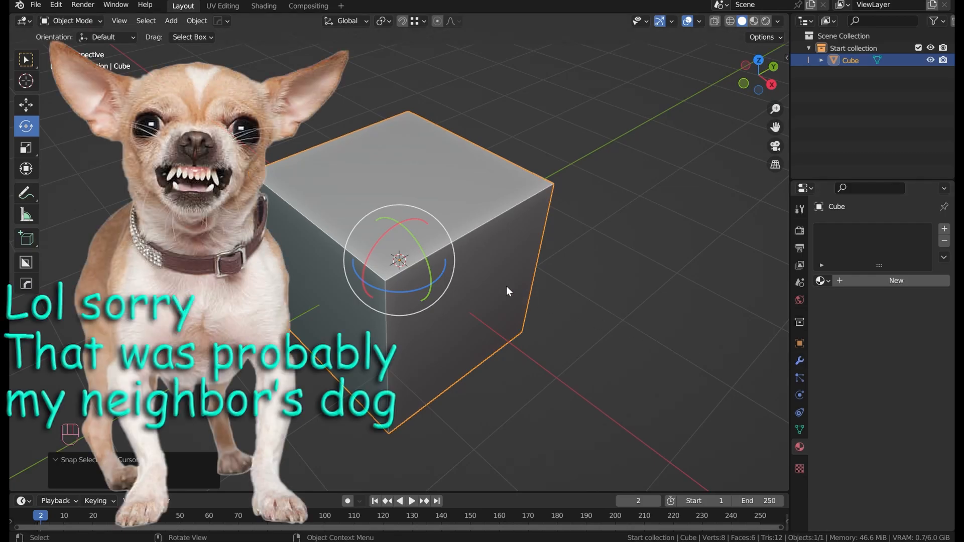
Add subdivision to the cube, cycling repeatedly through levels 1, 2 and 3 and ending at level 3
{"action": "key", "text": "ctrl+2"}
{"action": "key", "text": "ctrl+3"}
{"action": "key", "text": "ctrl+1"}
{"action": "key", "text": "ctrl+2"}
{"action": "key", "text": "ctrl+3"}
{"action": "key", "text": "ctrl+1"}
{"action": "key", "text": "ctrl+2"}
{"action": "key", "text": "ctrl+3"}
{"action": "key", "text": "ctrl+1"}
{"action": "key", "text": "ctrl+2"}
{"action": "key", "text": "ctrl+3"}
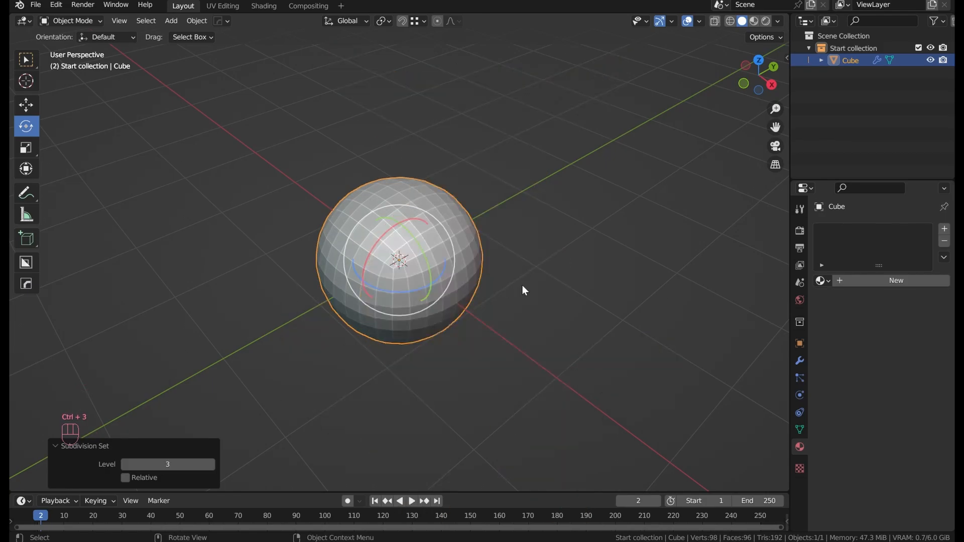
Show the cube's Subdivision modifier settings, raise the viewport levels by one and set them back to 3
{"action": "left_click", "coordinate": [799, 364]}
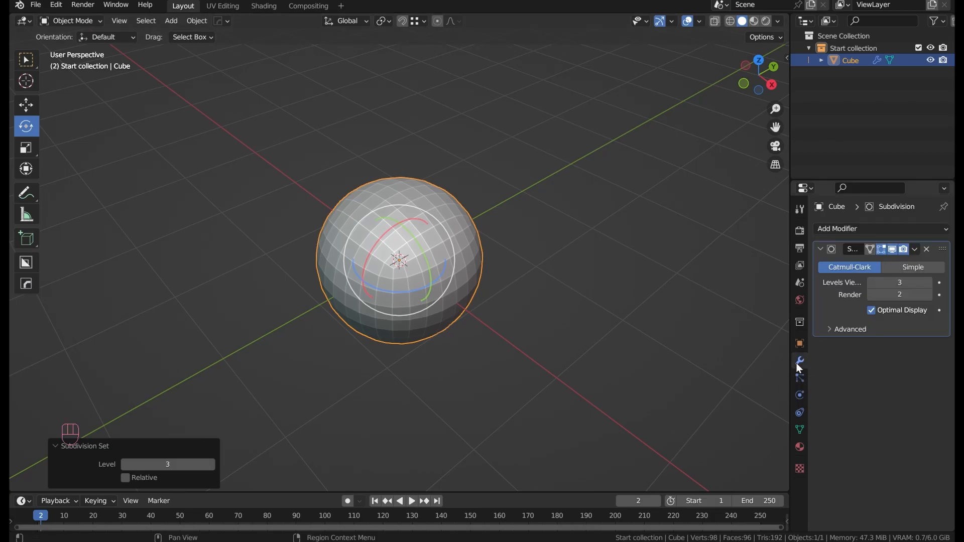
{"action": "left_click", "coordinate": [930, 282]}
{"action": "left_click", "coordinate": [871, 285]}
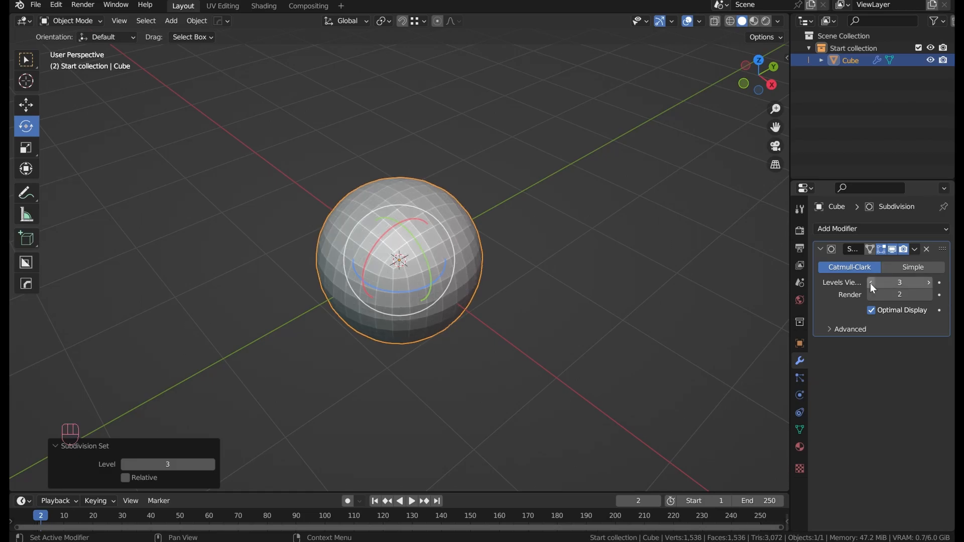
Switch between Object Mode and Edit Mode to compare the subdivided sphere with its cube cage, ending in Edit Mode
{"action": "scroll", "coordinate": [599, 374], "scroll_direction": "up", "scroll_amount": 3}
{"action": "scroll", "coordinate": [598, 374], "scroll_direction": "down", "scroll_amount": 1}
{"action": "mouse_move", "coordinate": [599, 372]}
{"action": "middle_mouse_down"}
{"action": "mouse_move", "coordinate": [565, 356]}
{"action": "mouse_move", "coordinate": [676, 361]}
{"action": "mouse_move", "coordinate": [608, 376]}
{"action": "middle_mouse_up"}
{"action": "key", "text": "Tab"}
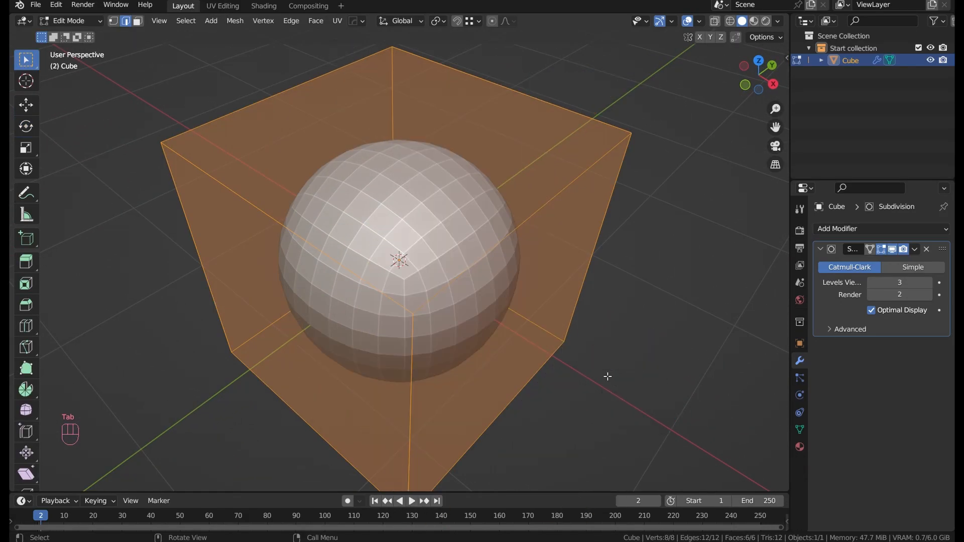
{"action": "key", "text": "Tab"}
{"action": "scroll", "coordinate": [572, 356], "scroll_direction": "down", "scroll_amount": 2}
{"action": "key", "text": "Tab"}
{"action": "middle_click_drag", "start_coordinate": [628, 355], "coordinate": [521, 331]}
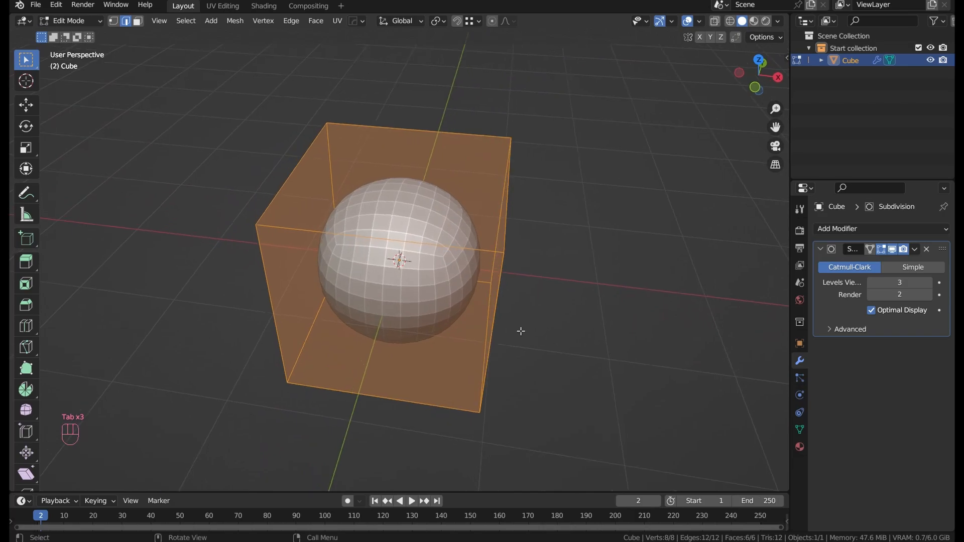
Add one centred loop cut through the cube in each of its three directions
{"action": "left_click", "coordinate": [621, 334]}
{"action": "middle_click_drag", "start_coordinate": [468, 315], "coordinate": [436, 312]}
{"action": "key", "text": "ctrl+r"}
{"action": "left_click", "coordinate": [338, 255]}
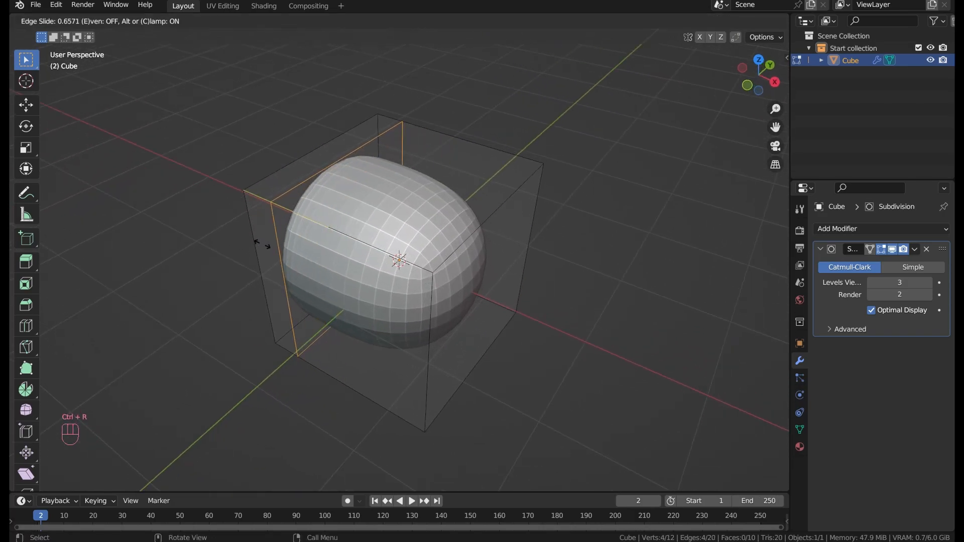
{"action": "right_click", "coordinate": [264, 245]}
{"action": "middle_click_drag", "start_coordinate": [265, 246], "coordinate": [426, 249]}
{"action": "key", "text": "ctrl+r"}
{"action": "left_click", "coordinate": [375, 318]}
{"action": "right_click", "coordinate": [375, 318]}
{"action": "key", "text": "ctrl+r"}
{"action": "left_click", "coordinate": [370, 251]}
{"action": "right_click", "coordinate": [370, 251]}
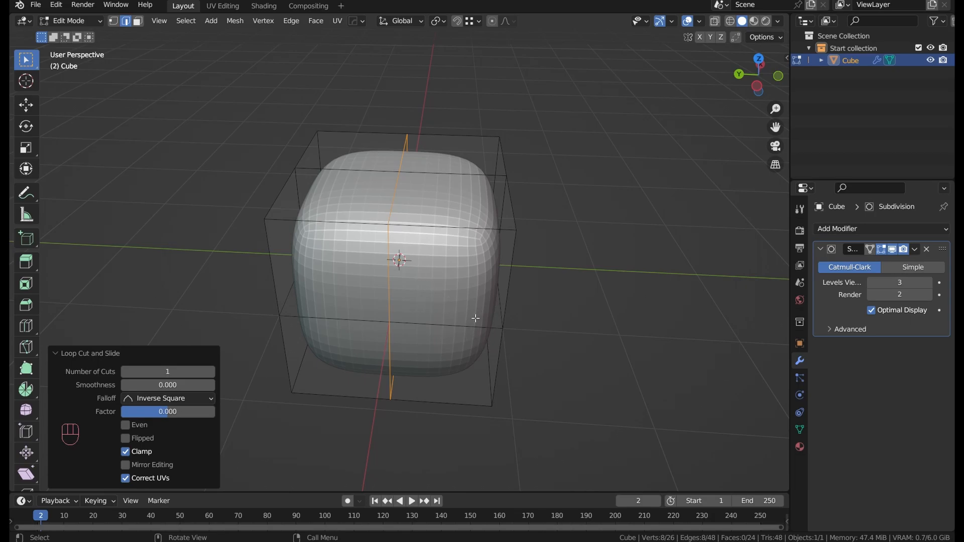
Turn off the Subdivision modifier's Edit Mode display and return to Object Mode
{"action": "left_click", "coordinate": [883, 250]}
{"action": "middle_click_drag", "start_coordinate": [412, 261], "coordinate": [372, 301]}
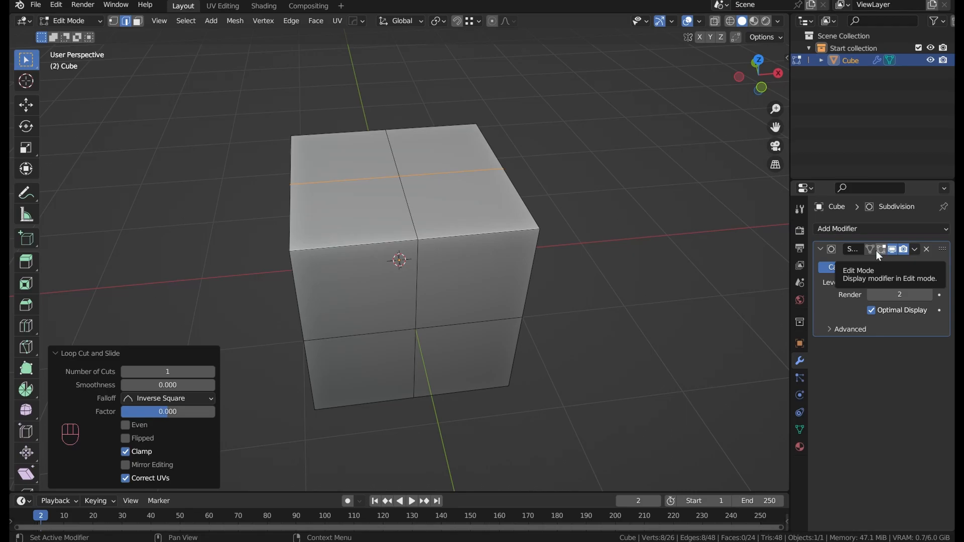
{"action": "key", "text": "Tab"}
{"action": "middle_click_drag", "start_coordinate": [462, 333], "coordinate": [574, 313]}
Reselect the cube and toggle the Subdivision modifier's viewport display off and back on
{"action": "left_click", "coordinate": [576, 312]}
{"action": "scroll", "coordinate": [570, 307], "scroll_direction": "down", "scroll_amount": 3}
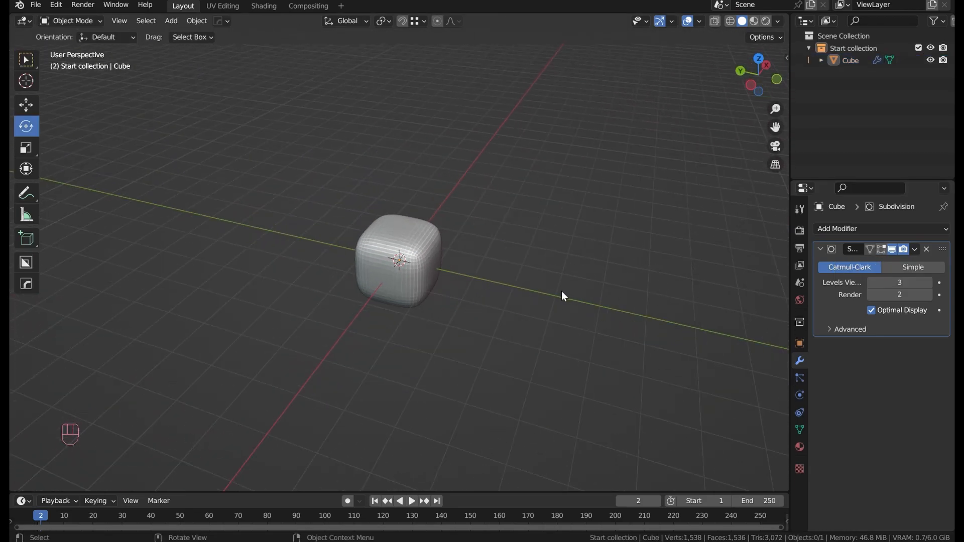
{"action": "scroll", "coordinate": [502, 297], "scroll_direction": "up", "scroll_amount": 3}
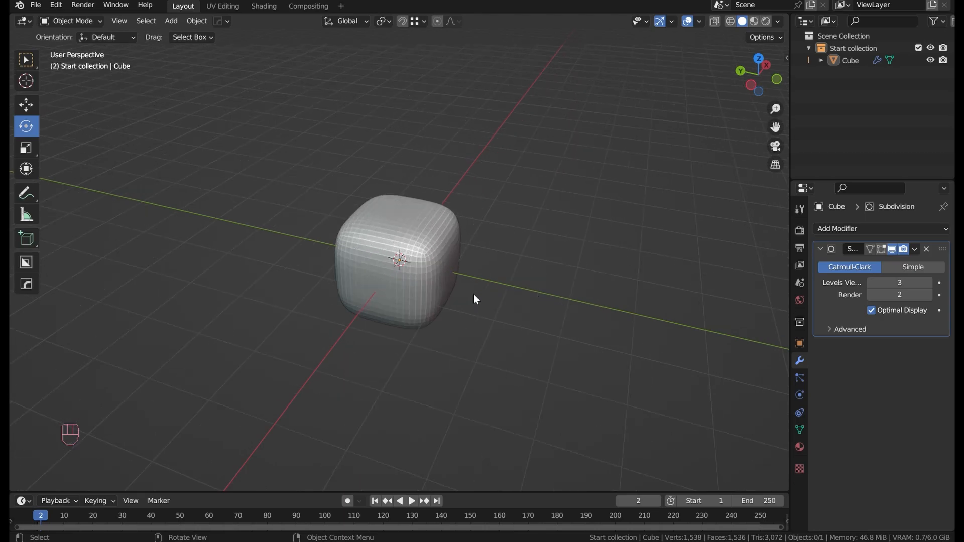
{"action": "left_click", "coordinate": [407, 271]}
{"action": "scroll", "coordinate": [494, 276], "scroll_direction": "up", "scroll_amount": 2}
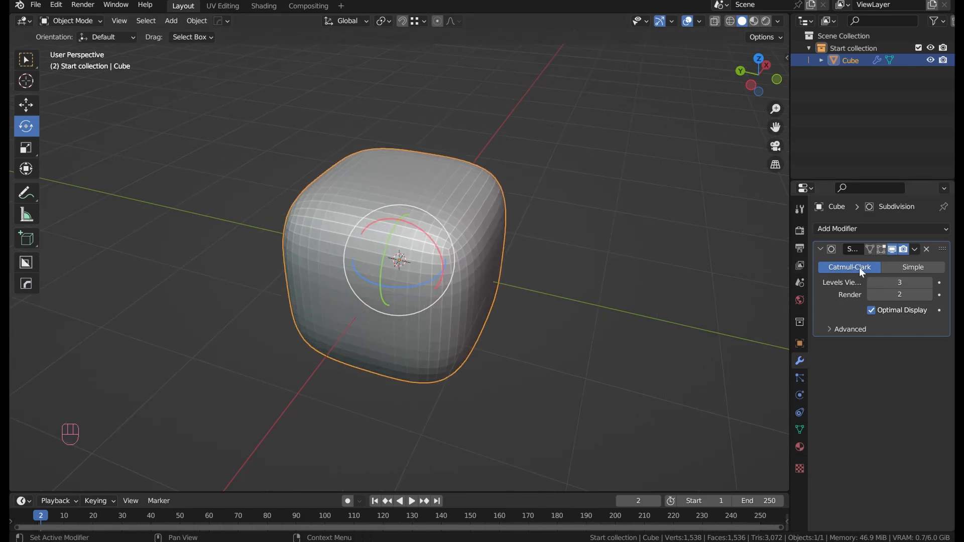
{"action": "left_click", "coordinate": [894, 250]}
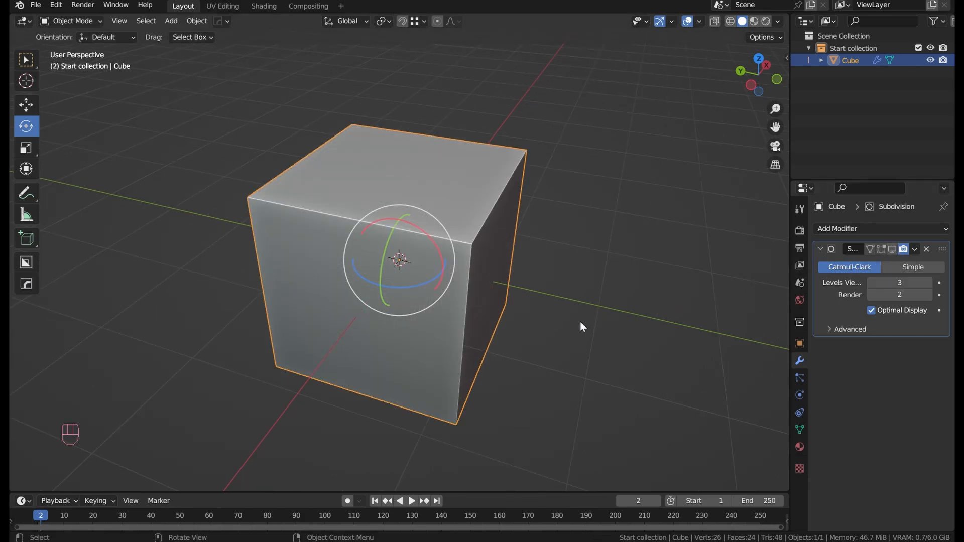
{"action": "left_click", "coordinate": [894, 250]}
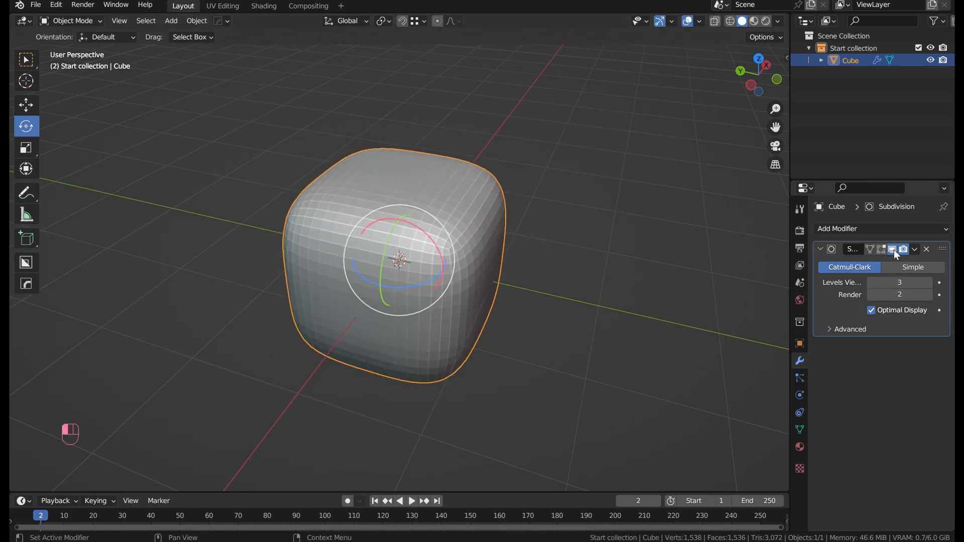
Dissolve the three centre edge loops of the cube in Edit Mode
{"action": "key", "text": "Tab"}
{"action": "key", "text": "ctrl+x"}
{"action": "left_click", "coordinate": [397, 324], "text": "alt"}
{"action": "key", "text": "ctrl+x"}
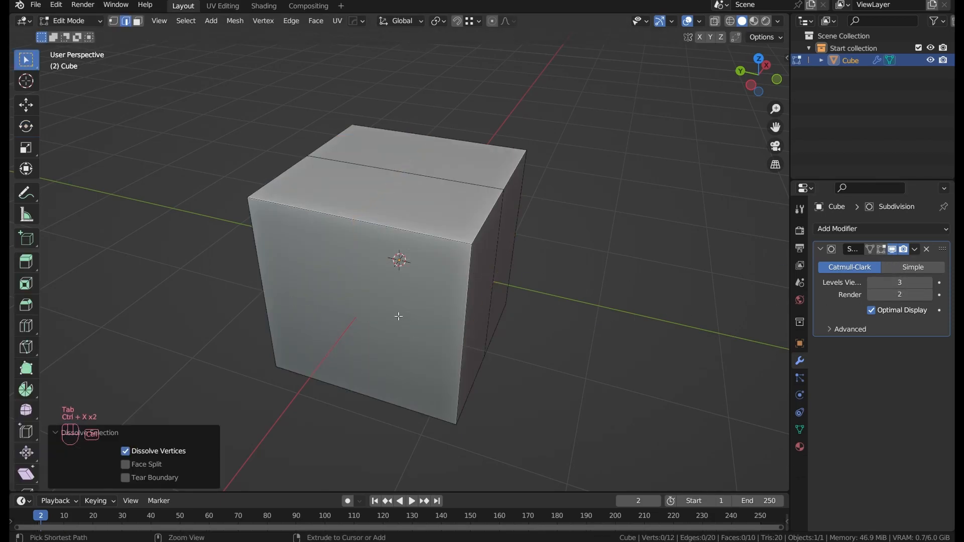
{"action": "left_click", "coordinate": [486, 254], "text": "alt"}
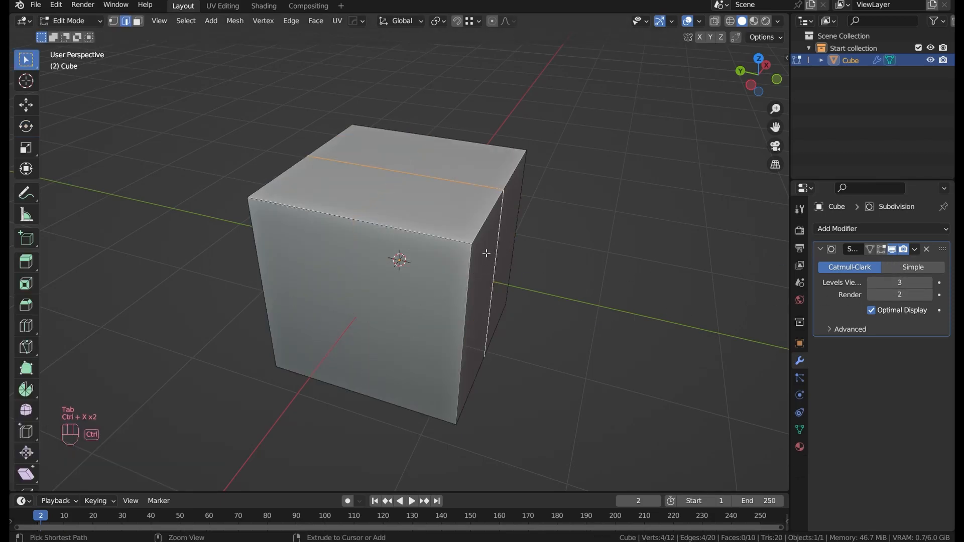
{"action": "key", "text": "ctrl+x"}
{"action": "middle_click_drag", "start_coordinate": [487, 253], "coordinate": [456, 255]}
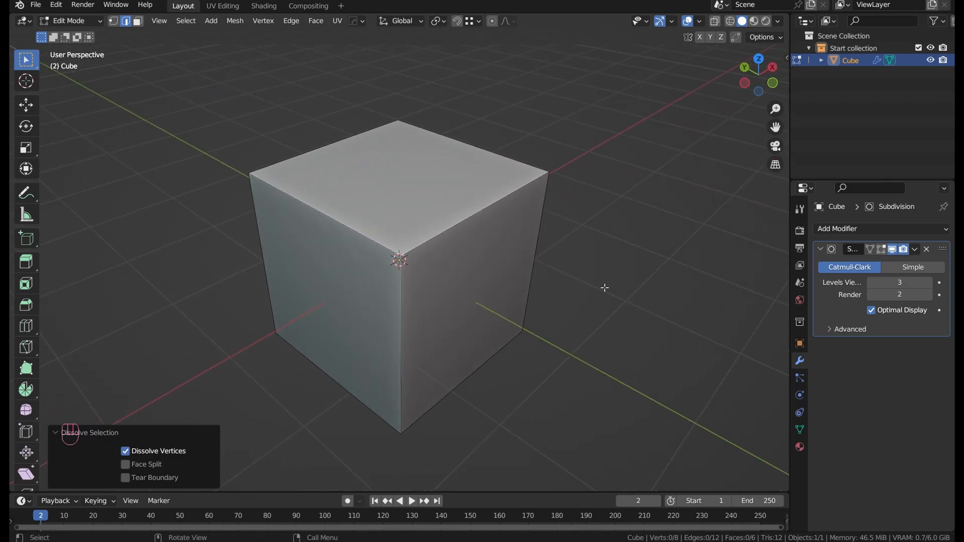
Extrude the two vertices of one upper edge of the cube in place, cancelling the movement
{"action": "key", "text": "1"}
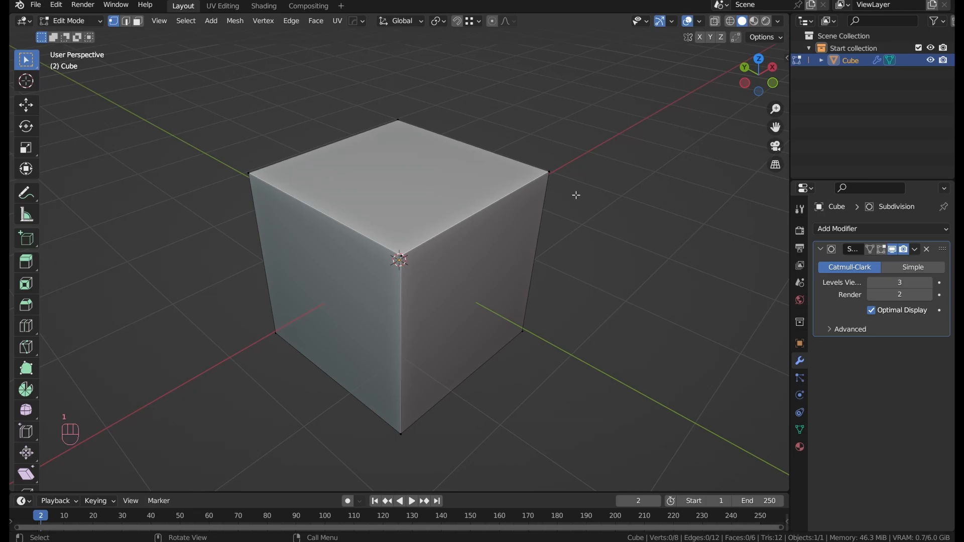
{"action": "left_click", "coordinate": [550, 173]}
{"action": "left_click", "coordinate": [397, 123], "text": "shift"}
{"action": "middle_click_drag", "start_coordinate": [499, 132], "coordinate": [393, 191], "text": "shift"}
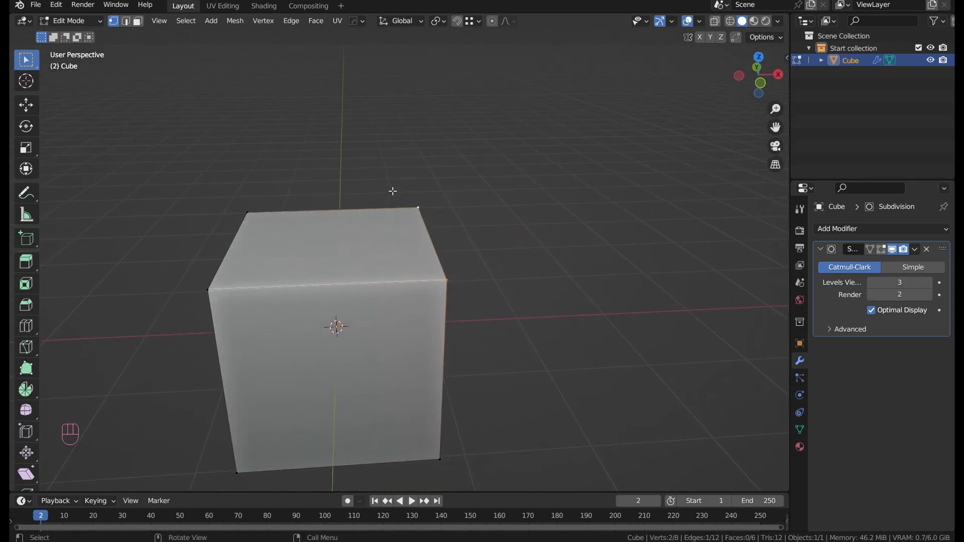
{"action": "key", "text": "e"}
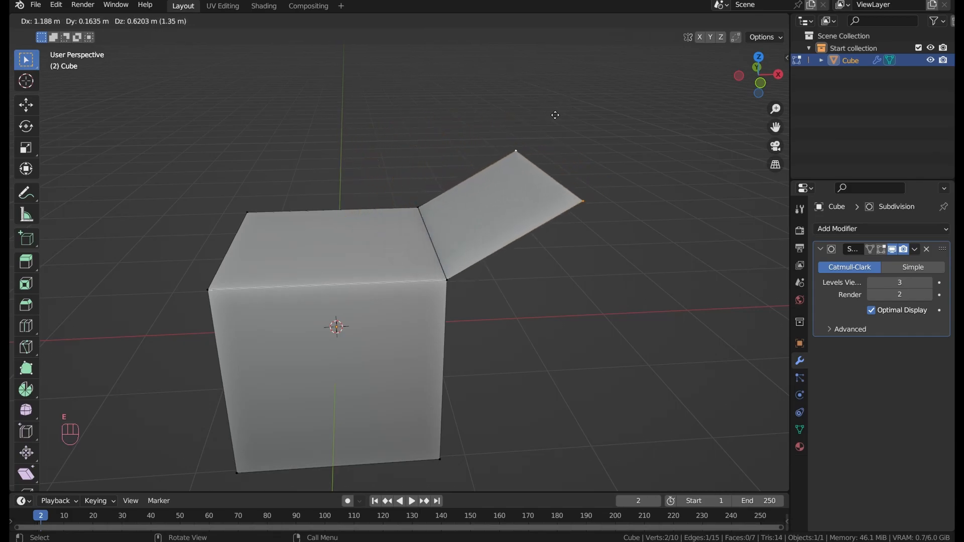
{"action": "right_click", "coordinate": [557, 141]}
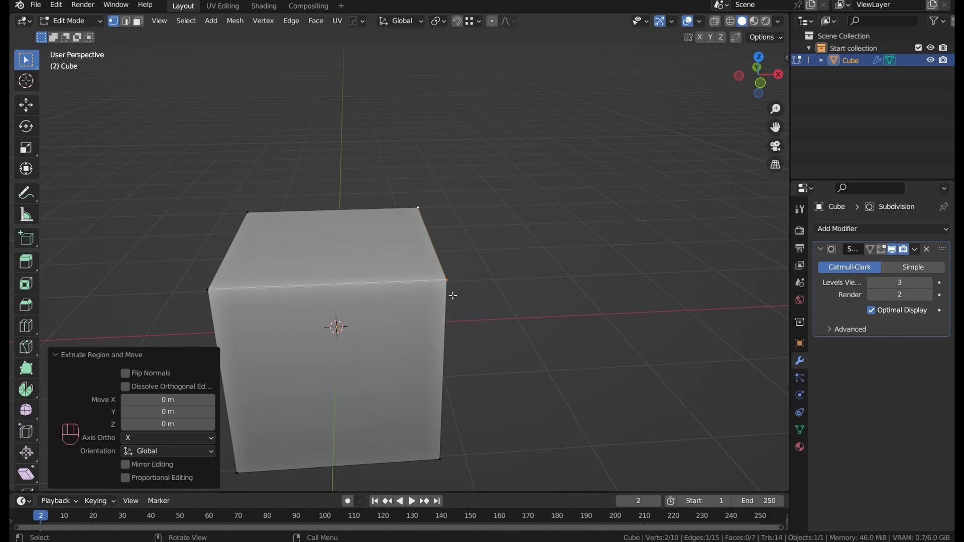
Try rotating all the cube's geometry around the global Z axis in Edit Mode
{"action": "key", "text": "a"}
{"action": "key", "text": "r"}
{"action": "key", "text": "z"}
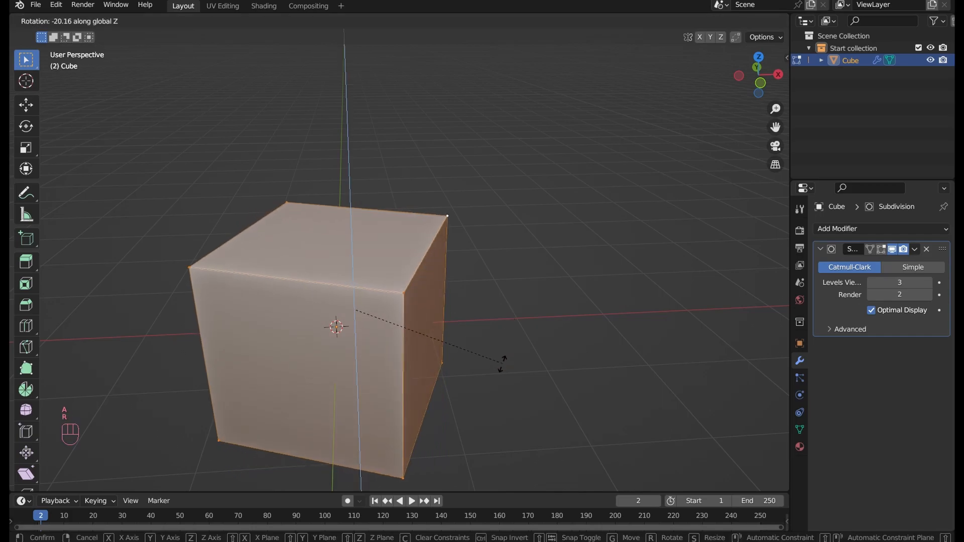
{"action": "right_click", "coordinate": [272, 381]}
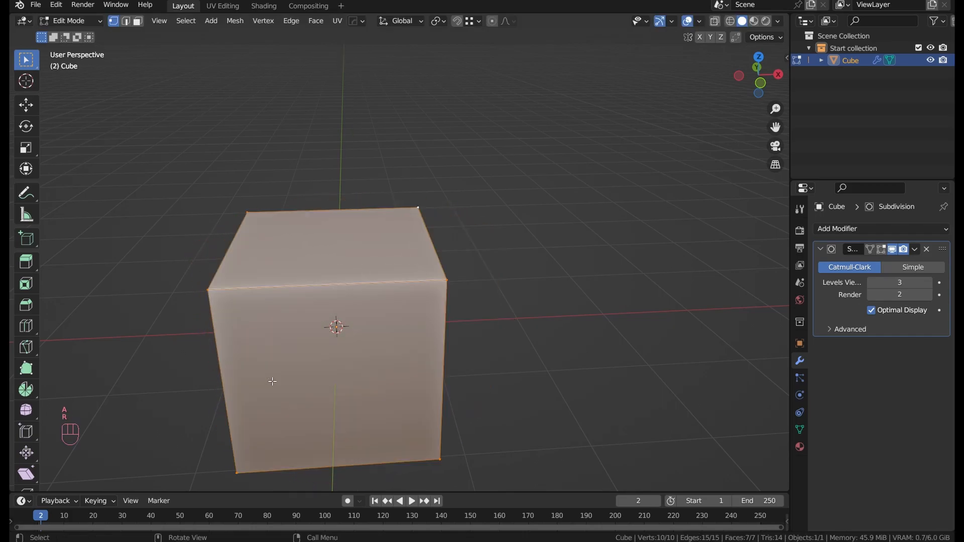
Try moving a single duplicated corner vertex of the extruded edge in two different directions
{"action": "left_click", "coordinate": [433, 280]}
{"action": "key", "text": "g"}
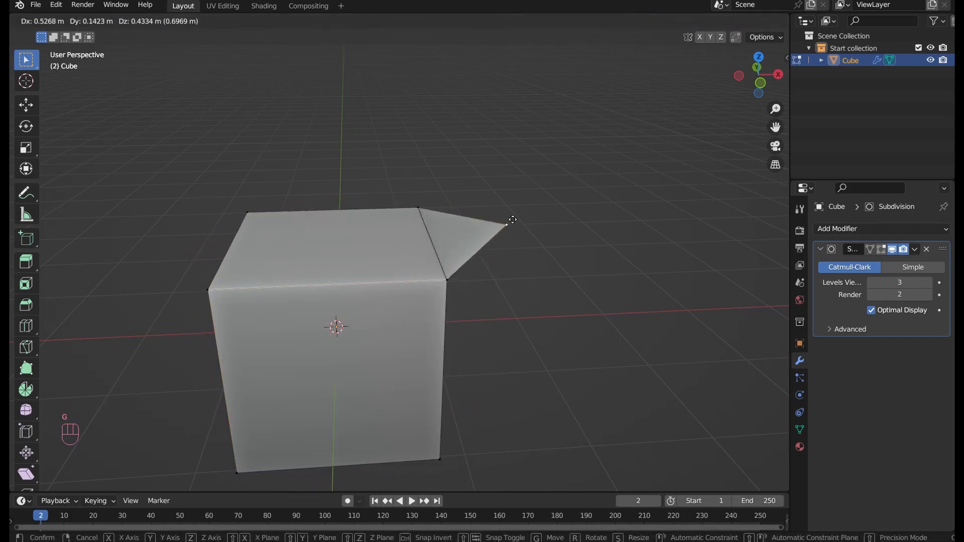
{"action": "right_click", "coordinate": [509, 204]}
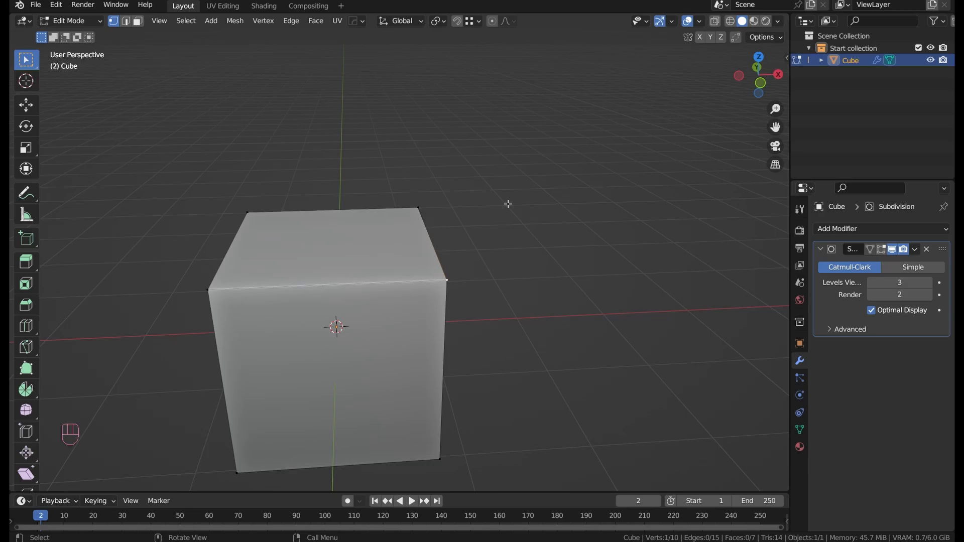
{"action": "key", "text": "g"}
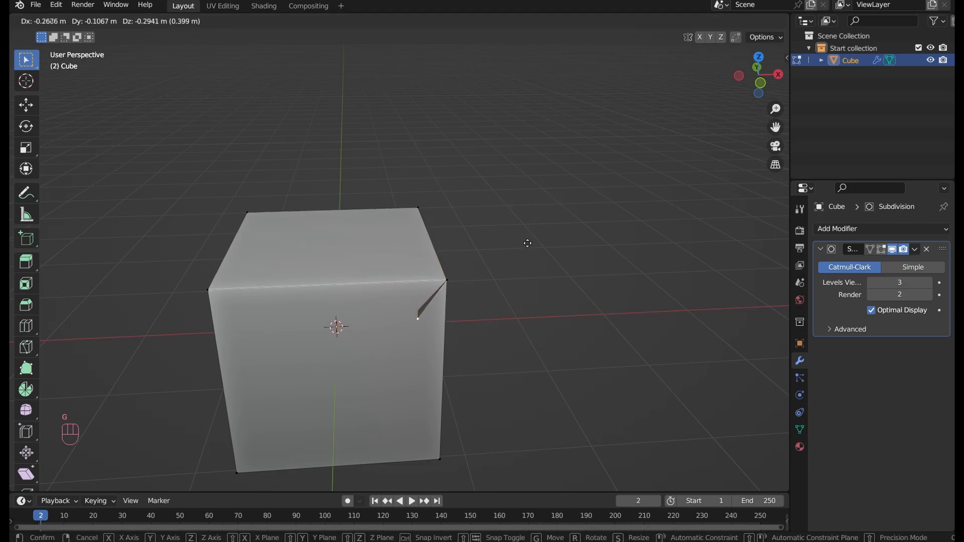
{"action": "right_click", "coordinate": [578, 164]}
Try extruding the two vertices of a second upper edge of the cube and undo the extrusion
{"action": "middle_click_drag", "start_coordinate": [447, 278], "coordinate": [542, 286]}
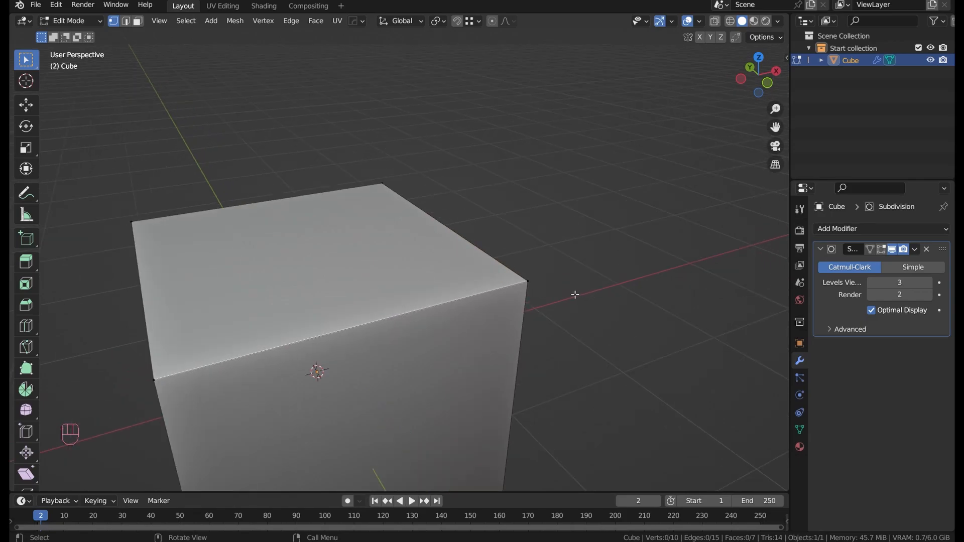
{"action": "key", "text": "Tab"}
{"action": "mouse_move", "coordinate": [492, 328]}
{"action": "middle_mouse_down"}
{"action": "mouse_move", "coordinate": [421, 304]}
{"action": "mouse_move", "coordinate": [266, 280]}
{"action": "mouse_move", "coordinate": [366, 372]}
{"action": "mouse_move", "coordinate": [428, 391]}
{"action": "mouse_move", "coordinate": [566, 396]}
{"action": "mouse_move", "coordinate": [524, 400]}
{"action": "mouse_move", "coordinate": [601, 444]}
{"action": "mouse_move", "coordinate": [564, 314]}
{"action": "mouse_move", "coordinate": [493, 348]}
{"action": "mouse_move", "coordinate": [508, 335]}
{"action": "middle_mouse_up"}
{"action": "key", "text": "Tab"}
{"action": "left_click", "coordinate": [548, 346]}
{"action": "left_click", "coordinate": [422, 107], "text": "shift"}
{"action": "key", "text": "e"}
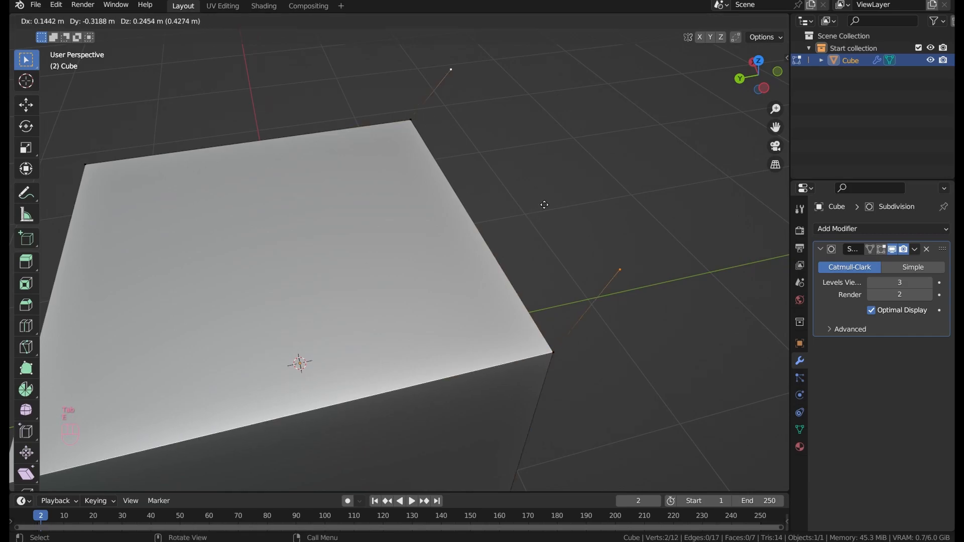
{"action": "key", "text": "Tab"}
{"action": "key", "text": "ctrl+z"}
{"action": "key", "text": "ctrl+z"}
Extrude the second upper edge's two vertices in place, cancelling the movement
{"action": "middle_click_drag", "start_coordinate": [521, 202], "coordinate": [427, 203]}
{"action": "key", "text": "e"}
{"action": "right_click", "coordinate": [456, 191]}
{"action": "scroll", "coordinate": [535, 272], "scroll_direction": "down", "scroll_amount": 3}
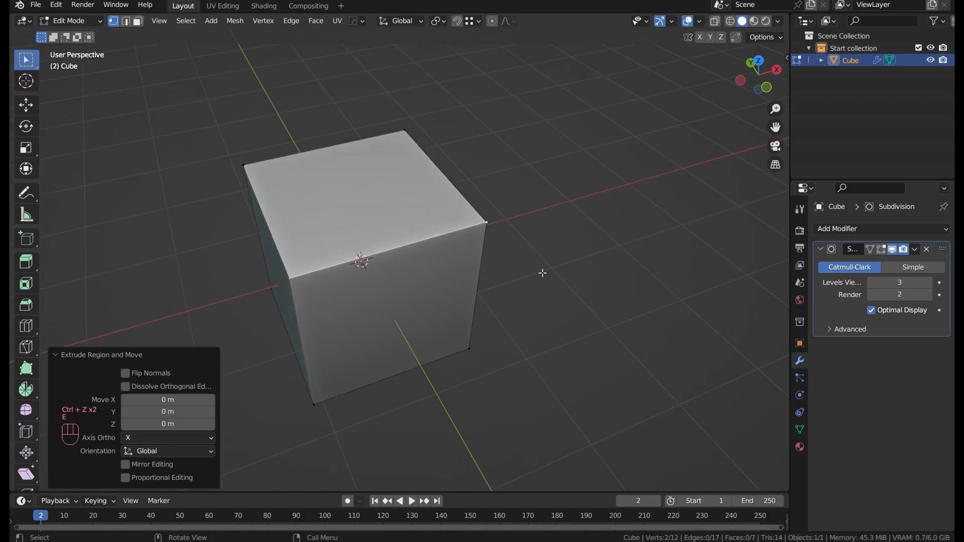
Try merging only the currently selected vertices of the cube by distance
{"action": "key", "text": "Tab"}
{"action": "middle_click_drag", "start_coordinate": [516, 272], "coordinate": [460, 262]}
{"action": "key", "text": "Tab"}
{"action": "key", "text": "m"}
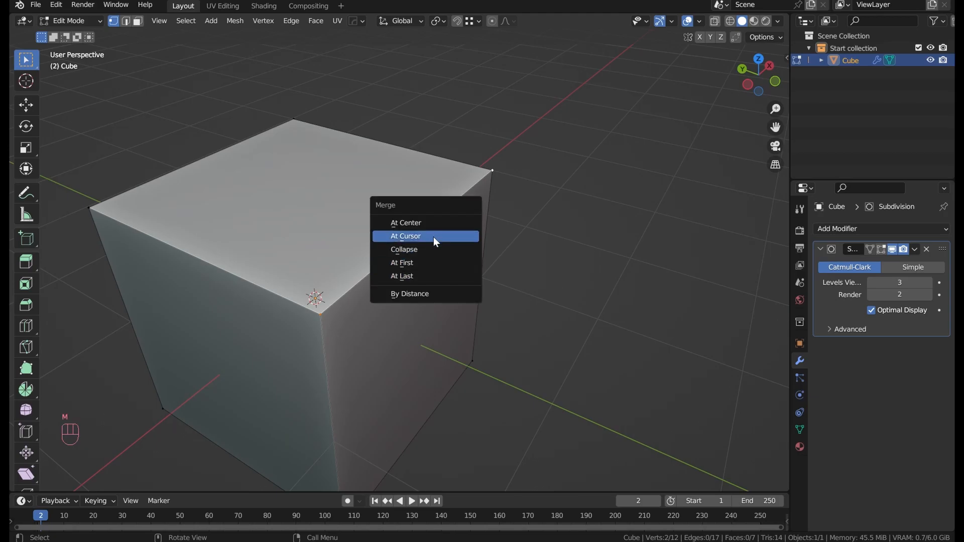
{"action": "left_click", "coordinate": [432, 295]}
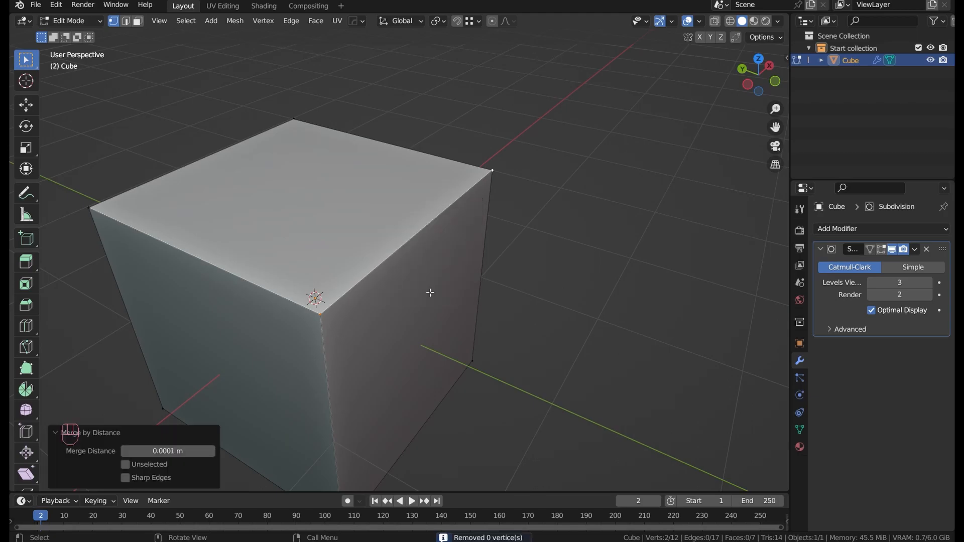
Select all the cube's geometry in Edit Mode and merge its vertices by distance
{"action": "key", "text": "Tab"}
{"action": "key", "text": "Tab"}
{"action": "key", "text": "a"}
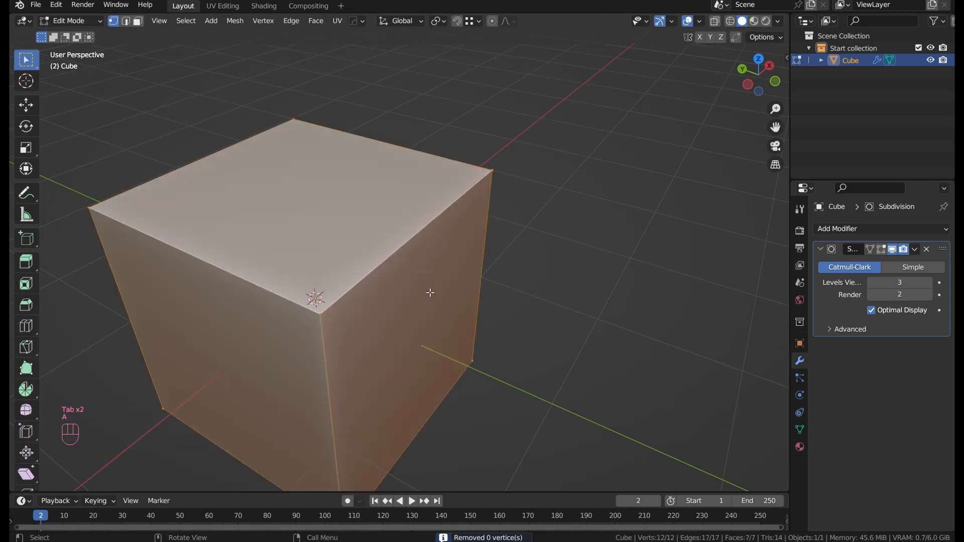
{"action": "middle_click_drag", "start_coordinate": [353, 329], "coordinate": [398, 316], "text": "shift"}
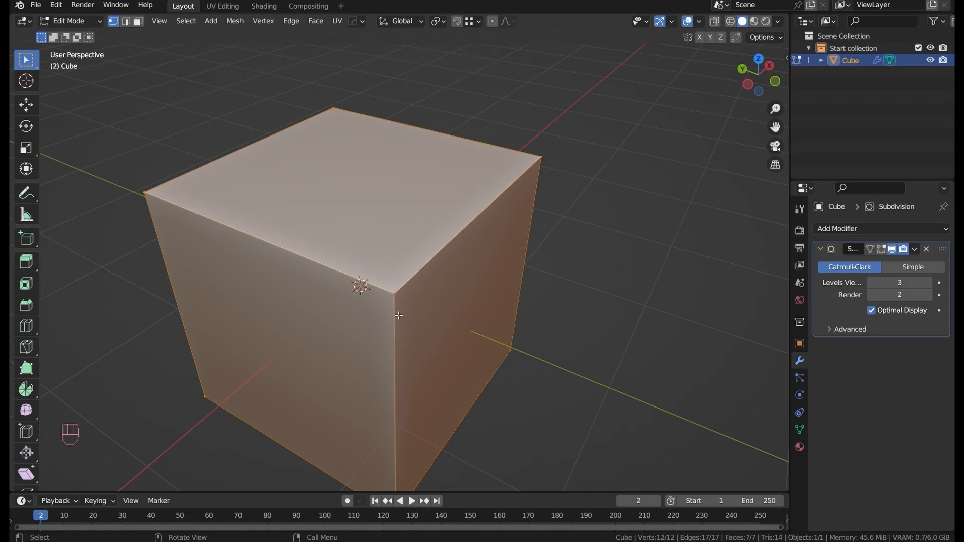
{"action": "key", "text": "a"}
{"action": "key", "text": "a"}
{"action": "key", "text": "m"}
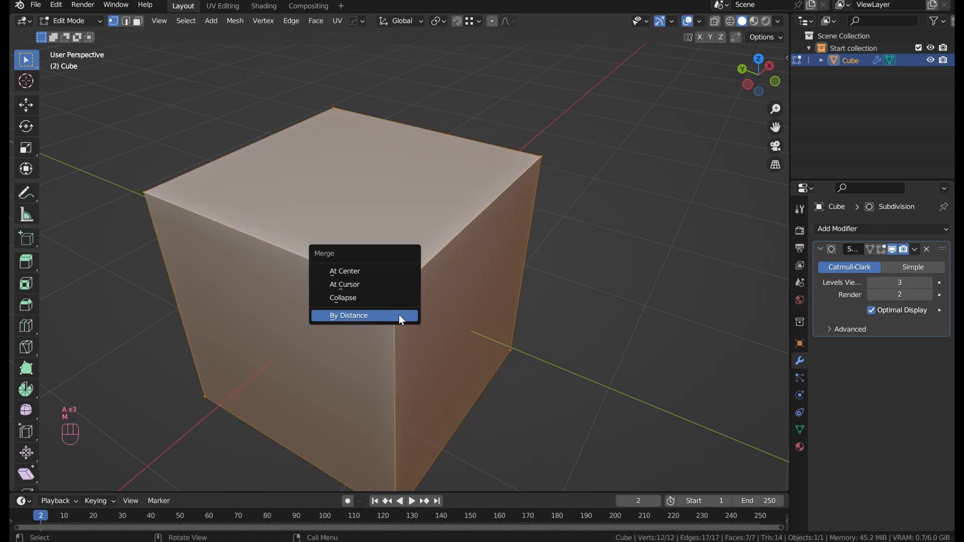
{"action": "left_click", "coordinate": [399, 314]}
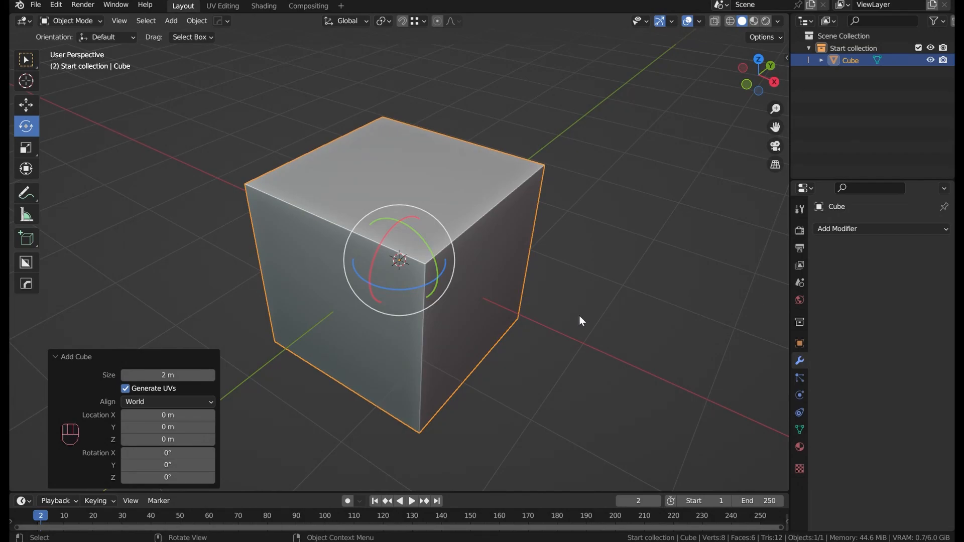
Duplicate all the cube's geometry three times in Edit Mode, placing the copies apart around the original
{"action": "scroll", "coordinate": [519, 325], "scroll_direction": "down", "scroll_amount": 2}
{"action": "key", "text": "Tab"}
{"action": "key", "text": "a"}
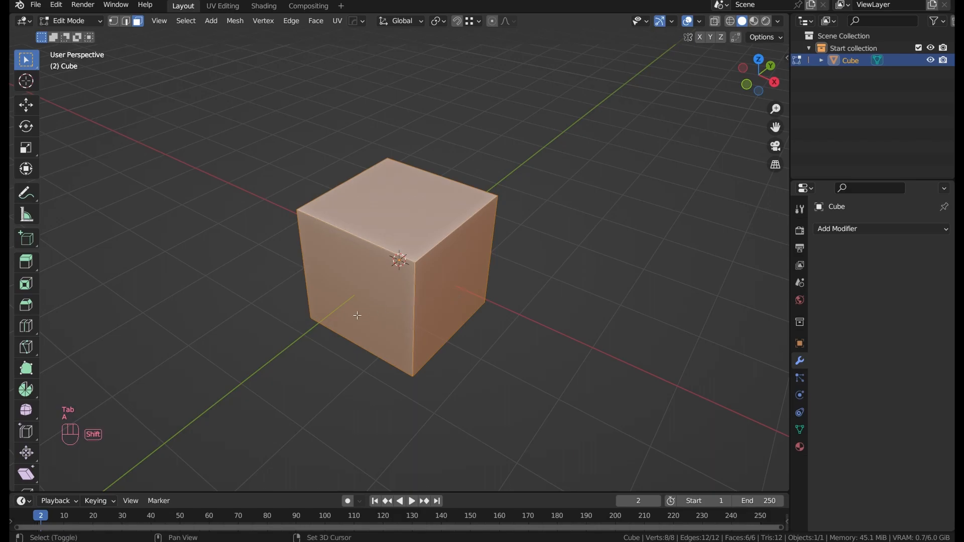
{"action": "key", "text": "shift+d"}
{"action": "left_click", "coordinate": [565, 200]}
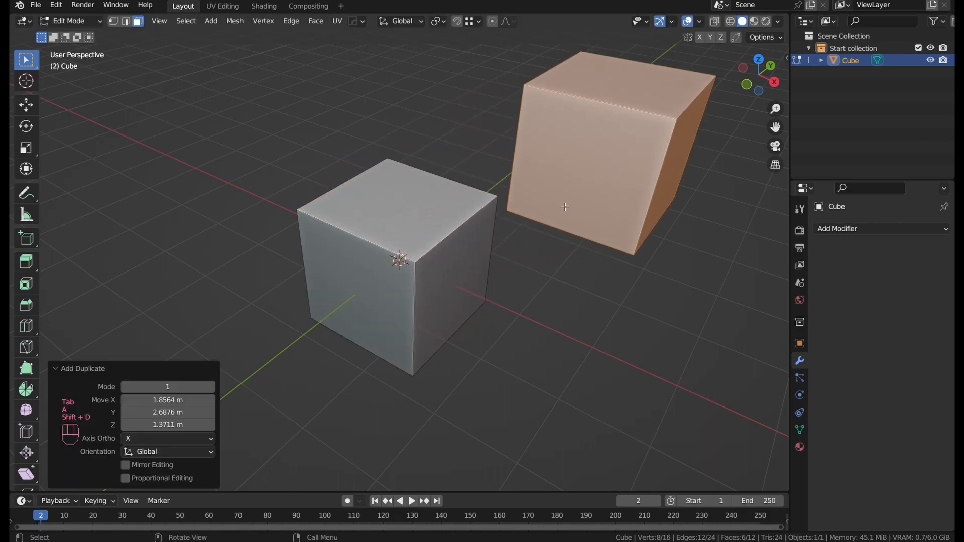
{"action": "key", "text": "shift+d"}
{"action": "left_click", "coordinate": [131, 176]}
{"action": "scroll", "coordinate": [131, 176], "scroll_direction": "down", "scroll_amount": 2}
{"action": "key", "text": "shift+d"}
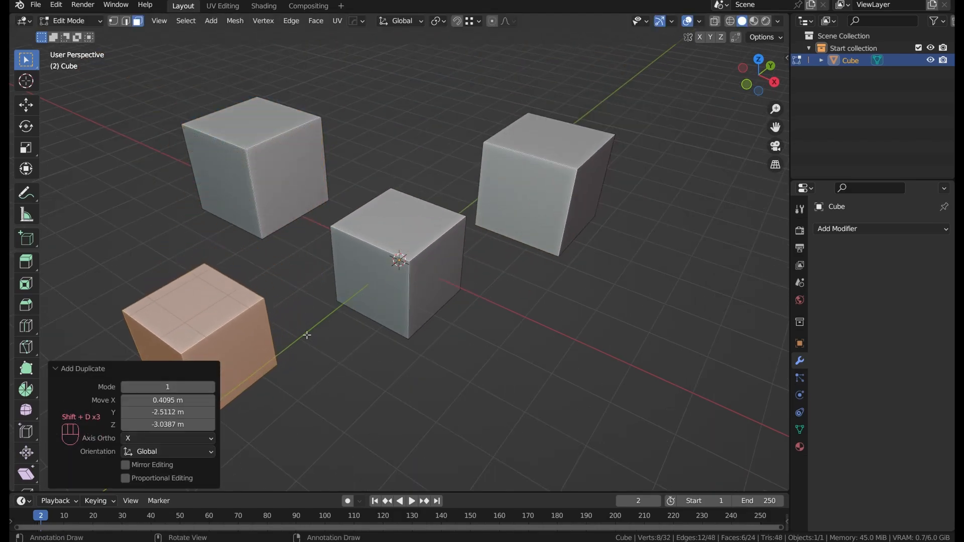
{"action": "left_click", "coordinate": [317, 304]}
Separate the mesh into individual objects by loose parts
{"action": "middle_click_drag", "start_coordinate": [317, 304], "coordinate": [284, 290]}
{"action": "key", "text": "p"}
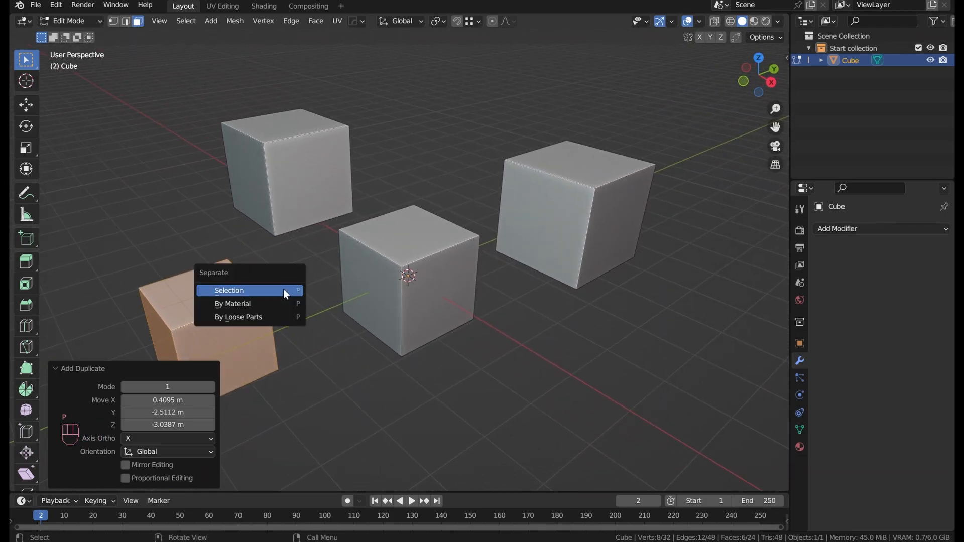
{"action": "left_click", "coordinate": [252, 319]}
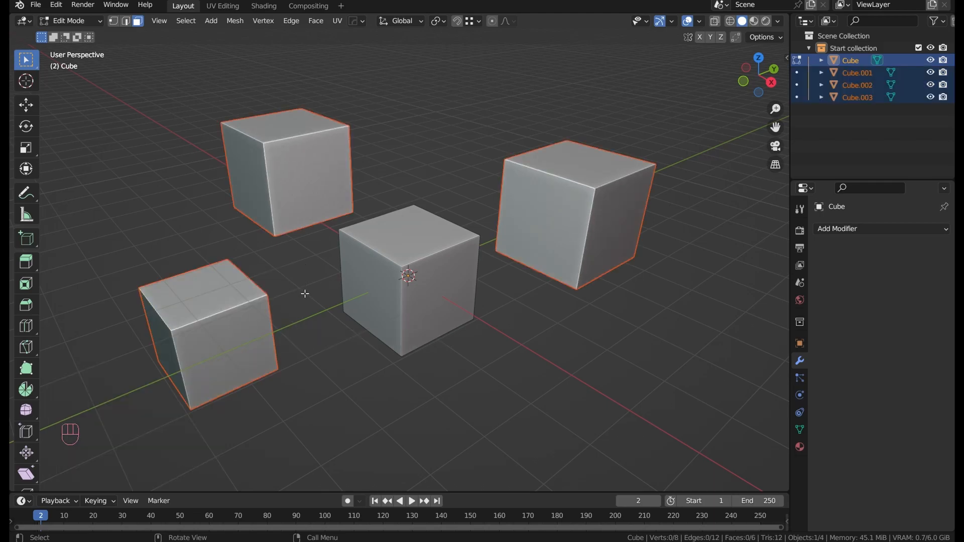
Select each of the four cubes individually in Object Mode to check that they are separate objects
{"action": "key", "text": "Tab"}
{"action": "left_click", "coordinate": [379, 276]}
{"action": "left_click", "coordinate": [232, 308]}
{"action": "left_click", "coordinate": [319, 195]}
{"action": "left_click", "coordinate": [527, 216]}
{"action": "left_click", "coordinate": [389, 264]}
{"action": "left_click_drag", "start_coordinate": [186, 332], "coordinate": [189, 329]}
{"action": "left_click_drag", "start_coordinate": [299, 194], "coordinate": [308, 189]}
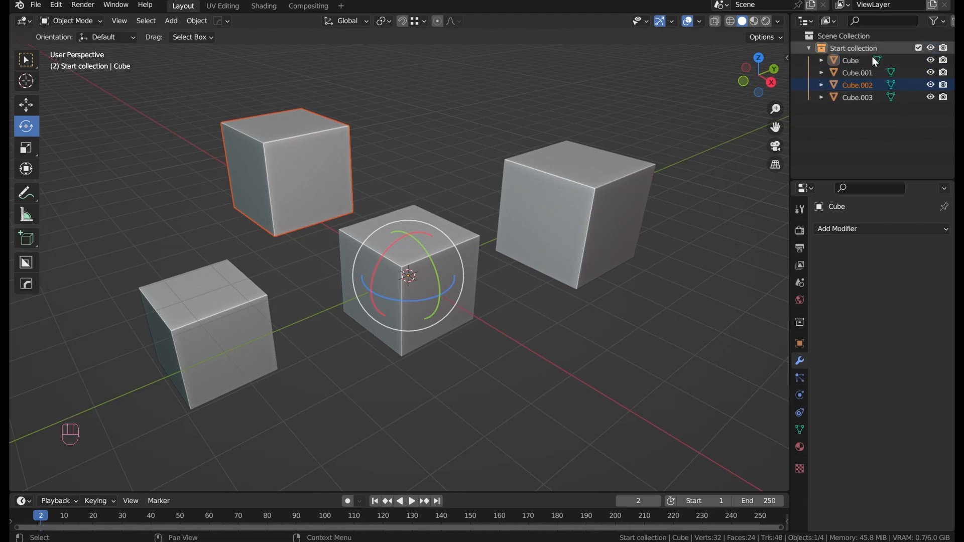
{"action": "left_click_drag", "start_coordinate": [433, 244], "coordinate": [425, 252]}
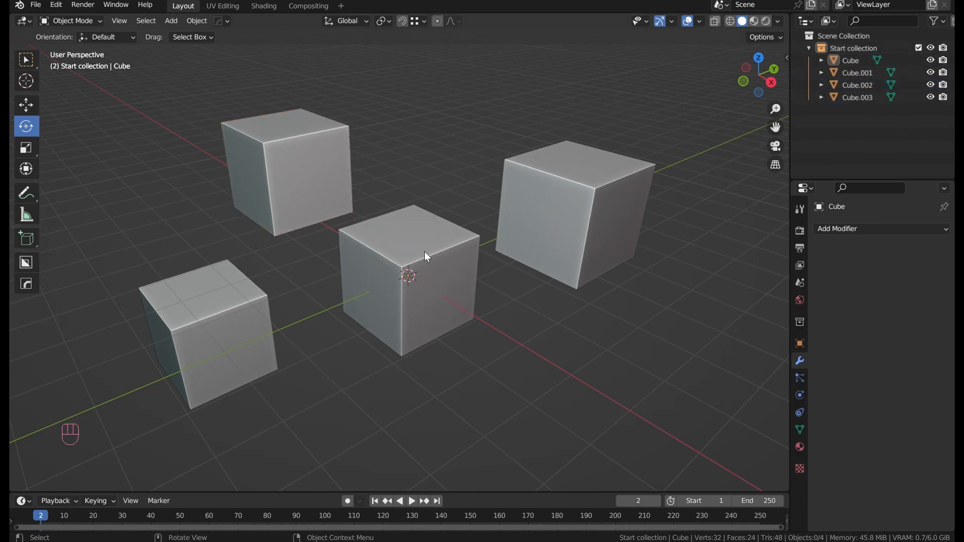
{"action": "left_click", "coordinate": [421, 250]}
Select all four cubes and join them into one object with the central cube active
{"action": "key", "text": "a"}
{"action": "key", "text": "ctrl+z"}
{"action": "key", "text": "ctrl+z"}
{"action": "key", "text": "a"}
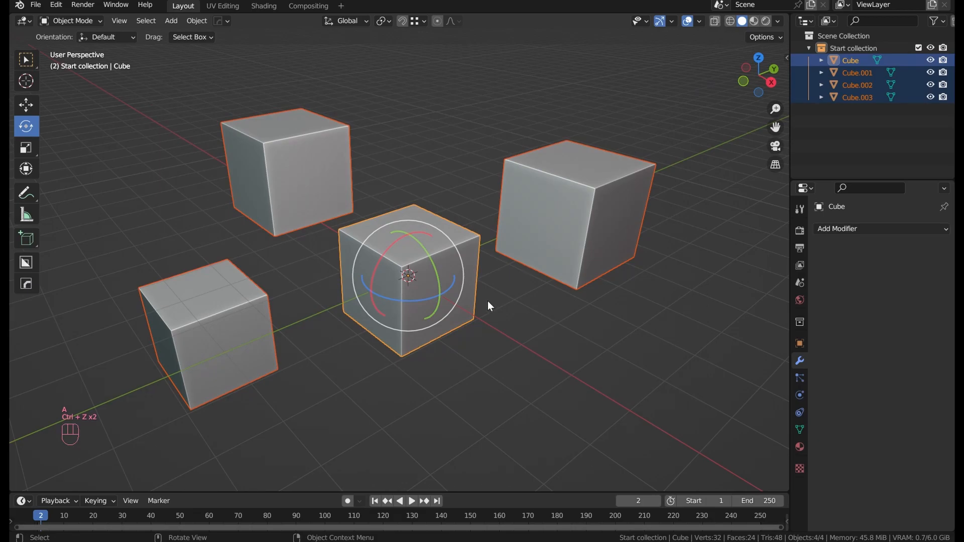
{"action": "key", "text": "ctrl+j"}
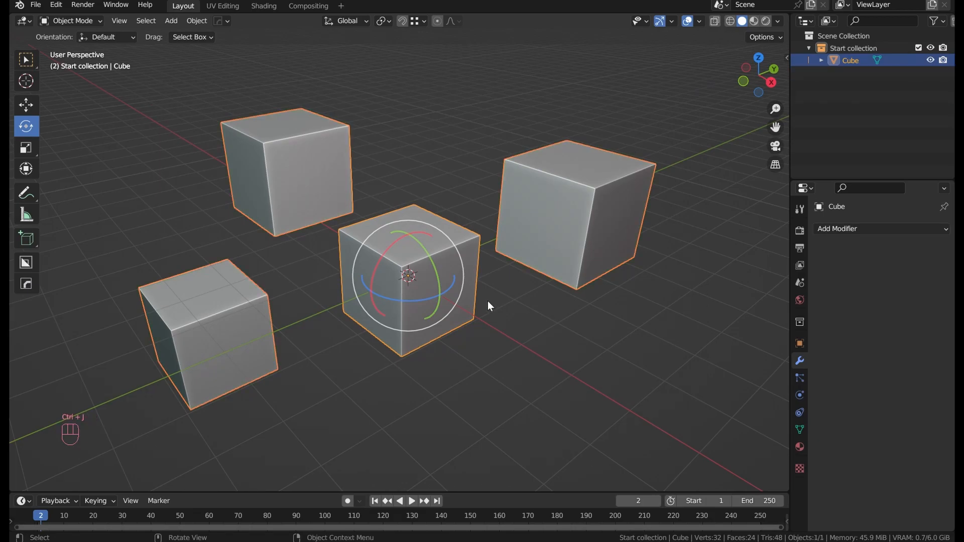
Separate the central cube's linked geometry by selection and select it as its own object in Object Mode
{"action": "key", "text": "Tab"}
{"action": "key", "text": "l"}
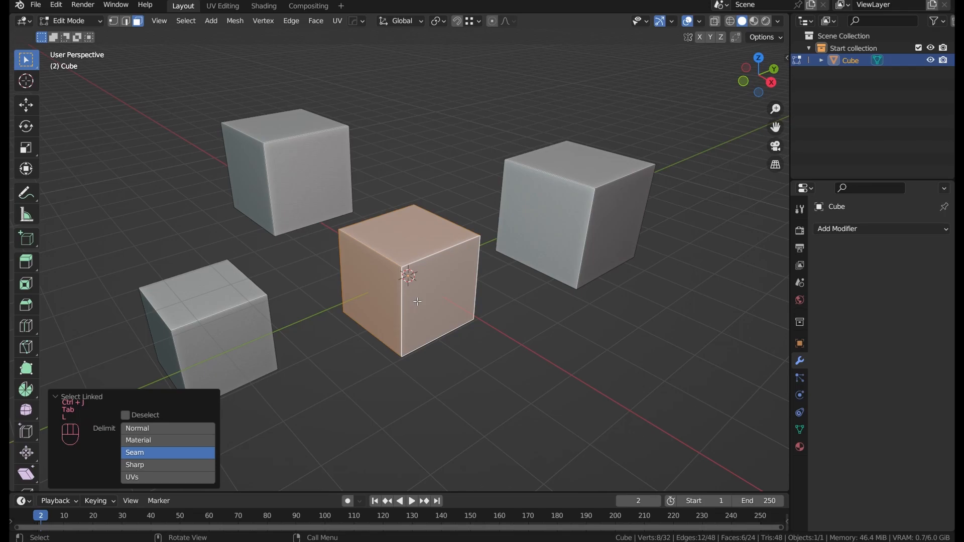
{"action": "key", "text": "p"}
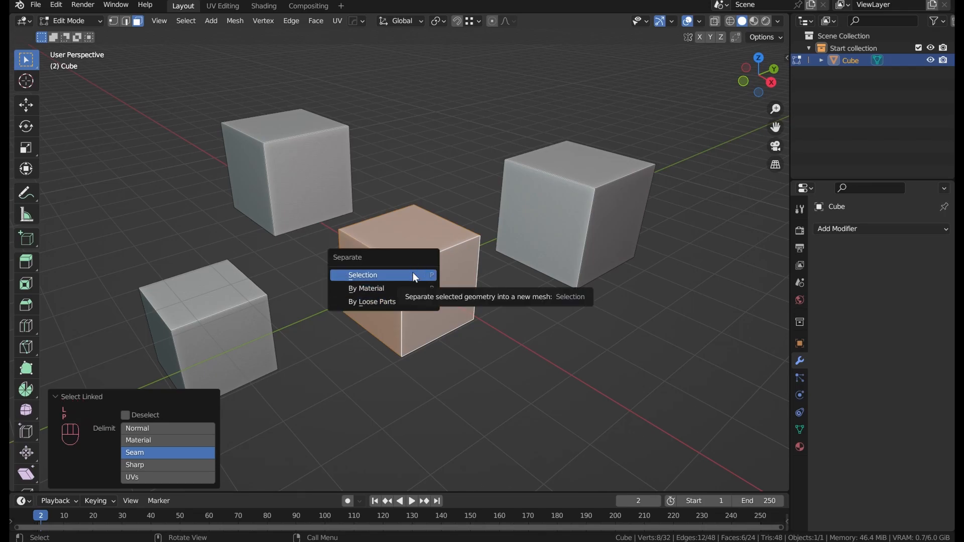
{"action": "left_click", "coordinate": [415, 276]}
{"action": "key", "text": "Tab"}
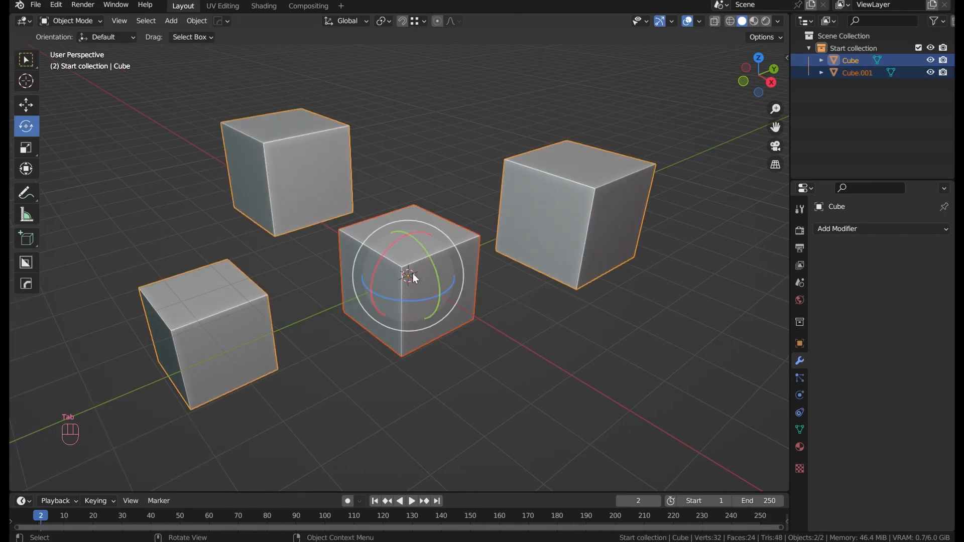
{"action": "left_click", "coordinate": [413, 273]}
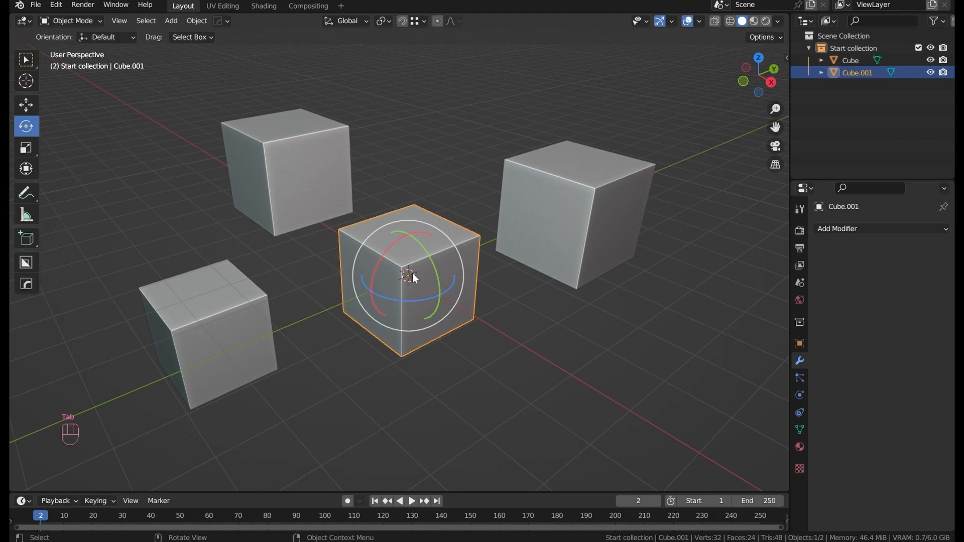
Select the top face of the separated central cube in Edit Mode
{"action": "scroll", "coordinate": [413, 273], "scroll_direction": "up", "scroll_amount": 4}
{"action": "scroll", "coordinate": [413, 273], "scroll_direction": "down", "scroll_amount": 4}
{"action": "key", "text": "Tab"}
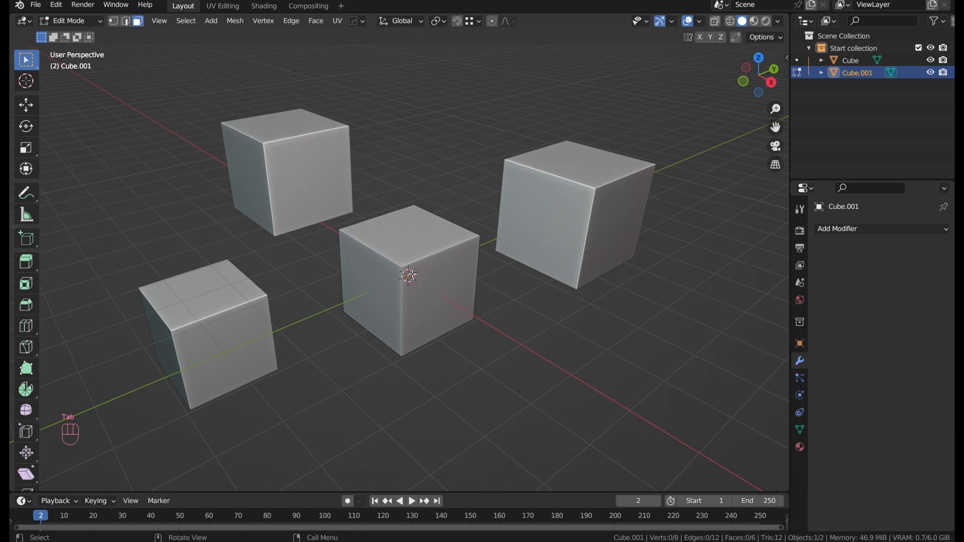
{"action": "key", "text": "3"}
{"action": "left_click", "coordinate": [410, 251]}
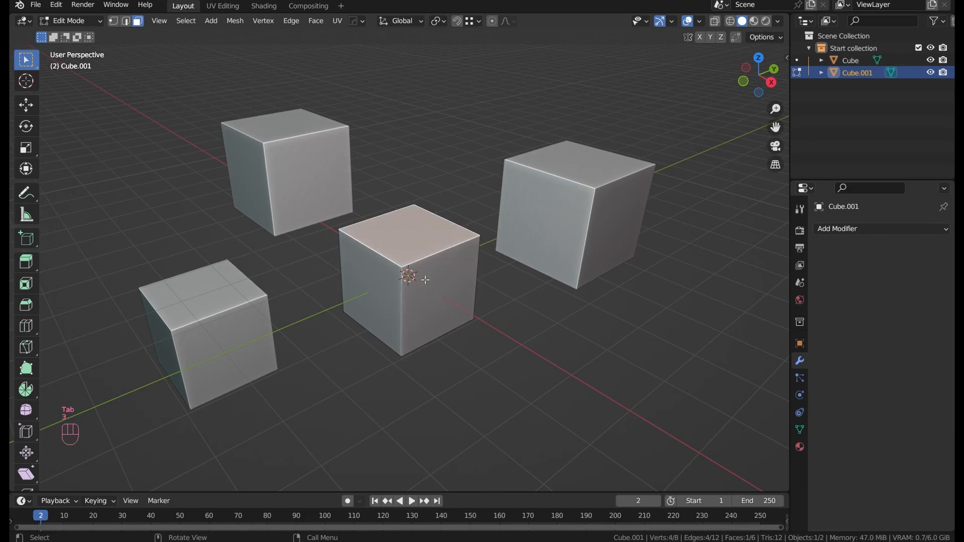
Separate two top corner vertices of the central cube into a new object by selection
{"action": "key", "text": "1"}
{"action": "left_click", "coordinate": [396, 268]}
{"action": "left_click", "coordinate": [464, 248], "text": "shift"}
{"action": "middle_click_drag", "start_coordinate": [426, 259], "coordinate": [495, 298]}
{"action": "key", "text": "shift+d"}
{"action": "left_click", "coordinate": [495, 298]}
{"action": "key", "text": "ctrl+z"}
{"action": "key", "text": "p"}
{"action": "left_click", "coordinate": [497, 303]}
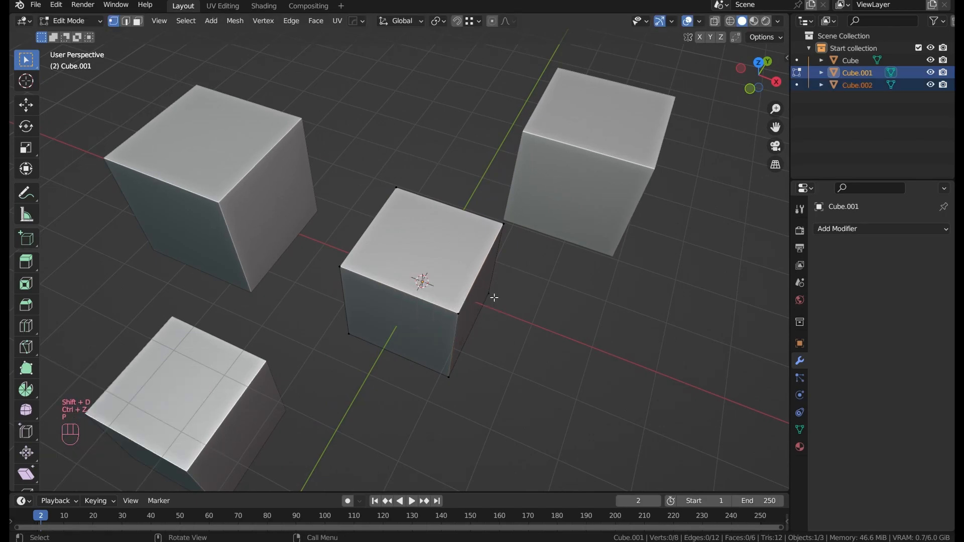
Delete the object made from the separated corner vertices in Object Mode
{"action": "key", "text": "Tab"}
{"action": "left_click", "coordinate": [461, 315], "text": "shift"}
{"action": "key", "text": "shift+f"}
{"action": "left_click_drag", "start_coordinate": [511, 306], "coordinate": [587, 297]}
{"action": "key", "text": "x"}
{"action": "left_click", "coordinate": [586, 296]}
{"action": "scroll", "coordinate": [574, 275], "scroll_direction": "down", "scroll_amount": 15}
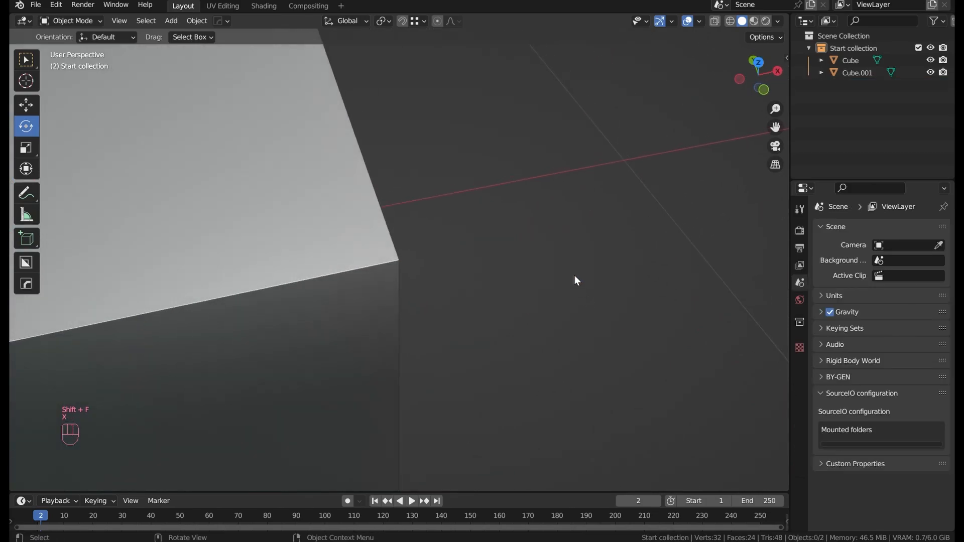
Add a Diamond mesh from the extra mesh primitives to the scene
{"action": "middle_click_drag", "start_coordinate": [574, 272], "coordinate": [282, 383]}
{"action": "scroll", "coordinate": [462, 246], "scroll_direction": "up", "scroll_amount": 3}
{"action": "key", "text": "shift+a"}
{"action": "mouse_move", "coordinate": [375, 257]}
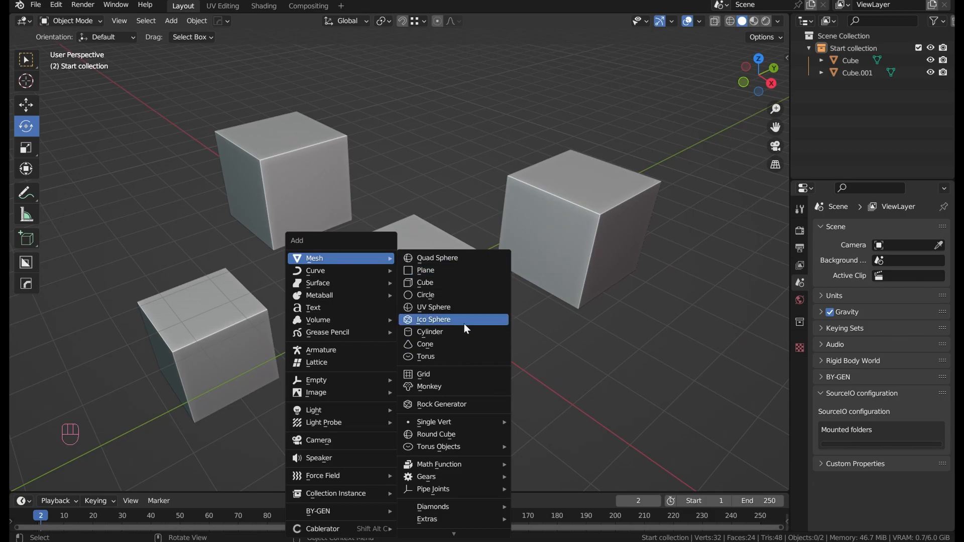
{"action": "mouse_move", "coordinate": [491, 424]}
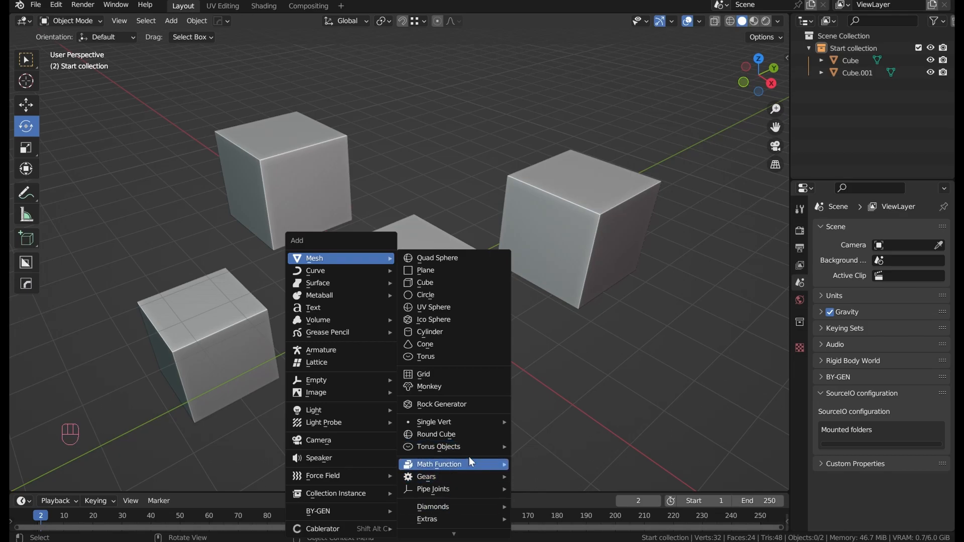
{"action": "mouse_move", "coordinate": [473, 510]}
{"action": "left_click", "coordinate": [547, 495]}
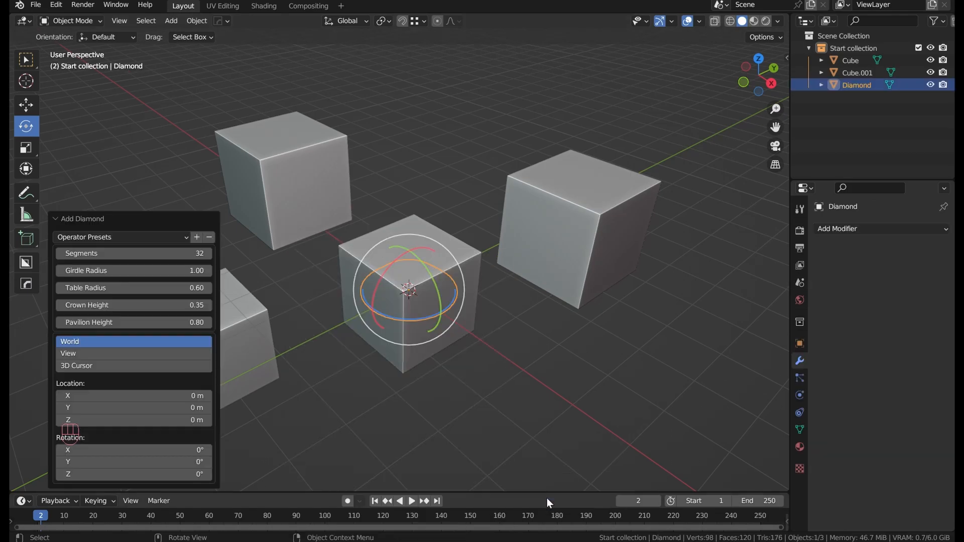
Move the diamond up about 1.8 m along Z so it sits above the central cube
{"action": "key", "text": "shift+f"}
{"action": "middle_click_drag", "start_coordinate": [427, 317], "coordinate": [408, 312]}
{"action": "scroll", "coordinate": [408, 224], "scroll_direction": "down", "scroll_amount": 4}
{"action": "key", "text": "g"}
{"action": "left_click_drag", "start_coordinate": [402, 198], "coordinate": [400, 59]}
{"action": "key", "text": "shift+f"}
{"action": "middle_click_drag", "start_coordinate": [428, 190], "coordinate": [469, 131]}
{"action": "scroll", "coordinate": [474, 204], "scroll_direction": "down", "scroll_amount": 3}
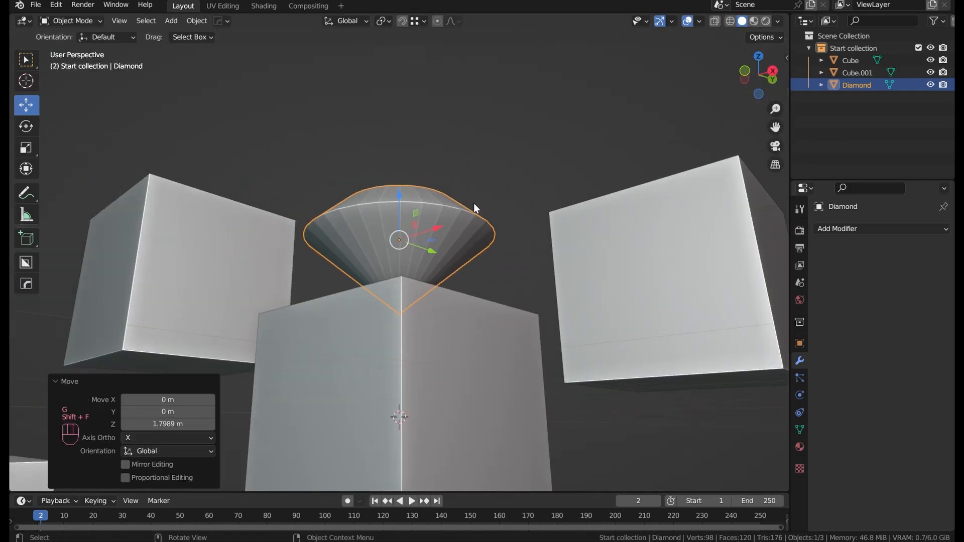
Delete the diamond from above the central cube
{"action": "key", "text": "x"}
{"action": "left_click", "coordinate": [474, 204]}
{"action": "scroll", "coordinate": [474, 203], "scroll_direction": "down", "scroll_amount": 6}
{"action": "middle_click_drag", "start_coordinate": [475, 204], "coordinate": [480, 258]}
{"action": "scroll", "coordinate": [480, 291], "scroll_direction": "up", "scroll_amount": 4}
{"action": "scroll", "coordinate": [481, 291], "scroll_direction": "down", "scroll_amount": 2}
{"action": "scroll", "coordinate": [481, 258], "scroll_direction": "up", "scroll_amount": 2}
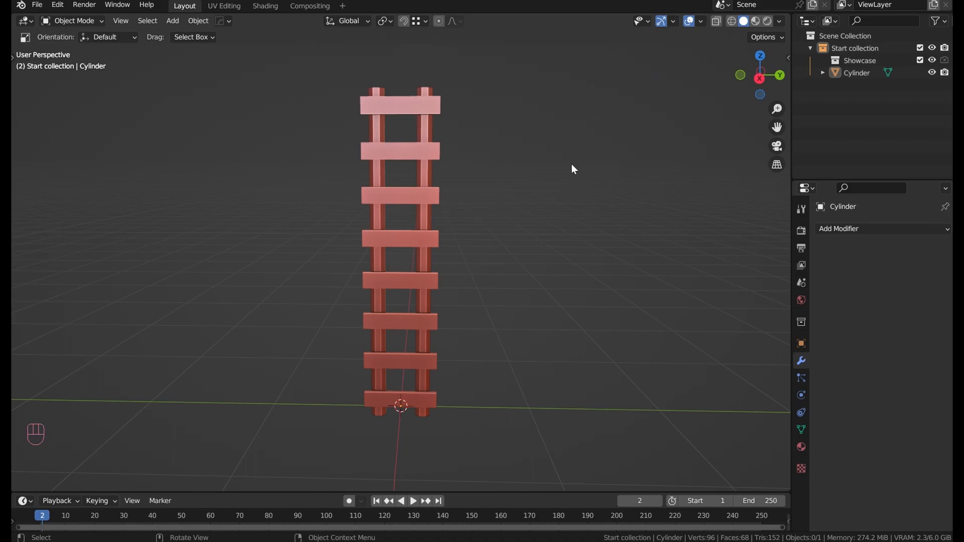
Look through the available transform pivot points and transform orientations
{"action": "left_click", "coordinate": [387, 23]}
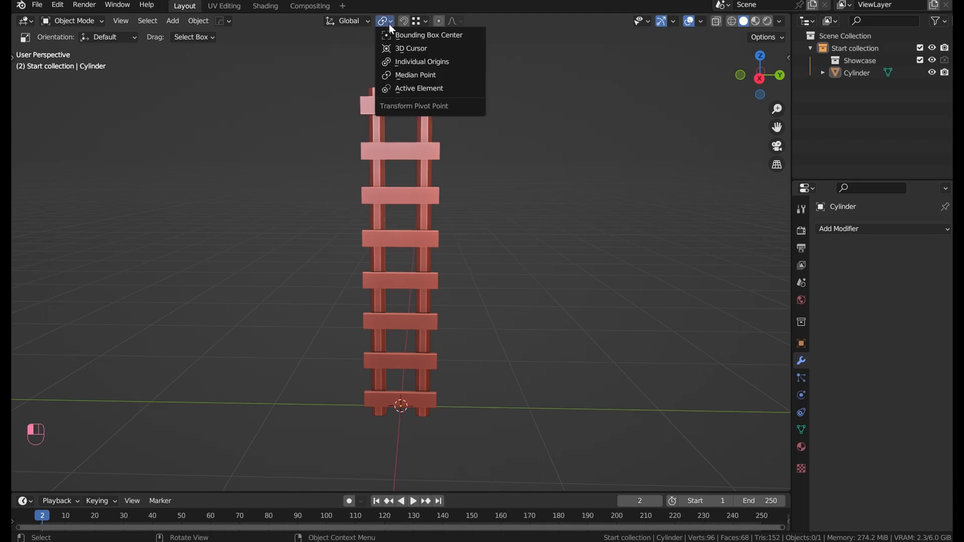
{"action": "left_click", "coordinate": [350, 22]}
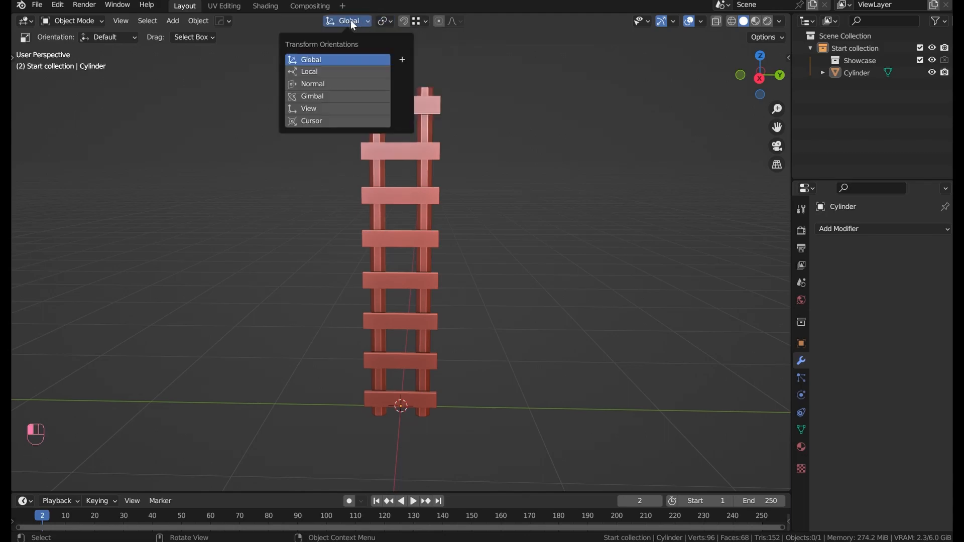
{"action": "left_click", "coordinate": [380, 22]}
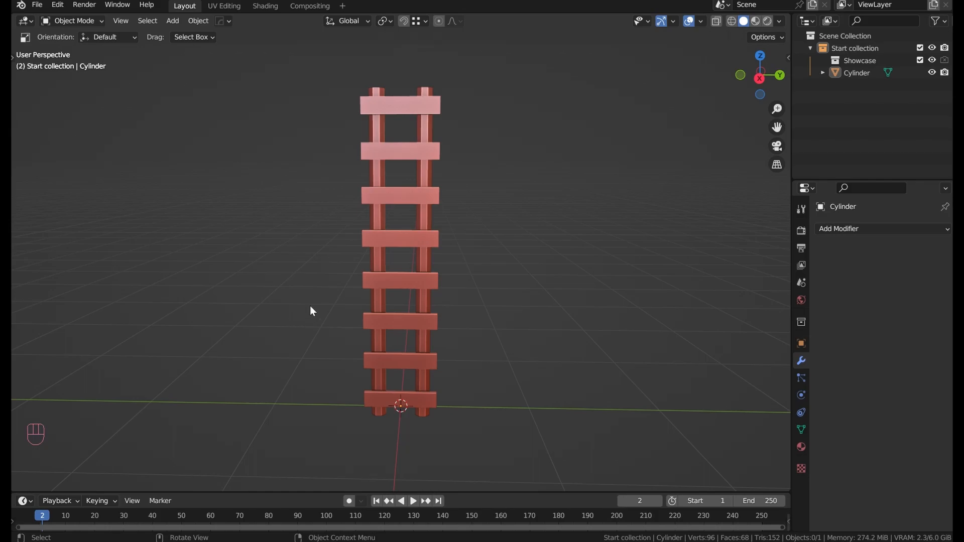
Place the 3D cursor on the ladder's top rung and add a cube there
{"action": "key", "text": "shift"}
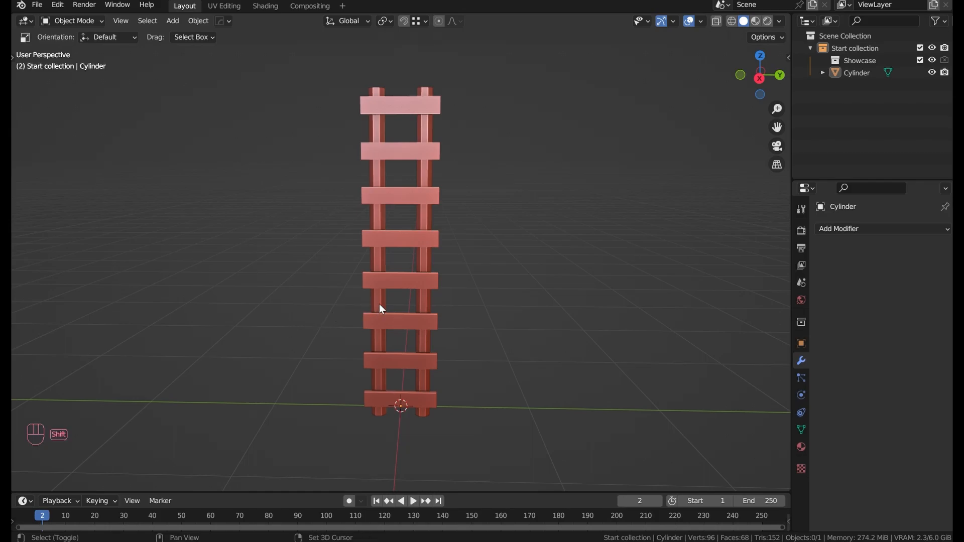
{"action": "right_click_drag", "start_coordinate": [382, 308], "coordinate": [427, 105], "text": "shift"}
{"action": "key", "text": "shift+a"}
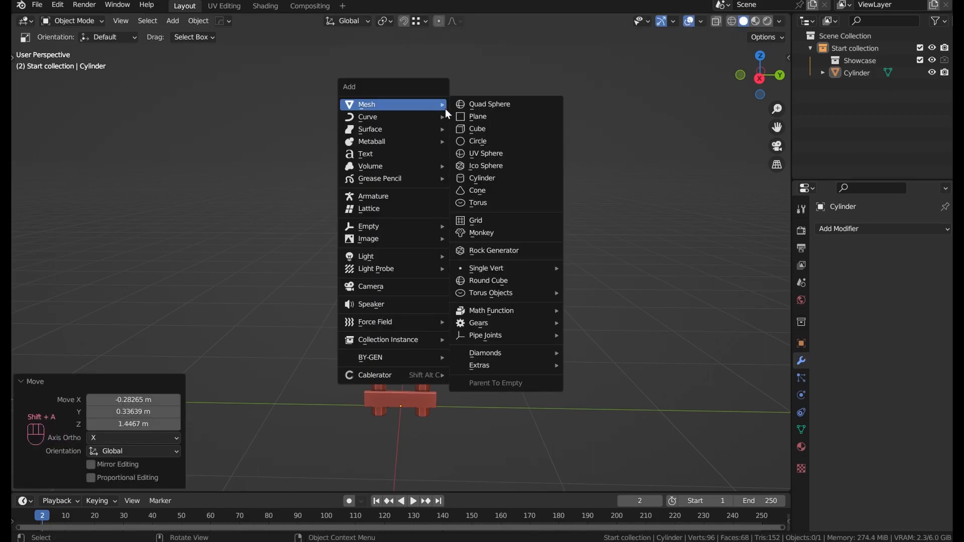
{"action": "left_click", "coordinate": [481, 126]}
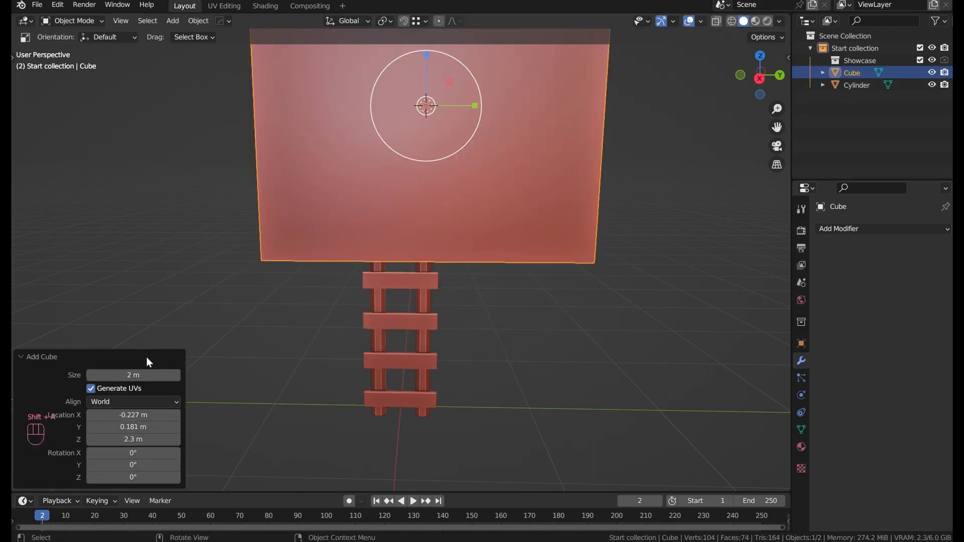
{"action": "left_click_drag", "start_coordinate": [134, 375], "coordinate": [541, 240]}
Delete the cube at the 3D cursor and select the ladder
{"action": "middle_click_drag", "start_coordinate": [264, 327], "coordinate": [462, 348]}
{"action": "key", "text": "x"}
{"action": "left_click", "coordinate": [353, 344]}
{"action": "left_click", "coordinate": [424, 402]}
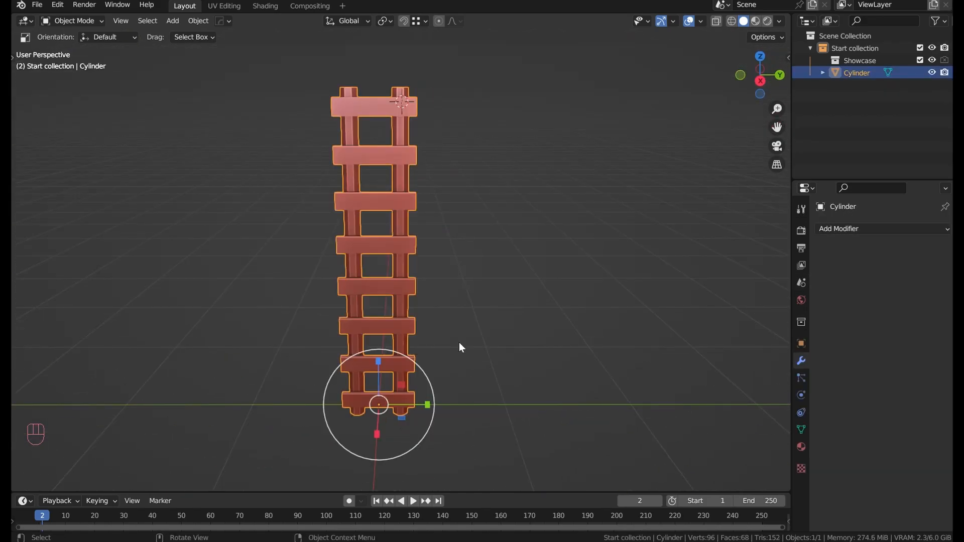
Set the ladder's origin to its geometry
{"action": "left_click_drag", "start_coordinate": [401, 397], "coordinate": [461, 360]}
{"action": "right_click", "coordinate": [461, 360]}
{"action": "right_click", "coordinate": [382, 305]}
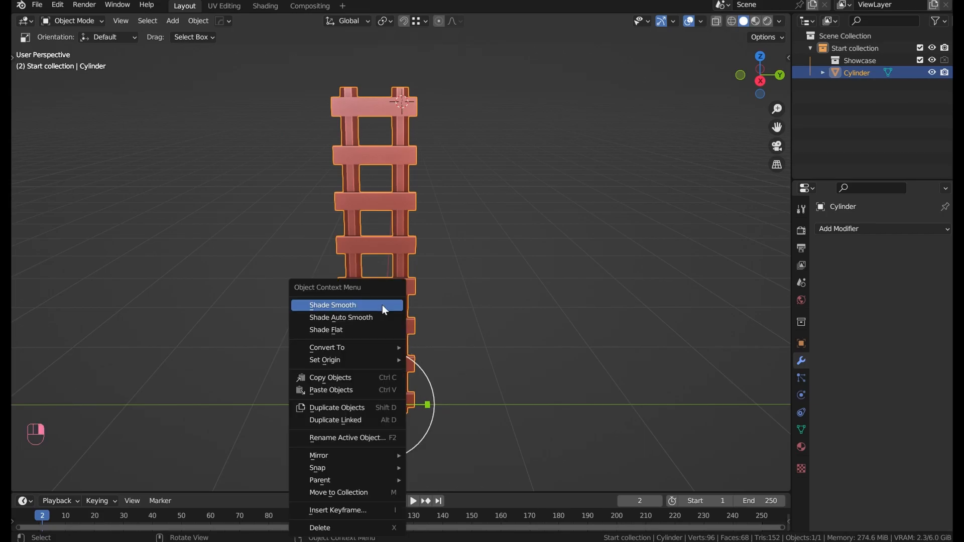
{"action": "mouse_move", "coordinate": [384, 362]}
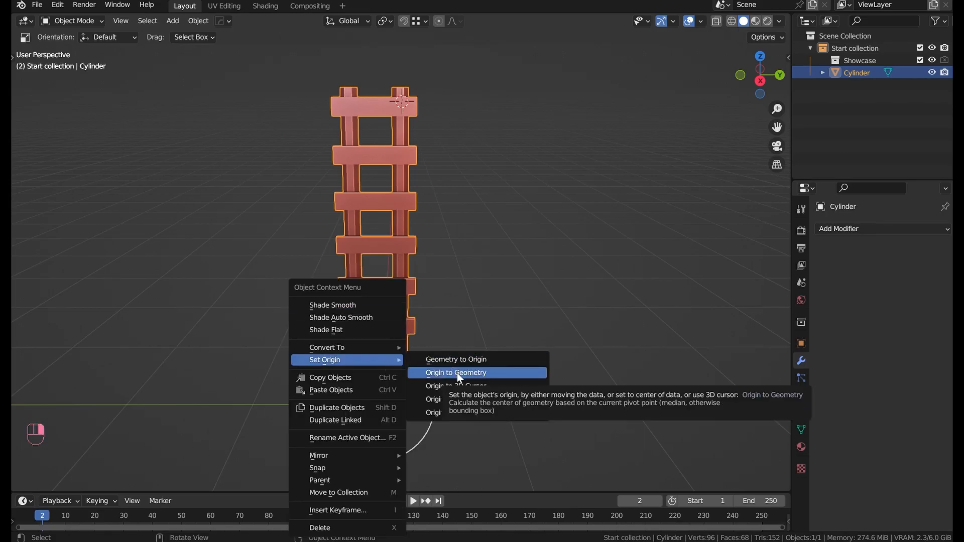
{"action": "left_click", "coordinate": [457, 373]}
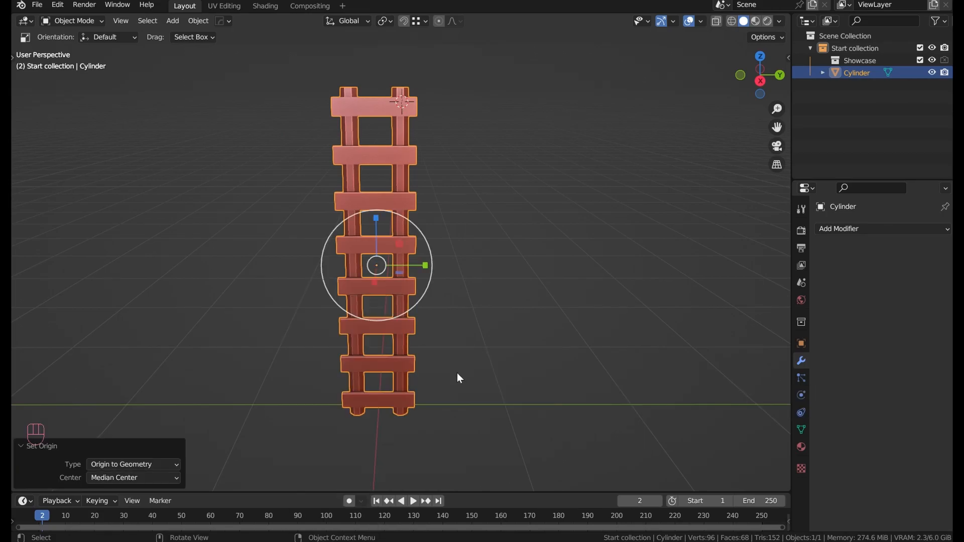
Try scaling and rotating the ladder around the origin at its middle
{"action": "left_click_drag", "start_coordinate": [416, 296], "coordinate": [378, 257]}
{"action": "right_click", "coordinate": [435, 293]}
{"action": "key", "text": "r"}
{"action": "right_click", "coordinate": [379, 257]}
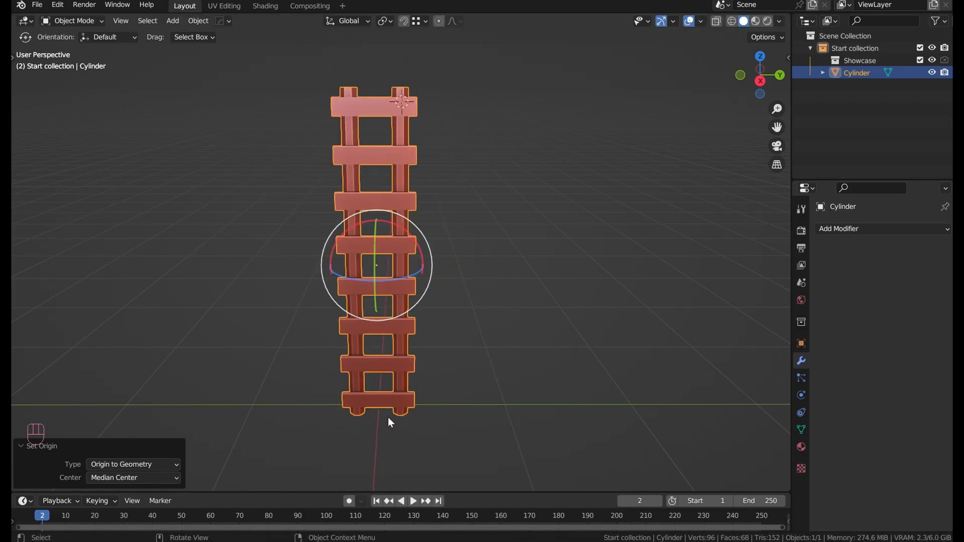
Select the bottom end faces of both ladder posts in Edit Mode and snap the 3D cursor to the selection
{"action": "middle_click_drag", "start_coordinate": [389, 414], "coordinate": [400, 348]}
{"action": "middle_click_drag", "start_coordinate": [379, 418], "coordinate": [384, 346], "text": "shift"}
{"action": "scroll", "coordinate": [384, 347], "scroll_direction": "up", "scroll_amount": 2}
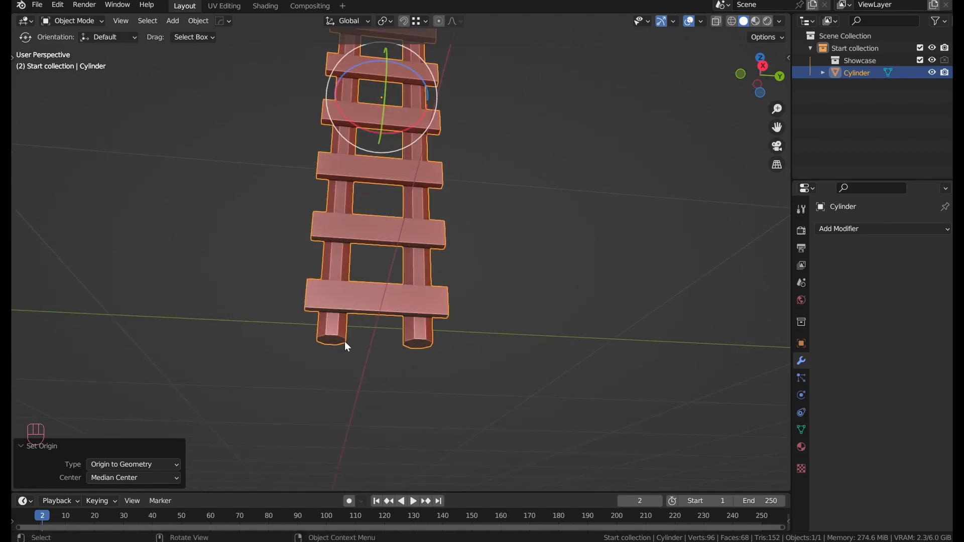
{"action": "mouse_move", "coordinate": [336, 341]}
{"action": "middle_mouse_down"}
{"action": "mouse_move", "coordinate": [317, 372]}
{"action": "mouse_move", "coordinate": [335, 333]}
{"action": "mouse_move", "coordinate": [335, 352]}
{"action": "mouse_move", "coordinate": [338, 344]}
{"action": "middle_mouse_up"}
{"action": "scroll", "coordinate": [334, 336], "scroll_direction": "up", "scroll_amount": 2}
{"action": "key", "text": "Tab"}
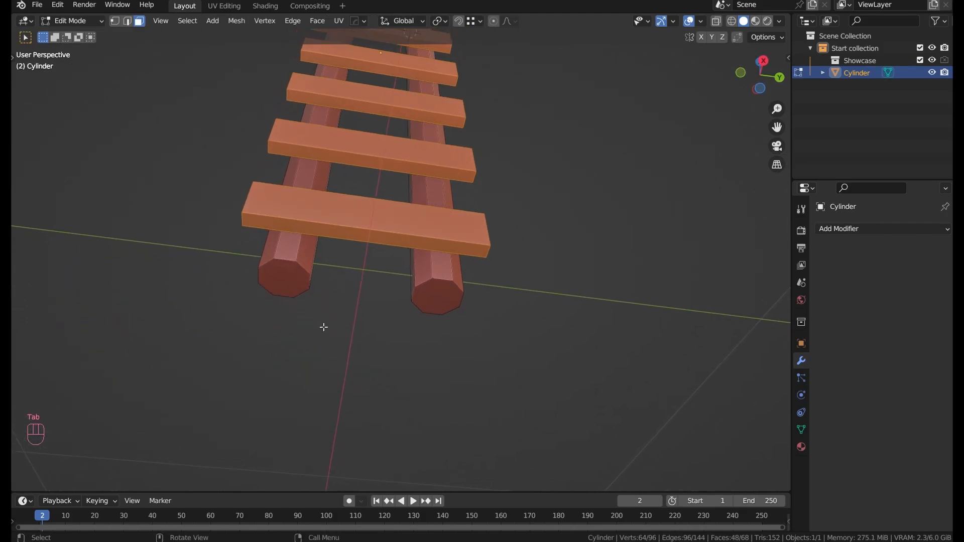
{"action": "scroll", "coordinate": [324, 327], "scroll_direction": "up", "scroll_amount": 2}
{"action": "left_click", "coordinate": [250, 293]}
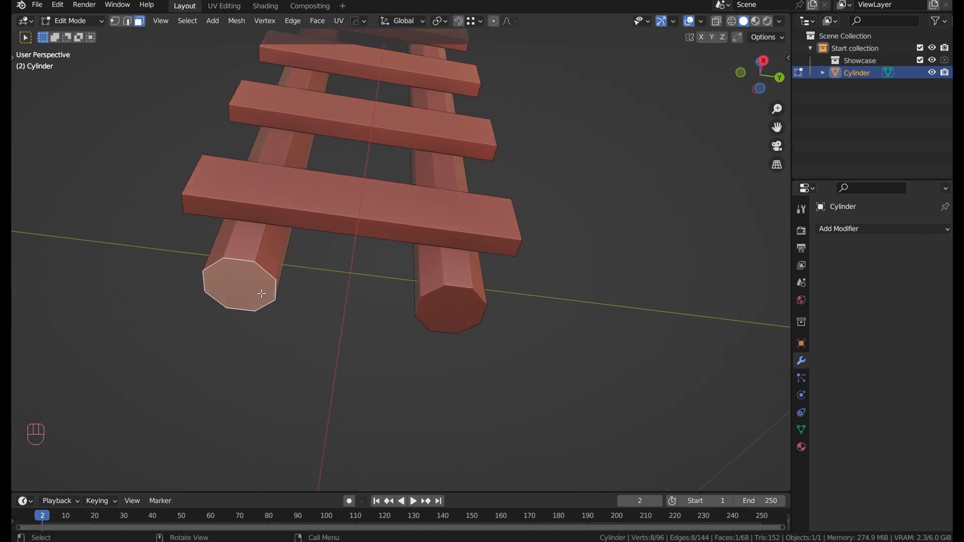
{"action": "left_click", "coordinate": [448, 308], "text": "shift"}
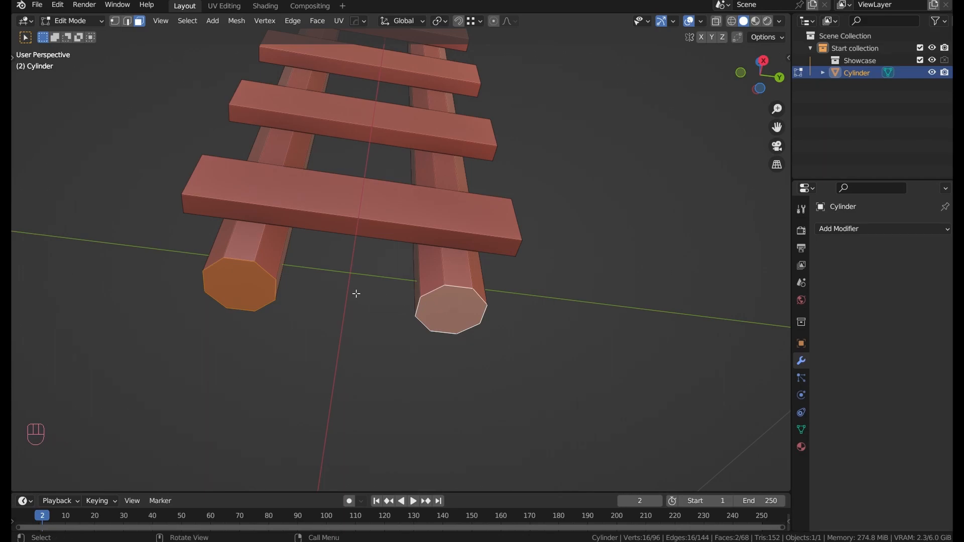
{"action": "key", "text": "shift+s"}
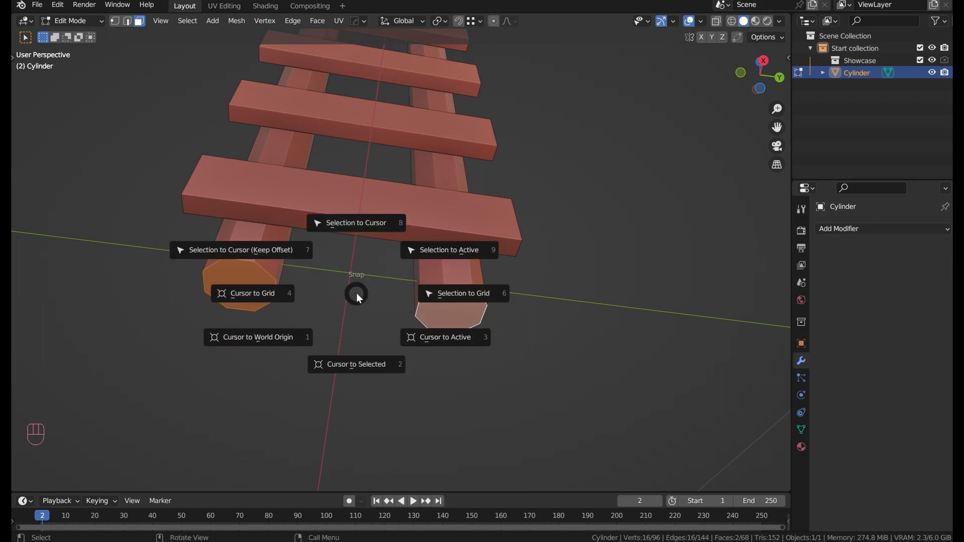
{"action": "left_click", "coordinate": [358, 357]}
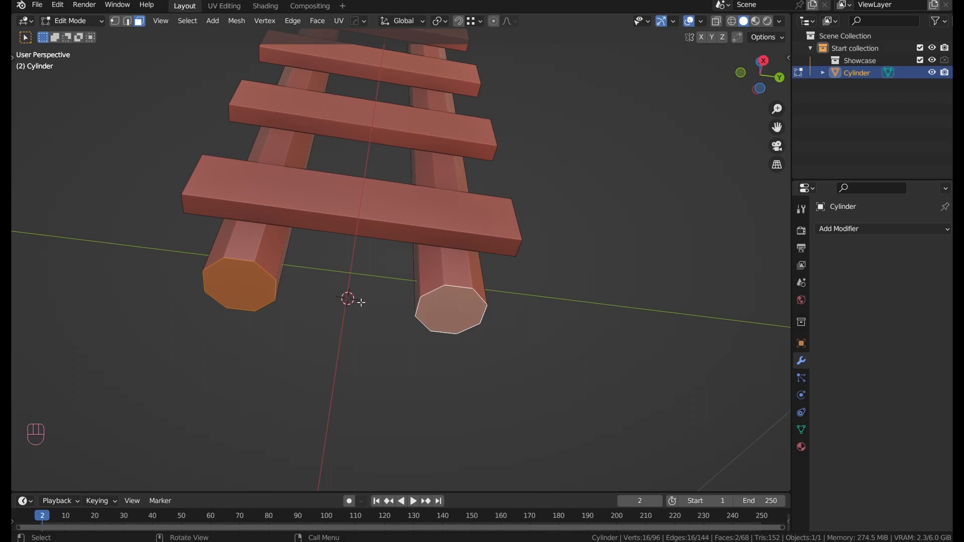
Return to Object Mode and set the ladder's origin to the 3D cursor
{"action": "key", "text": "Tab"}
{"action": "right_click", "coordinate": [323, 212]}
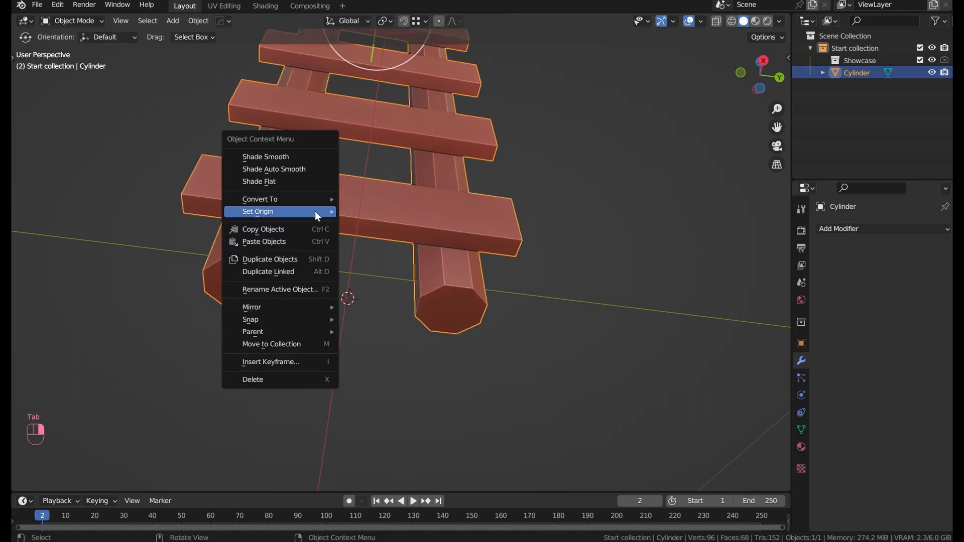
{"action": "mouse_move", "coordinate": [315, 211]}
{"action": "left_click", "coordinate": [394, 237]}
Try scaling the ladder from the origin at its base
{"action": "middle_click_drag", "start_coordinate": [394, 241], "coordinate": [377, 381]}
{"action": "left_click_drag", "start_coordinate": [379, 395], "coordinate": [406, 334]}
{"action": "right_click", "coordinate": [406, 334]}
{"action": "key", "text": "s"}
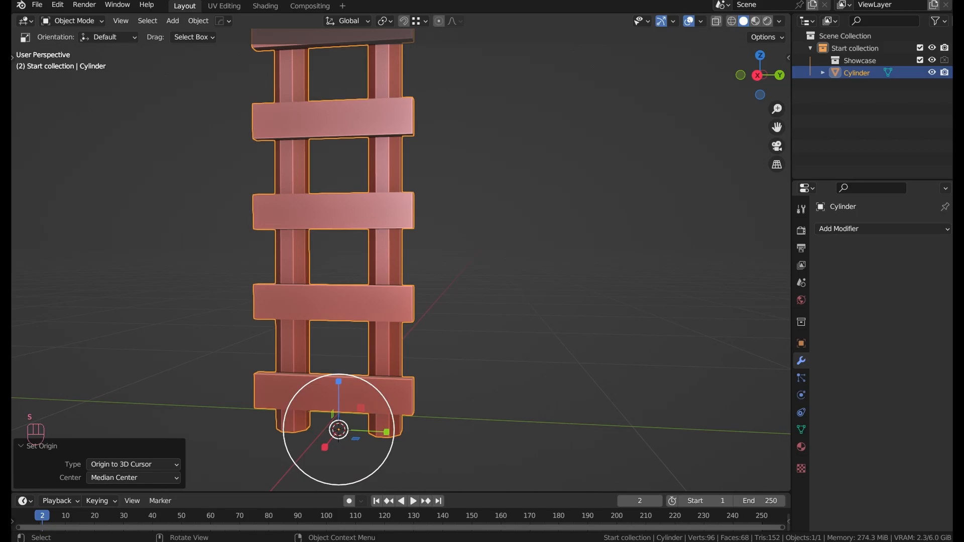
{"action": "key", "text": "Escape"}
Select the ladder's entire mesh in Edit Mode and try rotating it from several viewing directions
{"action": "middle_click_drag", "start_coordinate": [410, 369], "coordinate": [387, 279]}
{"action": "scroll", "coordinate": [379, 375], "scroll_direction": "up", "scroll_amount": 4}
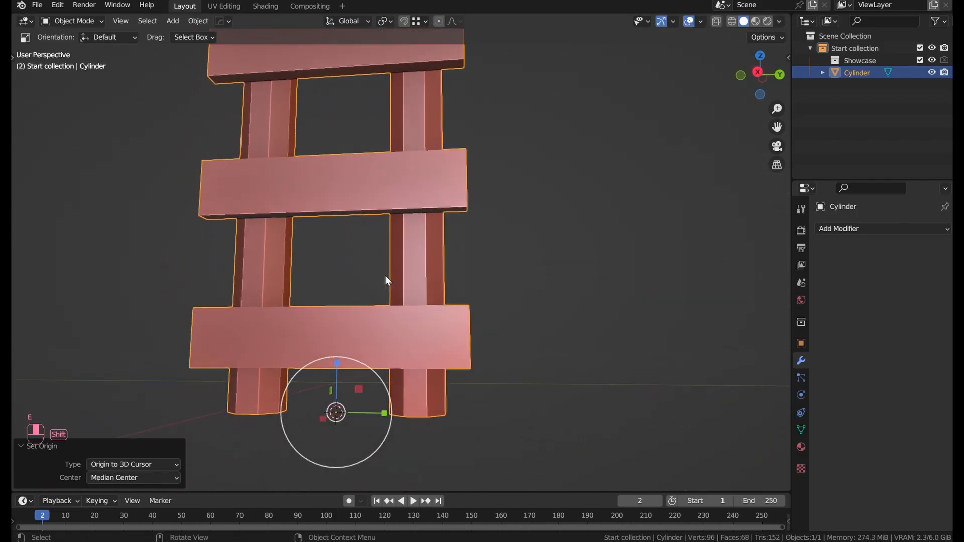
{"action": "key", "text": "Tab"}
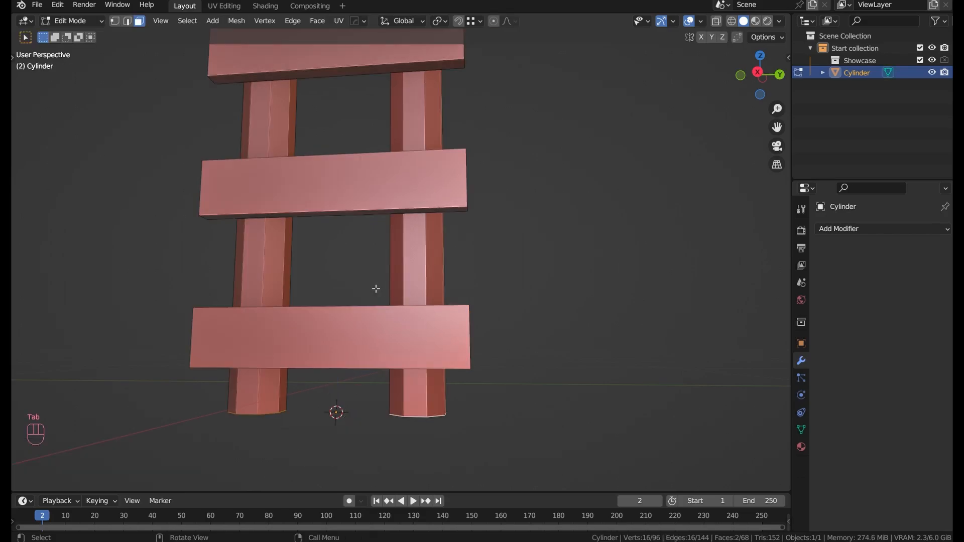
{"action": "key", "text": "a"}
{"action": "key", "text": "r"}
{"action": "right_click", "coordinate": [269, 255]}
{"action": "middle_click_drag", "start_coordinate": [269, 254], "coordinate": [512, 290]}
{"action": "key", "text": "r"}
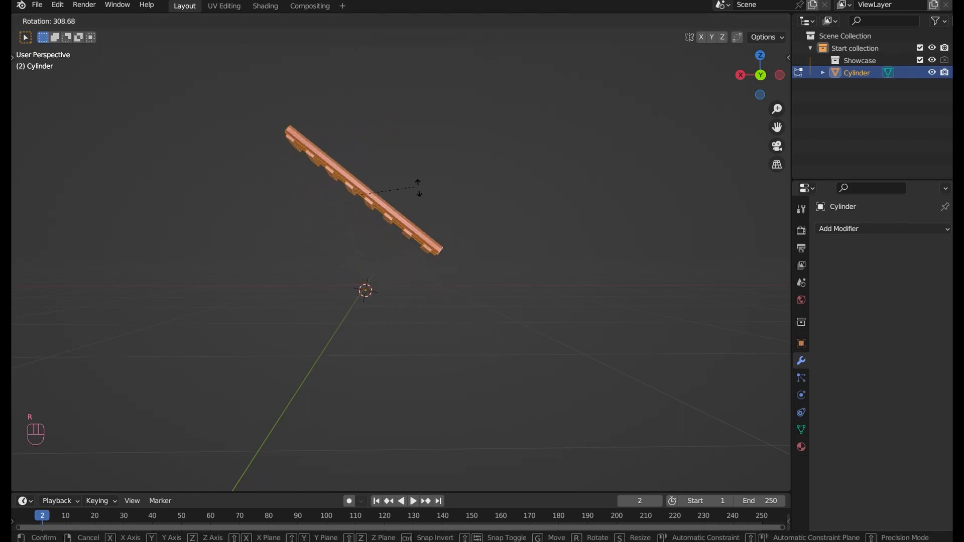
{"action": "left_click", "coordinate": [437, 332]}
{"action": "middle_click_drag", "start_coordinate": [462, 332], "coordinate": [518, 357]}
{"action": "middle_click_drag", "start_coordinate": [416, 289], "coordinate": [424, 347], "text": "shift"}
{"action": "scroll", "coordinate": [391, 269], "scroll_direction": "up", "scroll_amount": 2}
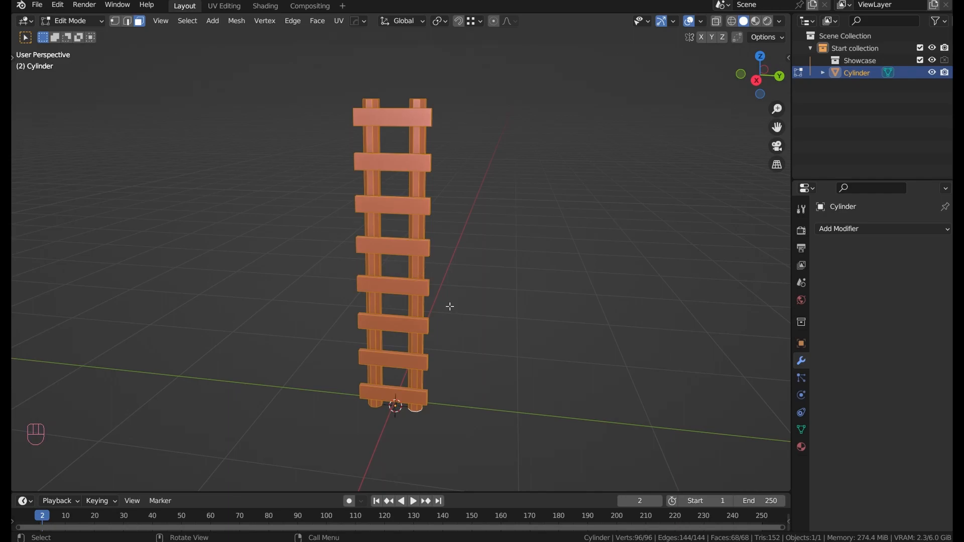
{"action": "middle_click_drag", "start_coordinate": [532, 274], "coordinate": [499, 252]}
{"action": "key", "text": "r"}
{"action": "right_click", "coordinate": [383, 65]}
Set the transform pivot point to Active Element and try rotating the mesh around a newly activated face
{"action": "left_click", "coordinate": [441, 23]}
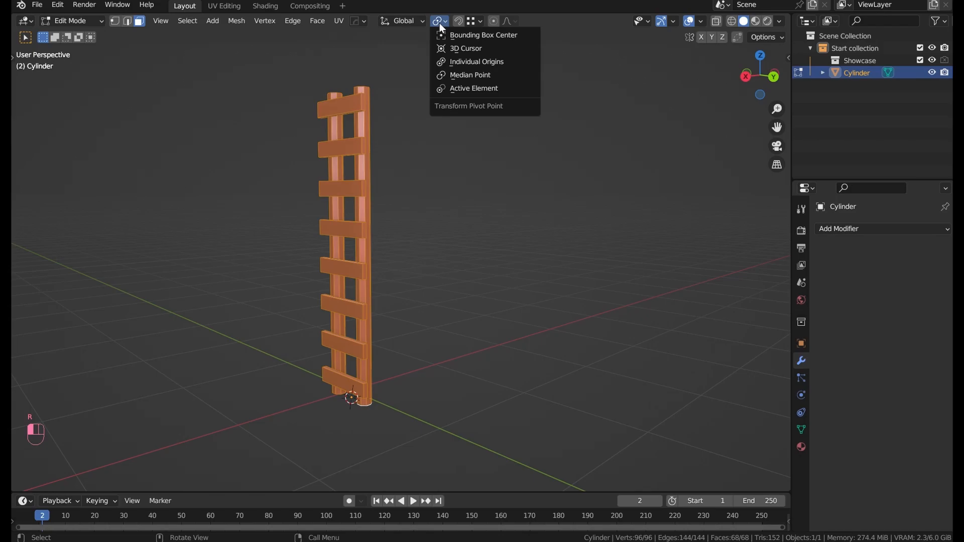
{"action": "left_click", "coordinate": [471, 89]}
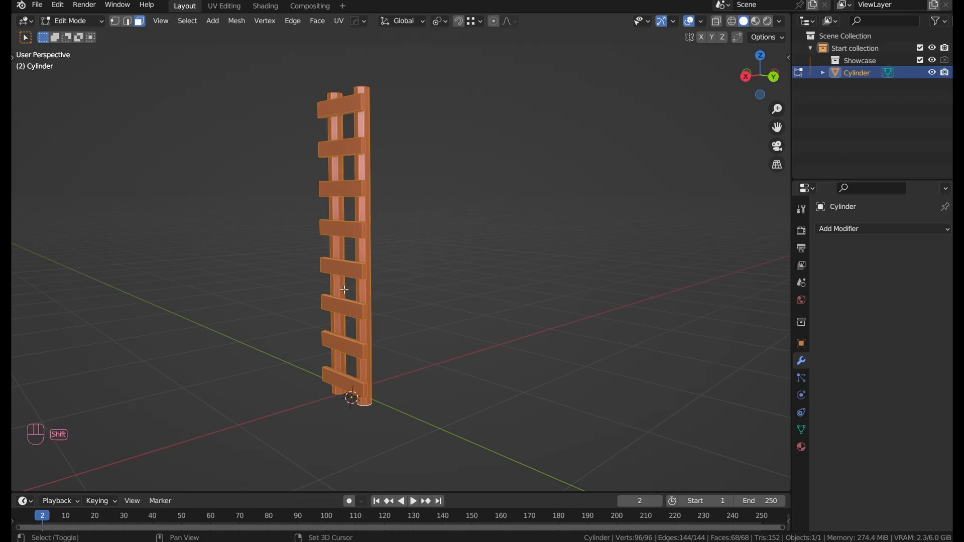
{"action": "scroll", "coordinate": [290, 278], "scroll_direction": "up", "scroll_amount": 4}
{"action": "left_click", "coordinate": [290, 278], "text": "shift"}
{"action": "left_click", "coordinate": [290, 277], "text": "shift"}
{"action": "middle_click_drag", "start_coordinate": [291, 278], "coordinate": [261, 319]}
{"action": "key", "text": "r"}
{"action": "right_click", "coordinate": [248, 324]}
Make a long side face of a post the active element and try rotating the ladder around it
{"action": "scroll", "coordinate": [361, 138], "scroll_direction": "down", "scroll_amount": 3}
{"action": "left_click", "coordinate": [361, 138], "text": "shift"}
{"action": "key", "text": "r"}
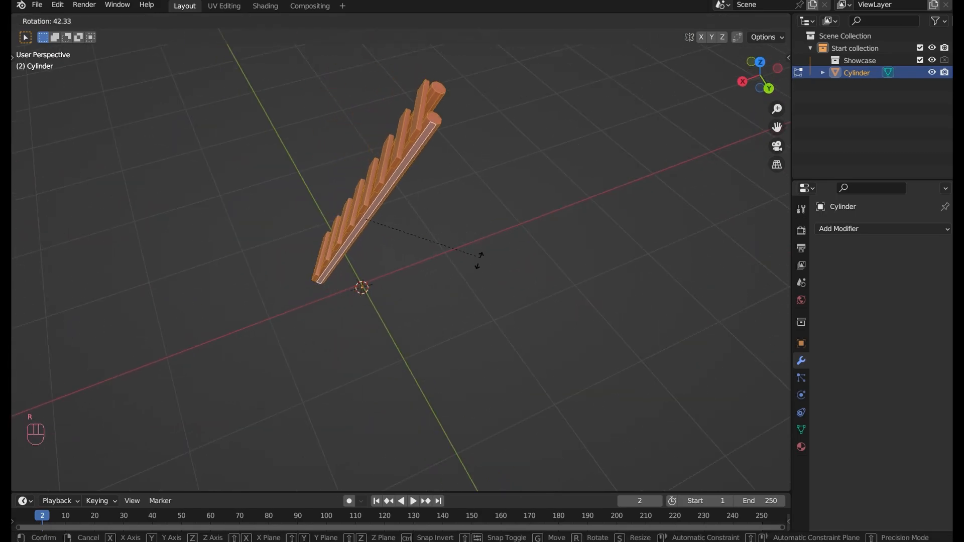
{"action": "right_click", "coordinate": [341, 95]}
Make the top rung's face the active element and try rotating the ladder around it along a global axis
{"action": "left_click", "coordinate": [331, 91], "text": "shift"}
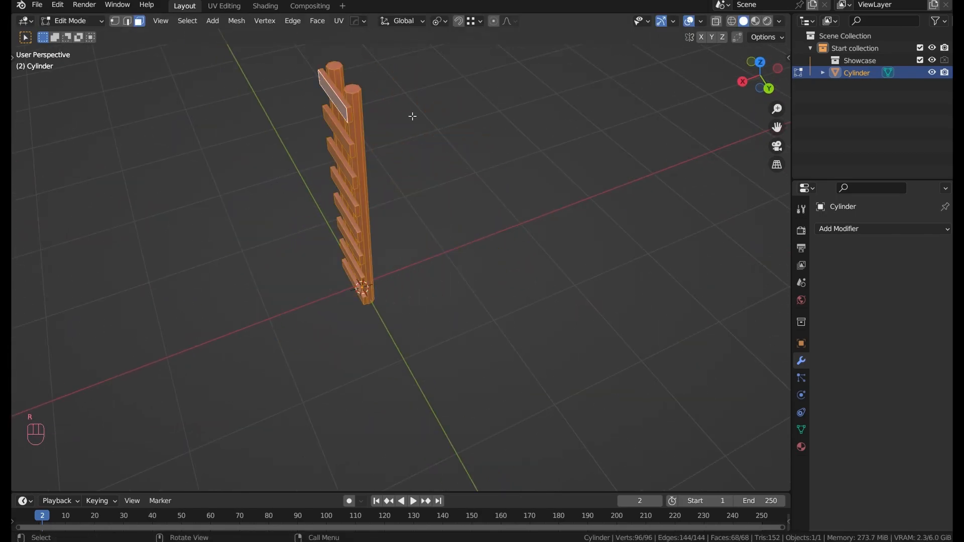
{"action": "key", "text": "r"}
{"action": "key", "text": "x"}
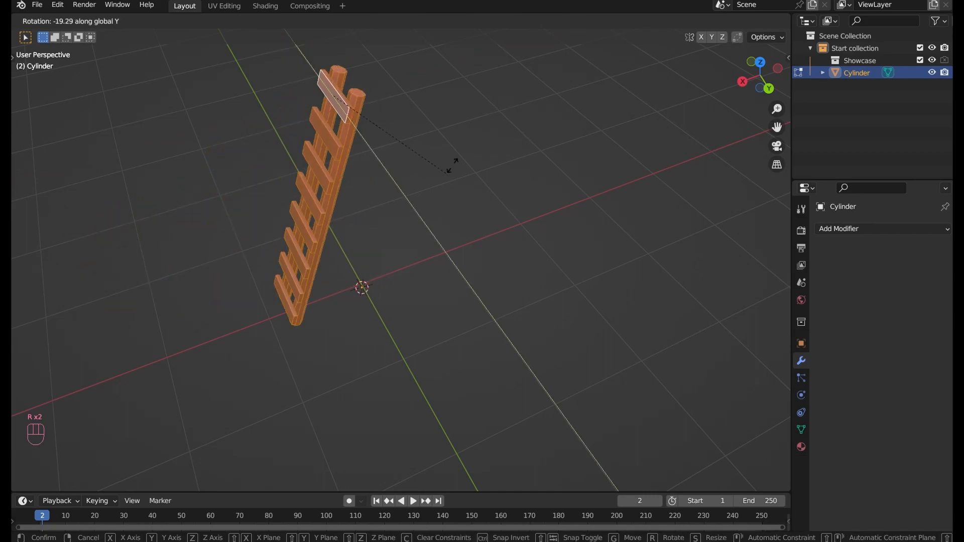
{"action": "right_click", "coordinate": [398, 248]}
Set the transform pivot point to 3D Cursor and try rotating the ladder around its base
{"action": "middle_click_drag", "start_coordinate": [399, 248], "coordinate": [437, 37]}
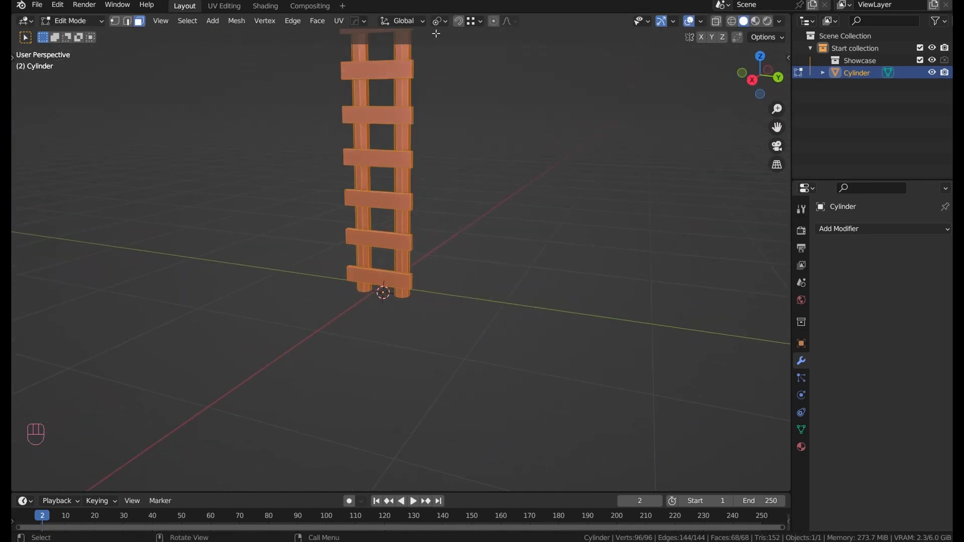
{"action": "left_click_drag", "start_coordinate": [443, 23], "coordinate": [483, 48]}
{"action": "middle_click_drag", "start_coordinate": [411, 215], "coordinate": [519, 199]}
{"action": "key", "text": "r"}
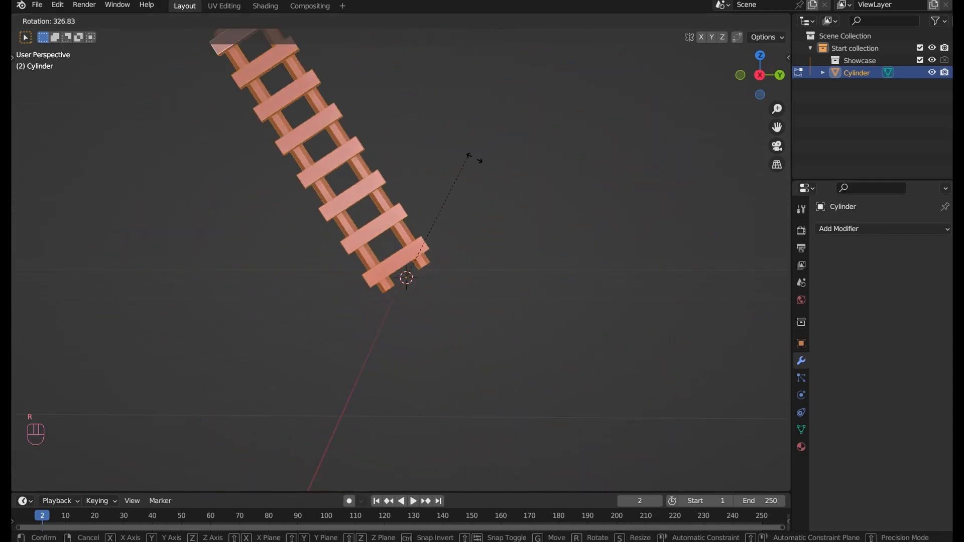
{"action": "right_click", "coordinate": [470, 237]}
Place the 3D cursor in the empty space right of the ladder and try rotating the mesh around it
{"action": "right_click", "coordinate": [581, 200], "text": "shift"}
{"action": "key", "text": "r"}
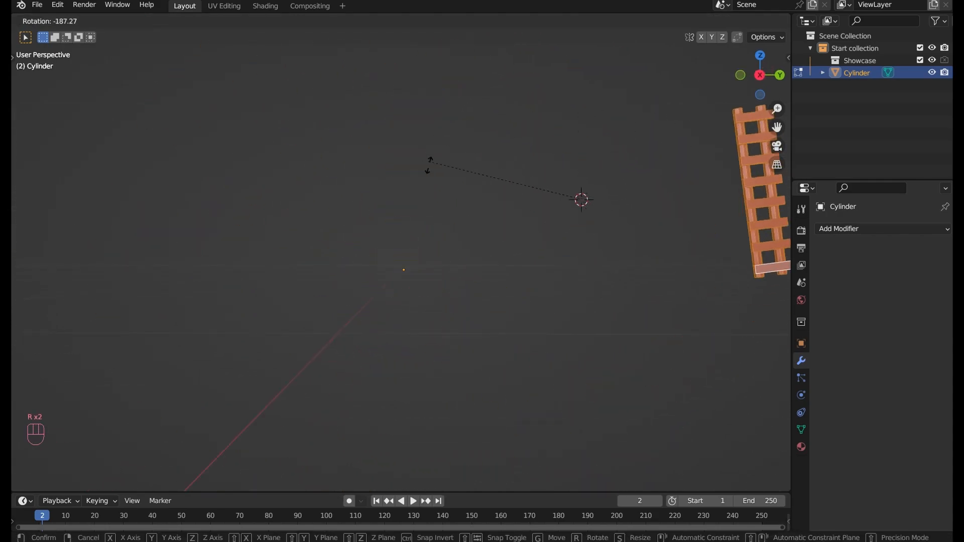
{"action": "right_click", "coordinate": [672, 142]}
Place the 3D cursor in the empty space left of the ladder and try rotating the mesh around it
{"action": "right_click", "coordinate": [172, 209], "text": "shift"}
{"action": "key", "text": "r"}
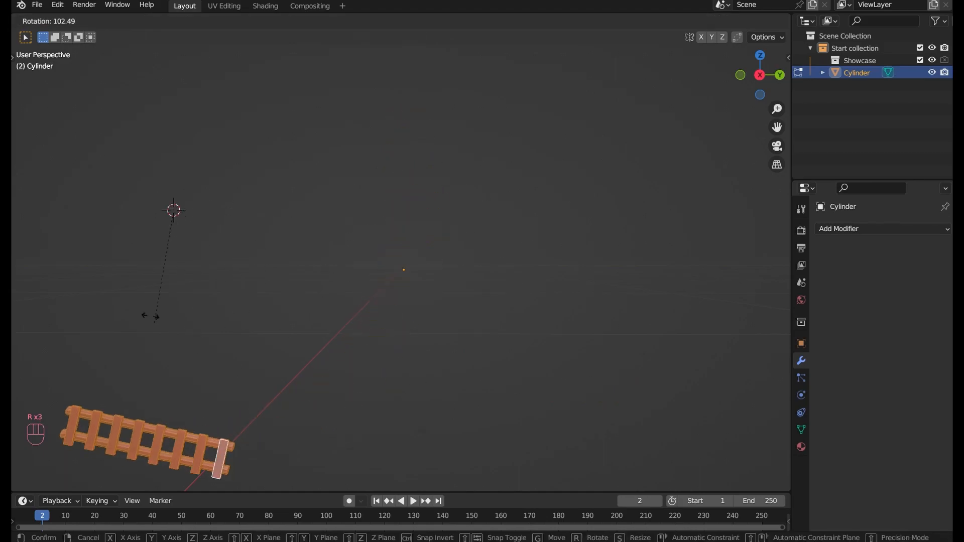
{"action": "right_click", "coordinate": [433, 241]}
Set the transform pivot point to Individual Origins
{"action": "scroll", "coordinate": [452, 213], "scroll_direction": "up", "scroll_amount": 3}
{"action": "middle_click_drag", "start_coordinate": [454, 211], "coordinate": [441, 283], "text": "shift"}
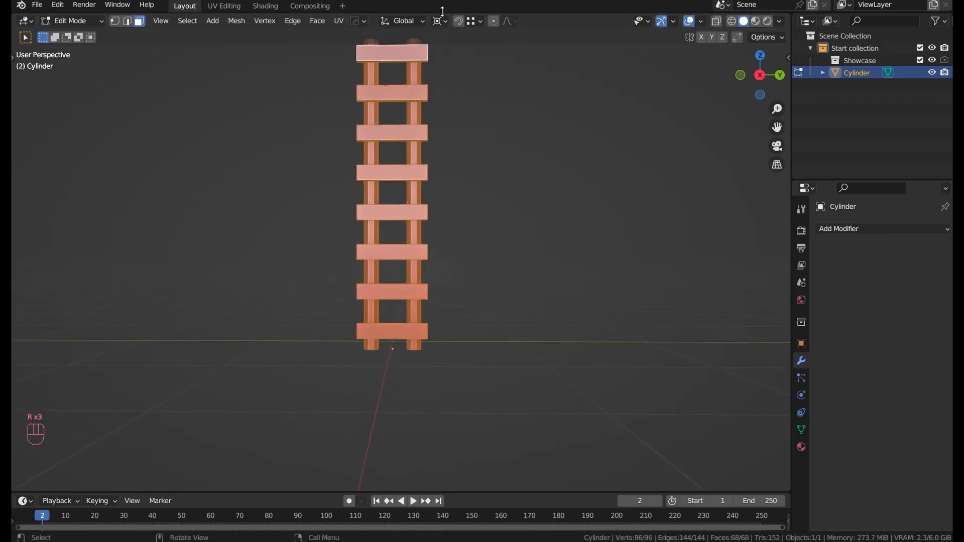
{"action": "left_click", "coordinate": [446, 23]}
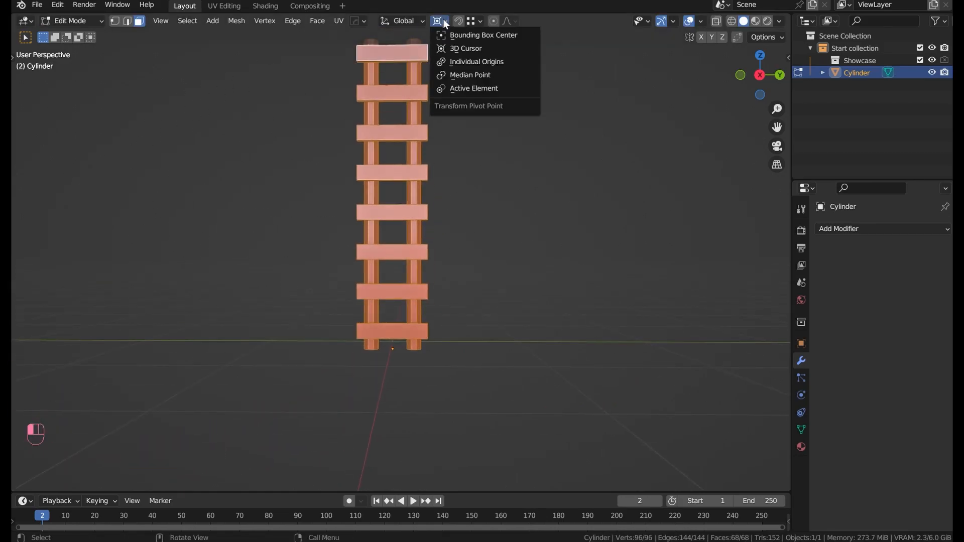
{"action": "left_click", "coordinate": [456, 59]}
Add three evenly spaced vertical loop cuts to each of the four lowest rungs
{"action": "middle_click_drag", "start_coordinate": [490, 146], "coordinate": [496, 177], "text": "shift"}
{"action": "scroll", "coordinate": [497, 176], "scroll_direction": "up", "scroll_amount": 1}
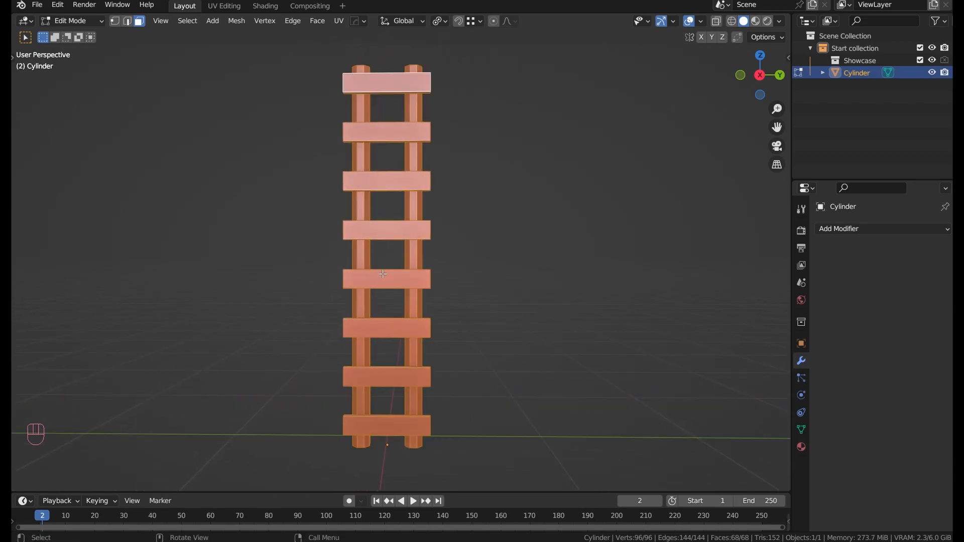
{"action": "key", "text": "ctrl+r"}
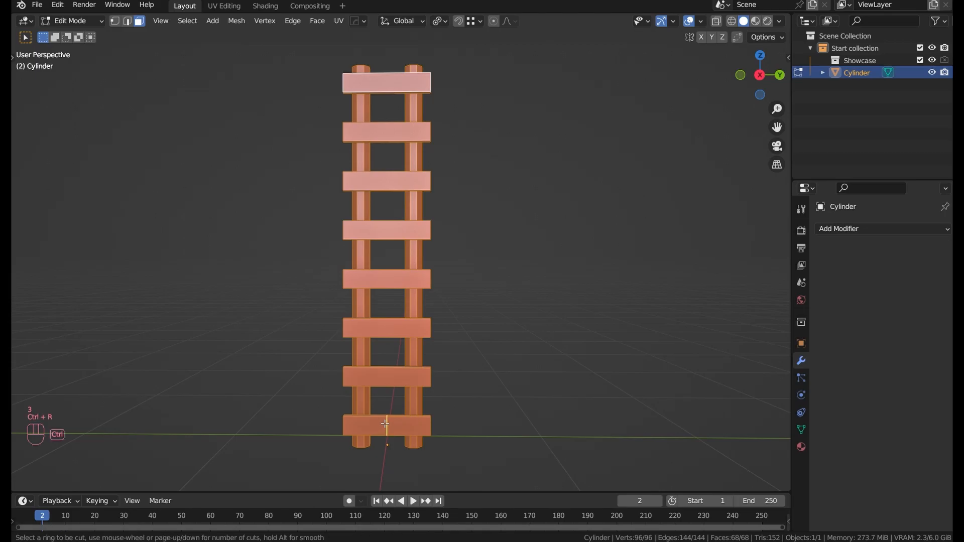
{"action": "left_click", "coordinate": [385, 425]}
{"action": "key", "text": "ctrl+r"}
{"action": "left_click", "coordinate": [388, 387]}
{"action": "key", "text": "ctrl+r"}
{"action": "left_click", "coordinate": [390, 331]}
{"action": "key", "text": "ctrl+r"}
{"action": "left_click", "coordinate": [392, 296]}
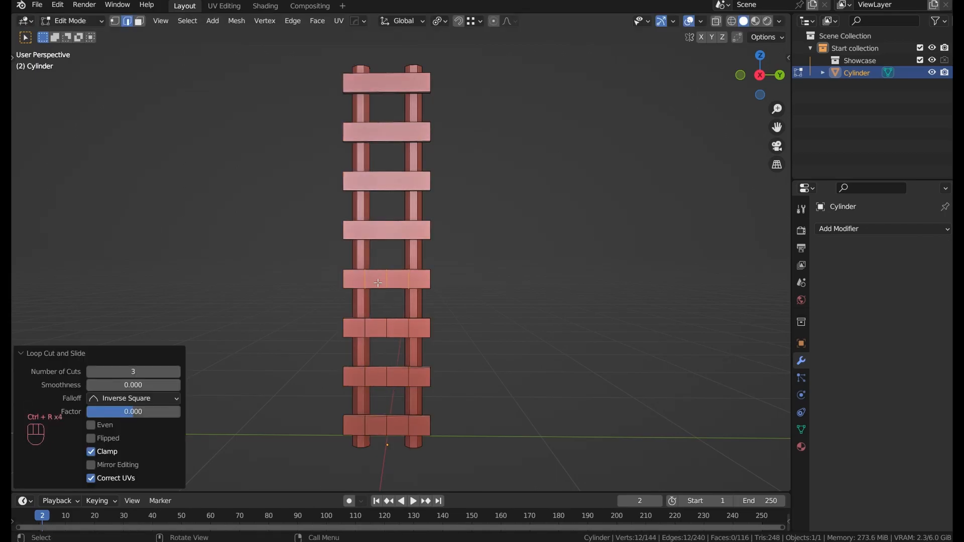
Select all the front faces of the four lowest rungs in face select mode
{"action": "key", "text": "3"}
{"action": "left_click", "coordinate": [355, 281]}
{"action": "left_click", "coordinate": [420, 280], "text": "ctrl"}
{"action": "left_click", "coordinate": [420, 328], "text": "shift"}
{"action": "left_click", "coordinate": [353, 333], "text": "ctrl"}
{"action": "left_click", "coordinate": [354, 377], "text": "shift"}
{"action": "left_click", "coordinate": [419, 376], "text": "ctrl"}
{"action": "left_click", "coordinate": [419, 426], "text": "shift"}
{"action": "left_click", "coordinate": [357, 428], "text": "ctrl"}
Inset each selected rung face individually
{"action": "key", "text": "shift+f"}
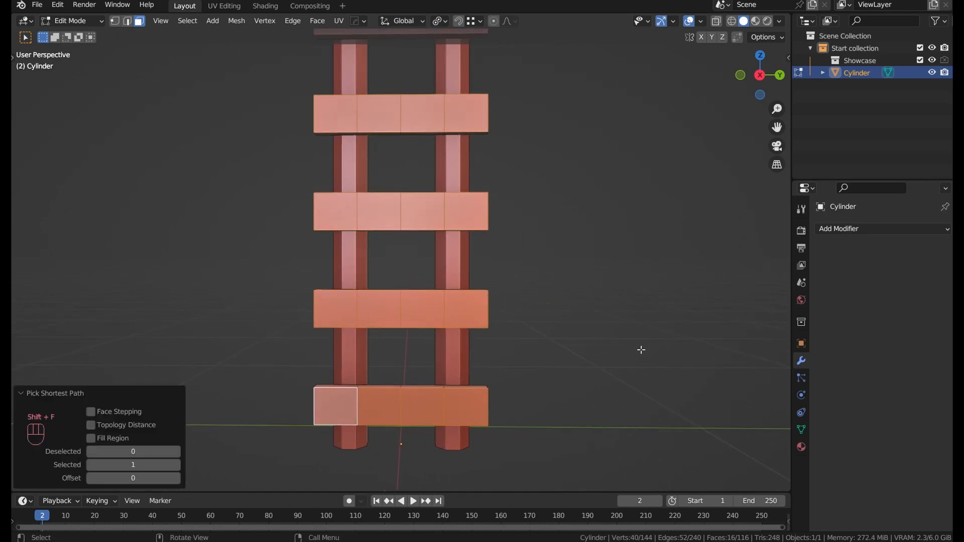
{"action": "scroll", "coordinate": [643, 349], "scroll_direction": "up", "scroll_amount": 2}
{"action": "key", "text": "i"}
{"action": "left_click", "coordinate": [633, 353]}
Extrude the inset rung faces outward along their normals by about 0.08 m
{"action": "middle_click_drag", "start_coordinate": [633, 354], "coordinate": [592, 303]}
{"action": "key", "text": "alt+e"}
{"action": "left_click", "coordinate": [477, 382]}
{"action": "left_click", "coordinate": [497, 362]}
Try rotating the extruded faces around their individual origins, first freely and then along the global Z and Y axes
{"action": "key", "text": "r"}
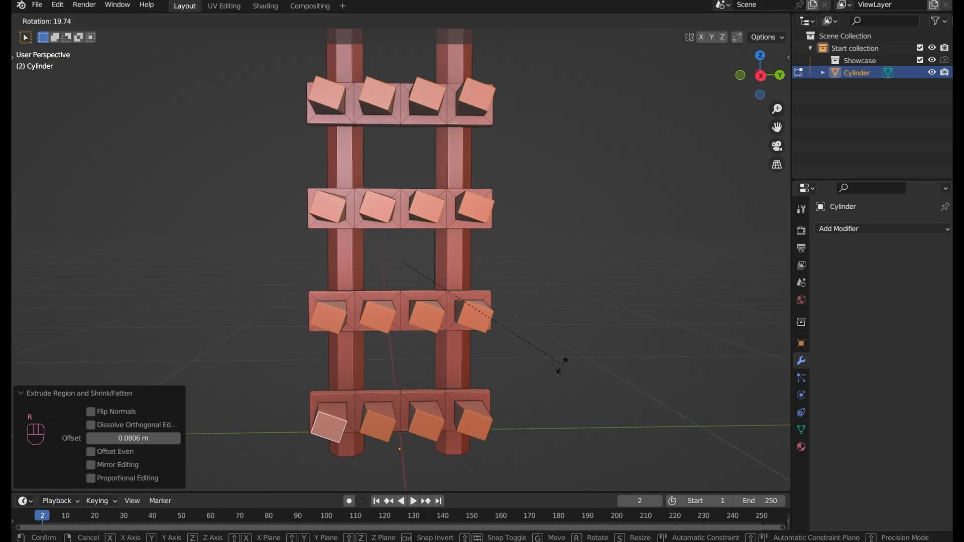
{"action": "right_click", "coordinate": [495, 380]}
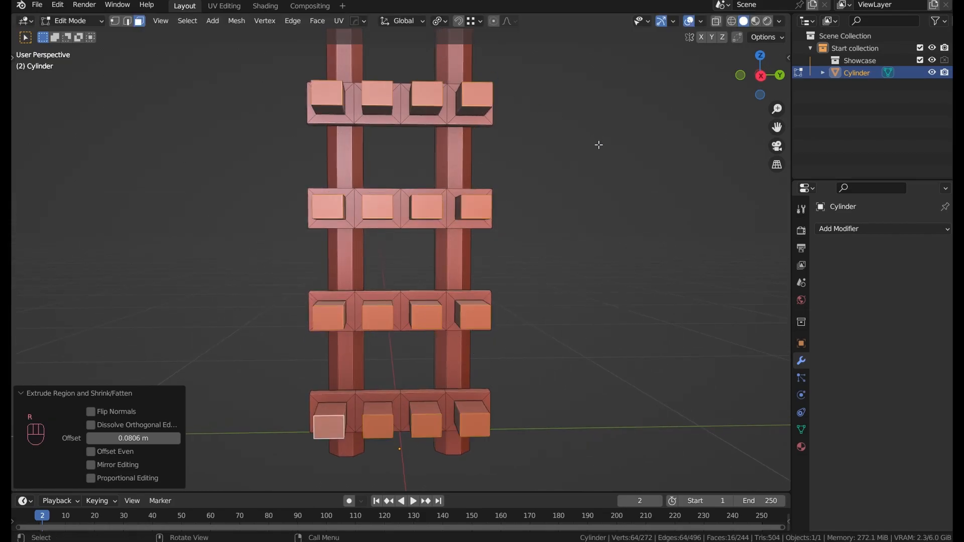
{"action": "key", "text": "r"}
{"action": "key", "text": "z"}
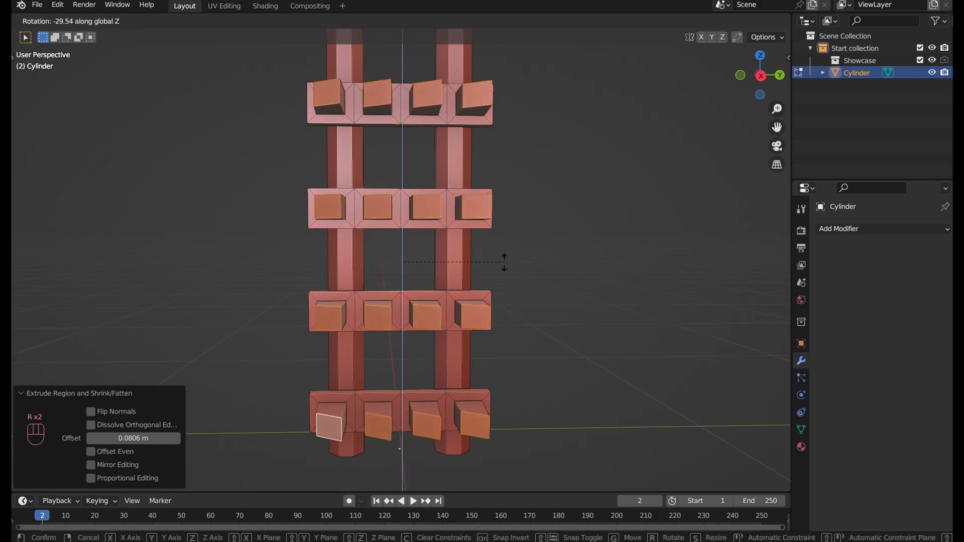
{"action": "key", "text": "y"}
{"action": "right_click", "coordinate": [570, 289]}
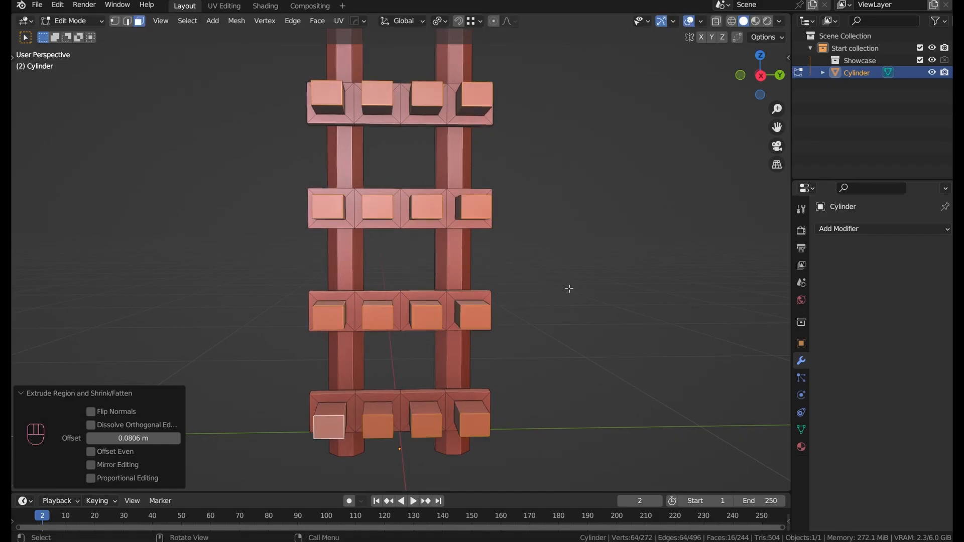
Try rotating the extruded faces together with the pivot point set to Median Point
{"action": "left_click", "coordinate": [436, 20]}
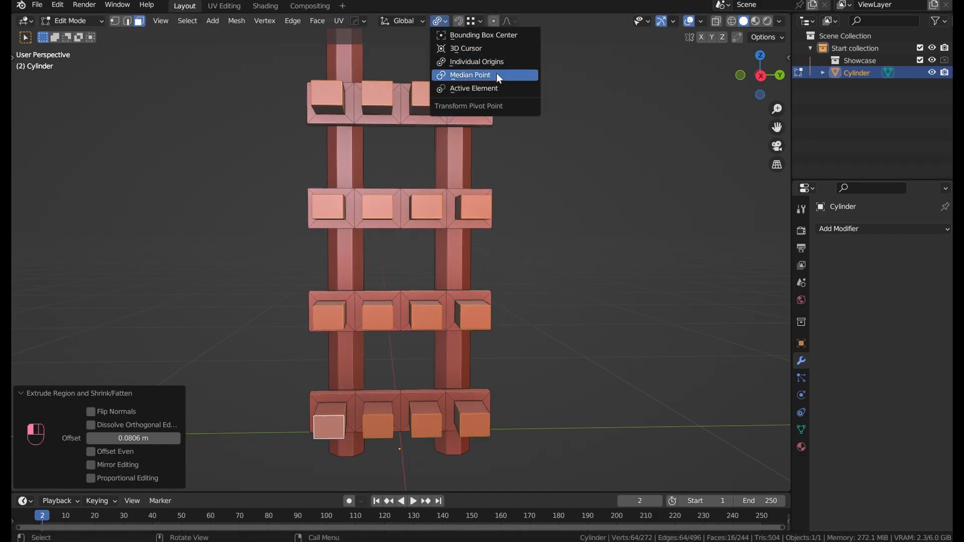
{"action": "left_click", "coordinate": [496, 74]}
{"action": "key", "text": "r"}
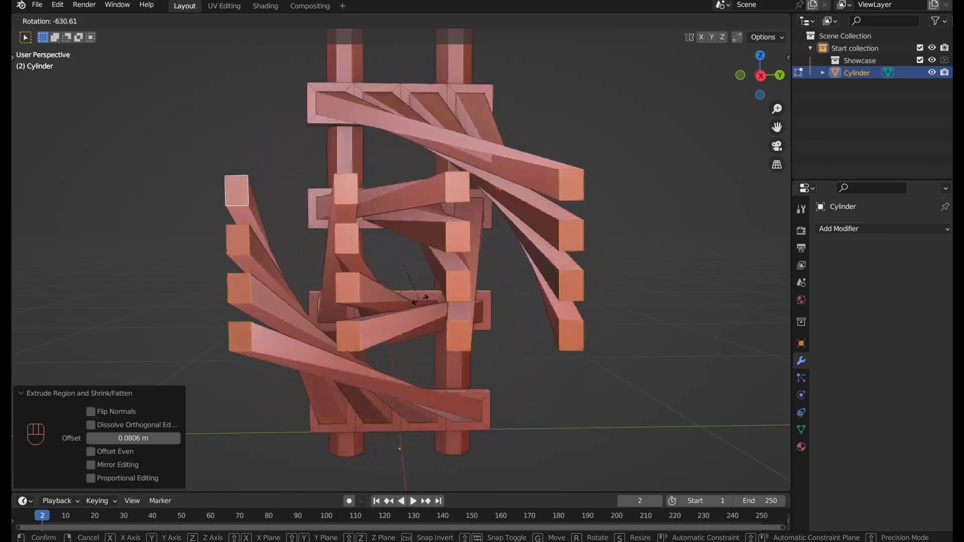
{"action": "key", "text": "Escape"}
Set the pivot point to Individual Origins and inset each extruded face individually by about 0.011 m
{"action": "left_click", "coordinate": [440, 21]}
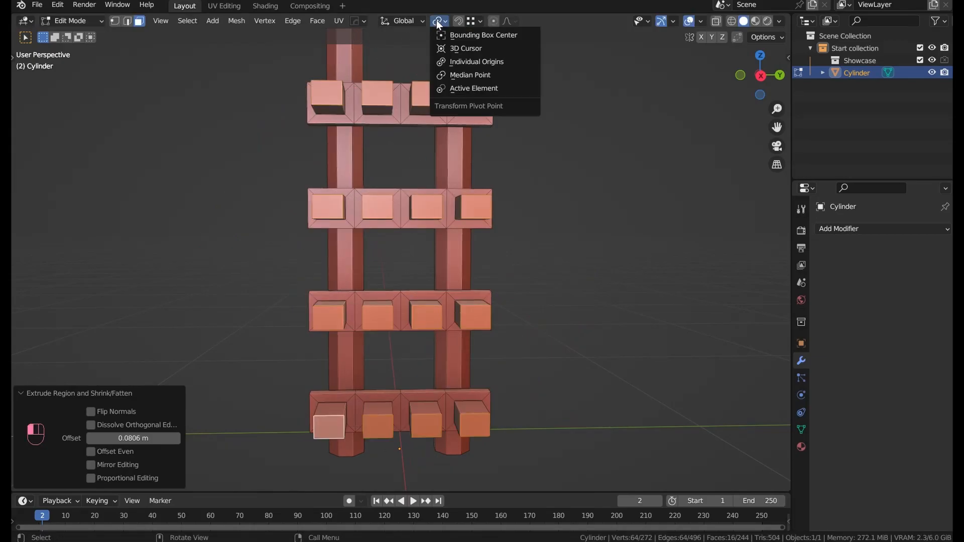
{"action": "left_click", "coordinate": [484, 62]}
{"action": "key", "text": "i"}
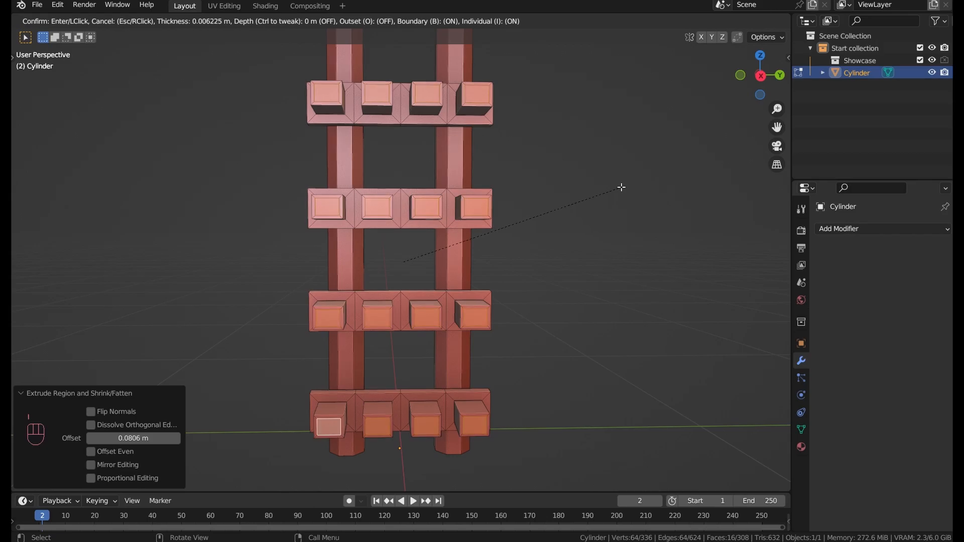
{"action": "left_click", "coordinate": [621, 185]}
Move the inset faces outward about 0.05 m along the global X axis
{"action": "middle_click_drag", "start_coordinate": [622, 185], "coordinate": [466, 226]}
{"action": "key", "text": "g"}
{"action": "key", "text": "x"}
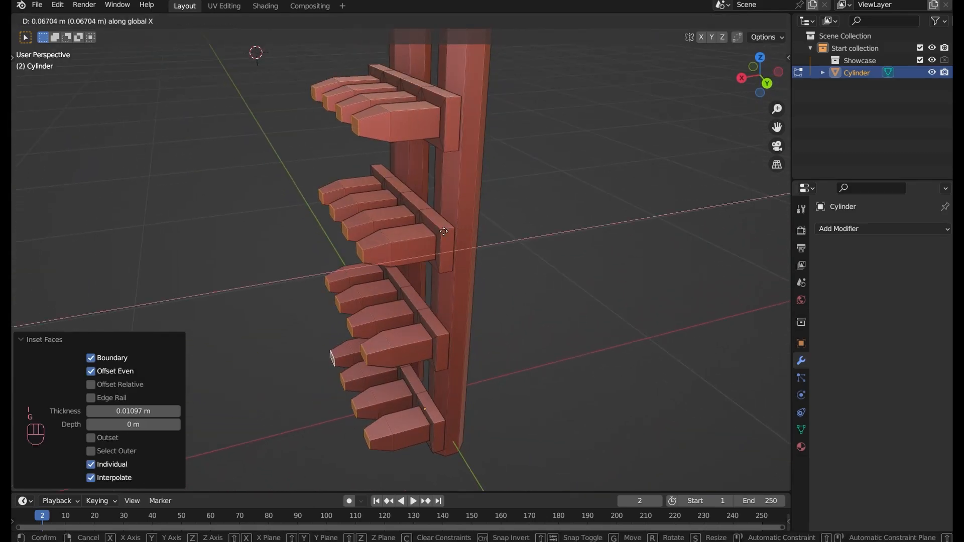
{"action": "left_click", "coordinate": [450, 232]}
Rotate each inset face -65° about the global X axis and scale the faces by about 3.49
{"action": "key", "text": "KP_3"}
{"action": "key", "text": "r"}
{"action": "key", "text": "x"}
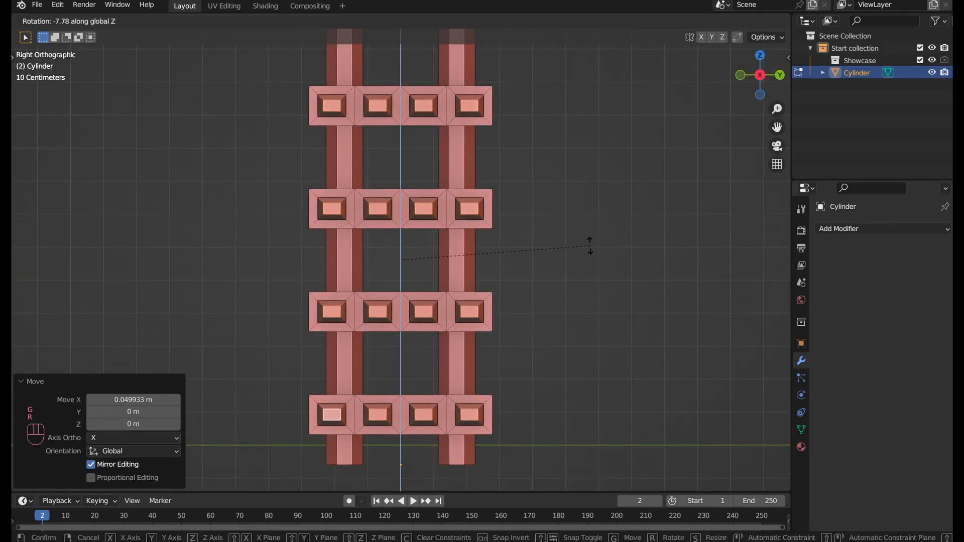
{"action": "left_click", "coordinate": [433, 305]}
{"action": "middle_click_drag", "start_coordinate": [490, 258], "coordinate": [560, 320]}
{"action": "key", "text": "s"}
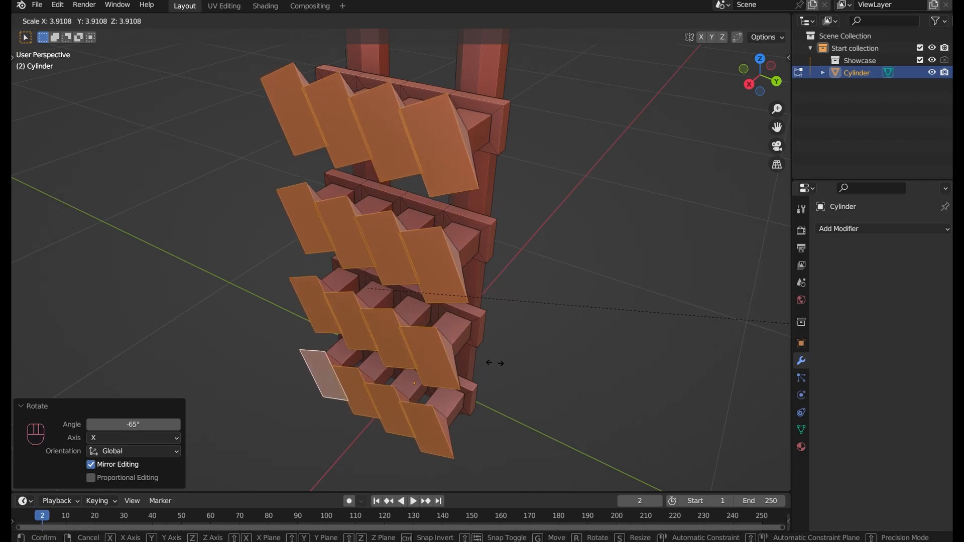
{"action": "left_click", "coordinate": [409, 335]}
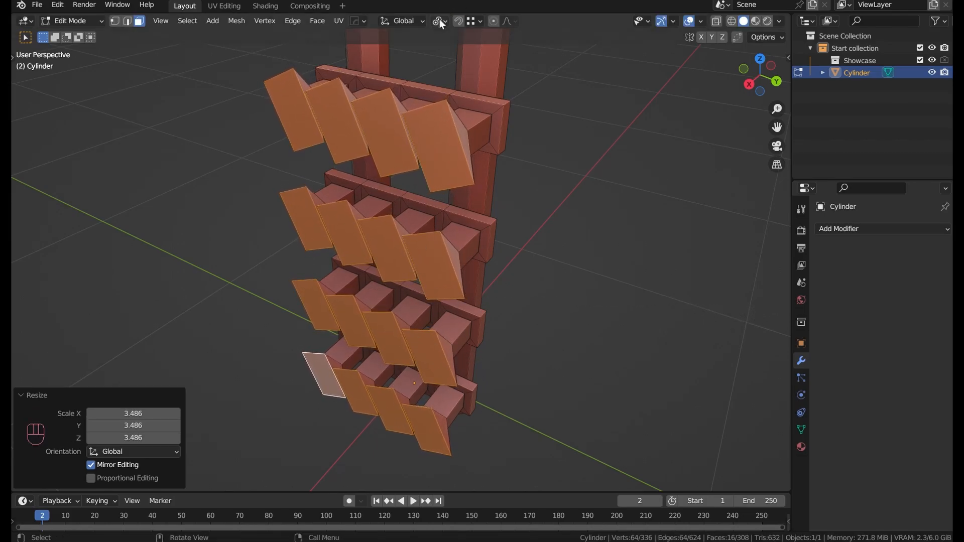
Set the transform pivot point to Median Point and review the available pivot point and orientation choices
{"action": "left_click", "coordinate": [439, 21]}
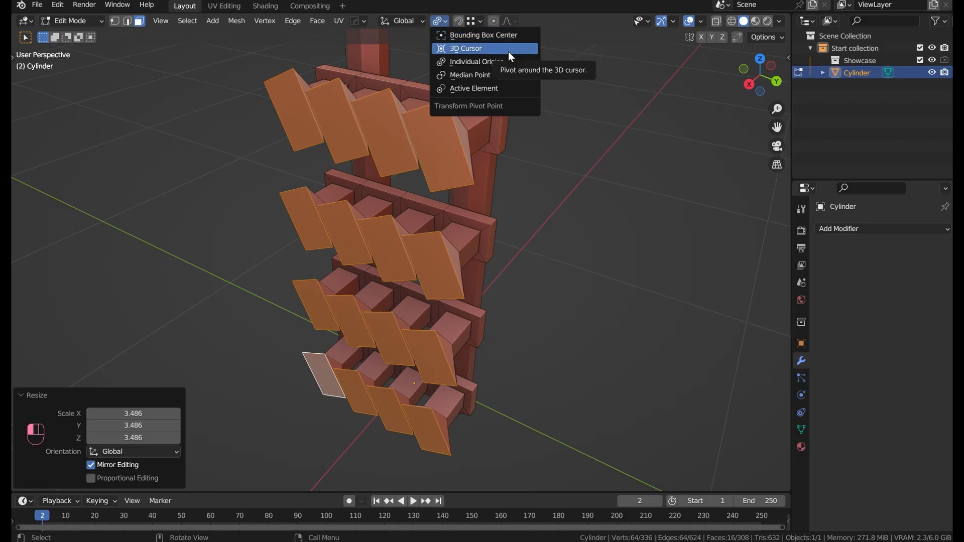
{"action": "left_click", "coordinate": [500, 72]}
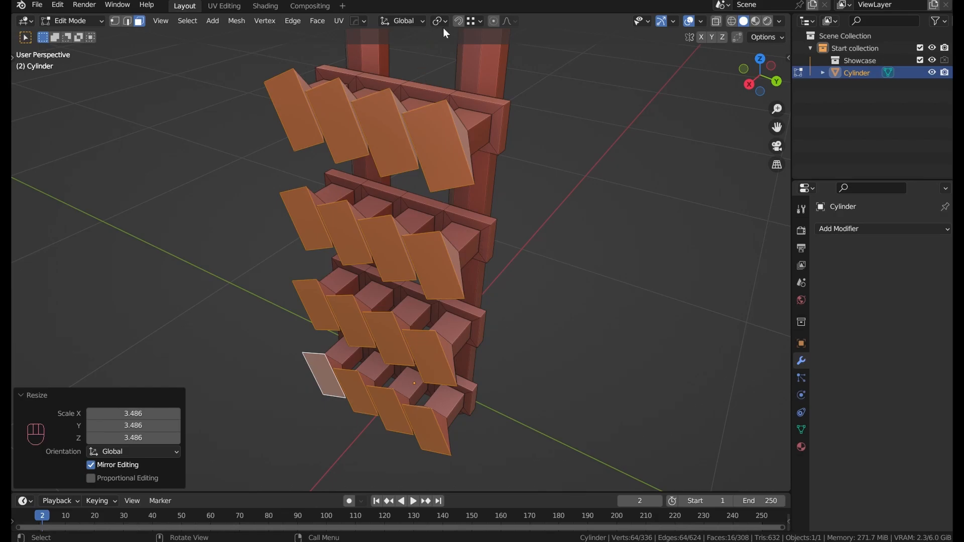
{"action": "key", "text": "comma"}
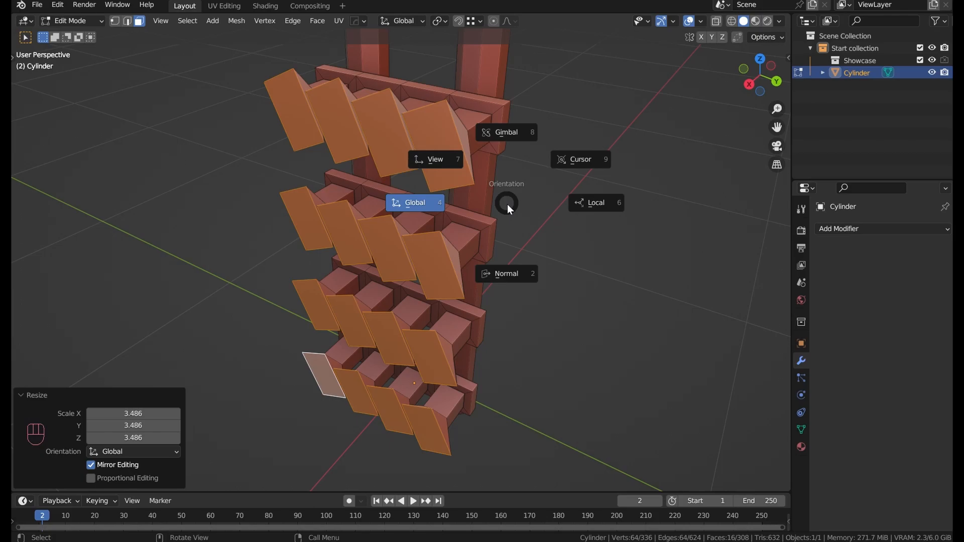
{"action": "key", "text": "Escape"}
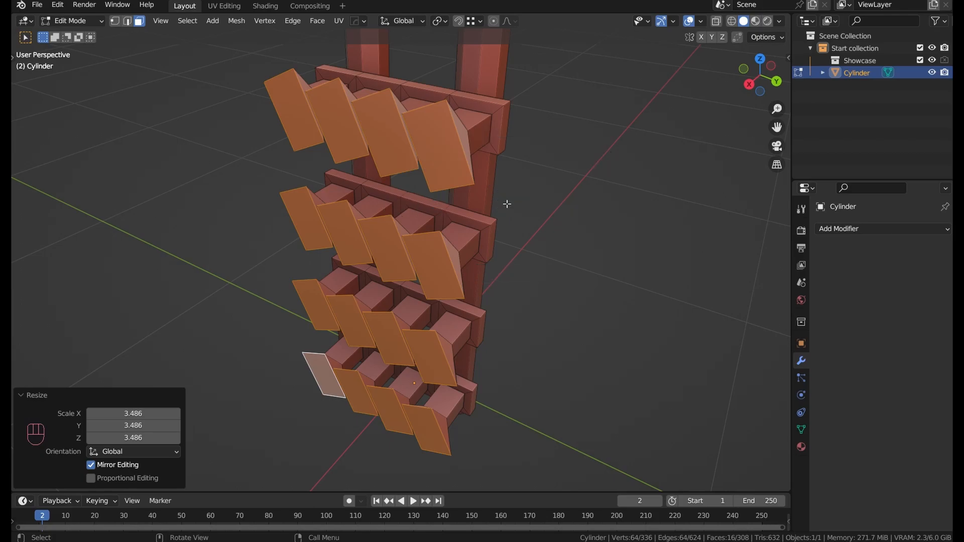
{"action": "key", "text": "period"}
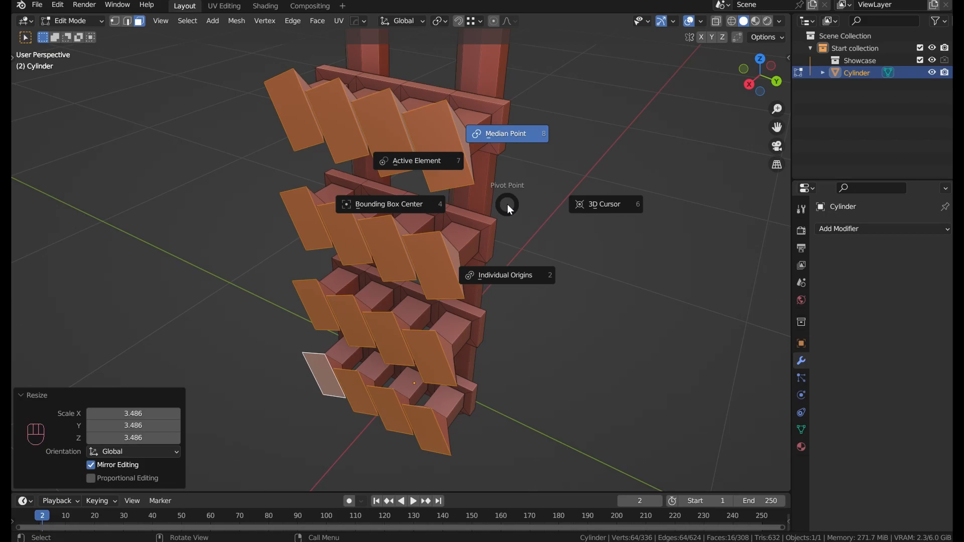
{"action": "key", "text": "Escape"}
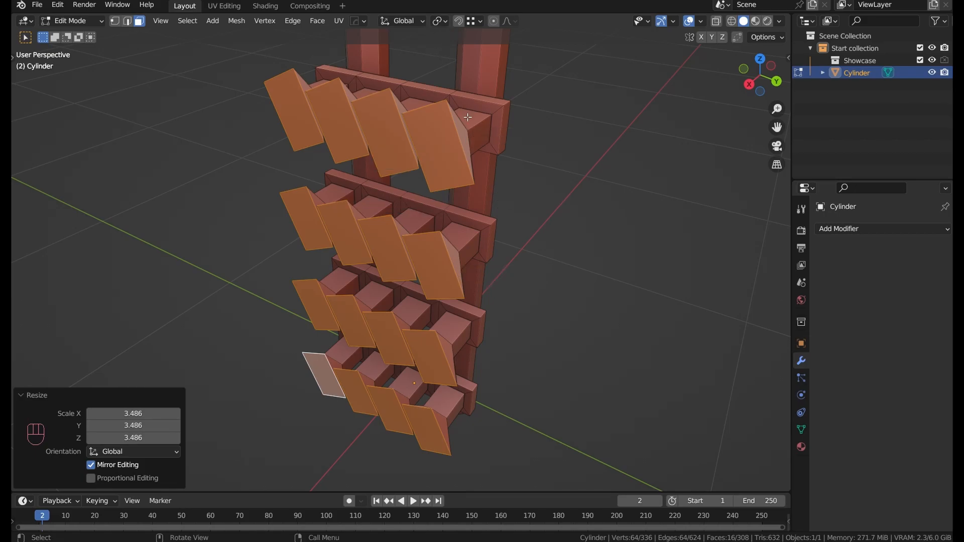
{"action": "key", "text": "period"}
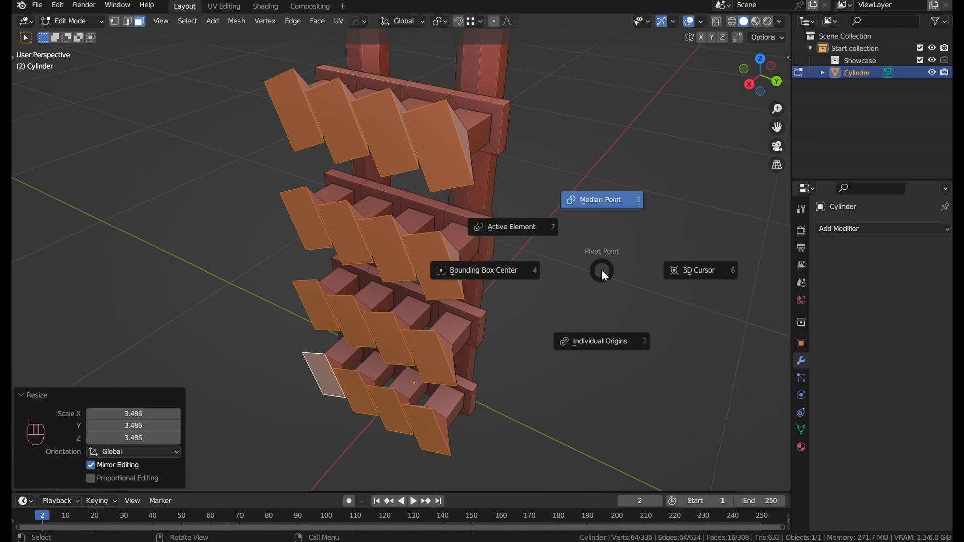
{"action": "key", "text": "Escape"}
{"action": "key", "text": "comma"}
{"action": "key", "text": "Escape"}
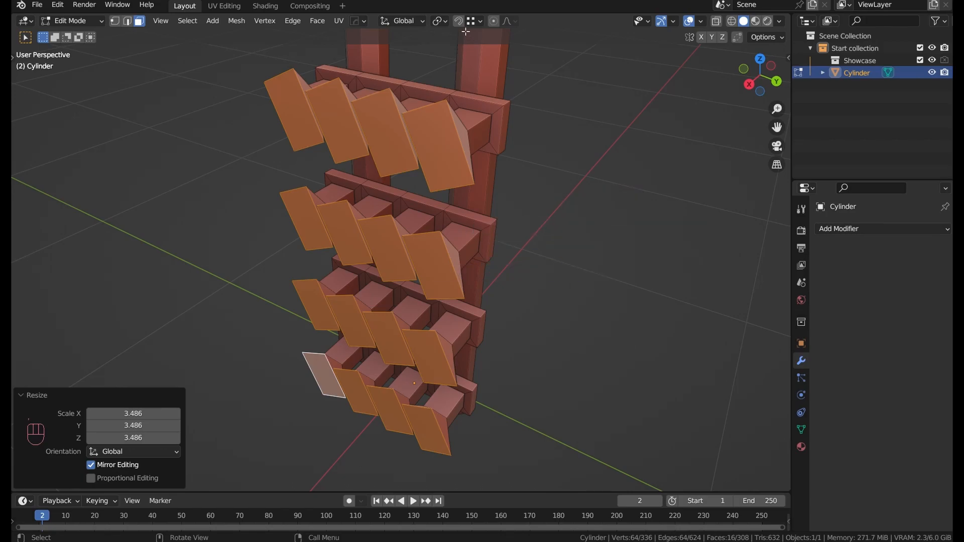
Set the transform orientation to Normal
{"action": "left_click", "coordinate": [412, 22]}
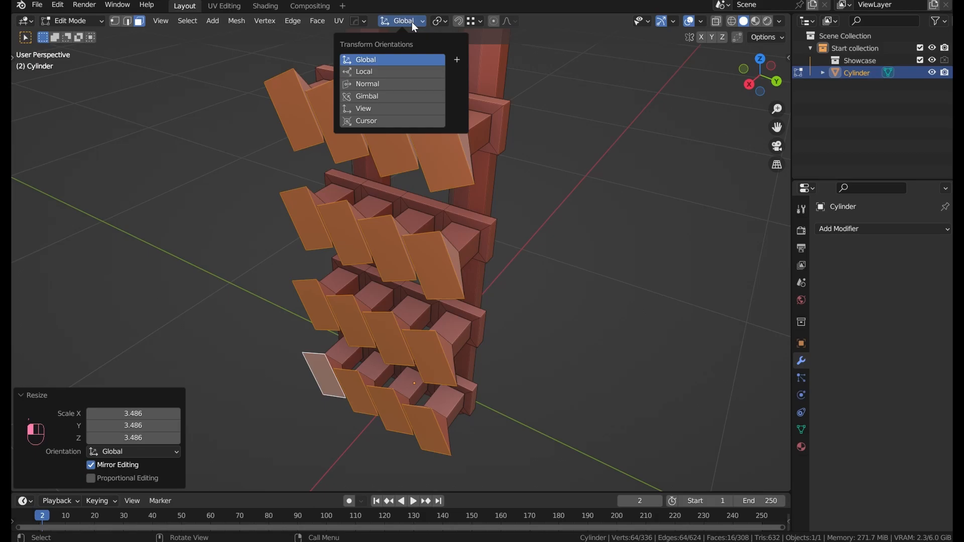
{"action": "key", "text": "comma"}
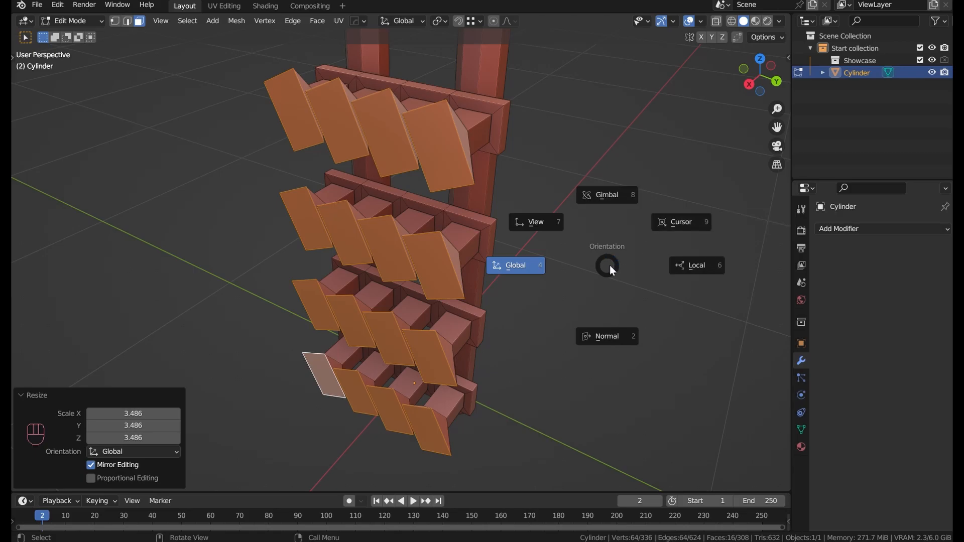
{"action": "key", "text": "Escape"}
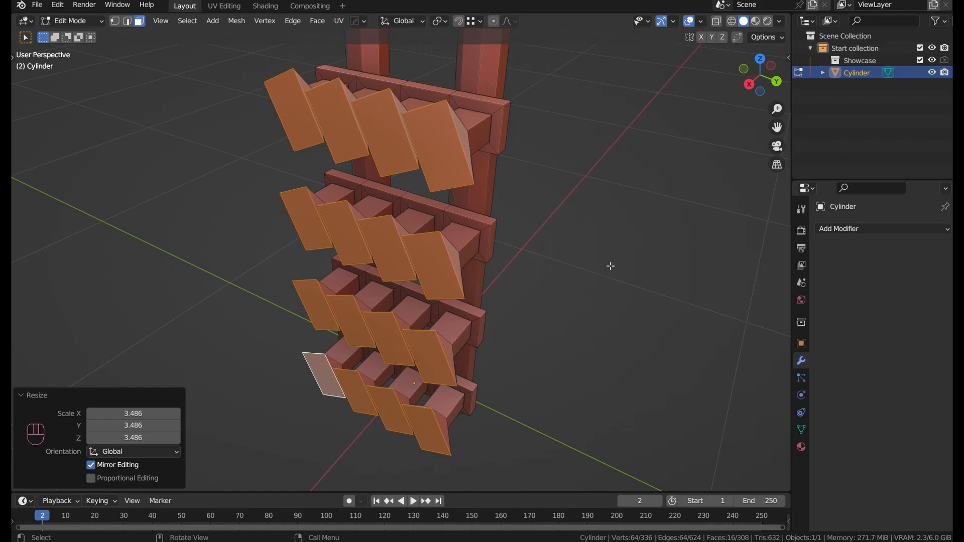
{"action": "key", "text": "comma"}
{"action": "left_click", "coordinate": [613, 324]}
Delete the vertices of the blocks protruding from the four lowest rungs, selecting through the mesh with X-ray
{"action": "middle_click_drag", "start_coordinate": [612, 330], "coordinate": [407, 357]}
{"action": "key", "text": "alt+z"}
{"action": "key", "text": "1"}
{"action": "left_click_drag", "start_coordinate": [347, 445], "coordinate": [383, 215]}
{"action": "key", "text": "x"}
{"action": "left_click", "coordinate": [454, 266]}
{"action": "middle_click_drag", "start_coordinate": [427, 284], "coordinate": [485, 274]}
{"action": "scroll", "coordinate": [484, 274], "scroll_direction": "up", "scroll_amount": 4}
{"action": "key", "text": "alt+z"}
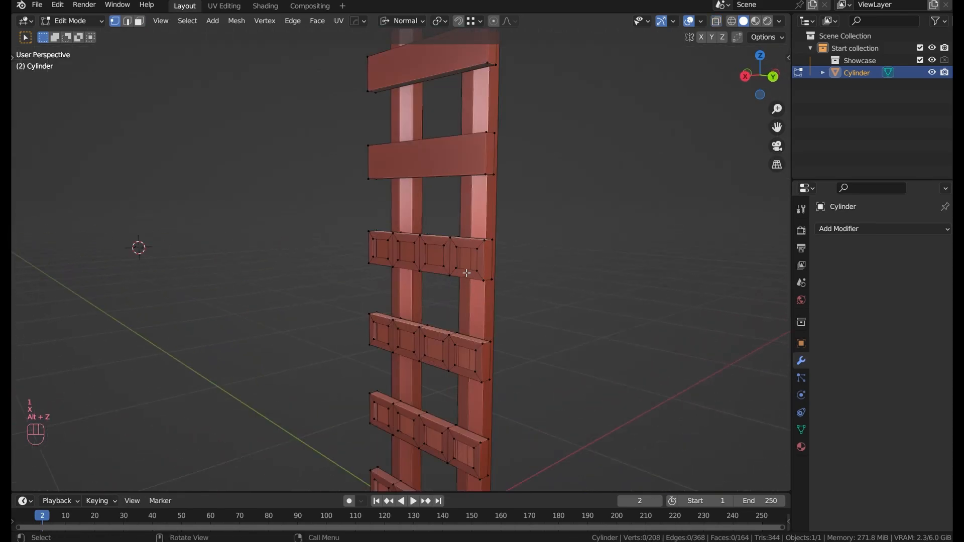
Rotate the whole ladder in Object Mode from the back view so that it leans diagonally
{"action": "scroll", "coordinate": [490, 273], "scroll_direction": "up", "scroll_amount": 2}
{"action": "key", "text": "Tab"}
{"action": "scroll", "coordinate": [483, 311], "scroll_direction": "down", "scroll_amount": 3}
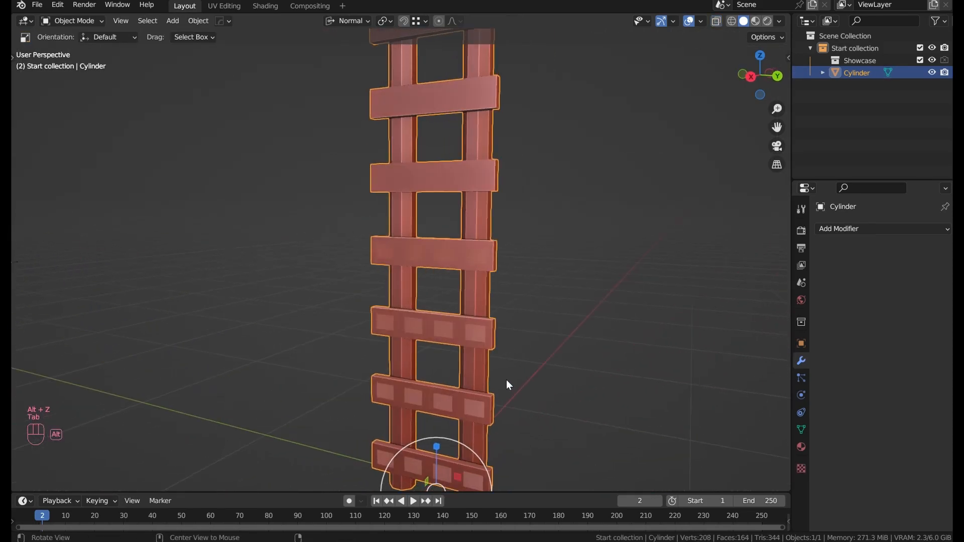
{"action": "key", "text": "Tab"}
{"action": "key", "text": "ctrl+KP_1"}
{"action": "key", "text": "Tab"}
{"action": "key", "text": "r"}
{"action": "left_click_drag", "start_coordinate": [447, 375], "coordinate": [491, 427]}
{"action": "mouse_move", "coordinate": [485, 397]}
{"action": "middle_mouse_down", "text": "shift"}
{"action": "mouse_move", "coordinate": [370, 357]}
{"action": "mouse_move", "coordinate": [487, 382]}
{"action": "middle_mouse_up", "text": "shift"}
Lengthen both ladder rails by shrink/fattening their top end faces outward by about 0.57 m
{"action": "key", "text": "Tab"}
{"action": "scroll", "coordinate": [472, 362], "scroll_direction": "up", "scroll_amount": 4}
{"action": "mouse_move", "coordinate": [447, 337]}
{"action": "middle_mouse_down"}
{"action": "mouse_move", "coordinate": [433, 325]}
{"action": "mouse_move", "coordinate": [445, 326]}
{"action": "middle_mouse_up"}
{"action": "middle_click_drag", "start_coordinate": [445, 326], "coordinate": [363, 417], "text": "shift"}
{"action": "key", "text": "3"}
{"action": "left_click", "coordinate": [524, 317]}
{"action": "left_click", "coordinate": [532, 266], "text": "shift"}
{"action": "middle_click_drag", "start_coordinate": [432, 375], "coordinate": [481, 336]}
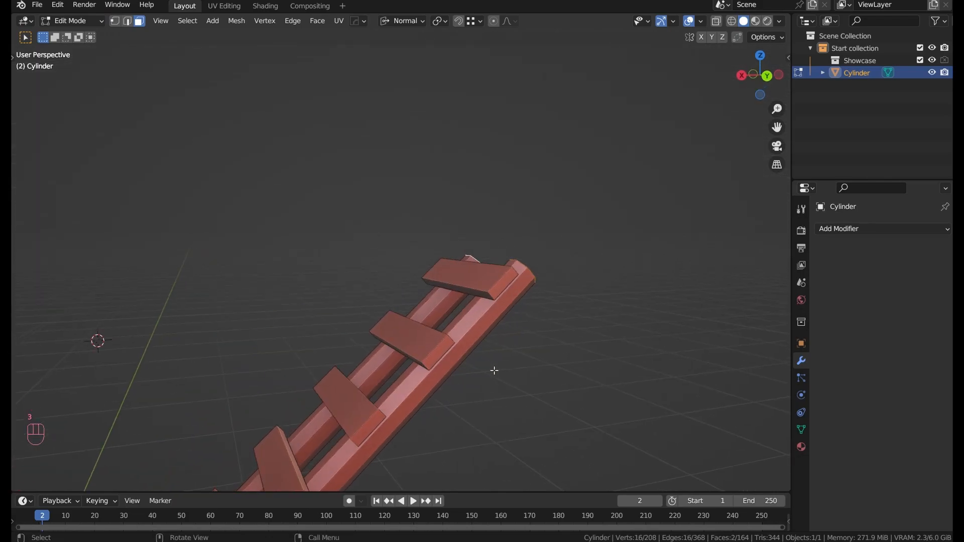
{"action": "key", "text": "alt+s"}
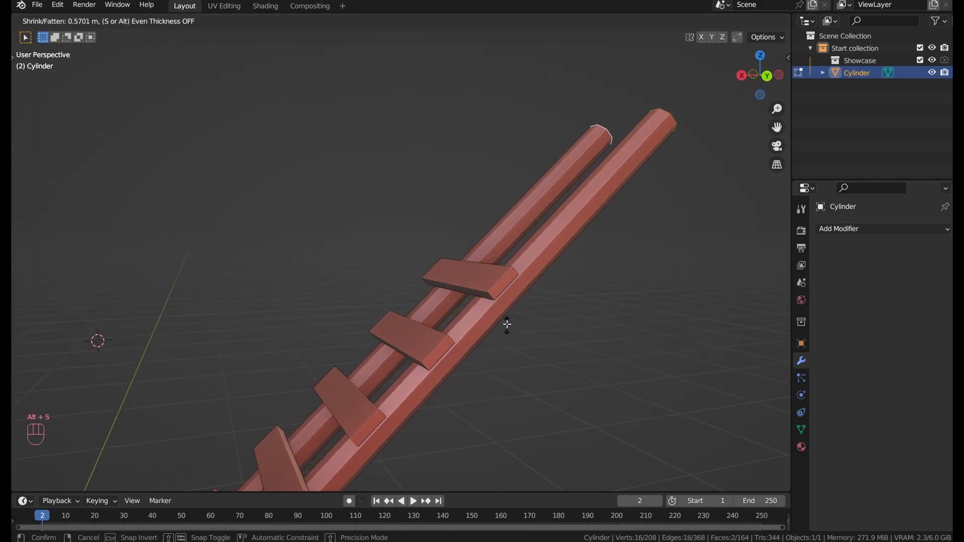
{"action": "left_click", "coordinate": [496, 278]}
Select the complete linked geometry of the three uppermost rungs
{"action": "key", "text": "3"}
{"action": "key", "text": "l"}
{"action": "key", "text": "l"}
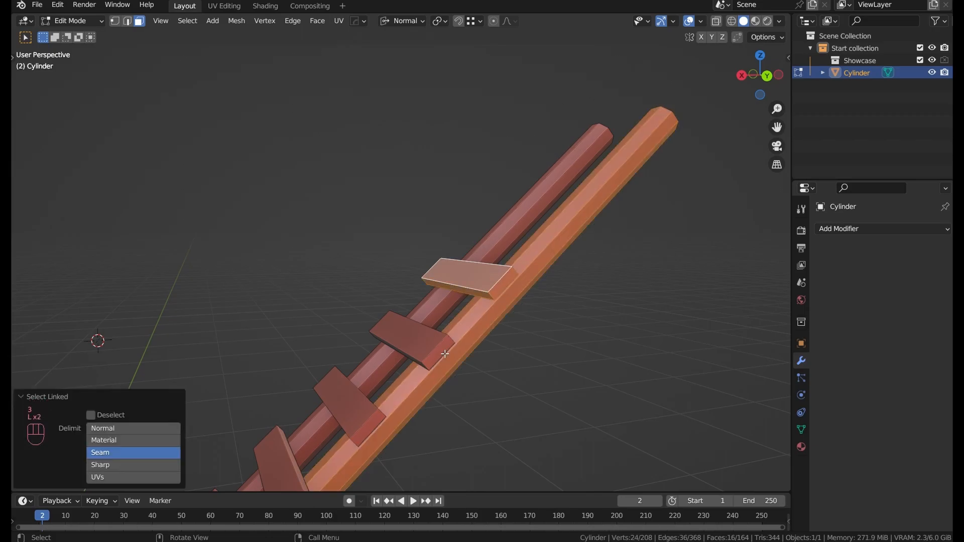
{"action": "left_click", "coordinate": [430, 348]}
{"action": "key", "text": "l"}
{"action": "key", "text": "l"}
{"action": "middle_click_drag", "start_coordinate": [465, 295], "coordinate": [386, 417]}
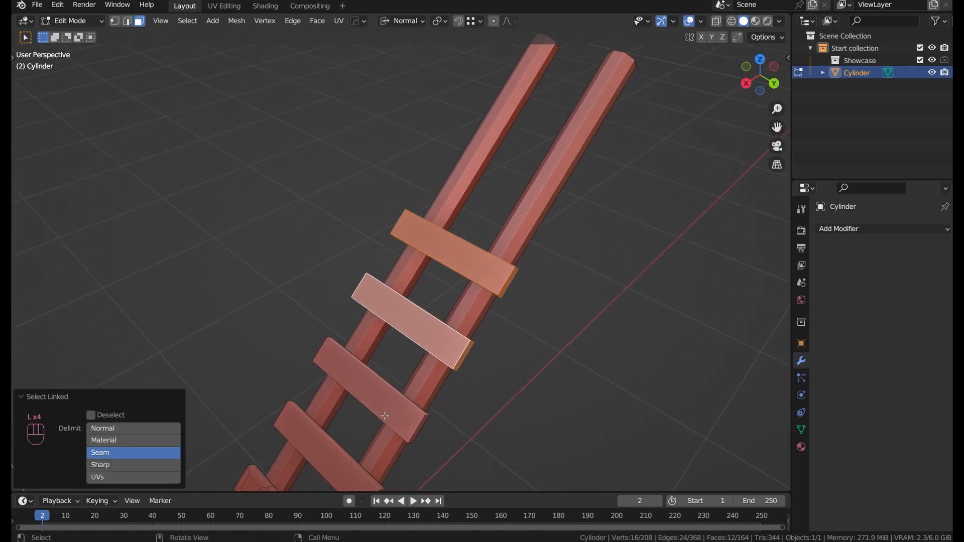
{"action": "key", "text": "l"}
Duplicate the three rungs about -0.92 m along normal X, and move the copies about 0.59 m along normal Z and 0.33 m along normal X
{"action": "middle_click_drag", "start_coordinate": [494, 281], "coordinate": [446, 358], "text": "shift"}
{"action": "key", "text": "shift+d"}
{"action": "key", "text": "x"}
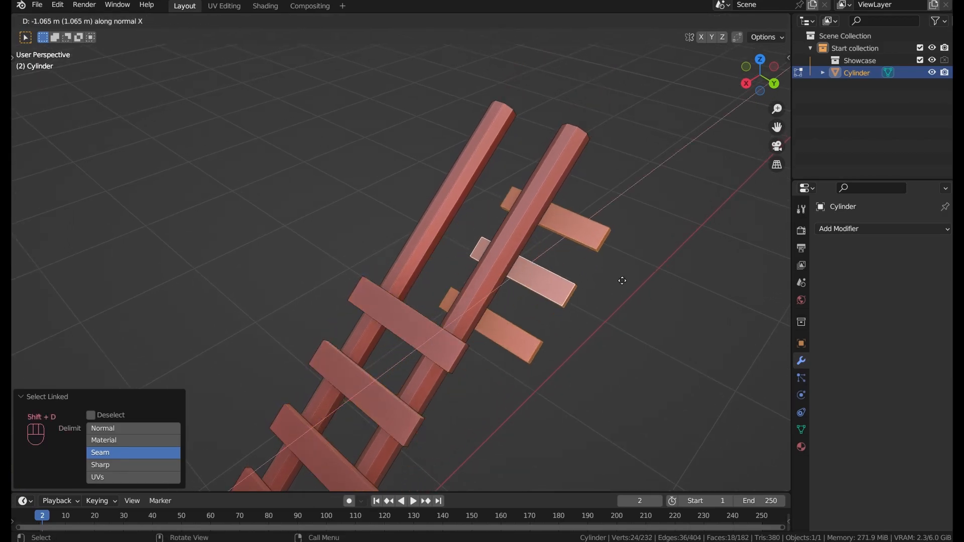
{"action": "left_click", "coordinate": [616, 299]}
{"action": "key", "text": "g"}
{"action": "key", "text": "z"}
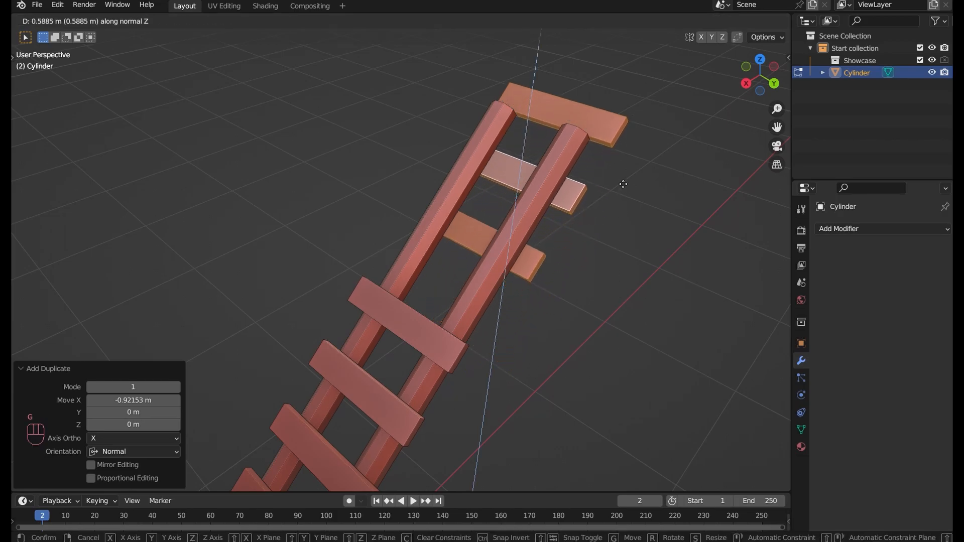
{"action": "left_click", "coordinate": [625, 184]}
{"action": "key", "text": "g"}
{"action": "key", "text": "x"}
{"action": "left_click", "coordinate": [574, 252]}
Try to line the rung copies up with the rails by further moves along normal Z and X, and delete the copies
{"action": "middle_click_drag", "start_coordinate": [574, 252], "coordinate": [476, 219]}
{"action": "key", "text": "g"}
{"action": "key", "text": "z"}
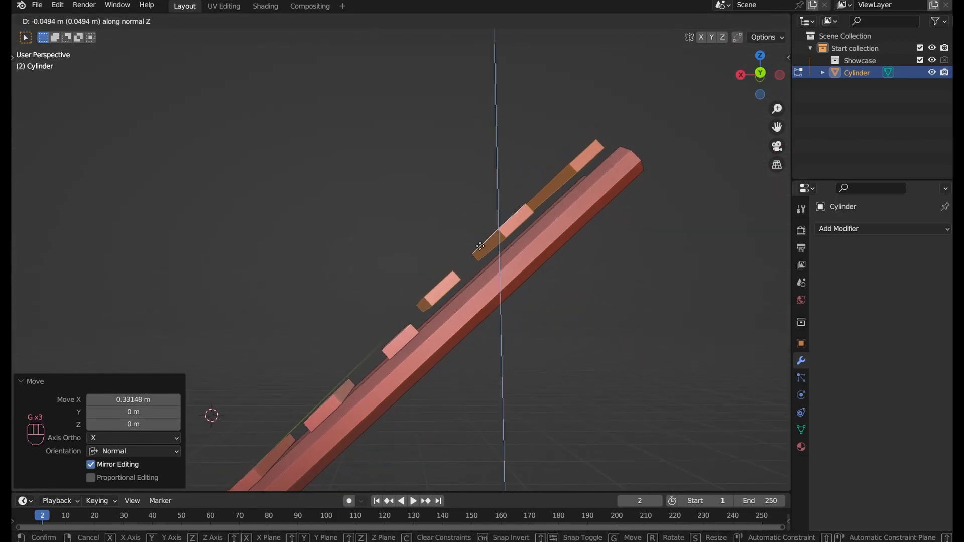
{"action": "left_click", "coordinate": [478, 258]}
{"action": "key", "text": "g"}
{"action": "key", "text": "x"}
{"action": "left_click", "coordinate": [504, 239]}
{"action": "key", "text": "g"}
{"action": "key", "text": "z"}
{"action": "left_click", "coordinate": [505, 220]}
{"action": "key", "text": "x"}
{"action": "left_click", "coordinate": [505, 219]}
Select the three uppermost rungs with the topmost one active, and set the pivot point to Active Element
{"action": "middle_click_drag", "start_coordinate": [390, 320], "coordinate": [438, 345]}
{"action": "key", "text": "l"}
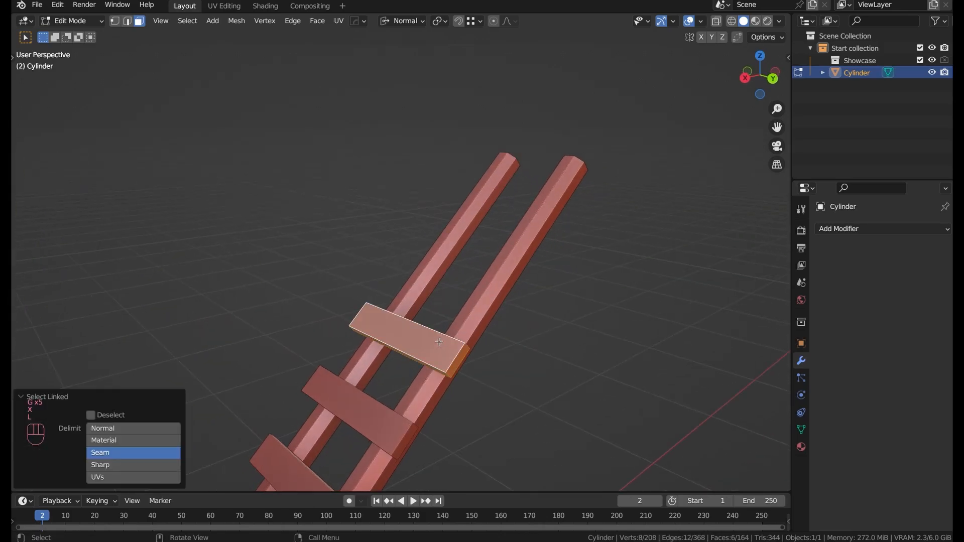
{"action": "key", "text": "l"}
{"action": "key", "text": "l"}
{"action": "middle_click_drag", "start_coordinate": [294, 455], "coordinate": [430, 244], "text": "shift"}
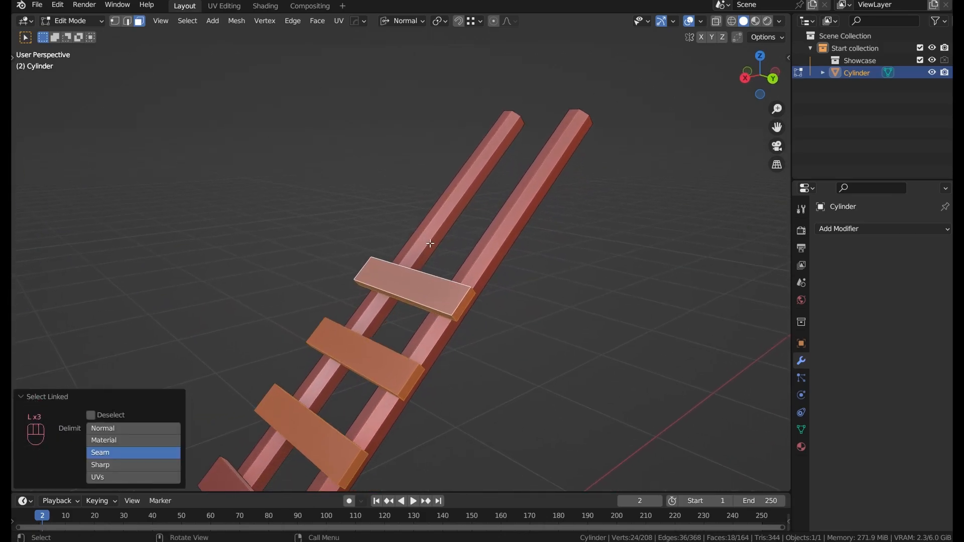
{"action": "left_click", "coordinate": [440, 21]}
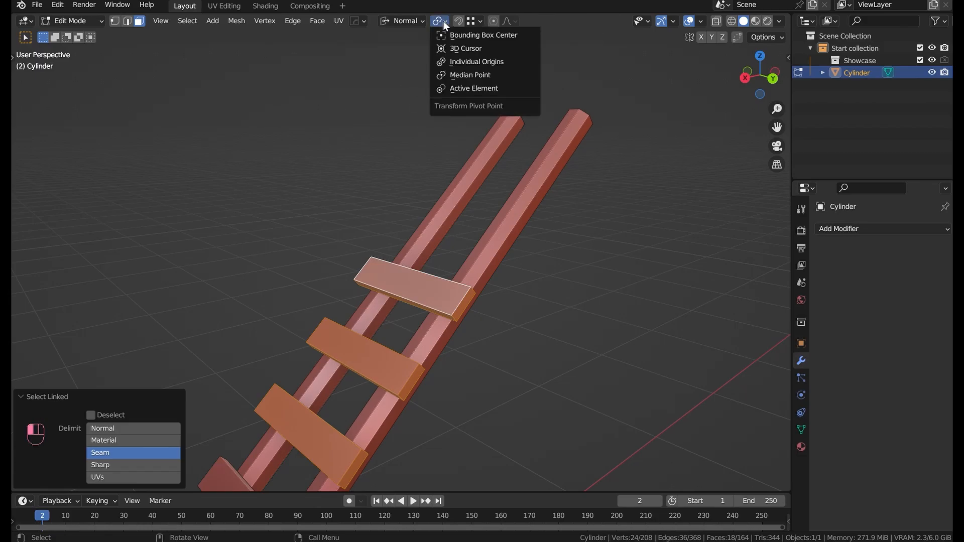
{"action": "left_click", "coordinate": [459, 89]}
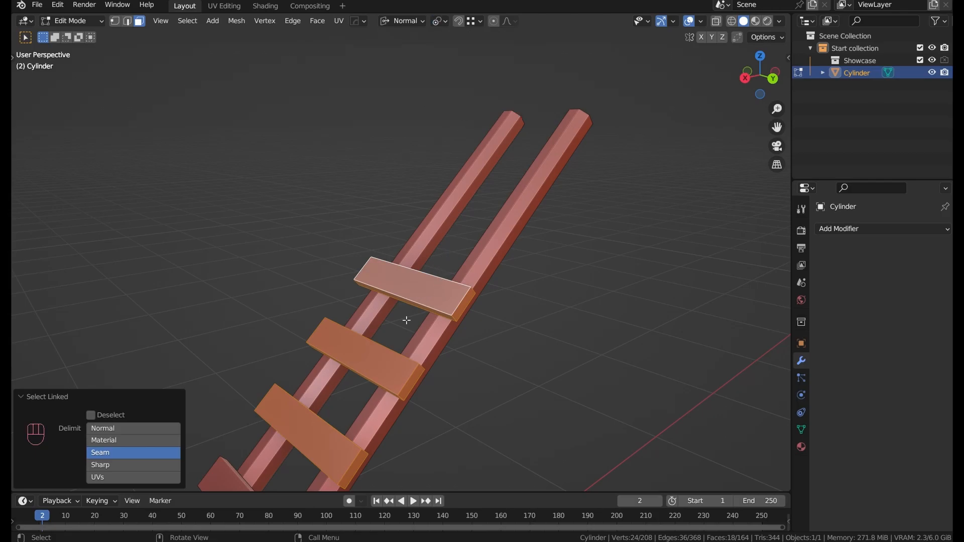
Duplicate the three selected rungs and move the copies about 0.87 m along normal X, up the rails
{"action": "middle_click_drag", "start_coordinate": [365, 347], "coordinate": [301, 352]}
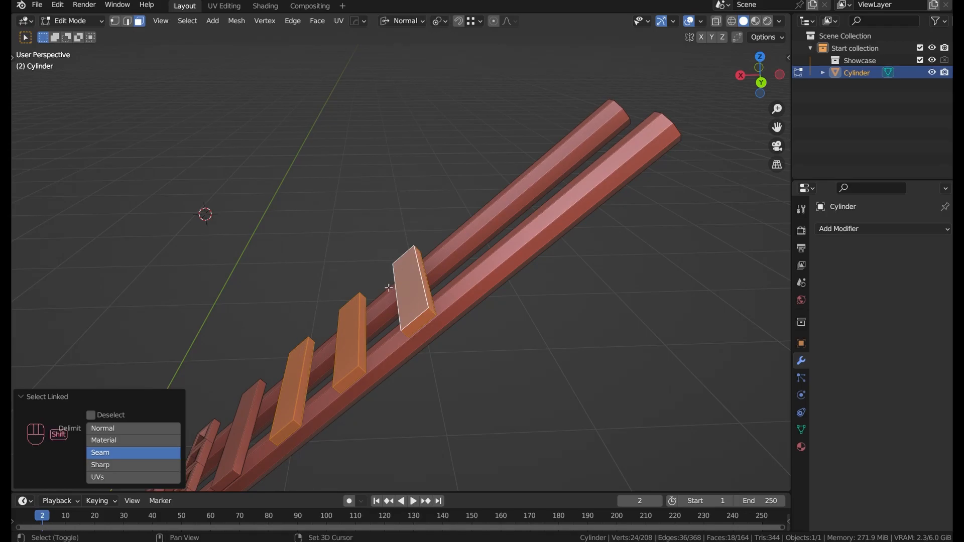
{"action": "key", "text": "shift+d"}
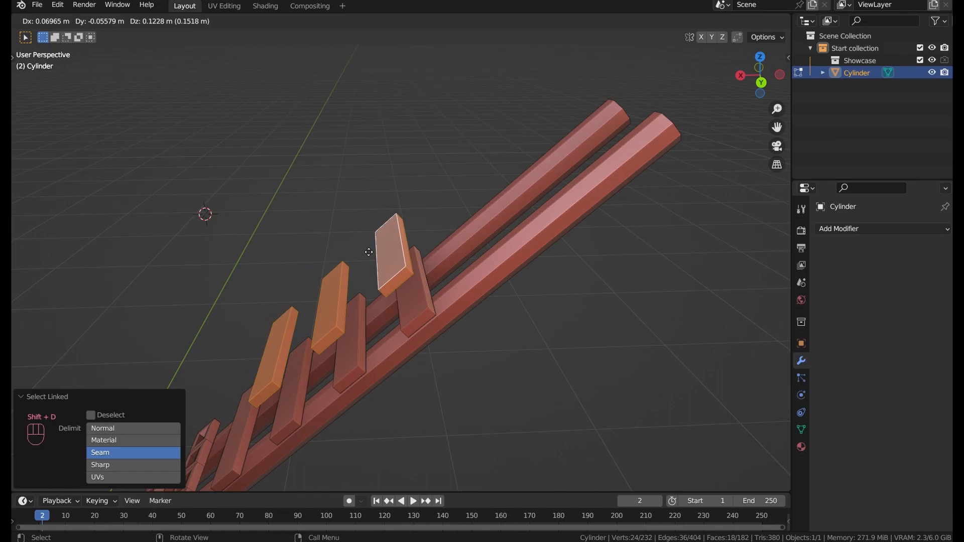
{"action": "key", "text": "x"}
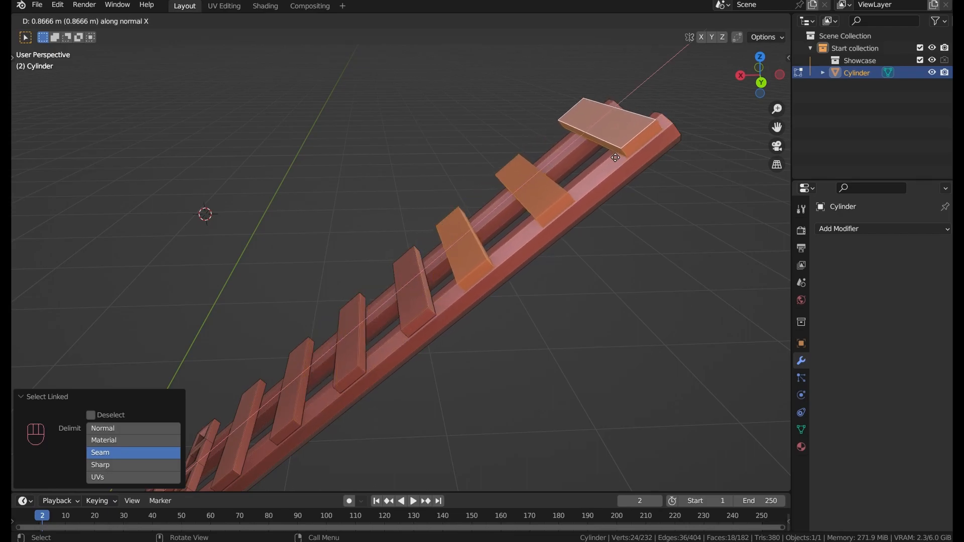
{"action": "left_click", "coordinate": [625, 152]}
Select the top face of a single rung and annotate arrows from it along the face normal and up the rails
{"action": "left_click", "coordinate": [415, 290]}
{"action": "middle_click_drag", "start_coordinate": [387, 283], "coordinate": [462, 296]}
{"action": "scroll", "coordinate": [424, 314], "scroll_direction": "up", "scroll_amount": 3}
{"action": "middle_click_drag", "start_coordinate": [462, 296], "coordinate": [193, 249], "text": "shift"}
{"action": "key", "text": "t"}
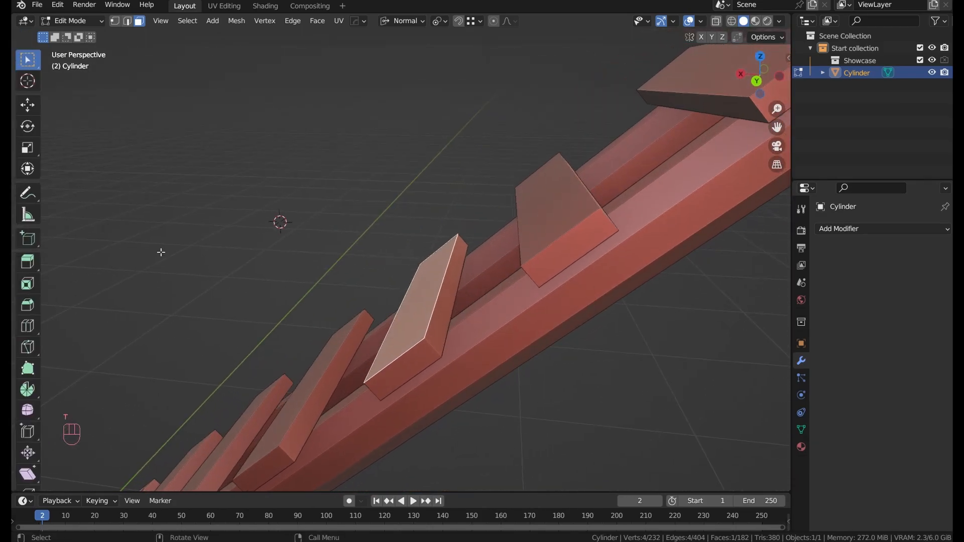
{"action": "left_click", "coordinate": [28, 193]}
{"action": "left_click_drag", "start_coordinate": [416, 295], "coordinate": [381, 271]}
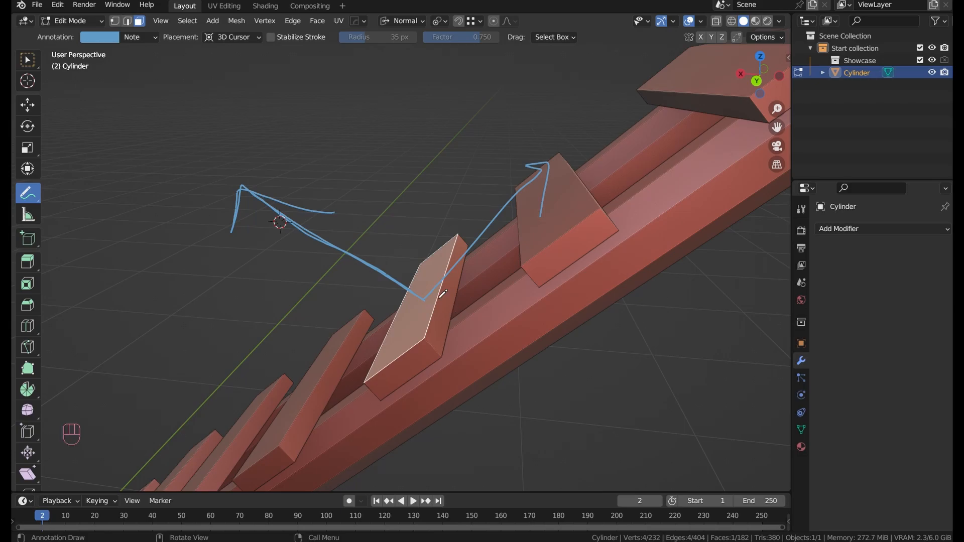
{"action": "left_click_drag", "start_coordinate": [417, 413], "coordinate": [359, 358]}
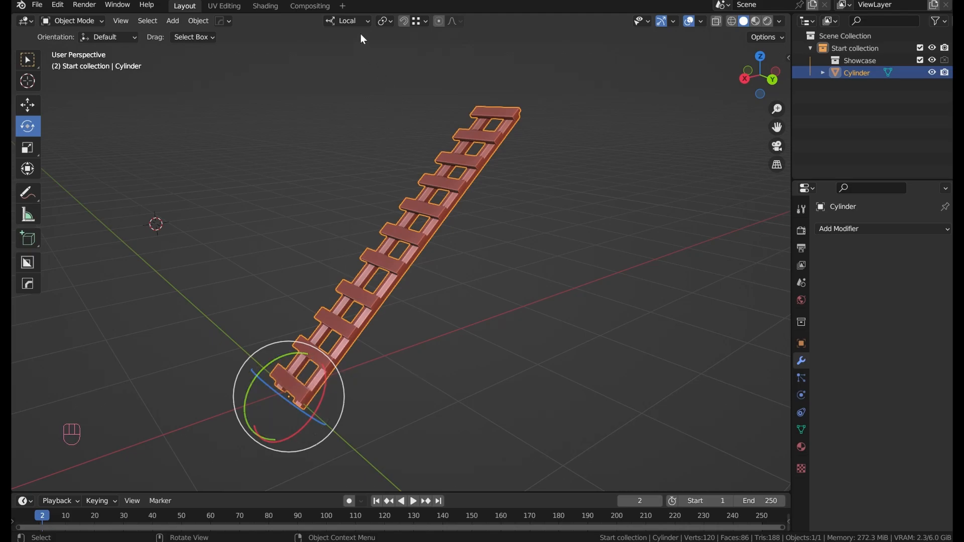
Switch the ladder's transform orientation to Global and back to Local to compare the rotation gizmo's axes
{"action": "key", "text": "comma"}
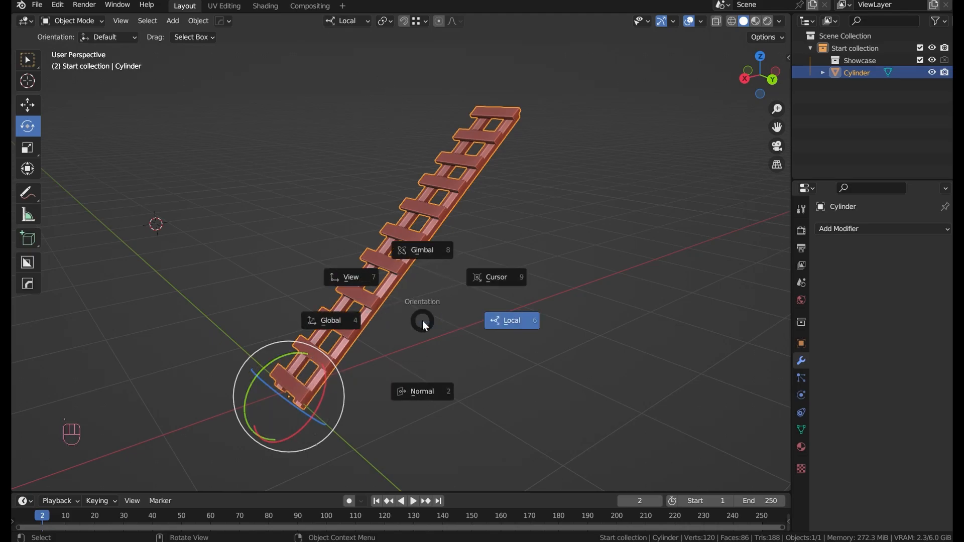
{"action": "left_click", "coordinate": [516, 325]}
{"action": "middle_click_drag", "start_coordinate": [360, 439], "coordinate": [323, 400], "text": "shift"}
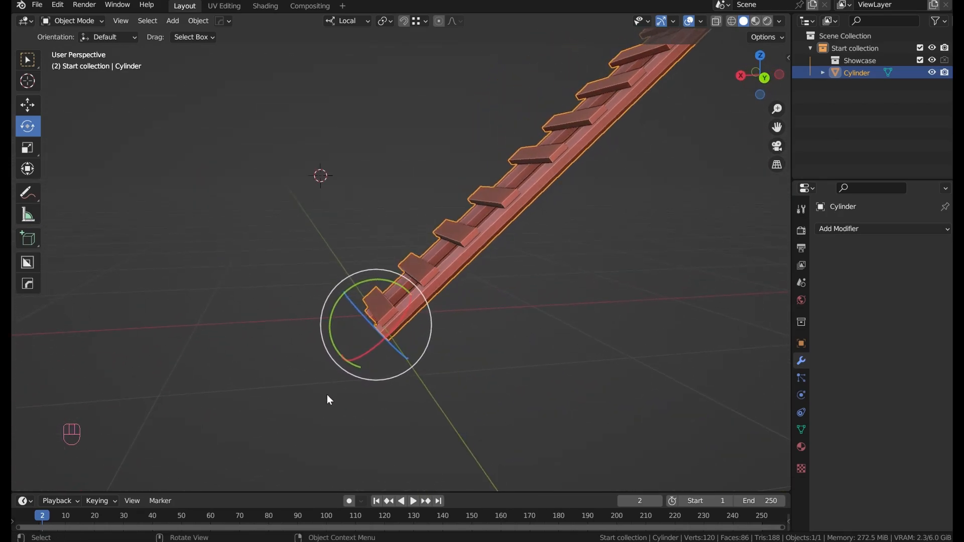
{"action": "key", "text": "comma"}
{"action": "left_click", "coordinate": [238, 399]}
{"action": "key", "text": "comma"}
{"action": "left_click", "coordinate": [548, 385]}
{"action": "mouse_move", "coordinate": [397, 381]}
{"action": "middle_mouse_down"}
{"action": "mouse_move", "coordinate": [450, 379]}
{"action": "mouse_move", "coordinate": [396, 370]}
{"action": "middle_mouse_up"}
Enter Edit Mode on the ladder and select its entire mesh
{"action": "key", "text": "Tab"}
{"action": "middle_click_drag", "start_coordinate": [447, 337], "coordinate": [476, 432], "text": "shift"}
{"action": "key", "text": "a"}
Try rotating the ladder mesh about its local Z, X and Y axes, and cancel the rotation
{"action": "key", "text": "r"}
{"action": "key", "text": "z"}
{"action": "key", "text": "z"}
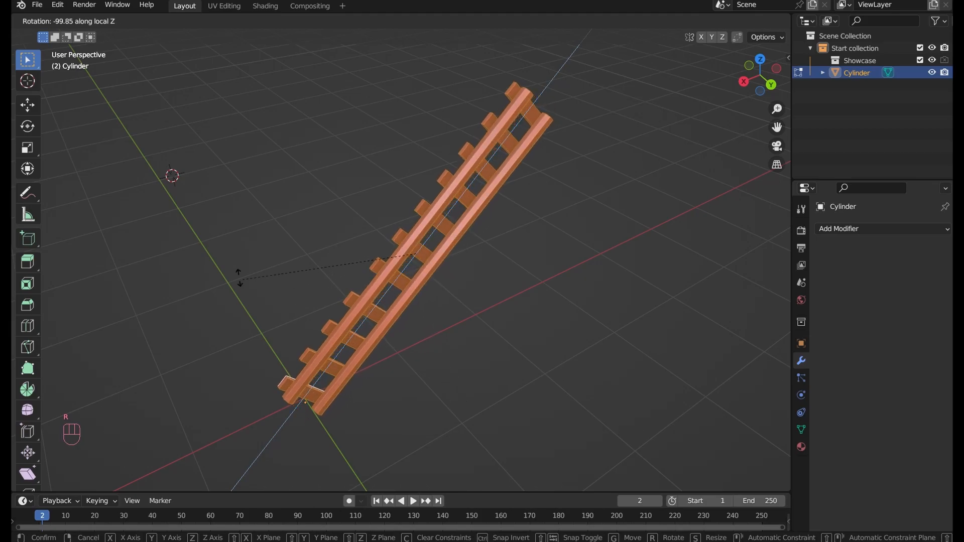
{"action": "key", "text": "x"}
{"action": "key", "text": "x"}
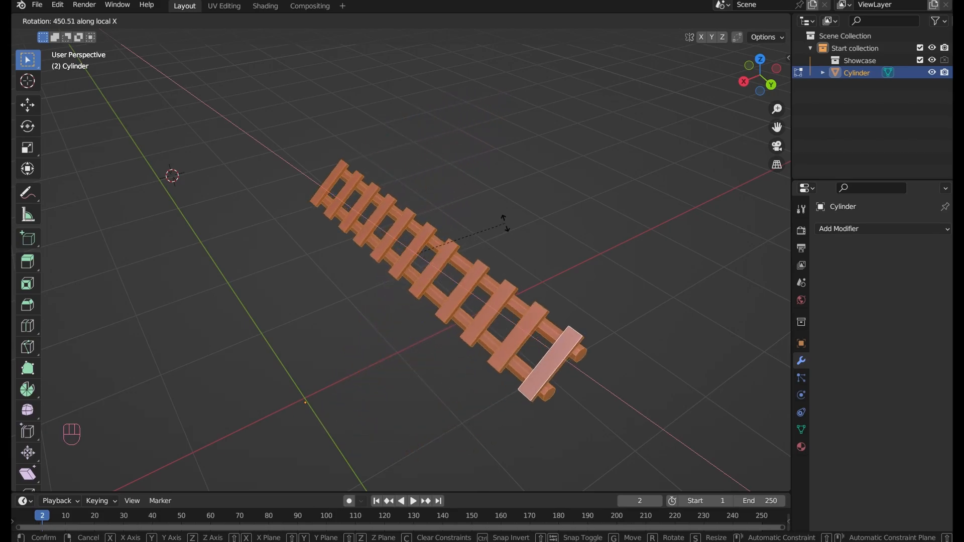
{"action": "key", "text": "y"}
{"action": "key", "text": "y"}
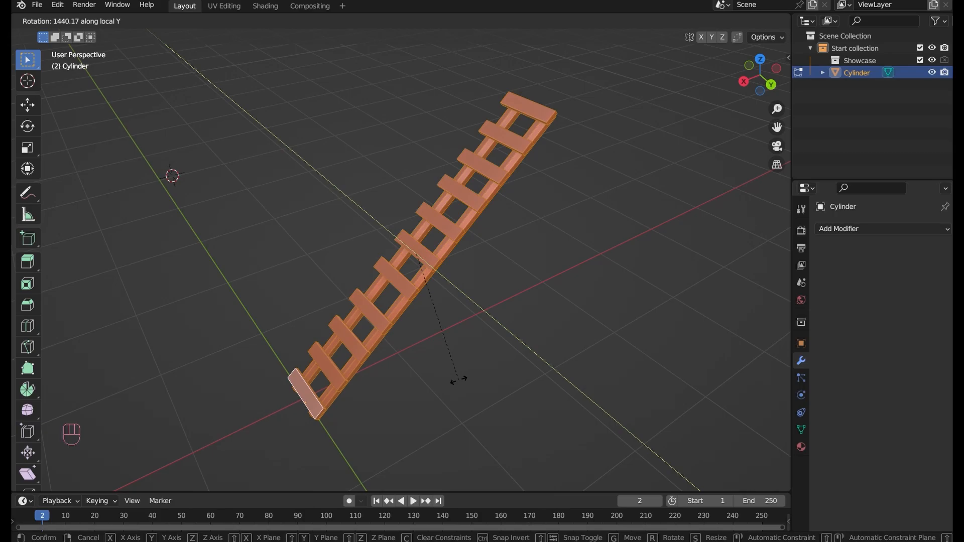
{"action": "right_click", "coordinate": [459, 379]}
Try another rotation of the ladder mesh about its local Z and X axes only, and cancel it
{"action": "middle_click_drag", "start_coordinate": [459, 379], "coordinate": [480, 380]}
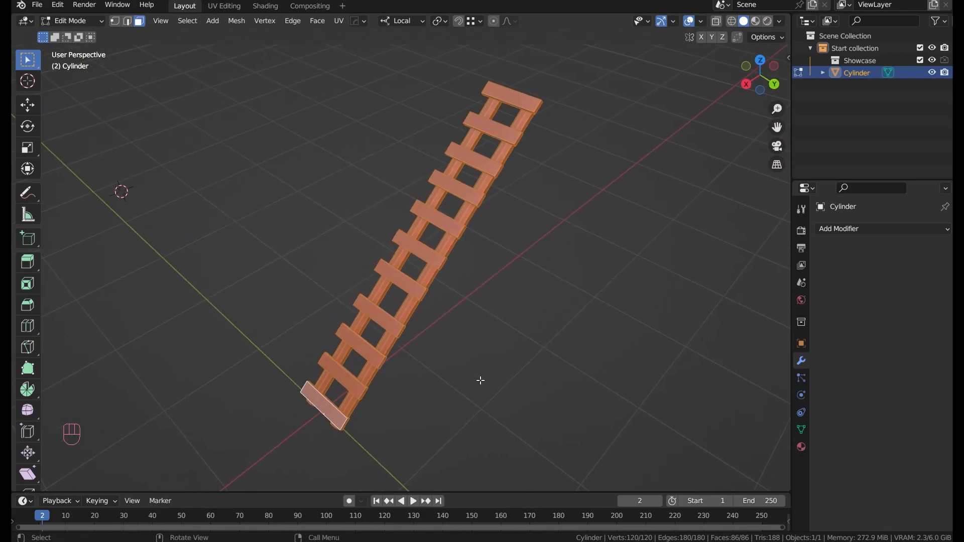
{"action": "key", "text": "r"}
{"action": "key", "text": "z"}
{"action": "key", "text": "z"}
{"action": "key", "text": "x"}
{"action": "key", "text": "x"}
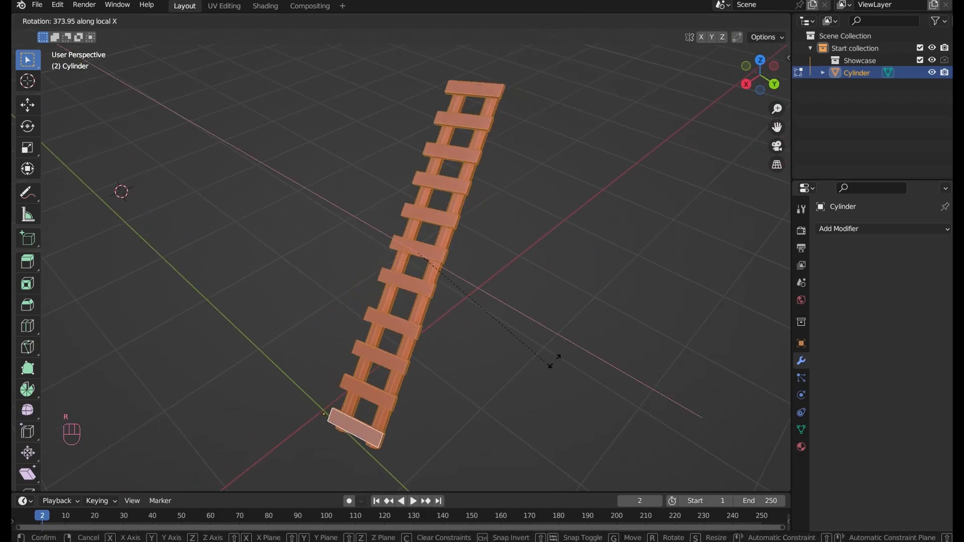
{"action": "right_click", "coordinate": [490, 347]}
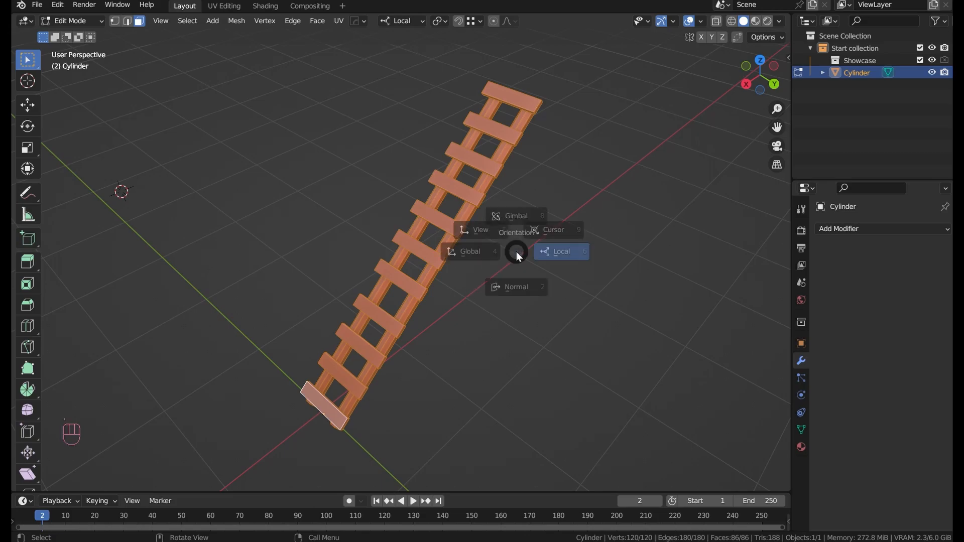
Set the transform orientation to Global and try rotating the ladder mesh about the global X, Z and Y axes
{"action": "left_click", "coordinate": [432, 249]}
{"action": "middle_click_drag", "start_coordinate": [432, 249], "coordinate": [524, 274]}
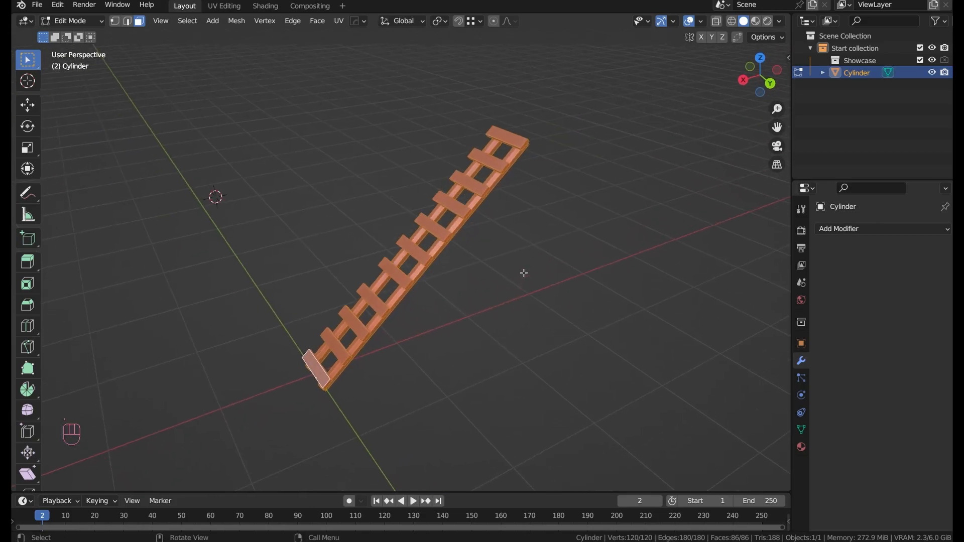
{"action": "key", "text": "r"}
{"action": "key", "text": "x"}
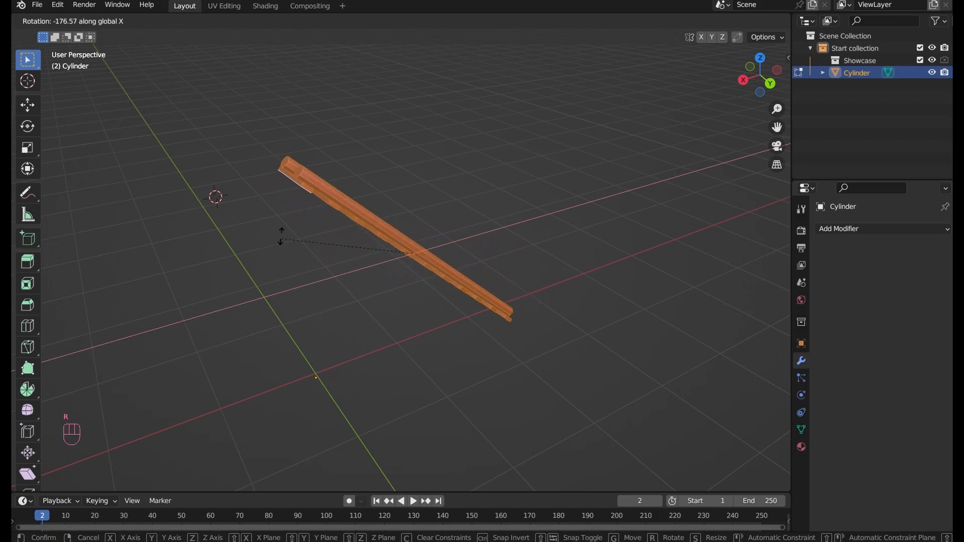
{"action": "key", "text": "z"}
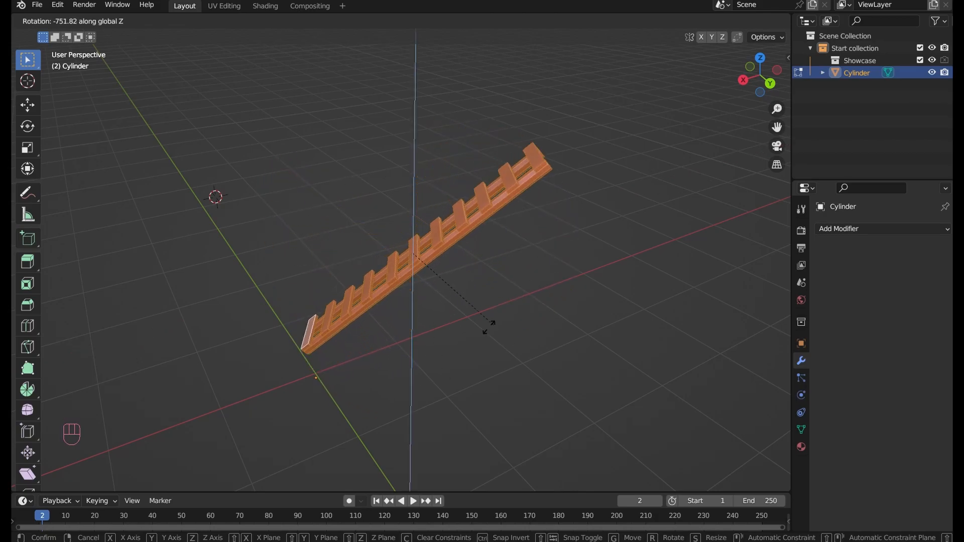
{"action": "key", "text": "y"}
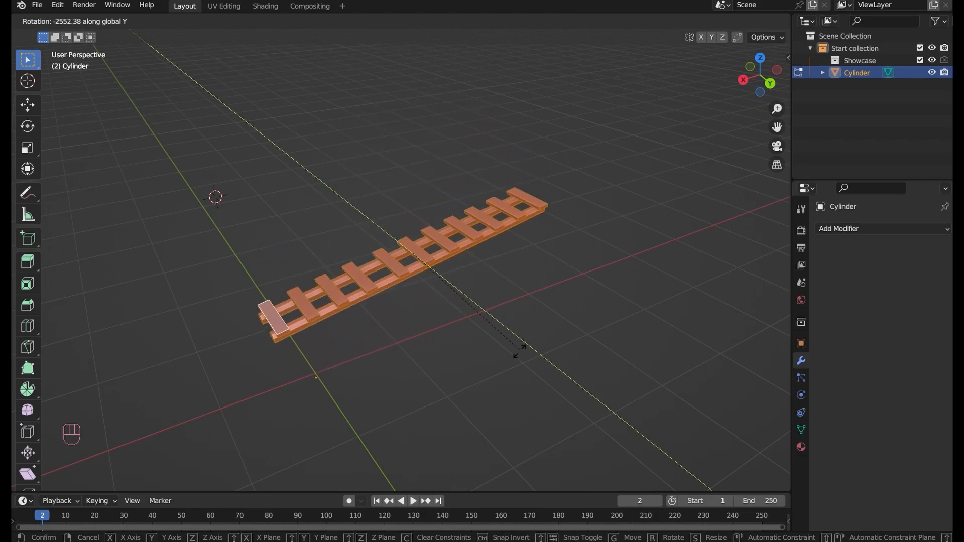
{"action": "left_click", "coordinate": [457, 310]}
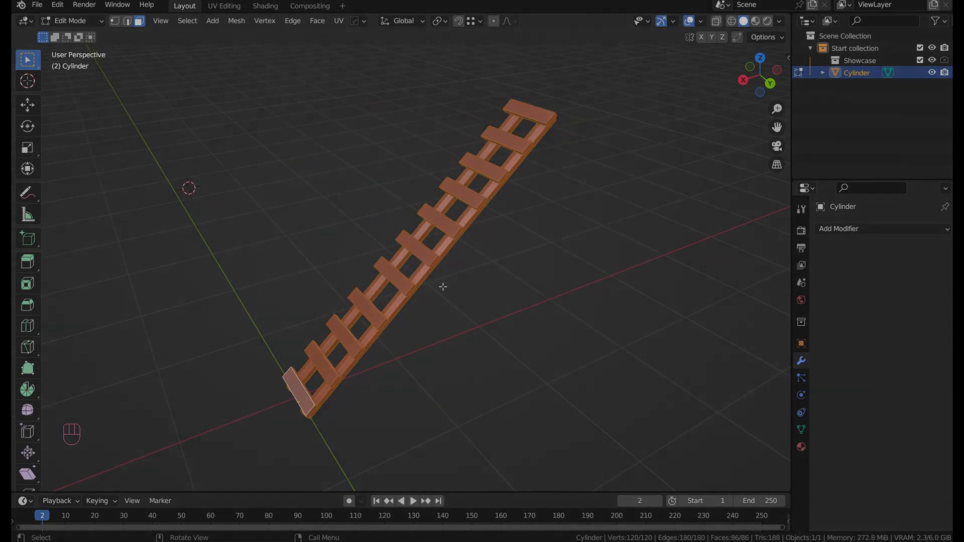
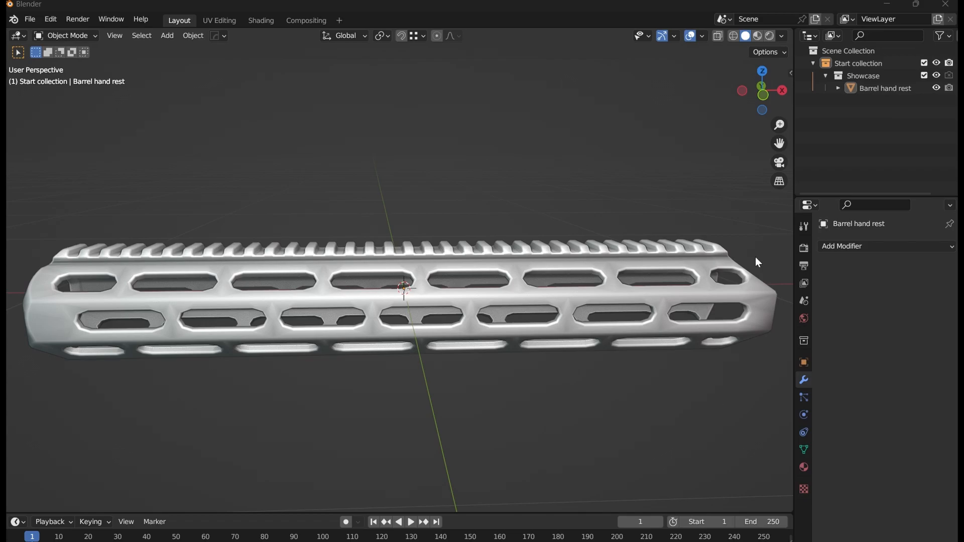
Toggle the viewport's Cavity shading off and on, and compare how the barrel hand rest's edges look up close
{"action": "left_click", "coordinate": [782, 36]}
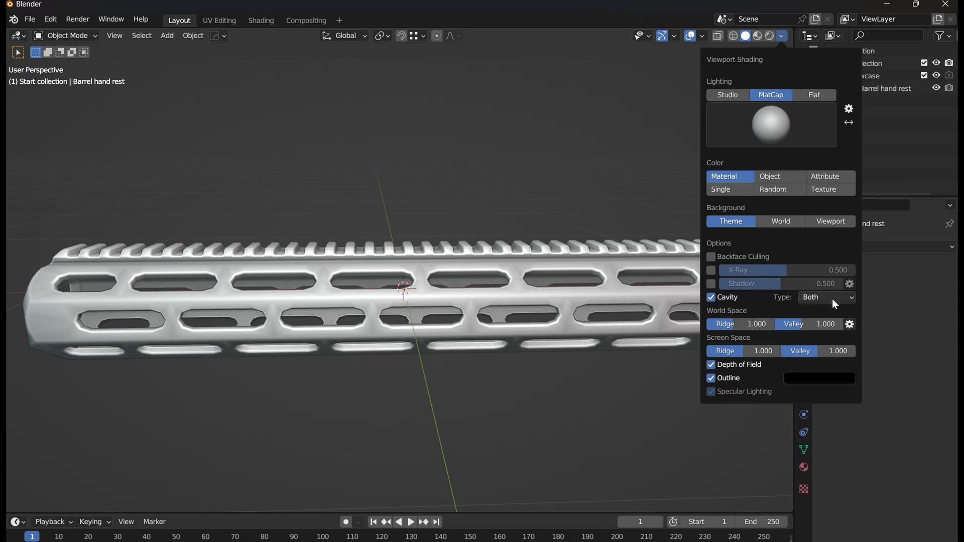
{"action": "left_click", "coordinate": [712, 298]}
{"action": "left_click", "coordinate": [717, 302]}
{"action": "left_click", "coordinate": [717, 301]}
{"action": "left_click", "coordinate": [717, 301]}
{"action": "left_click", "coordinate": [719, 304]}
{"action": "left_click", "coordinate": [717, 302]}
{"action": "scroll", "coordinate": [456, 278], "scroll_direction": "up", "scroll_amount": 3}
{"action": "middle_click_drag", "start_coordinate": [456, 279], "coordinate": [423, 180]}
{"action": "scroll", "coordinate": [497, 243], "scroll_direction": "up", "scroll_amount": 4}
{"action": "scroll", "coordinate": [420, 176], "scroll_direction": "down", "scroll_amount": 2}
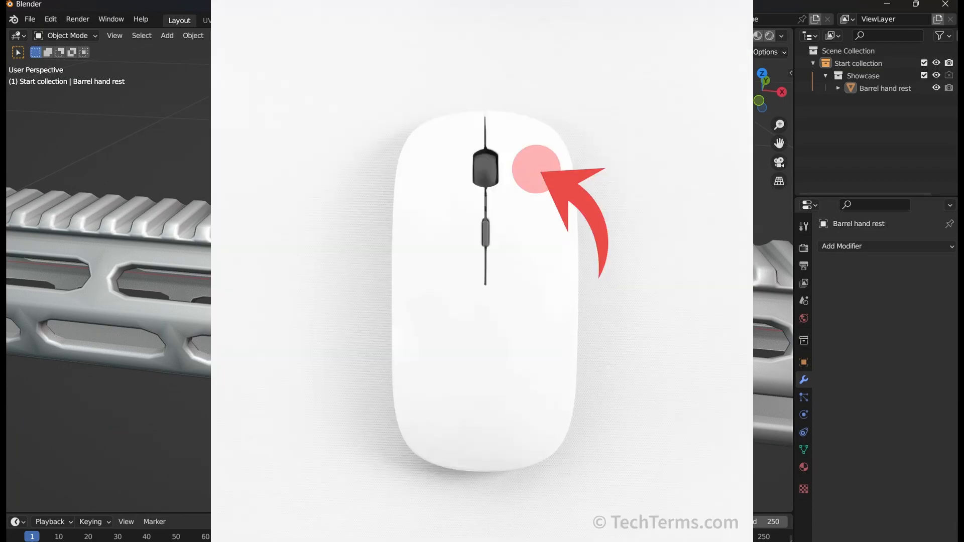
Select the barrel hand rest and apply Shade Auto Smooth to it
{"action": "scroll", "coordinate": [421, 177], "scroll_direction": "down", "scroll_amount": 4}
{"action": "middle_click_drag", "start_coordinate": [421, 177], "coordinate": [443, 156]}
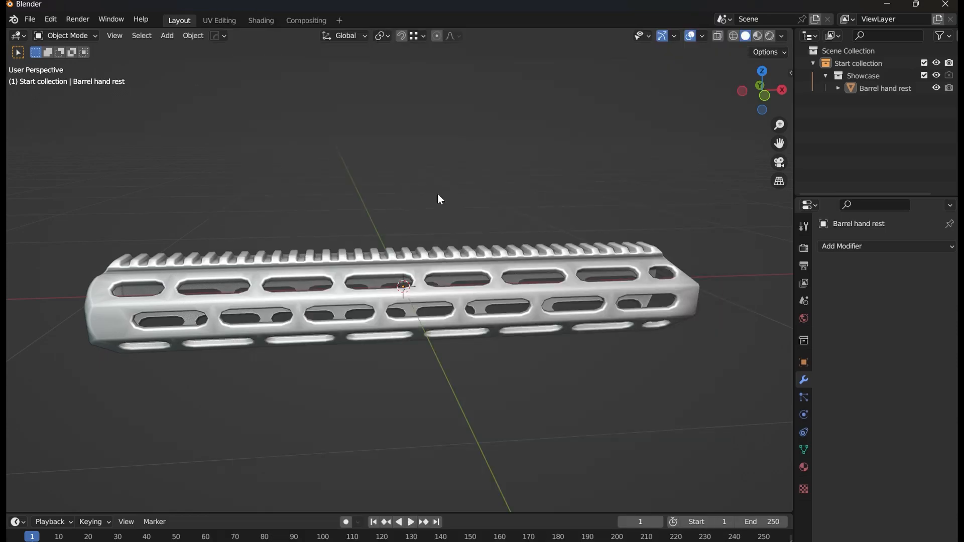
{"action": "left_click", "coordinate": [413, 255]}
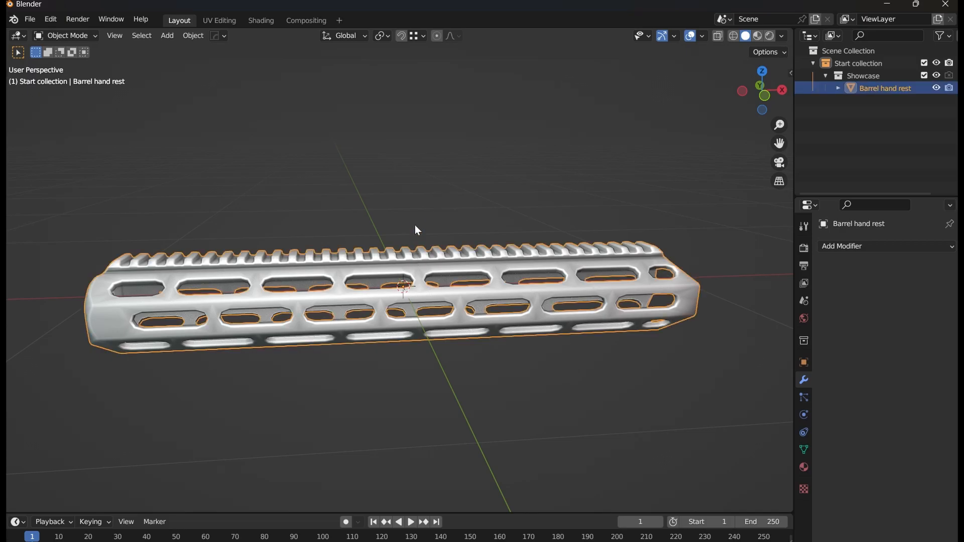
{"action": "right_click", "coordinate": [413, 235]}
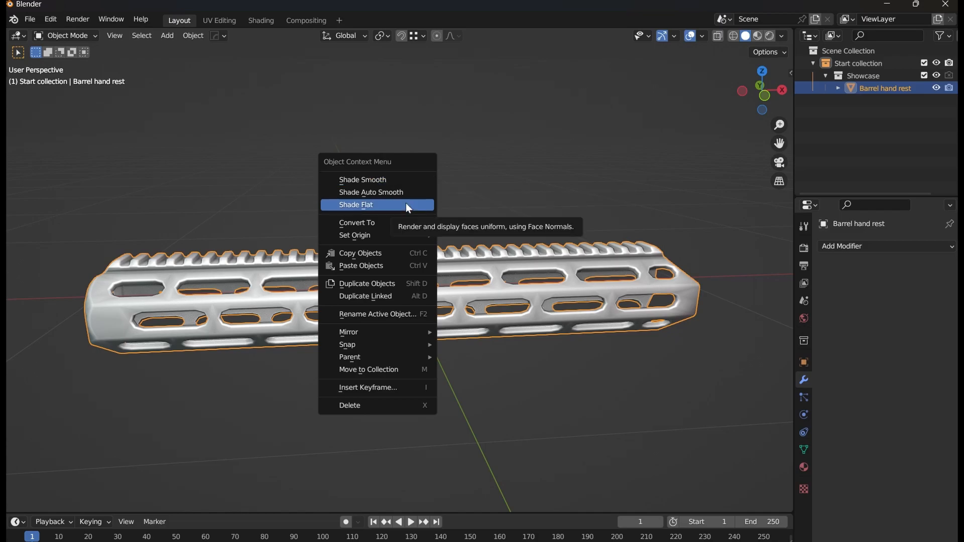
{"action": "left_click", "coordinate": [377, 180]}
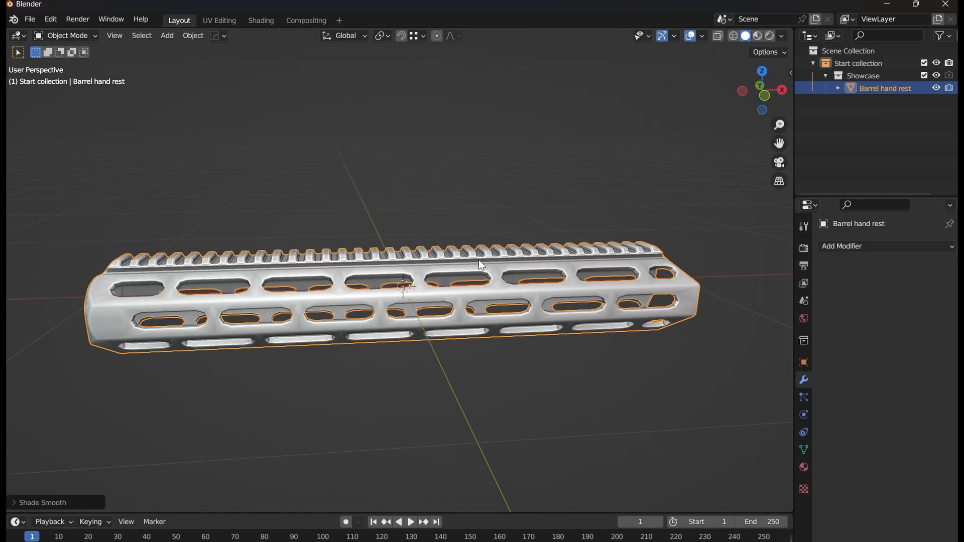
Apply Shade Flat to the barrel hand rest
{"action": "scroll", "coordinate": [480, 266], "scroll_direction": "up", "scroll_amount": 6}
{"action": "middle_click_drag", "start_coordinate": [481, 266], "coordinate": [377, 266]}
{"action": "scroll", "coordinate": [357, 255], "scroll_direction": "up", "scroll_amount": 4}
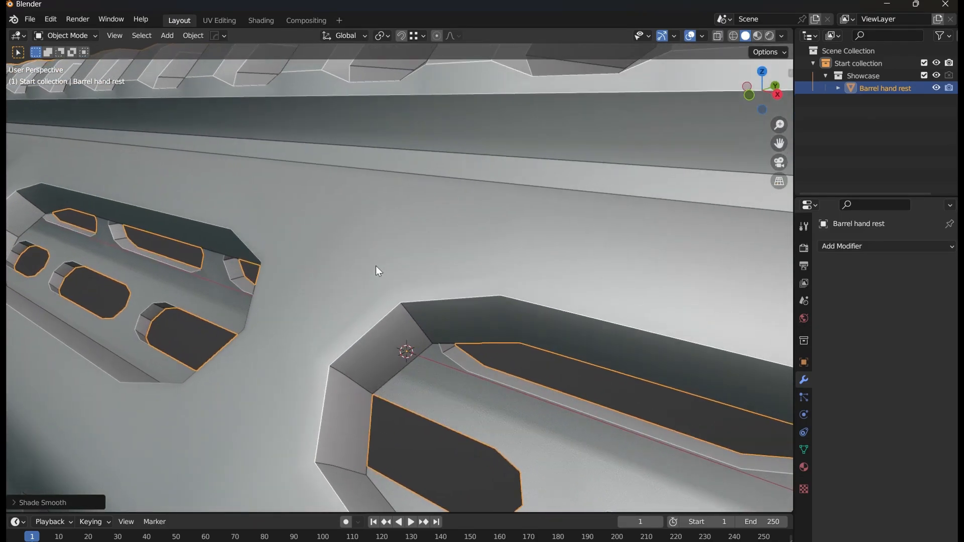
{"action": "right_click", "coordinate": [377, 267]}
{"action": "left_click", "coordinate": [371, 278]}
Apply Shade Smooth to the barrel hand rest and examine the shading inside it
{"action": "scroll", "coordinate": [370, 276], "scroll_direction": "up", "scroll_amount": 6}
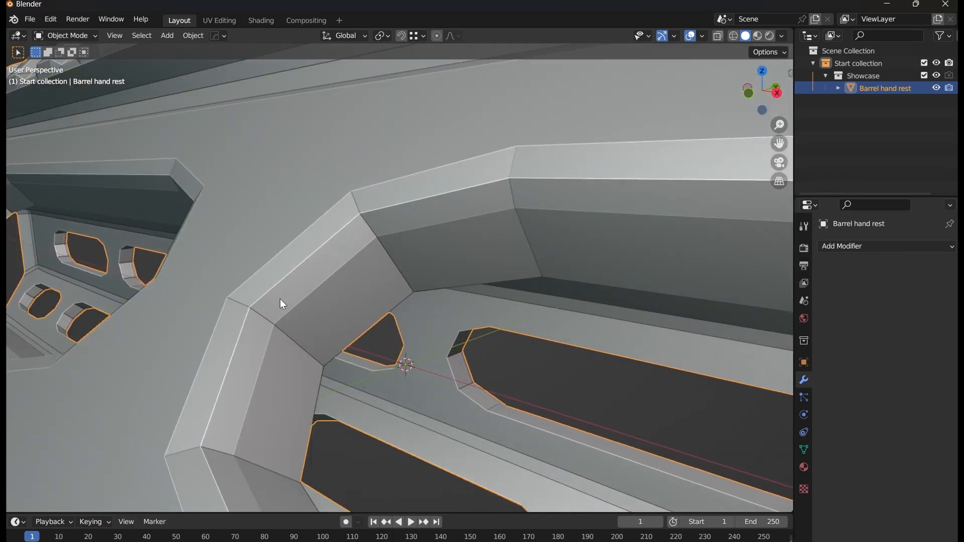
{"action": "right_click", "coordinate": [279, 299]}
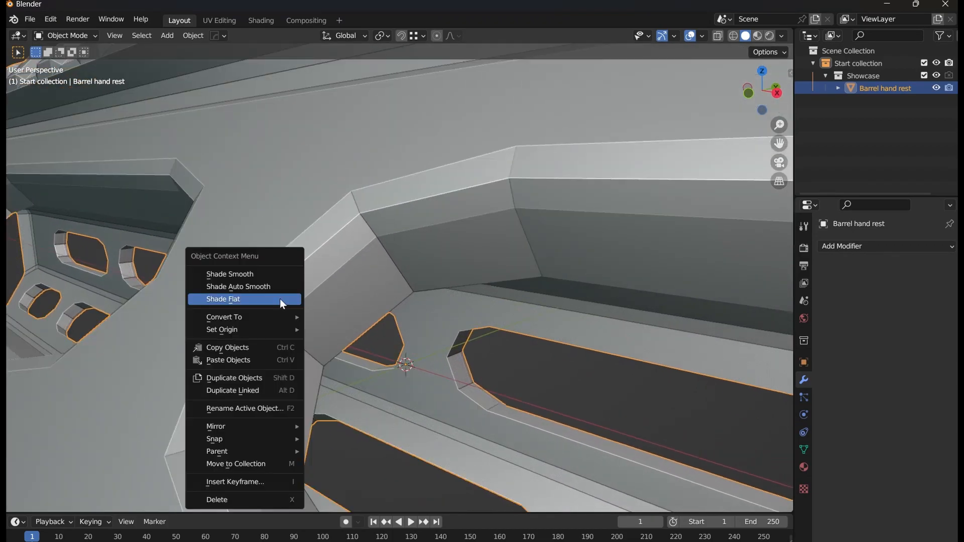
{"action": "left_click", "coordinate": [272, 270]}
{"action": "scroll", "coordinate": [312, 242], "scroll_direction": "down", "scroll_amount": 4}
{"action": "scroll", "coordinate": [311, 242], "scroll_direction": "down", "scroll_amount": 3}
{"action": "middle_click_drag", "start_coordinate": [312, 242], "coordinate": [336, 291]}
Add a cube, frame it in the view and apply Shade Smooth to it
{"action": "key", "text": "shift+a"}
{"action": "mouse_move", "coordinate": [336, 278]}
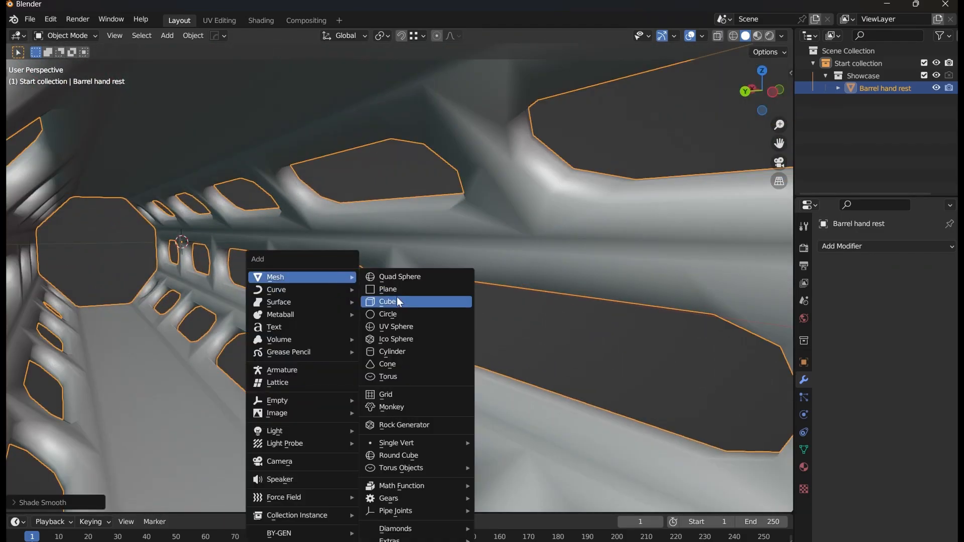
{"action": "left_click", "coordinate": [402, 298]}
{"action": "key", "text": "KP_Decimal"}
{"action": "right_click", "coordinate": [281, 293]}
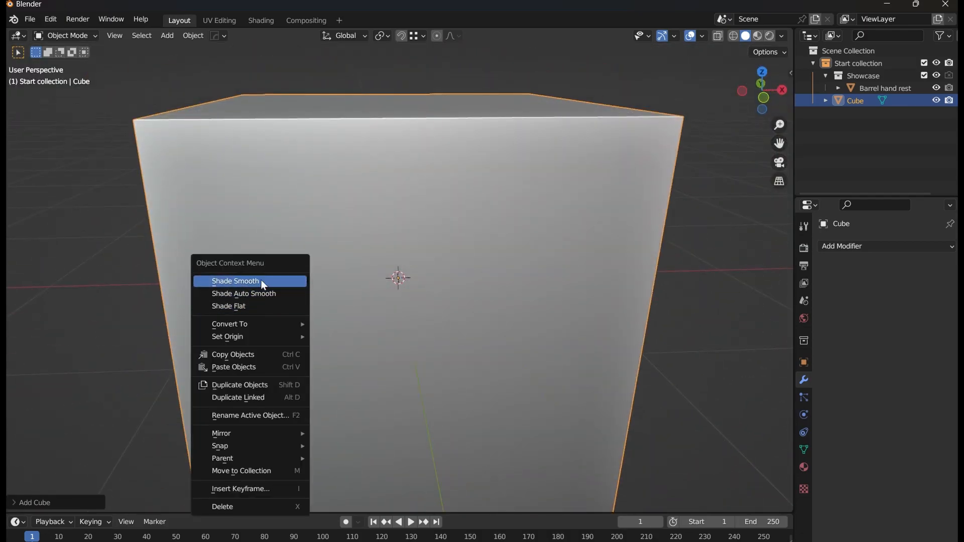
{"action": "left_click", "coordinate": [260, 280]}
Delete the smooth-shaded cube
{"action": "scroll", "coordinate": [334, 284], "scroll_direction": "down", "scroll_amount": 6}
{"action": "middle_click_drag", "start_coordinate": [334, 285], "coordinate": [300, 291]}
{"action": "key", "text": "x"}
{"action": "left_click", "coordinate": [505, 350]}
Select the barrel hand rest, shade it smooth with Auto Smooth enabled at a 60° angle, and inspect its edges
{"action": "scroll", "coordinate": [333, 281], "scroll_direction": "up", "scroll_amount": 2}
{"action": "left_click", "coordinate": [339, 287]}
{"action": "scroll", "coordinate": [339, 286], "scroll_direction": "up", "scroll_amount": 4}
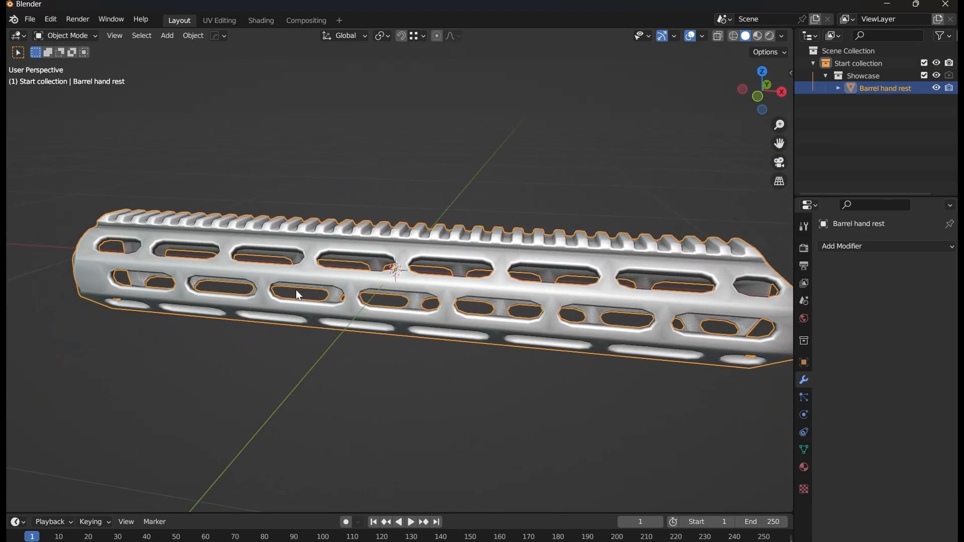
{"action": "right_click", "coordinate": [270, 282]}
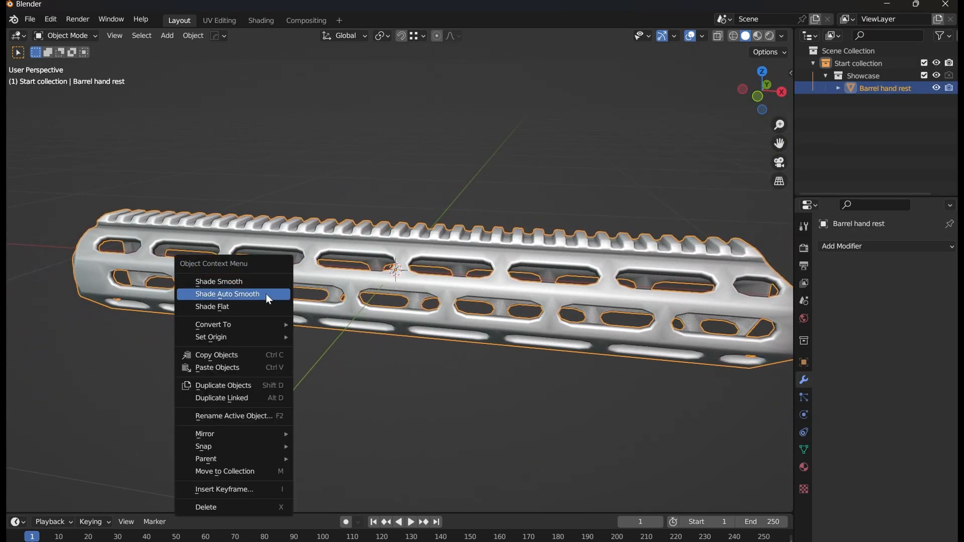
{"action": "left_click", "coordinate": [267, 281]}
{"action": "left_click", "coordinate": [30, 502]}
{"action": "left_click", "coordinate": [84, 485]}
{"action": "left_click_drag", "start_coordinate": [127, 498], "coordinate": [168, 499]}
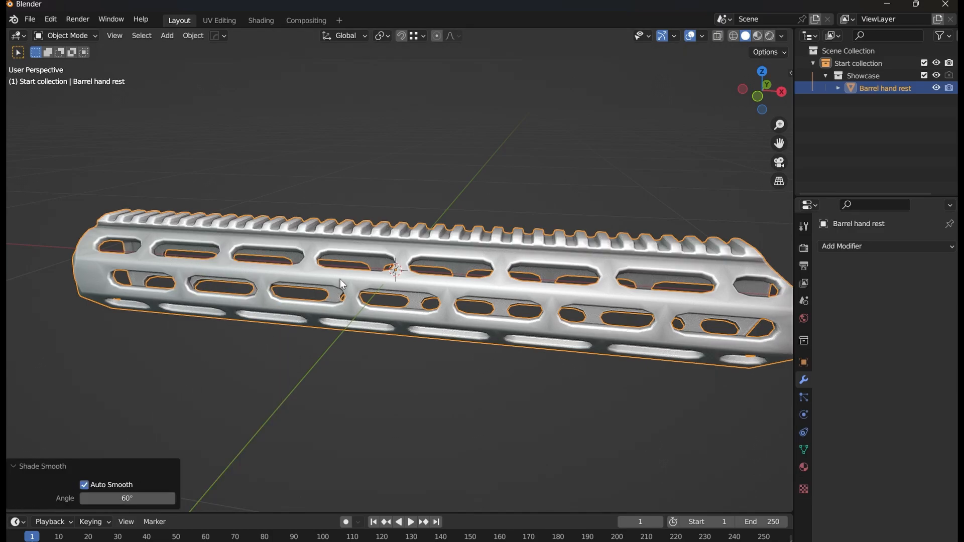
{"action": "scroll", "coordinate": [339, 282], "scroll_direction": "up", "scroll_amount": 5}
{"action": "middle_click_drag", "start_coordinate": [269, 287], "coordinate": [539, 381]}
{"action": "scroll", "coordinate": [301, 316], "scroll_direction": "up", "scroll_amount": 2}
{"action": "scroll", "coordinate": [423, 349], "scroll_direction": "up", "scroll_amount": 2}
{"action": "scroll", "coordinate": [422, 348], "scroll_direction": "down", "scroll_amount": 8}
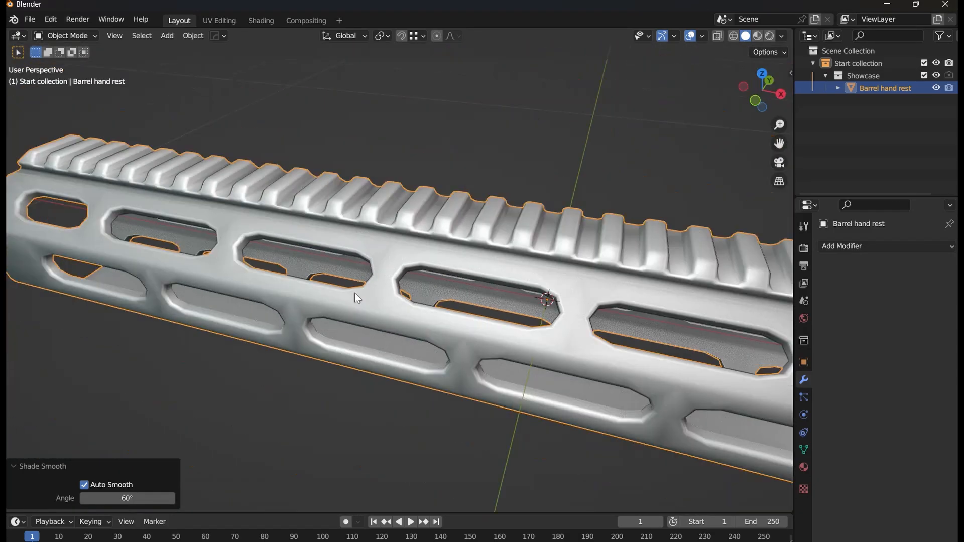
Inspect the barrel hand rest's slot edges, interior and top rail teeth with the 60° Auto Smooth shading
{"action": "scroll", "coordinate": [414, 296], "scroll_direction": "up", "scroll_amount": 3}
{"action": "middle_click_drag", "start_coordinate": [412, 291], "coordinate": [455, 290]}
{"action": "scroll", "coordinate": [348, 316], "scroll_direction": "up", "scroll_amount": 1}
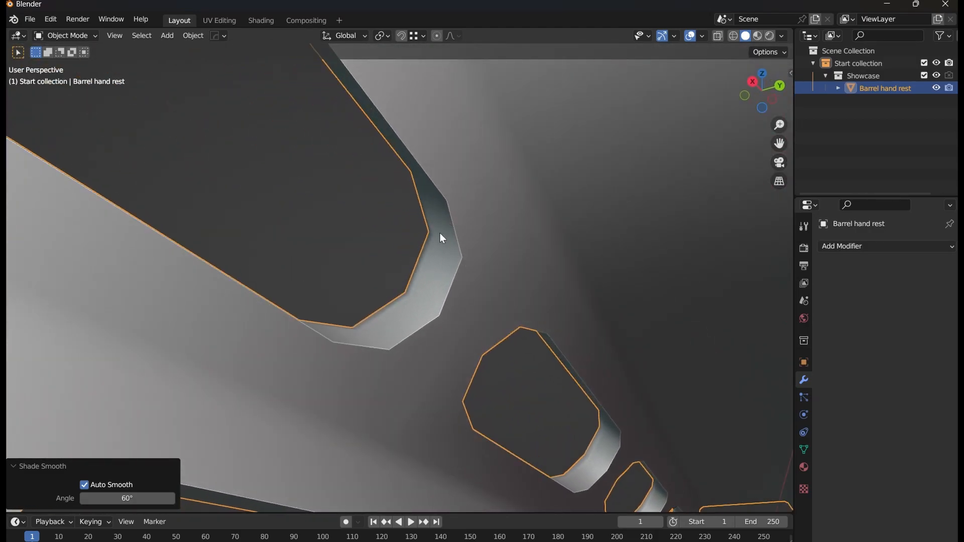
{"action": "middle_click_drag", "start_coordinate": [333, 356], "coordinate": [454, 354]}
{"action": "scroll", "coordinate": [454, 354], "scroll_direction": "down", "scroll_amount": 4}
{"action": "middle_click_drag", "start_coordinate": [342, 309], "coordinate": [461, 342]}
{"action": "middle_click_drag", "start_coordinate": [214, 438], "coordinate": [300, 341]}
{"action": "scroll", "coordinate": [300, 342], "scroll_direction": "up", "scroll_amount": 2}
{"action": "scroll", "coordinate": [300, 342], "scroll_direction": "down", "scroll_amount": 1}
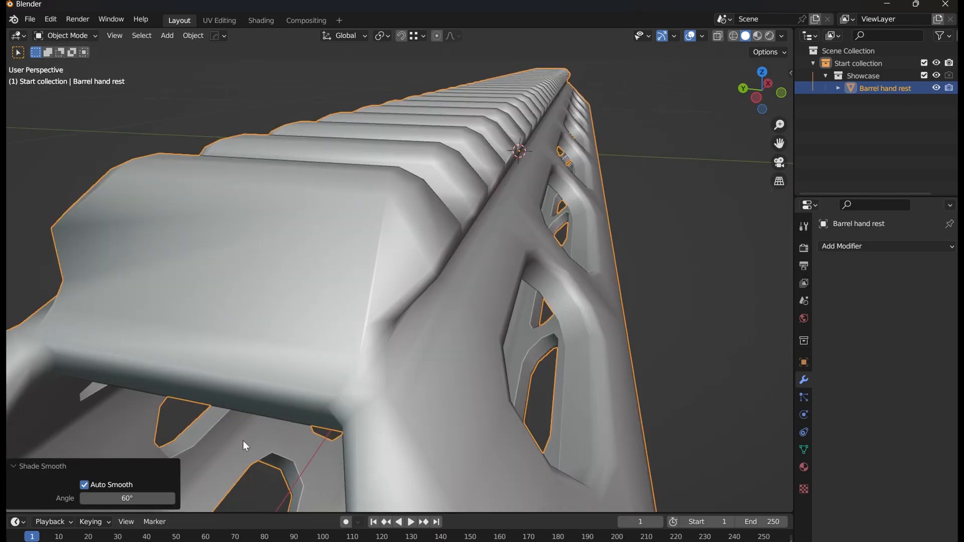
Set the Auto Smooth angle to 180° and view the inside of the barrel hand rest
{"action": "left_click", "coordinate": [142, 499]}
{"action": "type", "text": "180"}
{"action": "key", "text": "Return"}
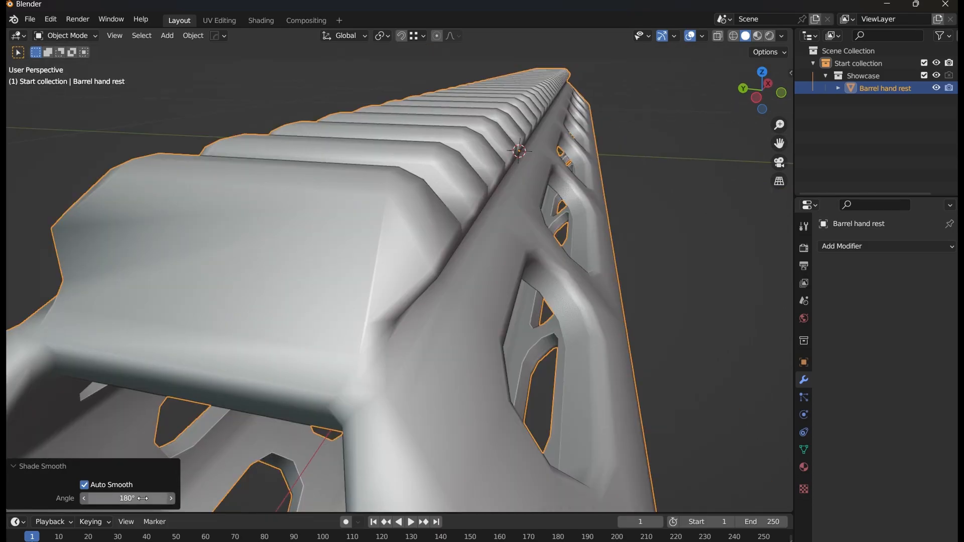
{"action": "scroll", "coordinate": [369, 225], "scroll_direction": "down", "scroll_amount": 2}
{"action": "middle_click_drag", "start_coordinate": [369, 225], "coordinate": [390, 246]}
{"action": "scroll", "coordinate": [462, 300], "scroll_direction": "up", "scroll_amount": 2}
Enter Edit Mode on the barrel hand rest and hide the Seams overlay so only the sharp edge marks display
{"action": "key", "text": "Tab"}
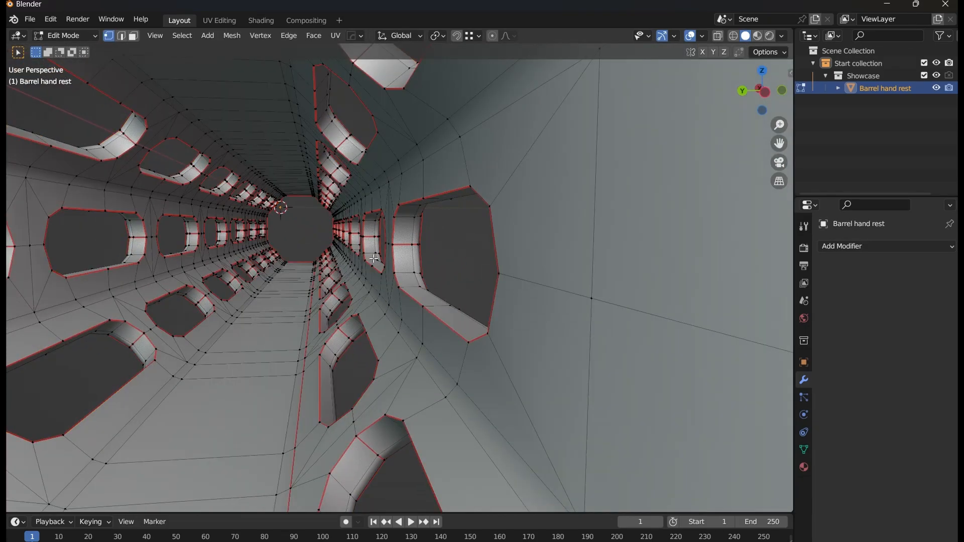
{"action": "scroll", "coordinate": [372, 259], "scroll_direction": "up", "scroll_amount": 2}
{"action": "scroll", "coordinate": [397, 265], "scroll_direction": "down", "scroll_amount": 3}
{"action": "left_click", "coordinate": [702, 35]}
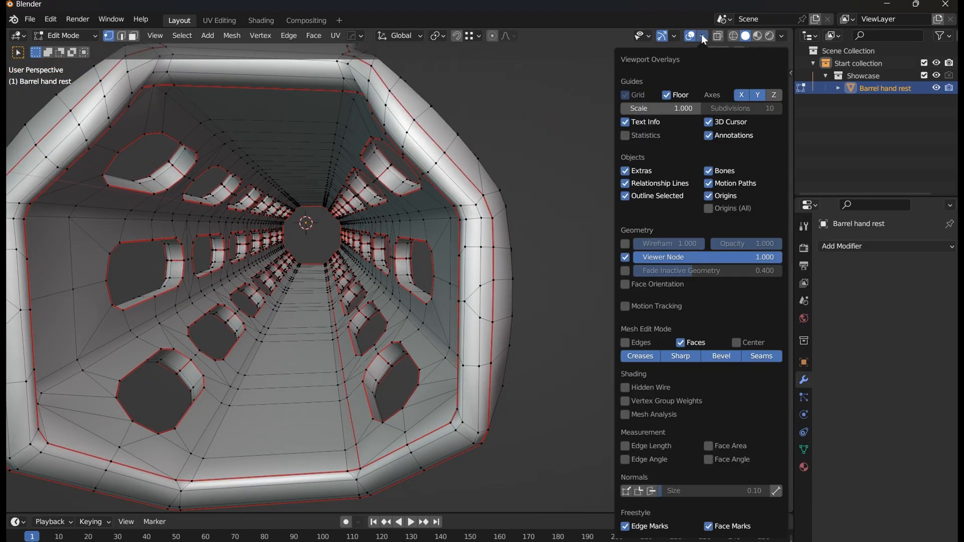
{"action": "left_click", "coordinate": [768, 355]}
{"action": "scroll", "coordinate": [394, 243], "scroll_direction": "up", "scroll_amount": 5}
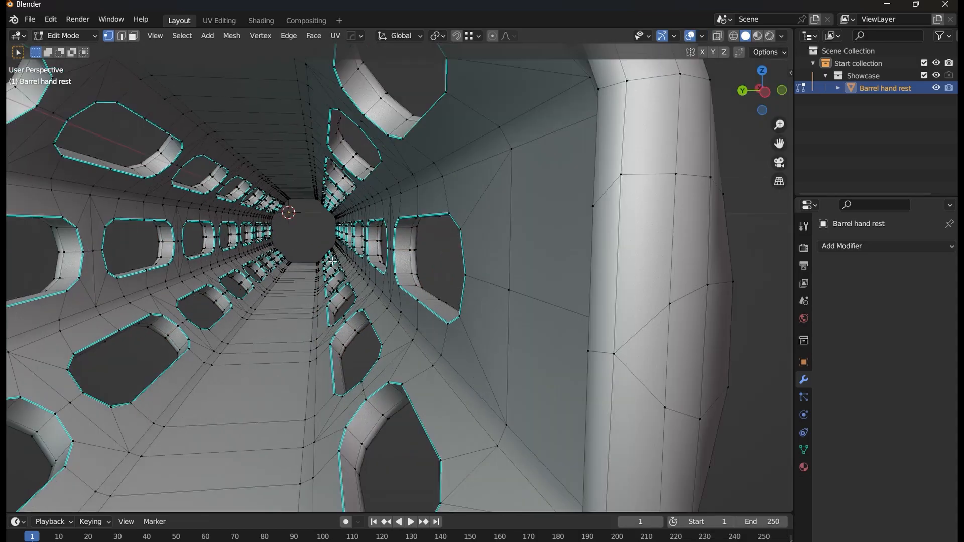
Select a single lengthwise edge in a groove between two top rail teeth, mark it sharp and check the shading in Object Mode
{"action": "scroll", "coordinate": [393, 243], "scroll_direction": "down", "scroll_amount": 2}
{"action": "scroll", "coordinate": [394, 243], "scroll_direction": "down", "scroll_amount": 6}
{"action": "middle_click_drag", "start_coordinate": [394, 244], "coordinate": [316, 271]}
{"action": "scroll", "coordinate": [454, 273], "scroll_direction": "up", "scroll_amount": 2}
{"action": "middle_click_drag", "start_coordinate": [326, 231], "coordinate": [394, 320], "text": "shift"}
{"action": "scroll", "coordinate": [372, 322], "scroll_direction": "up", "scroll_amount": 3}
{"action": "scroll", "coordinate": [394, 320], "scroll_direction": "up", "scroll_amount": 2}
{"action": "key", "text": "2"}
{"action": "left_click", "coordinate": [432, 272]}
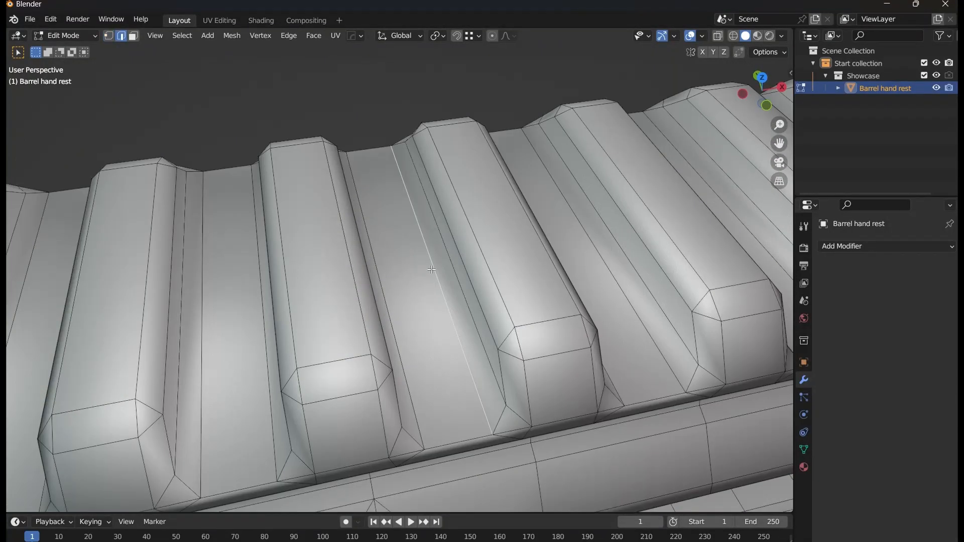
{"action": "key", "text": "1"}
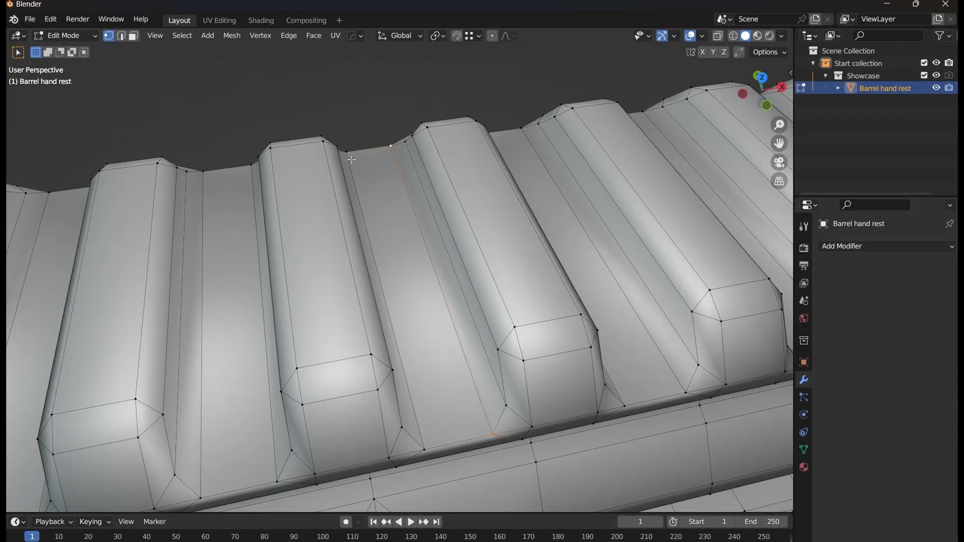
{"action": "key", "text": "2"}
{"action": "left_click", "coordinate": [424, 249]}
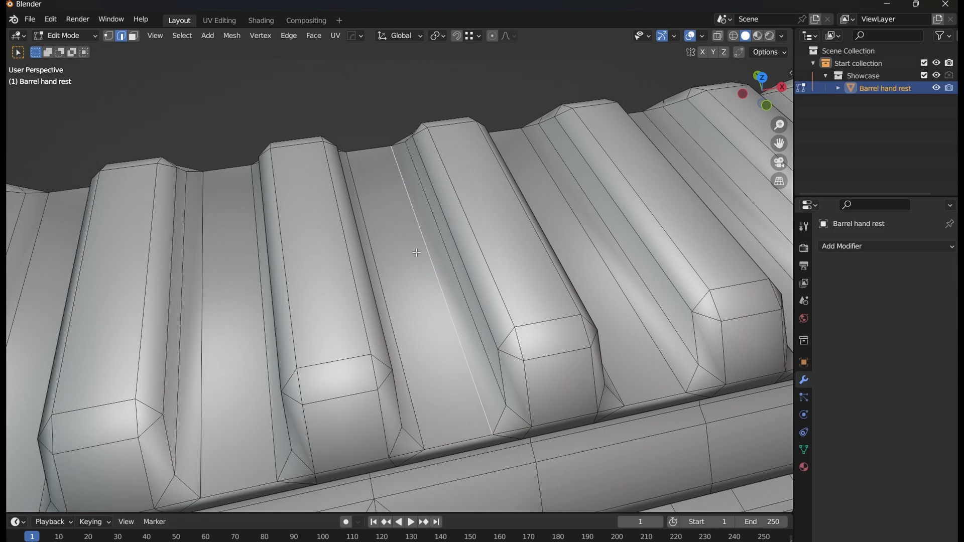
{"action": "key", "text": "ctrl+e"}
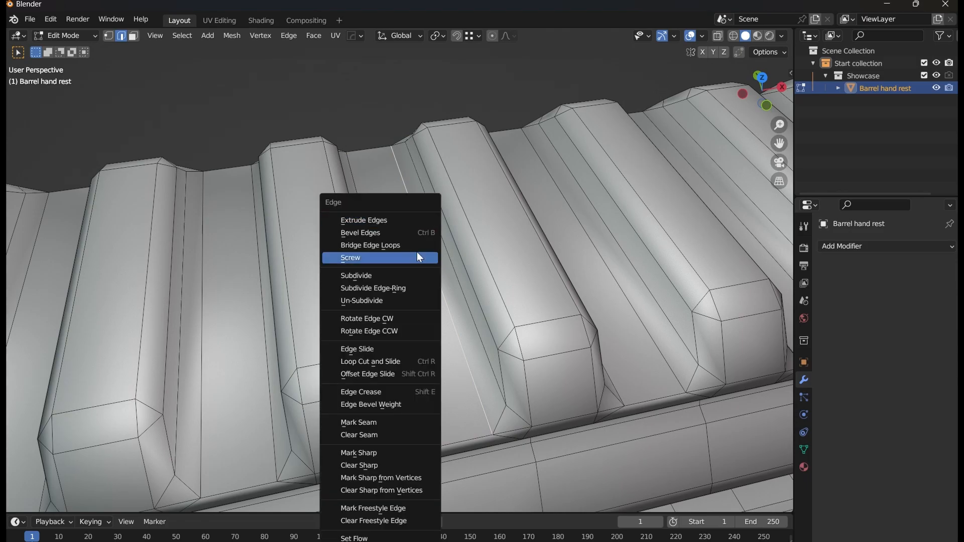
{"action": "left_click", "coordinate": [414, 453]}
{"action": "key", "text": "Tab"}
{"action": "scroll", "coordinate": [486, 256], "scroll_direction": "up", "scroll_amount": 3}
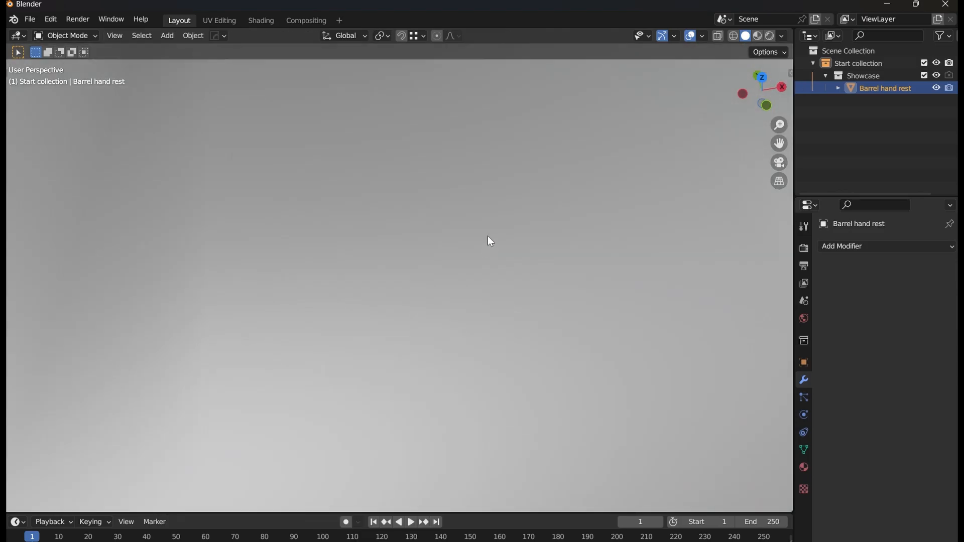
{"action": "scroll", "coordinate": [463, 348], "scroll_direction": "down", "scroll_amount": 6}
Return to Edit Mode and clear the sharp mark from the selected rail groove edge
{"action": "key", "text": "Tab"}
{"action": "key", "text": "ctrl+e"}
{"action": "left_click", "coordinate": [463, 353]}
{"action": "scroll", "coordinate": [265, 356], "scroll_direction": "down", "scroll_amount": 6}
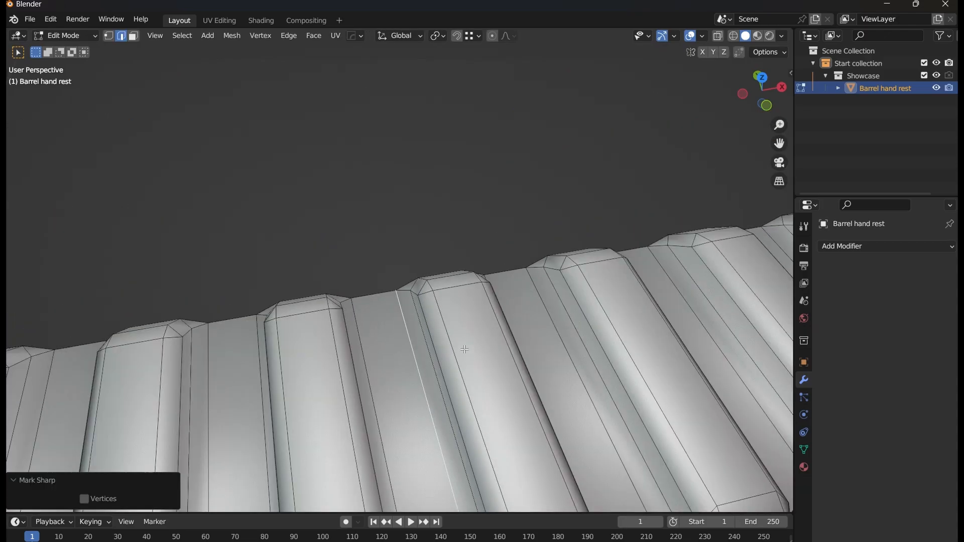
Select the bevel face loop around a side slot opening, mark its edges sharp and inspect the shading in Object Mode
{"action": "scroll", "coordinate": [265, 356], "scroll_direction": "up", "scroll_amount": 8}
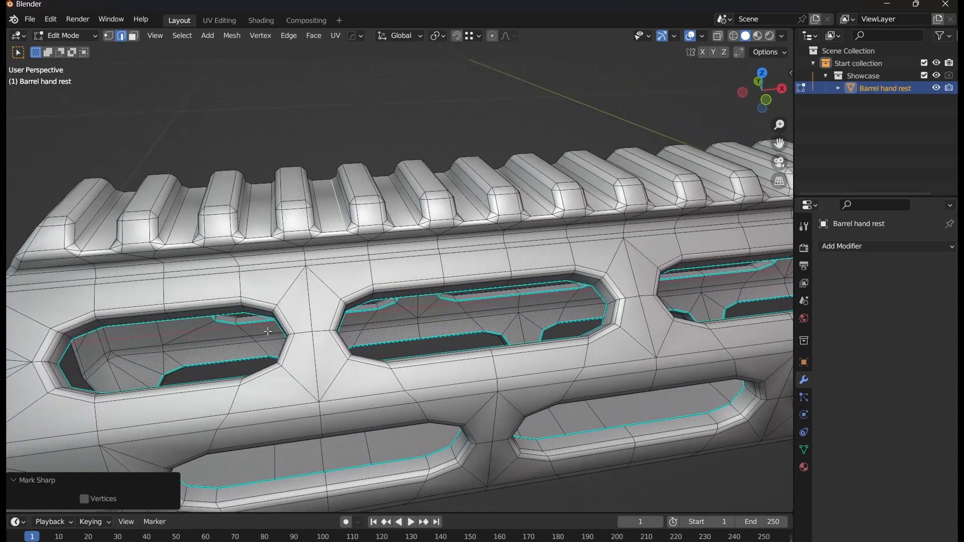
{"action": "key", "text": "3"}
{"action": "left_click", "coordinate": [486, 300], "text": "alt"}
{"action": "key", "text": "ctrl+e"}
{"action": "left_click", "coordinate": [499, 294]}
{"action": "key", "text": "Tab"}
{"action": "middle_click_drag", "start_coordinate": [501, 279], "coordinate": [396, 336]}
{"action": "scroll", "coordinate": [420, 312], "scroll_direction": "up", "scroll_amount": 3}
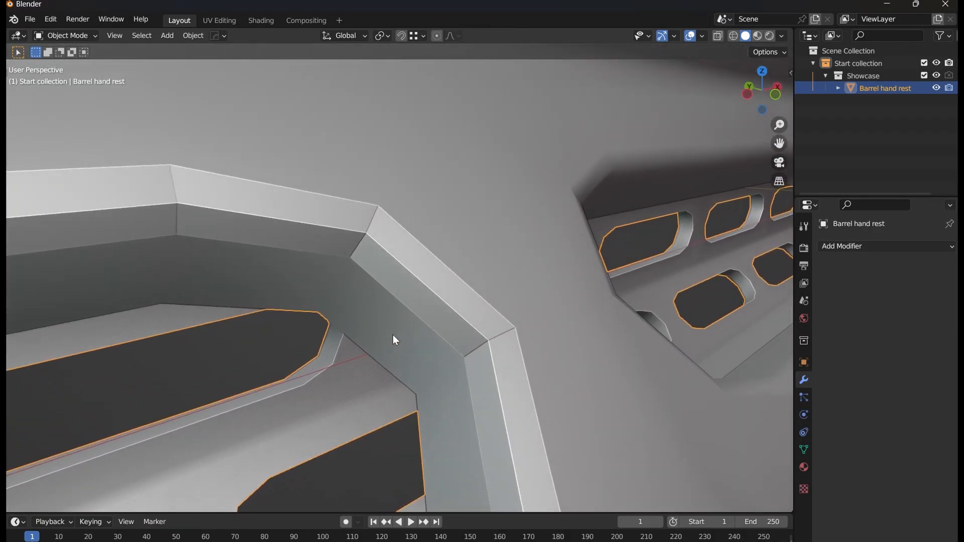
Apply Shade Flat to the barrel hand rest for comparison, followed by Shade Auto Smooth
{"action": "right_click", "coordinate": [398, 288]}
{"action": "left_click", "coordinate": [385, 299]}
{"action": "scroll", "coordinate": [420, 249], "scroll_direction": "down", "scroll_amount": 6}
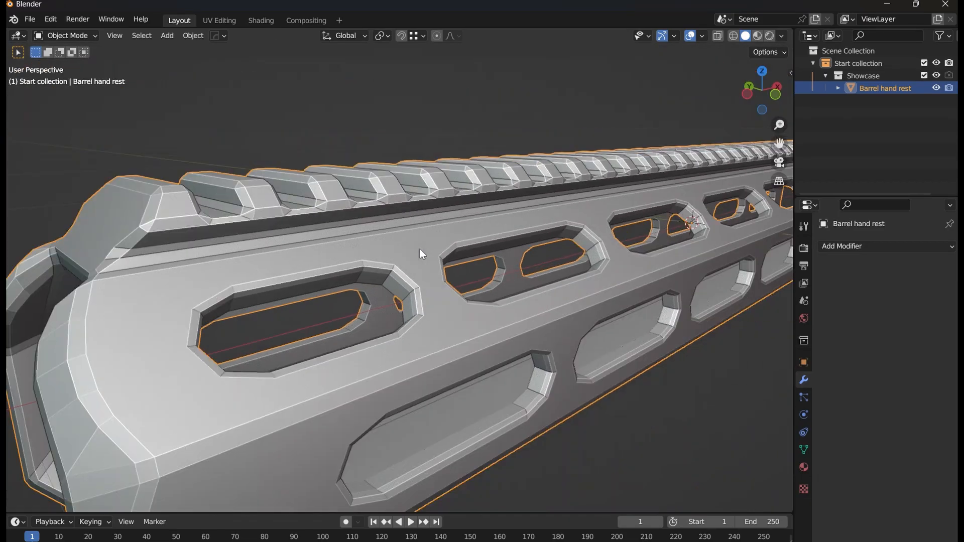
{"action": "scroll", "coordinate": [420, 249], "scroll_direction": "up", "scroll_amount": 7}
{"action": "right_click", "coordinate": [420, 249]}
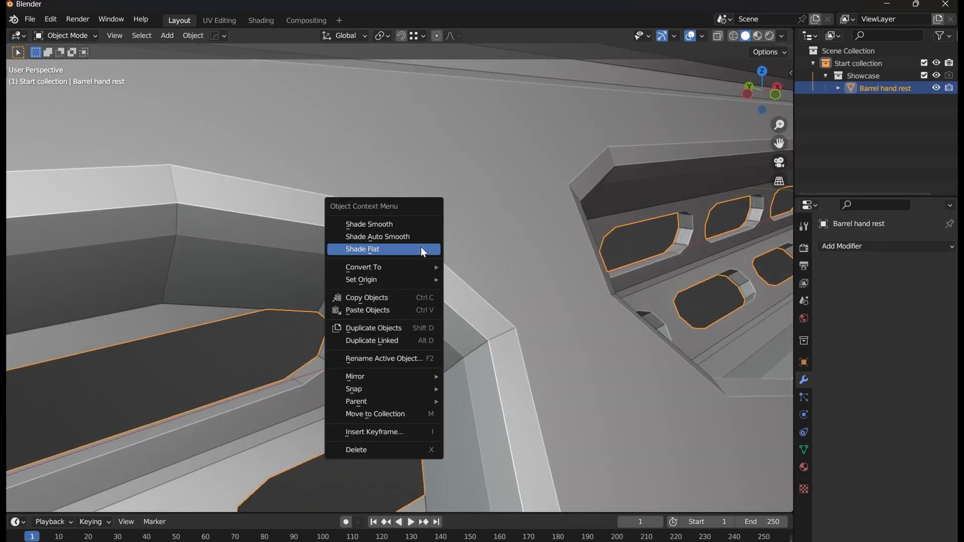
{"action": "left_click", "coordinate": [421, 240]}
Clear the sharp marks from the selected bevel faces around the slot in Edit Mode
{"action": "key", "text": "Tab"}
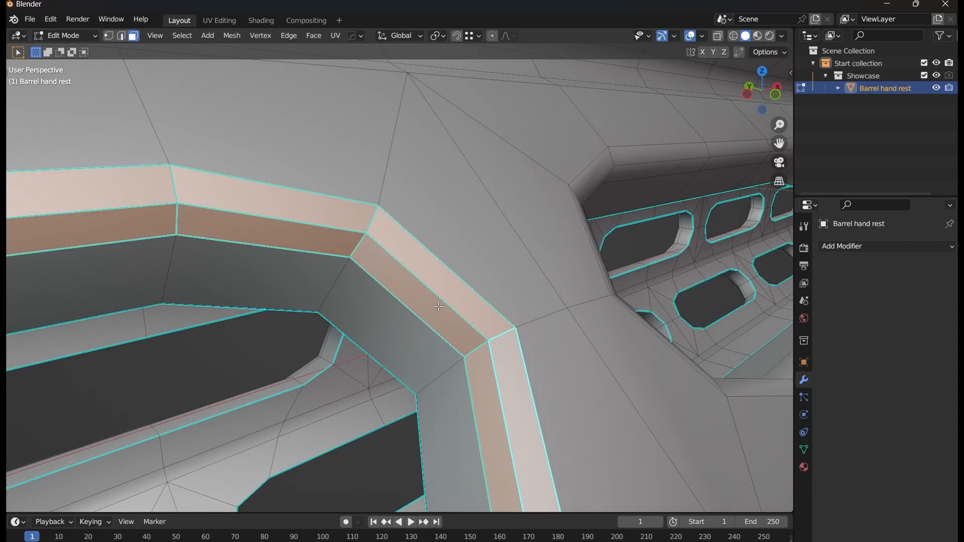
{"action": "key", "text": "shift+e"}
{"action": "key", "text": "Escape"}
{"action": "key", "text": "ctrl+e"}
{"action": "left_click", "coordinate": [505, 291]}
{"action": "scroll", "coordinate": [505, 293], "scroll_direction": "down", "scroll_amount": 7}
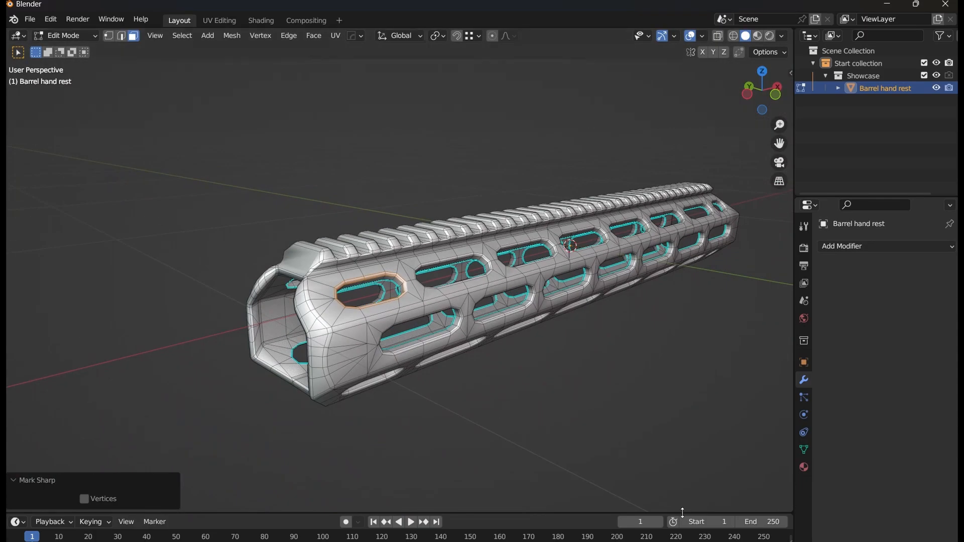
Examine the sharp-marked inner slot edges and compare the shading inside and outside in Object Mode
{"action": "scroll", "coordinate": [525, 397], "scroll_direction": "up", "scroll_amount": 10}
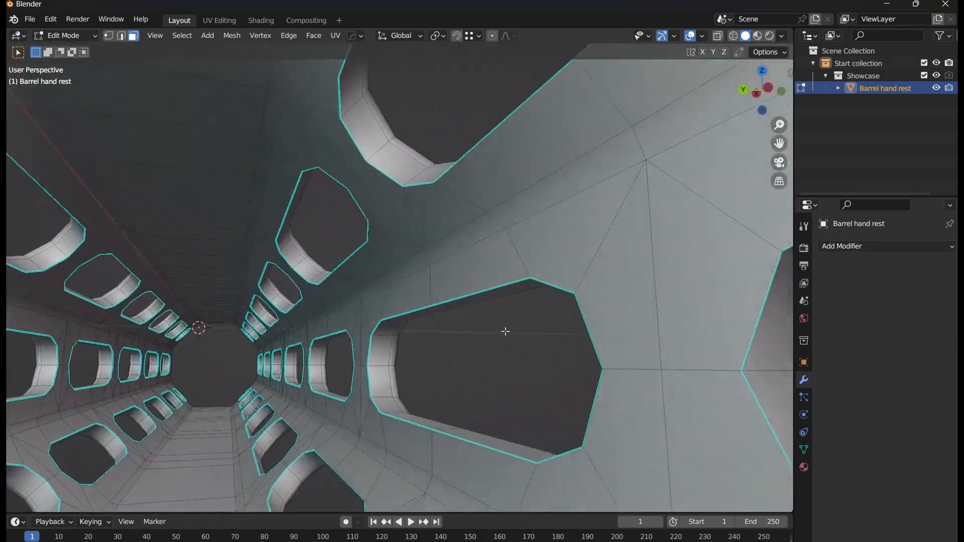
{"action": "middle_click_drag", "start_coordinate": [513, 339], "coordinate": [403, 400]}
{"action": "key", "text": "Tab"}
{"action": "scroll", "coordinate": [278, 241], "scroll_direction": "down", "scroll_amount": 2}
{"action": "middle_click_drag", "start_coordinate": [278, 241], "coordinate": [336, 266]}
{"action": "scroll", "coordinate": [422, 243], "scroll_direction": "up", "scroll_amount": 4}
{"action": "scroll", "coordinate": [414, 270], "scroll_direction": "down", "scroll_amount": 1}
{"action": "middle_click_drag", "start_coordinate": [413, 270], "coordinate": [385, 261]}
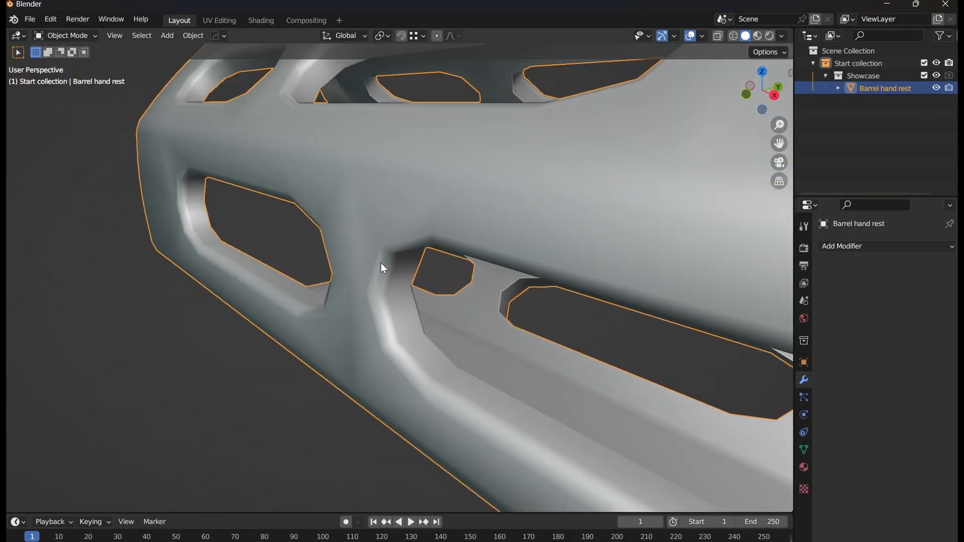
Try to select the faces around a side slot opening in Edit Mode using shortest-path picks
{"action": "key", "text": "Tab"}
{"action": "left_click", "coordinate": [388, 191]}
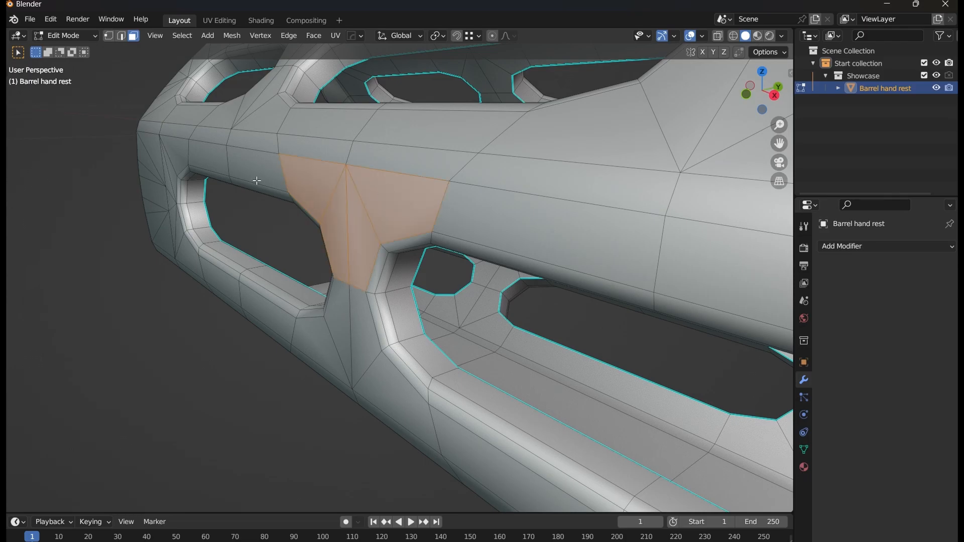
{"action": "left_click", "coordinate": [256, 181], "text": "shift"}
{"action": "left_click", "coordinate": [156, 173], "text": "ctrl"}
{"action": "left_click", "coordinate": [160, 238], "text": "ctrl"}
{"action": "left_click", "coordinate": [238, 292], "text": "ctrl"}
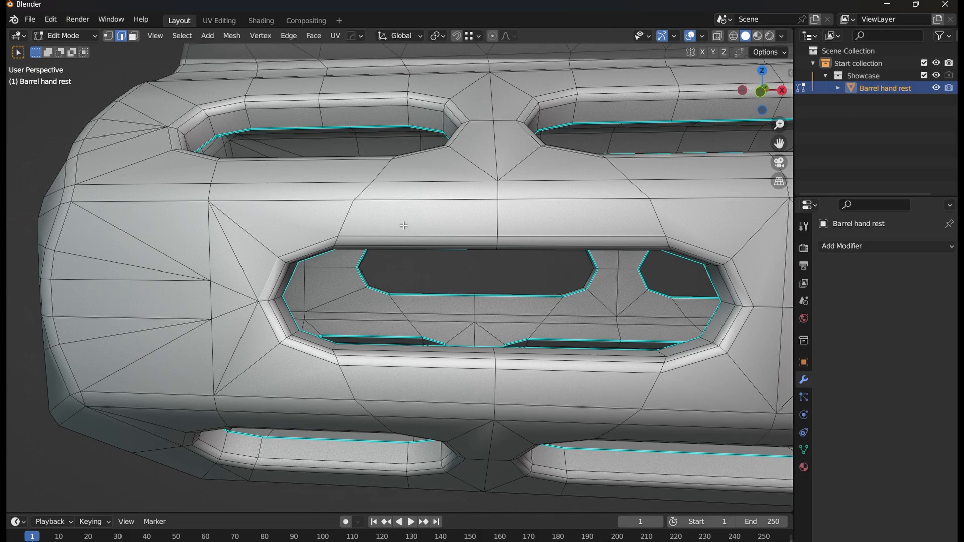
Select the outer edges around the middle side slot with shortest-path picks and mark them as a seam
{"action": "left_click", "coordinate": [417, 248], "text": "ctrl"}
{"action": "left_click", "coordinate": [751, 338], "text": "ctrl"}
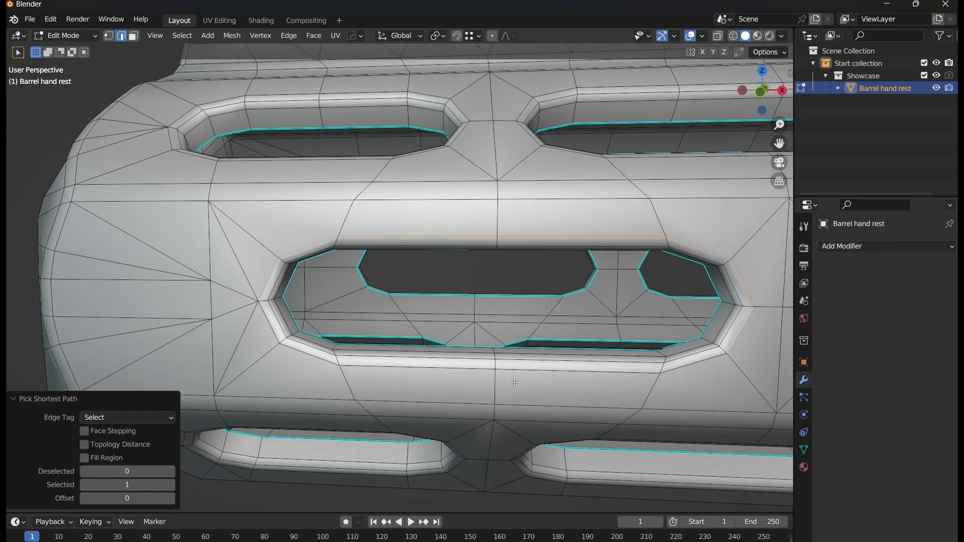
{"action": "left_click", "coordinate": [482, 370], "text": "ctrl"}
{"action": "left_click", "coordinate": [295, 361], "text": "ctrl"}
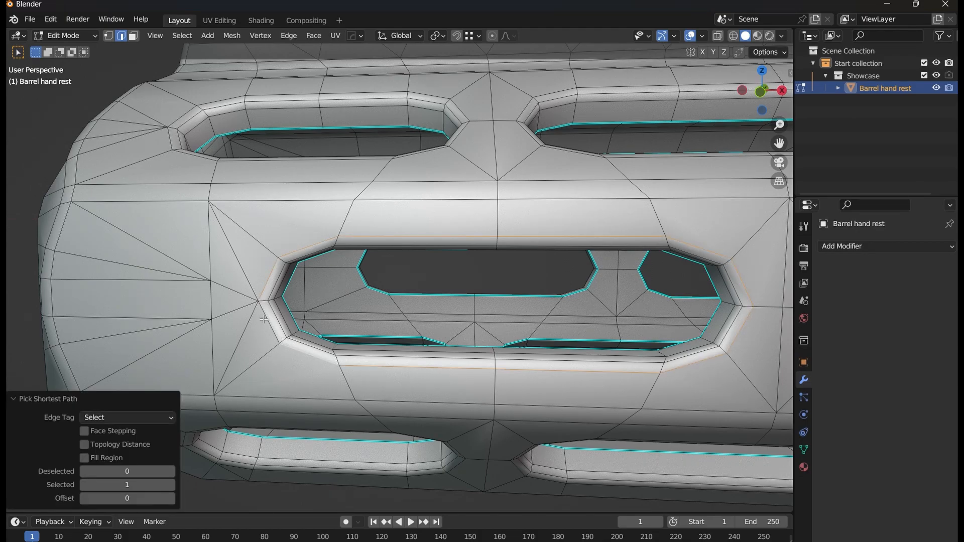
{"action": "key", "text": "ctrl+e"}
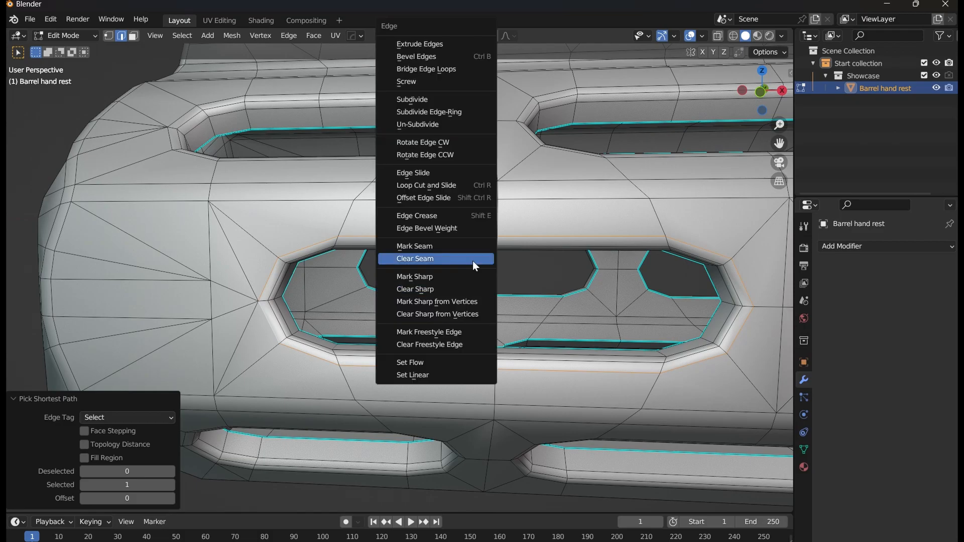
{"action": "left_click", "coordinate": [445, 247]}
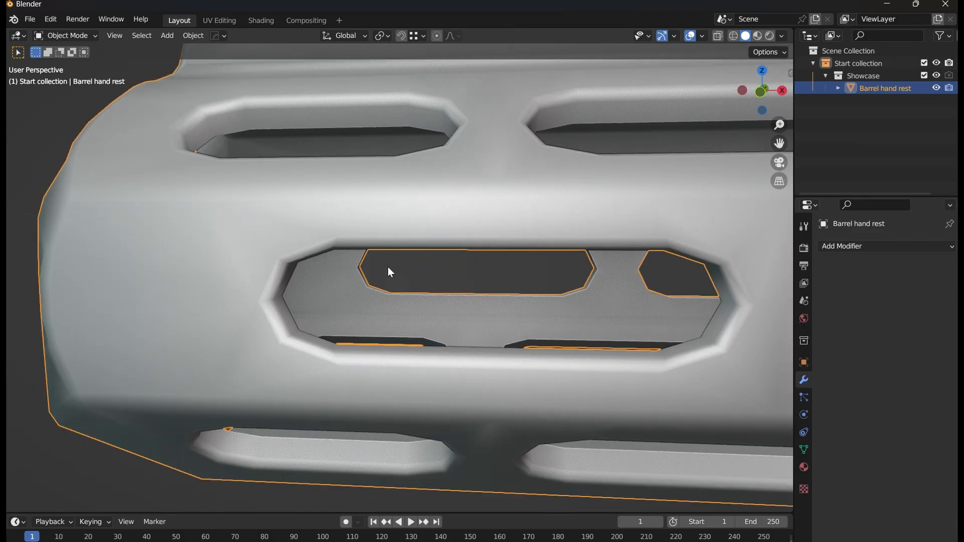
Clear the seam from the selected edges around the middle side slot
{"action": "key", "text": "Tab"}
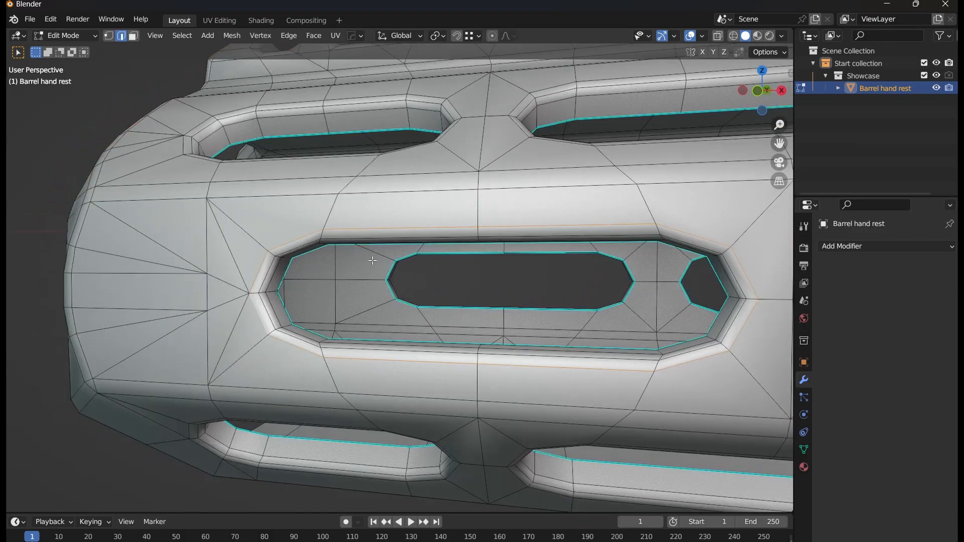
{"action": "key", "text": "ctrl+e"}
{"action": "left_click", "coordinate": [371, 260]}
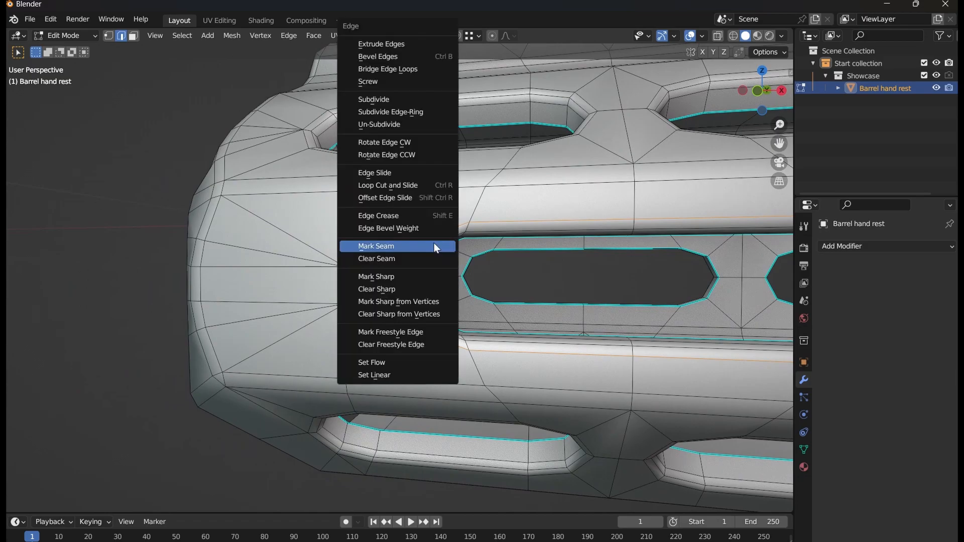
{"action": "left_click", "coordinate": [421, 258]}
Mark the selected edges around the middle side slot as sharp and inspect the crease in Object Mode
{"action": "key", "text": "ctrl+e"}
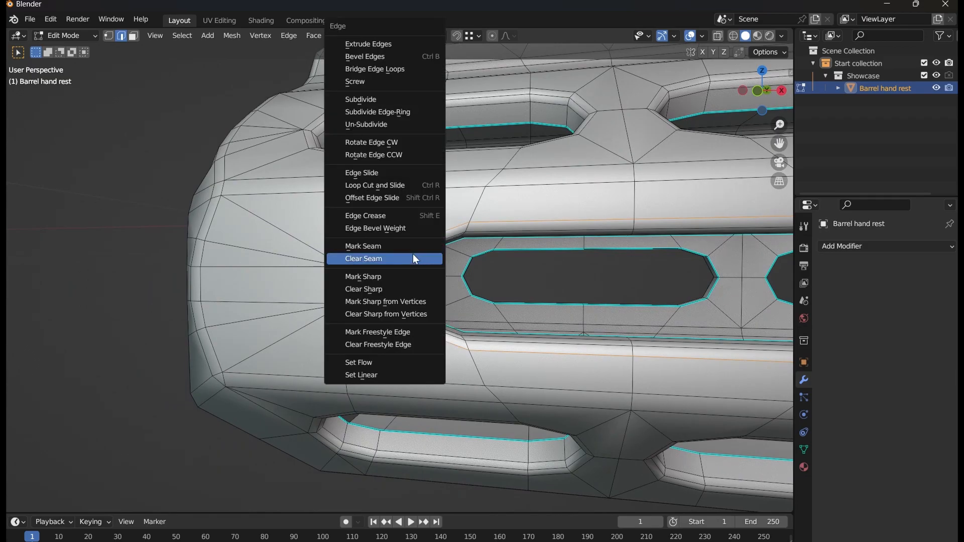
{"action": "left_click", "coordinate": [396, 276]}
{"action": "scroll", "coordinate": [408, 282], "scroll_direction": "up", "scroll_amount": 4}
{"action": "key", "text": "Tab"}
{"action": "middle_click_drag", "start_coordinate": [429, 264], "coordinate": [358, 266]}
{"action": "scroll", "coordinate": [418, 262], "scroll_direction": "down", "scroll_amount": 6}
{"action": "scroll", "coordinate": [270, 271], "scroll_direction": "up", "scroll_amount": 6}
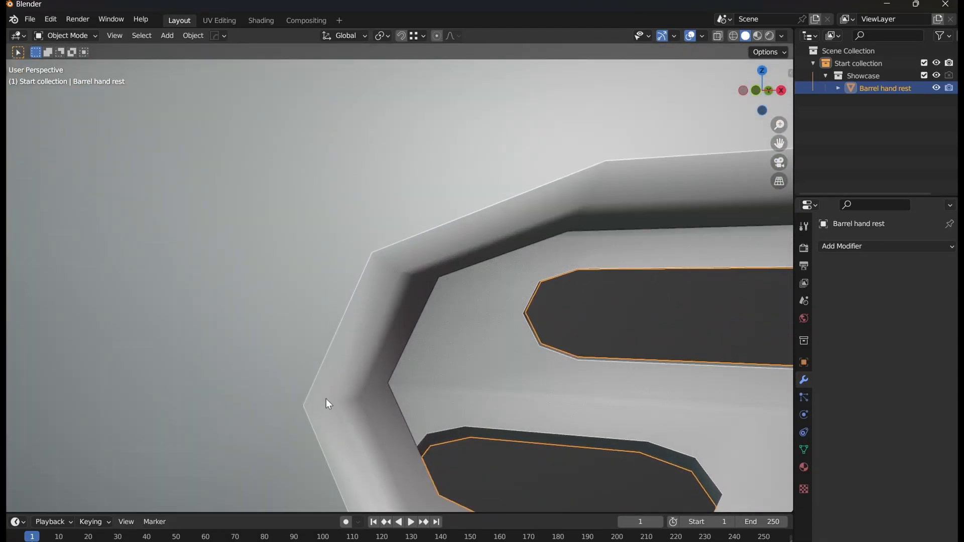
{"action": "scroll", "coordinate": [364, 316], "scroll_direction": "down", "scroll_amount": 6}
Compare the slot in Edit and Object Mode, clear its outer edges' sharp marks and return to Object Mode
{"action": "key", "text": "Tab"}
{"action": "scroll", "coordinate": [363, 316], "scroll_direction": "up", "scroll_amount": 5}
{"action": "key", "text": "Tab"}
{"action": "mouse_move", "coordinate": [358, 330]}
{"action": "middle_mouse_down"}
{"action": "mouse_move", "coordinate": [294, 344]}
{"action": "mouse_move", "coordinate": [370, 329]}
{"action": "middle_mouse_up"}
{"action": "key", "text": "Tab"}
{"action": "key", "text": "ctrl+e"}
{"action": "left_click", "coordinate": [371, 332]}
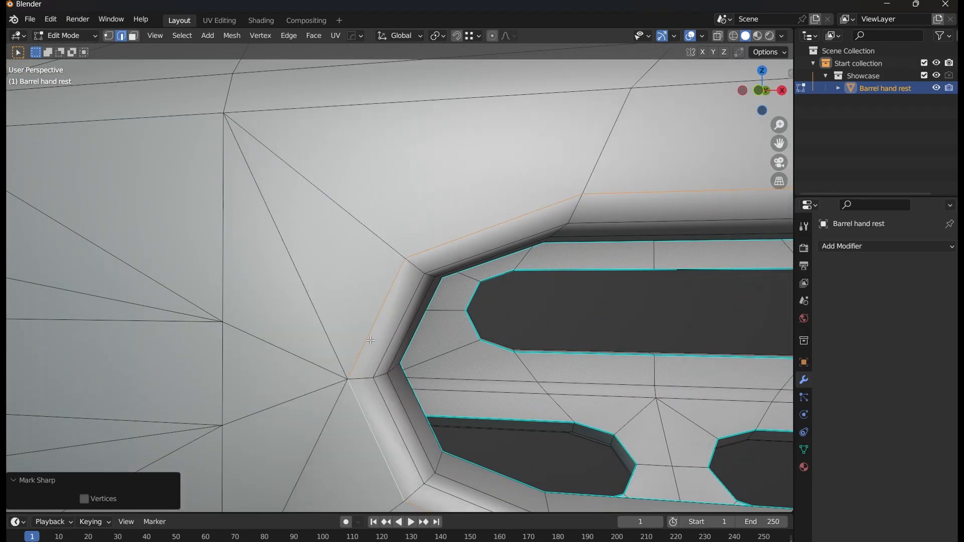
{"action": "key", "text": "Tab"}
{"action": "scroll", "coordinate": [371, 341], "scroll_direction": "down", "scroll_amount": 5}
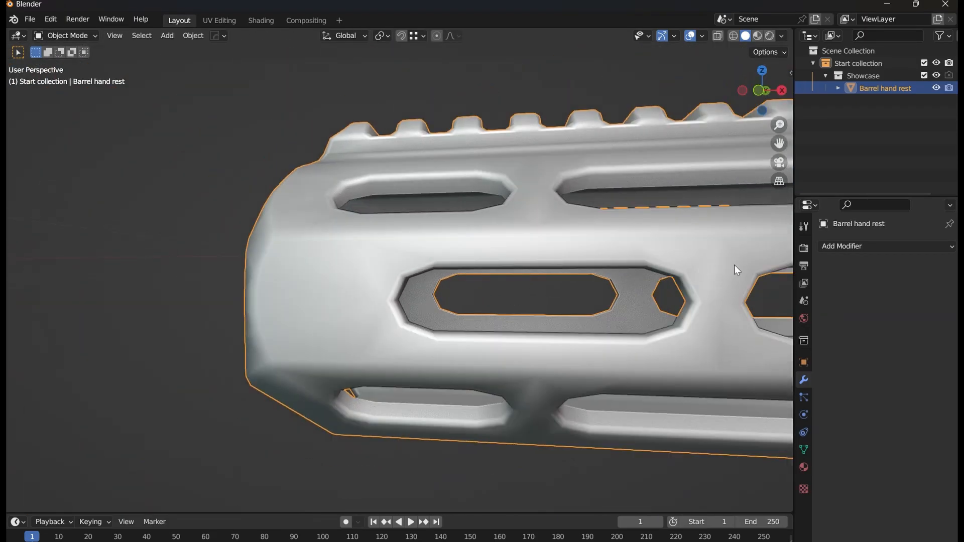
Add a Weighted Normal modifier to the barrel hand rest
{"action": "left_click", "coordinate": [852, 246]}
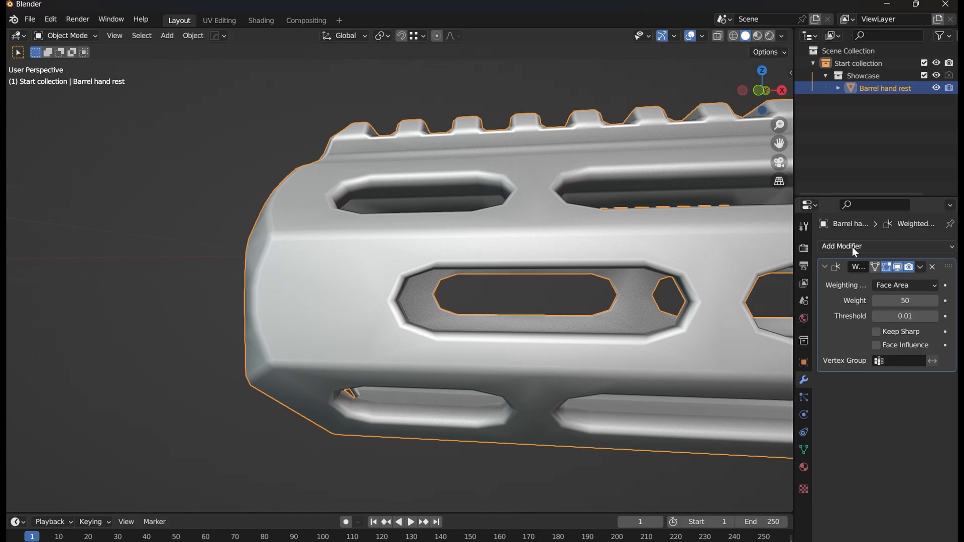
{"action": "left_click", "coordinate": [853, 248]}
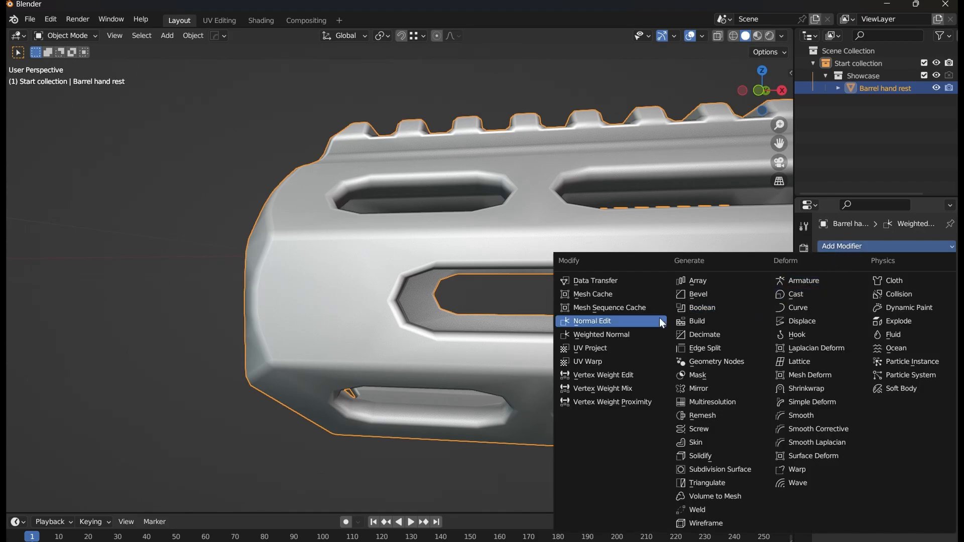
{"action": "left_click", "coordinate": [592, 336]}
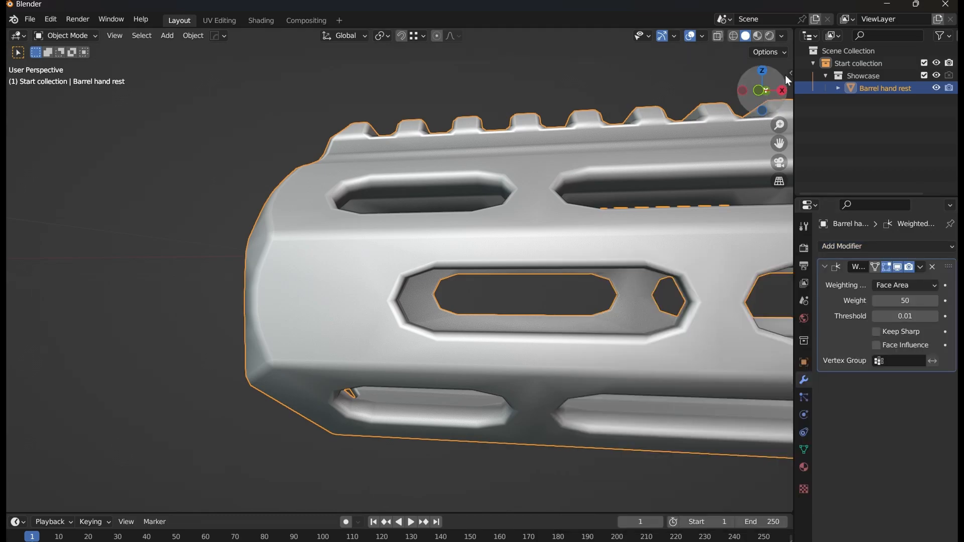
Enable the Screencast Keys display in the viewport and close the sidebar
{"action": "key", "text": "n"}
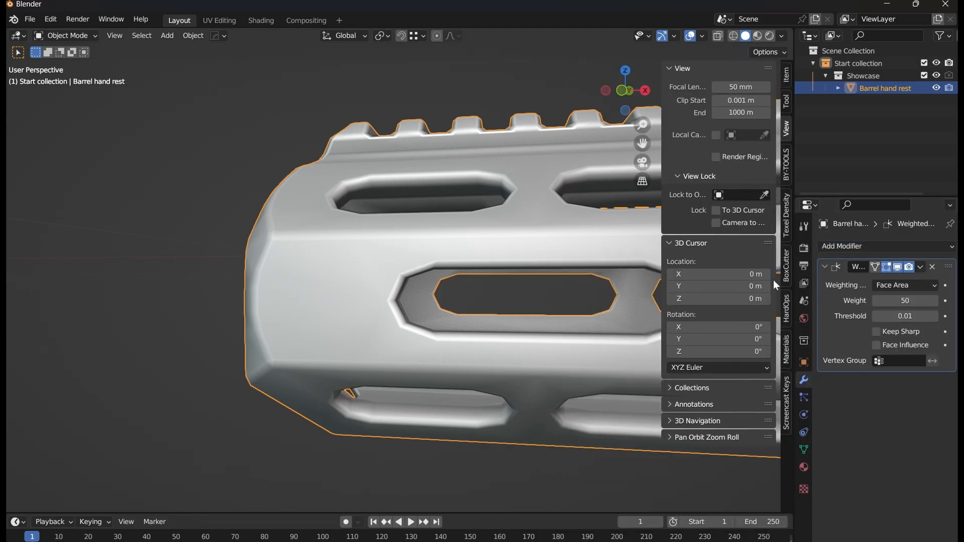
{"action": "left_click", "coordinate": [785, 402]}
{"action": "key", "text": "n"}
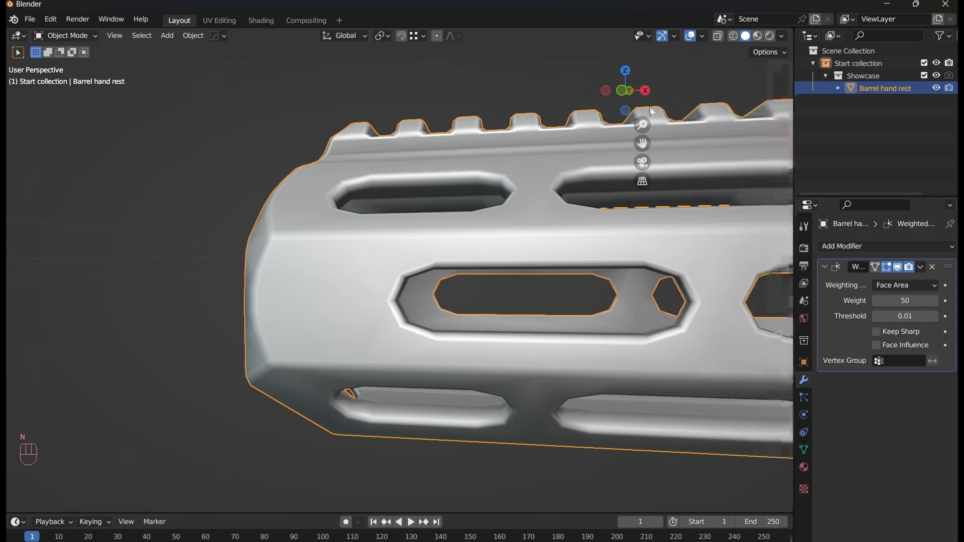
{"action": "middle_click_drag", "start_coordinate": [433, 285], "coordinate": [466, 308]}
{"action": "scroll", "coordinate": [466, 307], "scroll_direction": "up", "scroll_amount": 1}
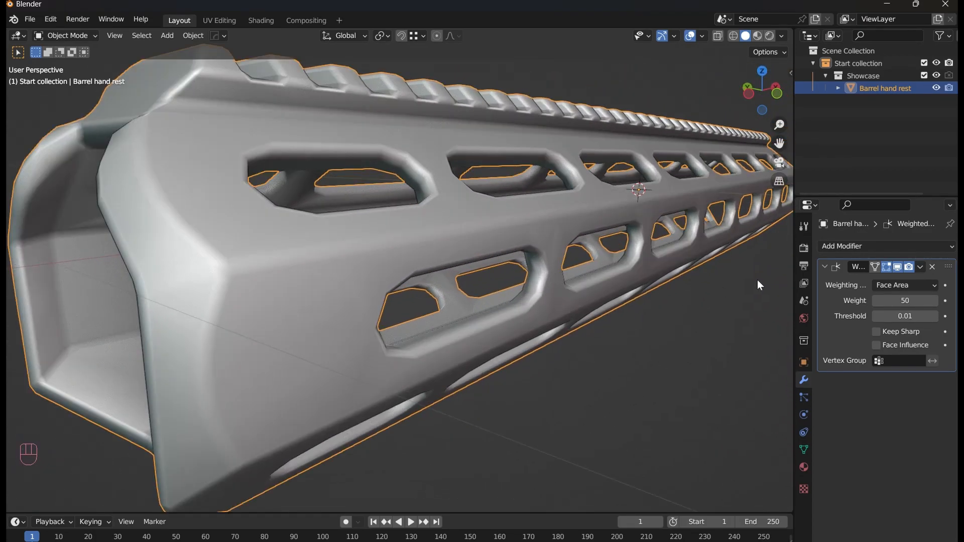
Compare the hand rest with and without the Weighted Normal modifier, and enable the modifier's Keep Sharp option
{"action": "left_click", "coordinate": [899, 268]}
{"action": "left_click", "coordinate": [899, 267]}
{"action": "middle_click_drag", "start_coordinate": [728, 287], "coordinate": [457, 324]}
{"action": "scroll", "coordinate": [385, 285], "scroll_direction": "up", "scroll_amount": 1}
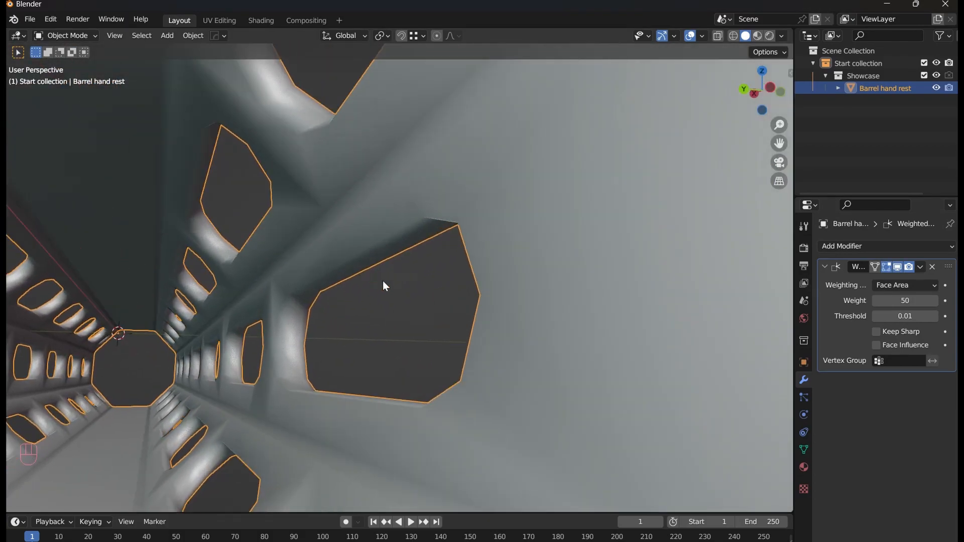
{"action": "left_click", "coordinate": [877, 332]}
{"action": "mouse_move", "coordinate": [364, 282]}
{"action": "middle_mouse_down"}
{"action": "mouse_move", "coordinate": [368, 260]}
{"action": "mouse_move", "coordinate": [235, 254]}
{"action": "mouse_move", "coordinate": [358, 290]}
{"action": "mouse_move", "coordinate": [385, 264]}
{"action": "mouse_move", "coordinate": [407, 267]}
{"action": "middle_mouse_up"}
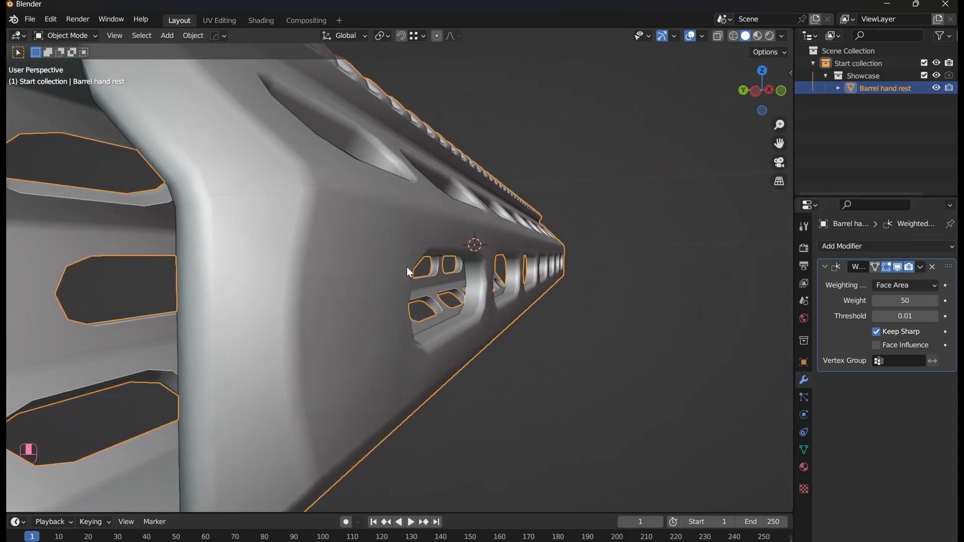
Toggle the Weighted Normal modifier's viewport display to compare the shading around the end and slots of the hand rest
{"action": "left_click", "coordinate": [898, 266]}
{"action": "left_click", "coordinate": [898, 267]}
{"action": "left_click", "coordinate": [898, 267]}
{"action": "left_click", "coordinate": [898, 267]}
{"action": "middle_click_drag", "start_coordinate": [563, 306], "coordinate": [412, 371]}
{"action": "scroll", "coordinate": [540, 307], "scroll_direction": "down", "scroll_amount": 5}
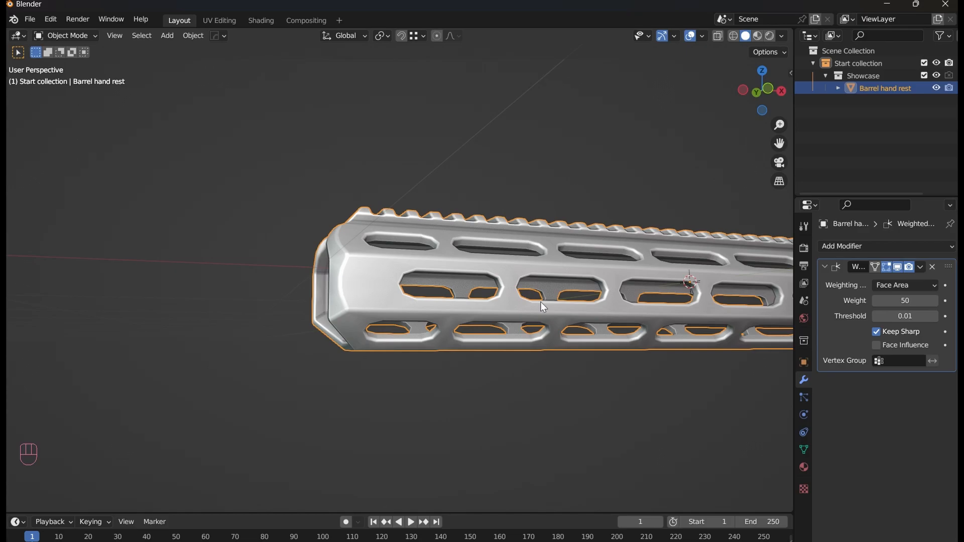
{"action": "scroll", "coordinate": [663, 311], "scroll_direction": "up", "scroll_amount": 2}
{"action": "middle_click_drag", "start_coordinate": [670, 311], "coordinate": [436, 304], "text": "shift"}
{"action": "middle_click_drag", "start_coordinate": [436, 305], "coordinate": [411, 259]}
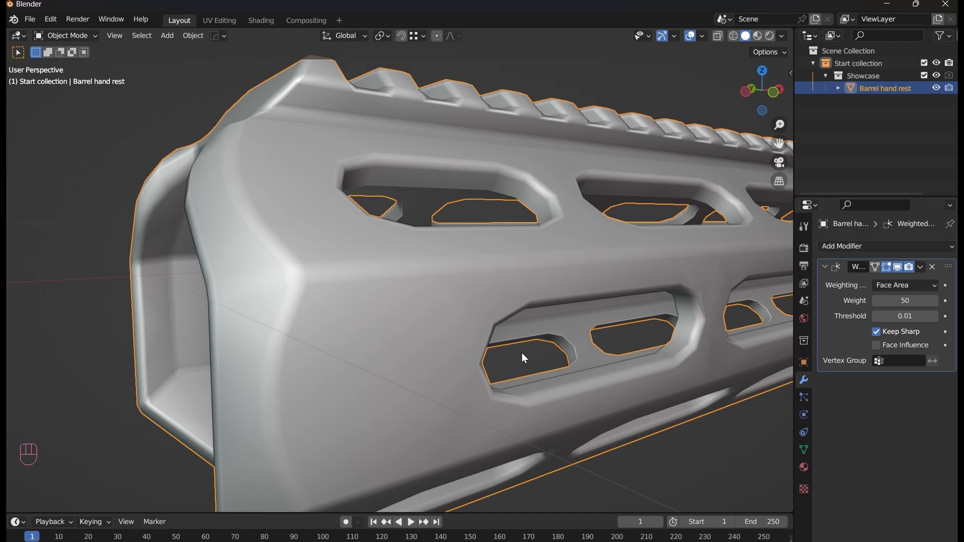
Enter Edit Mode with face selection and select the flat side faces at the front end of the hand rest
{"action": "key", "text": "Tab"}
{"action": "key", "text": "a"}
{"action": "key", "text": "3"}
{"action": "middle_click_drag", "start_coordinate": [521, 355], "coordinate": [362, 396]}
{"action": "scroll", "coordinate": [358, 355], "scroll_direction": "up", "scroll_amount": 3}
{"action": "left_click_drag", "start_coordinate": [347, 413], "coordinate": [373, 304]}
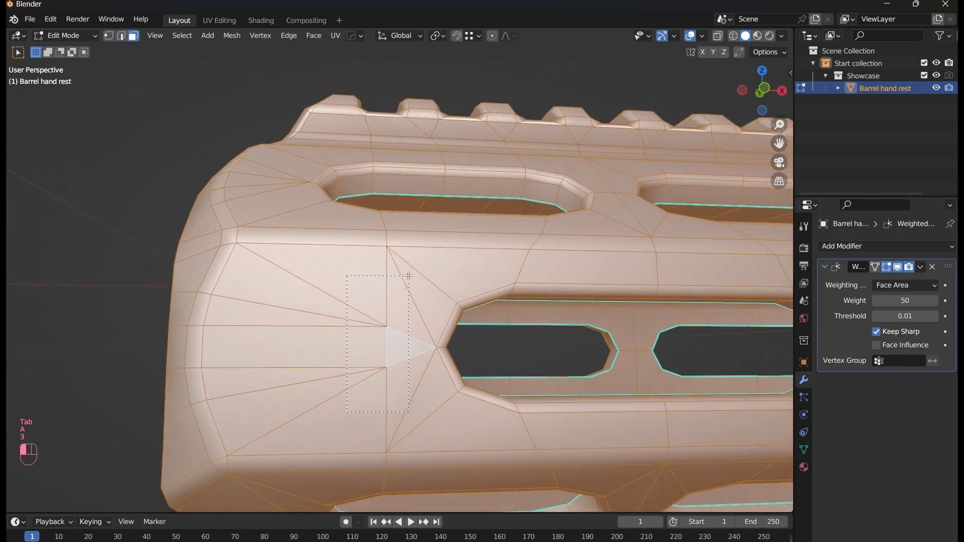
{"action": "left_click_drag", "start_coordinate": [408, 276], "coordinate": [407, 275]}
Select the bevel face strips bordering the front side panel to examine them, and clear the selection
{"action": "left_click", "coordinate": [221, 234], "text": "alt"}
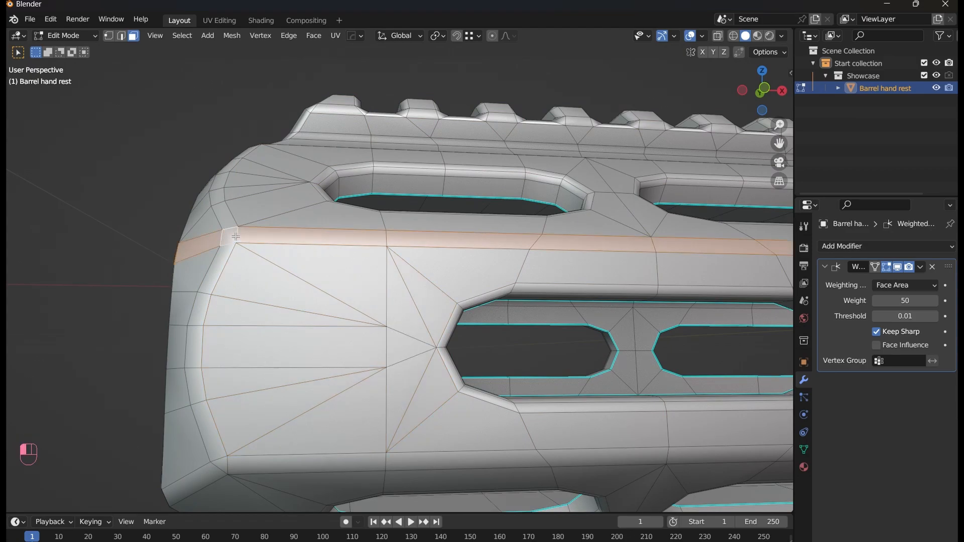
{"action": "key", "text": "alt+a"}
{"action": "left_click", "coordinate": [717, 248], "text": "ctrl"}
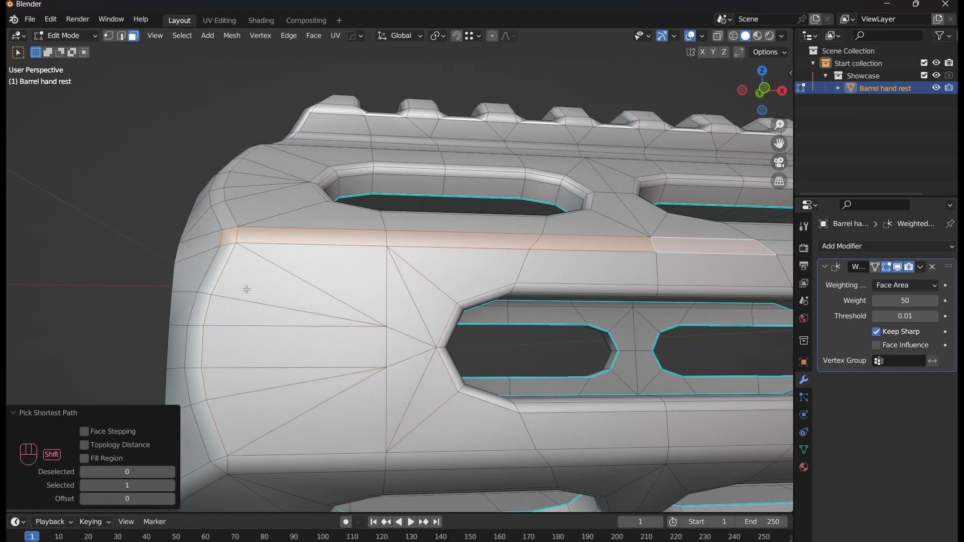
{"action": "left_click", "coordinate": [213, 275], "text": "shift"}
{"action": "left_click", "coordinate": [204, 421], "text": "ctrl"}
{"action": "left_click", "coordinate": [237, 465], "text": "ctrl"}
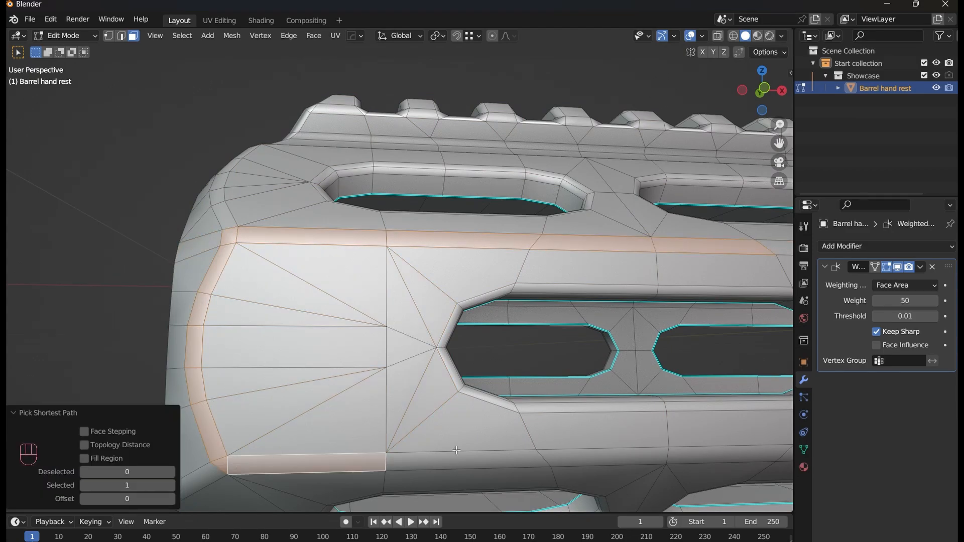
{"action": "middle_click_drag", "start_coordinate": [729, 443], "coordinate": [204, 349], "text": "shift"}
{"action": "scroll", "coordinate": [204, 349], "scroll_direction": "down", "scroll_amount": 3}
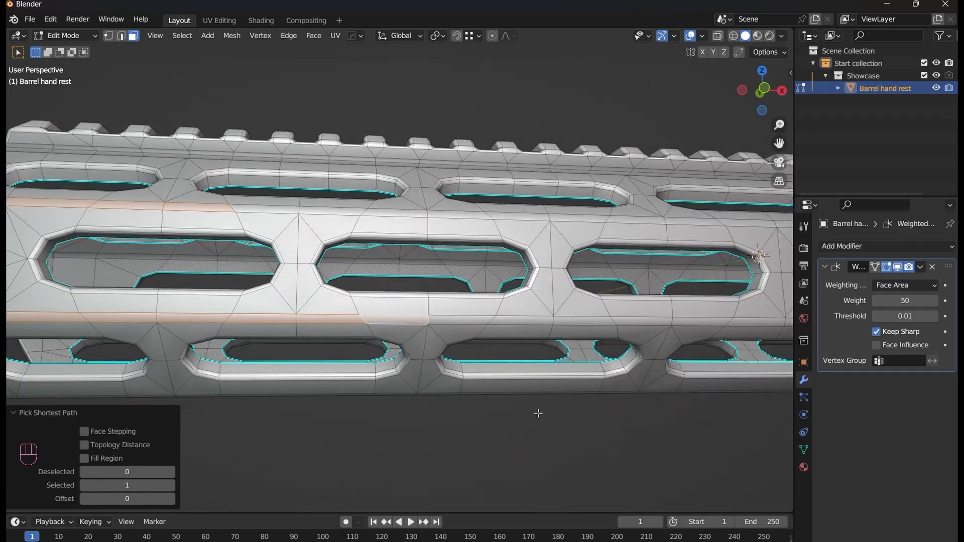
{"action": "left_click", "coordinate": [456, 423]}
Select all faces of the hand rest with Weak face strength using the EASEtool selection options
{"action": "middle_click_drag", "start_coordinate": [178, 356], "coordinate": [542, 347], "text": "shift"}
{"action": "scroll", "coordinate": [361, 295], "scroll_direction": "up", "scroll_amount": 3}
{"action": "key", "text": "alt+g"}
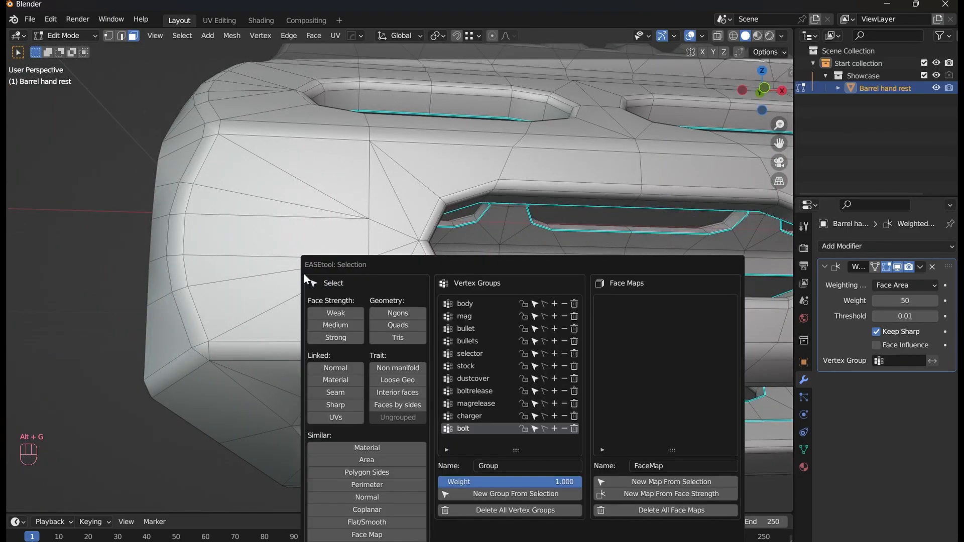
{"action": "left_click", "coordinate": [342, 313]}
{"action": "middle_click_drag", "start_coordinate": [238, 297], "coordinate": [227, 314]}
{"action": "key", "text": "shift+f"}
Examine which bevel faces around the rail, slots and panel edges are selected as weak
{"action": "scroll", "coordinate": [308, 346], "scroll_direction": "up", "scroll_amount": 3}
{"action": "middle_click_drag", "start_coordinate": [360, 348], "coordinate": [323, 261]}
{"action": "scroll", "coordinate": [205, 323], "scroll_direction": "up", "scroll_amount": 3}
{"action": "scroll", "coordinate": [205, 322], "scroll_direction": "down", "scroll_amount": 3}
{"action": "scroll", "coordinate": [125, 306], "scroll_direction": "down", "scroll_amount": 3}
{"action": "scroll", "coordinate": [125, 305], "scroll_direction": "up", "scroll_amount": 4}
{"action": "scroll", "coordinate": [307, 258], "scroll_direction": "down", "scroll_amount": 3}
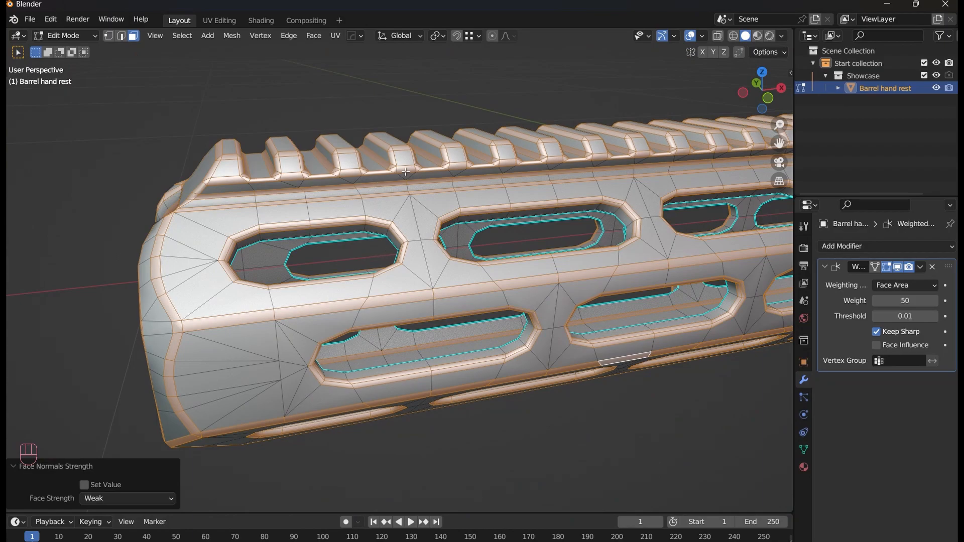
{"action": "mouse_move", "coordinate": [414, 192]}
{"action": "middle_mouse_down"}
{"action": "mouse_move", "coordinate": [482, 201]}
{"action": "mouse_move", "coordinate": [420, 189]}
{"action": "middle_mouse_up"}
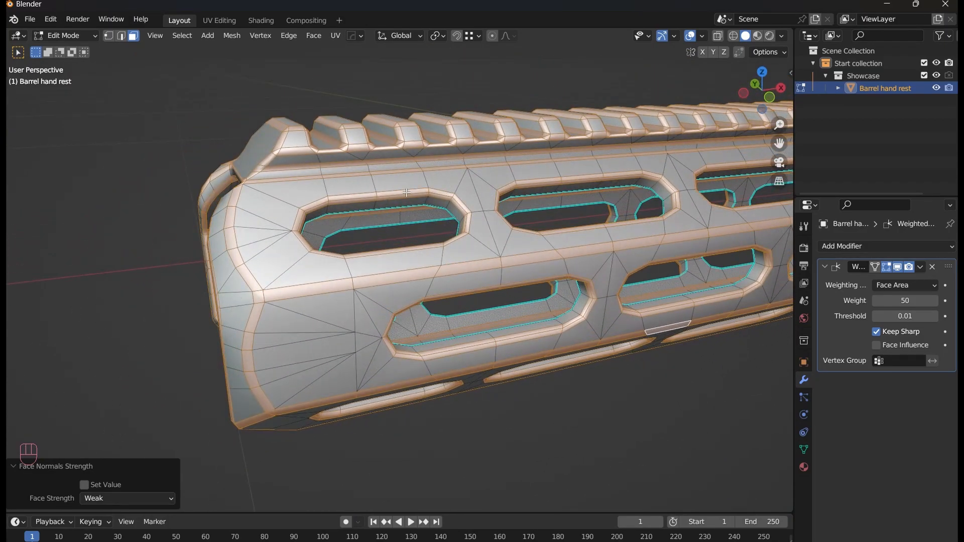
Flip the normals of the flat side faces at the hand rest's front end and return to Object Mode
{"action": "key", "text": "alt+n"}
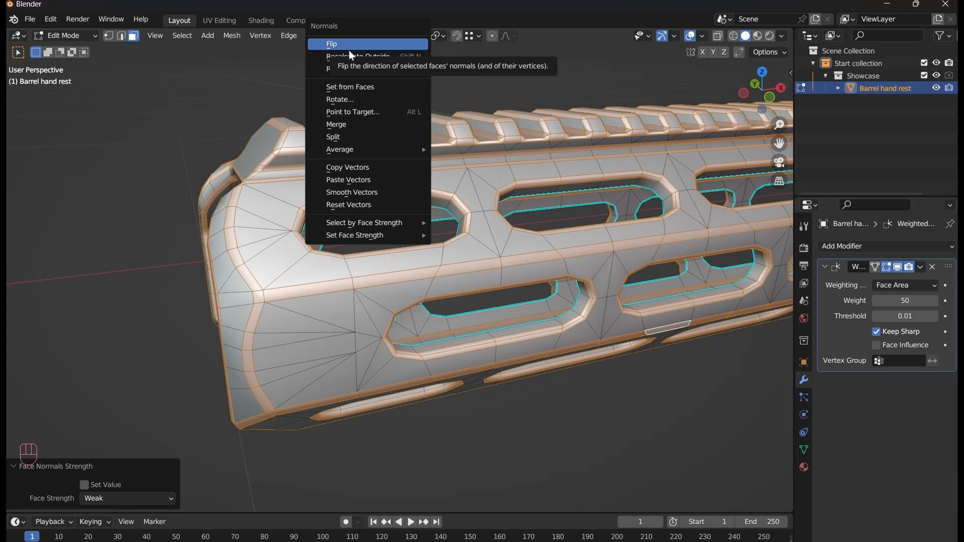
{"action": "left_click", "coordinate": [329, 359]}
{"action": "middle_click_drag", "start_coordinate": [329, 360], "coordinate": [374, 130]}
{"action": "key", "text": "alt+n"}
{"action": "left_click", "coordinate": [317, 111]}
{"action": "key", "text": "Tab"}
Inspect the shading of the flipped front side panel in both Object Mode and Edit Mode
{"action": "middle_click_drag", "start_coordinate": [568, 425], "coordinate": [472, 302]}
{"action": "mouse_move", "coordinate": [472, 301]}
{"action": "middle_mouse_down", "text": "shift"}
{"action": "mouse_move", "coordinate": [520, 322]}
{"action": "mouse_move", "coordinate": [462, 306]}
{"action": "middle_mouse_up", "text": "shift"}
{"action": "scroll", "coordinate": [502, 318], "scroll_direction": "up", "scroll_amount": 3}
{"action": "scroll", "coordinate": [499, 318], "scroll_direction": "down", "scroll_amount": 3}
{"action": "middle_click_drag", "start_coordinate": [462, 307], "coordinate": [530, 325], "text": "shift"}
{"action": "key", "text": "Tab"}
{"action": "key", "text": "shift+f"}
{"action": "key", "text": "Tab"}
{"action": "mouse_move", "coordinate": [445, 255]}
{"action": "middle_mouse_down"}
{"action": "mouse_move", "coordinate": [523, 244]}
{"action": "mouse_move", "coordinate": [371, 267]}
{"action": "mouse_move", "coordinate": [409, 317]}
{"action": "mouse_move", "coordinate": [457, 257]}
{"action": "middle_mouse_up"}
{"action": "key", "text": "Tab"}
{"action": "key", "text": "Tab"}
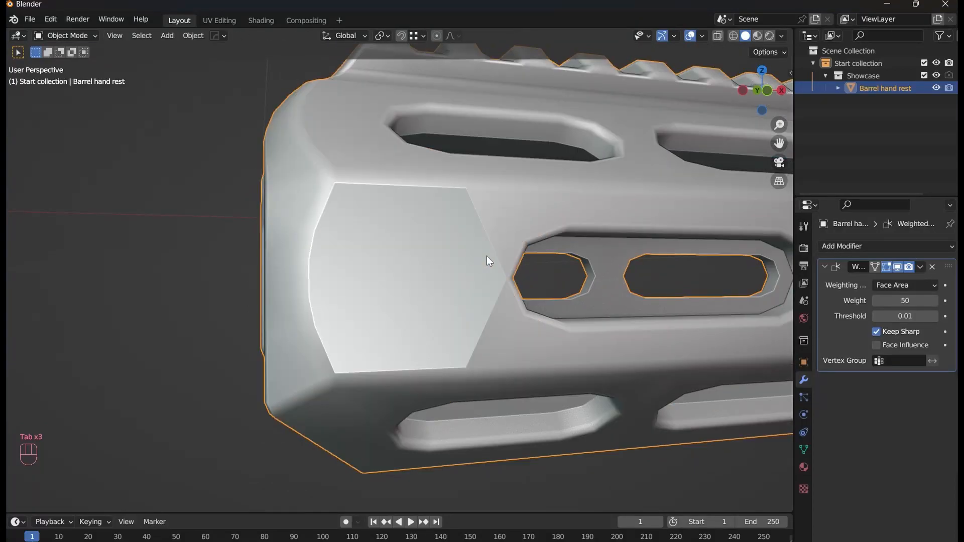
Turn on the Face Orientation overlay and examine the face directions along the hand rest
{"action": "left_click", "coordinate": [702, 37]}
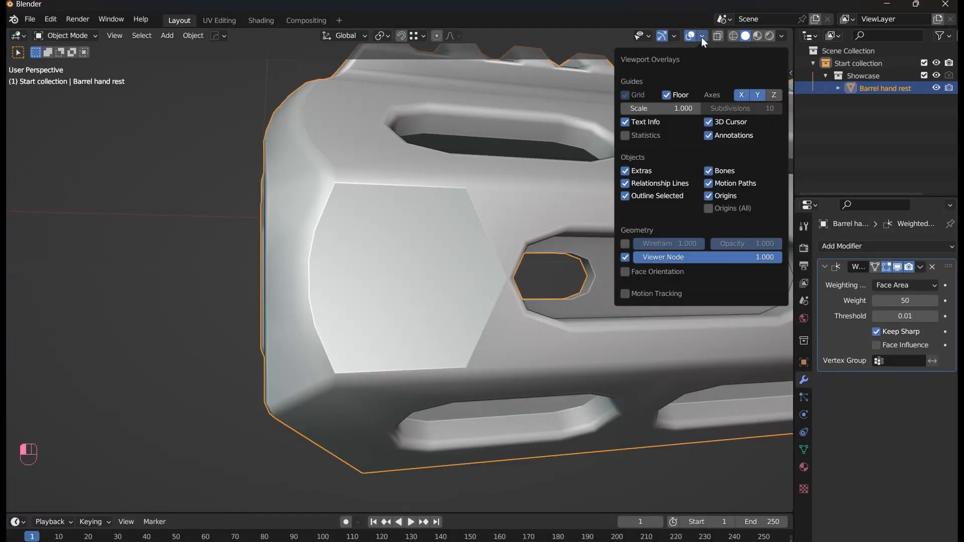
{"action": "left_click", "coordinate": [625, 272]}
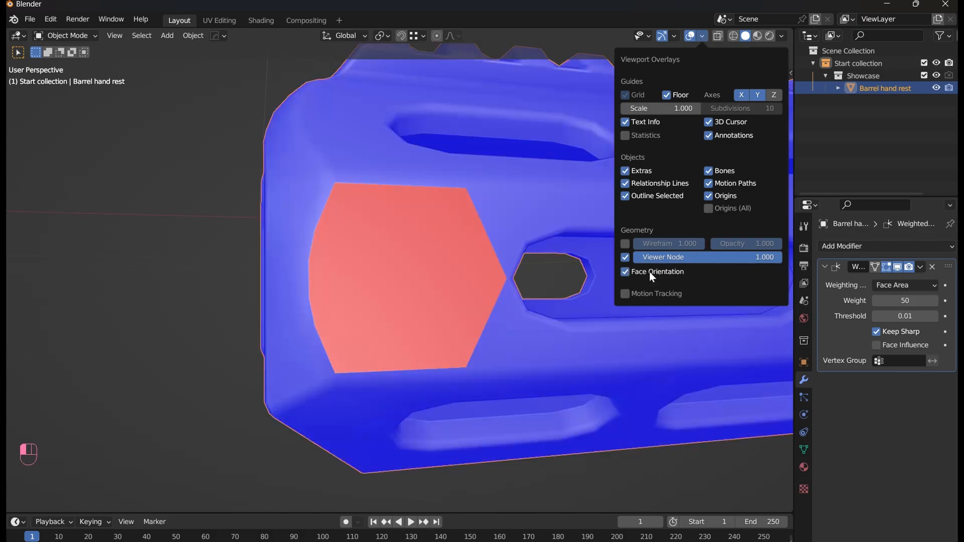
{"action": "scroll", "coordinate": [444, 240], "scroll_direction": "down", "scroll_amount": 8}
{"action": "middle_click_drag", "start_coordinate": [588, 301], "coordinate": [420, 266], "text": "shift"}
{"action": "middle_click_drag", "start_coordinate": [420, 266], "coordinate": [568, 244]}
{"action": "scroll", "coordinate": [389, 182], "scroll_direction": "up", "scroll_amount": 5}
{"action": "scroll", "coordinate": [389, 226], "scroll_direction": "up", "scroll_amount": 4}
Flip the normals of the front side panel faces back outward and return to Object Mode
{"action": "key", "text": "Tab"}
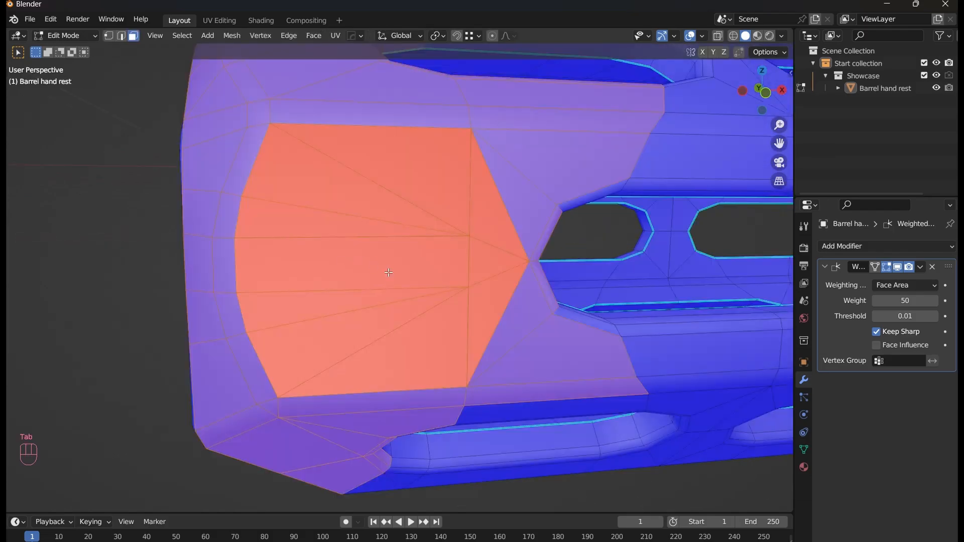
{"action": "left_click", "coordinate": [483, 173]}
{"action": "key", "text": "alt+n"}
{"action": "left_click", "coordinate": [484, 174]}
{"action": "key", "text": "Tab"}
{"action": "scroll", "coordinate": [484, 173], "scroll_direction": "down", "scroll_amount": 4}
Add a cube and delete one of its faces to view the orientation of its inner sides
{"action": "key", "text": "shift+a"}
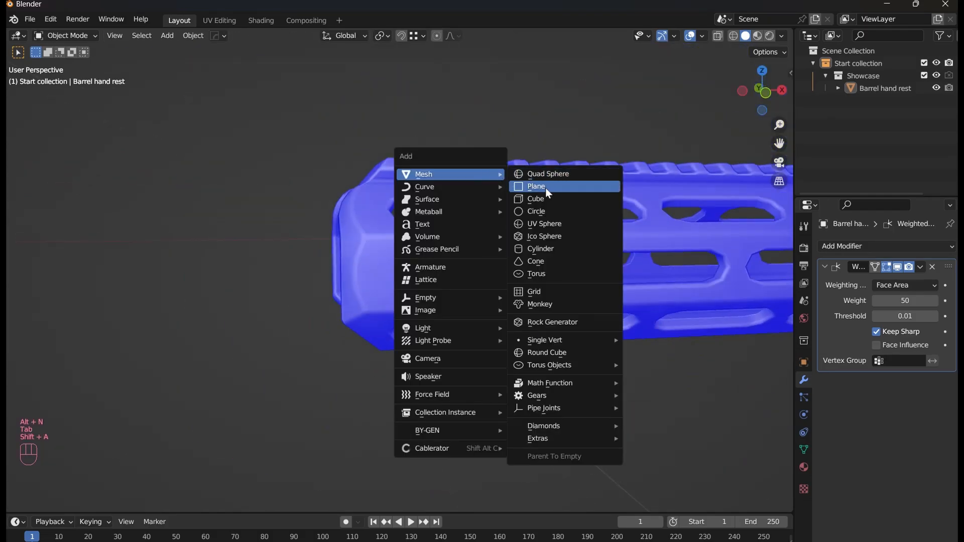
{"action": "left_click", "coordinate": [551, 202]}
{"action": "key", "text": "shift+f"}
{"action": "middle_click_drag", "start_coordinate": [406, 220], "coordinate": [457, 289]}
{"action": "scroll", "coordinate": [422, 256], "scroll_direction": "up", "scroll_amount": 2}
{"action": "key", "text": "Tab"}
{"action": "key", "text": "3"}
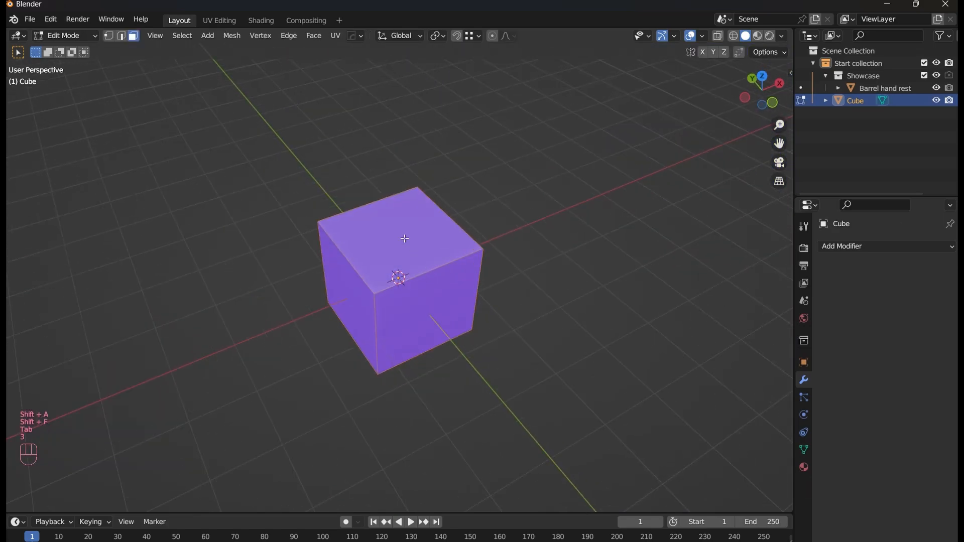
{"action": "key", "text": "x"}
{"action": "left_click", "coordinate": [407, 261]}
{"action": "middle_click_drag", "start_coordinate": [407, 260], "coordinate": [475, 280]}
{"action": "middle_click_drag", "start_coordinate": [353, 312], "coordinate": [471, 196]}
Leave Edit Mode and delete the cube from the scene
{"action": "key", "text": "Tab"}
{"action": "key", "text": "x"}
{"action": "left_click", "coordinate": [533, 284]}
Select the barrel hand rest and flip the normals of its flat front side panel faces in Edit Mode
{"action": "scroll", "coordinate": [477, 287], "scroll_direction": "up", "scroll_amount": 5}
{"action": "left_click", "coordinate": [434, 285]}
{"action": "key", "text": "shift+f"}
{"action": "middle_click_drag", "start_coordinate": [434, 285], "coordinate": [480, 288]}
{"action": "scroll", "coordinate": [480, 288], "scroll_direction": "up", "scroll_amount": 5}
{"action": "scroll", "coordinate": [481, 288], "scroll_direction": "up", "scroll_amount": 5}
{"action": "key", "text": "Tab"}
{"action": "key", "text": "Tab"}
{"action": "key", "text": "Tab"}
{"action": "key", "text": "a"}
{"action": "left_click", "coordinate": [464, 334]}
{"action": "key", "text": "alt+n"}
{"action": "left_click", "coordinate": [484, 307]}
Recalculate all of the hand rest's normals to the outside and clear the selection
{"action": "scroll", "coordinate": [413, 305], "scroll_direction": "down", "scroll_amount": 5}
{"action": "middle_click_drag", "start_coordinate": [414, 305], "coordinate": [288, 303], "text": "shift"}
{"action": "key", "text": "a"}
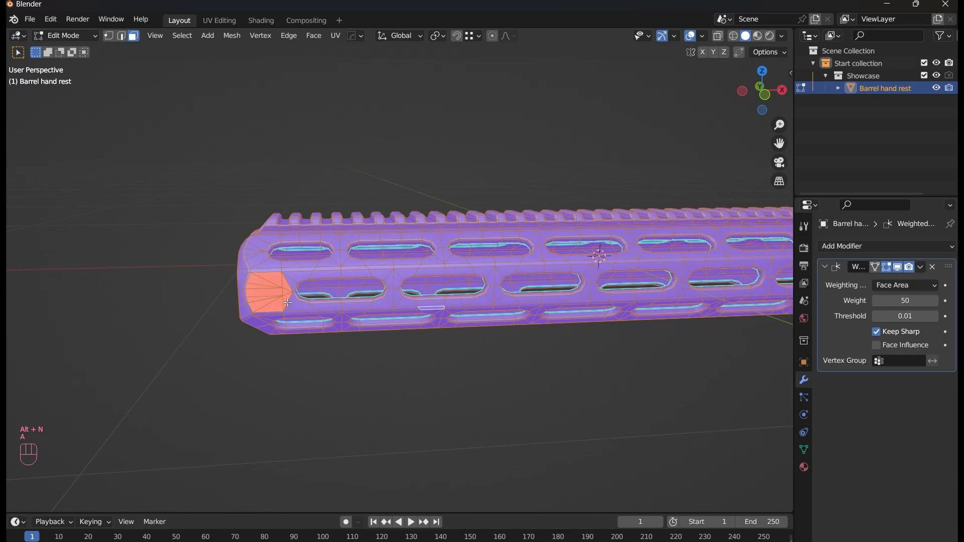
{"action": "key", "text": "shift+n"}
{"action": "left_click", "coordinate": [344, 426]}
{"action": "middle_click_drag", "start_coordinate": [277, 373], "coordinate": [301, 374]}
{"action": "middle_click_drag", "start_coordinate": [302, 374], "coordinate": [448, 373], "text": "shift"}
{"action": "scroll", "coordinate": [447, 373], "scroll_direction": "up", "scroll_amount": 6}
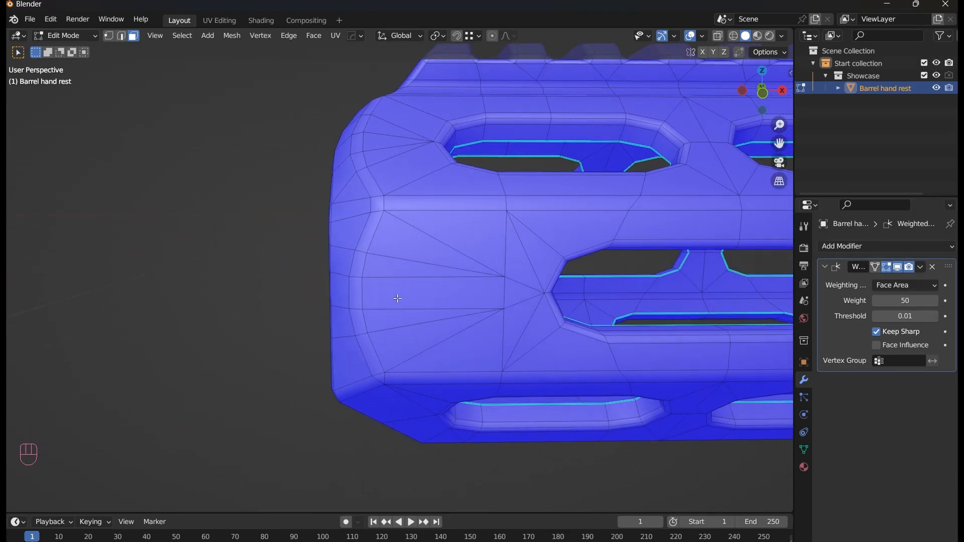
Look over the normals commands and turn off the Face Orientation overlay
{"action": "key", "text": "alt+n"}
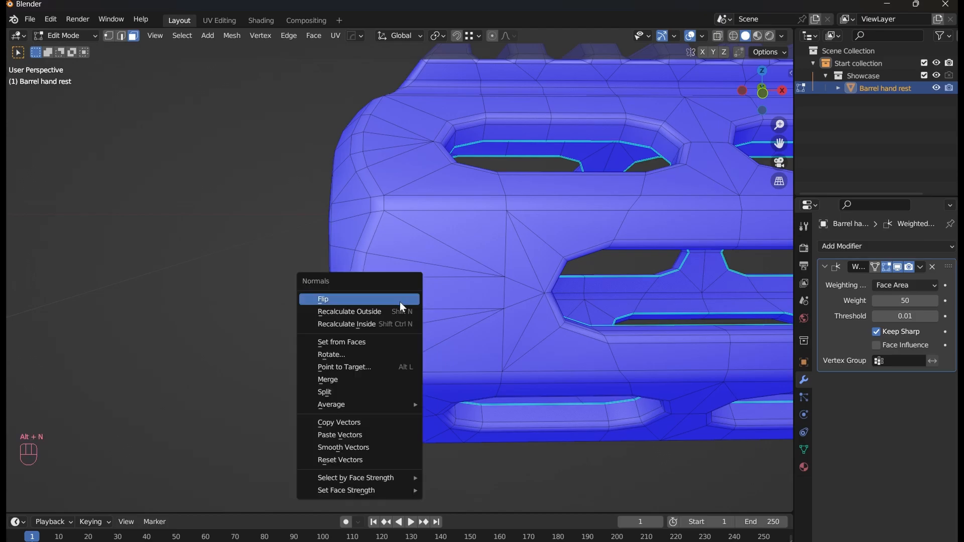
{"action": "left_click", "coordinate": [703, 35]}
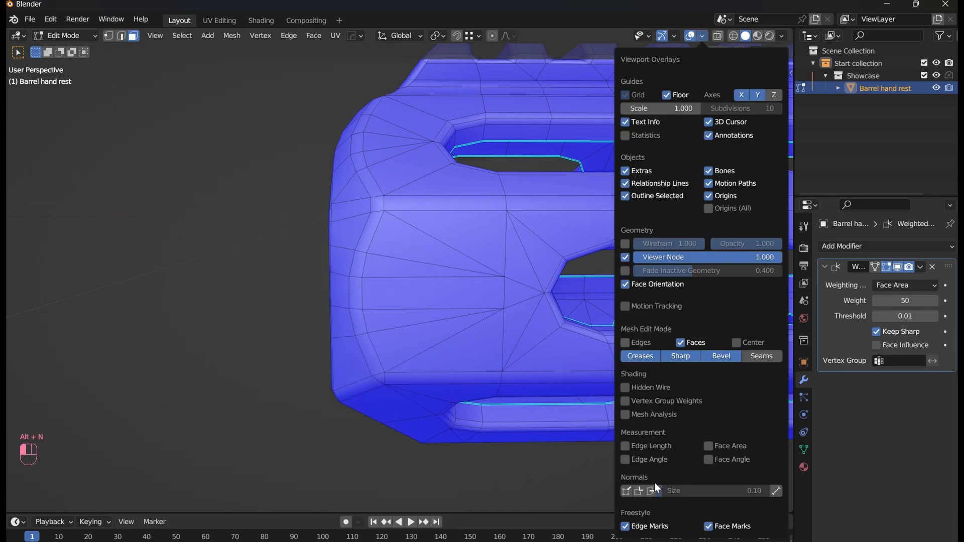
{"action": "left_click", "coordinate": [641, 285]}
{"action": "middle_click_drag", "start_coordinate": [577, 291], "coordinate": [236, 312]}
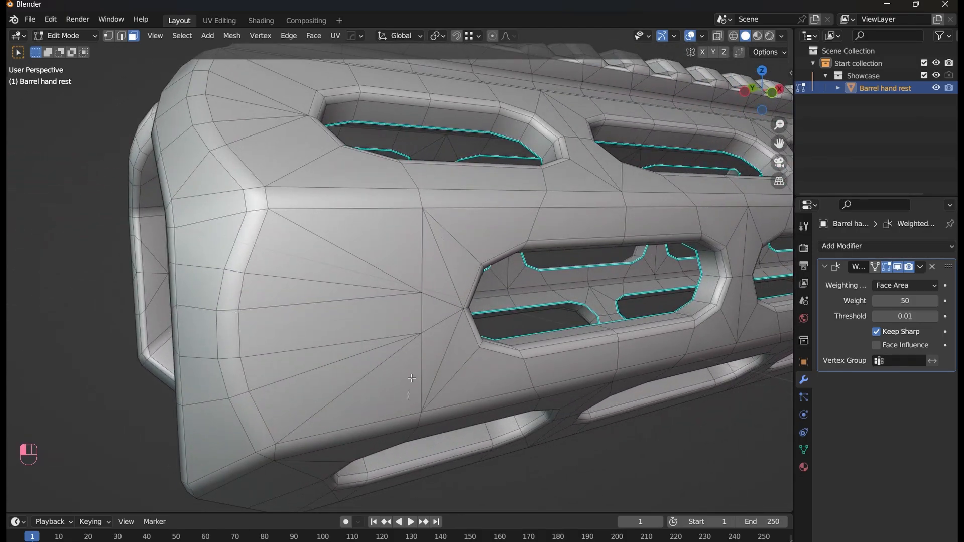
Select the bevel face strip along the side panel's upper edge and view the Set Face Strength options for it
{"action": "left_click_drag", "start_coordinate": [409, 391], "coordinate": [436, 263]}
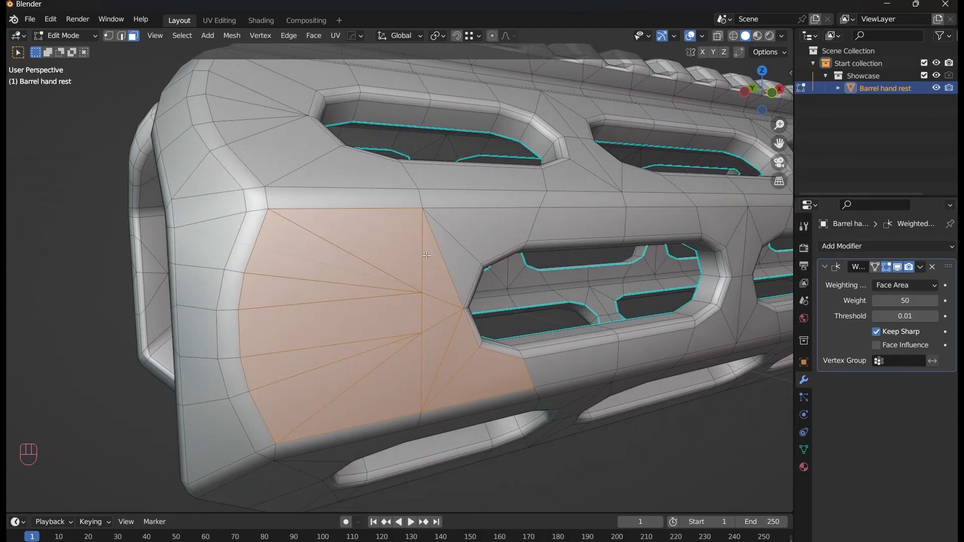
{"action": "left_click", "coordinate": [262, 202]}
{"action": "scroll", "coordinate": [190, 246], "scroll_direction": "down", "scroll_amount": 3}
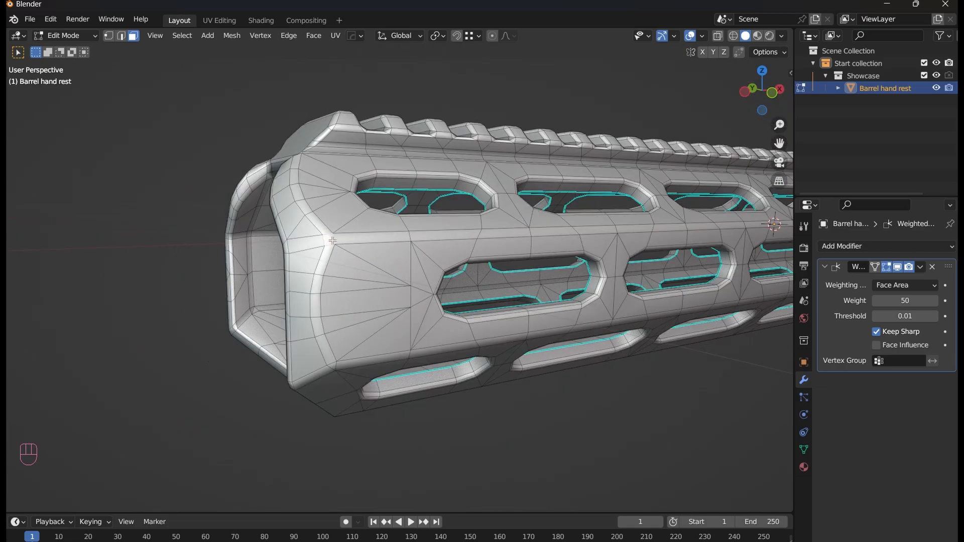
{"action": "scroll", "coordinate": [316, 243], "scroll_direction": "up", "scroll_amount": 2}
{"action": "left_click", "coordinate": [573, 217], "text": "ctrl"}
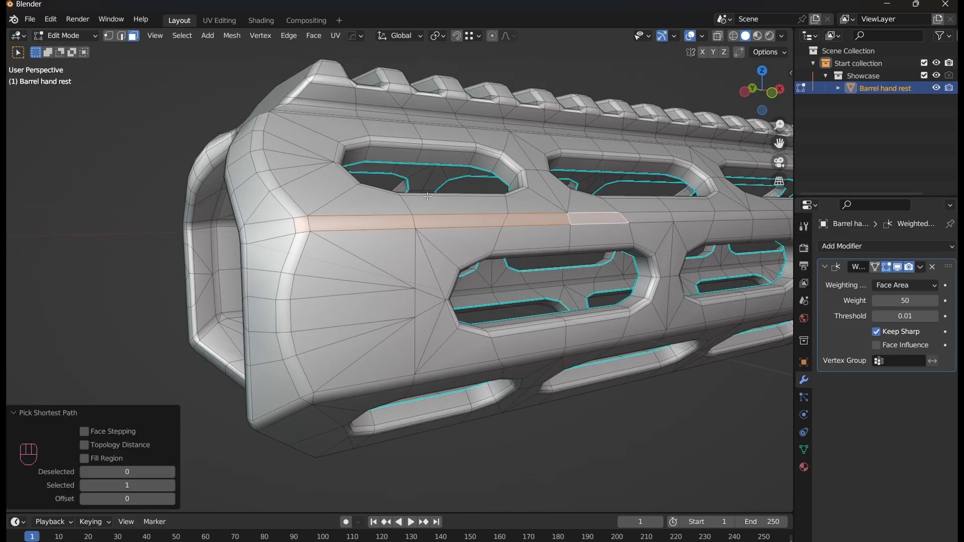
{"action": "scroll", "coordinate": [427, 196], "scroll_direction": "up", "scroll_amount": 2}
{"action": "scroll", "coordinate": [427, 199], "scroll_direction": "down", "scroll_amount": 3}
{"action": "scroll", "coordinate": [447, 206], "scroll_direction": "up", "scroll_amount": 3}
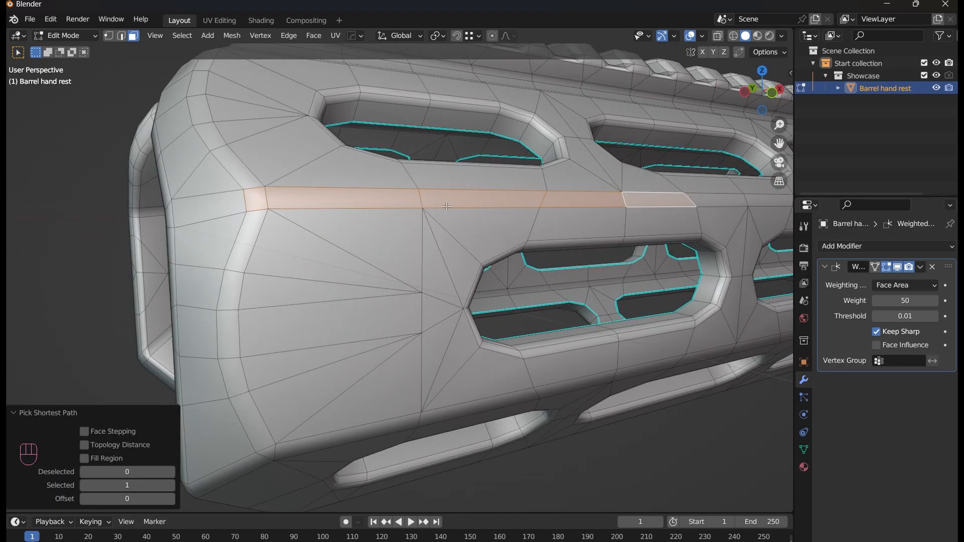
{"action": "key", "text": "alt+n"}
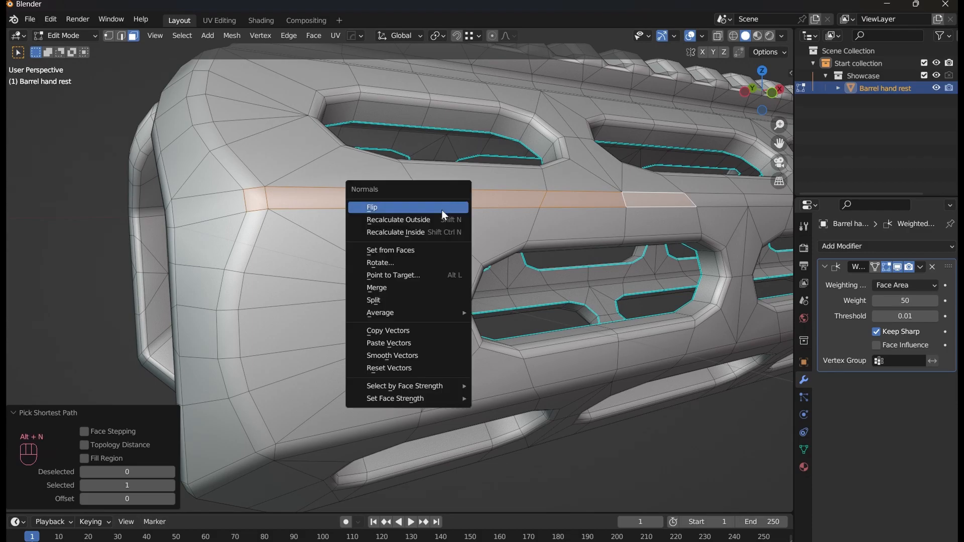
{"action": "mouse_move", "coordinate": [445, 400]}
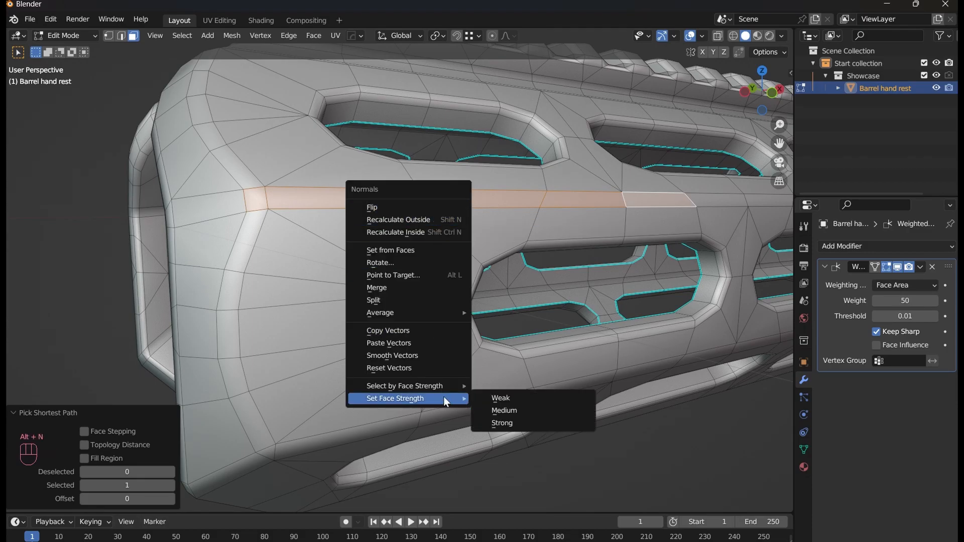
{"action": "left_click", "coordinate": [510, 398]}
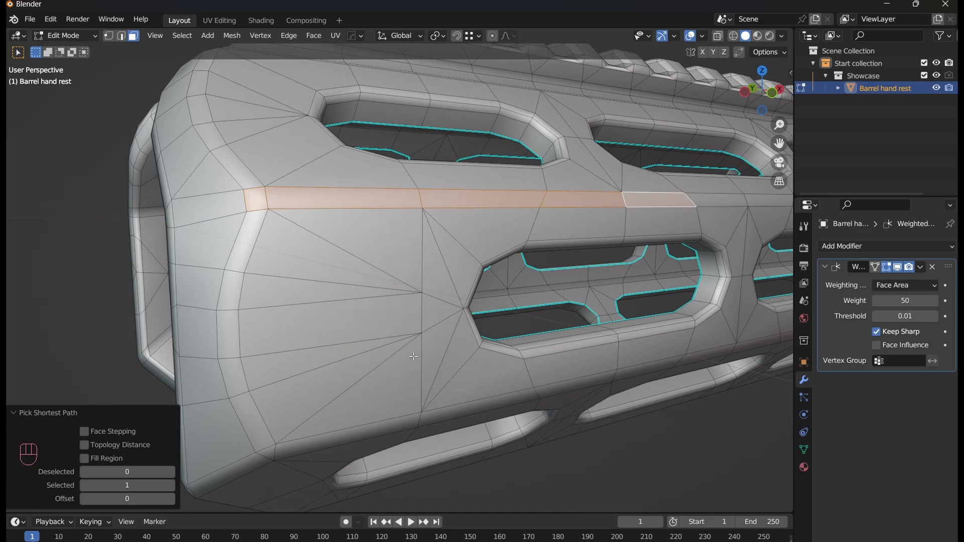
Select the flat side panel faces at the front end and extend the selection around the first middle slot
{"action": "left_click", "coordinate": [452, 239]}
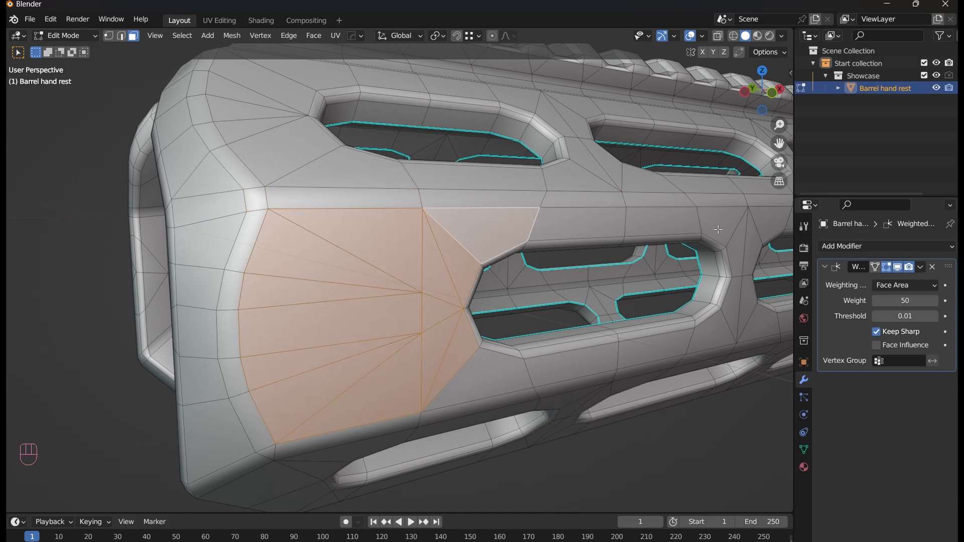
{"action": "left_click", "coordinate": [734, 311], "text": "ctrl"}
{"action": "left_click", "coordinate": [522, 374], "text": "ctrl"}
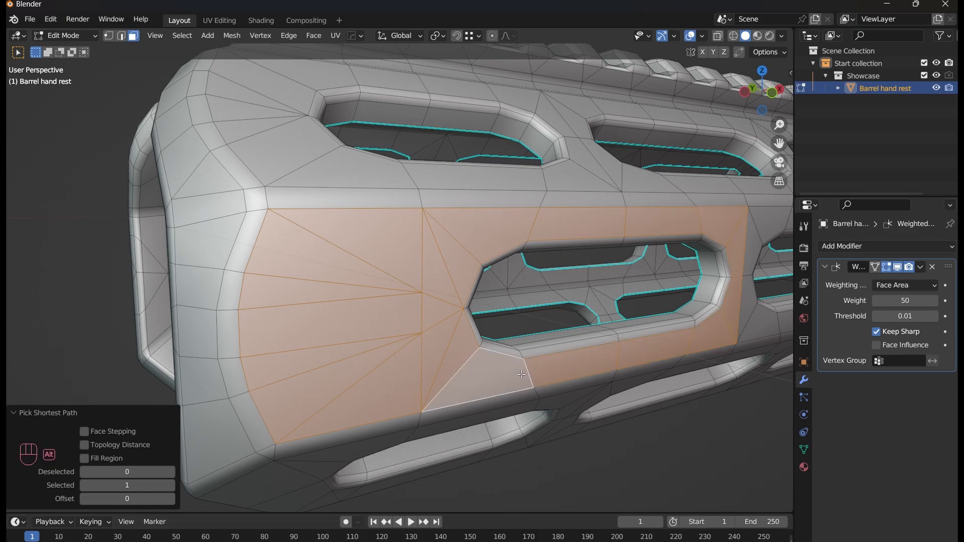
{"action": "key", "text": "alt+n"}
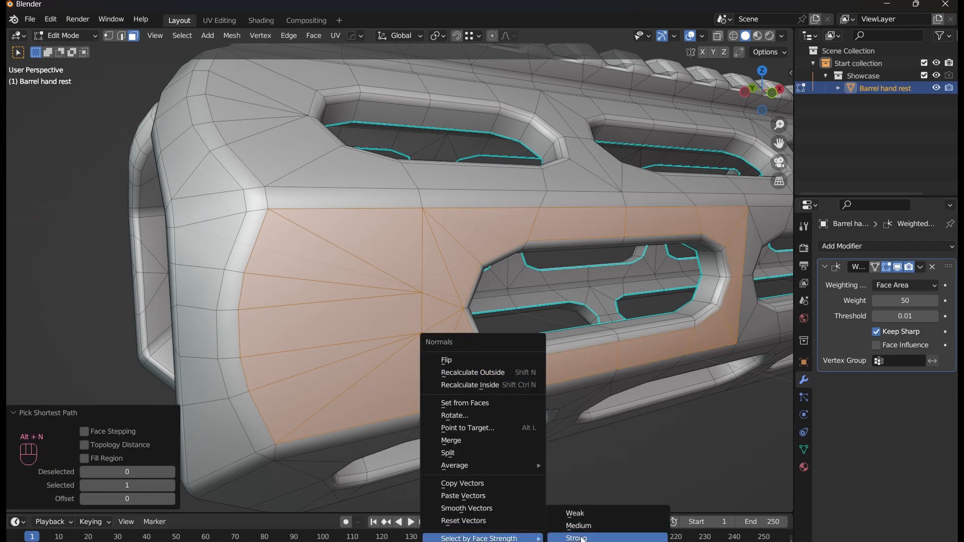
{"action": "left_click", "coordinate": [577, 538]}
{"action": "key", "text": "ctrl+z"}
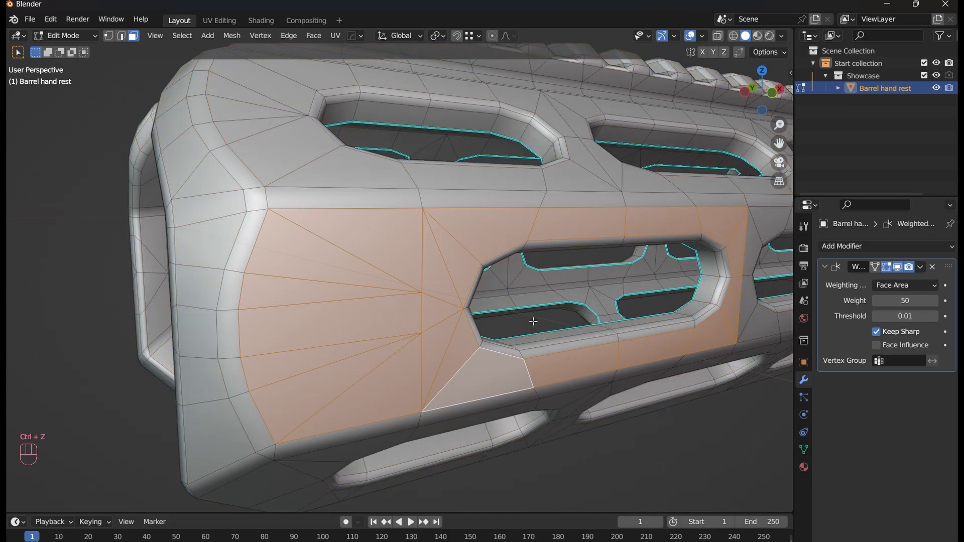
Set the face strength of the selected faces on the side panel to Strong
{"action": "key", "text": "alt+n"}
{"action": "mouse_move", "coordinate": [536, 334]}
{"action": "left_click", "coordinate": [626, 360]}
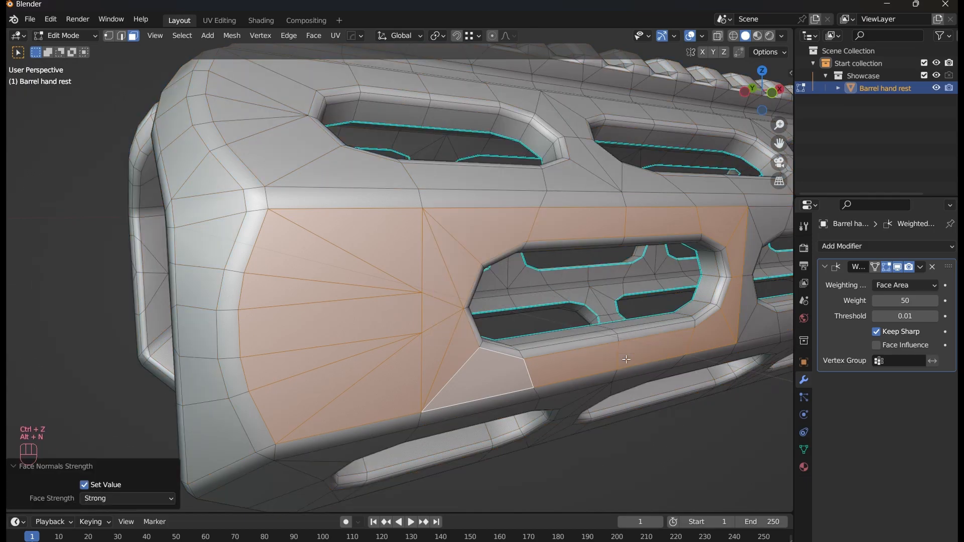
{"action": "left_click", "coordinate": [691, 453]}
Return to Object Mode and enable Face Influence on the Weighted Normal modifier
{"action": "middle_click_drag", "start_coordinate": [583, 381], "coordinate": [420, 307]}
{"action": "key", "text": "Tab"}
{"action": "scroll", "coordinate": [510, 338], "scroll_direction": "down", "scroll_amount": 3}
{"action": "scroll", "coordinate": [595, 337], "scroll_direction": "up", "scroll_amount": 3}
{"action": "left_click", "coordinate": [907, 346]}
{"action": "scroll", "coordinate": [534, 307], "scroll_direction": "up", "scroll_amount": 4}
{"action": "scroll", "coordinate": [419, 303], "scroll_direction": "down", "scroll_amount": 8}
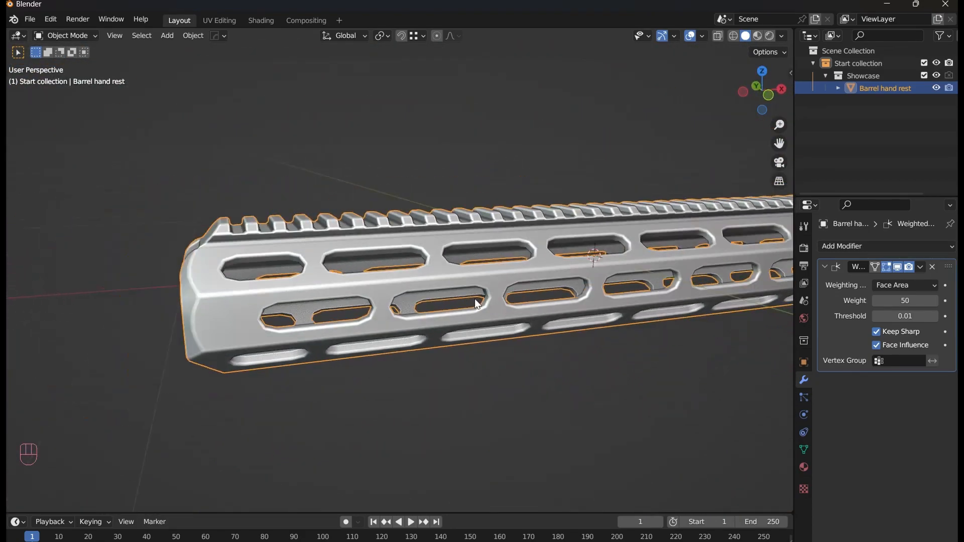
Compare the hand rest's shading with the Weighted Normal modifier hidden and shown in the viewport
{"action": "left_click", "coordinate": [904, 267]}
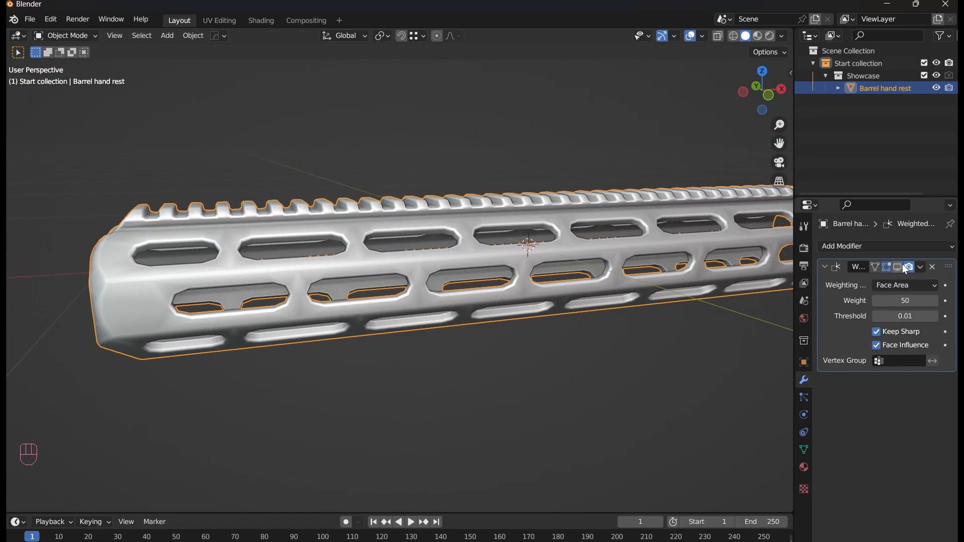
{"action": "scroll", "coordinate": [523, 312], "scroll_direction": "up", "scroll_amount": 4}
{"action": "scroll", "coordinate": [523, 312], "scroll_direction": "down", "scroll_amount": 3}
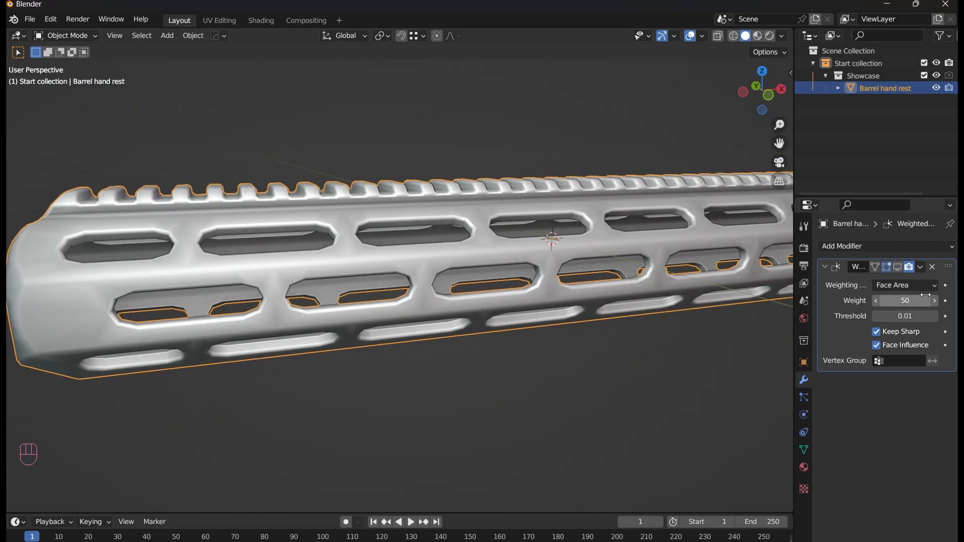
{"action": "left_click", "coordinate": [898, 267]}
{"action": "mouse_move", "coordinate": [555, 291]}
{"action": "middle_mouse_down"}
{"action": "mouse_move", "coordinate": [327, 261]}
{"action": "mouse_move", "coordinate": [360, 237]}
{"action": "mouse_move", "coordinate": [256, 251]}
{"action": "mouse_move", "coordinate": [251, 291]}
{"action": "mouse_move", "coordinate": [375, 312]}
{"action": "mouse_move", "coordinate": [239, 272]}
{"action": "mouse_move", "coordinate": [303, 274]}
{"action": "mouse_move", "coordinate": [273, 299]}
{"action": "mouse_move", "coordinate": [303, 262]}
{"action": "mouse_move", "coordinate": [329, 271]}
{"action": "middle_mouse_up"}
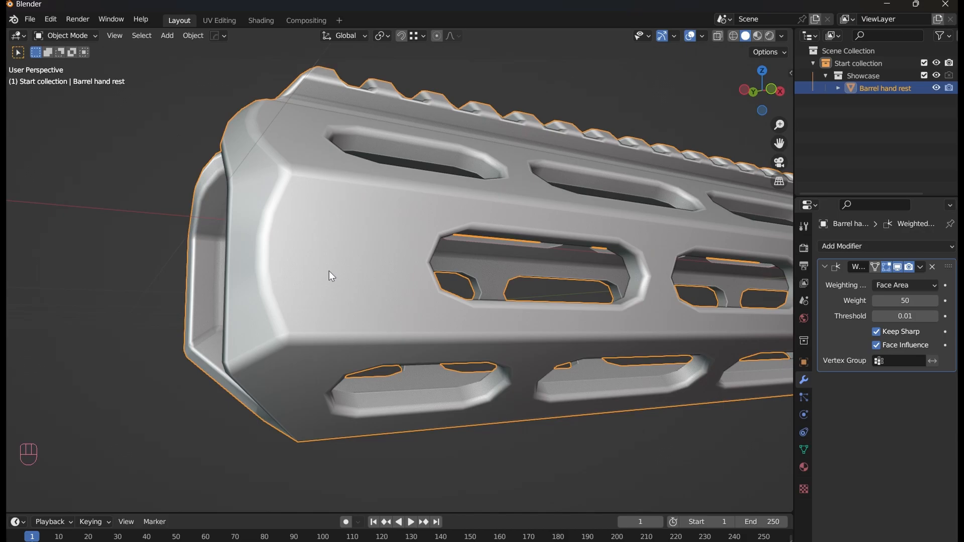
Enter Edit Mode, display the split normals as an overlay, and switch to vertex selection
{"action": "key", "text": "Tab"}
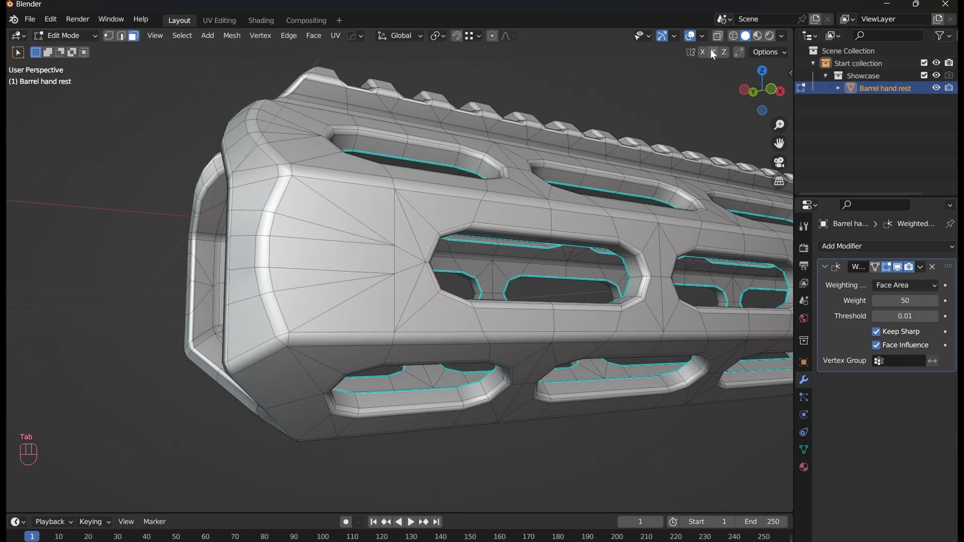
{"action": "left_click", "coordinate": [703, 36]}
{"action": "left_click", "coordinate": [640, 490]}
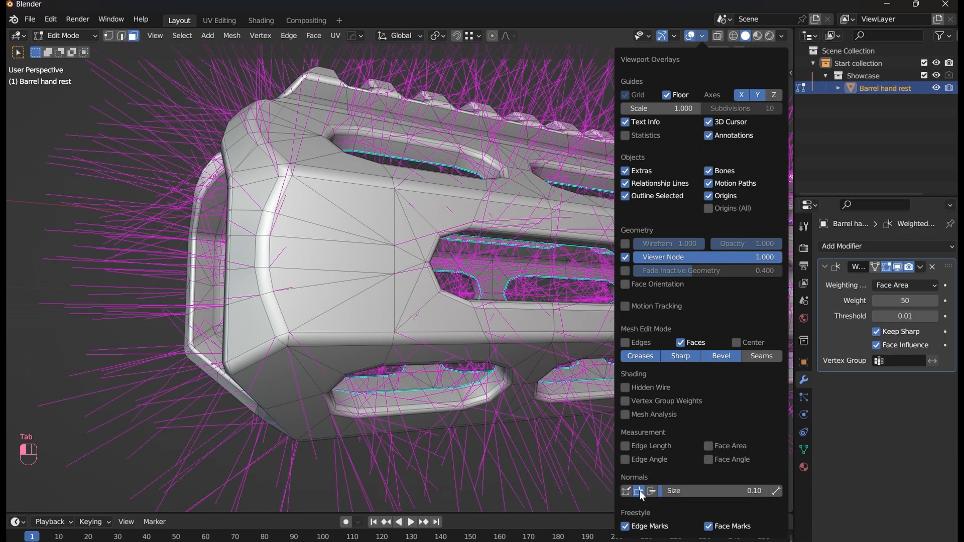
{"action": "middle_click_drag", "start_coordinate": [347, 321], "coordinate": [370, 341]}
{"action": "key", "text": "1"}
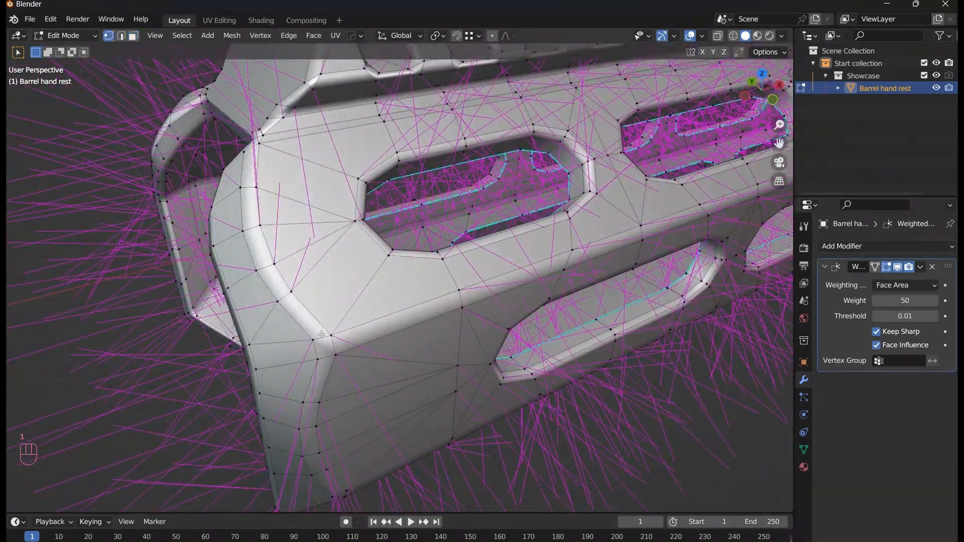
Examine the split normals at the bevelled front corner vertex, testing how they react when the vertex moves
{"action": "scroll", "coordinate": [359, 292], "scroll_direction": "up", "scroll_amount": 5}
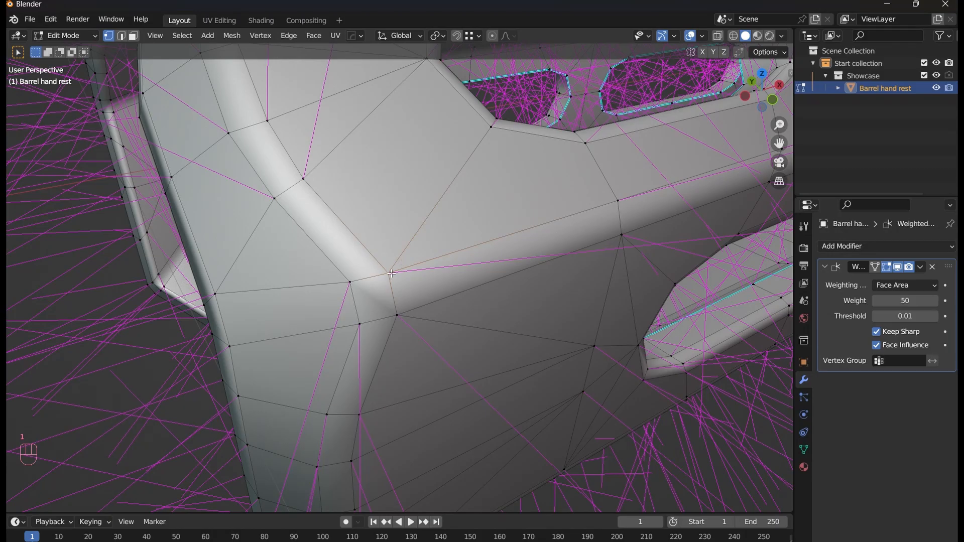
{"action": "middle_click_drag", "start_coordinate": [397, 276], "coordinate": [430, 284]}
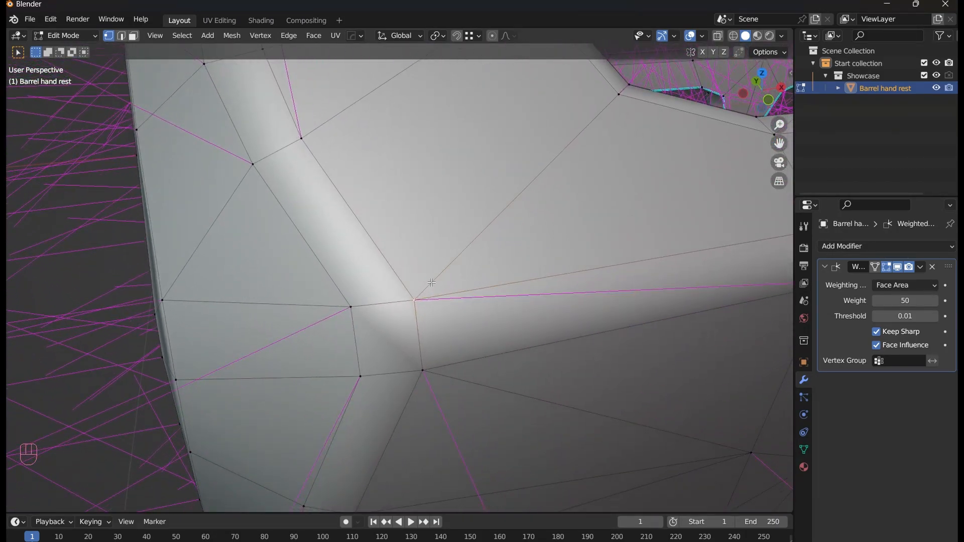
{"action": "scroll", "coordinate": [432, 283], "scroll_direction": "down", "scroll_amount": 5}
{"action": "scroll", "coordinate": [431, 282], "scroll_direction": "up", "scroll_amount": 4}
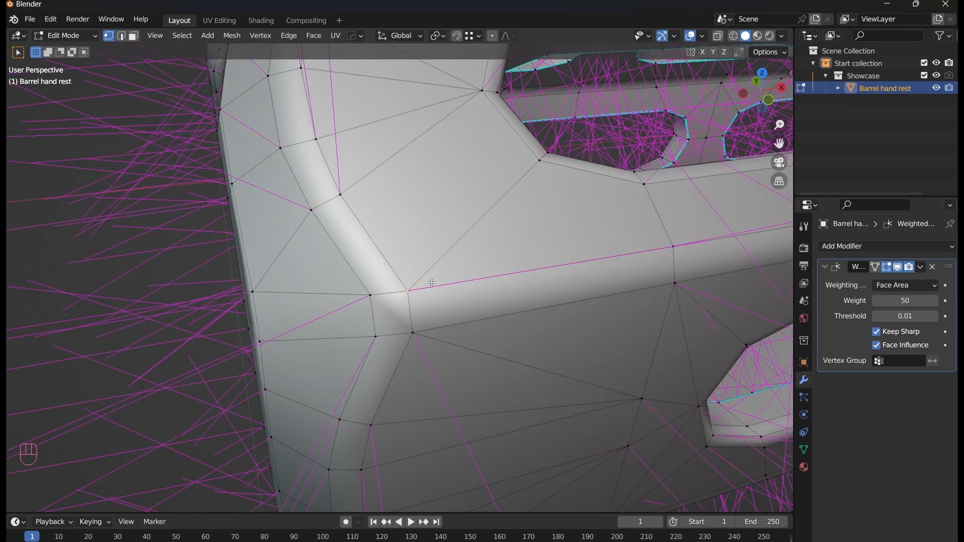
{"action": "scroll", "coordinate": [431, 283], "scroll_direction": "up", "scroll_amount": 2}
{"action": "scroll", "coordinate": [430, 284], "scroll_direction": "down", "scroll_amount": 2}
{"action": "key", "text": "g"}
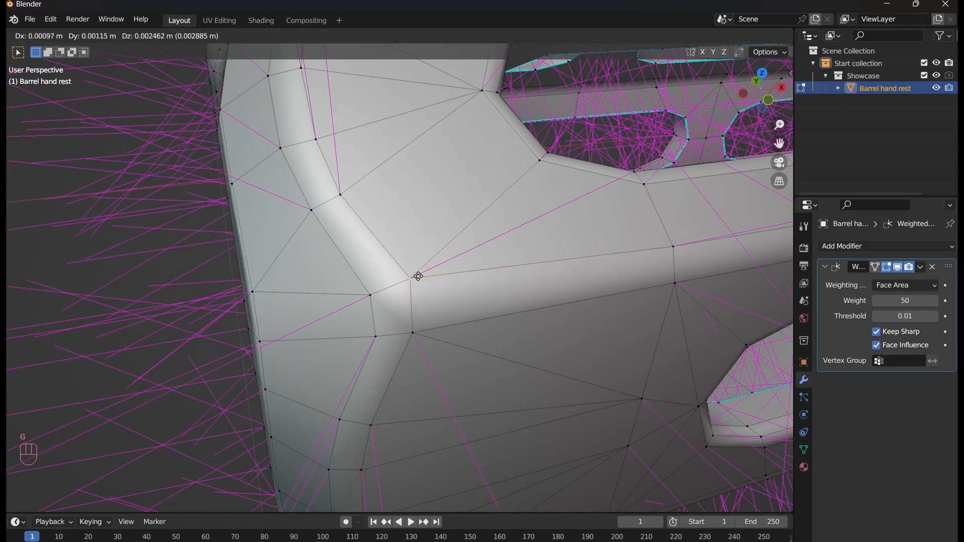
{"action": "right_click", "coordinate": [416, 293]}
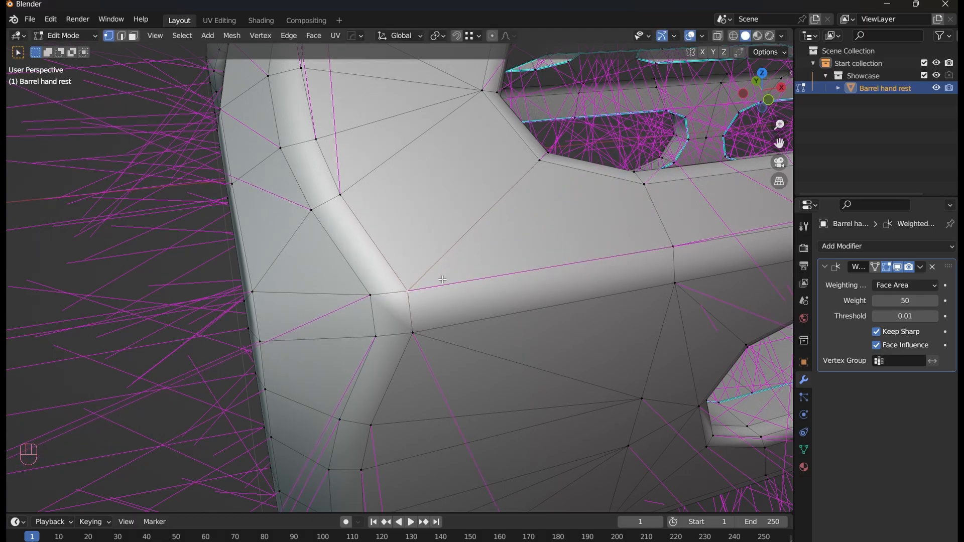
{"action": "scroll", "coordinate": [423, 299], "scroll_direction": "up", "scroll_amount": 3}
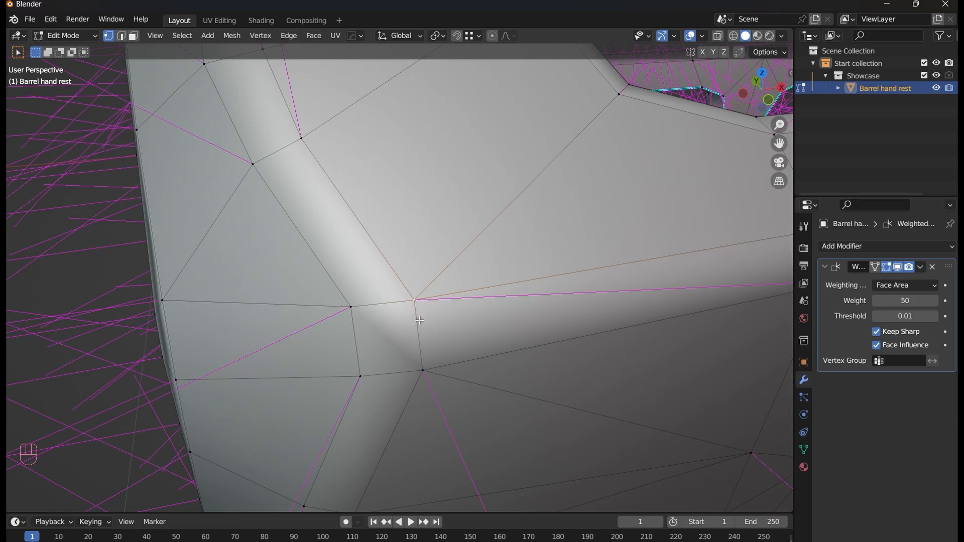
{"action": "scroll", "coordinate": [407, 310], "scroll_direction": "down", "scroll_amount": 2}
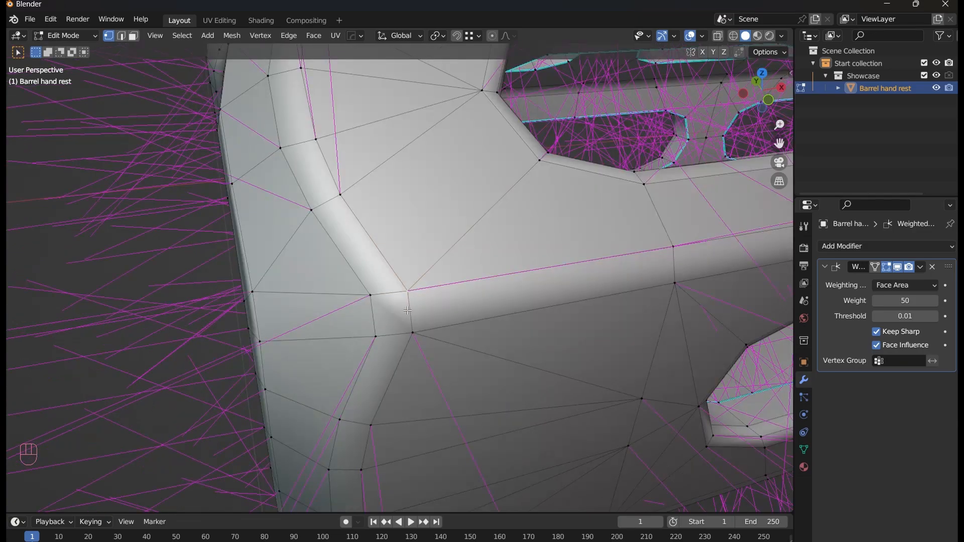
Compare the normals in Edit Mode with the Weighted Normal modifier's viewport display off and on
{"action": "scroll", "coordinate": [407, 311], "scroll_direction": "down", "scroll_amount": 5}
{"action": "middle_click_drag", "start_coordinate": [316, 326], "coordinate": [754, 286]}
{"action": "scroll", "coordinate": [754, 285], "scroll_direction": "down", "scroll_amount": 6}
{"action": "scroll", "coordinate": [755, 284], "scroll_direction": "up", "scroll_amount": 4}
{"action": "scroll", "coordinate": [755, 285], "scroll_direction": "down", "scroll_amount": 1}
{"action": "scroll", "coordinate": [755, 284], "scroll_direction": "down", "scroll_amount": 2}
{"action": "left_click", "coordinate": [901, 267]}
{"action": "left_click", "coordinate": [902, 267]}
{"action": "left_click", "coordinate": [901, 267]}
{"action": "left_click", "coordinate": [901, 267]}
Enable On Cage for the Weighted Normal modifier and inspect the normals at the front corner
{"action": "left_click", "coordinate": [875, 267]}
{"action": "scroll", "coordinate": [759, 254], "scroll_direction": "up", "scroll_amount": 1}
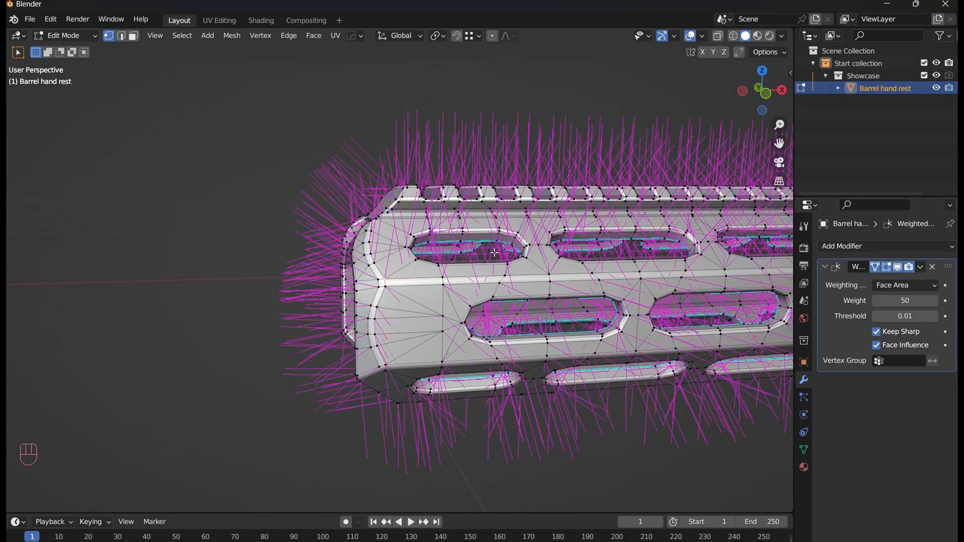
{"action": "middle_click_drag", "start_coordinate": [678, 277], "coordinate": [710, 281]}
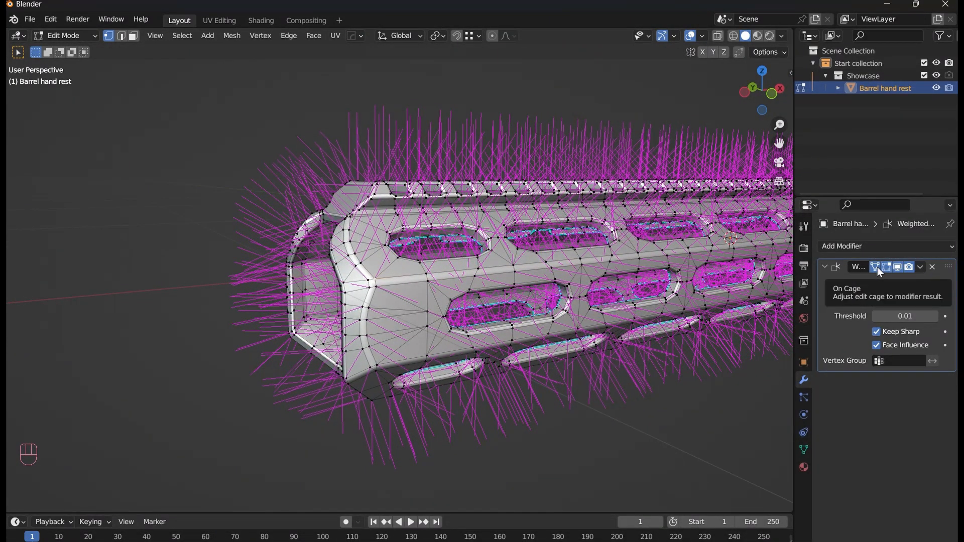
{"action": "scroll", "coordinate": [416, 304], "scroll_direction": "up", "scroll_amount": 6}
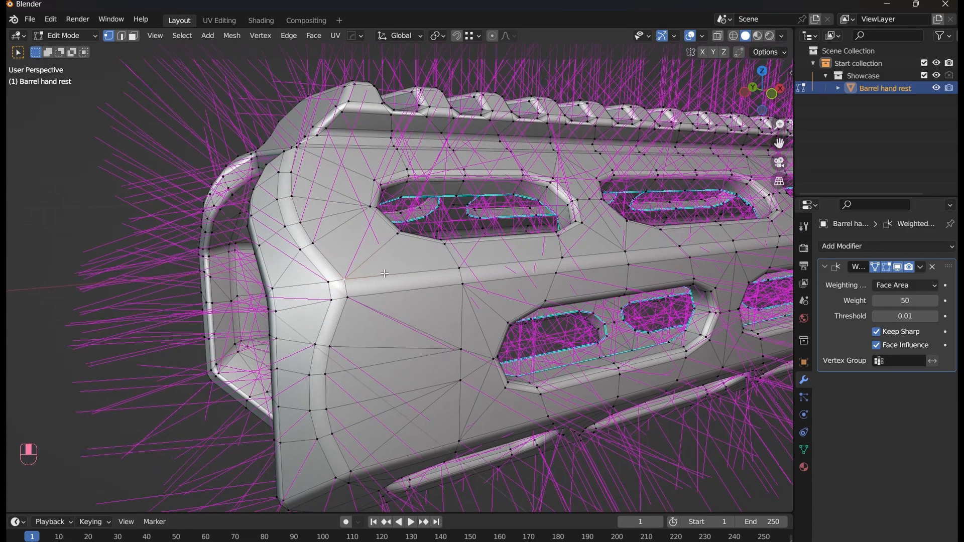
{"action": "middle_click_drag", "start_coordinate": [417, 303], "coordinate": [398, 303]}
{"action": "scroll", "coordinate": [398, 304], "scroll_direction": "up", "scroll_amount": 3}
Compare the normals along the front end and side slots by repeatedly hiding and showing the Weighted Normal modifier
{"action": "left_click", "coordinate": [897, 266]}
{"action": "left_click", "coordinate": [897, 266]}
{"action": "scroll", "coordinate": [648, 307], "scroll_direction": "down", "scroll_amount": 4}
{"action": "middle_click_drag", "start_coordinate": [648, 306], "coordinate": [695, 278]}
{"action": "left_click", "coordinate": [903, 268]}
{"action": "left_click", "coordinate": [903, 268]}
{"action": "left_click", "coordinate": [903, 269]}
{"action": "left_click", "coordinate": [903, 269]}
{"action": "left_click", "coordinate": [903, 269]}
{"action": "left_click", "coordinate": [903, 270]}
{"action": "scroll", "coordinate": [582, 296], "scroll_direction": "down", "scroll_amount": 5}
{"action": "middle_click_drag", "start_coordinate": [568, 296], "coordinate": [406, 281], "text": "shift"}
{"action": "scroll", "coordinate": [407, 282], "scroll_direction": "down", "scroll_amount": 3}
{"action": "mouse_move", "coordinate": [407, 281]}
{"action": "middle_mouse_down"}
{"action": "mouse_move", "coordinate": [396, 301]}
{"action": "mouse_move", "coordinate": [420, 294]}
{"action": "middle_mouse_up"}
{"action": "left_click", "coordinate": [898, 269]}
{"action": "left_click", "coordinate": [899, 269]}
{"action": "left_click", "coordinate": [898, 269]}
{"action": "left_click", "coordinate": [898, 269]}
Compare the normals in the left orthographic view with the Weighted Normal modifier's viewport display off and on
{"action": "middle_click_drag", "start_coordinate": [327, 239], "coordinate": [301, 272], "text": "shift"}
{"action": "scroll", "coordinate": [568, 258], "scroll_direction": "up", "scroll_amount": 5}
{"action": "middle_click_drag", "start_coordinate": [302, 271], "coordinate": [465, 260]}
{"action": "middle_click_drag", "start_coordinate": [382, 240], "coordinate": [531, 315], "text": "shift"}
{"action": "scroll", "coordinate": [403, 300], "scroll_direction": "down", "scroll_amount": 6}
{"action": "scroll", "coordinate": [485, 336], "scroll_direction": "up", "scroll_amount": 6}
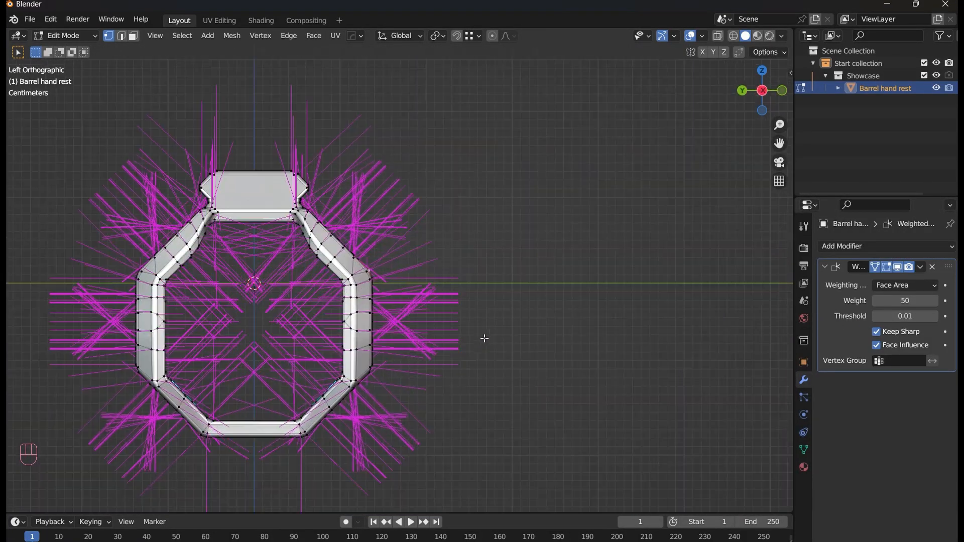
{"action": "middle_click_drag", "start_coordinate": [393, 319], "coordinate": [414, 308], "text": "shift"}
{"action": "scroll", "coordinate": [414, 307], "scroll_direction": "up", "scroll_amount": 1}
{"action": "middle_click_drag", "start_coordinate": [289, 327], "coordinate": [445, 318], "text": "shift"}
{"action": "left_click", "coordinate": [898, 268]}
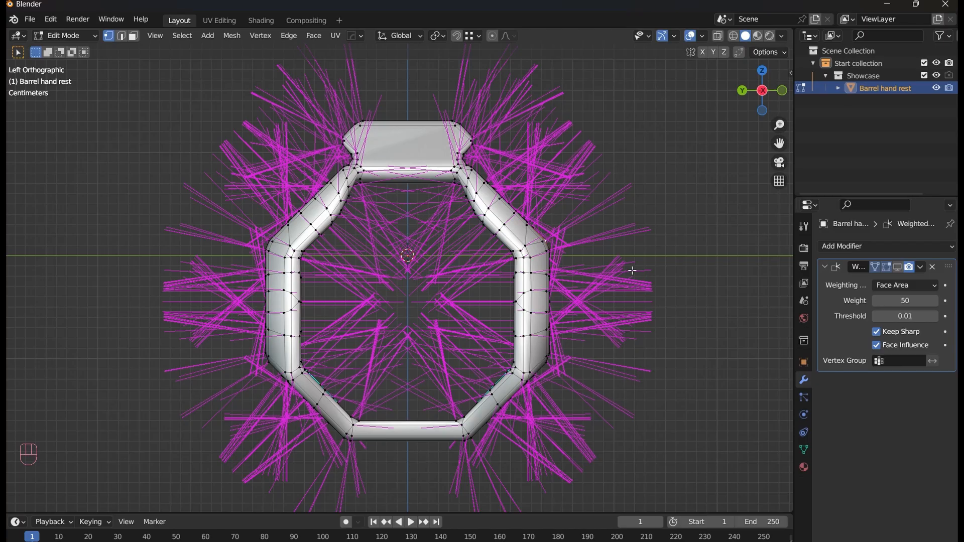
{"action": "left_click", "coordinate": [898, 268]}
{"action": "mouse_move", "coordinate": [460, 218]}
{"action": "middle_mouse_down"}
{"action": "mouse_move", "coordinate": [426, 242]}
{"action": "mouse_move", "coordinate": [449, 232]}
{"action": "middle_mouse_up"}
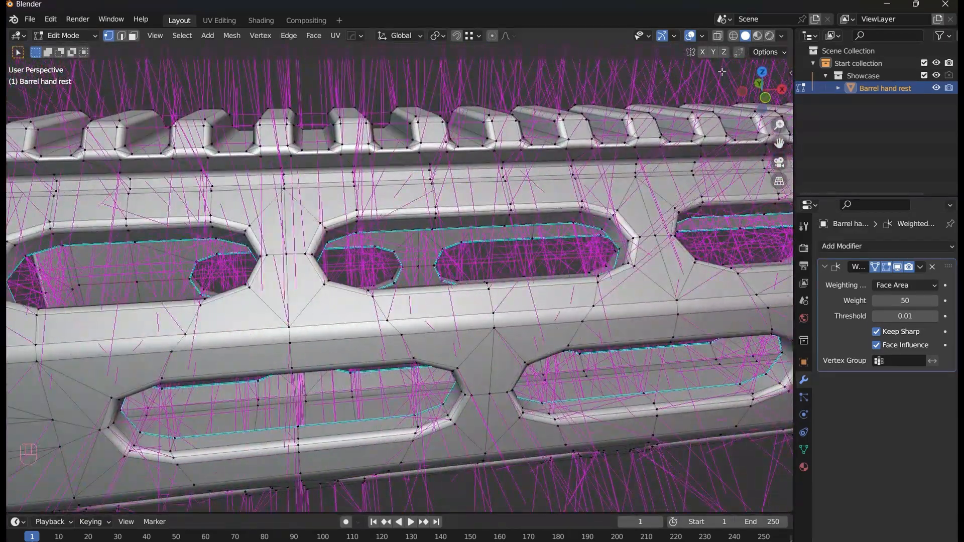
Hide the split normals overlay and return to Object Mode to view the shaded hand rest
{"action": "left_click", "coordinate": [701, 38]}
{"action": "left_click", "coordinate": [640, 493]}
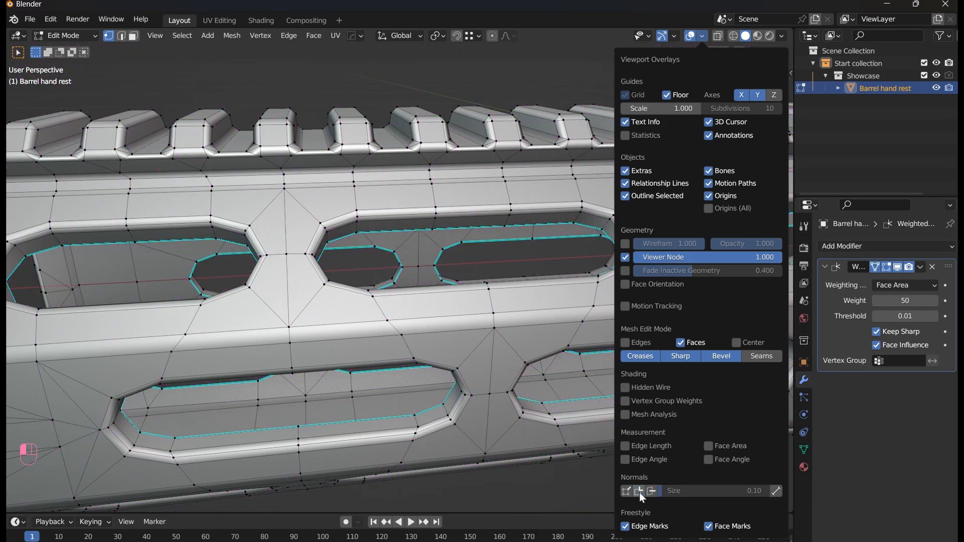
{"action": "scroll", "coordinate": [281, 276], "scroll_direction": "down", "scroll_amount": 3}
{"action": "middle_click_drag", "start_coordinate": [271, 275], "coordinate": [387, 287], "text": "shift"}
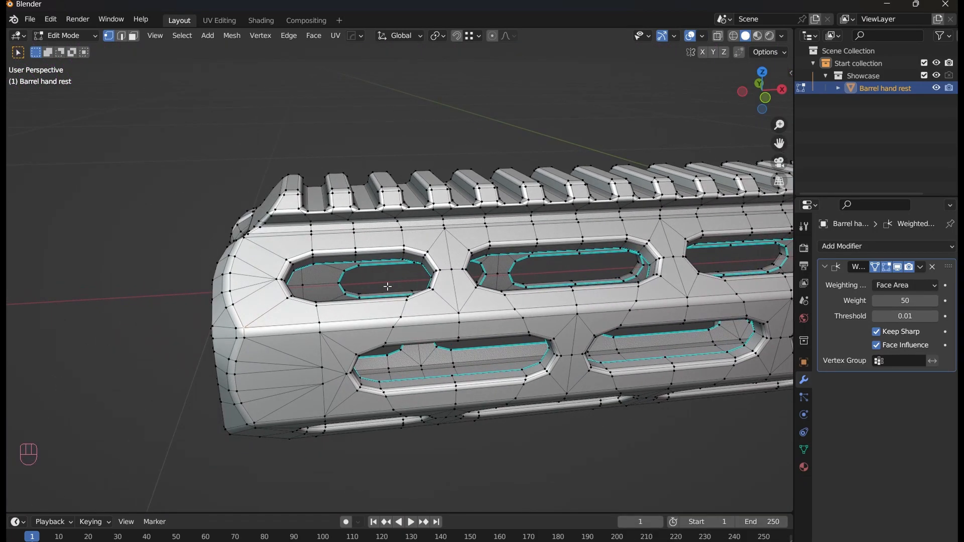
{"action": "key", "text": "Tab"}
{"action": "middle_click_drag", "start_coordinate": [480, 282], "coordinate": [520, 257]}
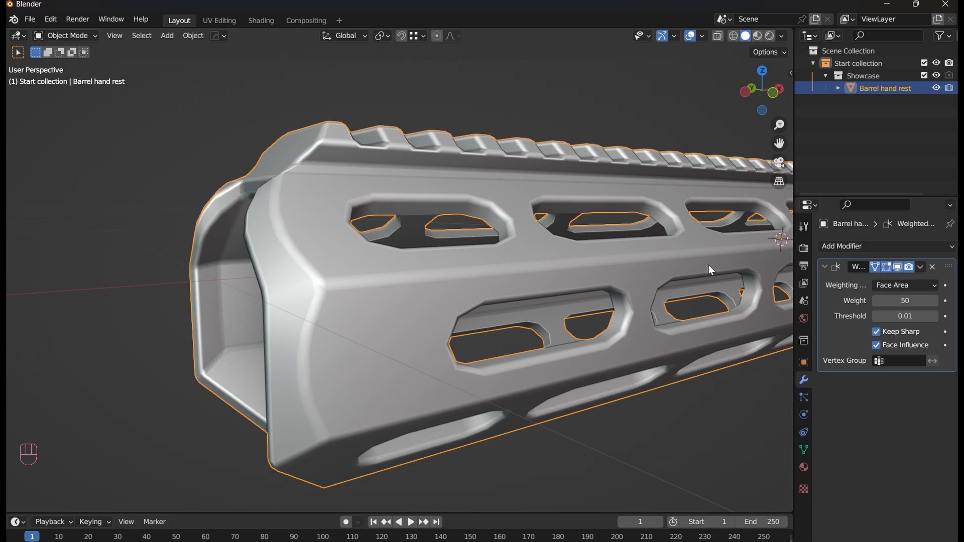
Select the sloped n-gon face at the top rail's front end and inspect its shading in Object Mode
{"action": "key", "text": "Tab"}
{"action": "key", "text": "3"}
{"action": "middle_click_drag", "start_coordinate": [701, 266], "coordinate": [496, 292]}
{"action": "left_click", "coordinate": [495, 292]}
{"action": "key", "text": "shift+f"}
{"action": "middle_click_drag", "start_coordinate": [431, 284], "coordinate": [544, 256]}
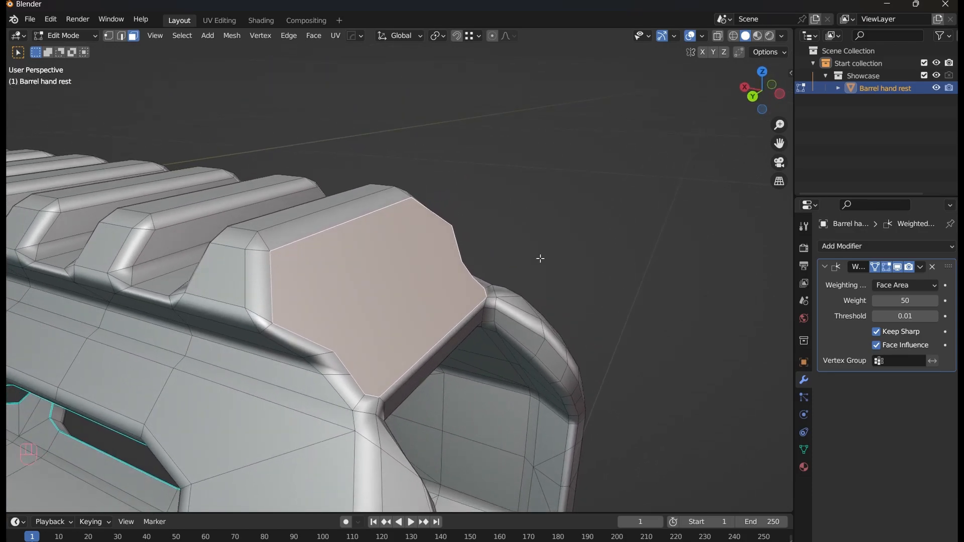
{"action": "key", "text": "Tab"}
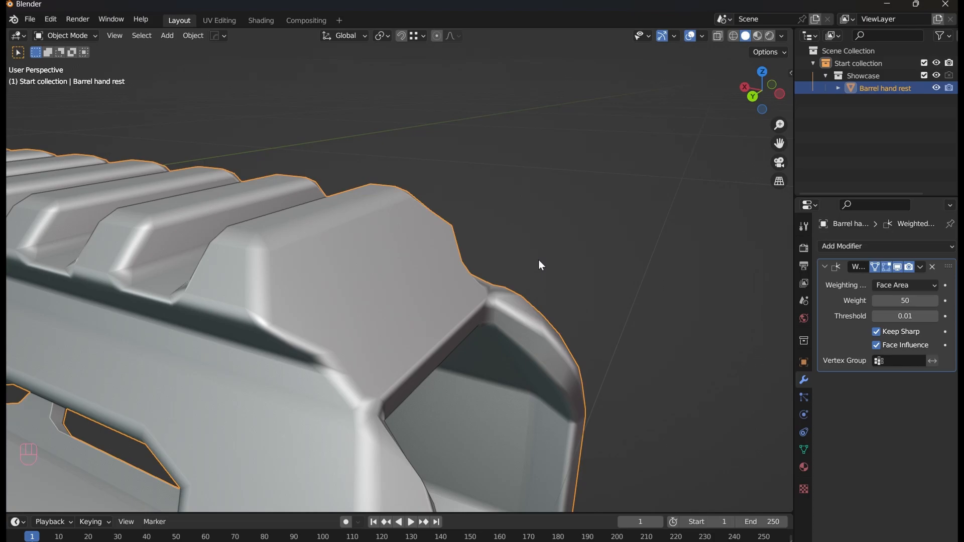
Try triangulating all faces of the hand rest with Beauty as the quad and n-gon methods
{"action": "key", "text": "Tab"}
{"action": "key", "text": "a"}
{"action": "scroll", "coordinate": [544, 259], "scroll_direction": "down", "scroll_amount": 5}
{"action": "middle_click_drag", "start_coordinate": [543, 261], "coordinate": [397, 276]}
{"action": "middle_click_drag", "start_coordinate": [397, 276], "coordinate": [256, 213], "text": "shift"}
{"action": "scroll", "coordinate": [325, 295], "scroll_direction": "up", "scroll_amount": 2}
{"action": "key", "text": "ctrl+t"}
{"action": "scroll", "coordinate": [257, 213], "scroll_direction": "up", "scroll_amount": 1}
{"action": "scroll", "coordinate": [257, 213], "scroll_direction": "up", "scroll_amount": 1}
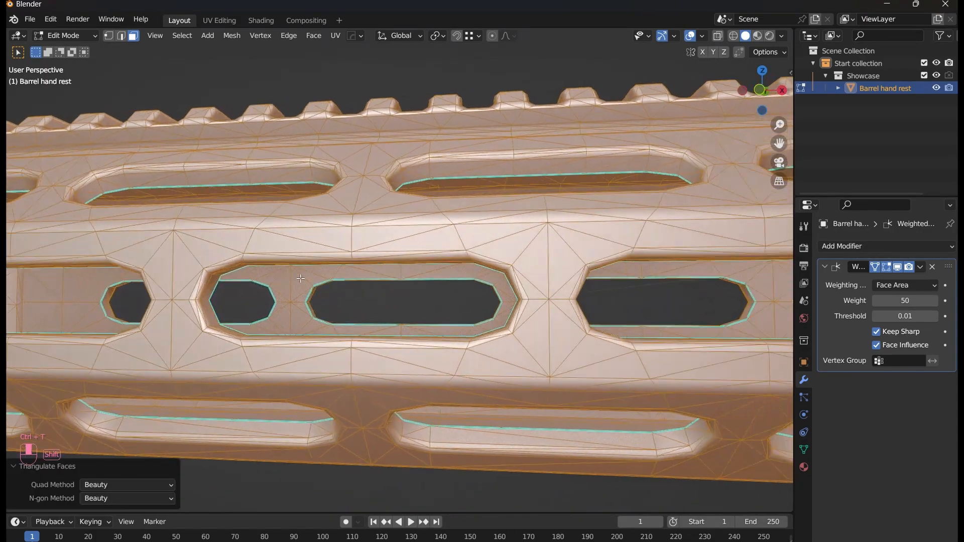
{"action": "key", "text": "ctrl+z"}
{"action": "scroll", "coordinate": [311, 294], "scroll_direction": "down", "scroll_amount": 6}
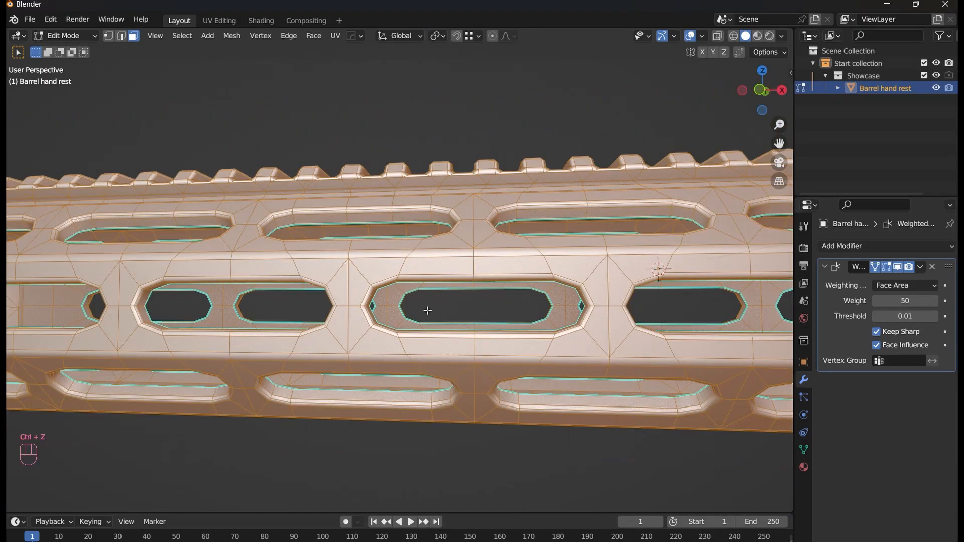
Examine the untriangulated topology along the side slots of the hand rest
{"action": "middle_click_drag", "start_coordinate": [424, 308], "coordinate": [470, 338]}
{"action": "scroll", "coordinate": [381, 342], "scroll_direction": "up", "scroll_amount": 2}
{"action": "middle_click_drag", "start_coordinate": [45, 347], "coordinate": [442, 322], "text": "shift"}
{"action": "middle_click_drag", "start_coordinate": [442, 322], "coordinate": [412, 303], "text": "shift"}
{"action": "scroll", "coordinate": [338, 313], "scroll_direction": "up", "scroll_amount": 3}
{"action": "middle_click_drag", "start_coordinate": [412, 302], "coordinate": [348, 263]}
{"action": "scroll", "coordinate": [426, 297], "scroll_direction": "down", "scroll_amount": 4}
{"action": "scroll", "coordinate": [426, 298], "scroll_direction": "up", "scroll_amount": 5}
{"action": "scroll", "coordinate": [349, 262], "scroll_direction": "down", "scroll_amount": 6}
Try triangulating the whole mesh again with the Beauty method and inspect the rail's front end
{"action": "key", "text": "ctrl+t"}
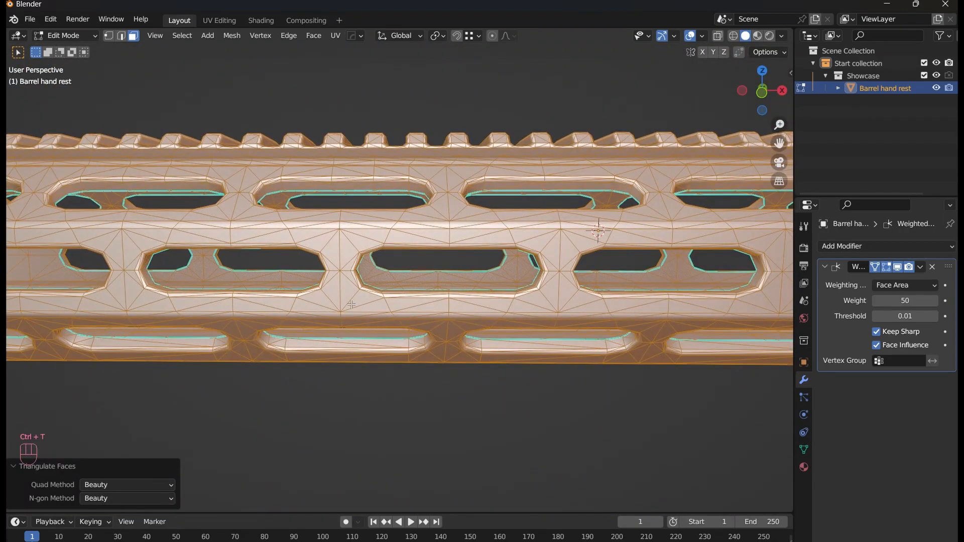
{"action": "middle_click_drag", "start_coordinate": [204, 283], "coordinate": [653, 319], "text": "shift"}
{"action": "middle_click_drag", "start_coordinate": [428, 232], "coordinate": [444, 317]}
{"action": "scroll", "coordinate": [490, 268], "scroll_direction": "up", "scroll_amount": 4}
{"action": "key", "text": "ctrl+z"}
{"action": "key", "text": "Tab"}
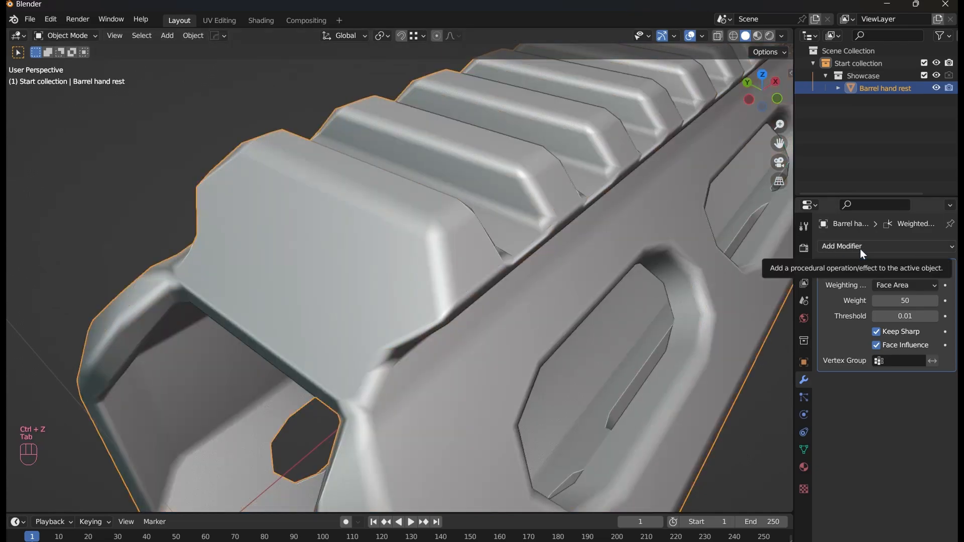
Try triangulating all faces in Edit Mode and check the resulting shading in Object Mode
{"action": "key", "text": "Tab"}
{"action": "key", "text": "ctrl+t"}
{"action": "key", "text": "Tab"}
{"action": "middle_click_drag", "start_coordinate": [427, 301], "coordinate": [378, 273]}
{"action": "key", "text": "ctrl+z"}
{"action": "key", "text": "ctrl+z"}
{"action": "key", "text": "Tab"}
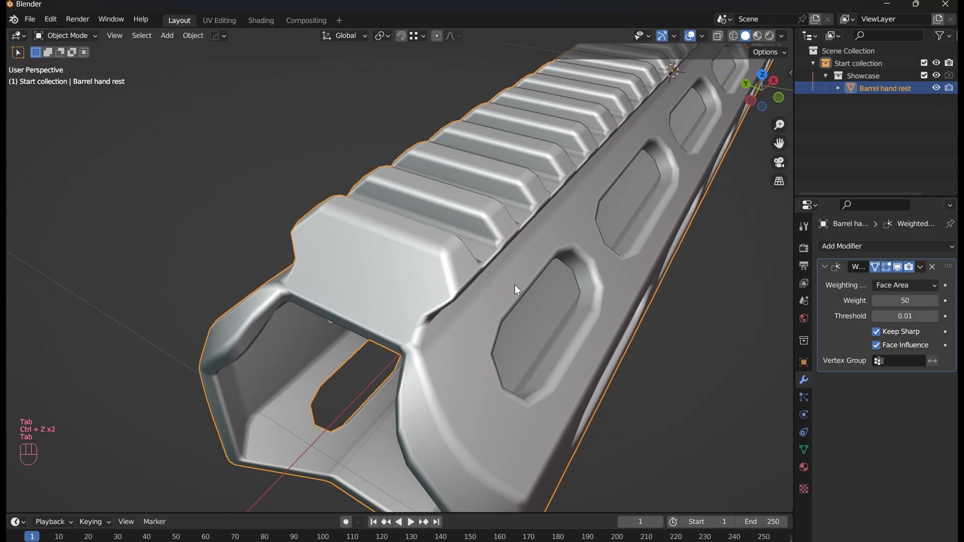
Add a Triangulate modifier to the barrel hand rest below the Weighted Normal modifier
{"action": "left_click", "coordinate": [884, 247]}
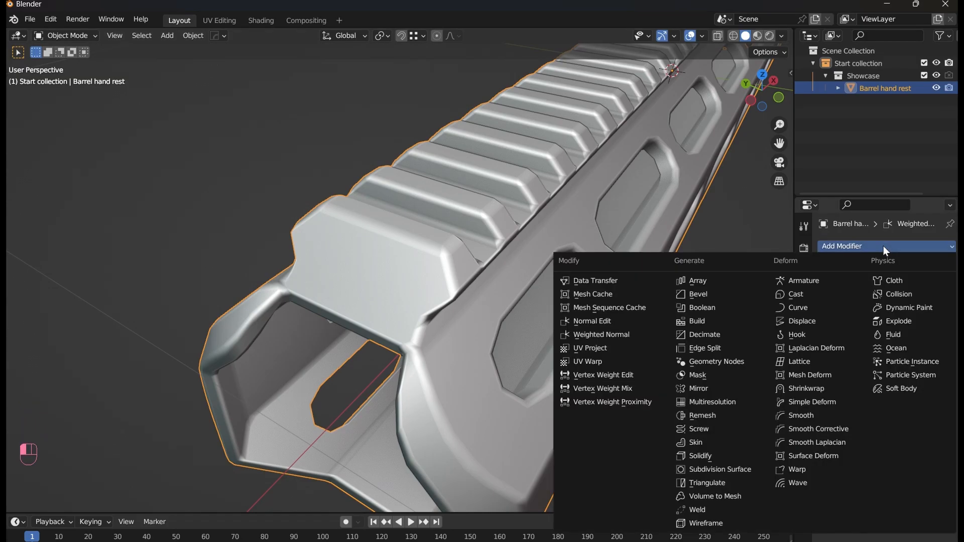
{"action": "key", "text": "t"}
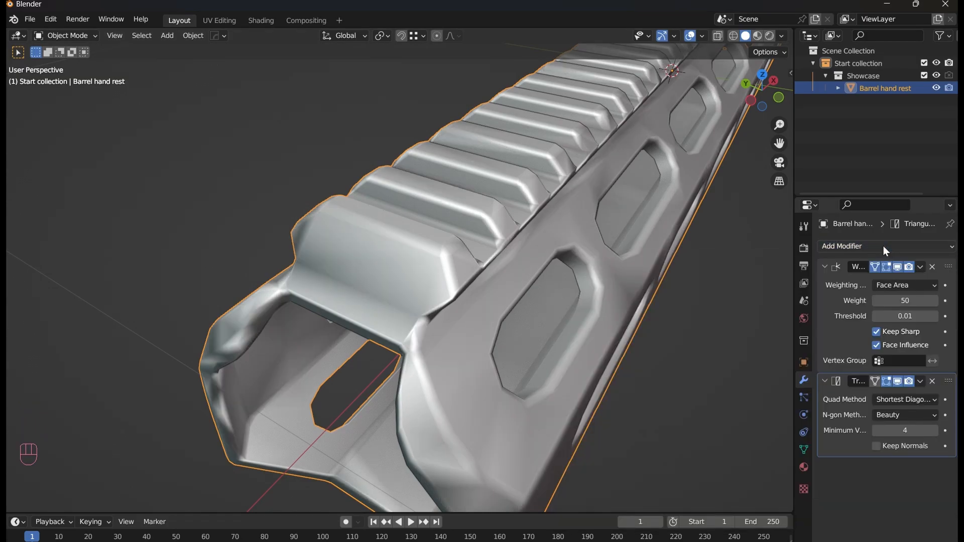
Enable Keep Normals on the Triangulate modifier and check the hand rest's shading around the side slots
{"action": "left_click", "coordinate": [884, 247]}
{"action": "middle_click_drag", "start_coordinate": [475, 288], "coordinate": [458, 260]}
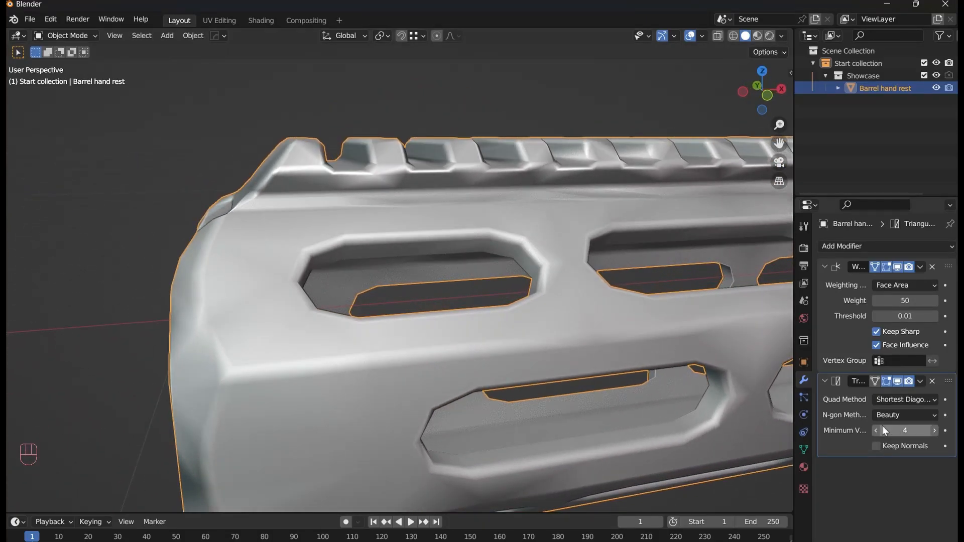
{"action": "left_click", "coordinate": [905, 450]}
{"action": "middle_click_drag", "start_coordinate": [597, 321], "coordinate": [563, 307]}
Overlay the wireframe on the solid-shaded hand rest to view its triangulated edges
{"action": "key", "text": "alt+v"}
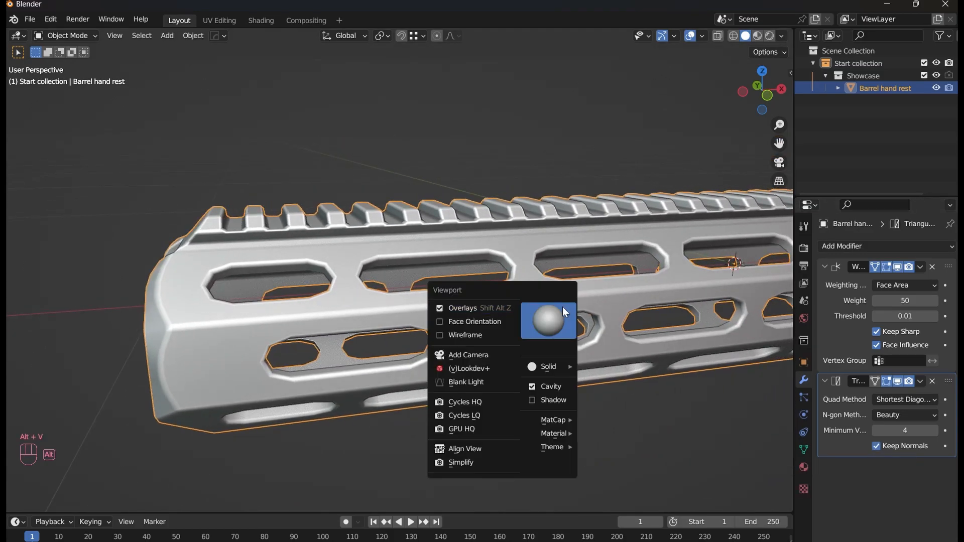
{"action": "left_click", "coordinate": [495, 323]}
{"action": "key", "text": "alt+v"}
{"action": "left_click", "coordinate": [502, 324]}
{"action": "key", "text": "alt+v"}
{"action": "left_click", "coordinate": [503, 335]}
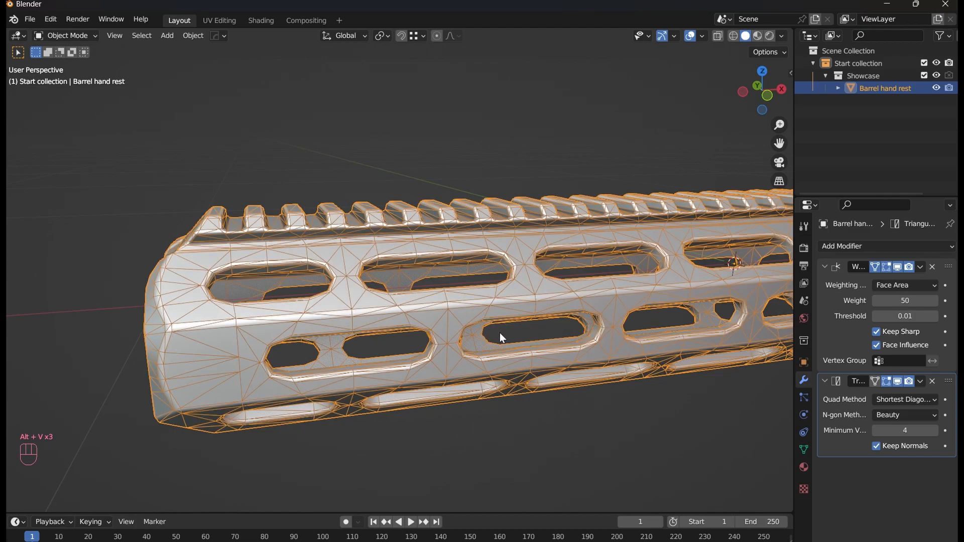
Hide the wireframe overlay and return the viewport from Material Preview to Solid shading
{"action": "key", "text": "alt+v"}
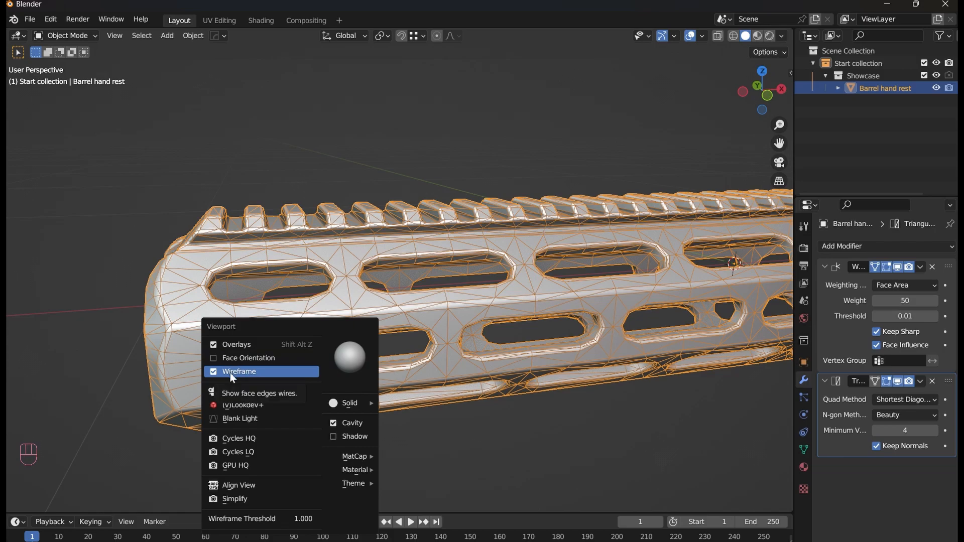
{"action": "key", "text": "v"}
{"action": "key", "text": "alt+v"}
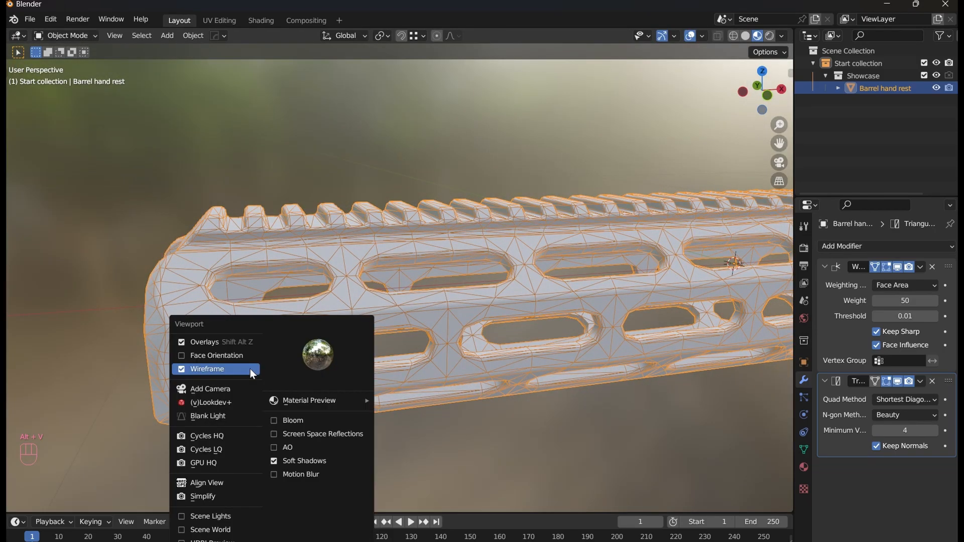
{"action": "key", "text": "ctrl+z"}
{"action": "key", "text": "ctrl+z"}
{"action": "key", "text": "ctrl+z"}
{"action": "key", "text": "ctrl+shift+z"}
{"action": "key", "text": "ctrl+shift+z"}
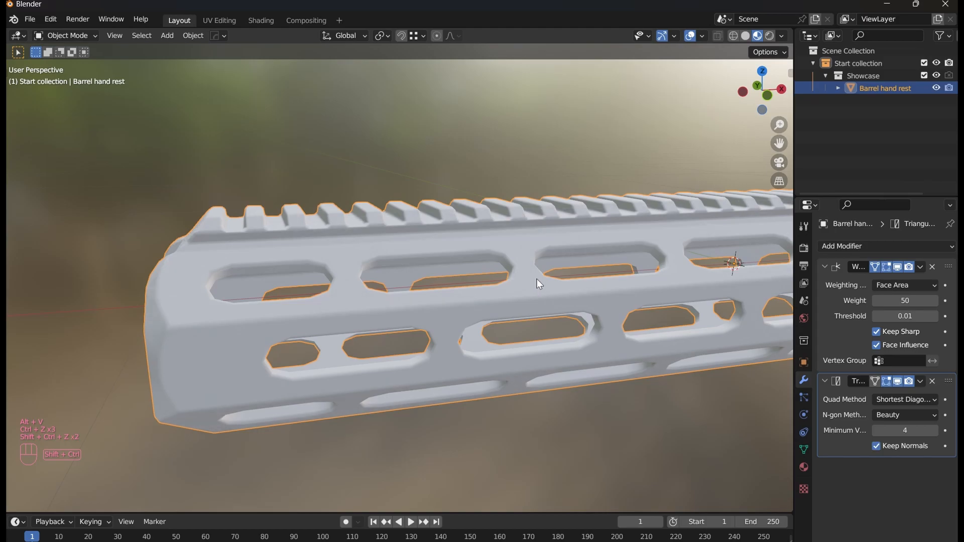
{"action": "left_click", "coordinate": [747, 37]}
{"action": "scroll", "coordinate": [478, 232], "scroll_direction": "up", "scroll_amount": 3}
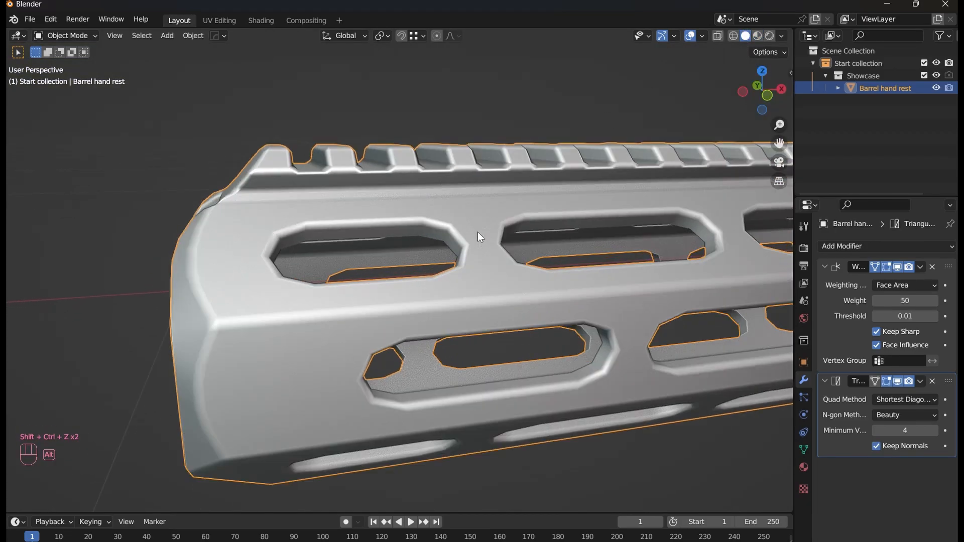
Display the hand rest in wireframe shading and examine the modifier's triangulation around the side slots
{"action": "key", "text": "alt+v"}
{"action": "key", "text": "Tab"}
{"action": "key", "text": "Tab"}
{"action": "left_click", "coordinate": [734, 36]}
{"action": "left_click", "coordinate": [442, 116]}
{"action": "key", "text": "alt+z"}
{"action": "middle_click_drag", "start_coordinate": [503, 270], "coordinate": [488, 238]}
{"action": "middle_click_drag", "start_coordinate": [638, 274], "coordinate": [442, 266], "text": "shift"}
{"action": "scroll", "coordinate": [452, 267], "scroll_direction": "up", "scroll_amount": 1}
{"action": "left_click", "coordinate": [554, 236]}
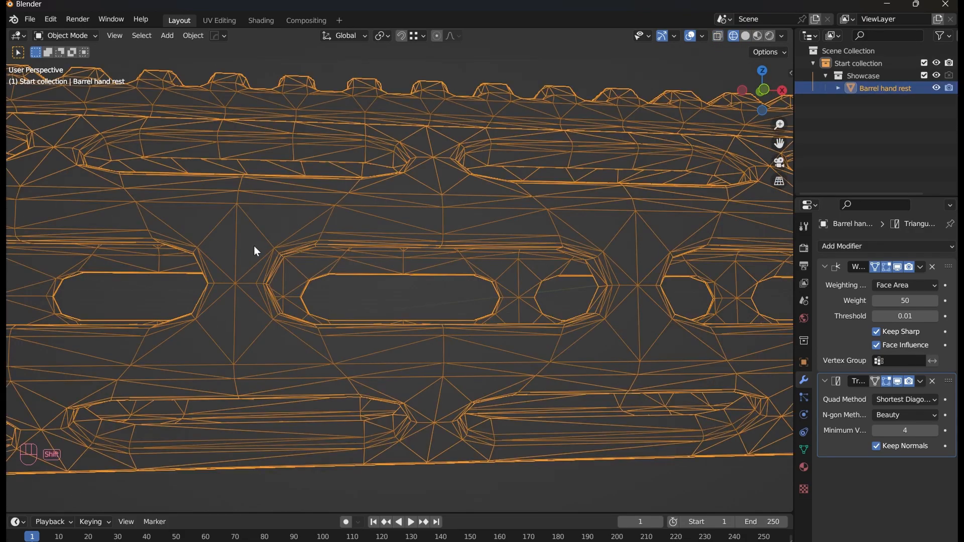
Select several faces near the hand rest's front end in Edit Mode to examine how the modifier displays them
{"action": "key", "text": "Tab"}
{"action": "scroll", "coordinate": [383, 267], "scroll_direction": "down", "scroll_amount": 2}
{"action": "key", "text": "3"}
{"action": "left_click", "coordinate": [361, 312]}
{"action": "left_click", "coordinate": [384, 327]}
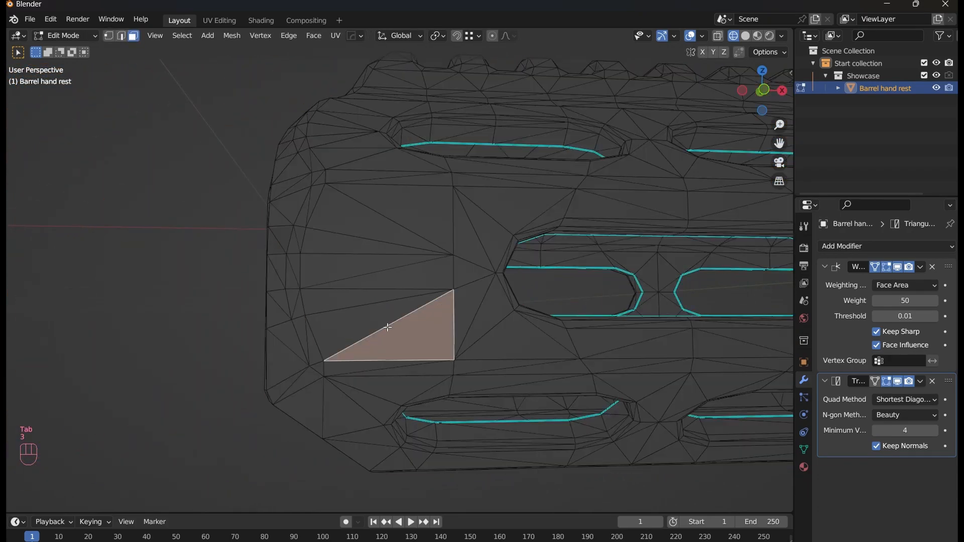
{"action": "left_click", "coordinate": [365, 303]}
{"action": "left_click", "coordinate": [363, 272]}
{"action": "middle_click_drag", "start_coordinate": [357, 256], "coordinate": [393, 287]}
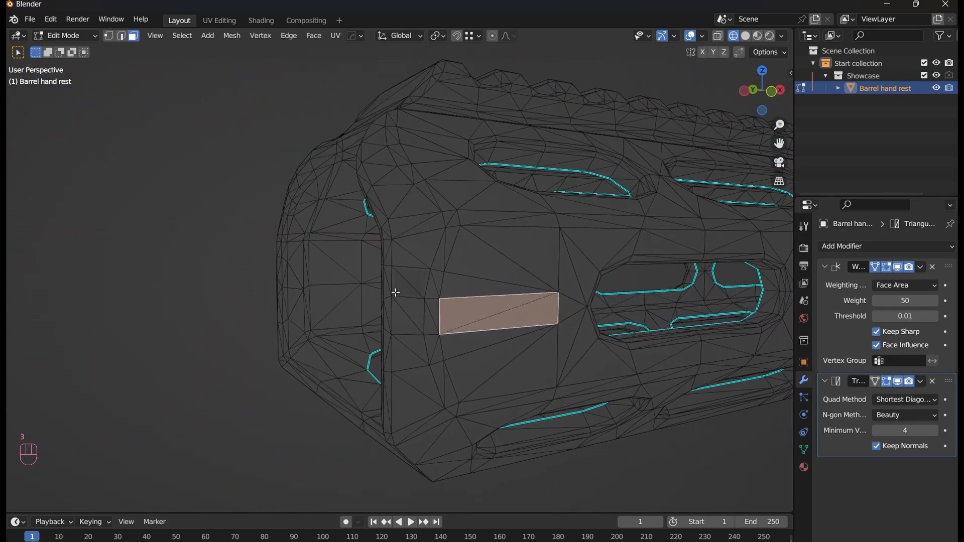
{"action": "left_click", "coordinate": [399, 298]}
{"action": "left_click", "coordinate": [475, 317]}
{"action": "left_click", "coordinate": [409, 280]}
{"action": "middle_click_drag", "start_coordinate": [417, 253], "coordinate": [416, 285]}
Turn off the Triangulate modifier's Edit Mode display so that the base topology can be edited
{"action": "key", "text": "Tab"}
{"action": "key", "text": "Tab"}
{"action": "left_click", "coordinate": [887, 381]}
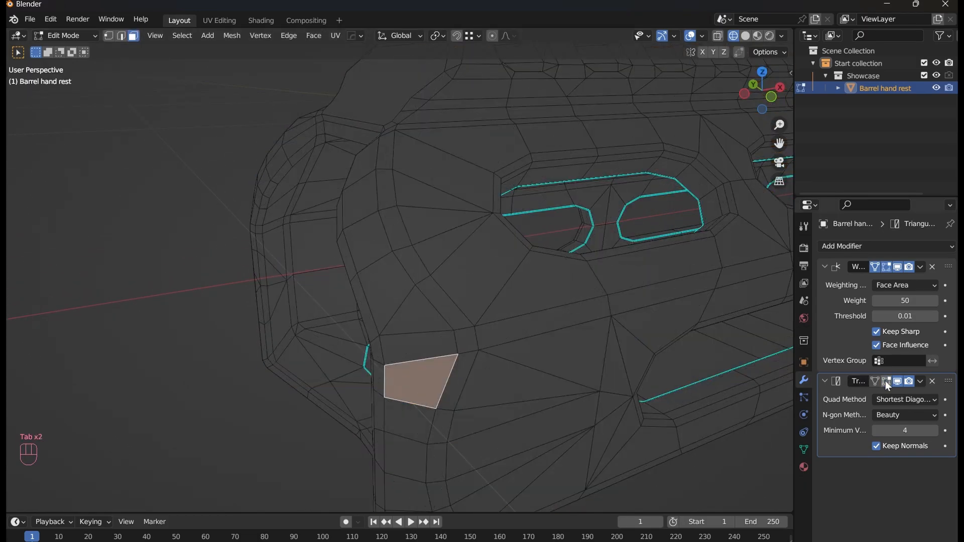
{"action": "middle_click_drag", "start_coordinate": [470, 360], "coordinate": [440, 342]}
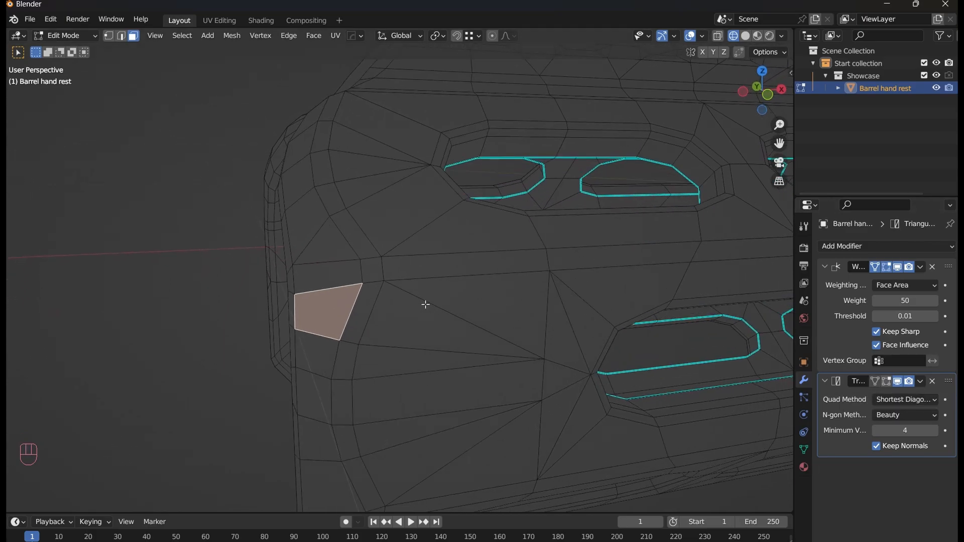
Compare the hand rest's triangulated wireframe in Object Mode with its base topology in Edit Mode
{"action": "key", "text": "Tab"}
{"action": "middle_click_drag", "start_coordinate": [426, 306], "coordinate": [406, 353]}
{"action": "scroll", "coordinate": [427, 351], "scroll_direction": "down", "scroll_amount": 6}
{"action": "middle_click_drag", "start_coordinate": [495, 337], "coordinate": [384, 307], "text": "shift"}
{"action": "scroll", "coordinate": [384, 307], "scroll_direction": "up", "scroll_amount": 3}
{"action": "key", "text": "Tab"}
{"action": "middle_click_drag", "start_coordinate": [472, 281], "coordinate": [431, 322], "text": "shift"}
{"action": "scroll", "coordinate": [432, 320], "scroll_direction": "up", "scroll_amount": 2}
{"action": "middle_click_drag", "start_coordinate": [433, 311], "coordinate": [463, 256]}
{"action": "scroll", "coordinate": [440, 240], "scroll_direction": "down", "scroll_amount": 5}
{"action": "key", "text": "Tab"}
Return to Solid shading and examine the shading along the whole hand rest
{"action": "left_click", "coordinate": [745, 36]}
{"action": "mouse_move", "coordinate": [334, 286]}
{"action": "middle_mouse_down", "text": "shift"}
{"action": "mouse_move", "coordinate": [432, 267]}
{"action": "mouse_move", "coordinate": [416, 281]}
{"action": "middle_mouse_up", "text": "shift"}
{"action": "scroll", "coordinate": [432, 267], "scroll_direction": "up", "scroll_amount": 2}
{"action": "scroll", "coordinate": [508, 281], "scroll_direction": "down", "scroll_amount": 3}
{"action": "middle_click_drag", "start_coordinate": [508, 282], "coordinate": [282, 326], "text": "shift"}
{"action": "scroll", "coordinate": [302, 309], "scroll_direction": "down", "scroll_amount": 4}
{"action": "scroll", "coordinate": [267, 309], "scroll_direction": "up", "scroll_amount": 1}
{"action": "scroll", "coordinate": [283, 327], "scroll_direction": "up", "scroll_amount": 1}
{"action": "middle_click_drag", "start_coordinate": [307, 294], "coordinate": [314, 272], "text": "shift"}
{"action": "scroll", "coordinate": [312, 267], "scroll_direction": "down", "scroll_amount": 1}
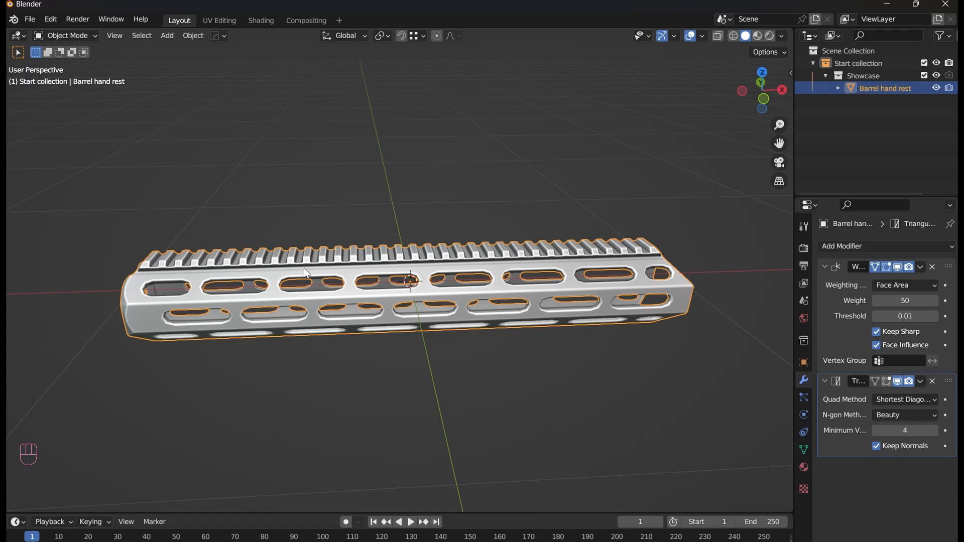
Examine the base topology and sharp slot edges inside the hand rest in Edit Mode, then return to Object Mode
{"action": "scroll", "coordinate": [303, 267], "scroll_direction": "up", "scroll_amount": 5}
{"action": "key", "text": "Tab"}
{"action": "middle_click_drag", "start_coordinate": [442, 280], "coordinate": [249, 300]}
{"action": "scroll", "coordinate": [483, 196], "scroll_direction": "down", "scroll_amount": 2}
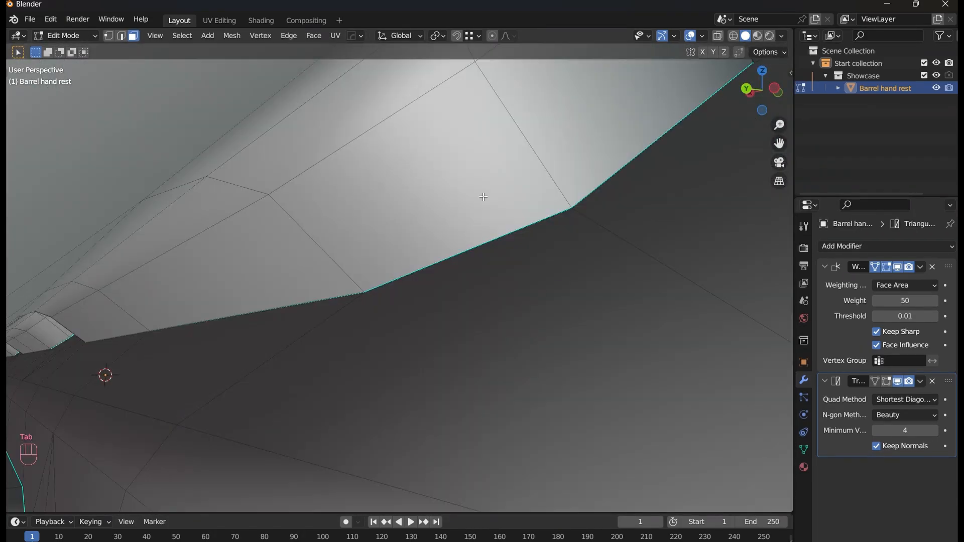
{"action": "scroll", "coordinate": [484, 197], "scroll_direction": "down", "scroll_amount": 5}
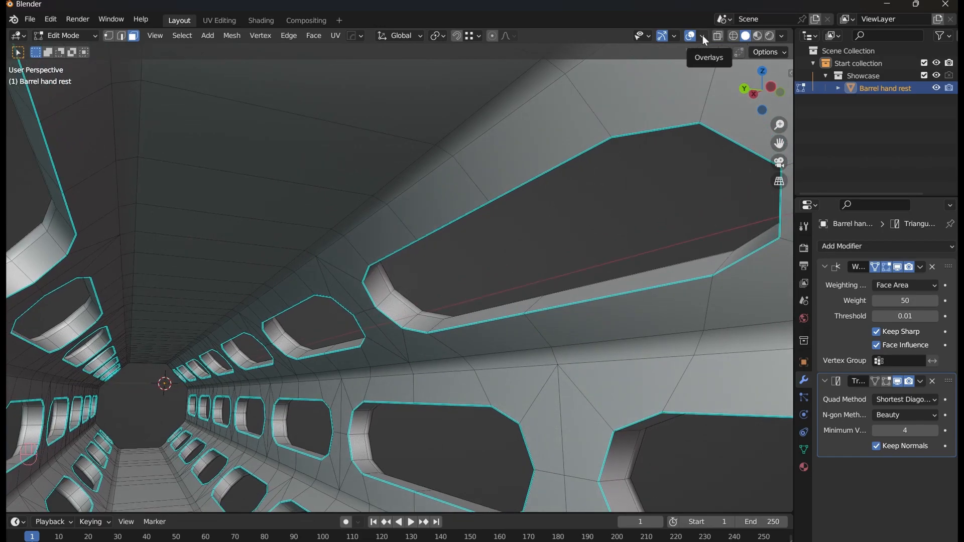
{"action": "left_click", "coordinate": [705, 37]}
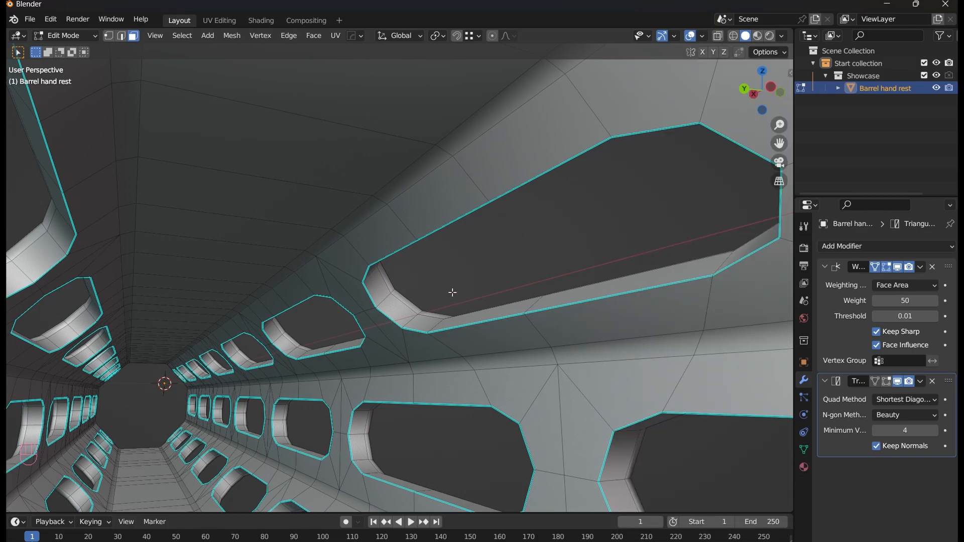
{"action": "scroll", "coordinate": [453, 290], "scroll_direction": "up", "scroll_amount": 1}
{"action": "middle_click_drag", "start_coordinate": [452, 289], "coordinate": [272, 312]}
{"action": "key", "text": "Tab"}
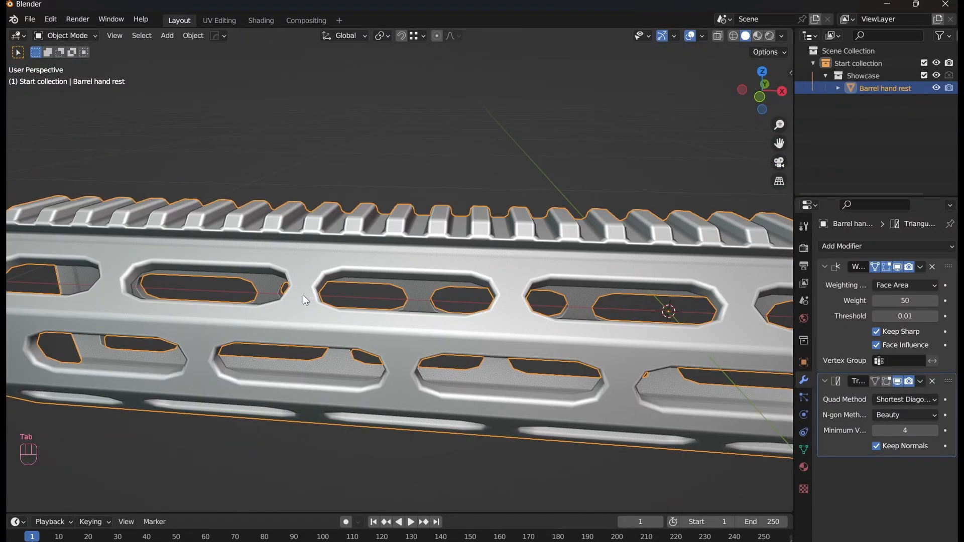
Deselect the hand rest and open the file Famas.blend
{"action": "scroll", "coordinate": [308, 299], "scroll_direction": "down", "scroll_amount": 6}
{"action": "middle_click_drag", "start_coordinate": [457, 245], "coordinate": [171, 181], "text": "shift"}
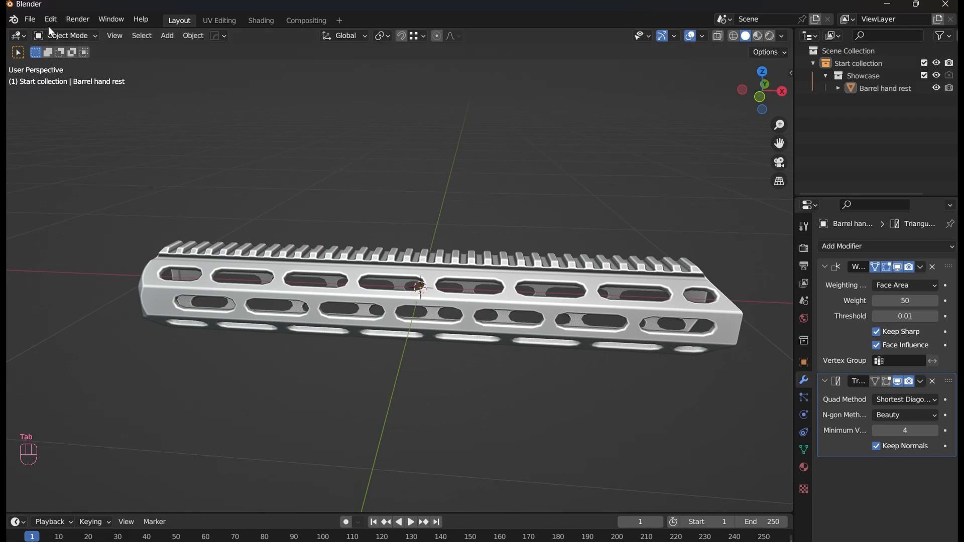
{"action": "left_click", "coordinate": [30, 20]}
{"action": "left_click", "coordinate": [36, 24]}
{"action": "left_click", "coordinate": [31, 19]}
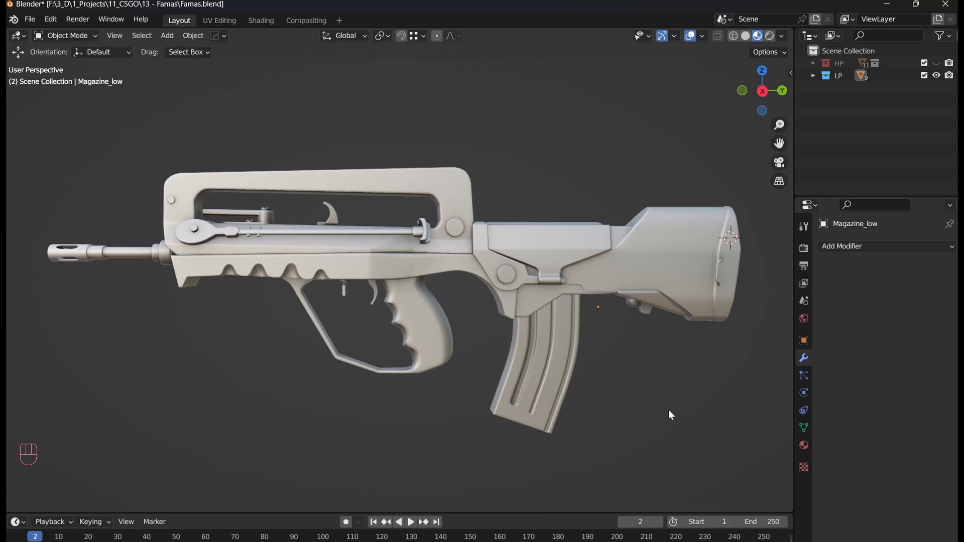
Select all the low-poly rifle parts in the UV Editing workspace and put them into Edit Mode together
{"action": "scroll", "coordinate": [442, 303], "scroll_direction": "up", "scroll_amount": 6}
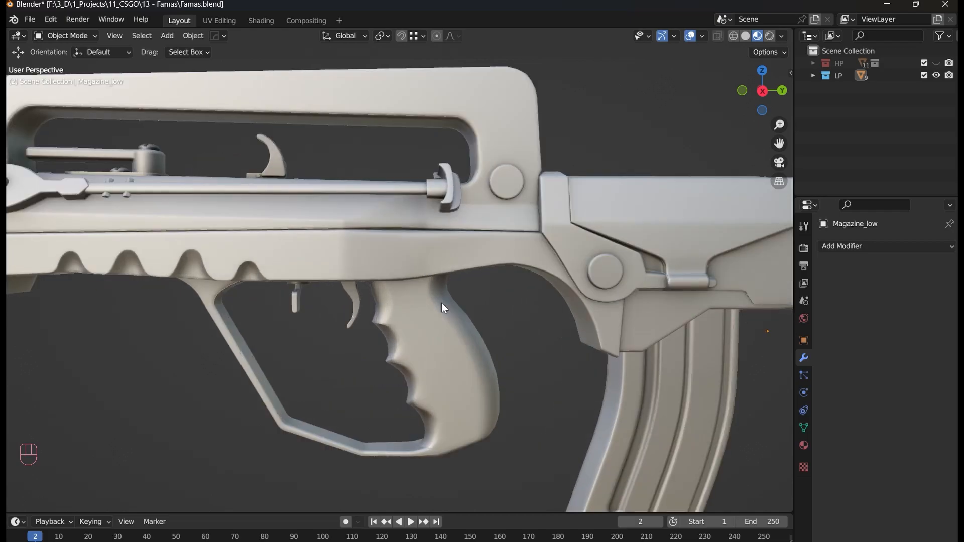
{"action": "scroll", "coordinate": [348, 270], "scroll_direction": "down", "scroll_amount": 4}
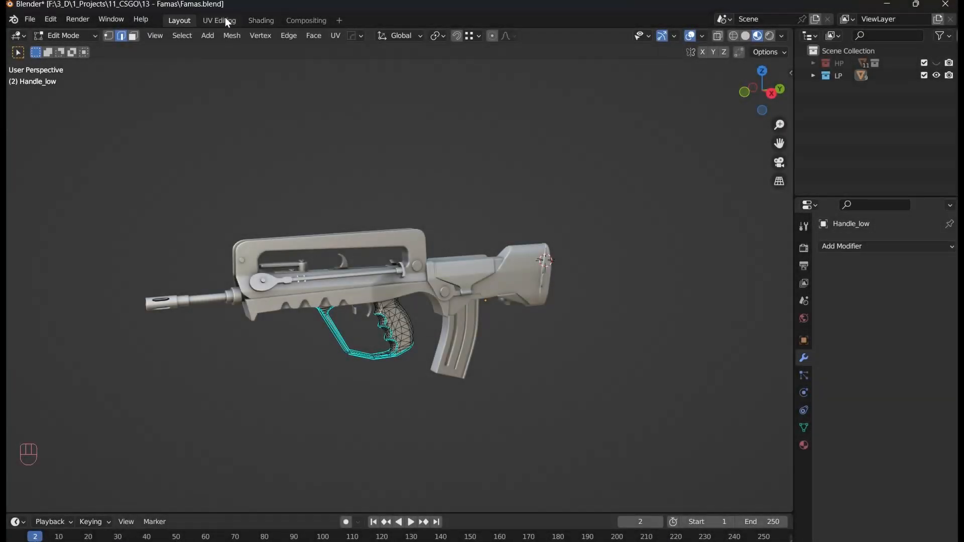
{"action": "left_click", "coordinate": [221, 19]}
{"action": "scroll", "coordinate": [573, 268], "scroll_direction": "down", "scroll_amount": 6}
{"action": "key", "text": "Tab"}
{"action": "key", "text": "a"}
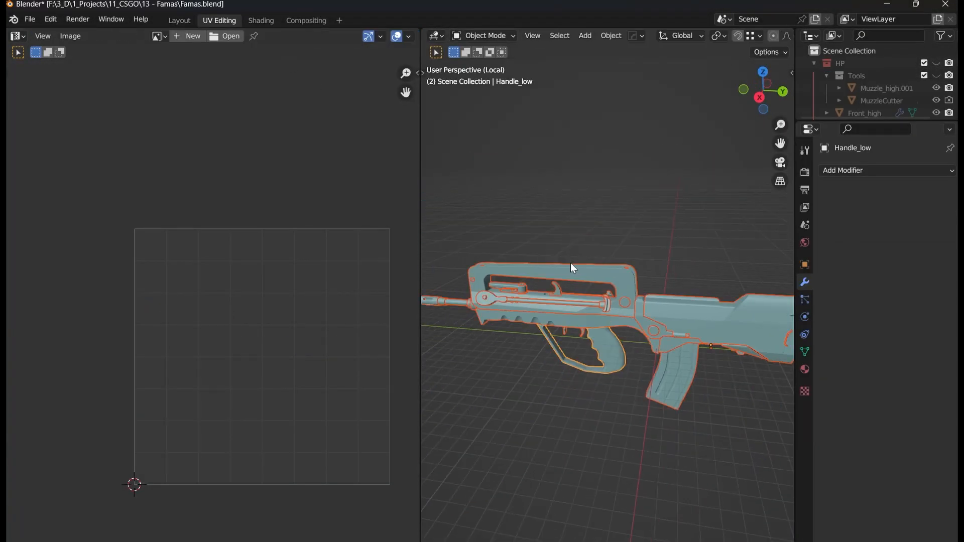
{"action": "key", "text": "Tab"}
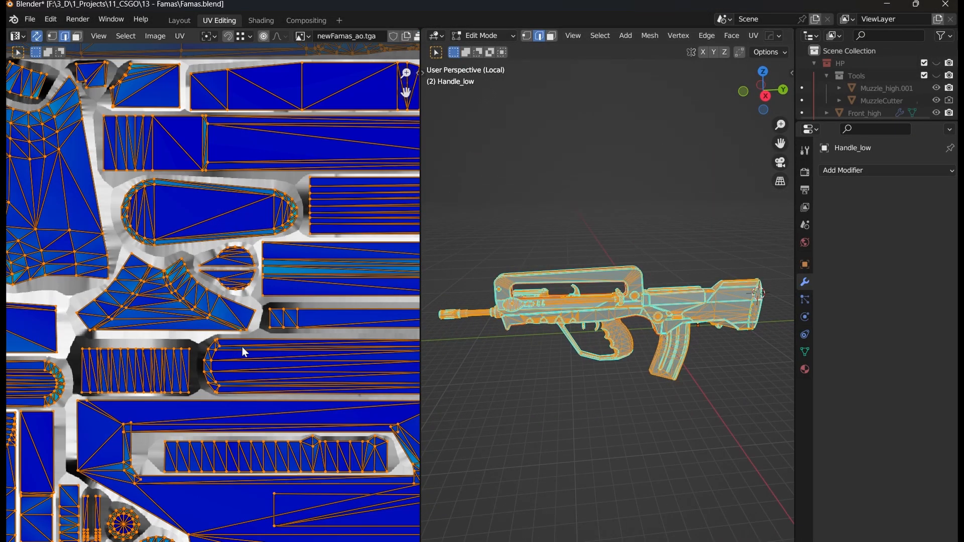
Mark seams from the UV islands on all the low-poly rifle parts
{"action": "key", "text": "F3"}
{"action": "type", "text": "seams"}
{"action": "key", "text": "Return"}
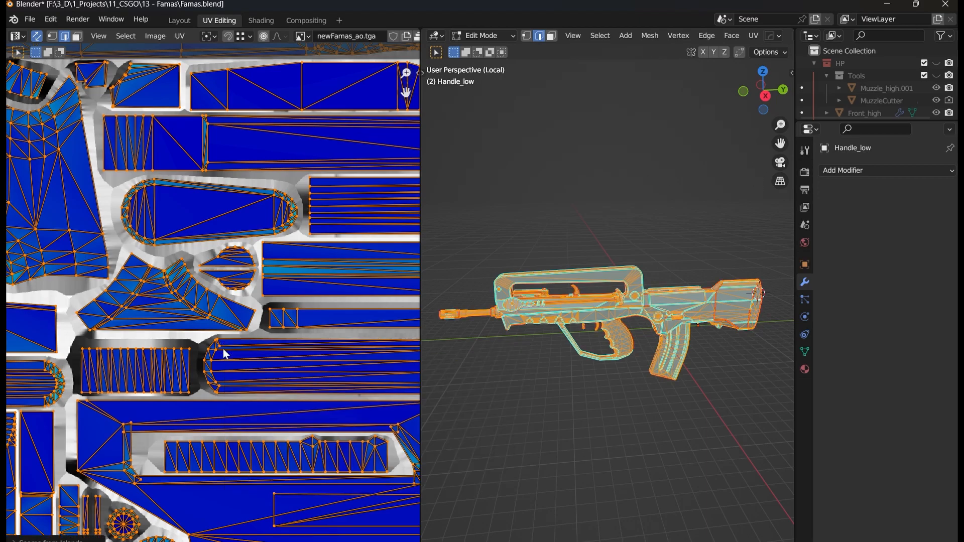
{"action": "scroll", "coordinate": [667, 310], "scroll_direction": "up", "scroll_amount": 5}
{"action": "scroll", "coordinate": [293, 270], "scroll_direction": "down", "scroll_amount": 4}
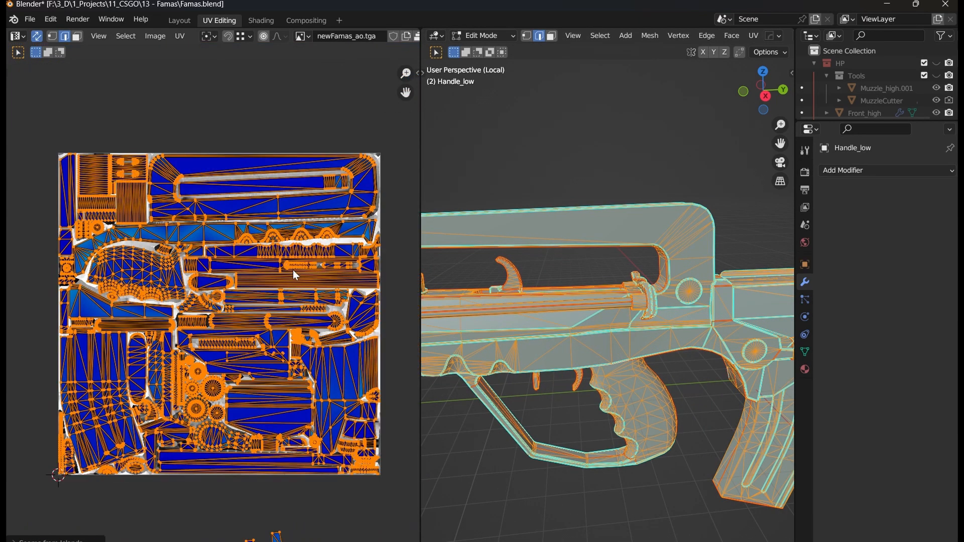
Return to the Layout workspace and examine the FrontLow_low mesh around a lower notch in Edit Mode
{"action": "left_click", "coordinate": [179, 20]}
{"action": "scroll", "coordinate": [423, 307], "scroll_direction": "up", "scroll_amount": 5}
{"action": "left_click", "coordinate": [447, 358]}
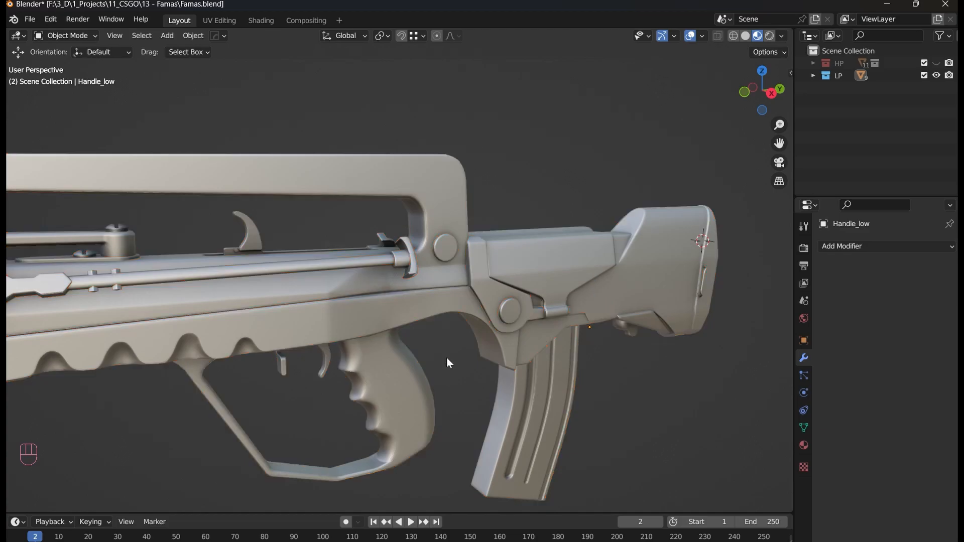
{"action": "middle_click_drag", "start_coordinate": [447, 357], "coordinate": [401, 211]}
{"action": "left_click", "coordinate": [359, 246]}
{"action": "key", "text": "Tab"}
{"action": "scroll", "coordinate": [400, 211], "scroll_direction": "up", "scroll_amount": 5}
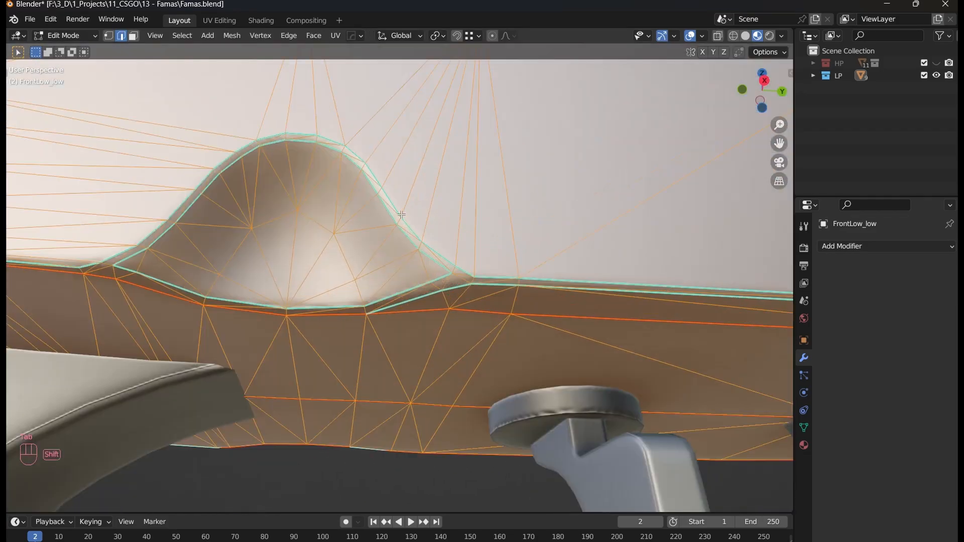
{"action": "scroll", "coordinate": [391, 239], "scroll_direction": "up", "scroll_amount": 3}
{"action": "key", "text": "Tab"}
Inspect the baked shading along the rim of the lower notch on FrontLow_low at close range
{"action": "middle_click_drag", "start_coordinate": [276, 194], "coordinate": [155, 219], "text": "shift"}
{"action": "scroll", "coordinate": [309, 212], "scroll_direction": "down", "scroll_amount": 4}
{"action": "scroll", "coordinate": [312, 211], "scroll_direction": "up", "scroll_amount": 4}
{"action": "middle_click_drag", "start_coordinate": [392, 214], "coordinate": [457, 215], "text": "shift"}
{"action": "scroll", "coordinate": [540, 293], "scroll_direction": "down", "scroll_amount": 3}
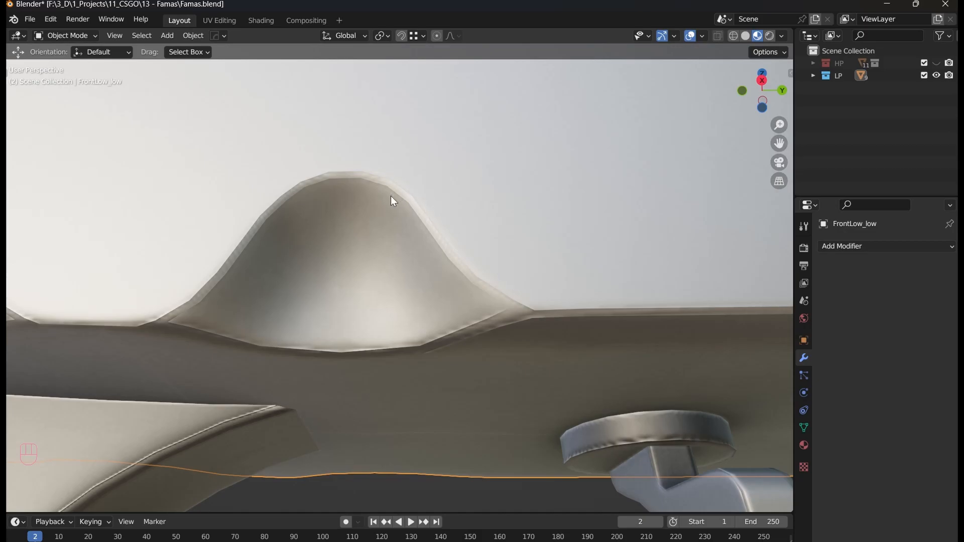
{"action": "scroll", "coordinate": [287, 226], "scroll_direction": "up", "scroll_amount": 6}
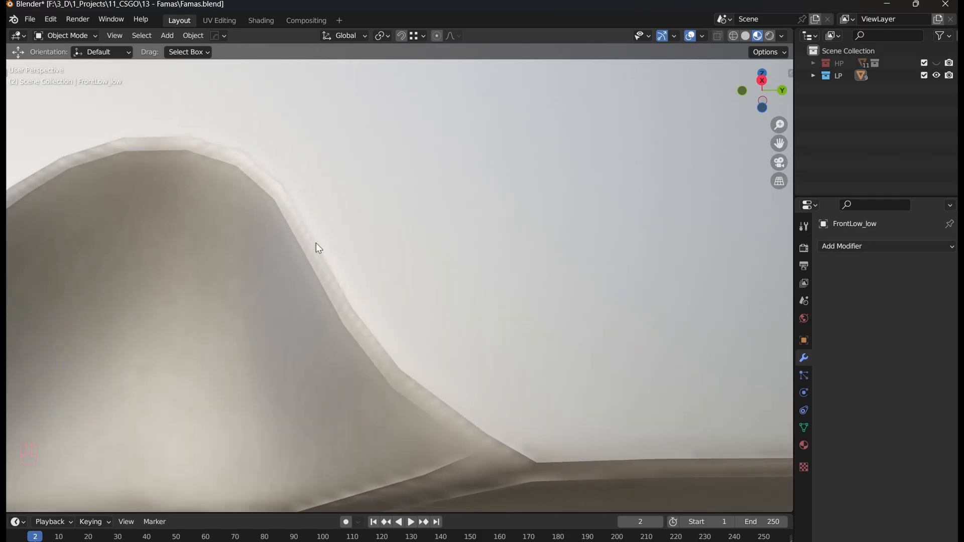
{"action": "scroll", "coordinate": [342, 306], "scroll_direction": "down", "scroll_amount": 7}
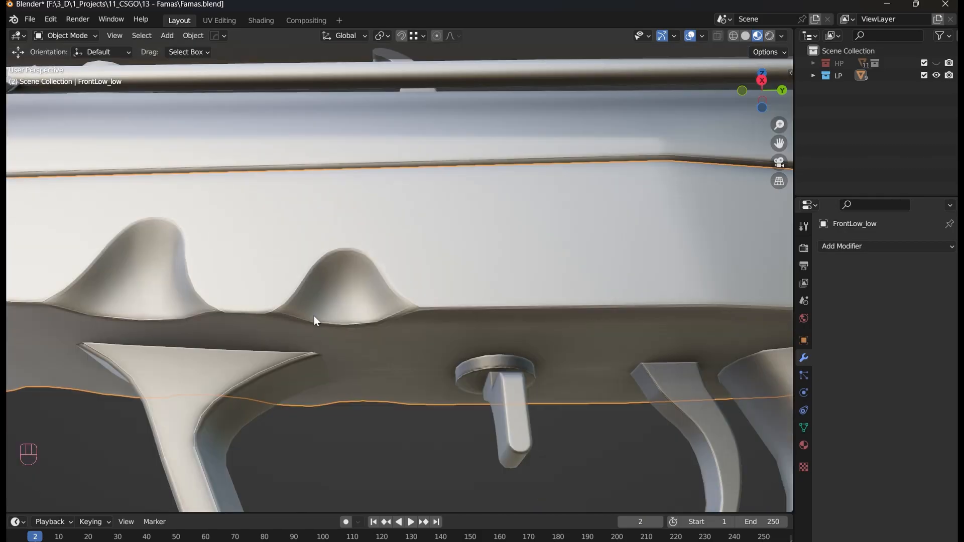
Inspect the small lever and its round base under the receiver, switching between Object and Edit Mode
{"action": "middle_click_drag", "start_coordinate": [314, 316], "coordinate": [282, 228], "text": "shift"}
{"action": "scroll", "coordinate": [478, 267], "scroll_direction": "up", "scroll_amount": 5}
{"action": "scroll", "coordinate": [317, 261], "scroll_direction": "down", "scroll_amount": 4}
{"action": "left_click", "coordinate": [460, 270]}
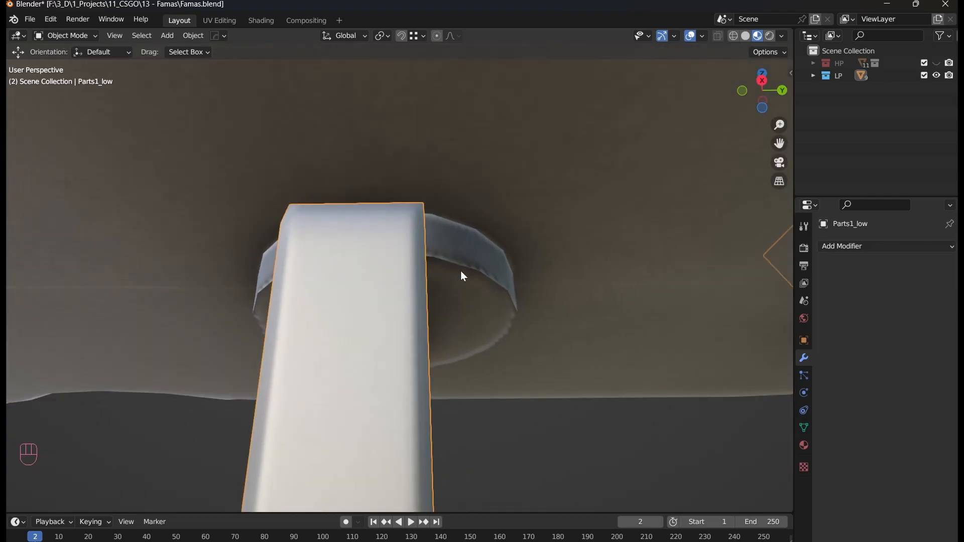
{"action": "key", "text": "Tab"}
{"action": "key", "text": "shift+f"}
{"action": "key", "text": "Tab"}
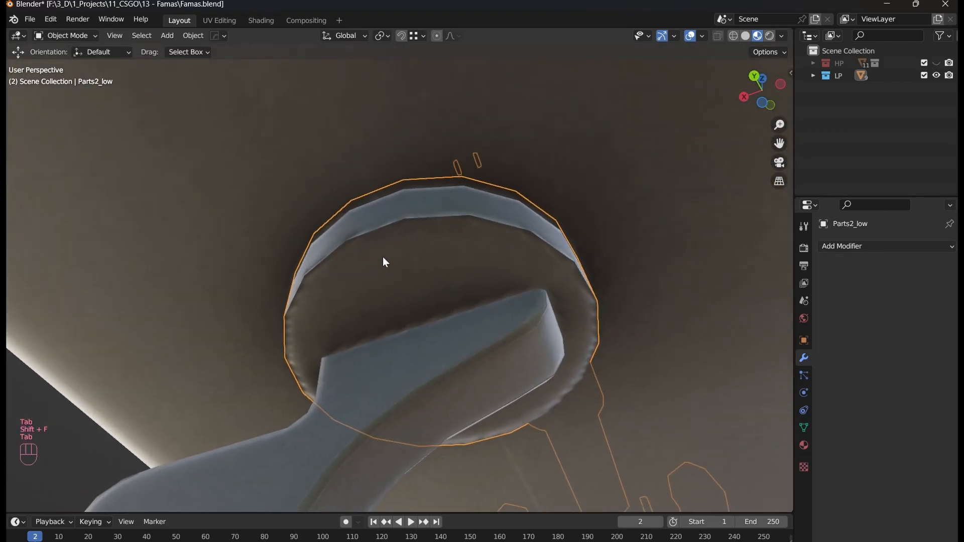
{"action": "key", "text": "Tab"}
{"action": "key", "text": "Tab"}
Inspect the mesh and baked shading of the finger grooves on the Handle_low grip
{"action": "middle_click_drag", "start_coordinate": [323, 275], "coordinate": [243, 297]}
{"action": "scroll", "coordinate": [474, 365], "scroll_direction": "down", "scroll_amount": 5}
{"action": "scroll", "coordinate": [472, 351], "scroll_direction": "down", "scroll_amount": 2}
{"action": "middle_click_drag", "start_coordinate": [472, 352], "coordinate": [365, 285]}
{"action": "scroll", "coordinate": [332, 295], "scroll_direction": "up", "scroll_amount": 6}
{"action": "left_click", "coordinate": [379, 267]}
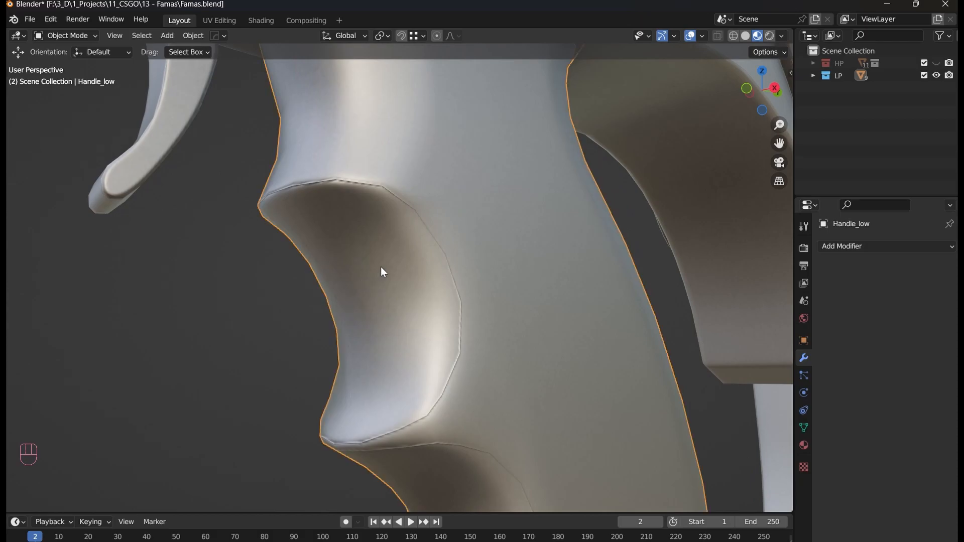
{"action": "key", "text": "Tab"}
{"action": "key", "text": "Tab"}
{"action": "scroll", "coordinate": [450, 333], "scroll_direction": "up", "scroll_amount": 2}
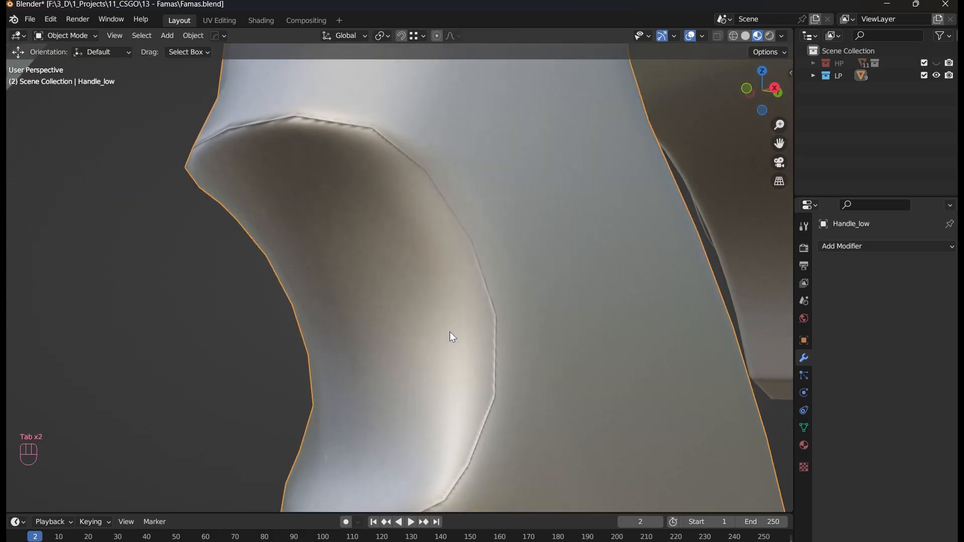
Examine the shading of the rifle stock's rounded upper edge and rear plate
{"action": "scroll", "coordinate": [449, 331], "scroll_direction": "down", "scroll_amount": 8}
{"action": "left_click", "coordinate": [345, 309]}
{"action": "middle_click_drag", "start_coordinate": [344, 309], "coordinate": [248, 352]}
{"action": "scroll", "coordinate": [248, 351], "scroll_direction": "up", "scroll_amount": 4}
{"action": "middle_click_drag", "start_coordinate": [396, 294], "coordinate": [303, 346], "text": "shift"}
{"action": "middle_click_drag", "start_coordinate": [303, 347], "coordinate": [413, 351]}
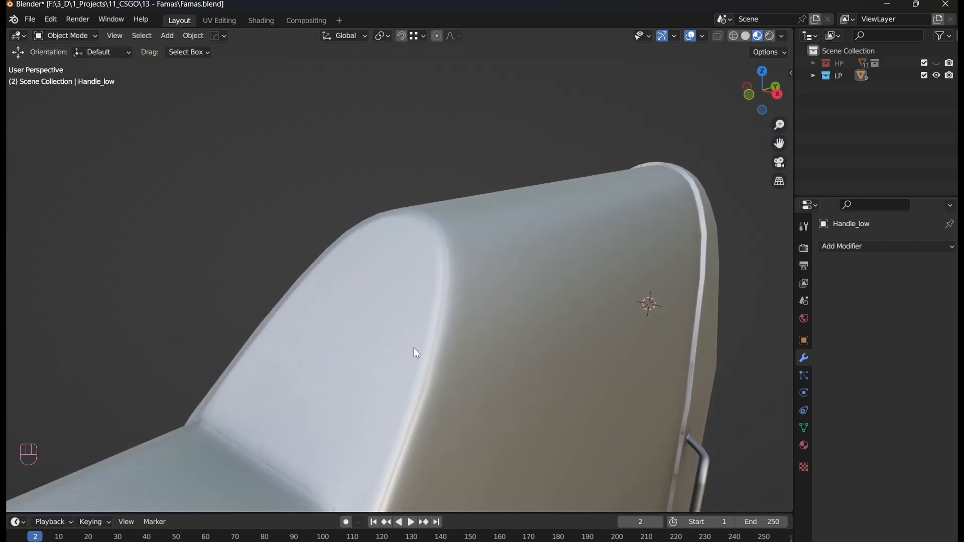
Inspect the triangulation and shading of Stock_low's rounded slope, switching between Object and Edit Mode
{"action": "left_click", "coordinate": [357, 378]}
{"action": "middle_click_drag", "start_coordinate": [357, 379], "coordinate": [330, 328]}
{"action": "key", "text": "Tab"}
{"action": "key", "text": "Tab"}
{"action": "scroll", "coordinate": [323, 309], "scroll_direction": "up", "scroll_amount": 2}
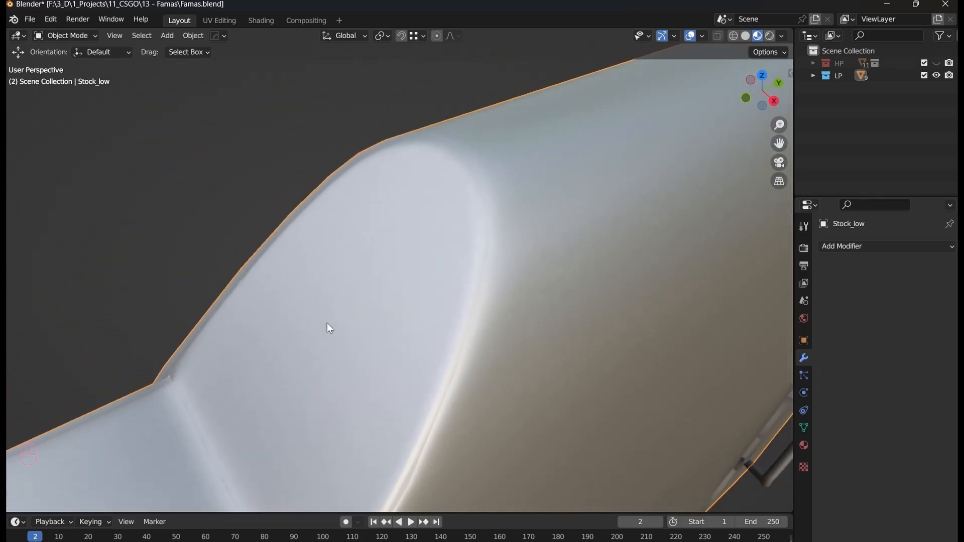
{"action": "key", "text": "Tab"}
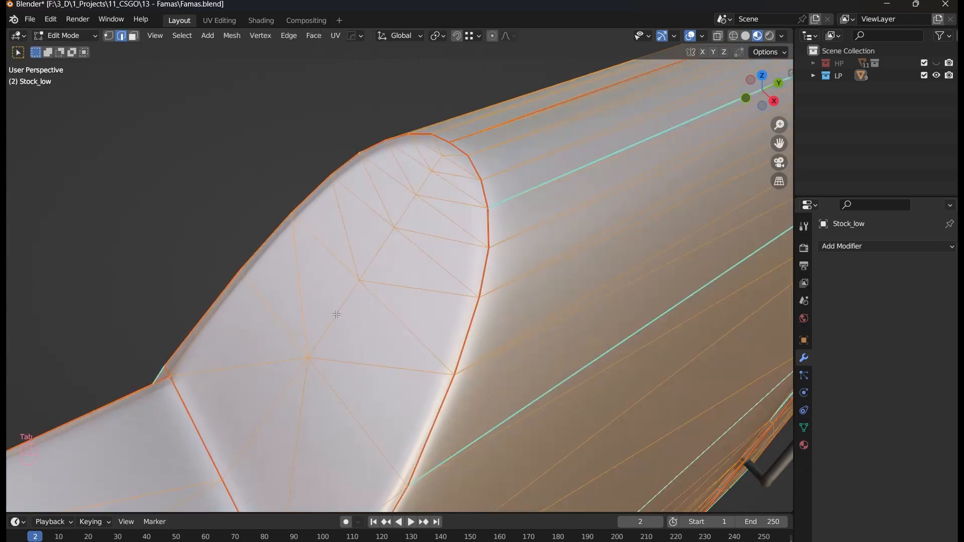
{"action": "key", "text": "Tab"}
{"action": "middle_click_drag", "start_coordinate": [542, 184], "coordinate": [336, 267]}
{"action": "key", "text": "Tab"}
{"action": "scroll", "coordinate": [416, 326], "scroll_direction": "down", "scroll_amount": 3}
{"action": "key", "text": "Tab"}
{"action": "key", "text": "Tab"}
{"action": "key", "text": "Tab"}
Select the narrow strip of faces along the rim of the lower notch on FrontLow_low for inspection
{"action": "left_click", "coordinate": [330, 282]}
{"action": "key", "text": "Tab"}
{"action": "scroll", "coordinate": [357, 332], "scroll_direction": "up", "scroll_amount": 8}
{"action": "middle_click_drag", "start_coordinate": [357, 331], "coordinate": [364, 314]}
{"action": "scroll", "coordinate": [365, 315], "scroll_direction": "up", "scroll_amount": 2}
{"action": "scroll", "coordinate": [365, 315], "scroll_direction": "down", "scroll_amount": 6}
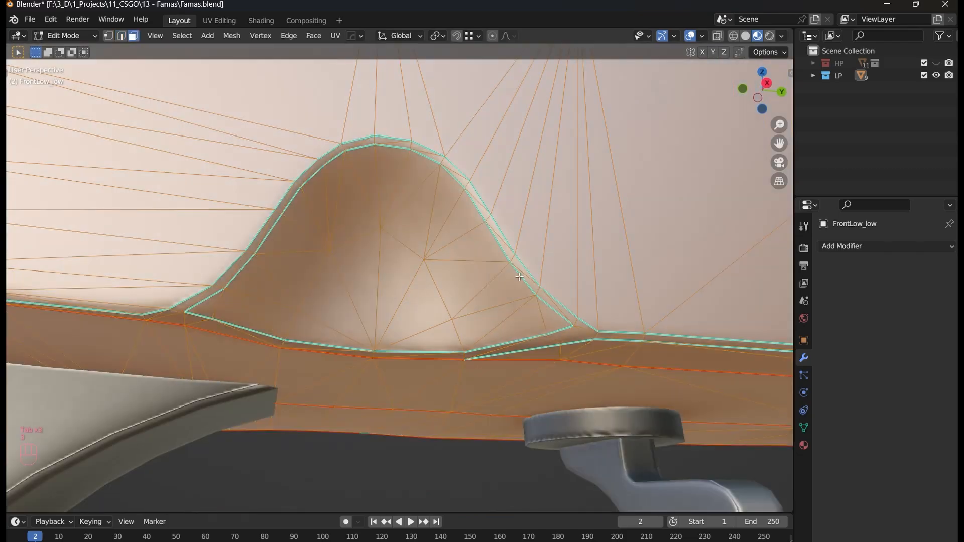
{"action": "key", "text": "3"}
{"action": "left_click", "coordinate": [455, 173], "text": "ctrl"}
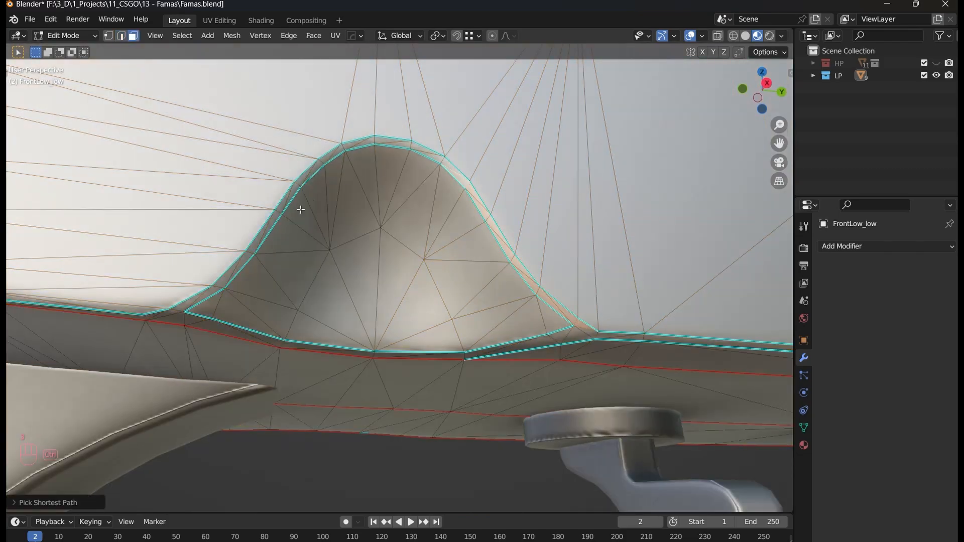
{"action": "left_click", "coordinate": [222, 282], "text": "ctrl"}
{"action": "left_click", "coordinate": [173, 310], "text": "ctrl"}
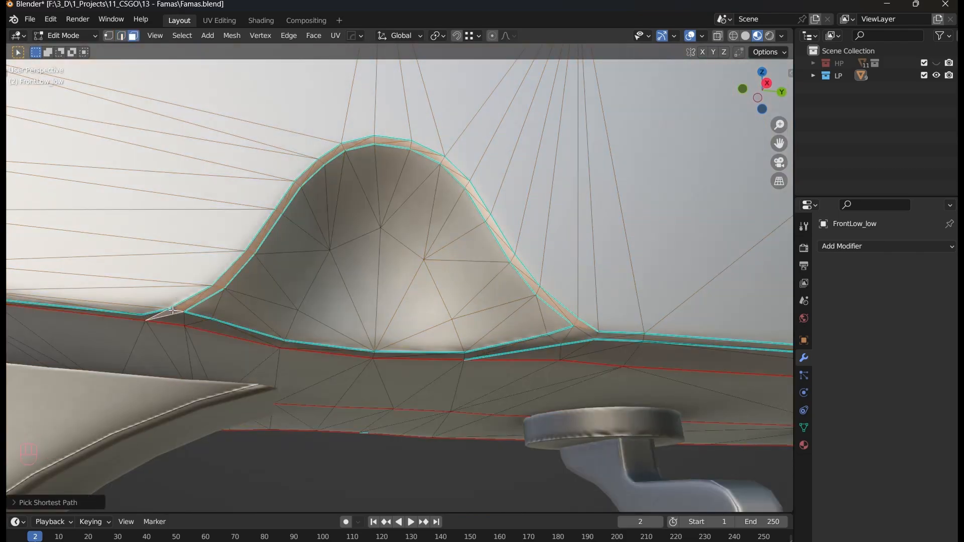
{"action": "key", "text": "shift+f"}
Return to Object Mode and examine the baked shading of the whole rifle from the side
{"action": "middle_click_drag", "start_coordinate": [371, 297], "coordinate": [369, 337]}
{"action": "key", "text": "Tab"}
{"action": "scroll", "coordinate": [307, 315], "scroll_direction": "down", "scroll_amount": 8}
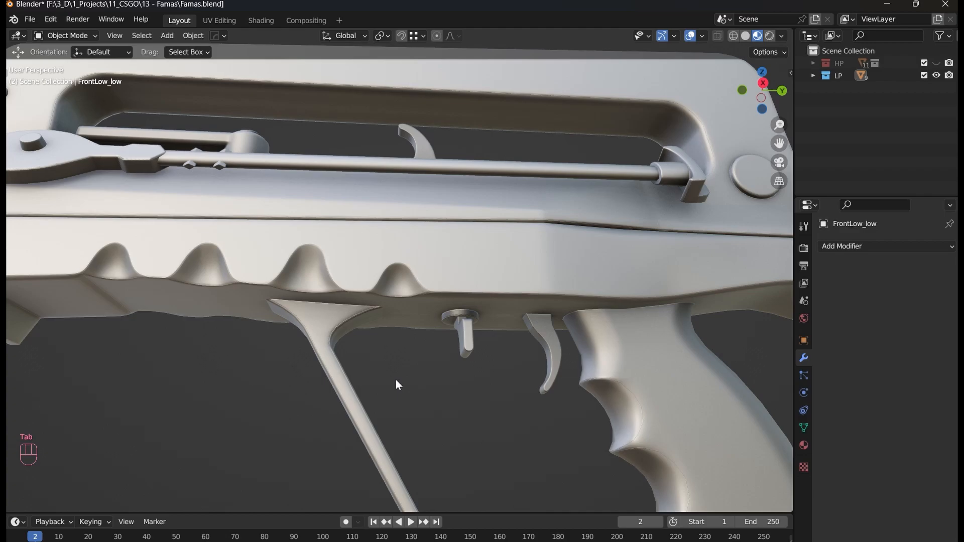
{"action": "scroll", "coordinate": [397, 384], "scroll_direction": "down", "scroll_amount": 8}
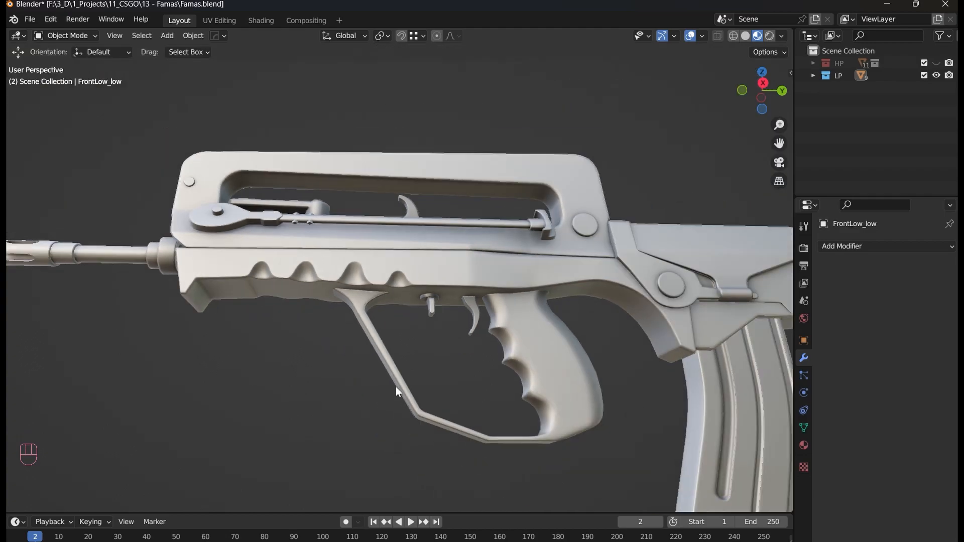
{"action": "middle_click_drag", "start_coordinate": [360, 400], "coordinate": [346, 431]}
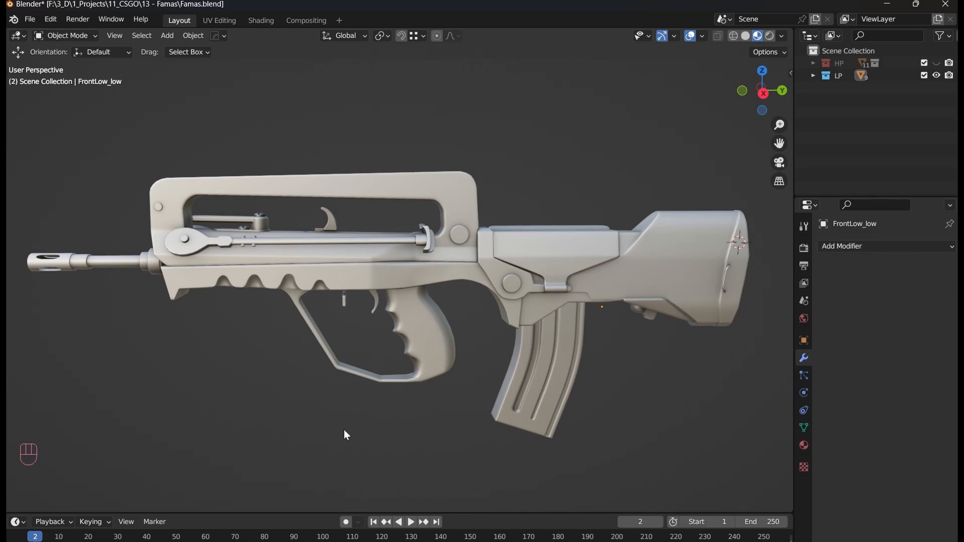
{"action": "scroll", "coordinate": [515, 349], "scroll_direction": "up", "scroll_amount": 1}
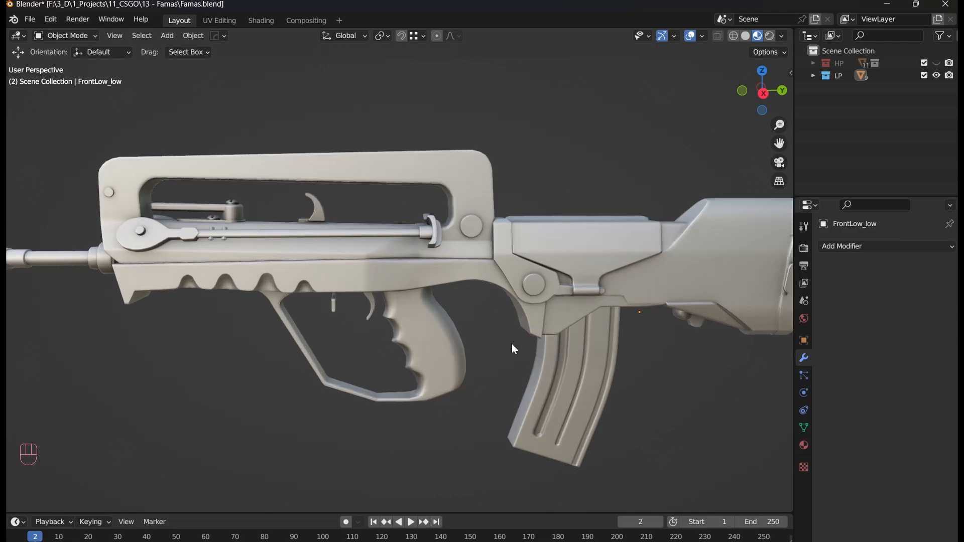
Open the scene containing the barrel hand rest and look closely at its slotted side
{"action": "left_click", "coordinate": [31, 19]}
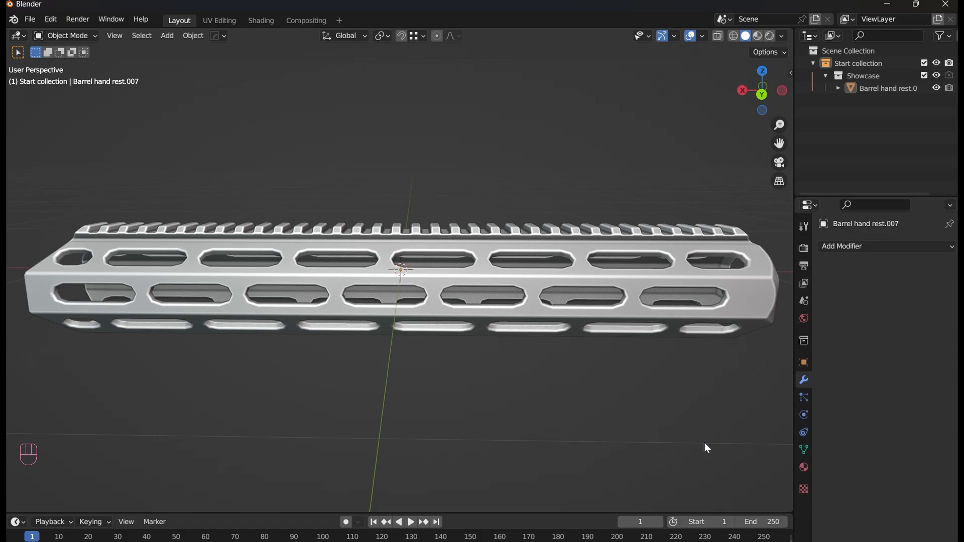
{"action": "scroll", "coordinate": [377, 303], "scroll_direction": "up", "scroll_amount": 2}
{"action": "middle_click_drag", "start_coordinate": [407, 346], "coordinate": [533, 435], "text": "shift"}
{"action": "scroll", "coordinate": [522, 433], "scroll_direction": "up", "scroll_amount": 2}
{"action": "middle_click_drag", "start_coordinate": [301, 407], "coordinate": [427, 351], "text": "shift"}
{"action": "middle_click_drag", "start_coordinate": [306, 362], "coordinate": [383, 308], "text": "shift"}
{"action": "scroll", "coordinate": [450, 317], "scroll_direction": "up", "scroll_amount": 2}
Extrude the faces between two side slots of the barrel hand rest outward into a block
{"action": "left_click", "coordinate": [454, 320]}
{"action": "key", "text": "Tab"}
{"action": "scroll", "coordinate": [442, 327], "scroll_direction": "up", "scroll_amount": 3}
{"action": "key", "text": "3"}
{"action": "key", "text": "e"}
{"action": "key", "text": "Tab"}
Mark two edges at the base of the extruded block as sharp
{"action": "middle_click_drag", "start_coordinate": [319, 280], "coordinate": [445, 359]}
{"action": "key", "text": "Tab"}
{"action": "key", "text": "2"}
{"action": "left_click", "coordinate": [367, 295]}
{"action": "left_click", "coordinate": [433, 297], "text": "shift"}
{"action": "key", "text": "q"}
{"action": "left_click", "coordinate": [522, 322]}
{"action": "key", "text": "Tab"}
Mark the remaining edges around the extruded block's base as sharp and check the shading from other sides
{"action": "key", "text": "Tab"}
{"action": "middle_click_drag", "start_coordinate": [446, 319], "coordinate": [358, 297]}
{"action": "left_click", "coordinate": [352, 325], "text": "shift"}
{"action": "left_click", "coordinate": [279, 303], "text": "shift"}
{"action": "left_click", "coordinate": [252, 363], "text": "shift"}
{"action": "middle_click_drag", "start_coordinate": [282, 362], "coordinate": [539, 290]}
{"action": "key", "text": "q"}
{"action": "left_click", "coordinate": [538, 291]}
{"action": "key", "text": "Tab"}
{"action": "middle_click_drag", "start_coordinate": [387, 338], "coordinate": [463, 374]}
{"action": "key", "text": "Tab"}
{"action": "key", "text": "q"}
{"action": "key", "text": "Tab"}
{"action": "middle_click_drag", "start_coordinate": [428, 311], "coordinate": [402, 309]}
Bevel the outline edges of the extruded block's outer faces narrowly and check the shading in Object Mode
{"action": "key", "text": "Tab"}
{"action": "key", "text": "3"}
{"action": "left_click_drag", "start_coordinate": [382, 188], "coordinate": [418, 222]}
{"action": "scroll", "coordinate": [588, 331], "scroll_direction": "up", "scroll_amount": 3}
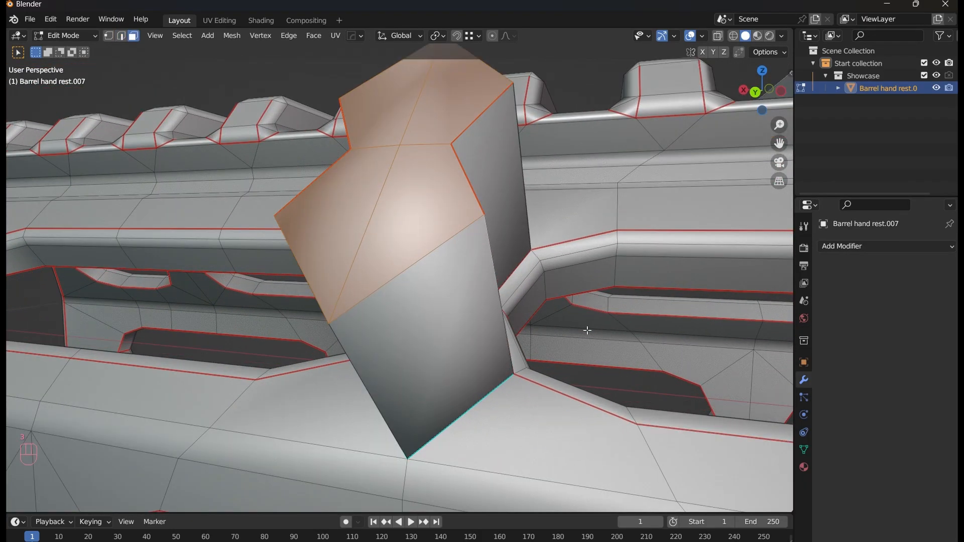
{"action": "key", "text": "2"}
{"action": "key", "text": "ctrl+b"}
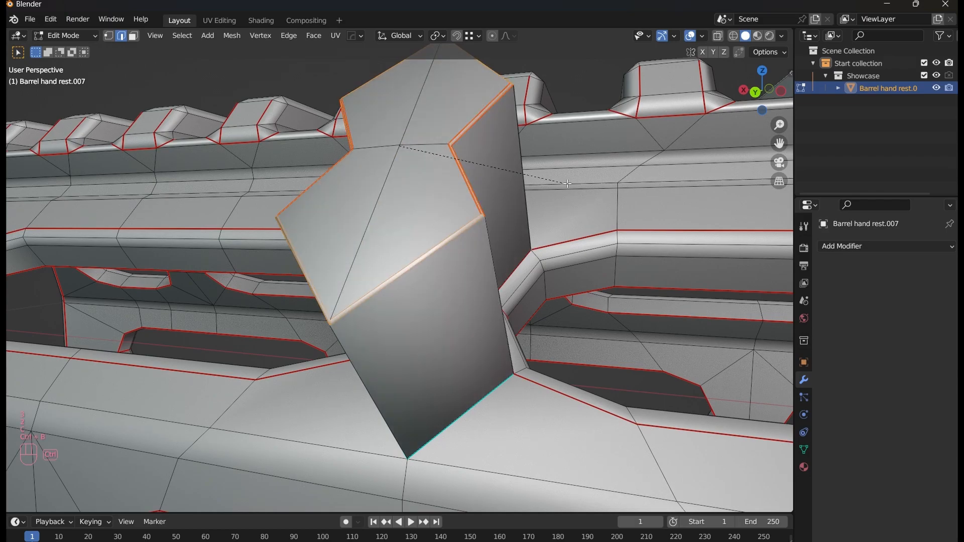
{"action": "left_click", "coordinate": [590, 186]}
{"action": "key", "text": "Tab"}
{"action": "middle_click_drag", "start_coordinate": [590, 187], "coordinate": [356, 225]}
{"action": "scroll", "coordinate": [483, 228], "scroll_direction": "down", "scroll_amount": 7}
{"action": "scroll", "coordinate": [356, 225], "scroll_direction": "up", "scroll_amount": 5}
{"action": "middle_click_drag", "start_coordinate": [471, 259], "coordinate": [542, 279]}
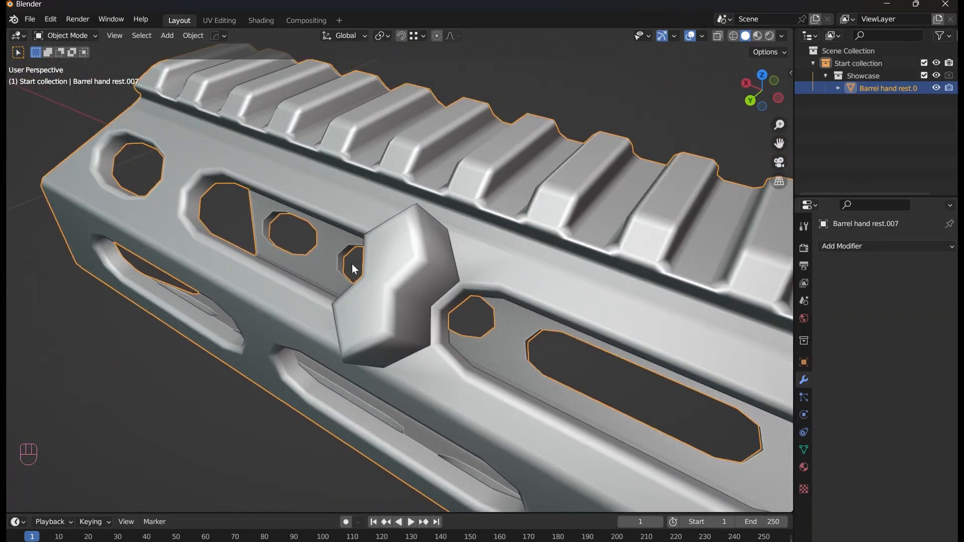
Undo the bevel, the sharp edge marks and the extrusion on the barrel hand rest
{"action": "key", "text": "ctrl+z"}
{"action": "key", "text": "ctrl+z"}
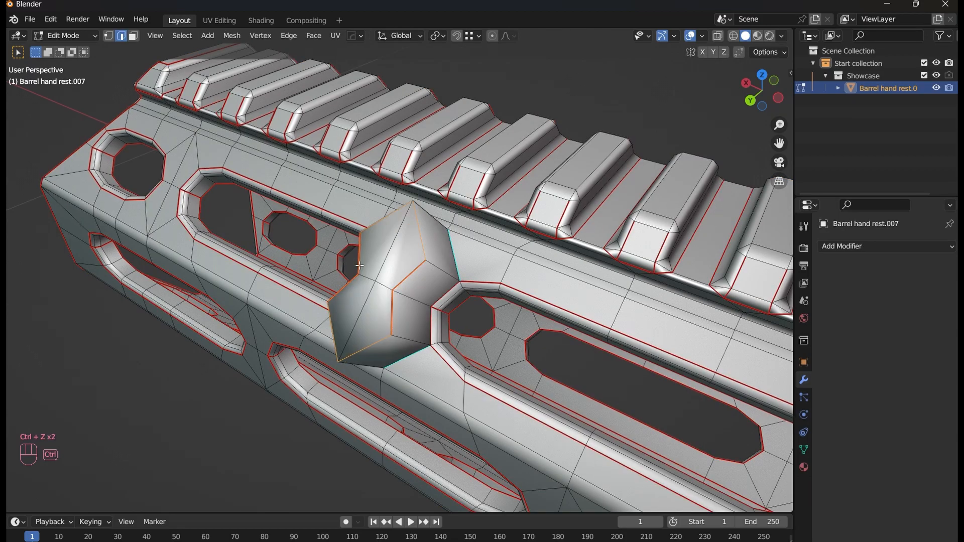
{"action": "key", "text": "ctrl+z"}
{"action": "key", "text": "ctrl+z"}
{"action": "key", "text": "ctrl+z"}
{"action": "key", "text": "ctrl+z"}
{"action": "key", "text": "ctrl+z"}
{"action": "key", "text": "ctrl+z"}
{"action": "key", "text": "ctrl+z"}
{"action": "key", "text": "ctrl+z"}
{"action": "key", "text": "ctrl+z"}
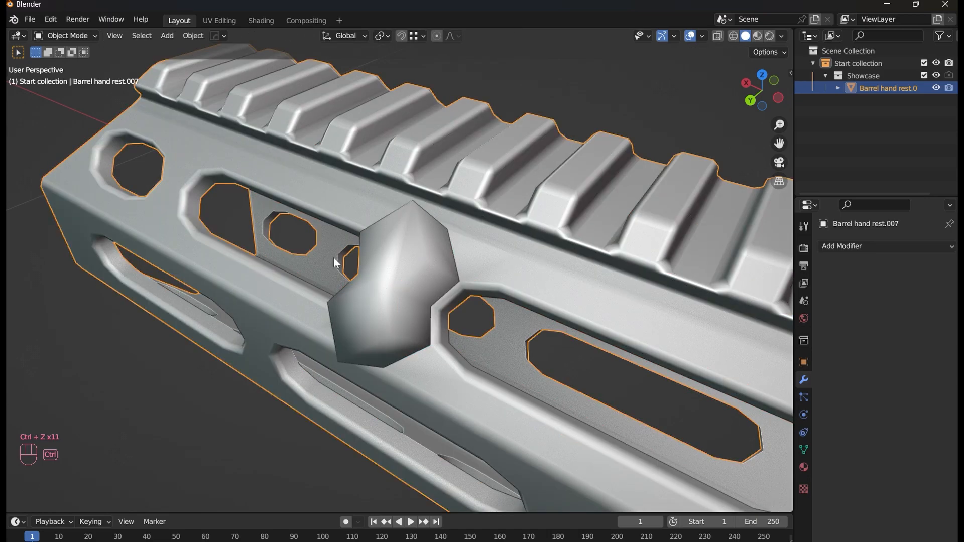
{"action": "key", "text": "ctrl+z"}
{"action": "key", "text": "ctrl+z"}
{"action": "key", "text": "ctrl+z"}
{"action": "key", "text": "ctrl+z"}
{"action": "key", "text": "ctrl+z"}
{"action": "key", "text": "ctrl+z"}
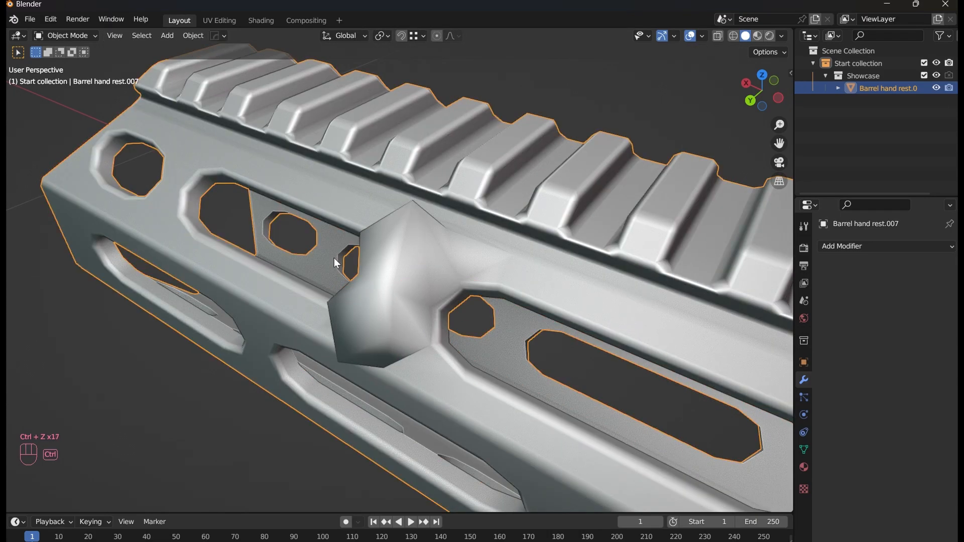
{"action": "key", "text": "ctrl+z"}
{"action": "key", "text": "ctrl+z"}
{"action": "key", "text": "ctrl+z"}
{"action": "key", "text": "ctrl+z"}
{"action": "key", "text": "ctrl+z"}
{"action": "key", "text": "ctrl+z"}
{"action": "key", "text": "ctrl+z"}
Inspect the bevel faces and seams at the end of the barrel hand rest's top rail in Edit Mode
{"action": "key", "text": "Tab"}
{"action": "scroll", "coordinate": [300, 247], "scroll_direction": "up", "scroll_amount": 4}
{"action": "middle_click_drag", "start_coordinate": [302, 250], "coordinate": [502, 291]}
{"action": "key", "text": "Tab"}
{"action": "key", "text": "3"}
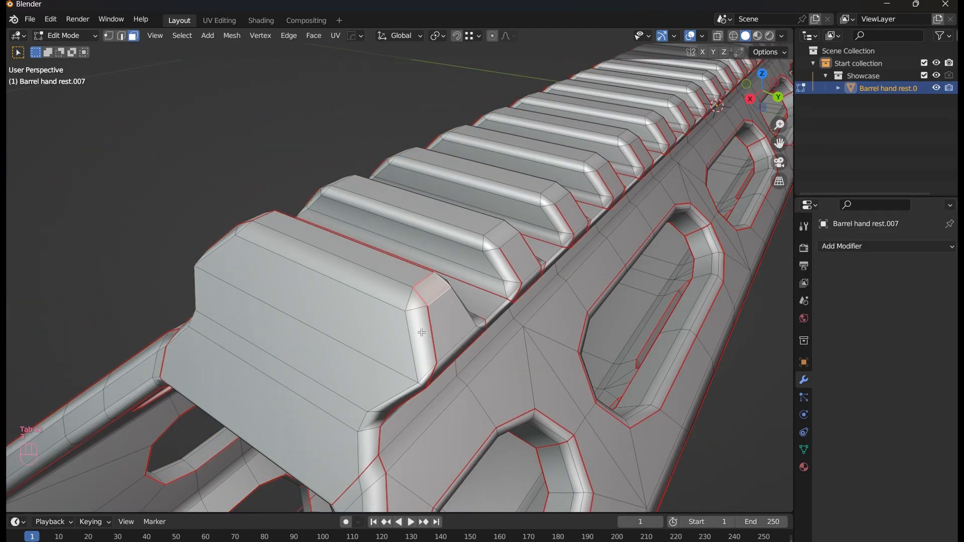
{"action": "left_click", "coordinate": [426, 300]}
{"action": "left_click", "coordinate": [430, 295]}
{"action": "scroll", "coordinate": [430, 291], "scroll_direction": "down", "scroll_amount": 6}
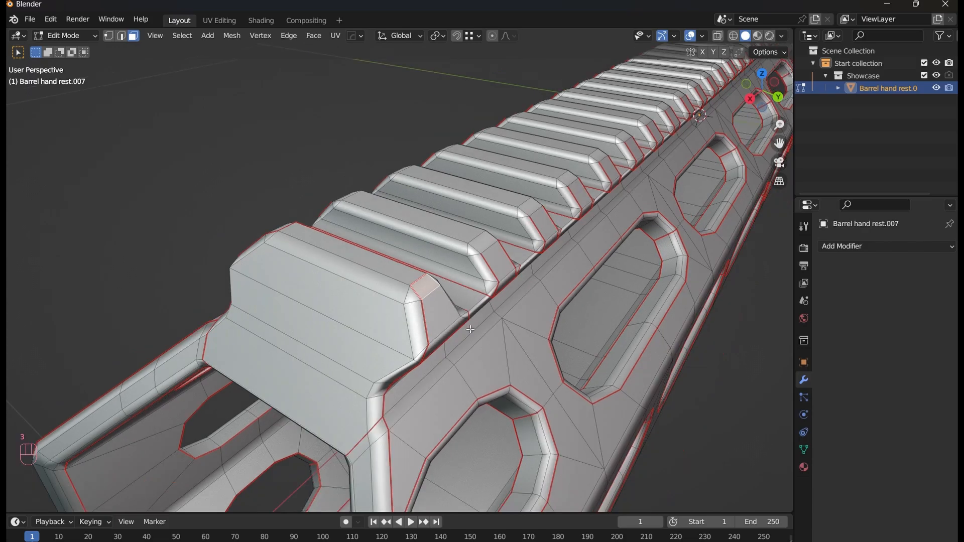
{"action": "middle_click_drag", "start_coordinate": [631, 406], "coordinate": [541, 361]}
{"action": "scroll", "coordinate": [542, 362], "scroll_direction": "up", "scroll_amount": 5}
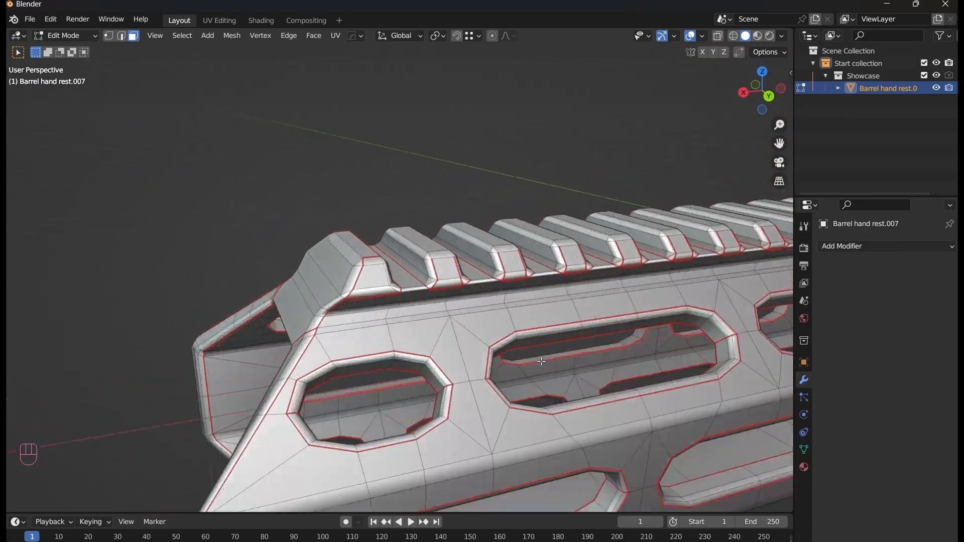
Clear the custom split normals data from the barrel hand rest's mesh
{"action": "left_click", "coordinate": [806, 448]}
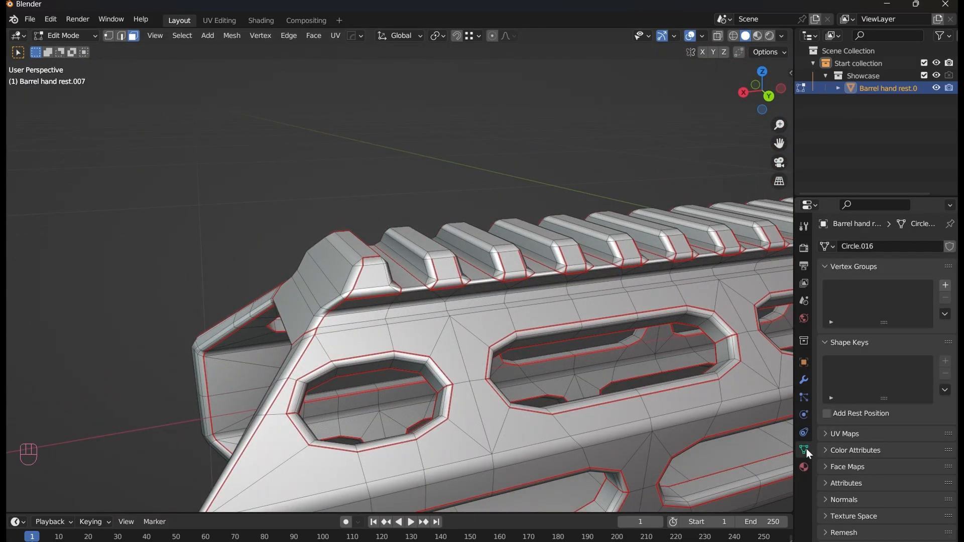
{"action": "scroll", "coordinate": [836, 501], "scroll_direction": "down", "scroll_amount": 1}
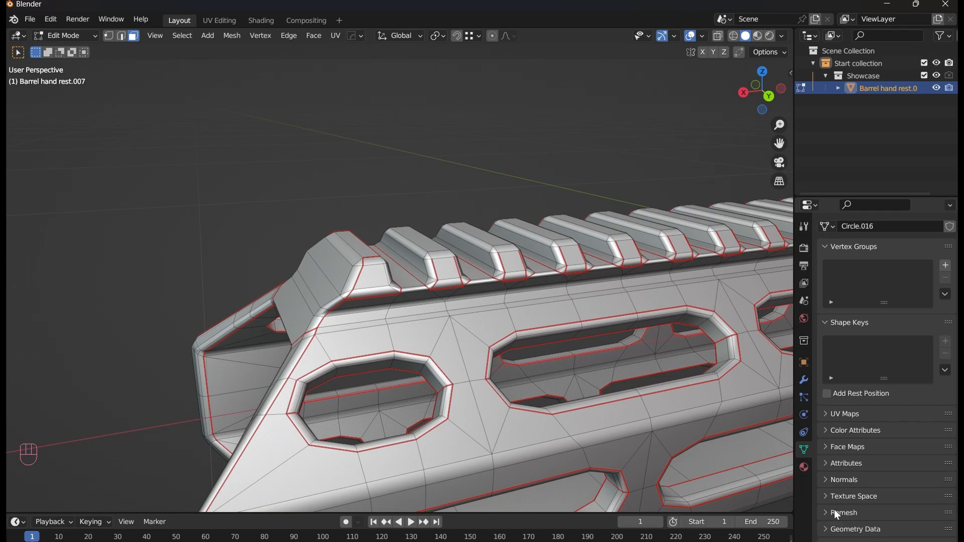
{"action": "scroll", "coordinate": [849, 503], "scroll_direction": "down", "scroll_amount": 3}
{"action": "left_click", "coordinate": [850, 465]}
{"action": "scroll", "coordinate": [851, 442], "scroll_direction": "down", "scroll_amount": 1}
{"action": "scroll", "coordinate": [851, 438], "scroll_direction": "down", "scroll_amount": 1}
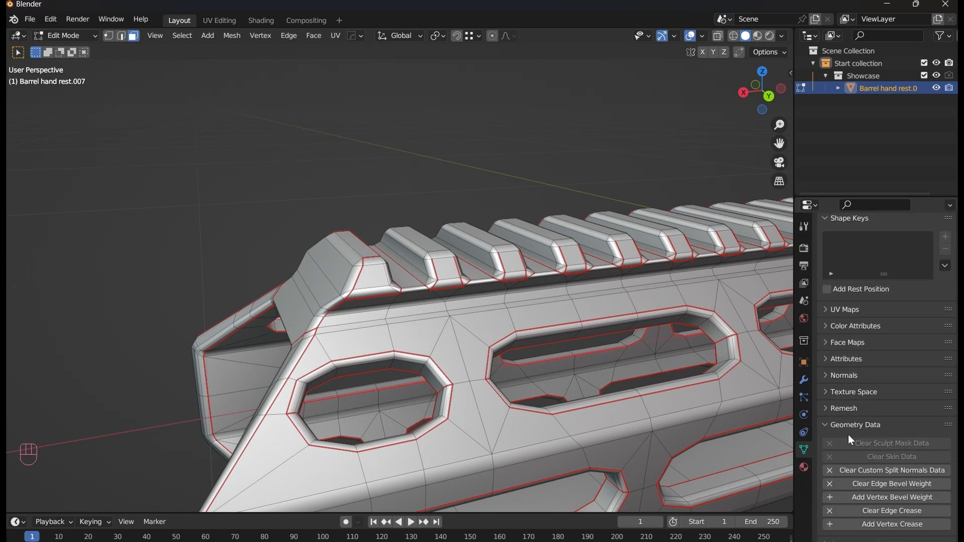
{"action": "left_click", "coordinate": [854, 471]}
Examine the barrel hand rest's shading without custom normals in Object Mode
{"action": "mouse_move", "coordinate": [452, 382]}
{"action": "middle_mouse_down"}
{"action": "mouse_move", "coordinate": [481, 389]}
{"action": "mouse_move", "coordinate": [427, 358]}
{"action": "middle_mouse_up"}
{"action": "scroll", "coordinate": [477, 387], "scroll_direction": "down", "scroll_amount": 2}
{"action": "key", "text": "Tab"}
{"action": "middle_click_drag", "start_coordinate": [536, 388], "coordinate": [398, 372], "text": "shift"}
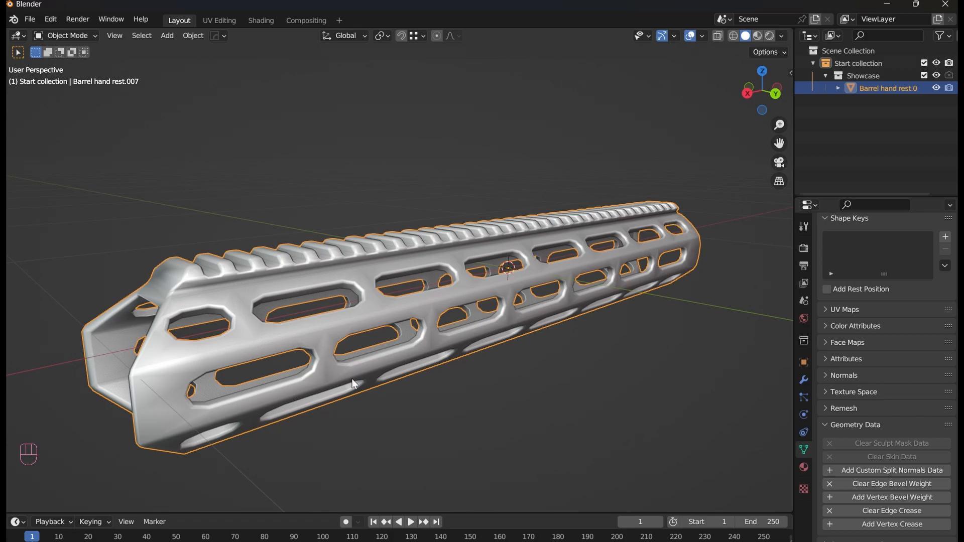
{"action": "middle_click_drag", "start_coordinate": [553, 301], "coordinate": [529, 279]}
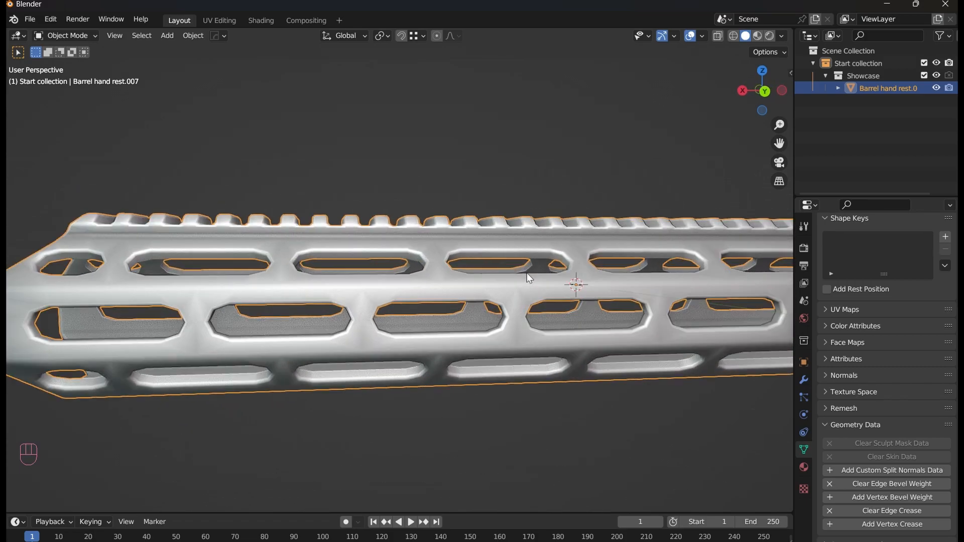
Try Studio lighting for the viewport and return to MatCap lighting
{"action": "left_click", "coordinate": [782, 36]}
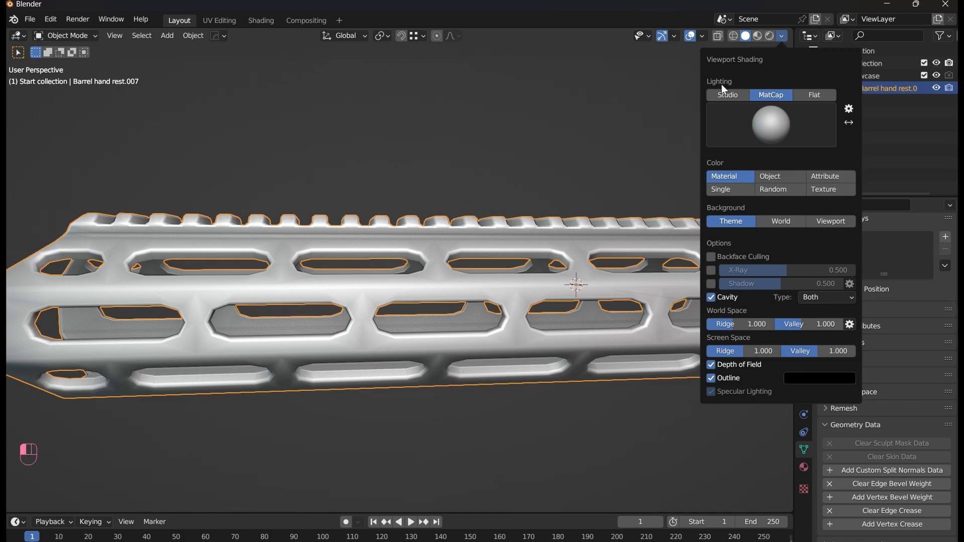
{"action": "left_click", "coordinate": [723, 90]}
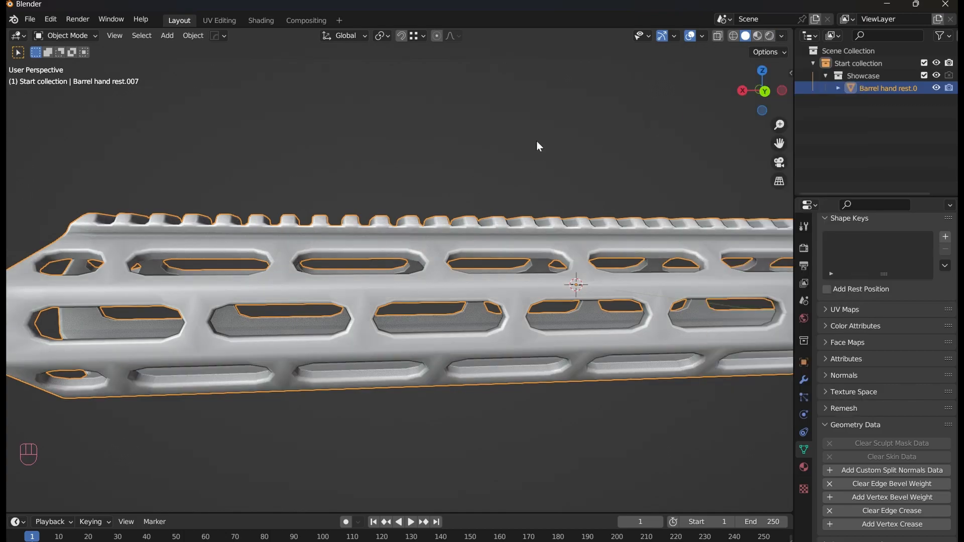
{"action": "left_click", "coordinate": [783, 36]}
{"action": "left_click", "coordinate": [766, 93]}
Check the barrel hand rest's surface with the horizontal black-and-white striped MatCap
{"action": "left_click", "coordinate": [775, 121]}
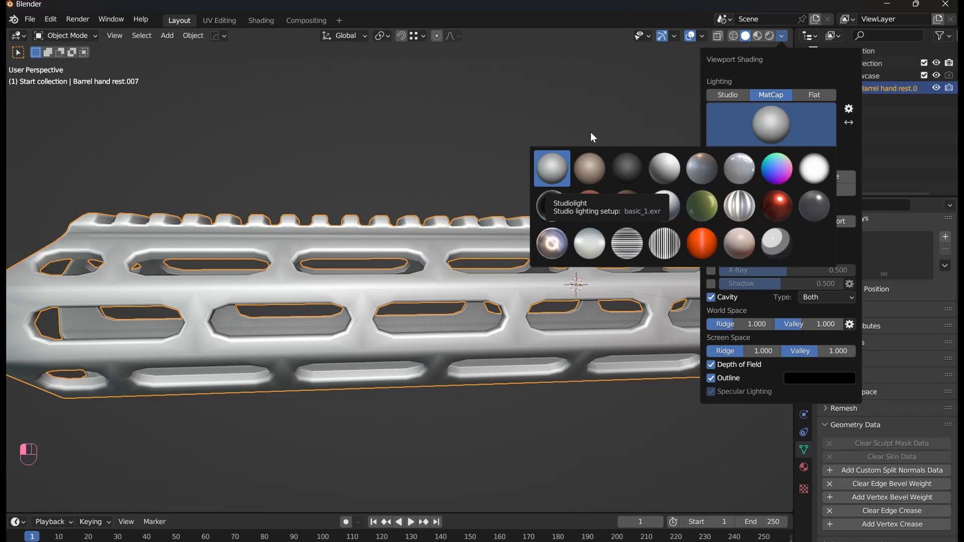
{"action": "left_click", "coordinate": [648, 245]}
{"action": "mouse_move", "coordinate": [648, 246]}
{"action": "middle_mouse_down"}
{"action": "mouse_move", "coordinate": [536, 236]}
{"action": "mouse_move", "coordinate": [653, 126]}
{"action": "middle_mouse_up"}
Switch to the glossy red MatCap and examine the highlights around the barrel hand rest's slots
{"action": "left_click", "coordinate": [782, 35]}
{"action": "left_click", "coordinate": [784, 132]}
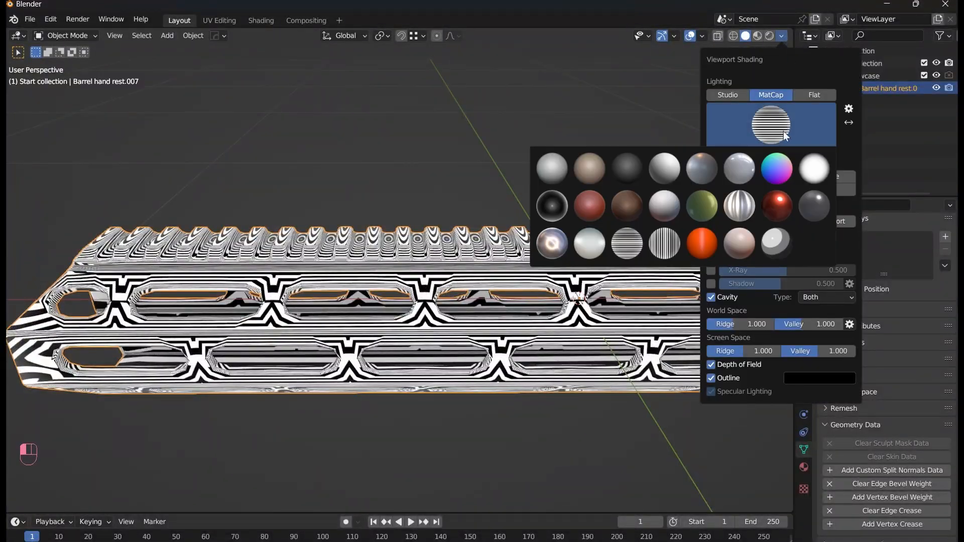
{"action": "left_click", "coordinate": [782, 208]}
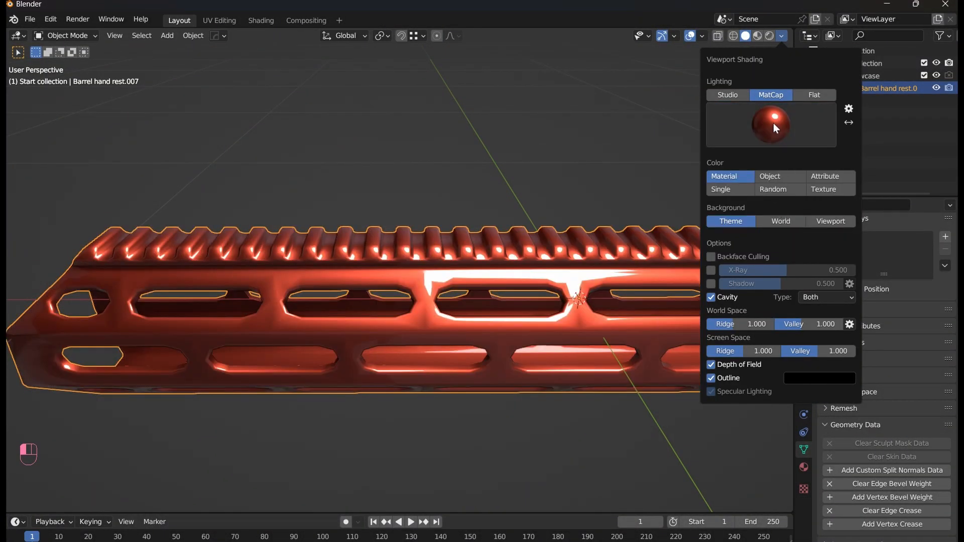
{"action": "scroll", "coordinate": [417, 255], "scroll_direction": "up", "scroll_amount": 5}
{"action": "middle_click_drag", "start_coordinate": [418, 255], "coordinate": [442, 197]}
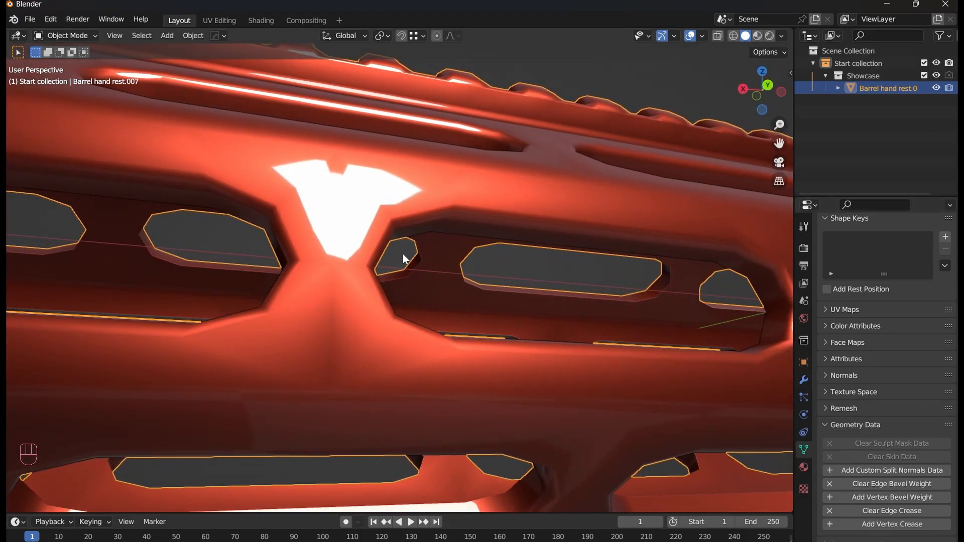
{"action": "scroll", "coordinate": [454, 271], "scroll_direction": "down", "scroll_amount": 6}
{"action": "middle_click_drag", "start_coordinate": [448, 317], "coordinate": [448, 281]}
Add a Weighted Normal modifier to the barrel hand rest with Keep Sharp and Face Influence enabled
{"action": "left_click", "coordinate": [803, 380]}
{"action": "left_click", "coordinate": [841, 246]}
{"action": "key", "text": "w"}
{"action": "left_click", "coordinate": [893, 345]}
{"action": "left_click", "coordinate": [892, 333]}
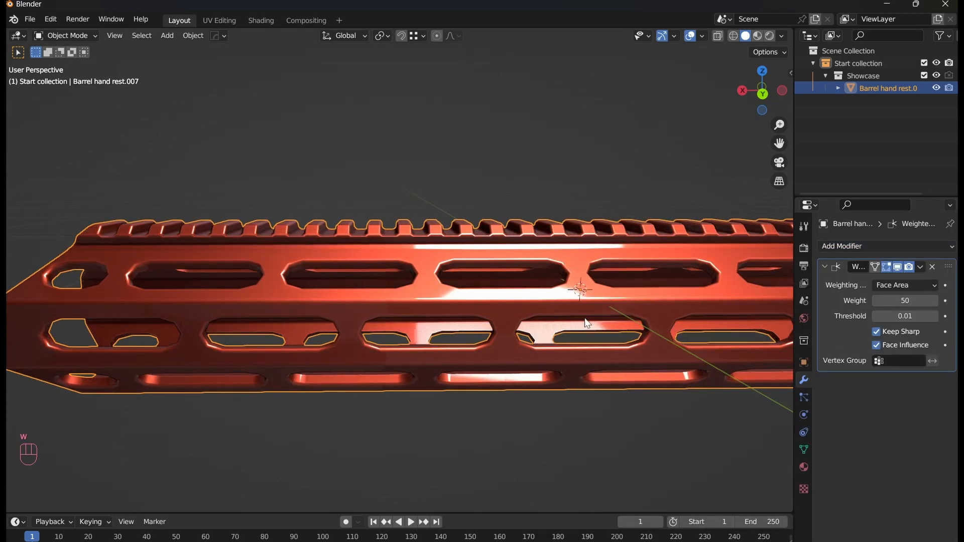
Change the viewport MatCap to the glossy dark grey one and examine the rail and slots
{"action": "middle_click_drag", "start_coordinate": [599, 321], "coordinate": [607, 279]}
{"action": "scroll", "coordinate": [487, 263], "scroll_direction": "up", "scroll_amount": 6}
{"action": "mouse_move", "coordinate": [487, 263]}
{"action": "middle_mouse_down"}
{"action": "mouse_move", "coordinate": [476, 244]}
{"action": "mouse_move", "coordinate": [485, 263]}
{"action": "mouse_move", "coordinate": [469, 252]}
{"action": "mouse_move", "coordinate": [493, 269]}
{"action": "mouse_move", "coordinate": [478, 246]}
{"action": "mouse_move", "coordinate": [492, 261]}
{"action": "mouse_move", "coordinate": [465, 258]}
{"action": "mouse_move", "coordinate": [472, 279]}
{"action": "mouse_move", "coordinate": [459, 296]}
{"action": "mouse_move", "coordinate": [225, 282]}
{"action": "mouse_move", "coordinate": [237, 303]}
{"action": "mouse_move", "coordinate": [231, 397]}
{"action": "middle_mouse_up"}
{"action": "left_click", "coordinate": [781, 35]}
{"action": "left_click", "coordinate": [775, 125]}
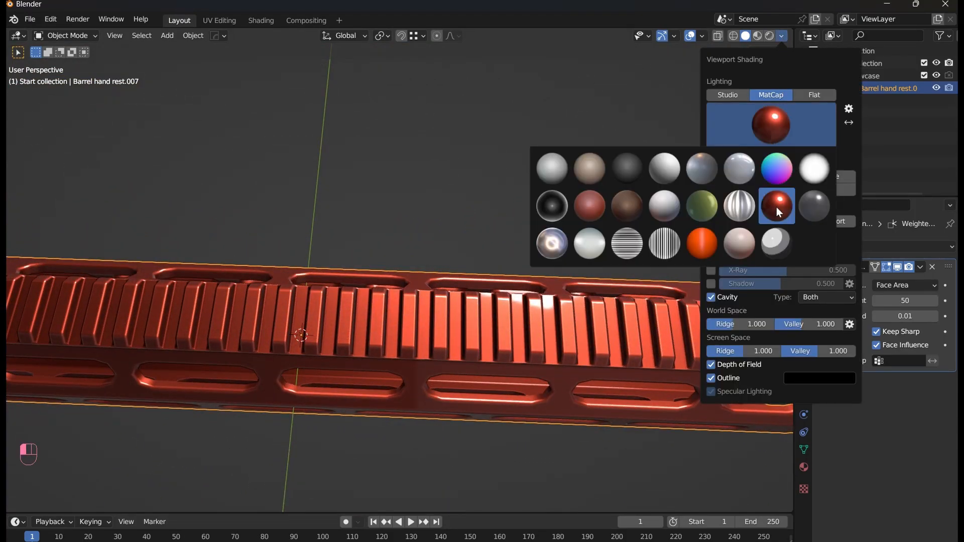
{"action": "middle_click_drag", "start_coordinate": [551, 294], "coordinate": [593, 171]}
{"action": "left_click", "coordinate": [782, 35]}
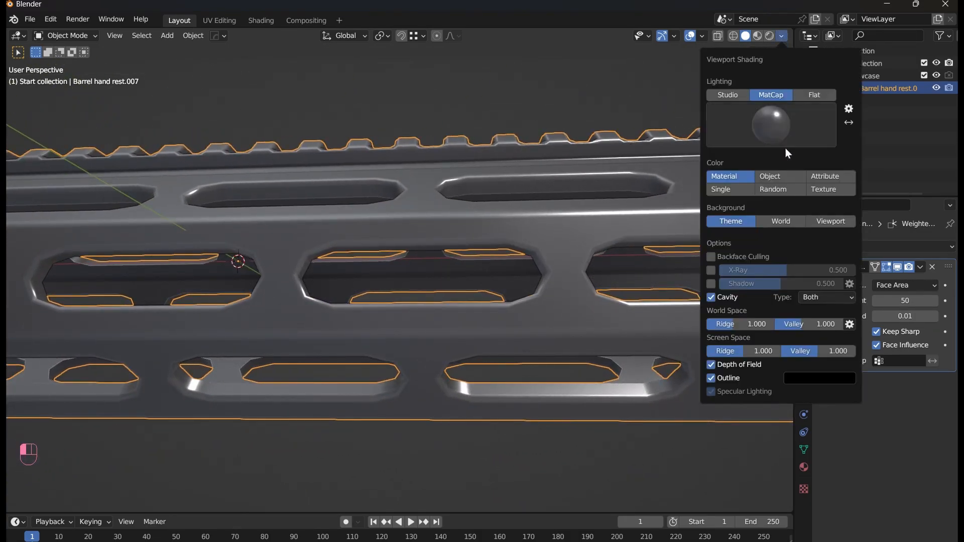
{"action": "left_click", "coordinate": [781, 122]}
Check the Lights preferences for where custom MatCaps are installed
{"action": "left_click", "coordinate": [30, 19]}
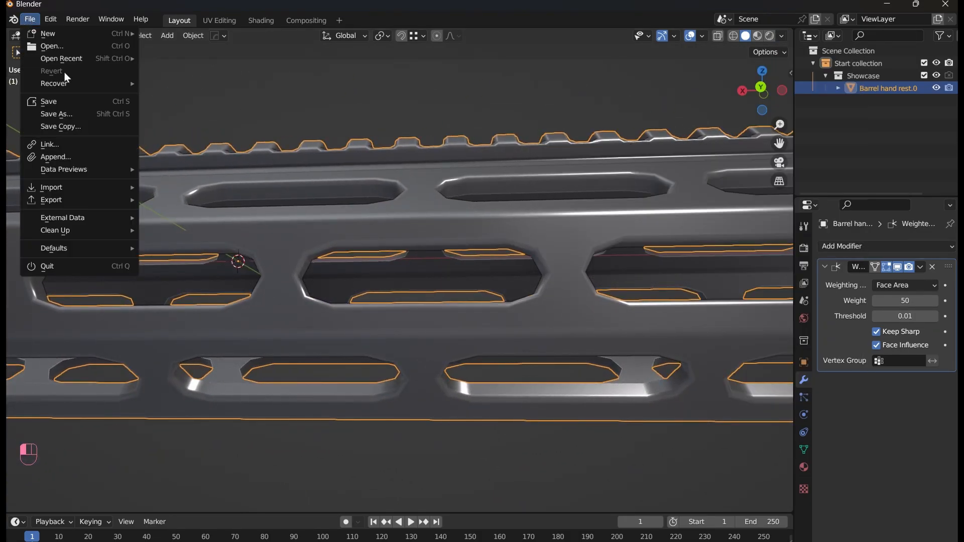
{"action": "left_click", "coordinate": [51, 20]}
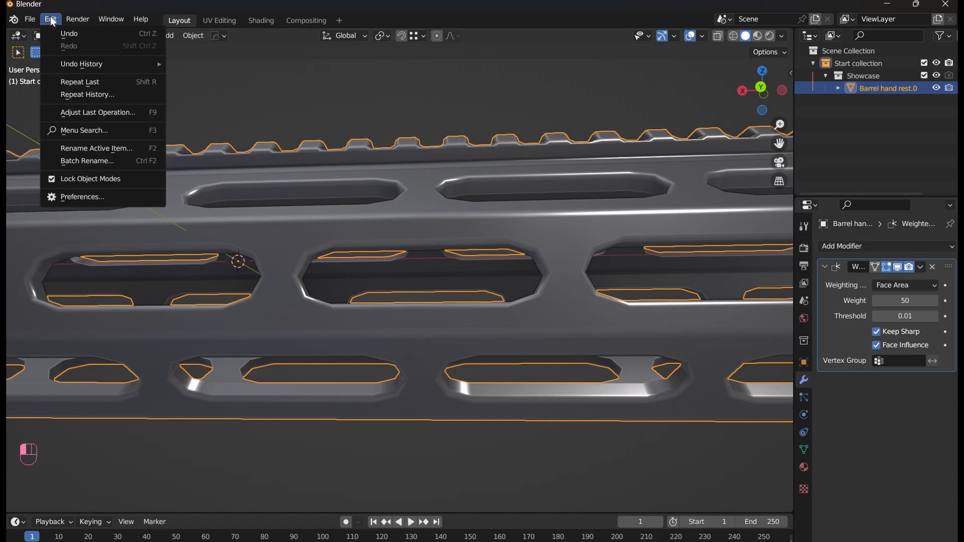
{"action": "left_click", "coordinate": [80, 197]}
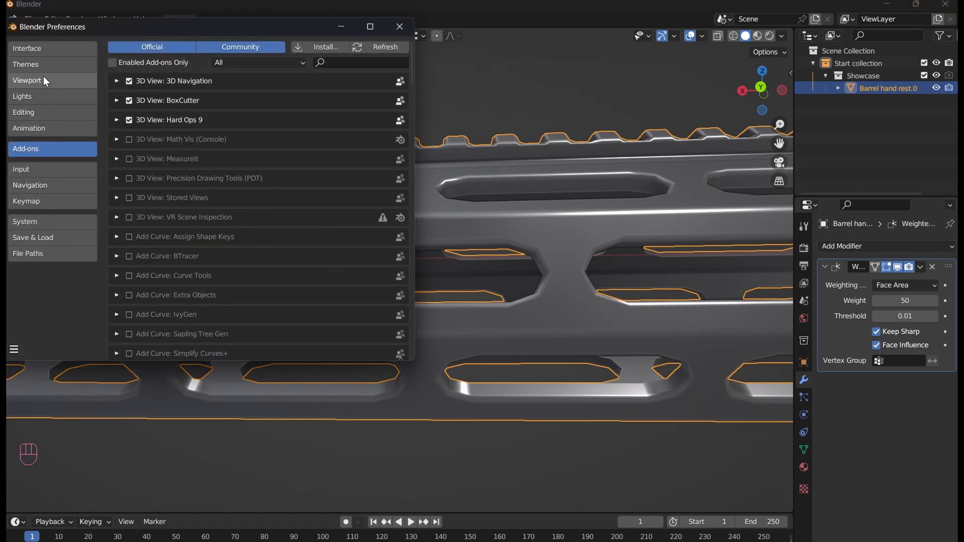
{"action": "left_click", "coordinate": [42, 97]}
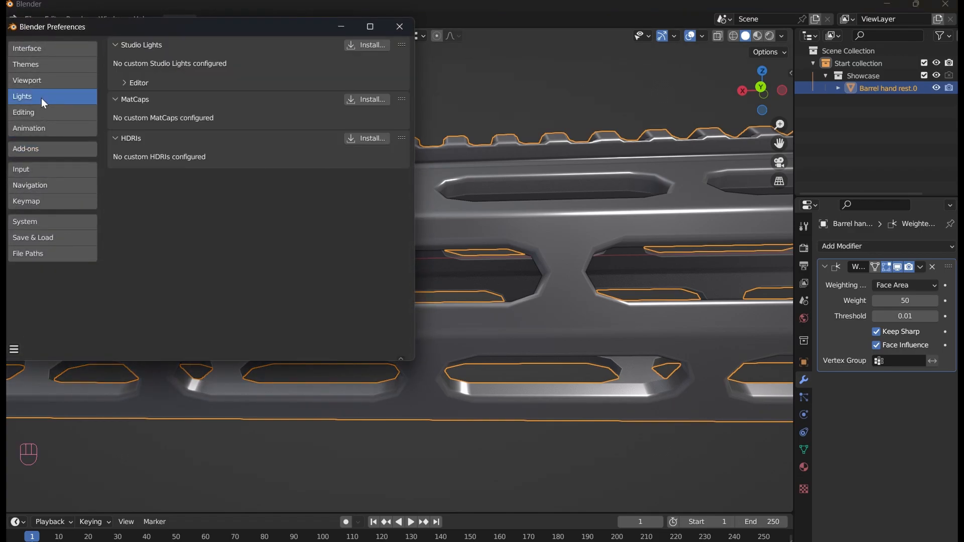
{"action": "left_click", "coordinate": [399, 27]}
Switch the viewport to the matte red MatCap and examine the whole barrel hand rest with it
{"action": "left_click", "coordinate": [782, 37]}
{"action": "left_click", "coordinate": [760, 136]}
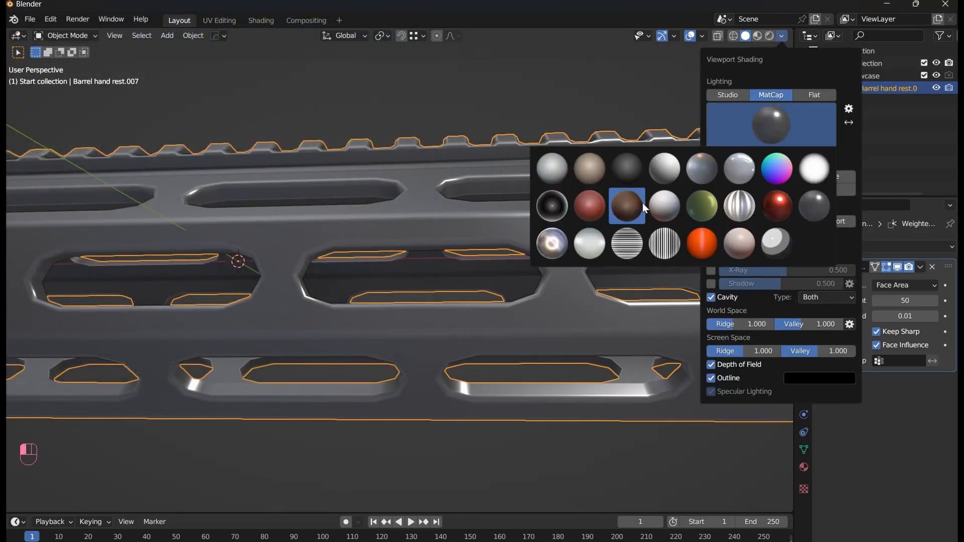
{"action": "left_click", "coordinate": [597, 209]}
{"action": "mouse_move", "coordinate": [596, 209]}
{"action": "middle_mouse_down"}
{"action": "mouse_move", "coordinate": [400, 202]}
{"action": "mouse_move", "coordinate": [425, 200]}
{"action": "mouse_move", "coordinate": [356, 209]}
{"action": "mouse_move", "coordinate": [443, 206]}
{"action": "middle_mouse_up"}
{"action": "scroll", "coordinate": [355, 209], "scroll_direction": "down", "scroll_amount": 5}
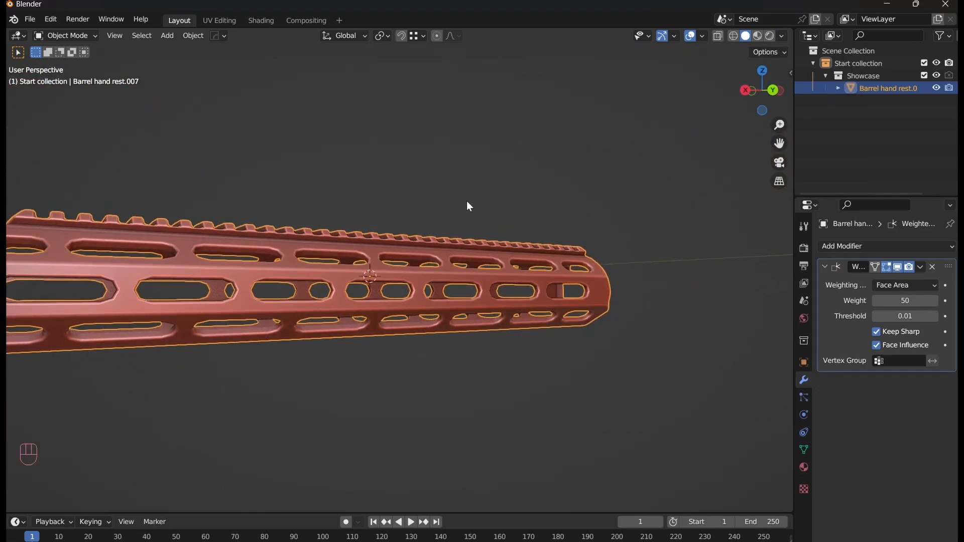
{"action": "left_click", "coordinate": [781, 37]}
{"action": "left_click", "coordinate": [757, 128]}
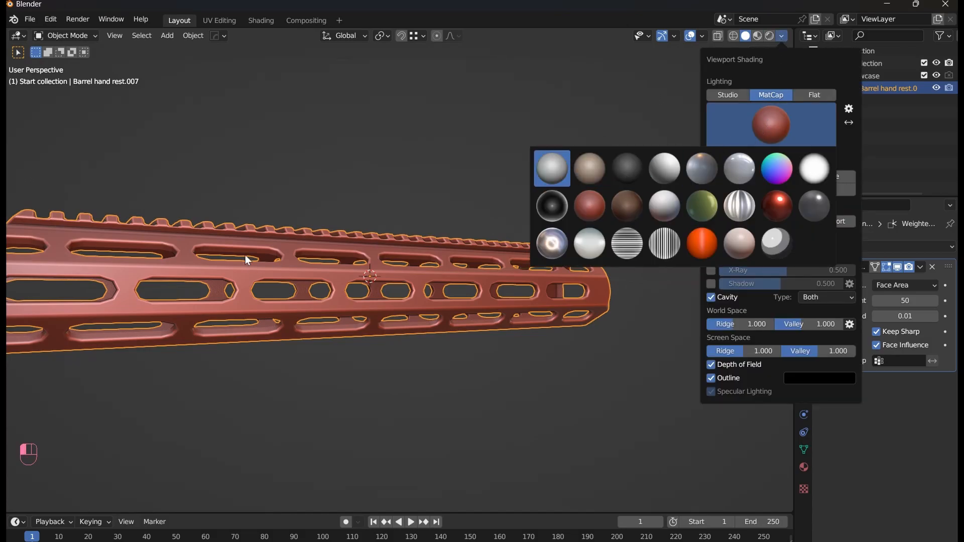
{"action": "middle_click_drag", "start_coordinate": [361, 191], "coordinate": [326, 192]}
{"action": "scroll", "coordinate": [326, 192], "scroll_direction": "up", "scroll_amount": 1}
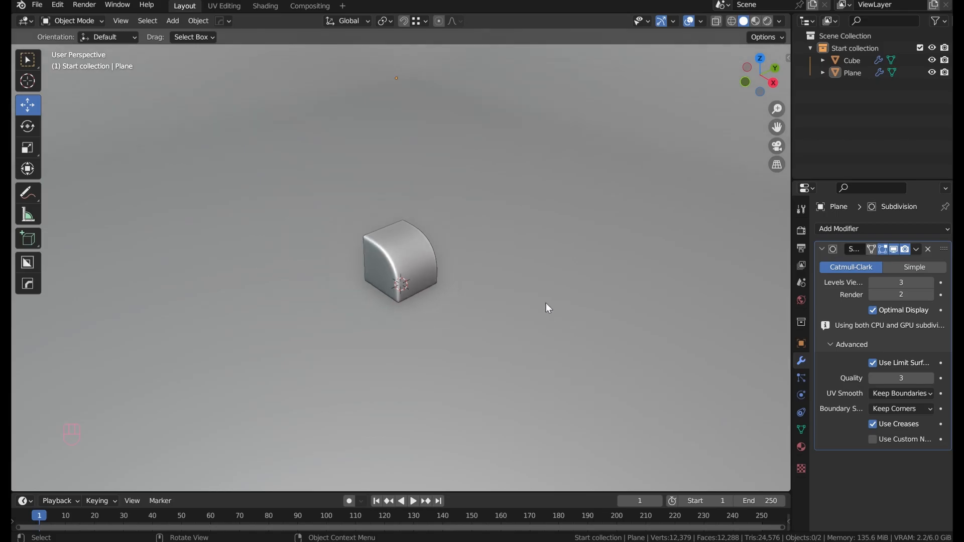
Add a camera to the scene with the rounded cube and curved backdrop
{"action": "scroll", "coordinate": [550, 300], "scroll_direction": "up", "scroll_amount": 5}
{"action": "scroll", "coordinate": [527, 292], "scroll_direction": "down", "scroll_amount": 5}
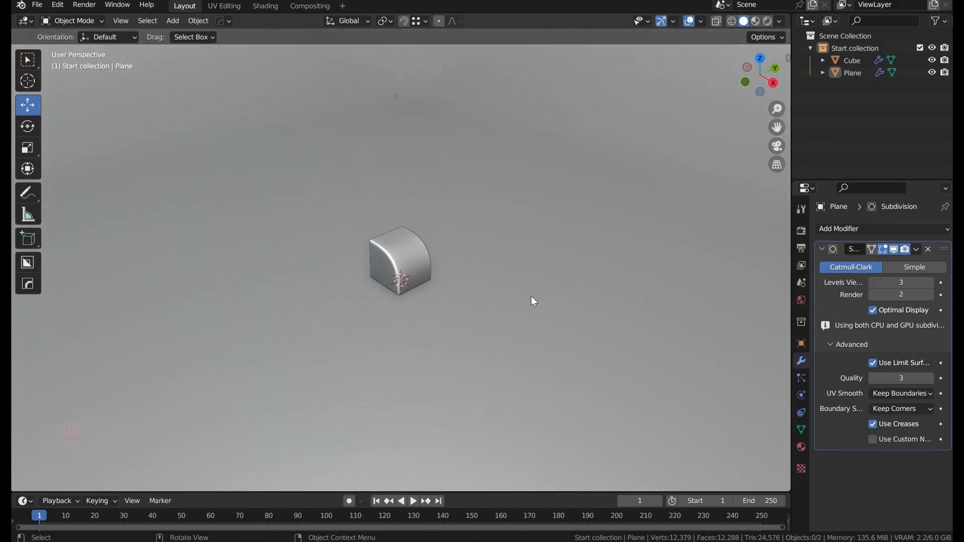
{"action": "scroll", "coordinate": [531, 296], "scroll_direction": "up", "scroll_amount": 3}
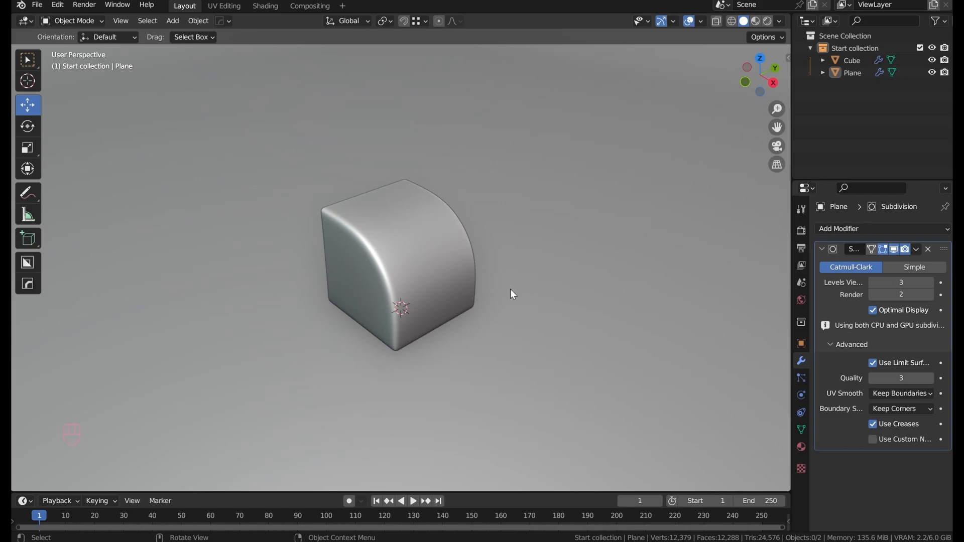
{"action": "key", "text": "shift+a"}
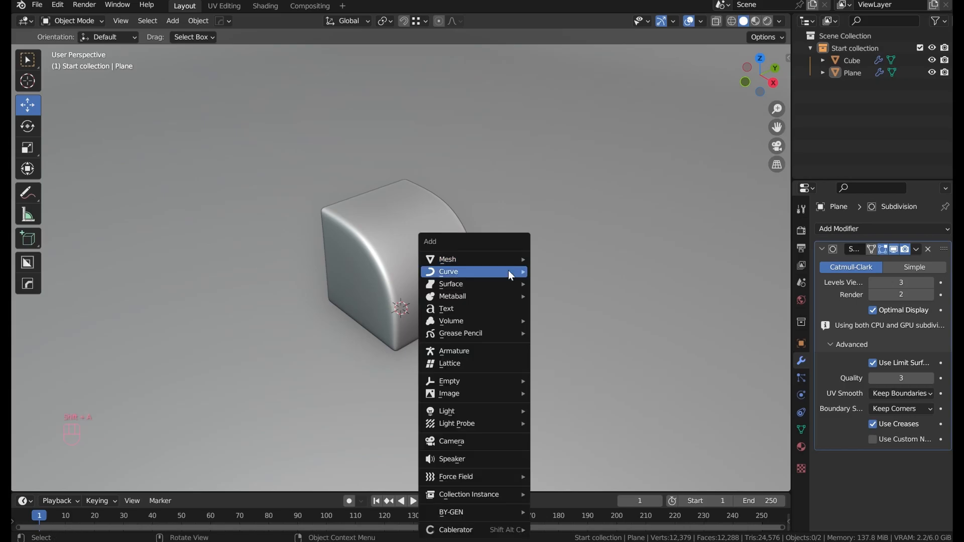
{"action": "mouse_move", "coordinate": [509, 271]}
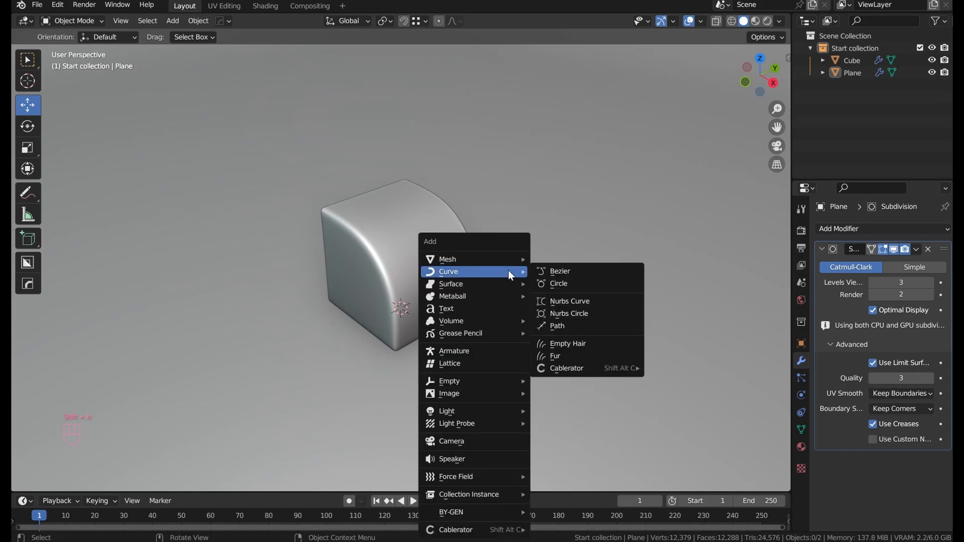
{"action": "left_click", "coordinate": [504, 442]}
Move the camera up and away from the cube to about X 0.91 m, Y -1.87 m, Z 1.73 m
{"action": "scroll", "coordinate": [453, 351], "scroll_direction": "up", "scroll_amount": 5}
{"action": "middle_click_drag", "start_coordinate": [454, 350], "coordinate": [398, 262]}
{"action": "scroll", "coordinate": [409, 267], "scroll_direction": "down", "scroll_amount": 6}
{"action": "key", "text": "shift+f"}
{"action": "scroll", "coordinate": [423, 246], "scroll_direction": "down", "scroll_amount": 6}
{"action": "key", "text": "g"}
{"action": "left_click", "coordinate": [577, 97]}
Rotate the camera toward the rounded cube, to about 58° on X and 24° on Z
{"action": "middle_click_drag", "start_coordinate": [577, 97], "coordinate": [406, 371]}
{"action": "key", "text": "shift+space"}
{"action": "key", "text": "r"}
{"action": "left_click_drag", "start_coordinate": [404, 370], "coordinate": [362, 371]}
{"action": "right_click", "coordinate": [367, 377]}
{"action": "middle_click_drag", "start_coordinate": [362, 371], "coordinate": [341, 276]}
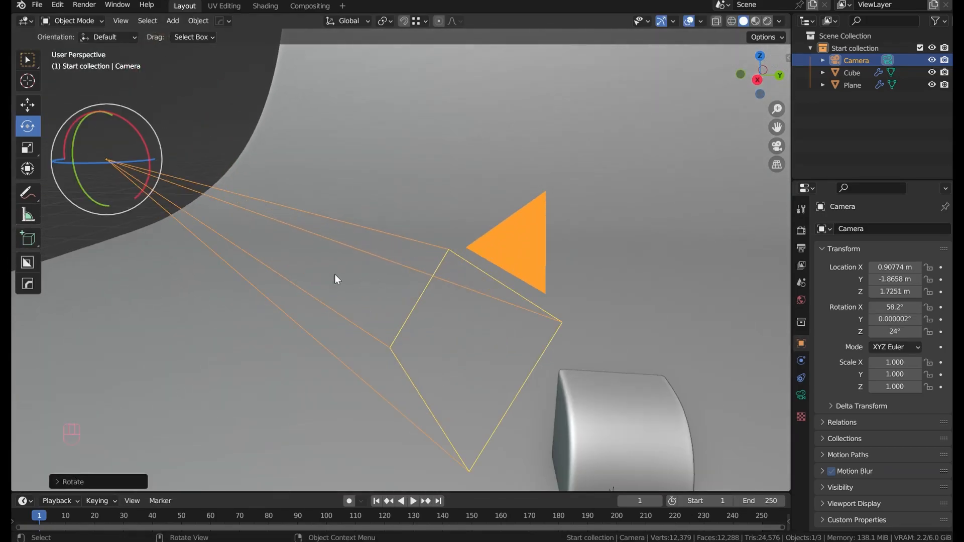
{"action": "scroll", "coordinate": [391, 261], "scroll_direction": "down", "scroll_amount": 4}
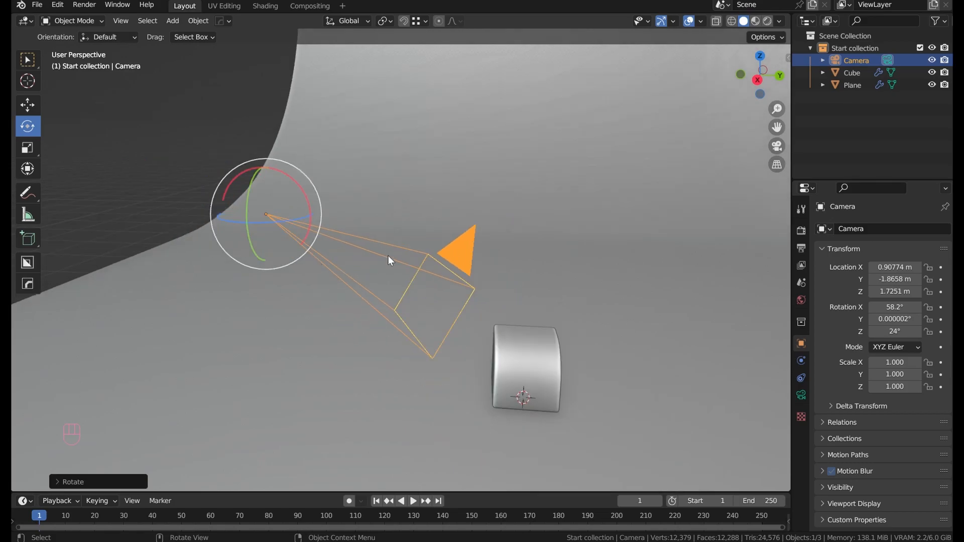
Look through the camera and enlarge its frame to check how the cube is composed
{"action": "left_click", "coordinate": [777, 146]}
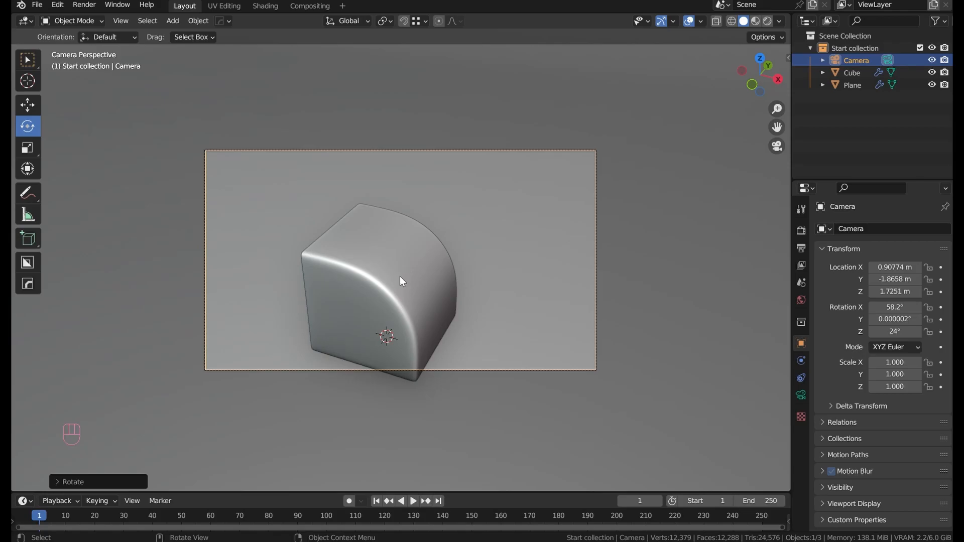
{"action": "scroll", "coordinate": [400, 277], "scroll_direction": "up", "scroll_amount": 2}
{"action": "scroll", "coordinate": [145, 345], "scroll_direction": "up", "scroll_amount": 2}
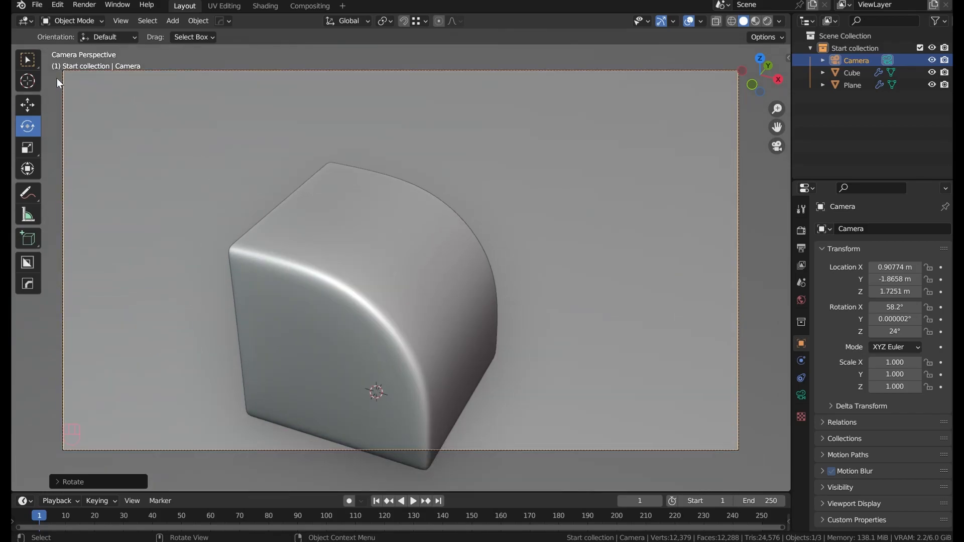
{"action": "scroll", "coordinate": [121, 146], "scroll_direction": "up", "scroll_amount": 2}
{"action": "scroll", "coordinate": [121, 146], "scroll_direction": "down", "scroll_amount": 3}
{"action": "scroll", "coordinate": [121, 147], "scroll_direction": "up", "scroll_amount": 1}
Enable the Thirds composition guide in the camera's viewport display settings
{"action": "left_click", "coordinate": [802, 394]}
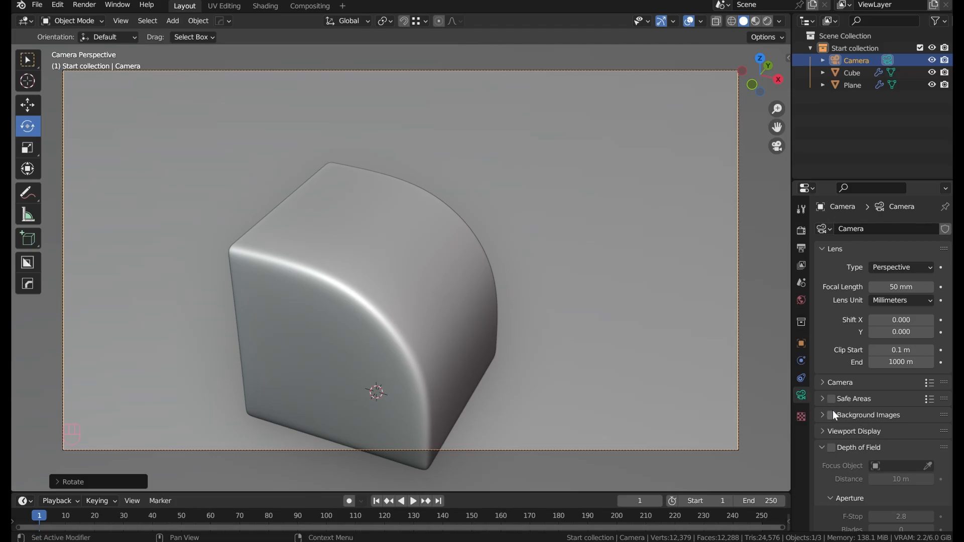
{"action": "left_click", "coordinate": [824, 384]}
{"action": "left_click", "coordinate": [822, 383]}
{"action": "left_click", "coordinate": [823, 400]}
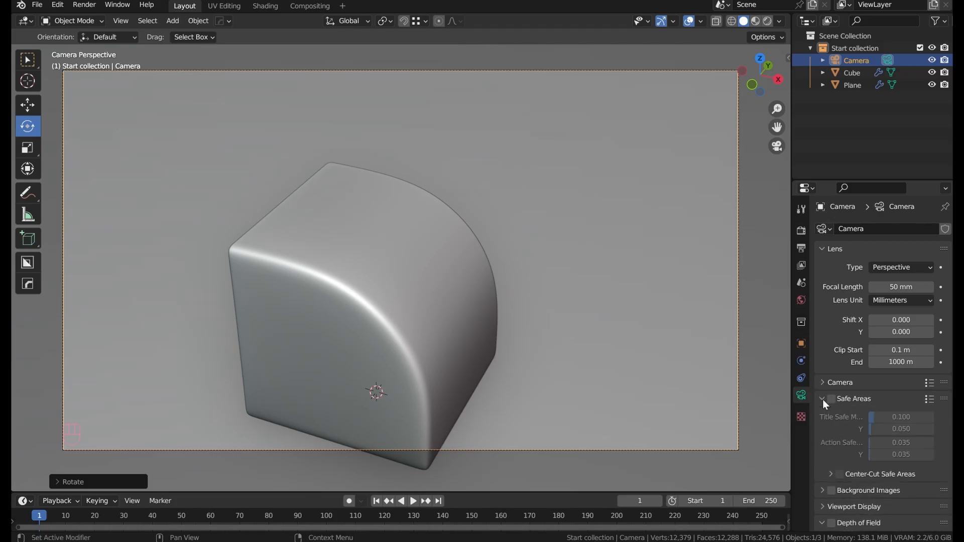
{"action": "left_click", "coordinate": [824, 400]}
{"action": "left_click", "coordinate": [824, 431]}
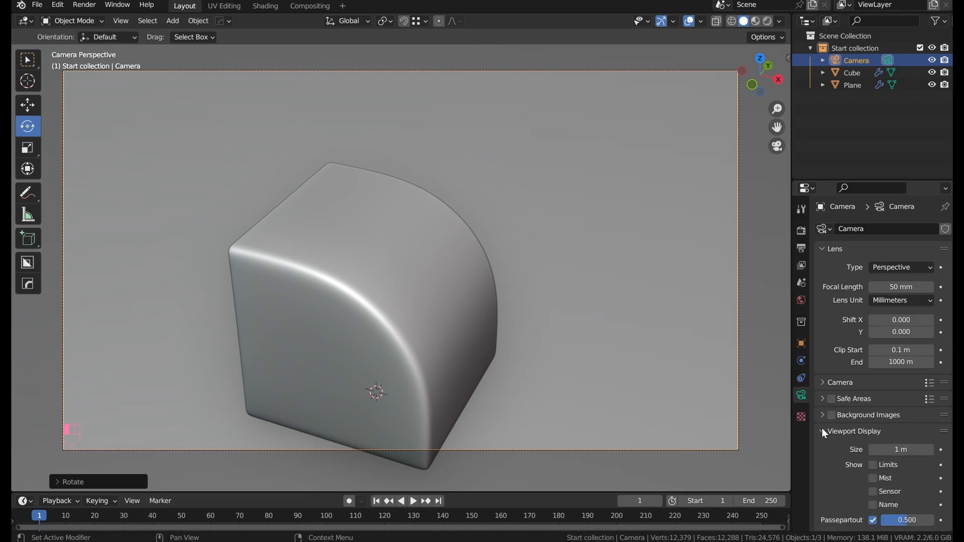
{"action": "scroll", "coordinate": [823, 430], "scroll_direction": "down", "scroll_amount": 4}
{"action": "left_click", "coordinate": [844, 442]}
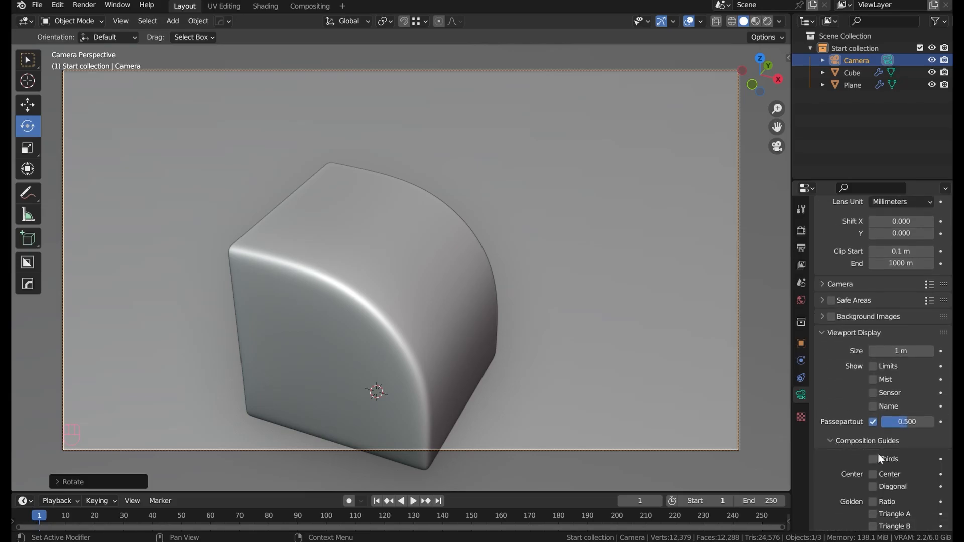
{"action": "left_click", "coordinate": [874, 460]}
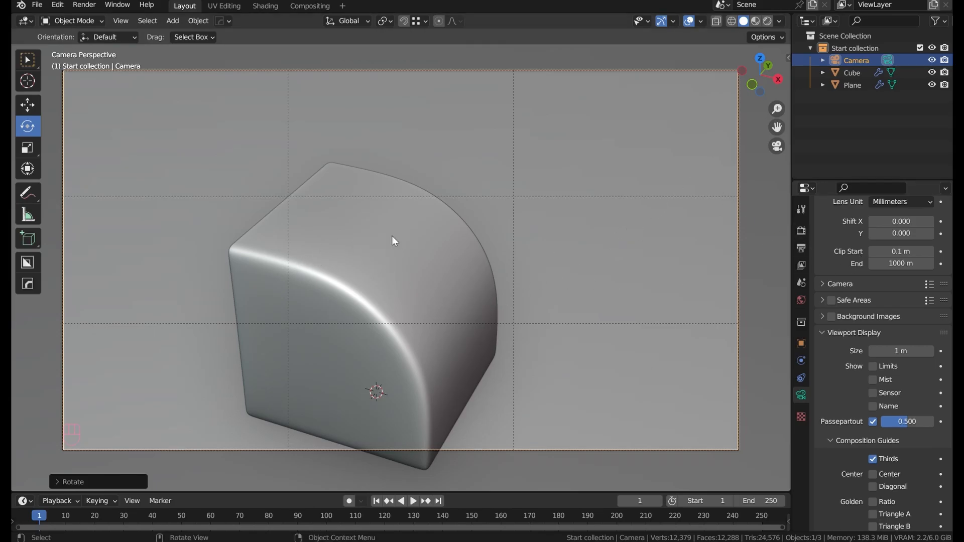
Set the output resolution to 2000 by 2000 px for a square render
{"action": "left_click", "coordinate": [803, 230]}
{"action": "scroll", "coordinate": [863, 279], "scroll_direction": "up", "scroll_amount": 2}
{"action": "scroll", "coordinate": [863, 277], "scroll_direction": "up", "scroll_amount": 3}
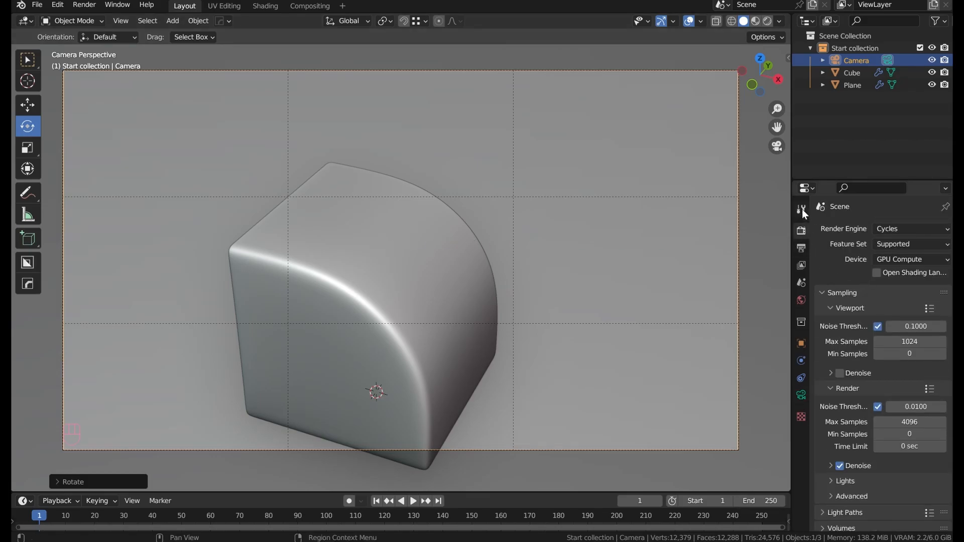
{"action": "left_click", "coordinate": [802, 249]}
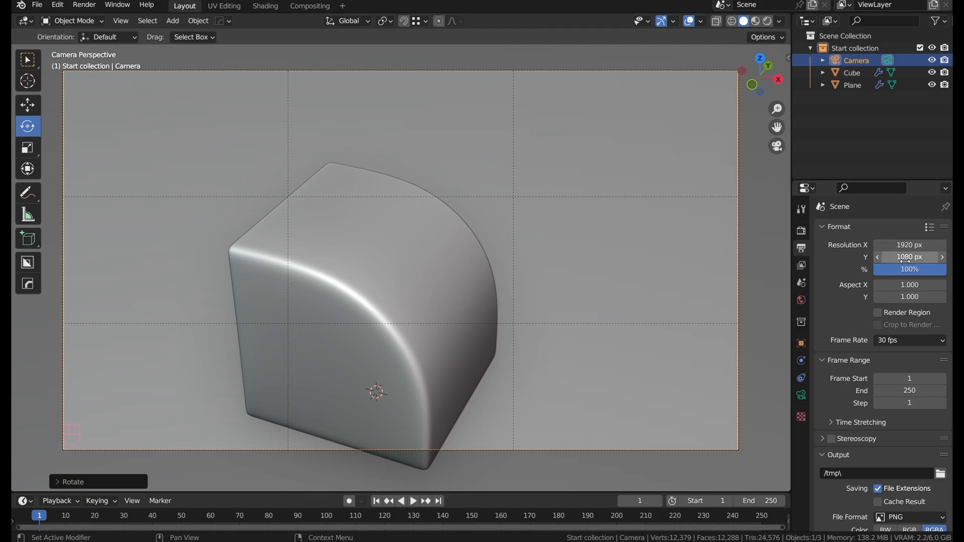
{"action": "left_click", "coordinate": [912, 245]}
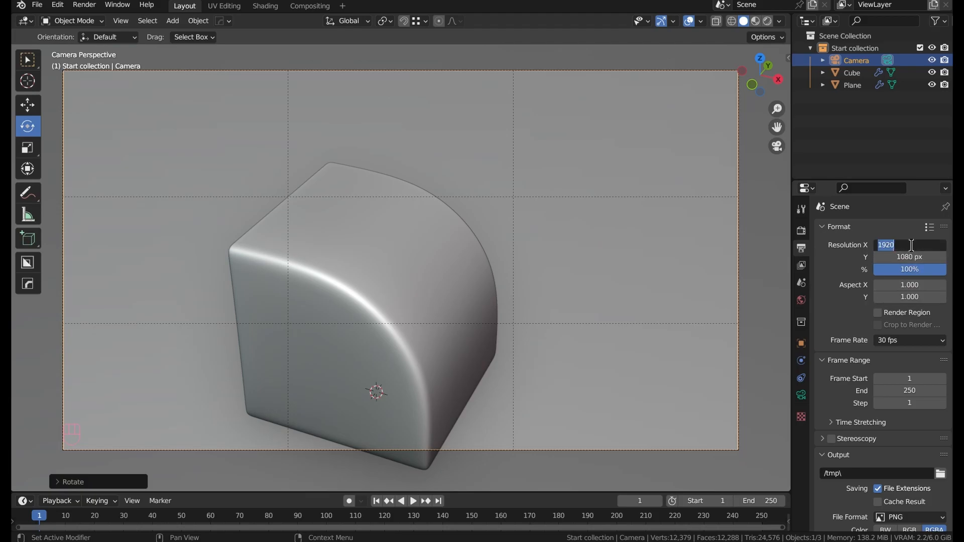
{"action": "type", "text": "2000"}
{"action": "key", "text": "Return"}
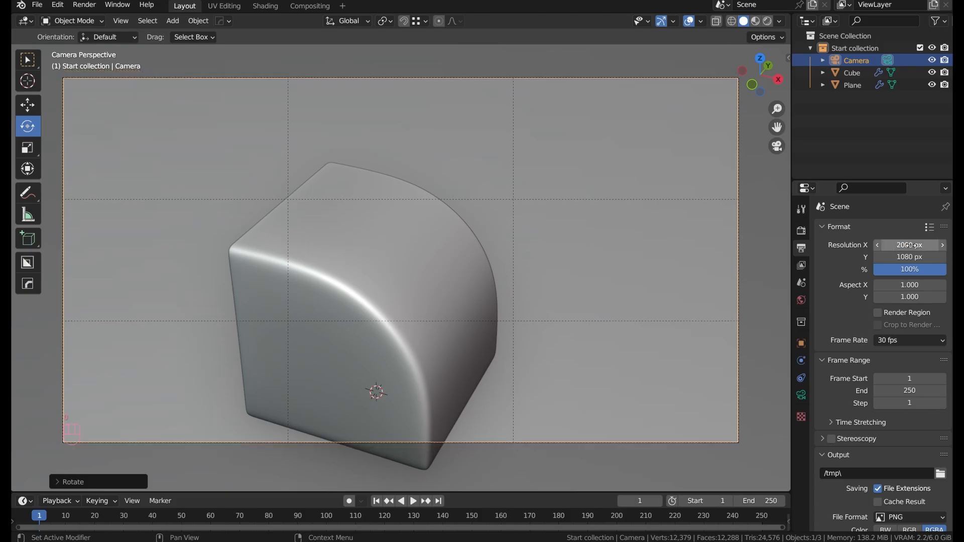
{"action": "left_click", "coordinate": [910, 257]}
{"action": "type", "text": "2000"}
{"action": "key", "text": "Return"}
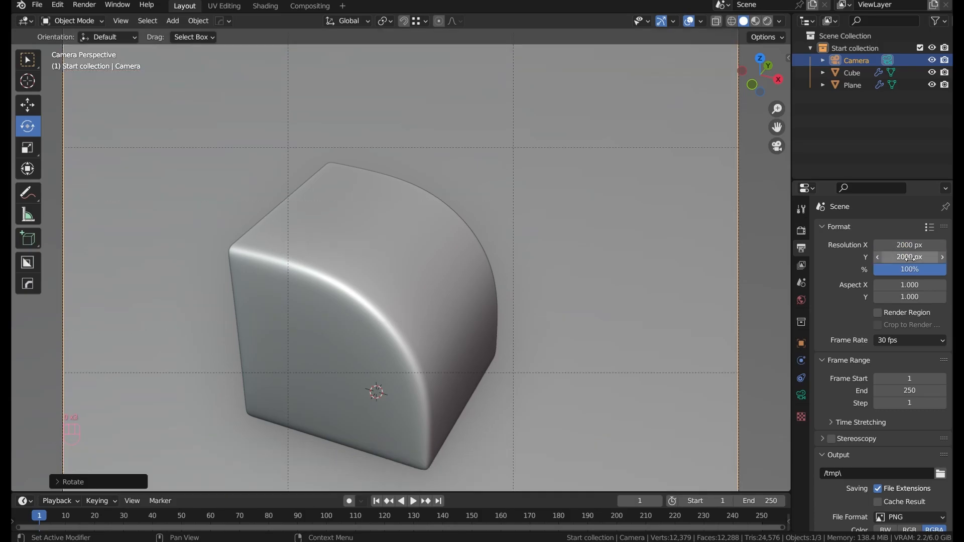
Set the Cycles render's Max Samples to 256 and keep Denoise enabled
{"action": "scroll", "coordinate": [854, 255], "scroll_direction": "down", "scroll_amount": 1}
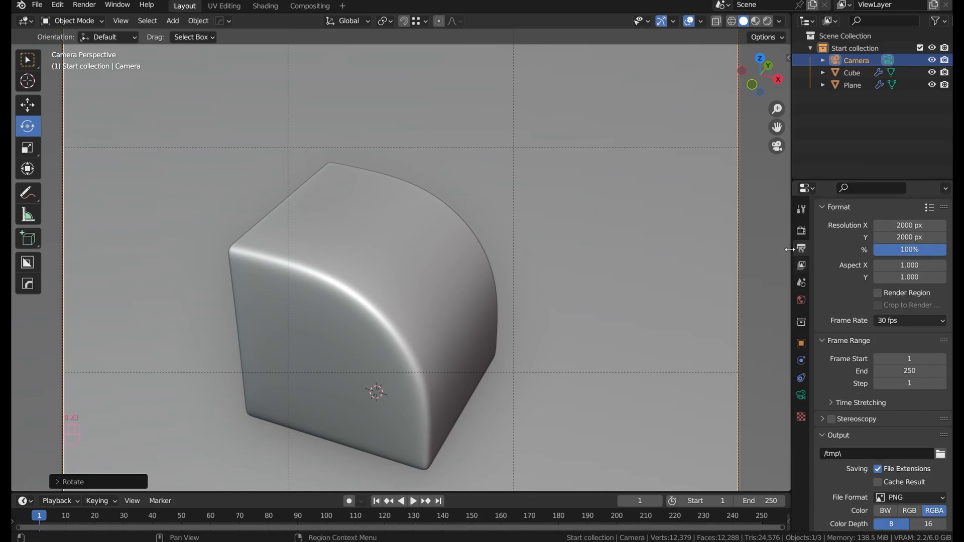
{"action": "left_click", "coordinate": [803, 237]}
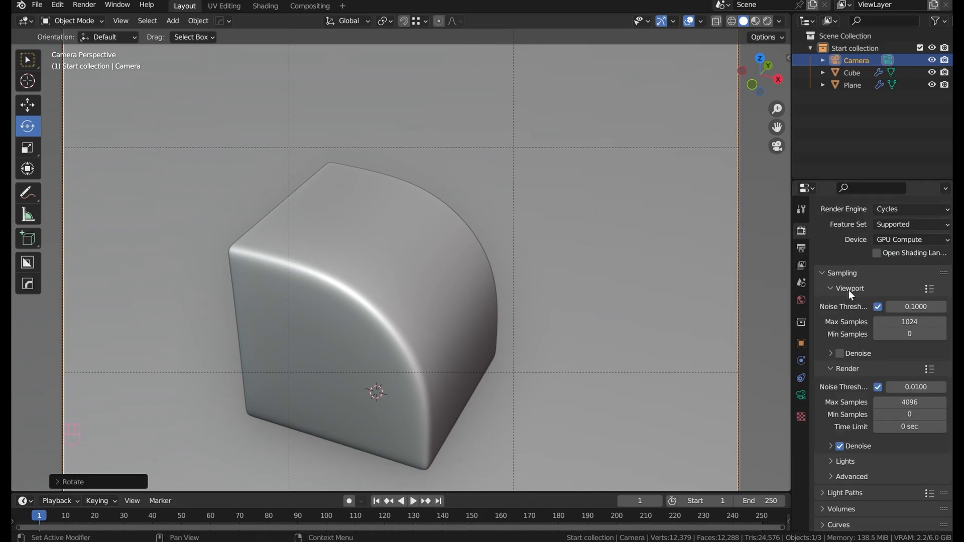
{"action": "left_click", "coordinate": [920, 401]}
{"action": "left_click", "coordinate": [918, 401]}
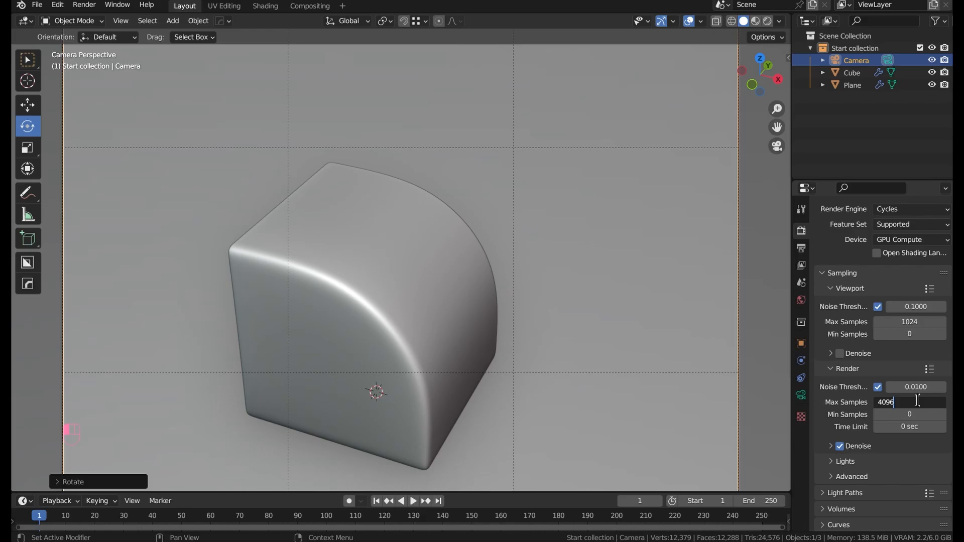
{"action": "type", "text": "/16"}
{"action": "key", "text": "Return"}
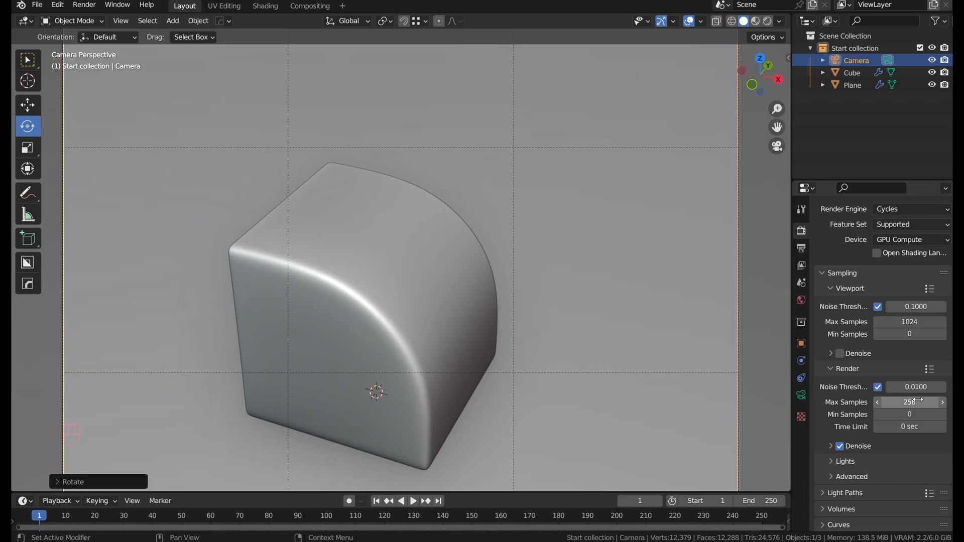
{"action": "left_click", "coordinate": [845, 446]}
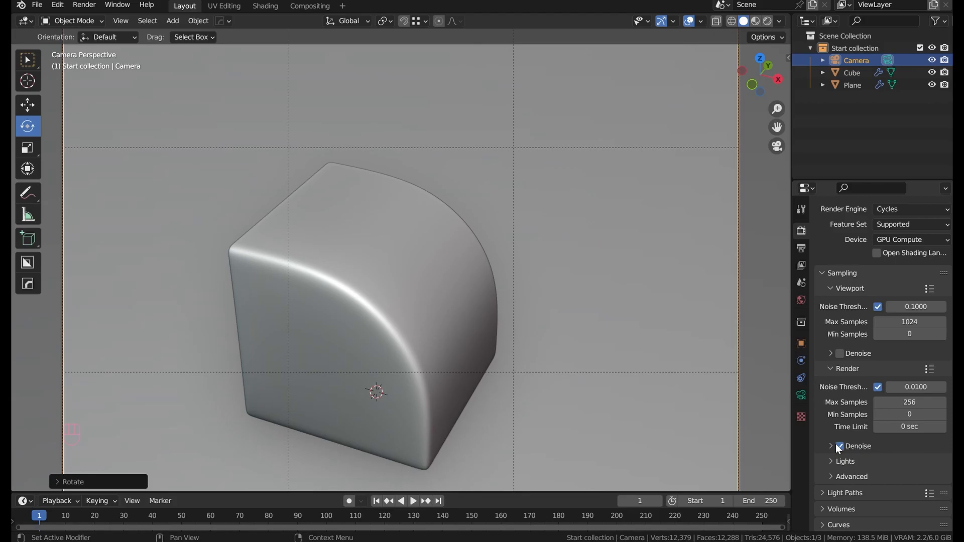
Lock the camera to the view so that navigating the viewport moves the camera
{"action": "scroll", "coordinate": [641, 302], "scroll_direction": "down", "scroll_amount": 3}
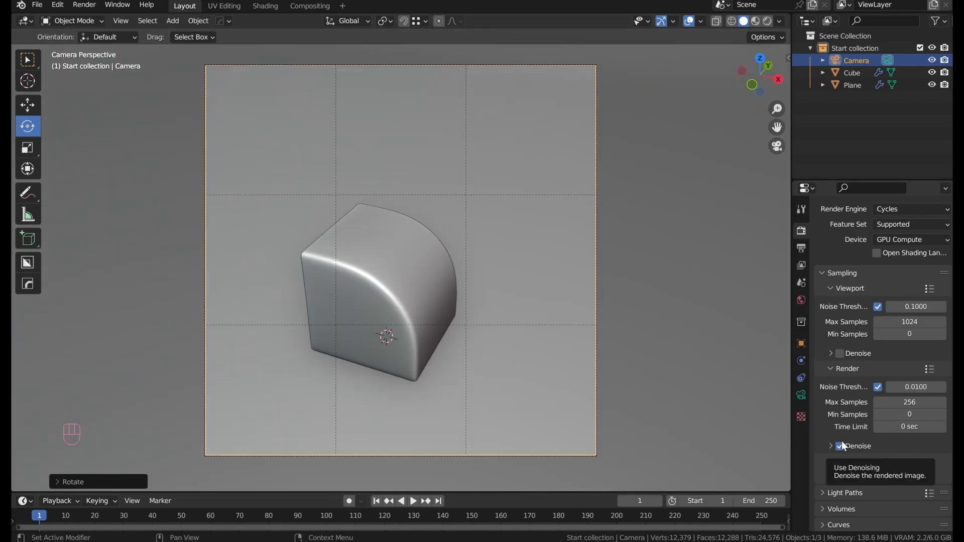
{"action": "key", "text": "n"}
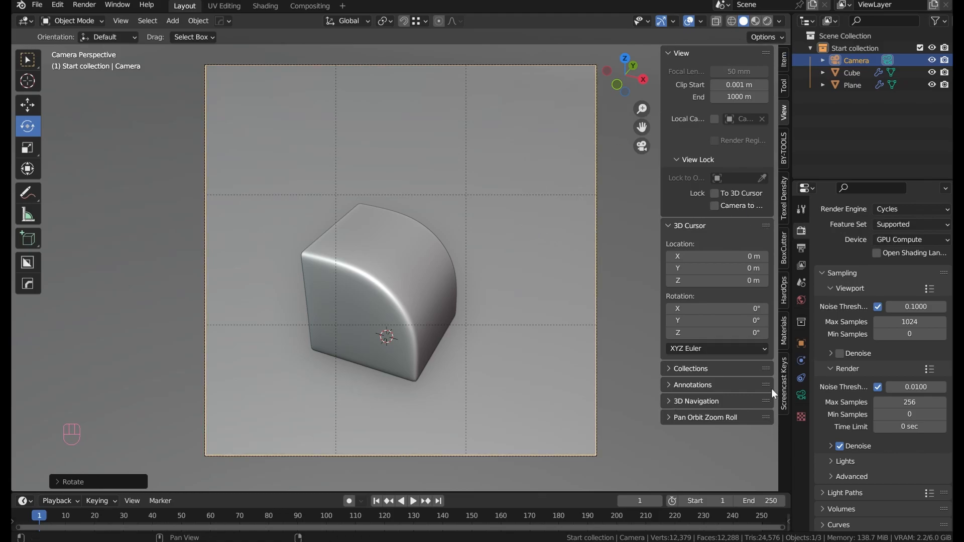
{"action": "left_click", "coordinate": [734, 207]}
{"action": "key", "text": "n"}
Select the rounded cube and reframe it from a lower camera angle near the middle of the square frame
{"action": "middle_click_drag", "start_coordinate": [493, 264], "coordinate": [467, 238]}
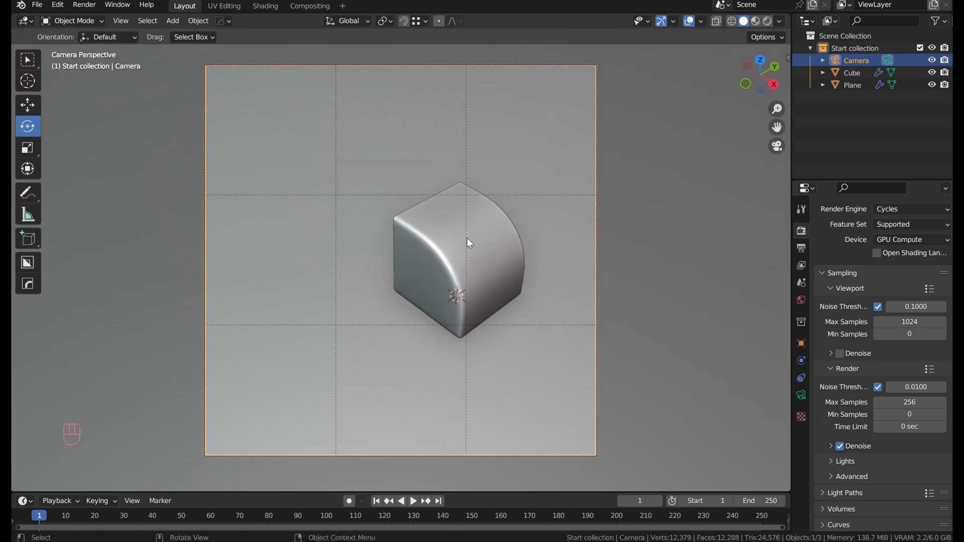
{"action": "left_click", "coordinate": [461, 251]}
{"action": "key", "text": "shift+f"}
{"action": "scroll", "coordinate": [452, 275], "scroll_direction": "down", "scroll_amount": 4}
{"action": "middle_click_drag", "start_coordinate": [452, 275], "coordinate": [501, 233]}
{"action": "scroll", "coordinate": [455, 222], "scroll_direction": "down", "scroll_amount": 1}
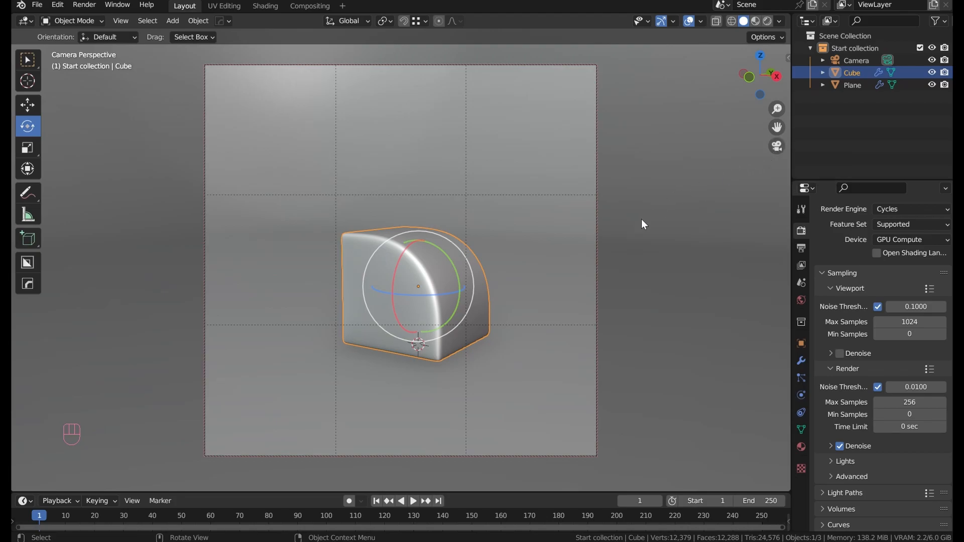
Turn off the lock that ties the camera to the view so that navigation no longer moves it
{"action": "key", "text": "n"}
{"action": "key", "text": "n"}
{"action": "mouse_move", "coordinate": [618, 261]}
{"action": "middle_mouse_down"}
{"action": "mouse_move", "coordinate": [391, 285]}
{"action": "mouse_move", "coordinate": [603, 261]}
{"action": "middle_mouse_up"}
{"action": "key", "text": "n"}
{"action": "left_click", "coordinate": [714, 204]}
{"action": "key", "text": "n"}
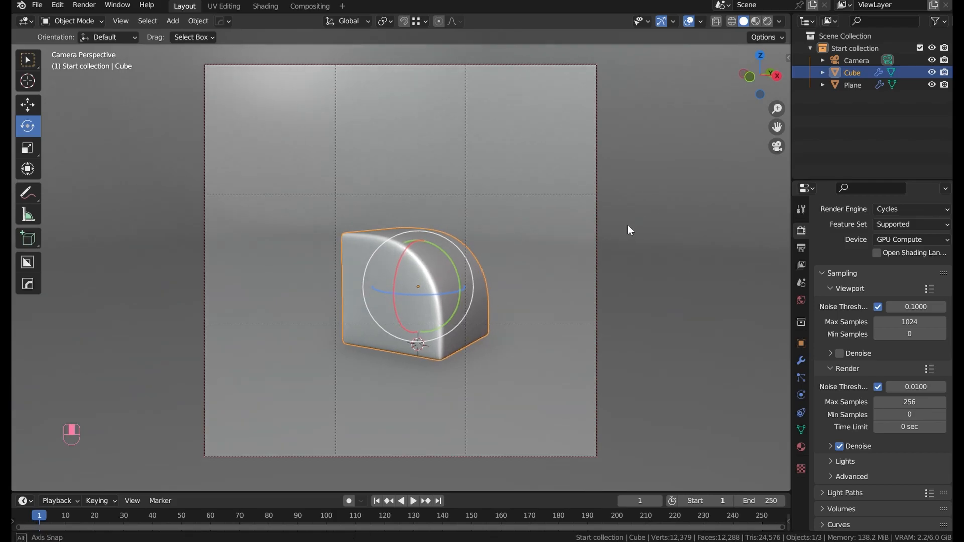
Leave the camera view, select the camera in the scene and show its lens settings
{"action": "left_click", "coordinate": [777, 147]}
{"action": "middle_click_drag", "start_coordinate": [587, 284], "coordinate": [531, 281]}
{"action": "scroll", "coordinate": [531, 280], "scroll_direction": "down", "scroll_amount": 4}
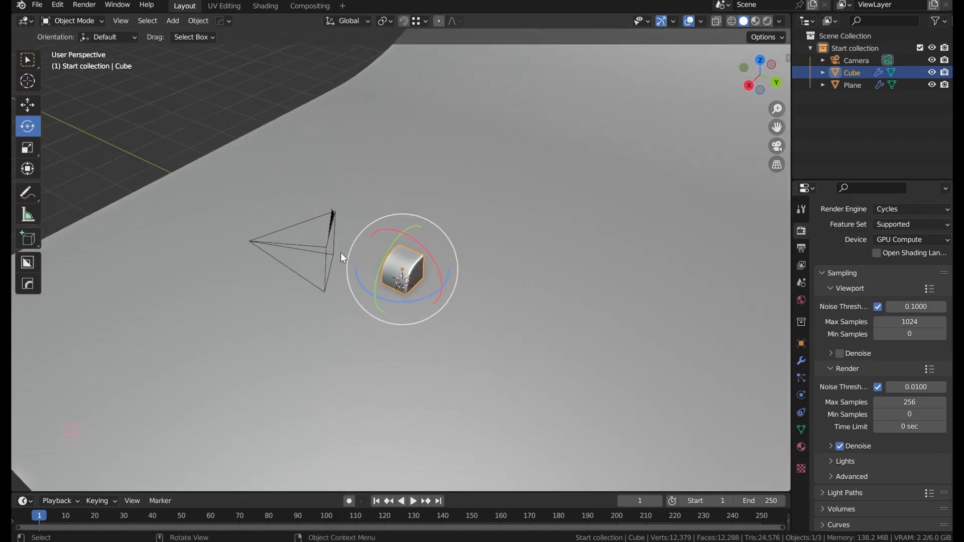
{"action": "left_click", "coordinate": [304, 200]}
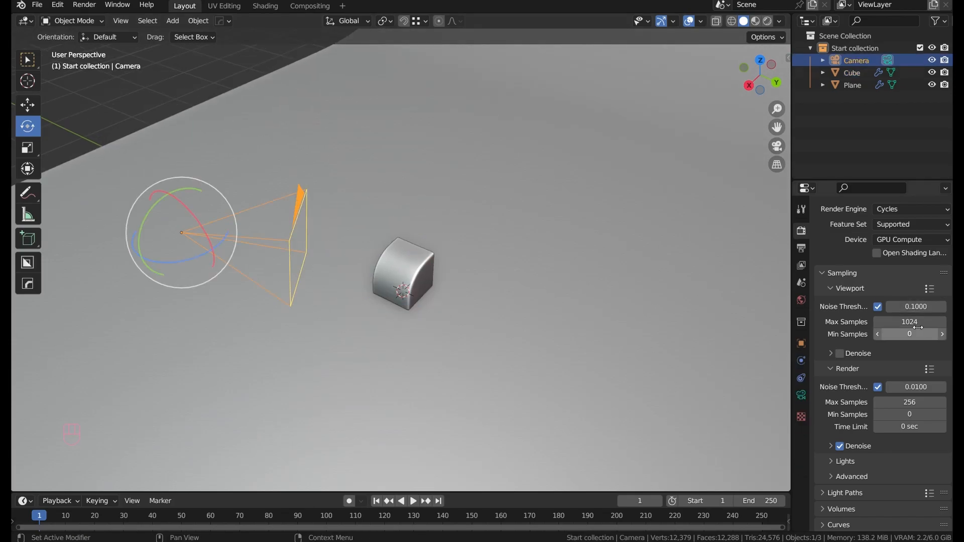
{"action": "left_click", "coordinate": [802, 396]}
Try out a 65 mm focal length on the camera's lens
{"action": "left_click_drag", "start_coordinate": [885, 269], "coordinate": [936, 267]}
{"action": "right_click", "coordinate": [885, 269]}
{"action": "left_click", "coordinate": [884, 268]}
{"action": "type", "text": "65"}
{"action": "key", "text": "Return"}
{"action": "right_click", "coordinate": [902, 267]}
{"action": "right_click", "coordinate": [936, 268]}
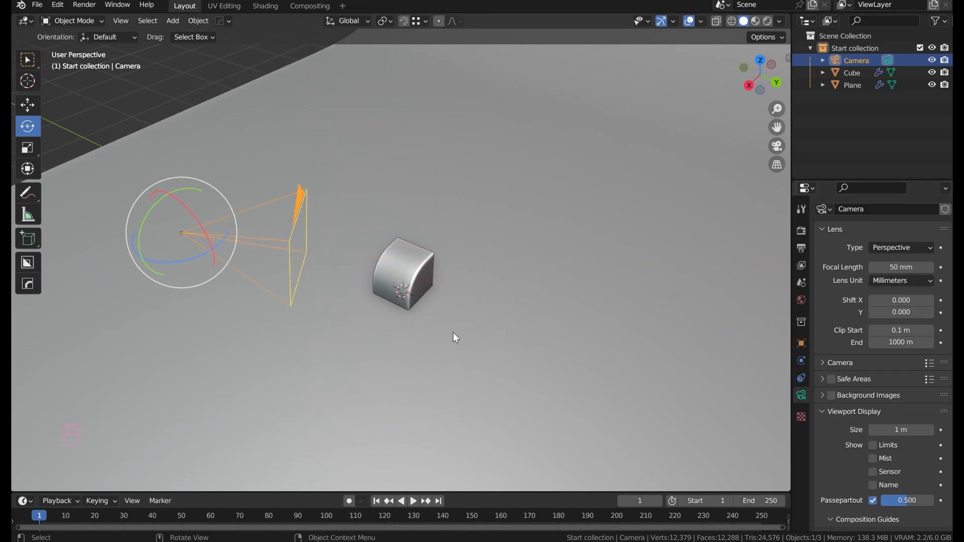
Preview the scene in rendered shading and open the world's shader nodes in the Shading workspace
{"action": "mouse_move", "coordinate": [541, 278]}
{"action": "middle_mouse_down"}
{"action": "mouse_move", "coordinate": [446, 273]}
{"action": "mouse_move", "coordinate": [564, 258]}
{"action": "mouse_move", "coordinate": [583, 247]}
{"action": "mouse_move", "coordinate": [532, 233]}
{"action": "mouse_move", "coordinate": [414, 230]}
{"action": "mouse_move", "coordinate": [540, 241]}
{"action": "mouse_move", "coordinate": [431, 157]}
{"action": "middle_mouse_up"}
{"action": "left_click", "coordinate": [767, 21]}
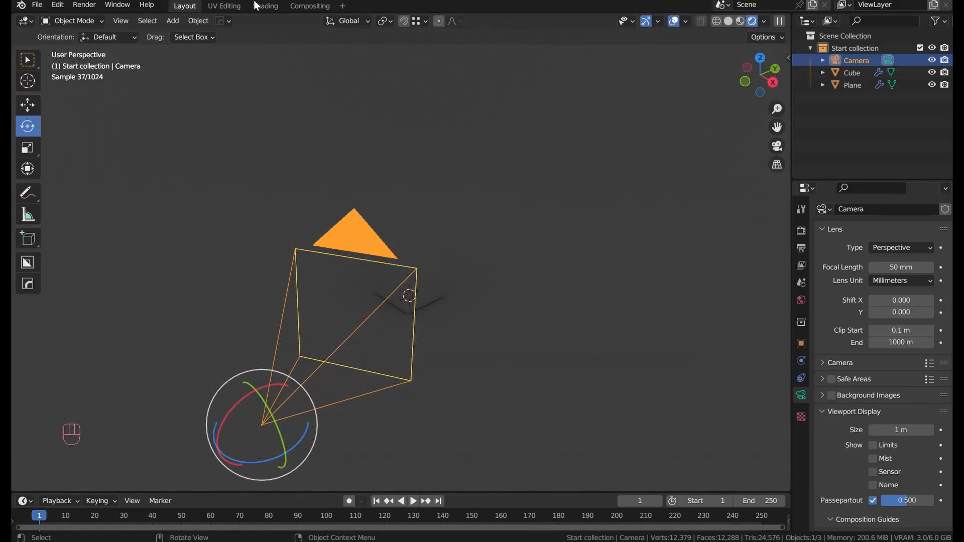
{"action": "left_click", "coordinate": [264, 6]}
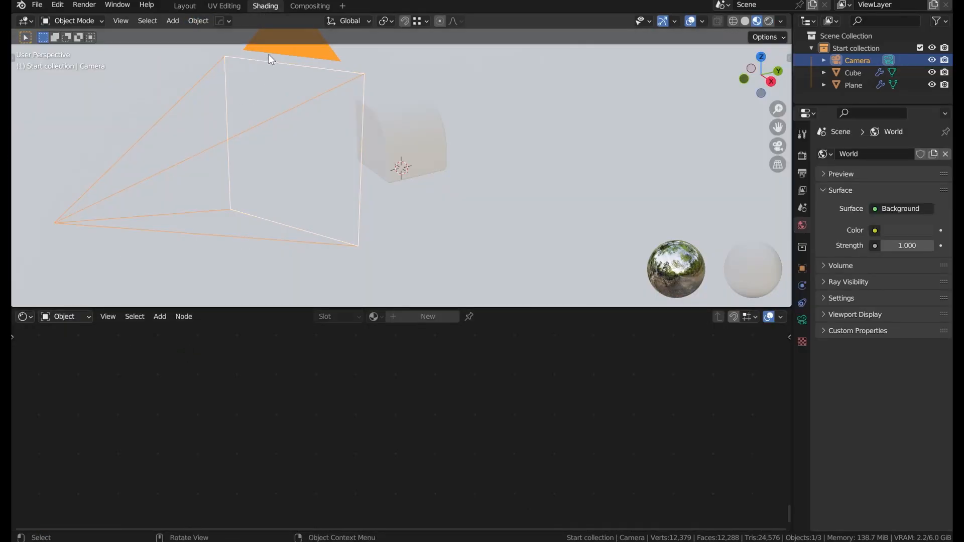
{"action": "left_click", "coordinate": [426, 150]}
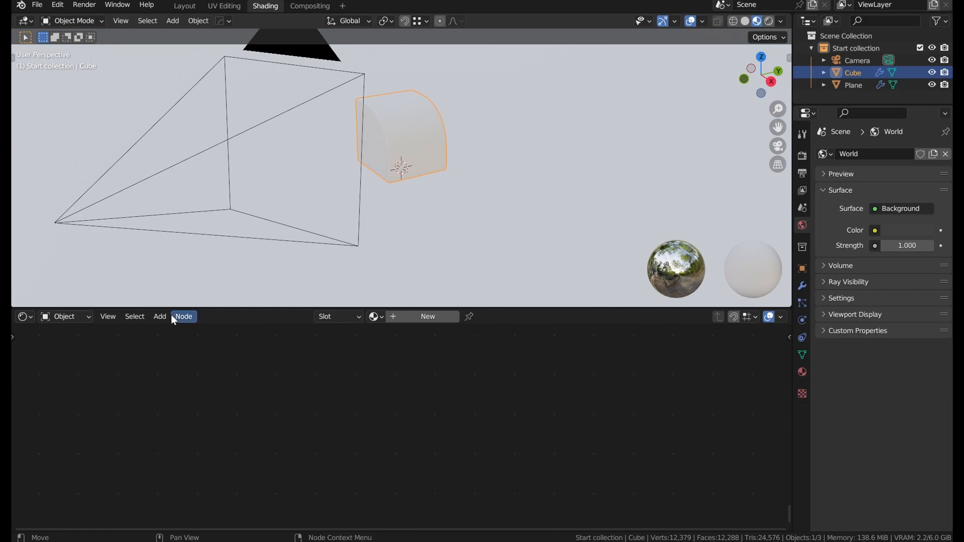
{"action": "left_click", "coordinate": [75, 319]}
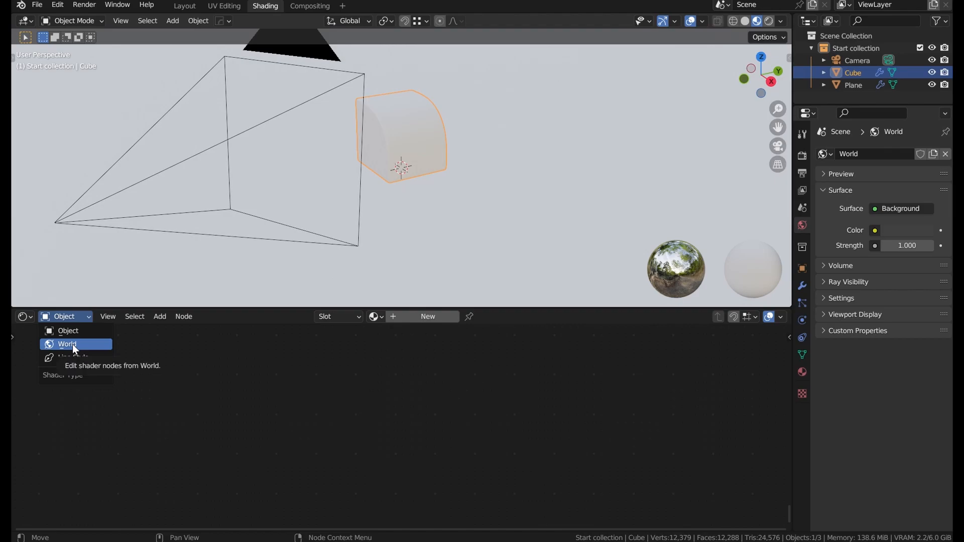
{"action": "left_click", "coordinate": [72, 344]}
Set the world Background node's Strength to 0
{"action": "middle_click_drag", "start_coordinate": [398, 402], "coordinate": [257, 434]}
{"action": "scroll", "coordinate": [257, 434], "scroll_direction": "up", "scroll_amount": 10}
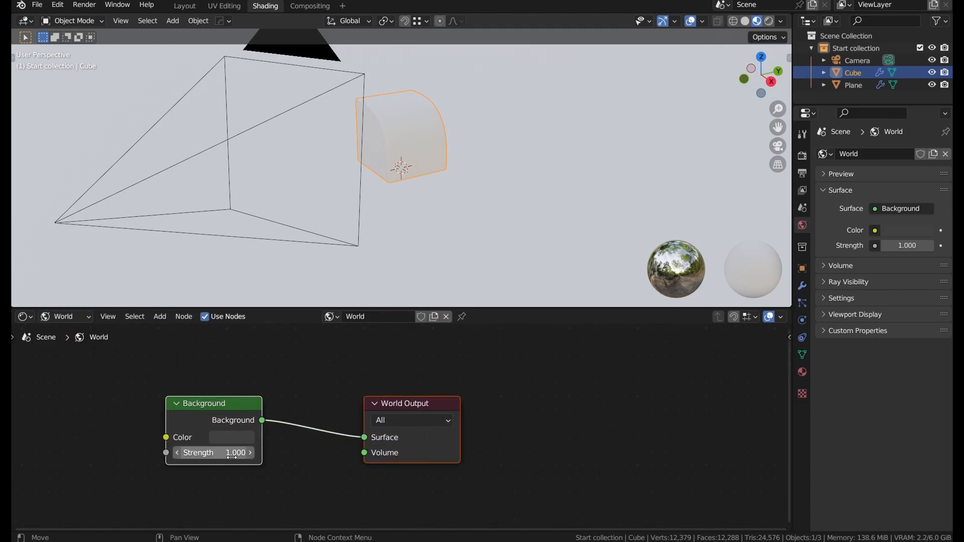
{"action": "left_click_drag", "start_coordinate": [240, 454], "coordinate": [229, 452]}
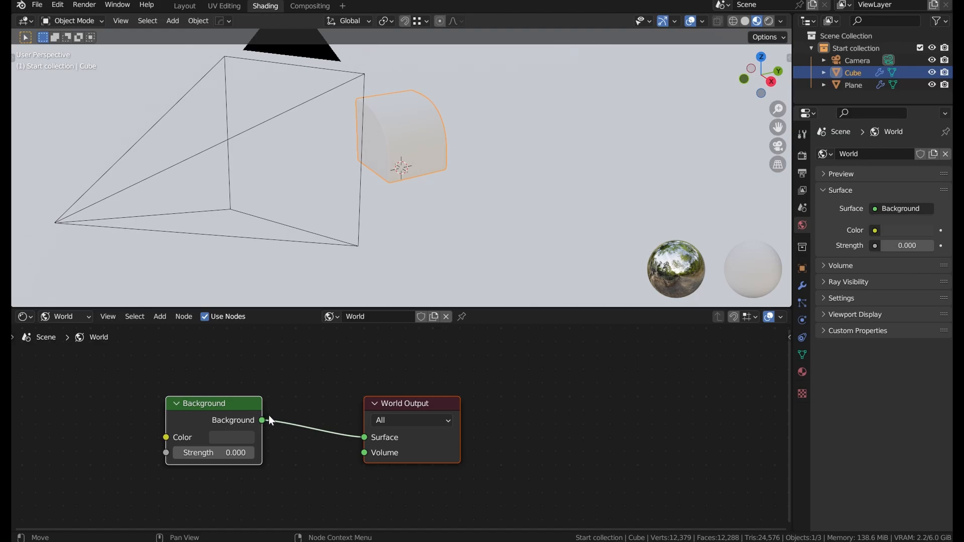
{"action": "middle_click_drag", "start_coordinate": [99, 461], "coordinate": [331, 454]}
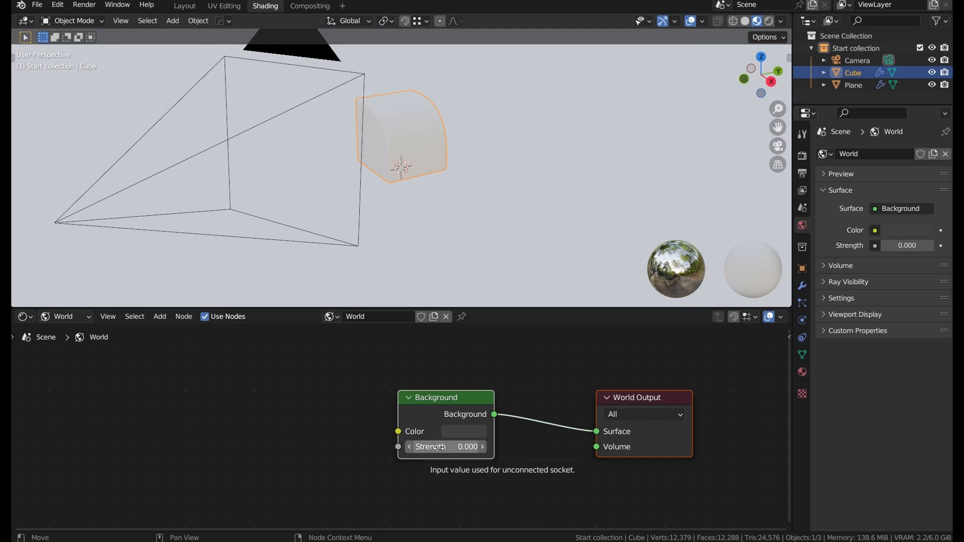
Return to the object's shader nodes, create a new material for the cube and enlarge the node editor
{"action": "left_click", "coordinate": [80, 322]}
{"action": "left_click", "coordinate": [81, 328]}
{"action": "middle_click_drag", "start_coordinate": [415, 183], "coordinate": [427, 164]}
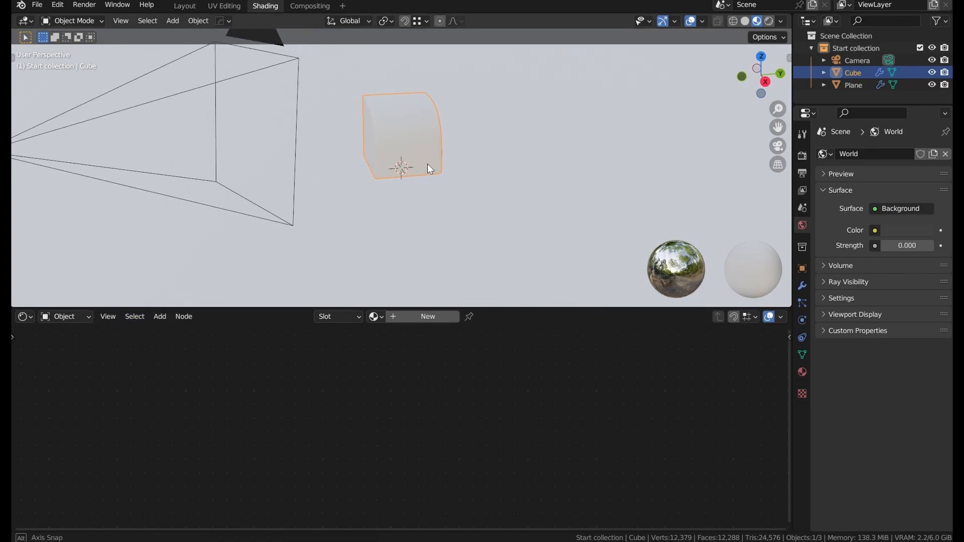
{"action": "left_click", "coordinate": [438, 317]}
{"action": "middle_click_drag", "start_coordinate": [370, 442], "coordinate": [351, 399]}
{"action": "left_click_drag", "start_coordinate": [414, 308], "coordinate": [420, 226]}
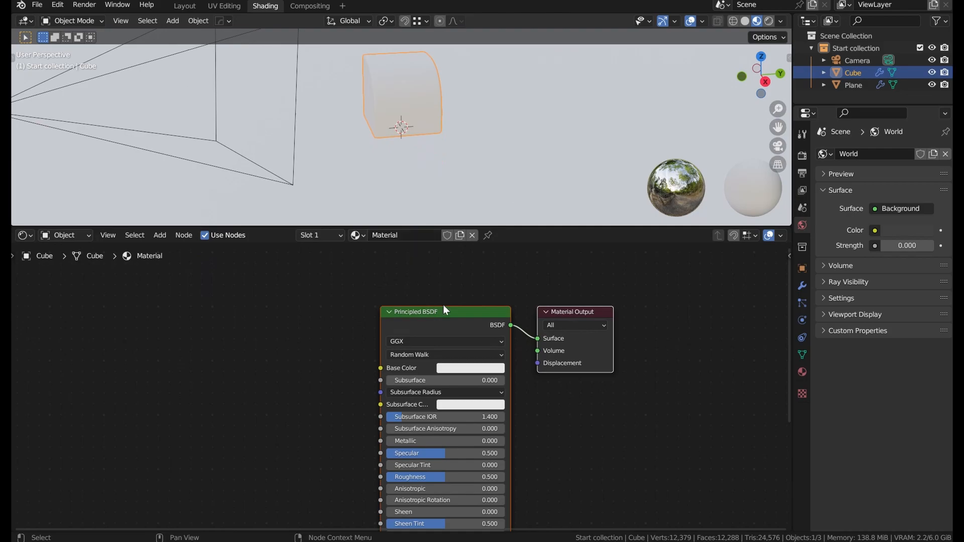
Give the cube's Principled BSDF a pink base color and lower its Roughness to about 0.169
{"action": "left_click", "coordinate": [475, 369]}
{"action": "left_click_drag", "start_coordinate": [480, 248], "coordinate": [497, 266]}
{"action": "middle_click_drag", "start_coordinate": [507, 441], "coordinate": [520, 401]}
{"action": "scroll", "coordinate": [467, 430], "scroll_direction": "up", "scroll_amount": 4}
{"action": "left_click_drag", "start_coordinate": [471, 439], "coordinate": [417, 440]}
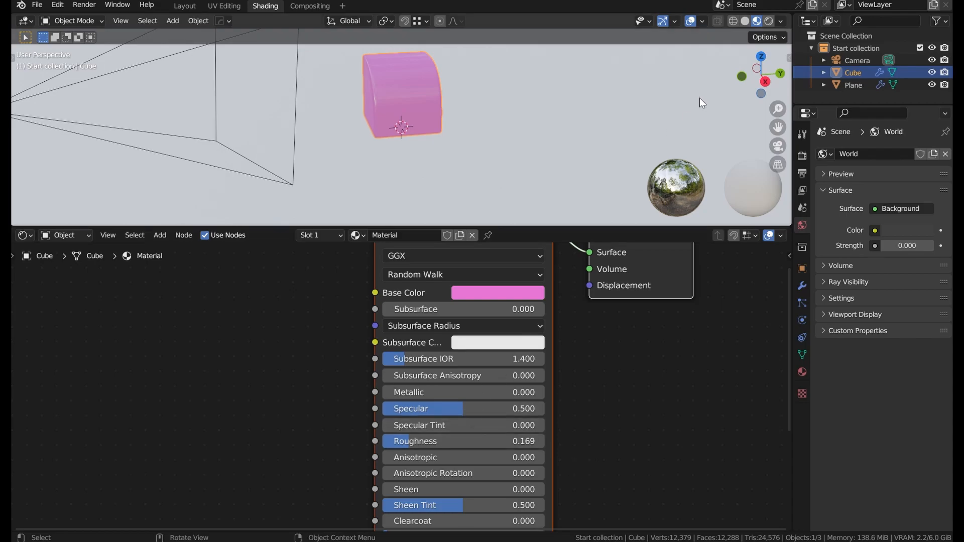
Set the Metallic value of the cube's pink material to 1
{"action": "scroll", "coordinate": [445, 144], "scroll_direction": "up", "scroll_amount": 5}
{"action": "middle_click_drag", "start_coordinate": [447, 143], "coordinate": [494, 131]}
{"action": "scroll", "coordinate": [535, 141], "scroll_direction": "down", "scroll_amount": 3}
{"action": "left_click_drag", "start_coordinate": [482, 392], "coordinate": [542, 392]}
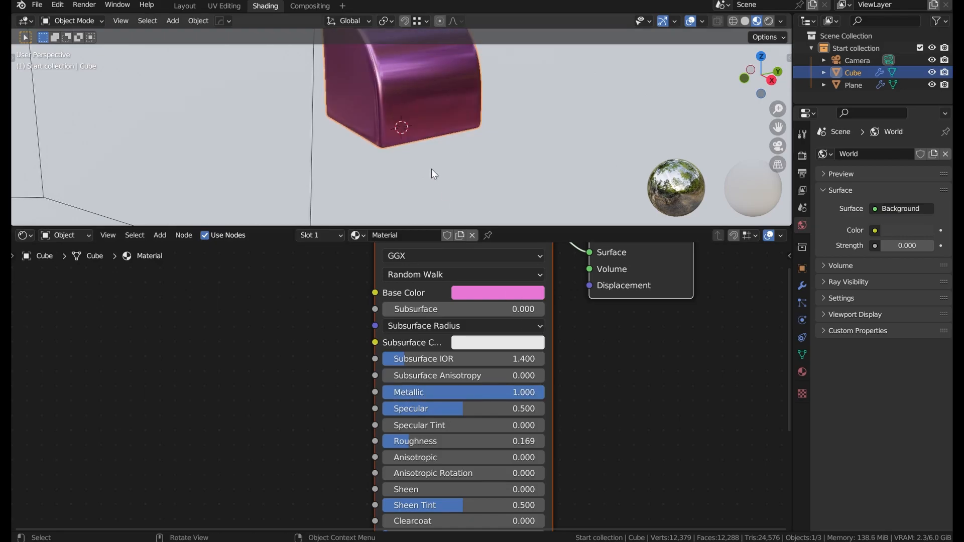
{"action": "scroll", "coordinate": [402, 161], "scroll_direction": "up", "scroll_amount": 1}
{"action": "middle_click_drag", "start_coordinate": [436, 93], "coordinate": [402, 142], "text": "shift"}
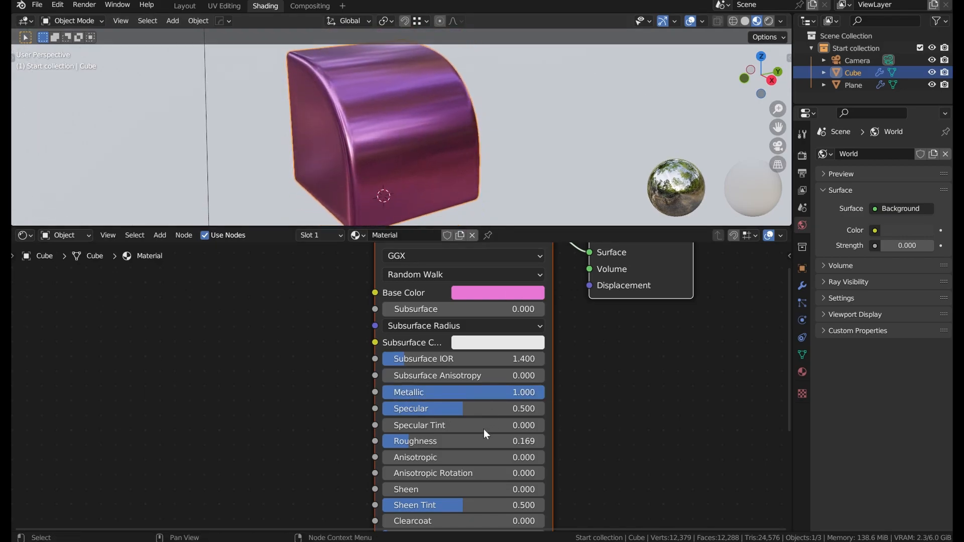
Add a Bump node beside the lower inputs of the Principled BSDF
{"action": "scroll", "coordinate": [486, 427], "scroll_direction": "down", "scroll_amount": 5}
{"action": "middle_click_drag", "start_coordinate": [458, 429], "coordinate": [526, 357]}
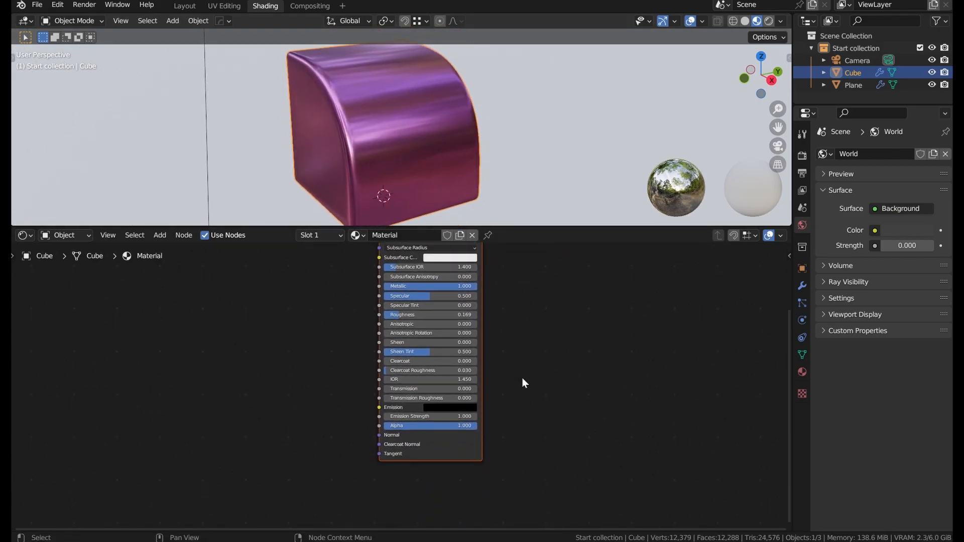
{"action": "middle_click_drag", "start_coordinate": [312, 442], "coordinate": [394, 431]}
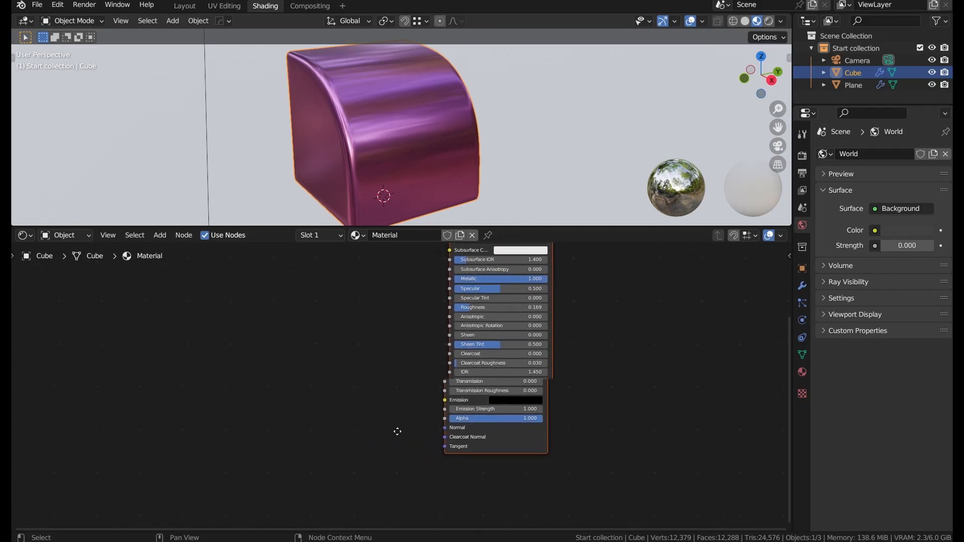
{"action": "scroll", "coordinate": [412, 431], "scroll_direction": "up", "scroll_amount": 1}
{"action": "key", "text": "shift+a"}
{"action": "left_click", "coordinate": [347, 367]}
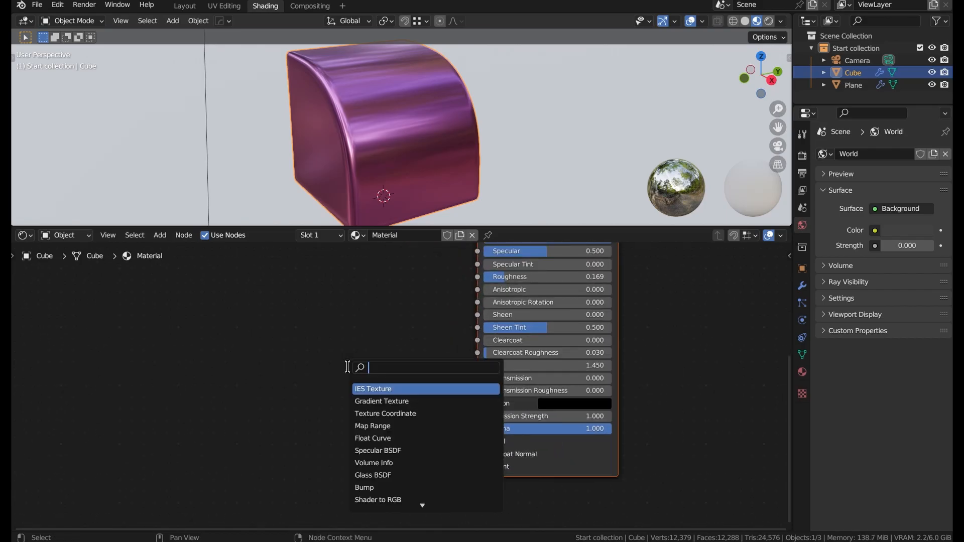
{"action": "type", "text": "bump"}
{"action": "key", "text": "Return"}
{"action": "left_click", "coordinate": [366, 367]}
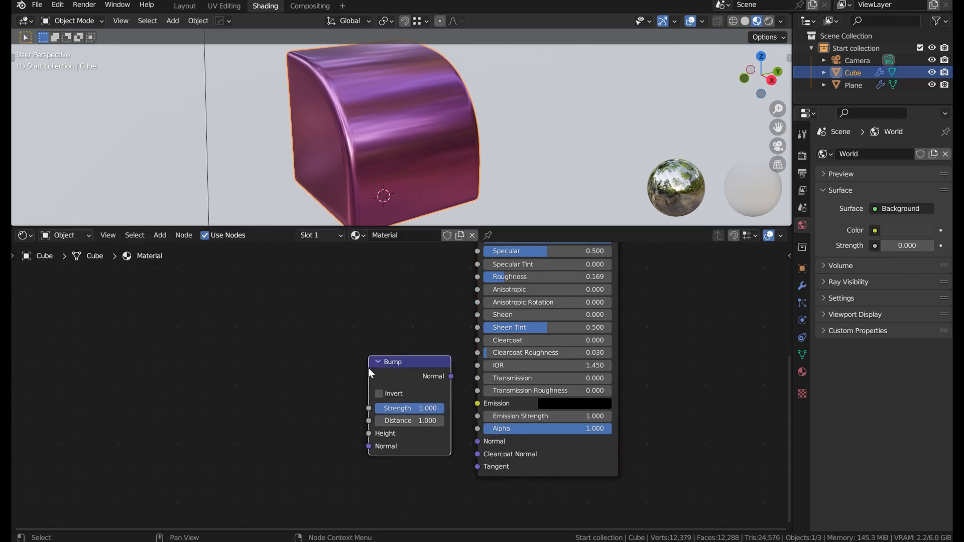
{"action": "key", "text": "shift+a"}
{"action": "left_click", "coordinate": [261, 418]}
{"action": "type", "text": "norma"}
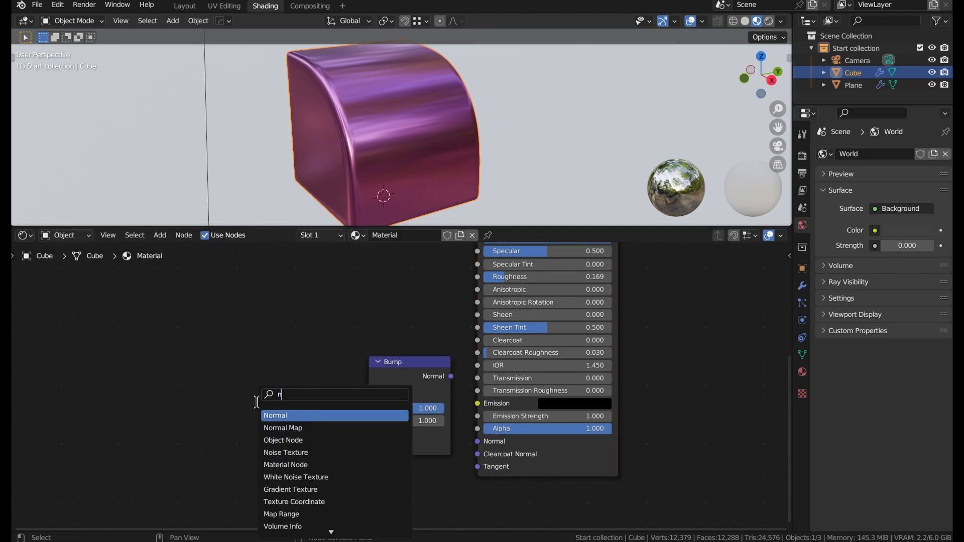
{"action": "key", "text": "Return"}
{"action": "key", "text": "Escape"}
Add an expanded Normal Map node below the Bump node and connect it to the Principled BSDF's Normal input
{"action": "key", "text": "shift+a"}
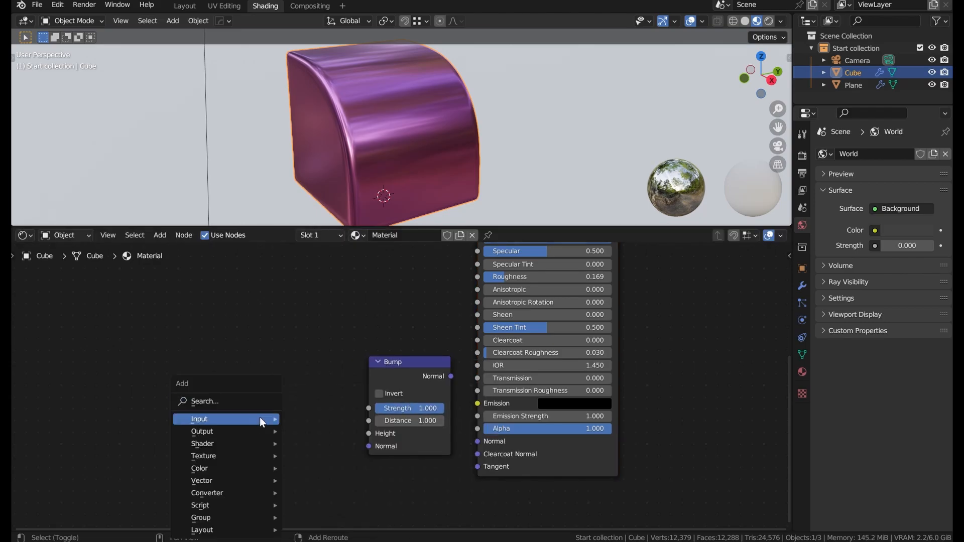
{"action": "mouse_move", "coordinate": [260, 419]}
{"action": "type", "text": "normal map"}
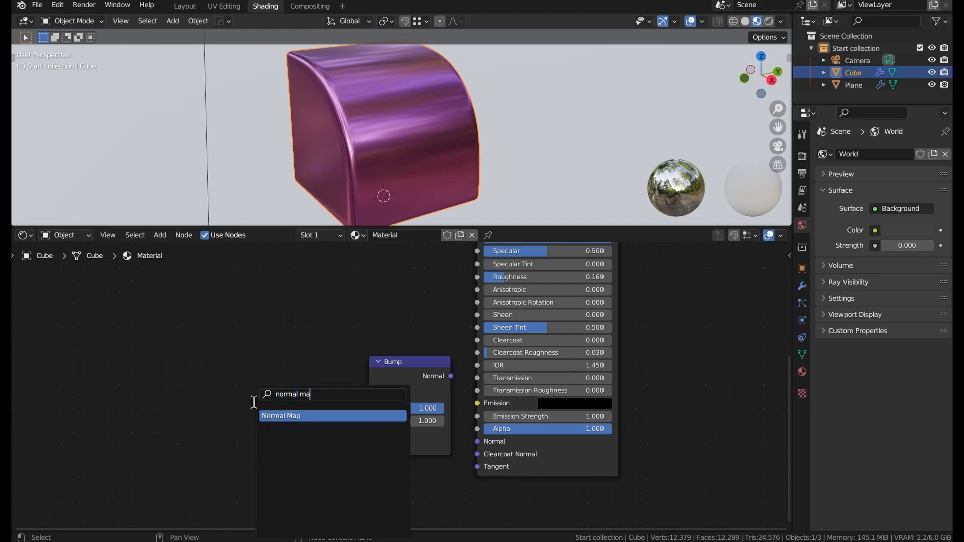
{"action": "key", "text": "Return"}
{"action": "left_click", "coordinate": [371, 479]}
{"action": "left_click", "coordinate": [376, 475]}
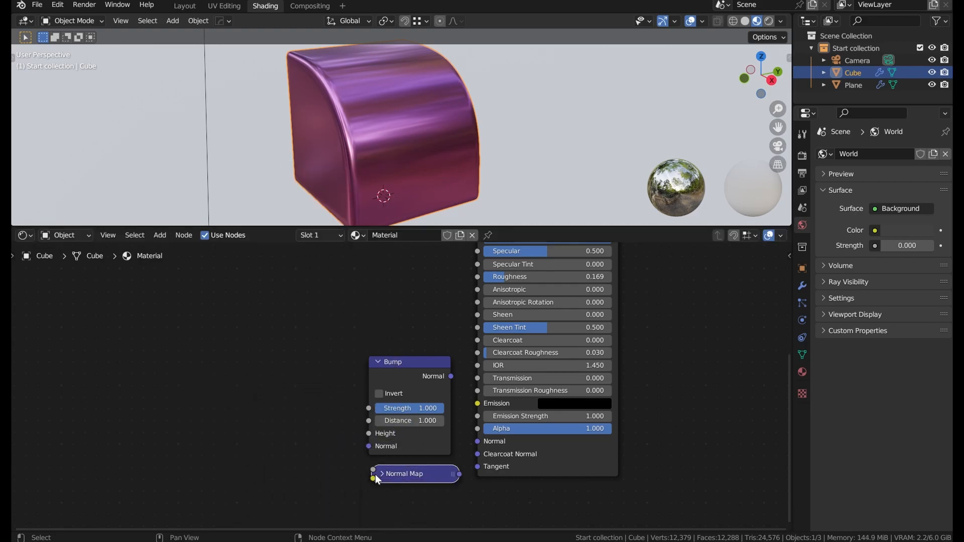
{"action": "left_click", "coordinate": [380, 475]}
{"action": "left_click_drag", "start_coordinate": [409, 474], "coordinate": [406, 474]}
{"action": "middle_click_drag", "start_coordinate": [298, 488], "coordinate": [278, 413]}
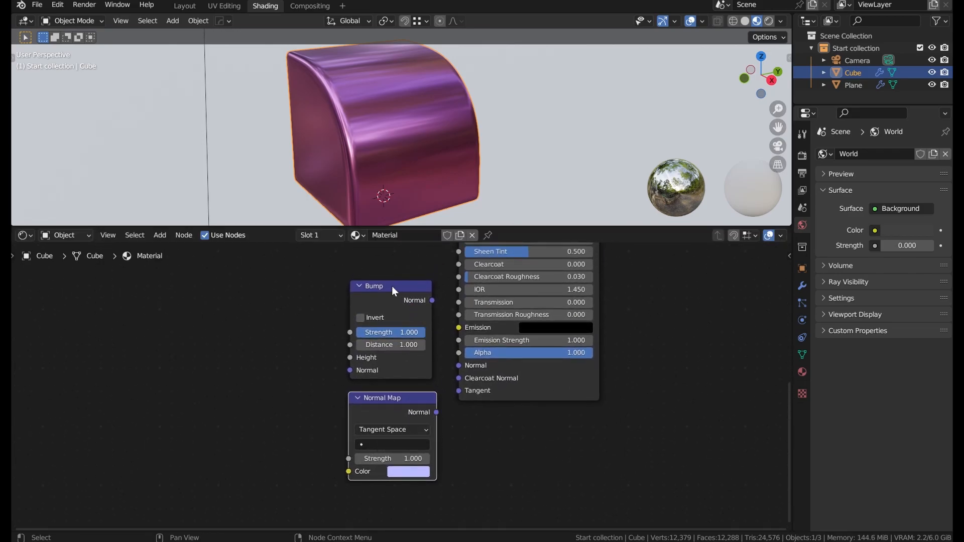
{"action": "middle_click_drag", "start_coordinate": [314, 342], "coordinate": [360, 389]}
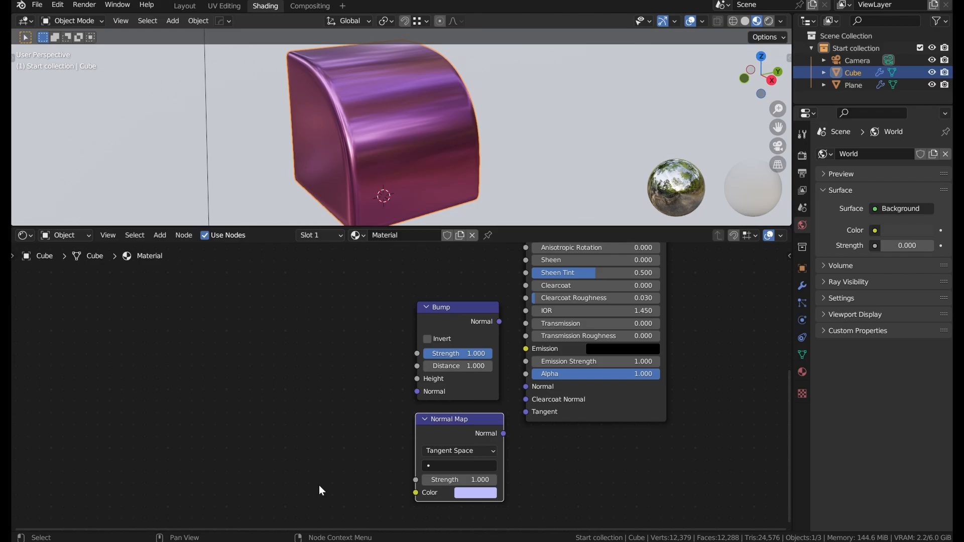
{"action": "left_click_drag", "start_coordinate": [503, 434], "coordinate": [526, 386]}
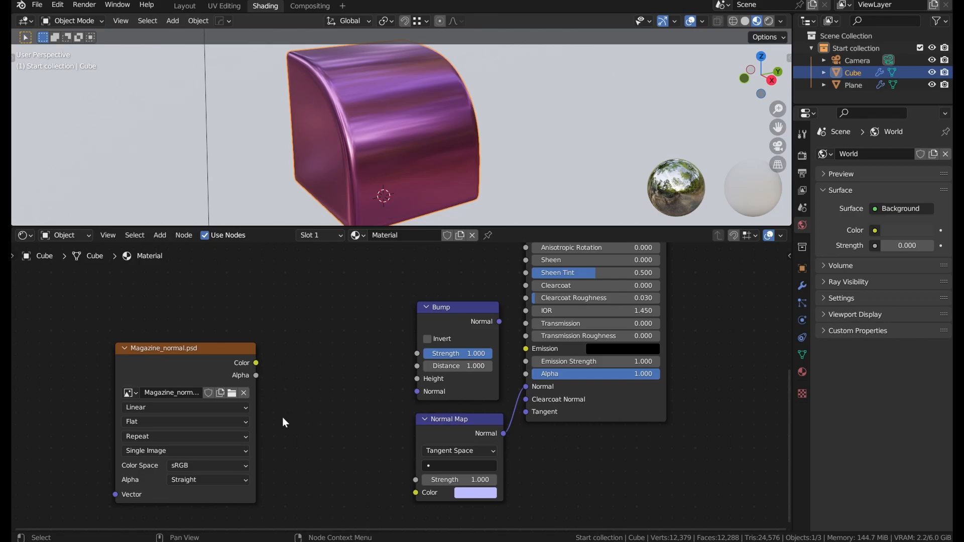
Set the Magazine_normal.psd texture's color space to Non-Color and connect its Color output to the Normal Map's Color
{"action": "left_click", "coordinate": [194, 467]}
{"action": "left_click", "coordinate": [191, 390]}
{"action": "left_click_drag", "start_coordinate": [250, 364], "coordinate": [416, 493]}
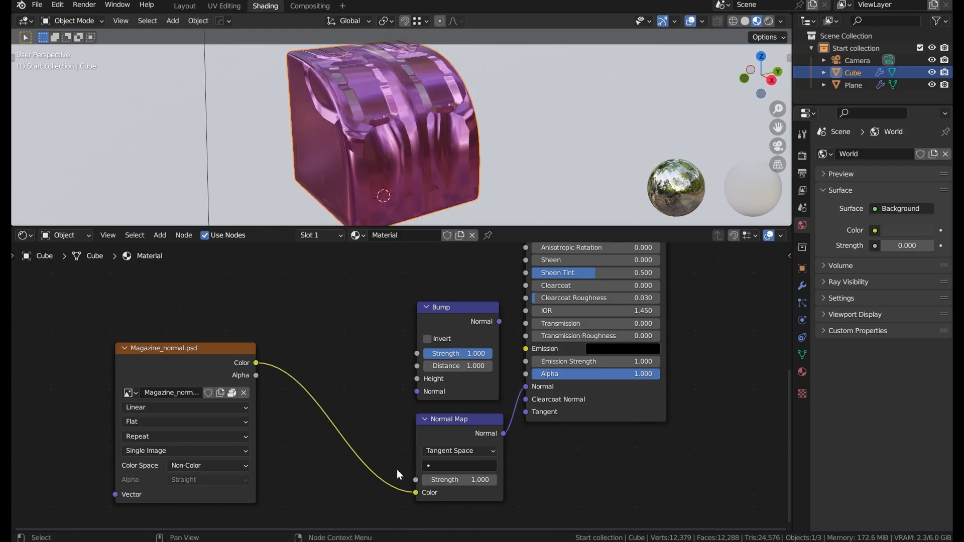
{"action": "middle_click_drag", "start_coordinate": [437, 196], "coordinate": [269, 152]}
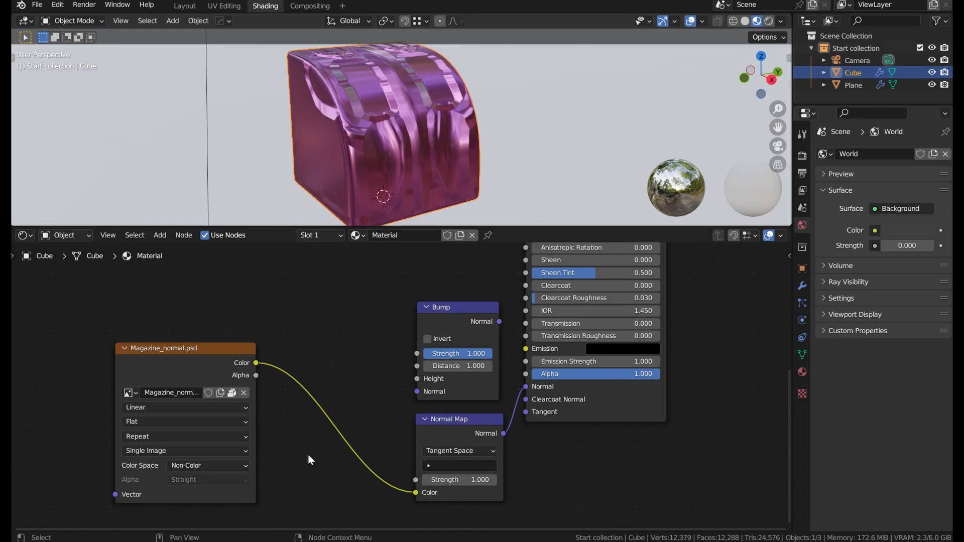
Insert an RGB Curves node between the Magazine_normal.psd texture and the Normal Map, and invert its green channel curve
{"action": "key", "text": "g"}
{"action": "left_click", "coordinate": [254, 333]}
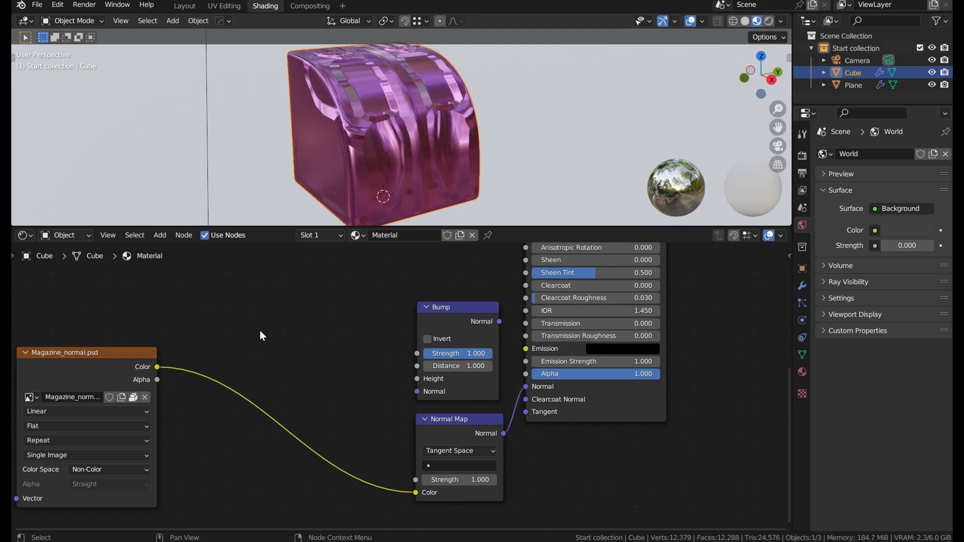
{"action": "key", "text": "shift+a"}
{"action": "type", "text": "rgb c"}
{"action": "key", "text": "Return"}
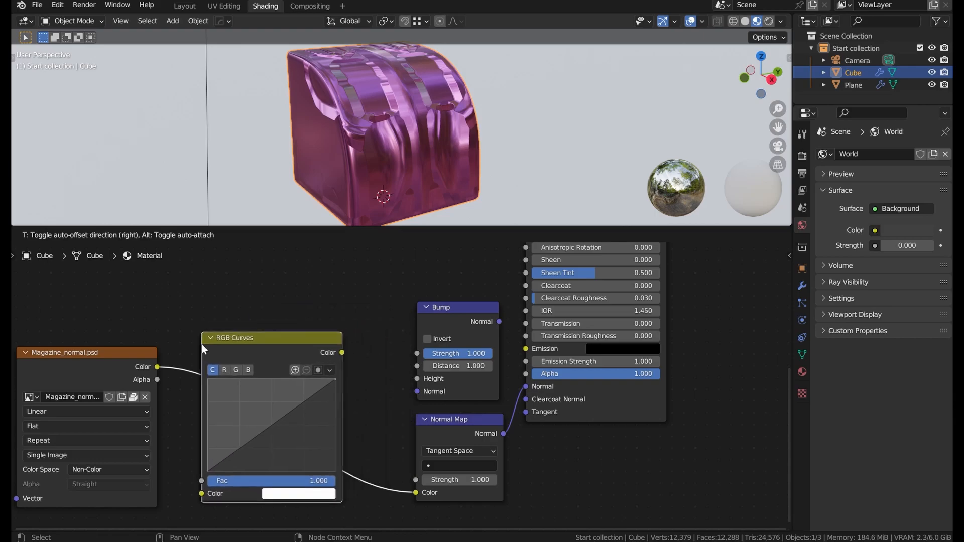
{"action": "left_click", "coordinate": [199, 346]}
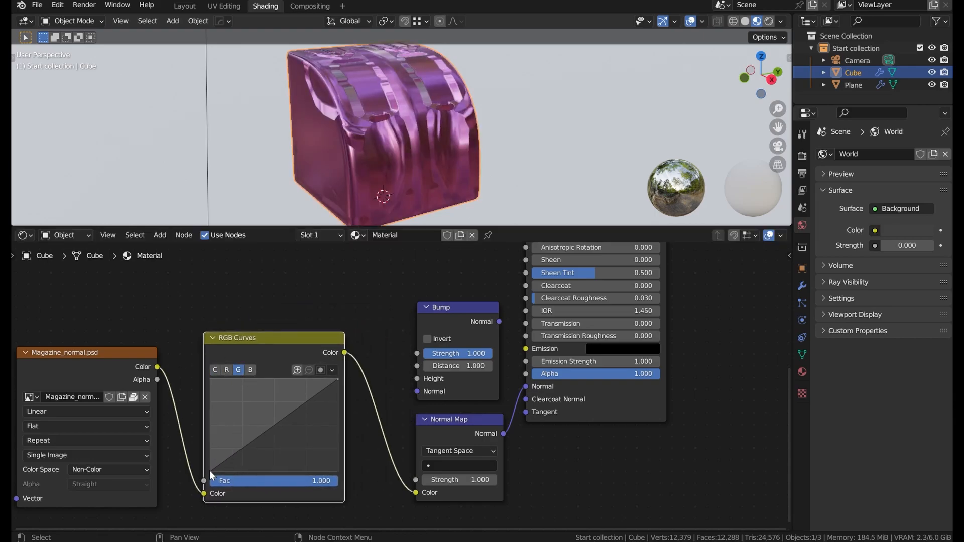
{"action": "left_click_drag", "start_coordinate": [212, 473], "coordinate": [348, 438]}
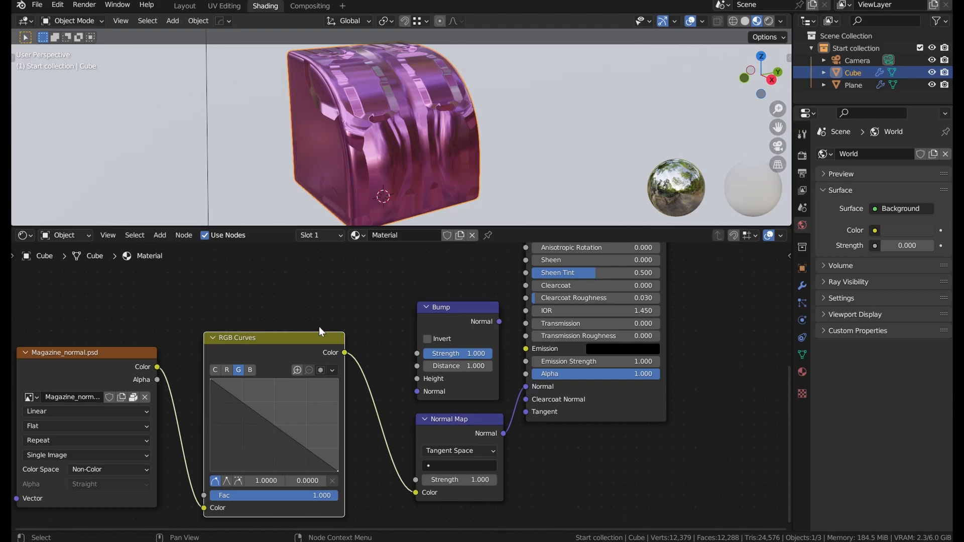
Mute and unmute the RGB Curves node repeatedly to compare the cube's normals with and without the green inversion
{"action": "key", "text": "m"}
{"action": "key", "text": "m"}
{"action": "key", "text": "m"}
{"action": "key", "text": "m"}
{"action": "middle_click_drag", "start_coordinate": [458, 149], "coordinate": [344, 145]}
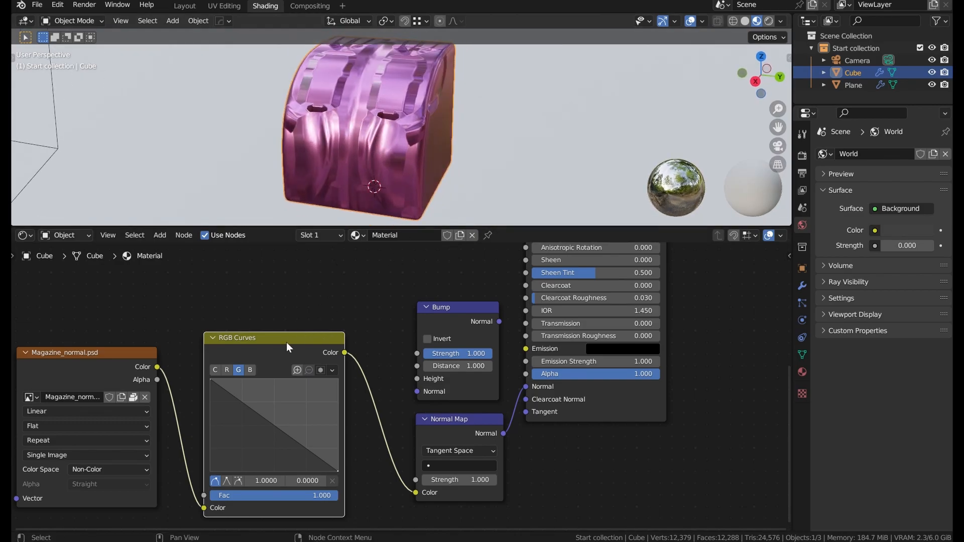
{"action": "key", "text": "m"}
{"action": "key", "text": "m"}
{"action": "key", "text": "m"}
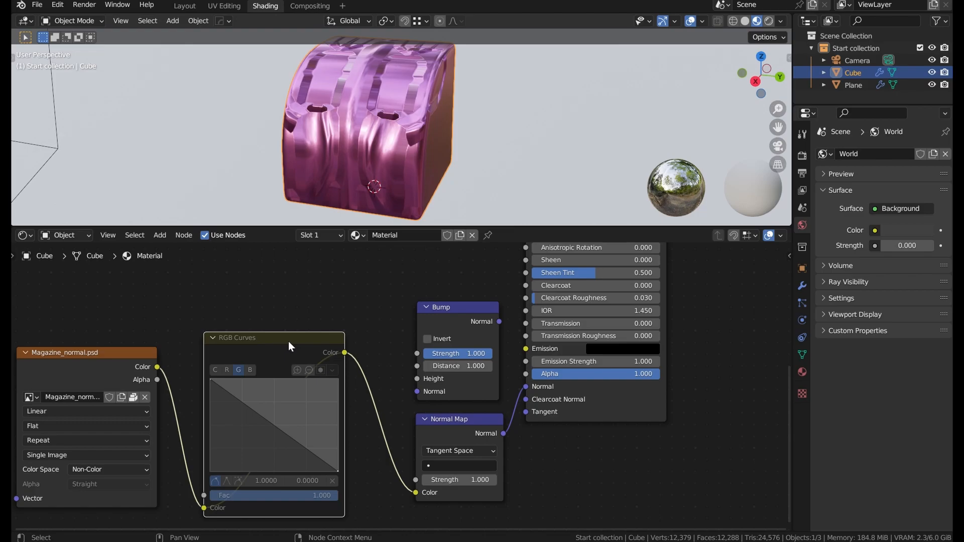
Unmute the RGB Curves node and leave the Normal Map node muted after toggling it for comparison
{"action": "key", "text": "m"}
{"action": "left_click", "coordinate": [455, 423]}
{"action": "key", "text": "m"}
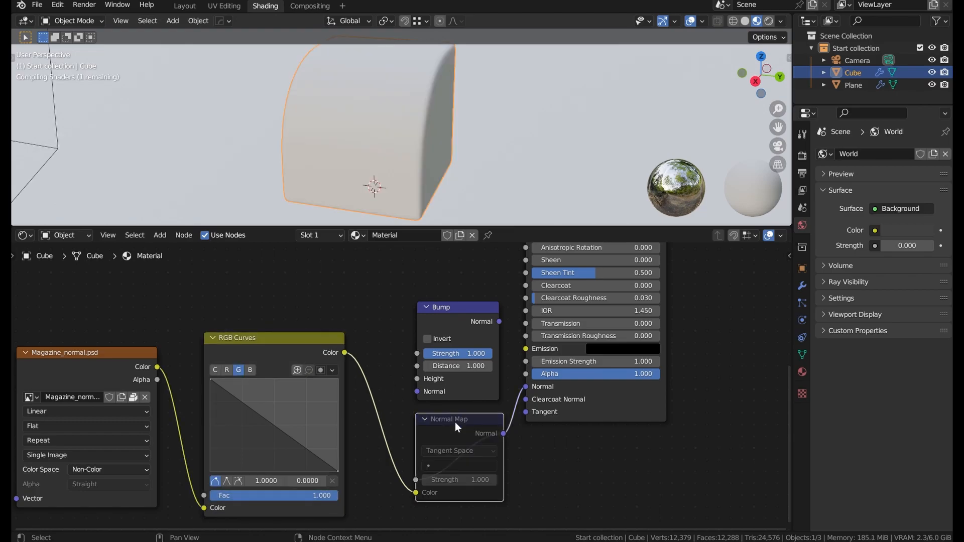
{"action": "key", "text": "m"}
{"action": "key", "text": "m"}
{"action": "middle_click_drag", "start_coordinate": [451, 140], "coordinate": [467, 143]}
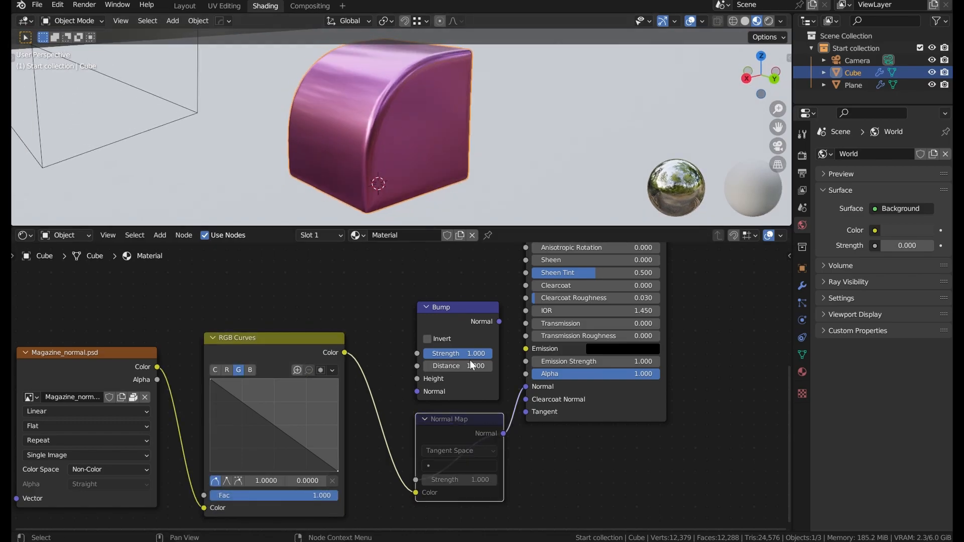
Add a spot light in the Layout workspace and move it up and to one side of the cube in the side view
{"action": "scroll", "coordinate": [403, 384], "scroll_direction": "down", "scroll_amount": 3}
{"action": "middle_click_drag", "start_coordinate": [394, 146], "coordinate": [565, 193]}
{"action": "scroll", "coordinate": [402, 397], "scroll_direction": "down", "scroll_amount": 2}
{"action": "scroll", "coordinate": [467, 424], "scroll_direction": "down", "scroll_amount": 2}
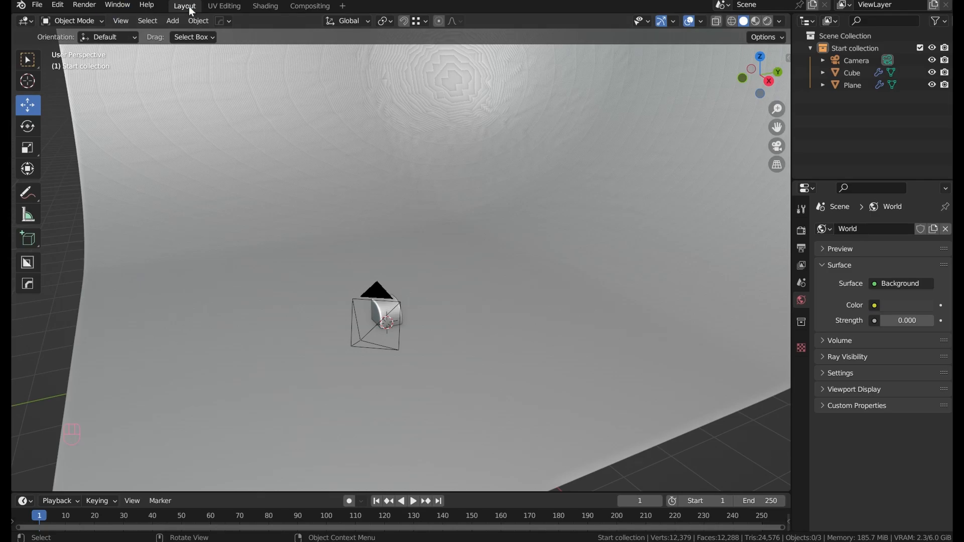
{"action": "key", "text": "shift+a"}
{"action": "mouse_move", "coordinate": [542, 201]}
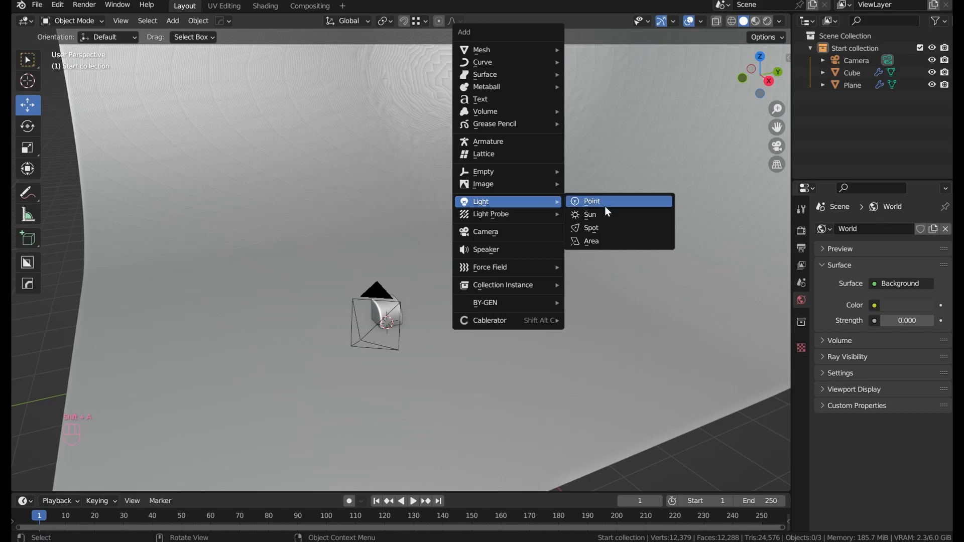
{"action": "left_click", "coordinate": [603, 232]}
{"action": "middle_click_drag", "start_coordinate": [575, 246], "coordinate": [538, 237], "text": "alt"}
{"action": "key", "text": "g"}
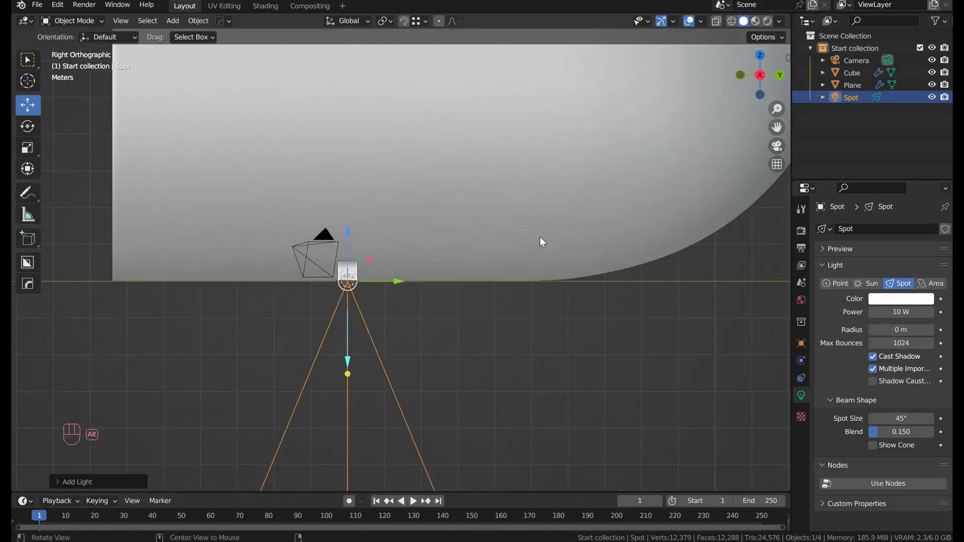
{"action": "left_click", "coordinate": [433, 168]}
{"action": "middle_click_drag", "start_coordinate": [434, 169], "coordinate": [478, 376], "text": "alt"}
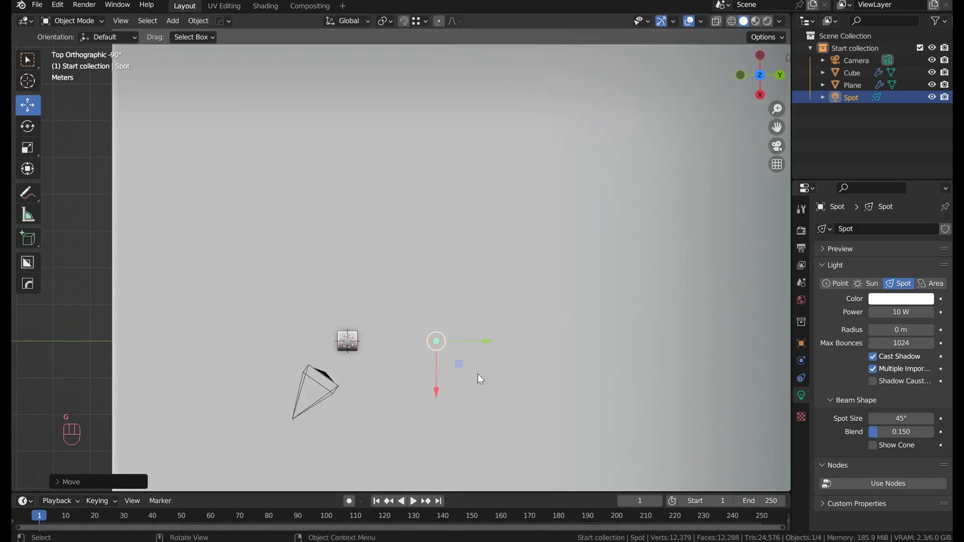
Shift the spot light behind the cube and aim its beam down at the cube
{"action": "scroll", "coordinate": [479, 376], "scroll_direction": "down", "scroll_amount": 2}
{"action": "left_click_drag", "start_coordinate": [432, 318], "coordinate": [412, 256]}
{"action": "mouse_move", "coordinate": [420, 262]}
{"action": "middle_mouse_down"}
{"action": "mouse_move", "coordinate": [446, 223]}
{"action": "mouse_move", "coordinate": [435, 259]}
{"action": "mouse_move", "coordinate": [411, 260]}
{"action": "middle_mouse_up"}
{"action": "middle_click_drag", "start_coordinate": [321, 310], "coordinate": [528, 275]}
{"action": "left_click_drag", "start_coordinate": [393, 125], "coordinate": [395, 172]}
{"action": "left_click_drag", "start_coordinate": [457, 271], "coordinate": [498, 268]}
{"action": "middle_click_drag", "start_coordinate": [498, 268], "coordinate": [589, 261]}
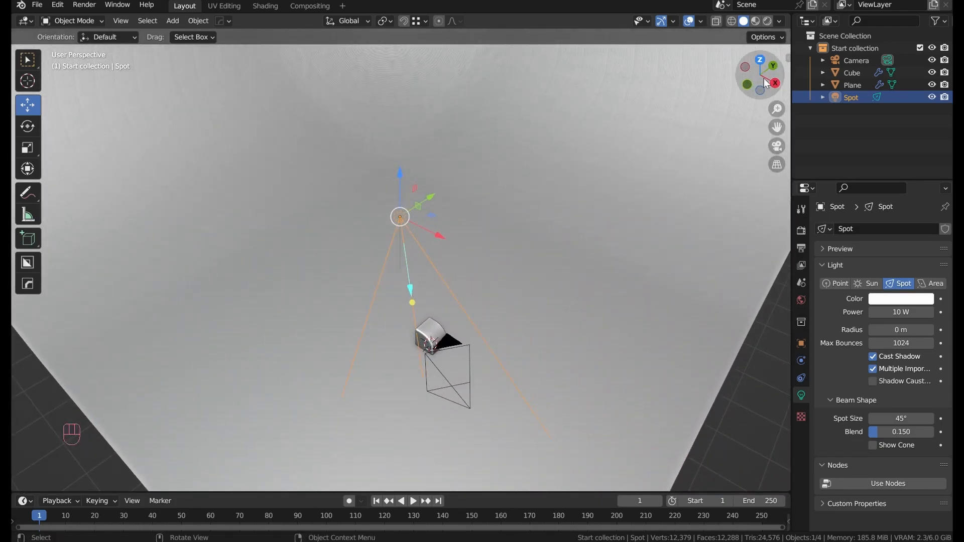
Display the rendered camera view and raise the spot light's power to about 286.5 W
{"action": "left_click", "coordinate": [777, 146]}
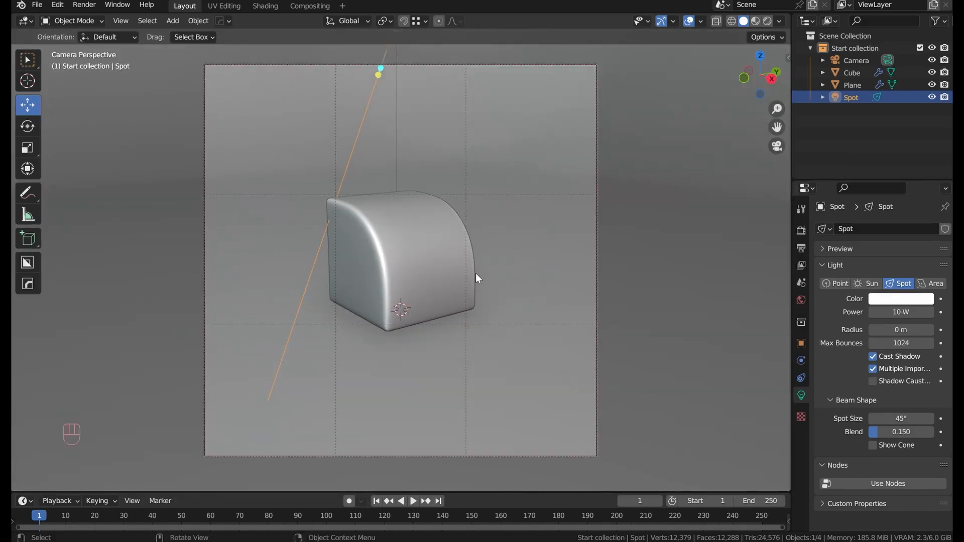
{"action": "left_click", "coordinate": [769, 23]}
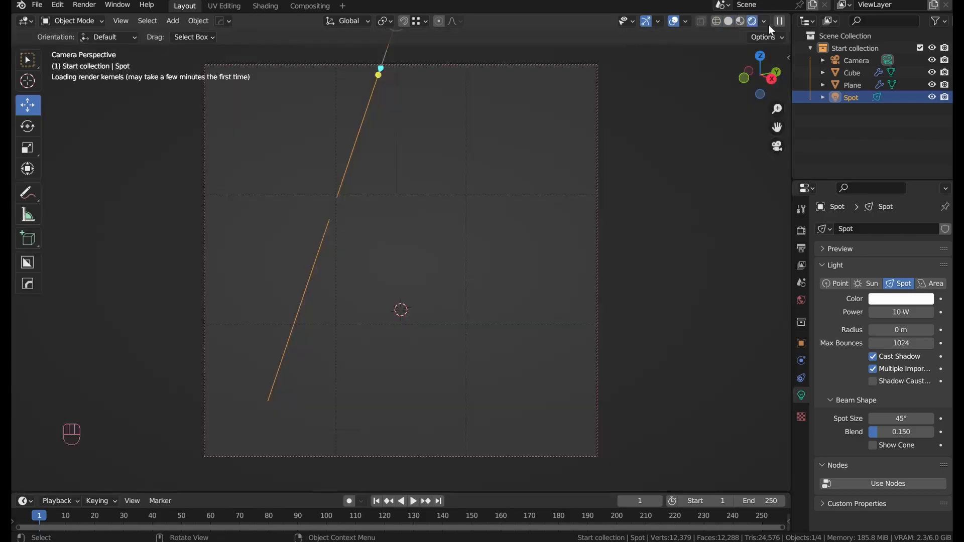
{"action": "left_click_drag", "start_coordinate": [901, 312], "coordinate": [946, 312]}
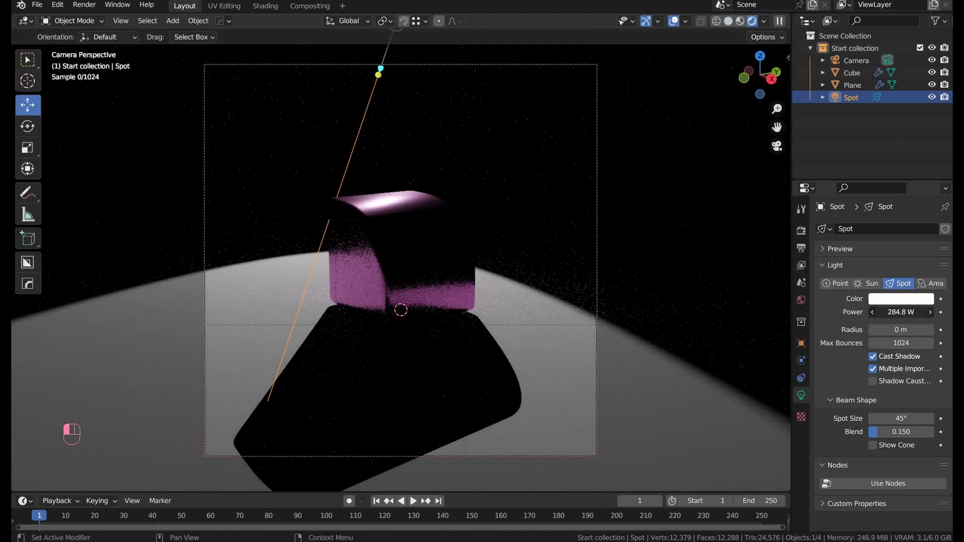
Rotate the spot light so its beam centers more closely on the cube
{"action": "left_click", "coordinate": [777, 147]}
{"action": "middle_click_drag", "start_coordinate": [619, 216], "coordinate": [360, 215]}
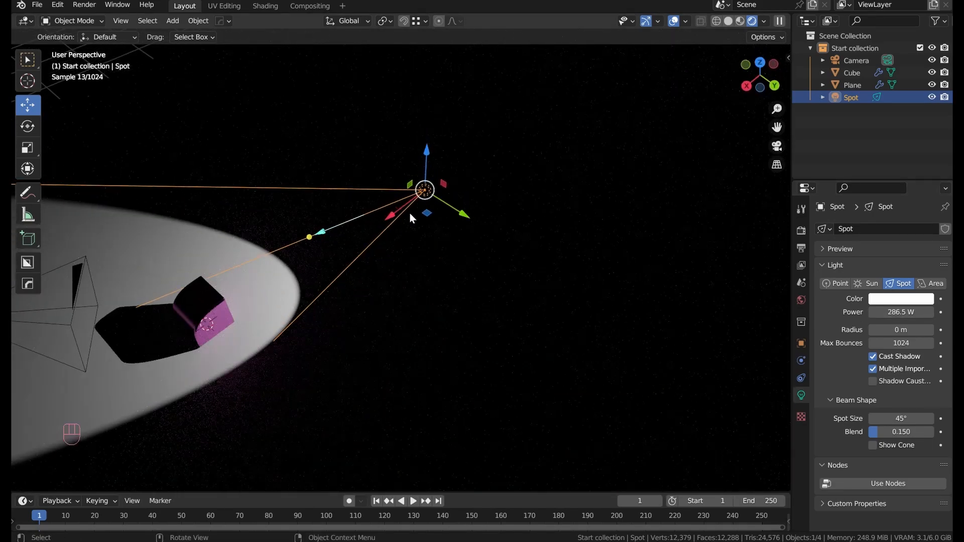
{"action": "key", "text": "r"}
{"action": "left_click_drag", "start_coordinate": [418, 224], "coordinate": [404, 221]}
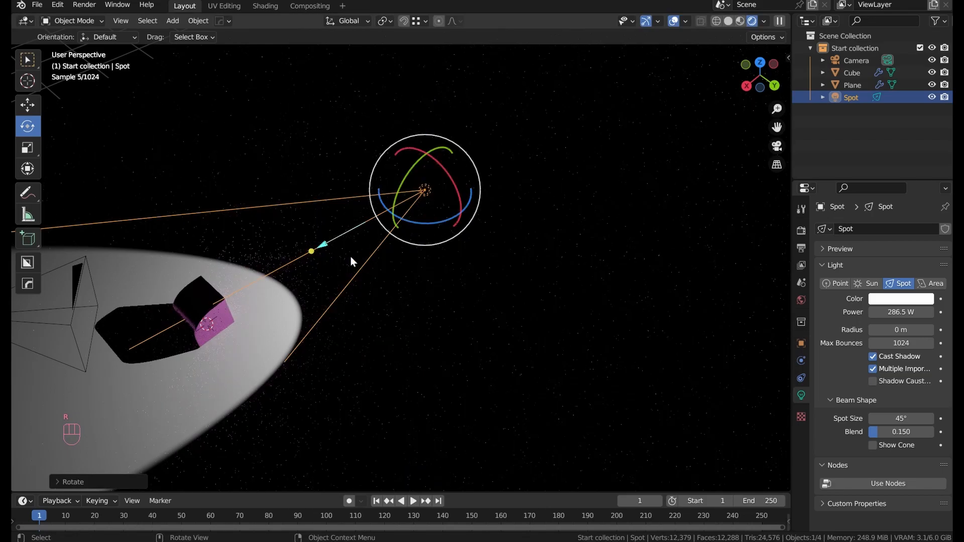
Add a point light and move it away from the cube along X in the top view, then return to the camera view
{"action": "middle_click_drag", "start_coordinate": [294, 235], "coordinate": [385, 220]}
{"action": "middle_click_drag", "start_coordinate": [436, 263], "coordinate": [346, 209], "text": "shift"}
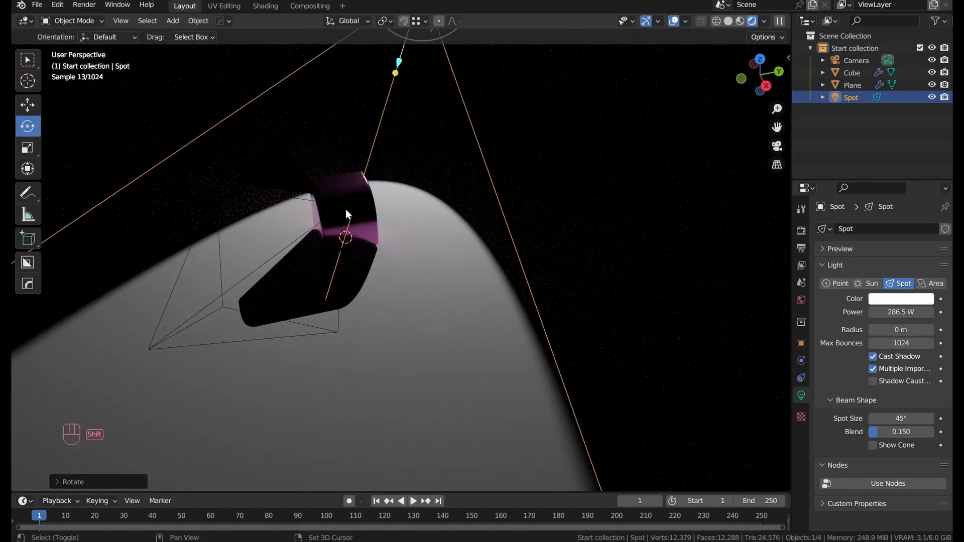
{"action": "key", "text": "shift+a"}
{"action": "mouse_move", "coordinate": [345, 209]}
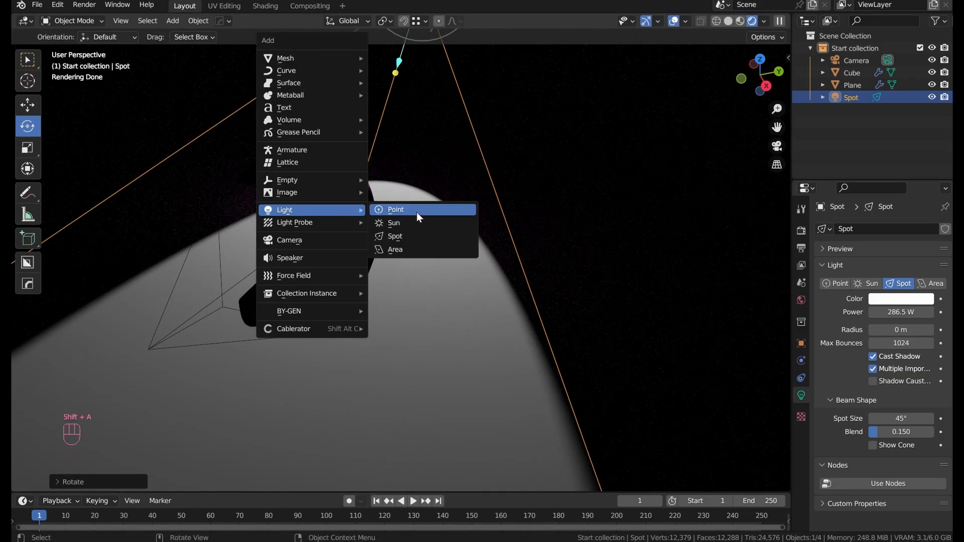
{"action": "left_click", "coordinate": [416, 212]}
{"action": "middle_click_drag", "start_coordinate": [372, 219], "coordinate": [440, 335], "text": "alt"}
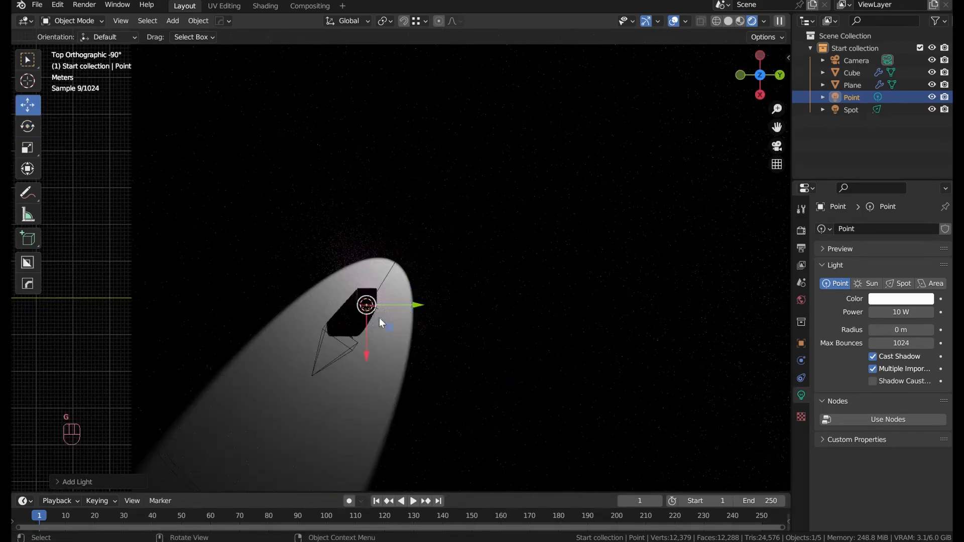
{"action": "key", "text": "g"}
{"action": "left_click", "coordinate": [373, 386]}
{"action": "middle_click_drag", "start_coordinate": [456, 266], "coordinate": [483, 233]}
{"action": "scroll", "coordinate": [483, 233], "scroll_direction": "up", "scroll_amount": 8}
{"action": "left_click", "coordinate": [777, 146]}
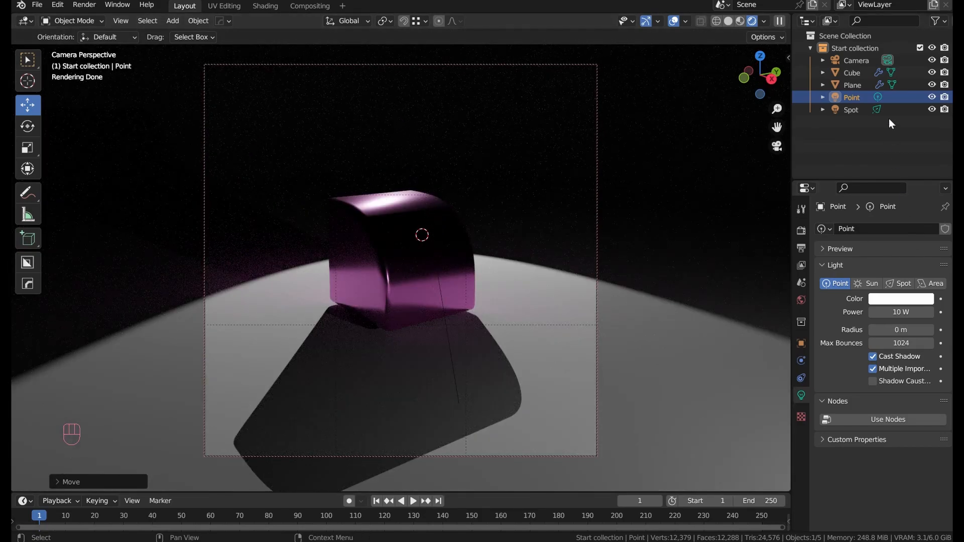
Move and rotate the spot light above the cube in the camera view, and set the transform orientation to Local
{"action": "left_click", "coordinate": [851, 109]}
{"action": "key", "text": "r"}
{"action": "key", "text": "g"}
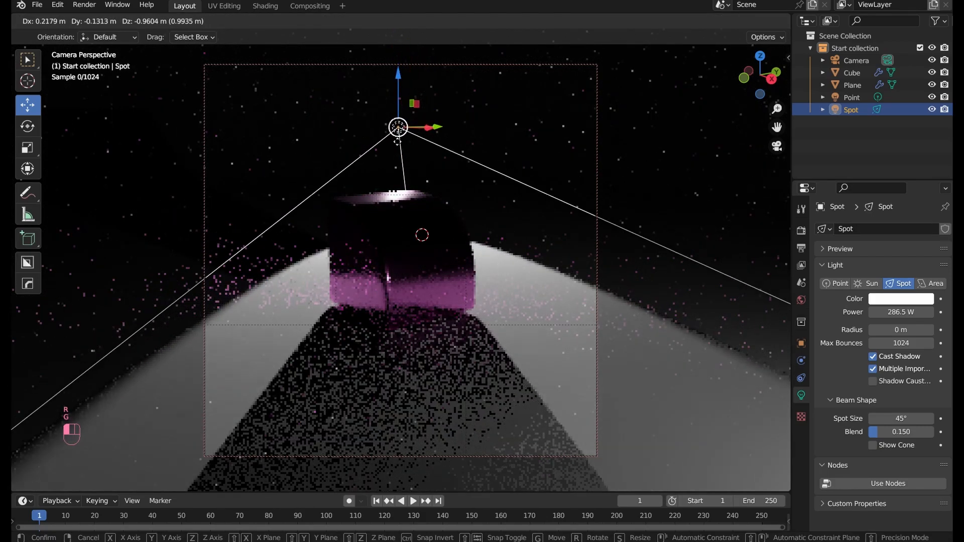
{"action": "left_click", "coordinate": [406, 149]}
{"action": "key", "text": "r"}
{"action": "left_click_drag", "start_coordinate": [421, 150], "coordinate": [432, 168]}
{"action": "right_click", "coordinate": [426, 145]}
{"action": "key", "text": "comma"}
{"action": "left_click", "coordinate": [498, 170]}
Reposition and rotate the spot light around the cube, checking its effect from free and camera views
{"action": "key", "text": "g"}
{"action": "left_click_drag", "start_coordinate": [400, 132], "coordinate": [545, 182]}
{"action": "key", "text": "r"}
{"action": "key", "text": "g"}
{"action": "left_click_drag", "start_coordinate": [528, 144], "coordinate": [572, 106]}
{"action": "middle_click_drag", "start_coordinate": [601, 121], "coordinate": [312, 302]}
{"action": "key", "text": "g"}
{"action": "left_click_drag", "start_coordinate": [452, 397], "coordinate": [388, 284]}
{"action": "key", "text": "KP_0"}
{"action": "key", "text": "r"}
Hide the point light and select the spot light
{"action": "key", "text": "h"}
{"action": "key", "text": "ctrl+z"}
{"action": "left_click", "coordinate": [852, 98]}
{"action": "key", "text": "h"}
{"action": "left_click", "coordinate": [851, 110]}
Place the spot light behind the cube opposite the camera with its beam aimed at the cube, and return to the camera view
{"action": "left_click_drag", "start_coordinate": [537, 107], "coordinate": [576, 111]}
{"action": "right_click", "coordinate": [576, 112]}
{"action": "middle_click_drag", "start_coordinate": [620, 215], "coordinate": [599, 220]}
{"action": "key", "text": "g"}
{"action": "left_click_drag", "start_coordinate": [559, 52], "coordinate": [498, 114]}
{"action": "key", "text": "r"}
{"action": "left_click_drag", "start_coordinate": [525, 90], "coordinate": [528, 95]}
{"action": "middle_click_drag", "start_coordinate": [603, 101], "coordinate": [465, 237]}
{"action": "scroll", "coordinate": [466, 237], "scroll_direction": "down", "scroll_amount": 3}
{"action": "key", "text": "g"}
{"action": "left_click_drag", "start_coordinate": [308, 353], "coordinate": [316, 347]}
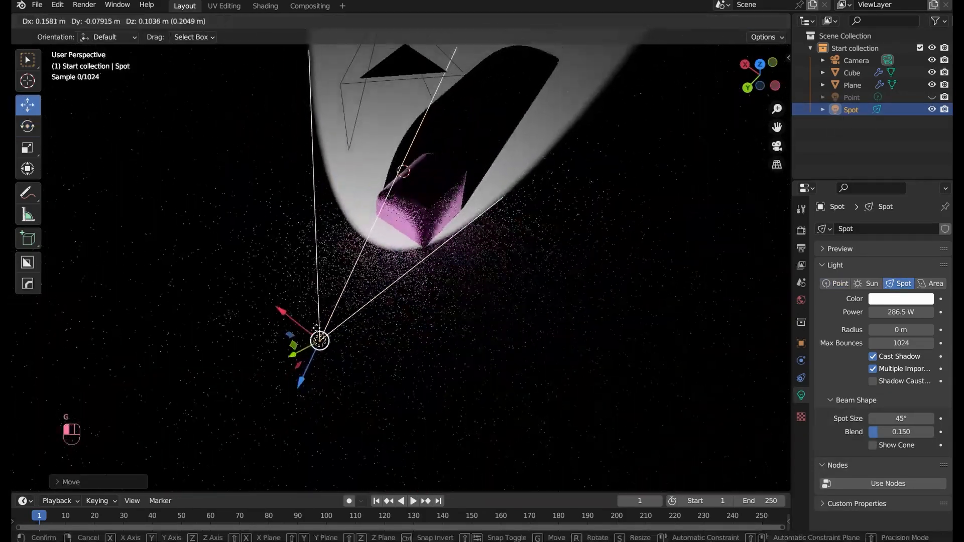
{"action": "middle_click_drag", "start_coordinate": [432, 281], "coordinate": [774, 111]}
{"action": "left_click", "coordinate": [777, 147]}
Unhide and select the point light, and adjust the viewing position with Walk Navigation
{"action": "middle_click_drag", "start_coordinate": [501, 274], "coordinate": [484, 296]}
{"action": "left_click", "coordinate": [484, 262]}
{"action": "left_click", "coordinate": [933, 98]}
{"action": "left_click", "coordinate": [852, 98]}
{"action": "key", "text": "shift+f"}
{"action": "middle_click_drag", "start_coordinate": [343, 252], "coordinate": [462, 255]}
Hide the spot light and move the point light low in front of the cube in the camera view
{"action": "key", "text": "g"}
{"action": "left_click", "coordinate": [932, 109]}
{"action": "key", "text": "g"}
{"action": "left_click", "coordinate": [777, 146]}
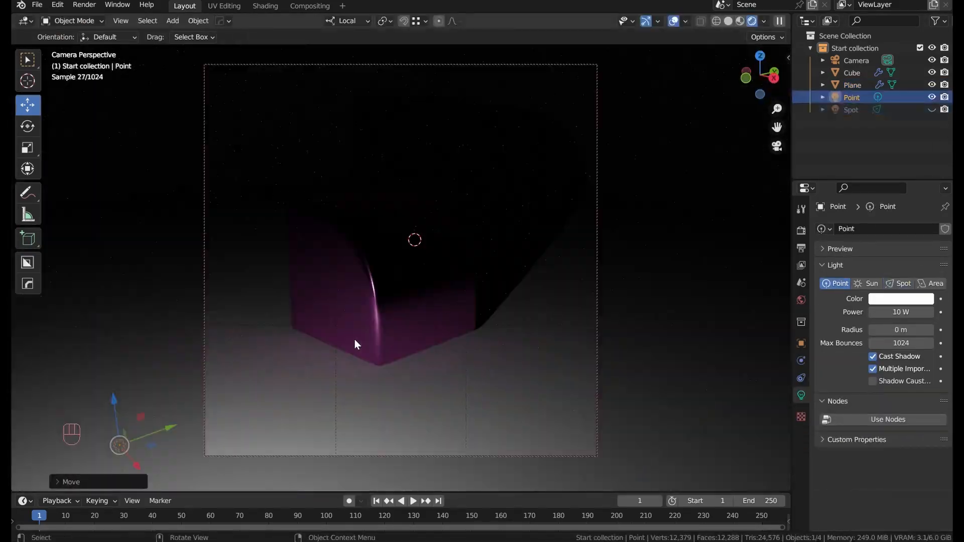
{"action": "key", "text": "g"}
{"action": "left_click", "coordinate": [484, 336]}
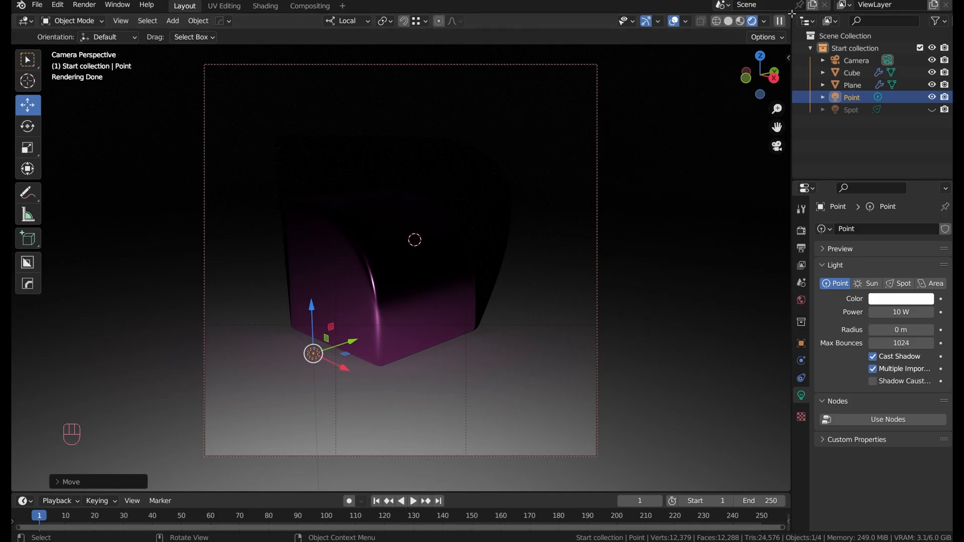
Split the 3D viewport into a rendered camera view and a solid-shaded working view
{"action": "left_click_drag", "start_coordinate": [791, 16], "coordinate": [413, 46]}
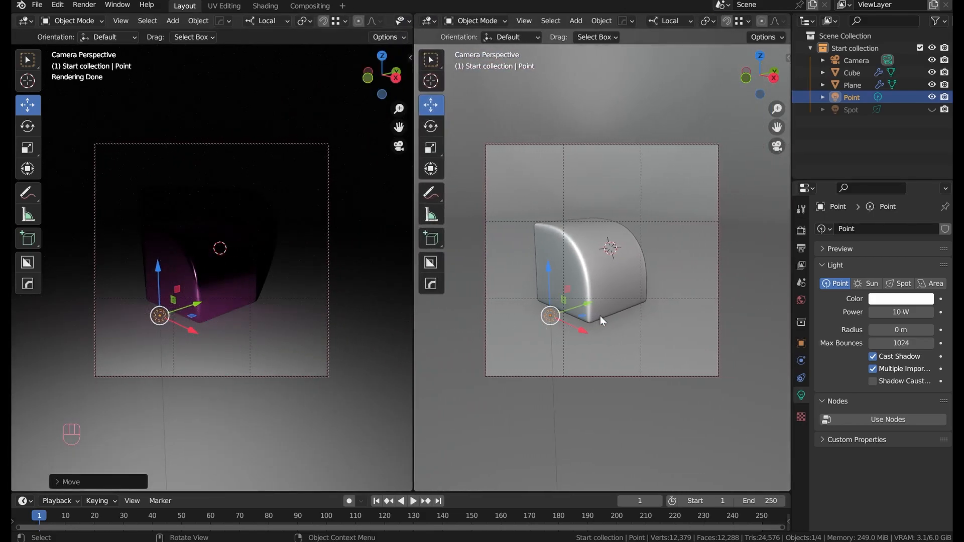
{"action": "key", "text": "KP_7"}
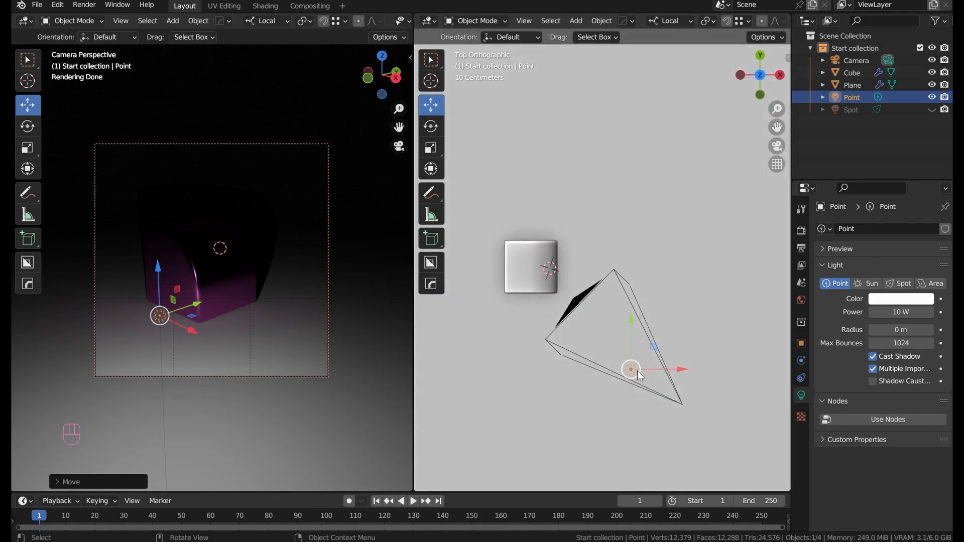
{"action": "middle_click_drag", "start_coordinate": [629, 375], "coordinate": [656, 226]}
Raise the point light in the solid view and shift it in front of the cube's near corner
{"action": "left_click_drag", "start_coordinate": [666, 340], "coordinate": [667, 323]}
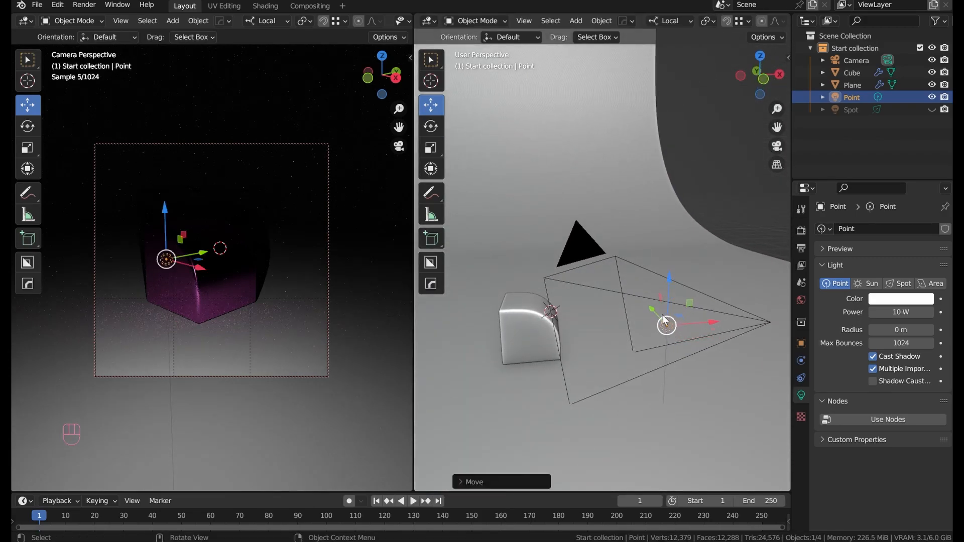
{"action": "middle_click_drag", "start_coordinate": [667, 323], "coordinate": [565, 366]}
{"action": "mouse_move", "coordinate": [523, 352]}
{"action": "left_mouse_down"}
{"action": "mouse_move", "coordinate": [558, 370]}
{"action": "mouse_move", "coordinate": [538, 374]}
{"action": "mouse_move", "coordinate": [528, 356]}
{"action": "left_mouse_up"}
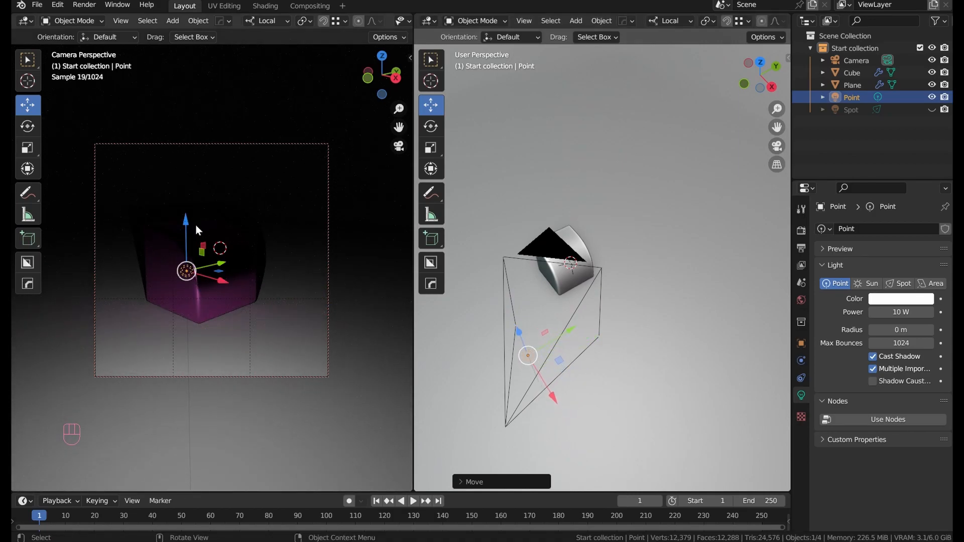
{"action": "middle_click_drag", "start_coordinate": [197, 236], "coordinate": [300, 269]}
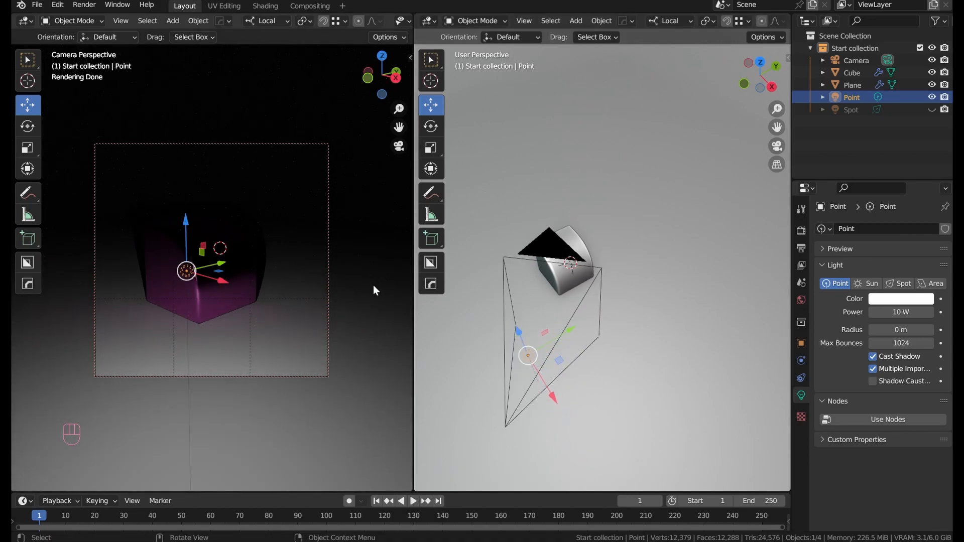
Enlarge the solid viewport against the rendered one and hide the rendered viewport's toolbar
{"action": "left_click_drag", "start_coordinate": [412, 294], "coordinate": [313, 298]}
{"action": "middle_click_drag", "start_coordinate": [514, 300], "coordinate": [452, 267]}
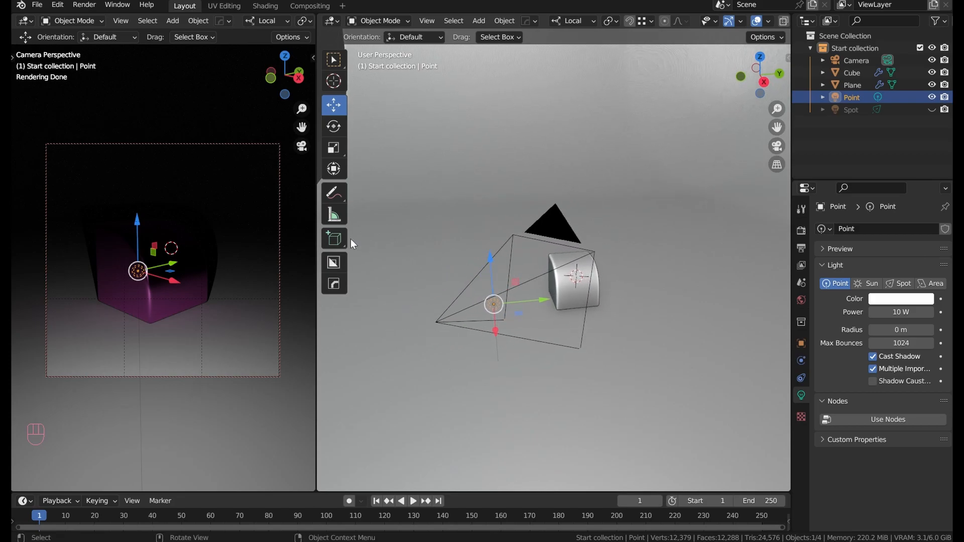
{"action": "key", "text": "t"}
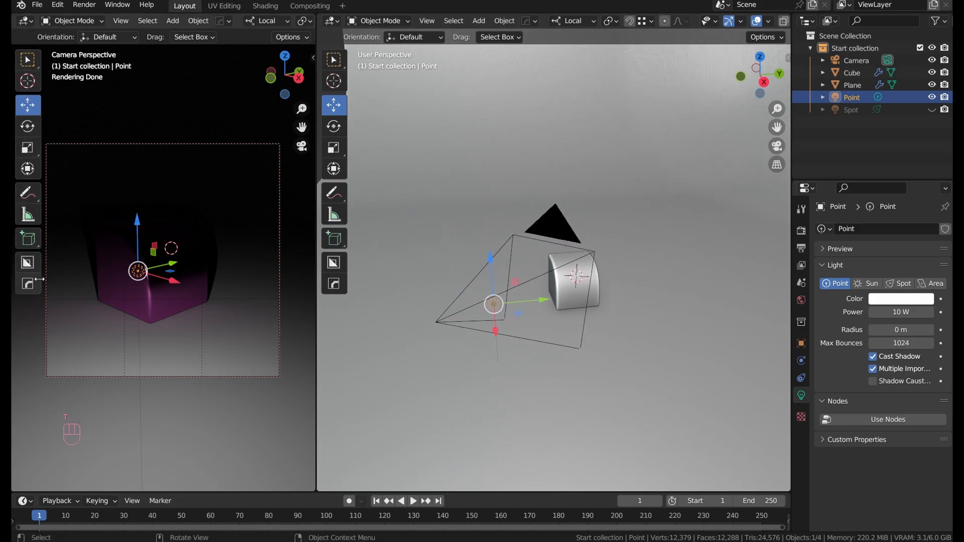
{"action": "key", "text": "t"}
Move the point light up above the cube's height near the camera and set its power to 3 W
{"action": "middle_click_drag", "start_coordinate": [522, 329], "coordinate": [432, 273]}
{"action": "left_click_drag", "start_coordinate": [432, 273], "coordinate": [525, 275]}
{"action": "middle_click_drag", "start_coordinate": [493, 267], "coordinate": [641, 302]}
{"action": "key", "text": "h"}
{"action": "key", "text": "ctrl+z"}
{"action": "middle_click_drag", "start_coordinate": [580, 293], "coordinate": [567, 290]}
{"action": "left_click_drag", "start_coordinate": [567, 289], "coordinate": [578, 222]}
{"action": "left_click_drag", "start_coordinate": [901, 312], "coordinate": [875, 312]}
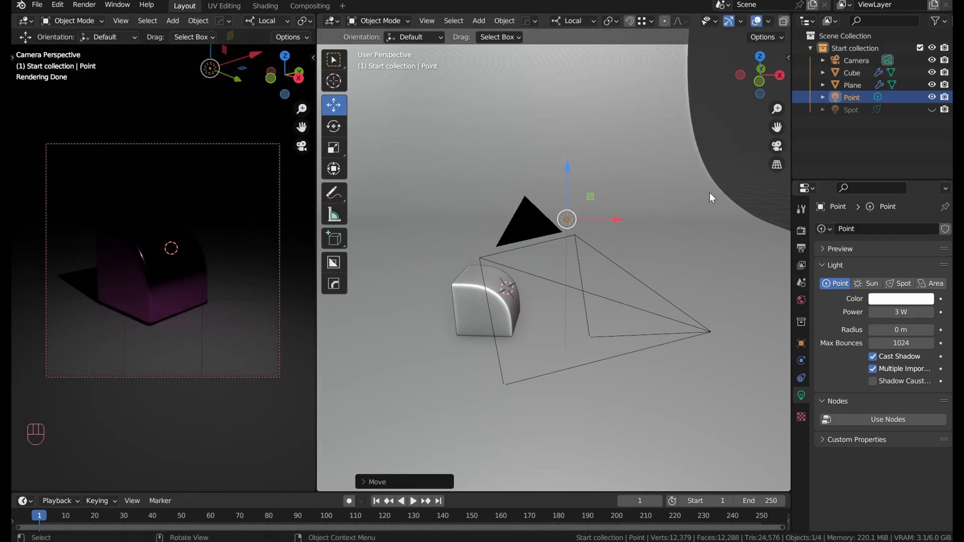
Duplicate the point light in the top view, place the copy farther from the cube, and hide the original
{"action": "key", "text": "KP_7"}
{"action": "key", "text": "shift+d"}
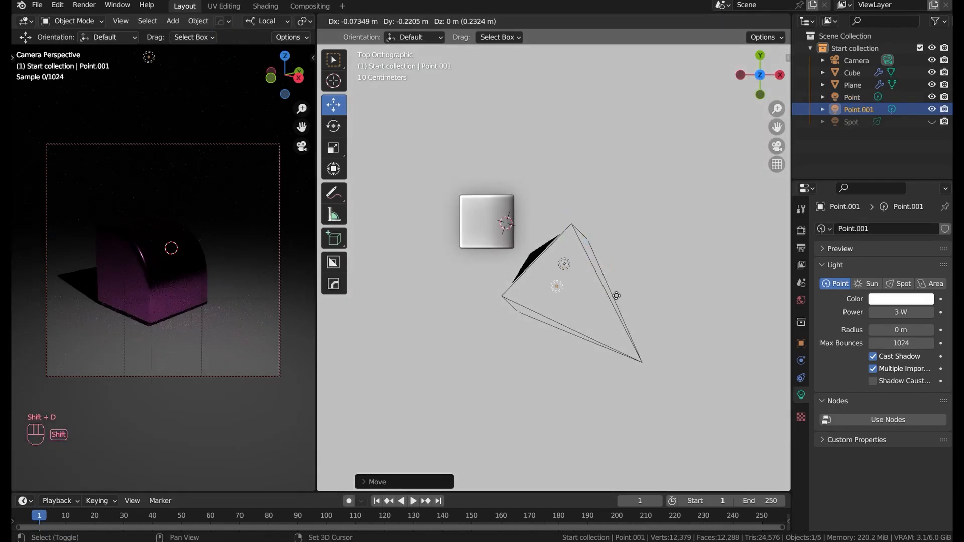
{"action": "left_click", "coordinate": [587, 336]}
{"action": "left_click", "coordinate": [566, 266]}
{"action": "key", "text": "h"}
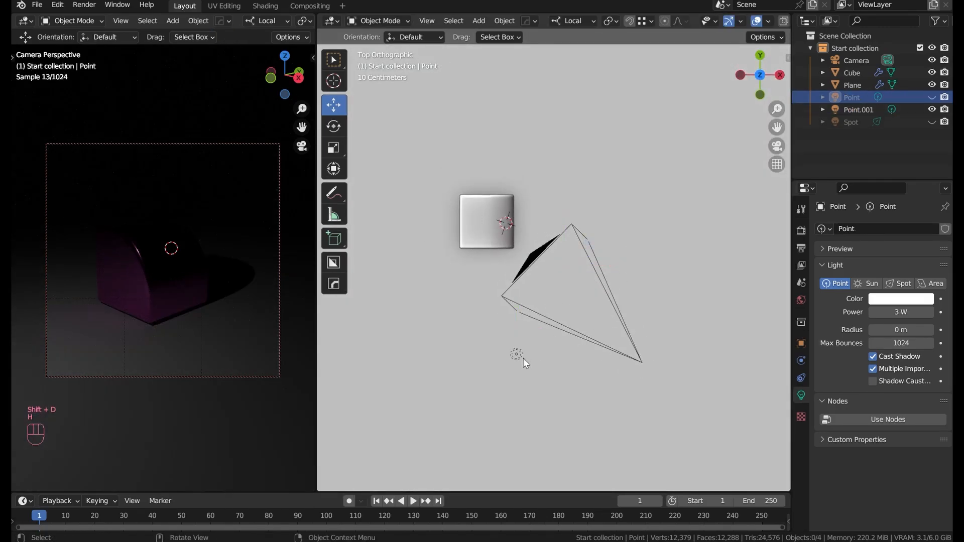
Set the duplicate point light's power to 30 W
{"action": "left_click", "coordinate": [522, 356]}
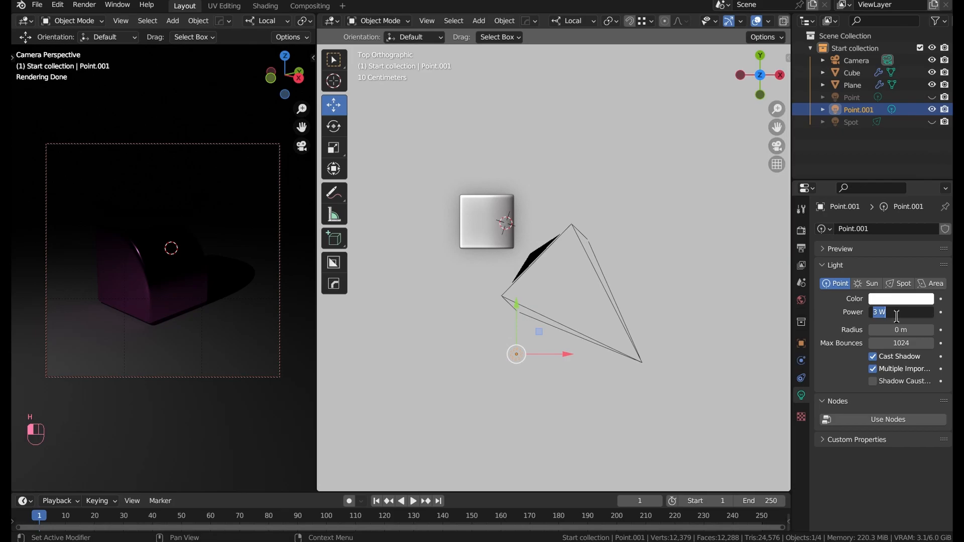
{"action": "type", "text": "30"}
{"action": "key", "text": "Return"}
Move the duplicate point light closer to the camera in the top view and adjust its height
{"action": "key", "text": "g"}
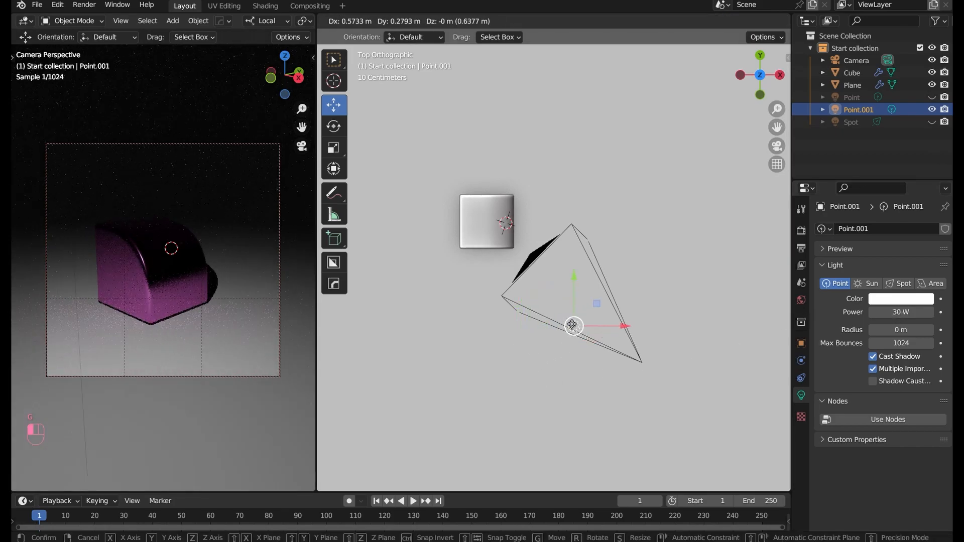
{"action": "left_click", "coordinate": [532, 366]}
{"action": "key", "text": "g"}
{"action": "left_click", "coordinate": [564, 312]}
{"action": "middle_click_drag", "start_coordinate": [564, 312], "coordinate": [560, 196]}
{"action": "left_click_drag", "start_coordinate": [562, 195], "coordinate": [564, 225]}
{"action": "middle_click_drag", "start_coordinate": [592, 287], "coordinate": [553, 300], "text": "alt"}
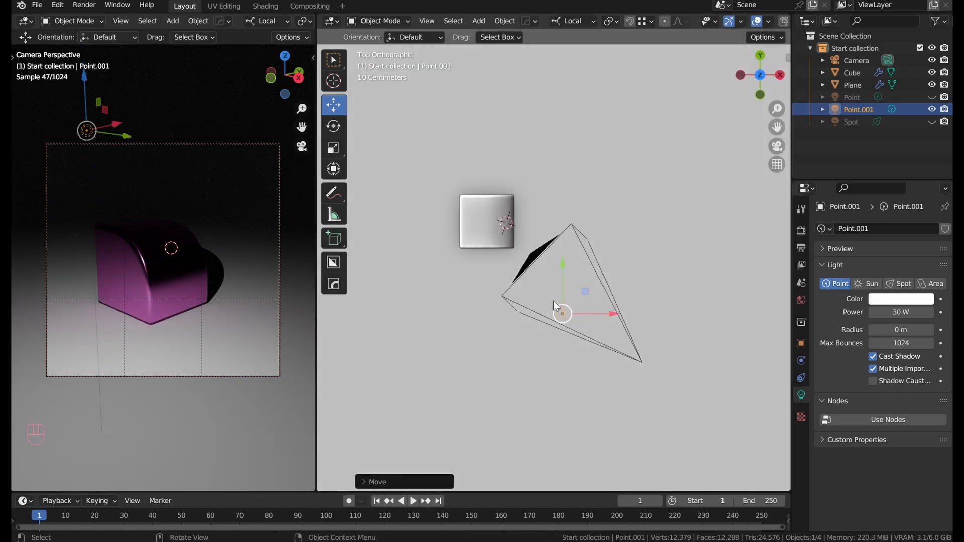
Move the duplicate point light to the far +X side of the cube in the top view and set its power to 50 W
{"action": "key", "text": "g"}
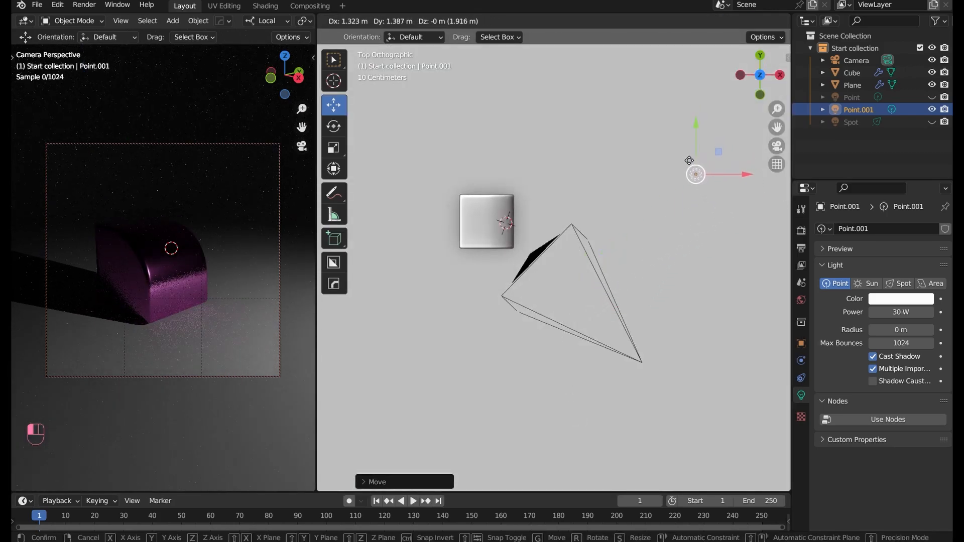
{"action": "left_click", "coordinate": [703, 167]}
{"action": "middle_click_drag", "start_coordinate": [704, 167], "coordinate": [689, 289]}
{"action": "double_click", "coordinate": [883, 313]}
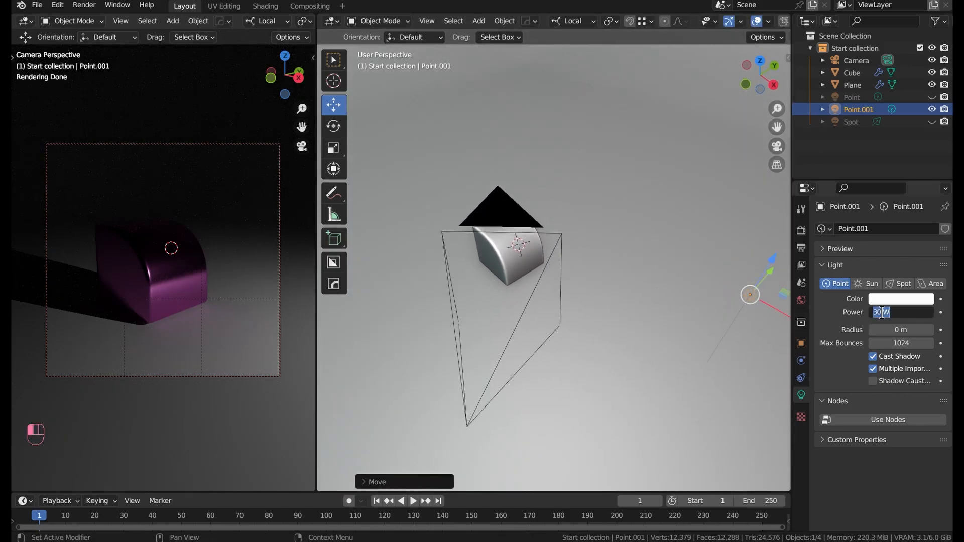
{"action": "type", "text": "50"}
{"action": "key", "text": "Return"}
Unhide all lights, and briefly hide and restore the original point light to compare its contribution
{"action": "key", "text": "alt+h"}
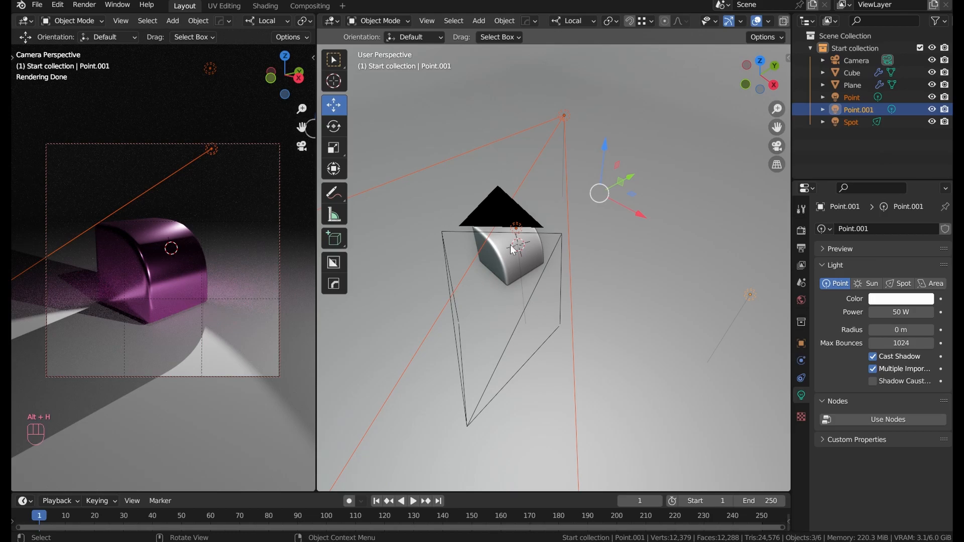
{"action": "left_click", "coordinate": [527, 236]}
{"action": "key", "text": "h"}
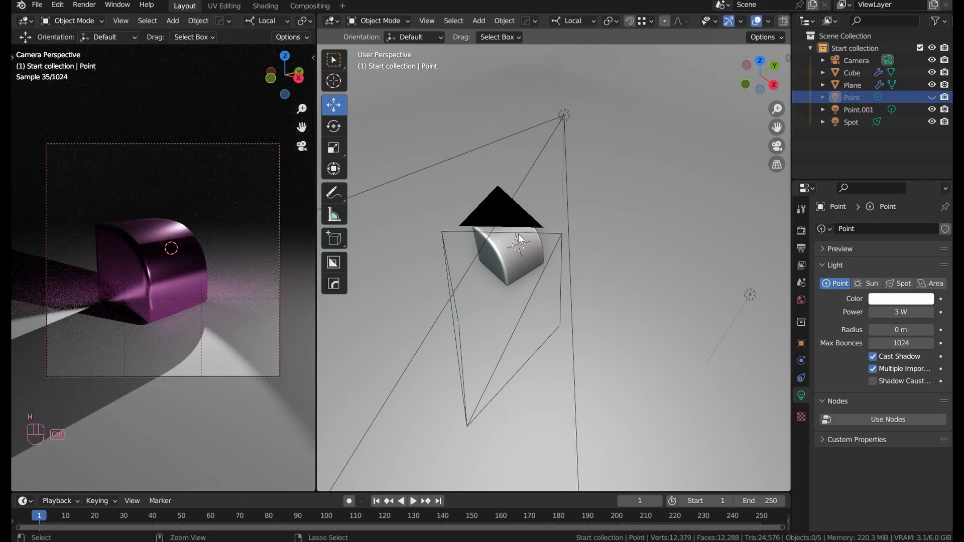
{"action": "key", "text": "ctrl+z"}
{"action": "key", "text": "h"}
{"action": "key", "text": "ctrl+z"}
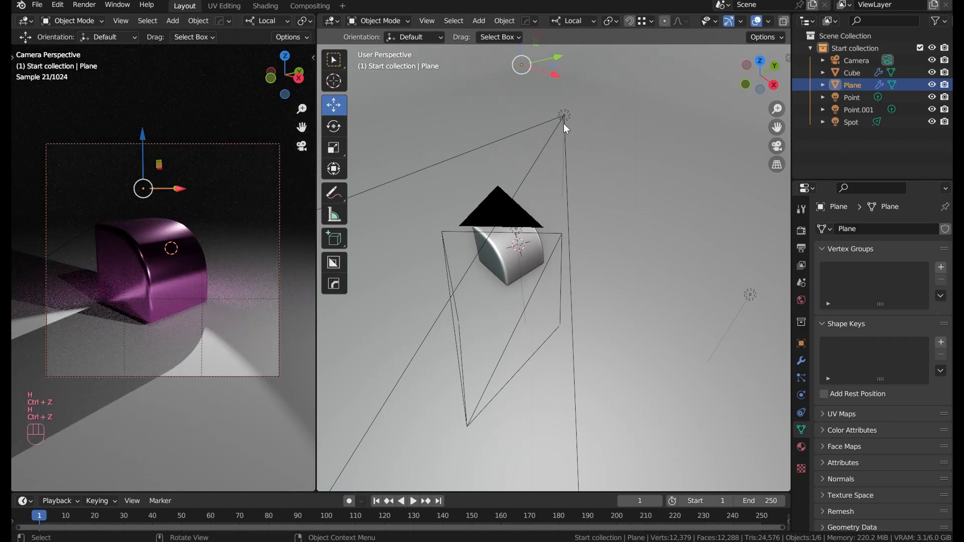
Convert the spot light to a point light, toggling its visibility to compare its effect on the scene
{"action": "left_click", "coordinate": [563, 114]}
{"action": "key", "text": "h"}
{"action": "key", "text": "ctrl+z"}
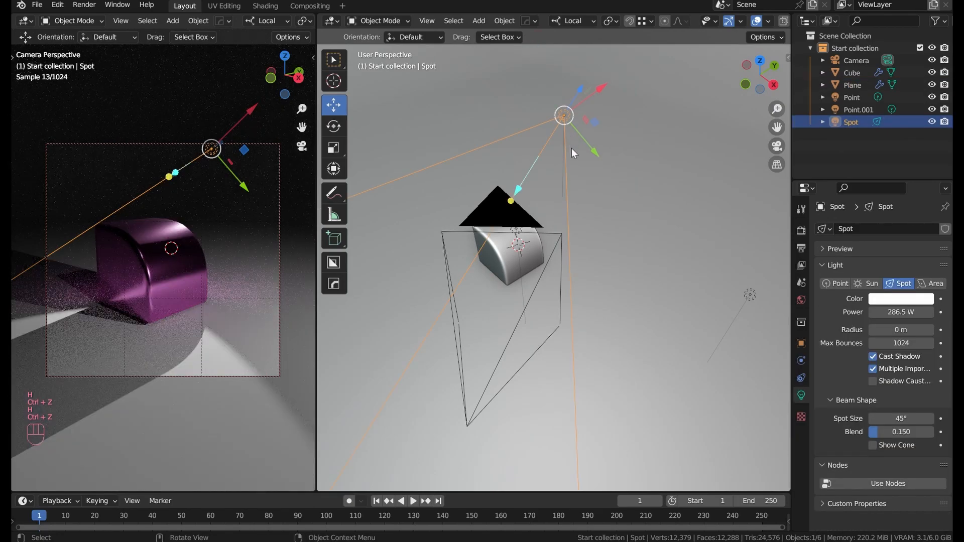
{"action": "middle_click_drag", "start_coordinate": [561, 225], "coordinate": [672, 223]}
{"action": "left_click", "coordinate": [839, 284]}
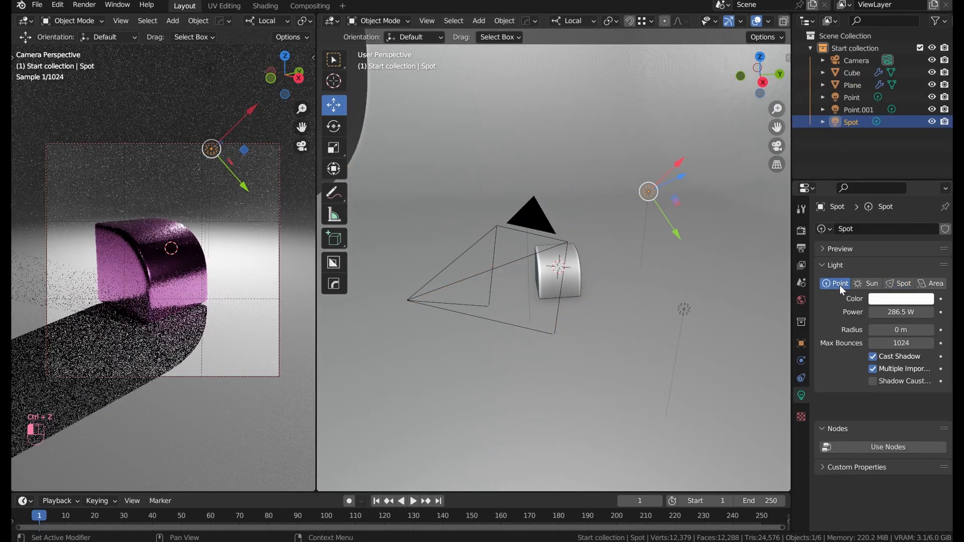
{"action": "key", "text": "h"}
{"action": "key", "text": "ctrl+z"}
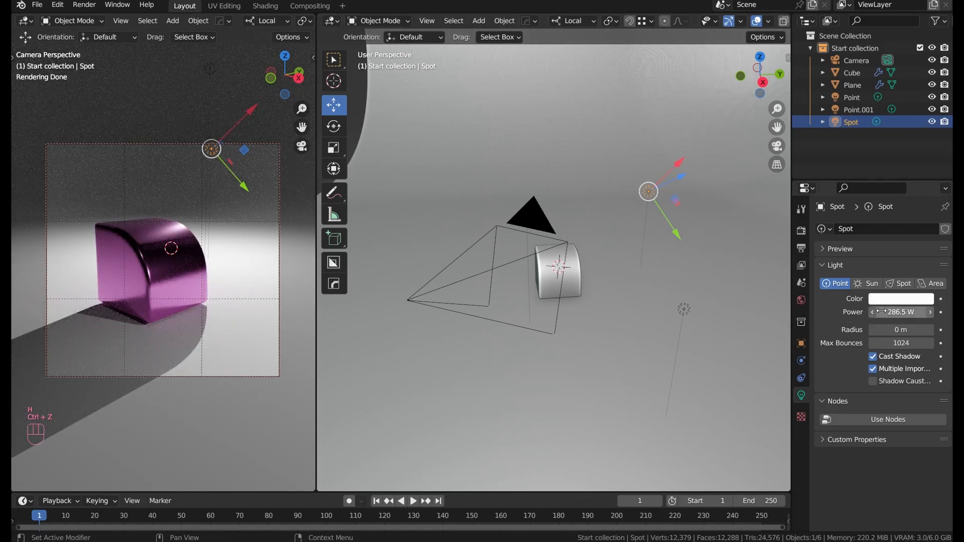
Set the converted light's radius to 1.11 m and its power to 131.7 W
{"action": "middle_click_drag", "start_coordinate": [689, 239], "coordinate": [738, 242]}
{"action": "left_click_drag", "start_coordinate": [898, 328], "coordinate": [897, 329]}
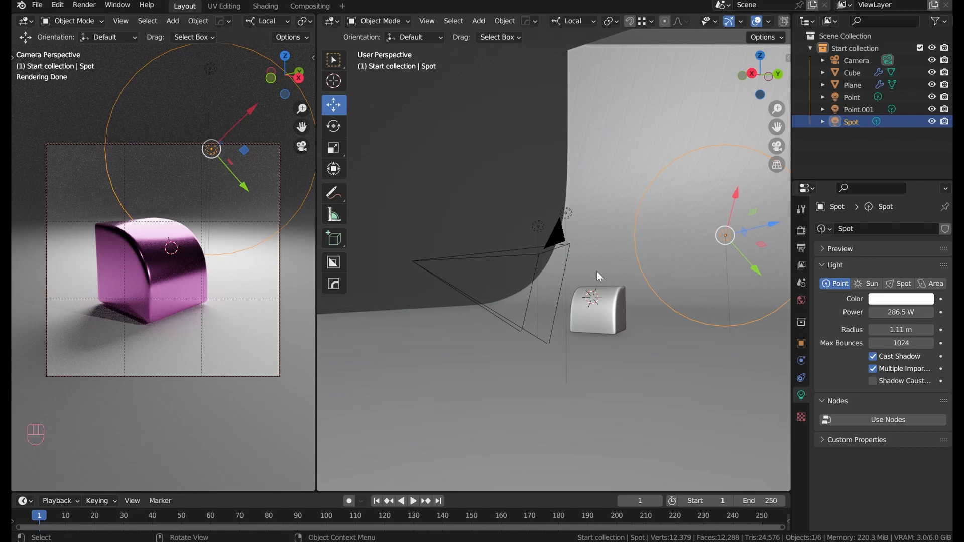
{"action": "middle_click_drag", "start_coordinate": [626, 278], "coordinate": [730, 317]}
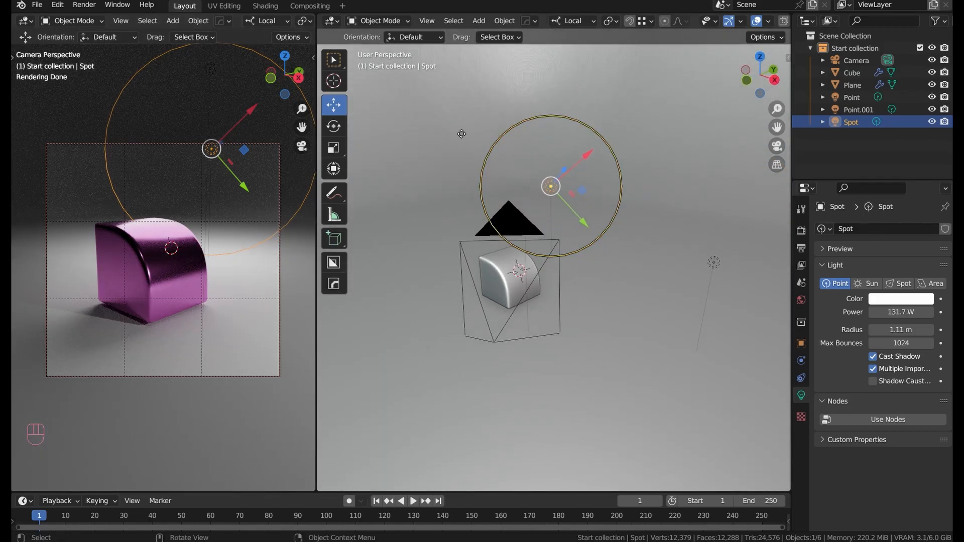
Set the current frame to 0 and close the timeline area so the 3D viewports fill its space
{"action": "left_click", "coordinate": [84, 4]}
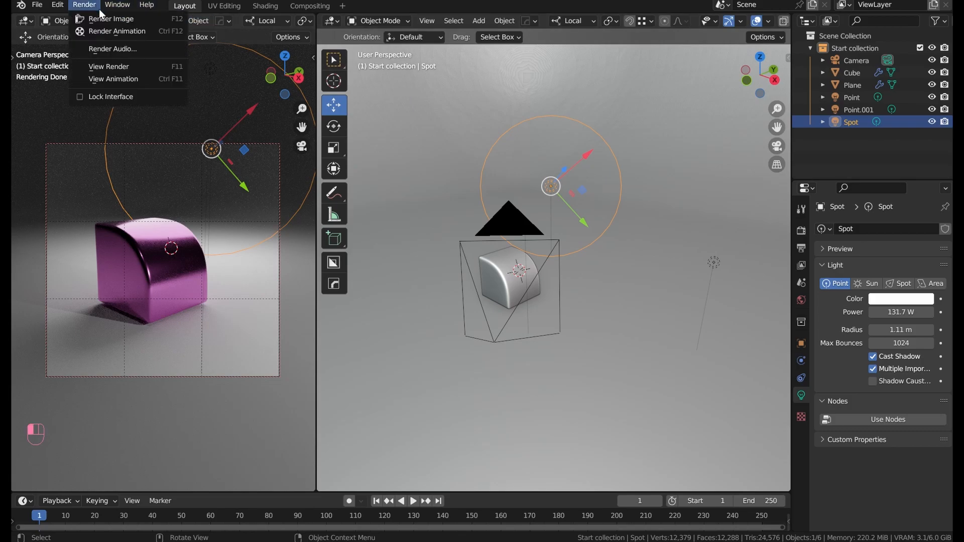
{"action": "left_click", "coordinate": [87, 6]}
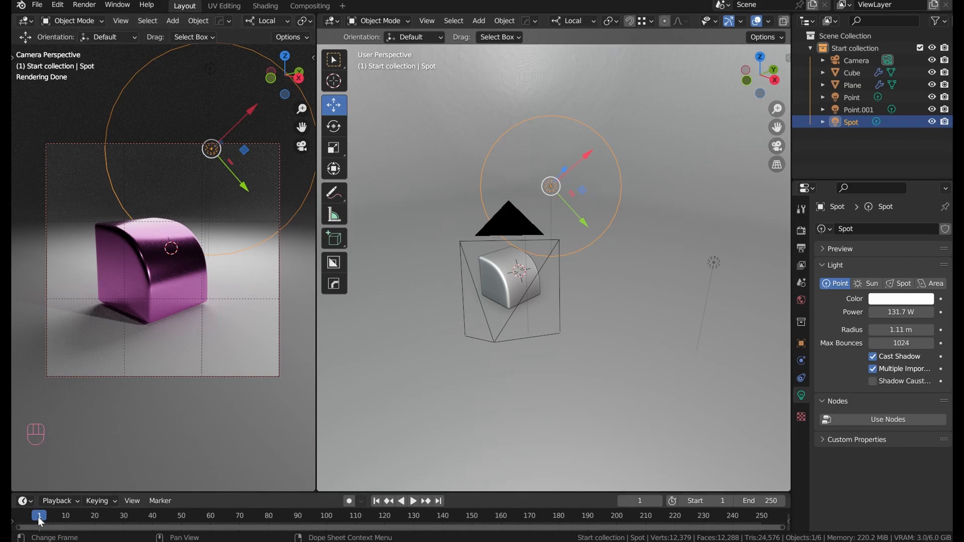
{"action": "left_click_drag", "start_coordinate": [41, 523], "coordinate": [33, 520]}
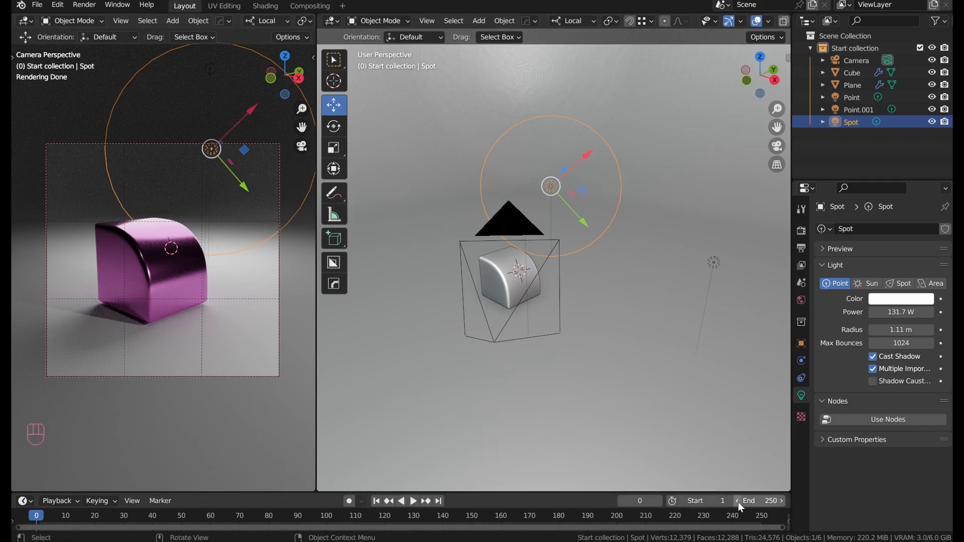
{"action": "left_click_drag", "start_coordinate": [10, 494], "coordinate": [15, 510]}
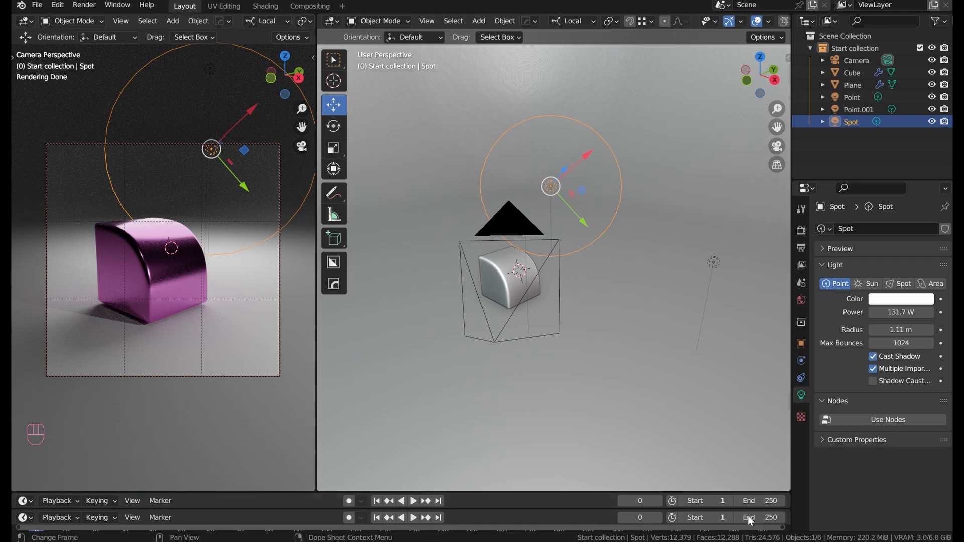
{"action": "left_click_drag", "start_coordinate": [789, 493], "coordinate": [788, 518]}
{"action": "left_click_drag", "start_coordinate": [316, 488], "coordinate": [313, 518]}
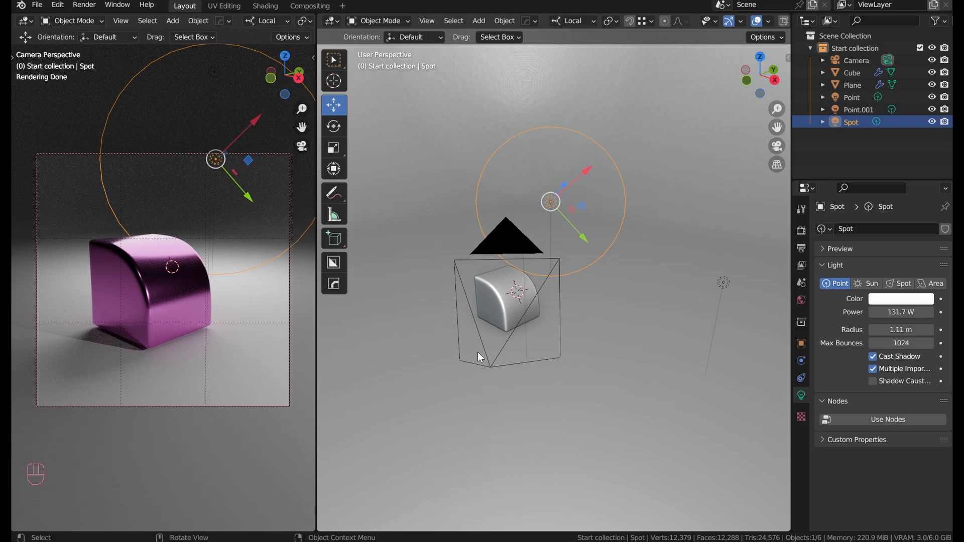
Render the camera view as a still image and fit the whole result in view
{"action": "left_click", "coordinate": [84, 5]}
{"action": "left_click", "coordinate": [95, 18]}
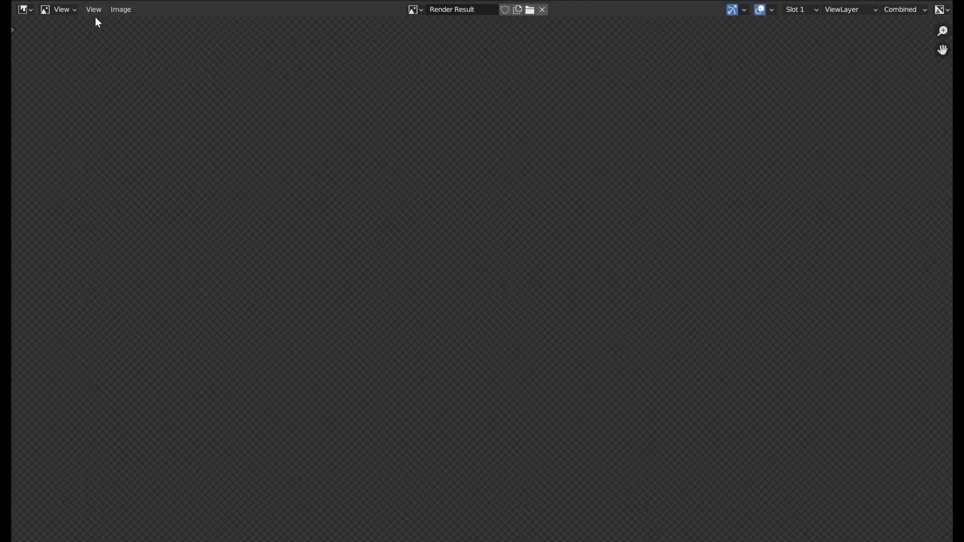
{"action": "scroll", "coordinate": [500, 273], "scroll_direction": "down", "scroll_amount": 5}
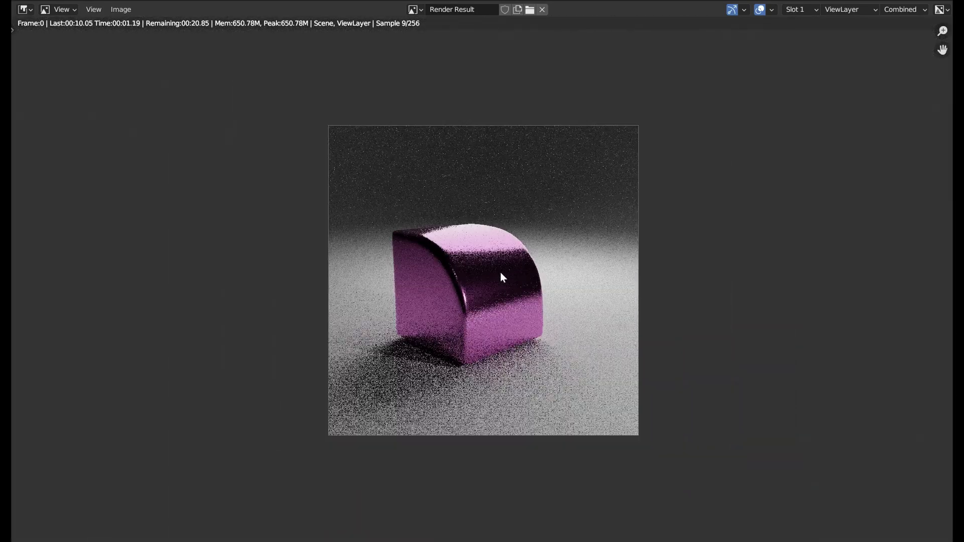
{"action": "scroll", "coordinate": [501, 273], "scroll_direction": "up", "scroll_amount": 2}
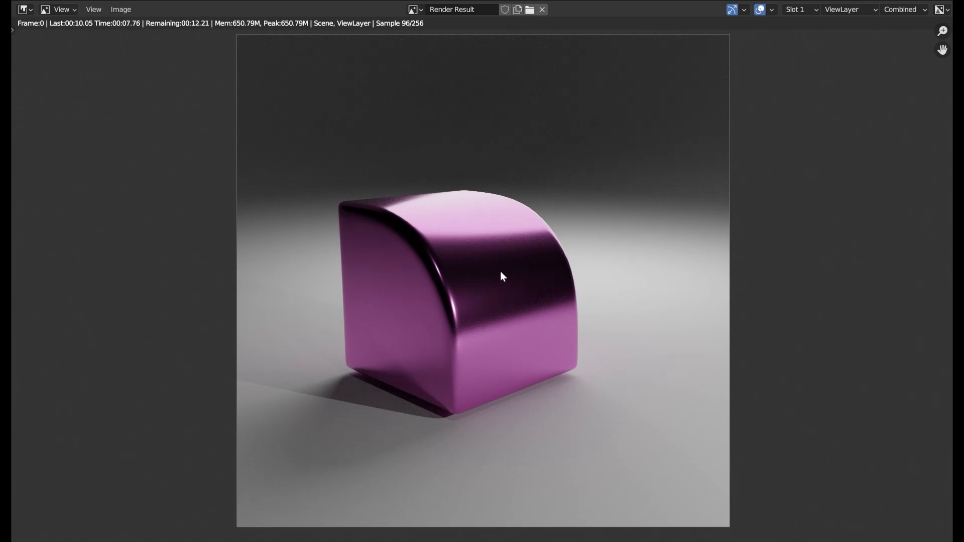
Examine the rendered cube's surface, reflections and shadow up close and as a whole, and close the render window
{"action": "scroll", "coordinate": [501, 271], "scroll_direction": "up", "scroll_amount": 4}
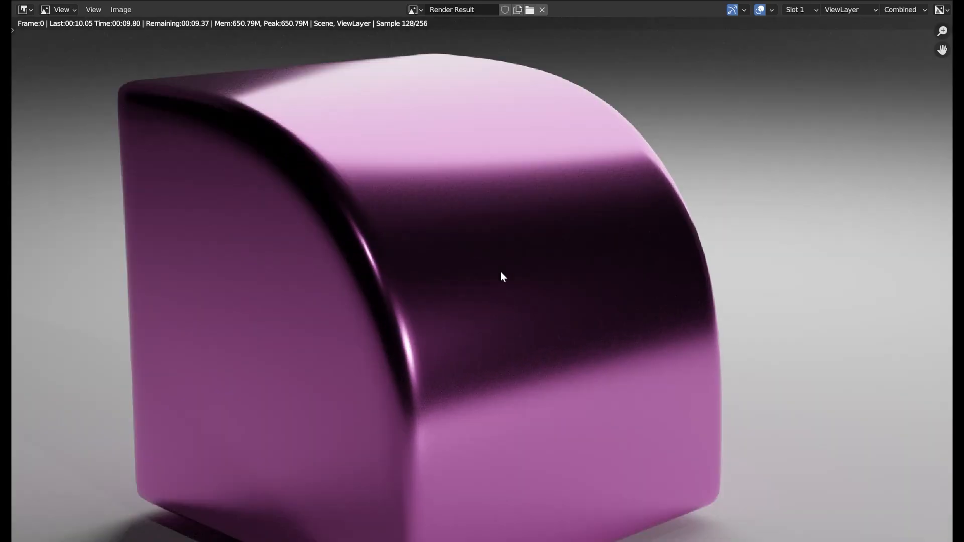
{"action": "scroll", "coordinate": [500, 271], "scroll_direction": "down", "scroll_amount": 6}
{"action": "scroll", "coordinate": [500, 271], "scroll_direction": "up", "scroll_amount": 5}
{"action": "scroll", "coordinate": [513, 305], "scroll_direction": "up", "scroll_amount": 5}
{"action": "scroll", "coordinate": [593, 456], "scroll_direction": "up", "scroll_amount": 5}
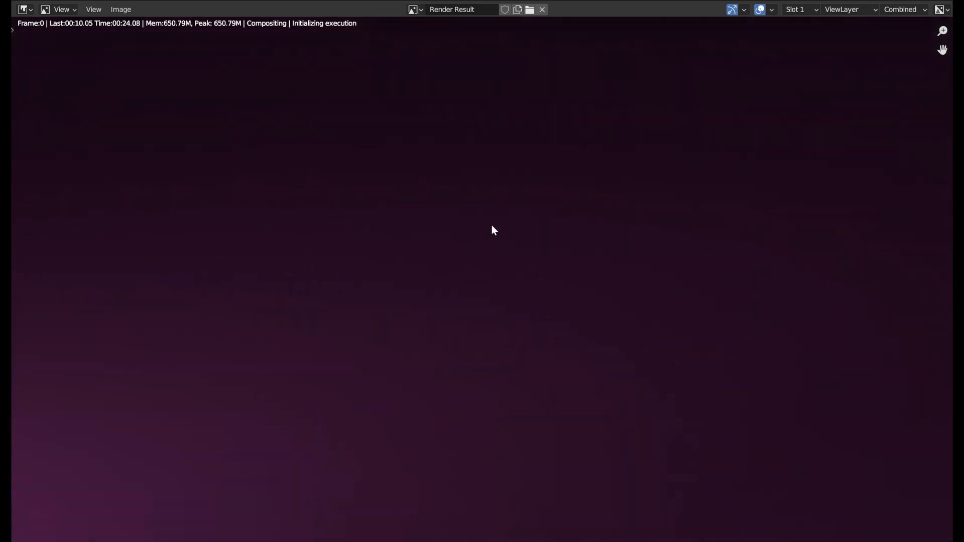
{"action": "scroll", "coordinate": [493, 226], "scroll_direction": "down", "scroll_amount": 8}
{"action": "scroll", "coordinate": [492, 225], "scroll_direction": "up", "scroll_amount": 2}
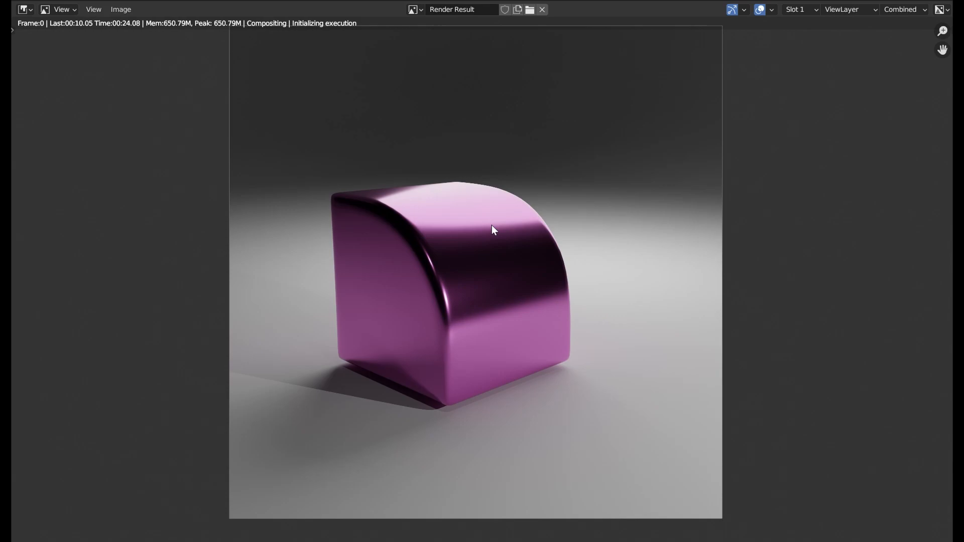
{"action": "mouse_move", "coordinate": [499, 188]}
{"action": "middle_mouse_down"}
{"action": "mouse_move", "coordinate": [508, 204]}
{"action": "mouse_move", "coordinate": [498, 194]}
{"action": "middle_mouse_up"}
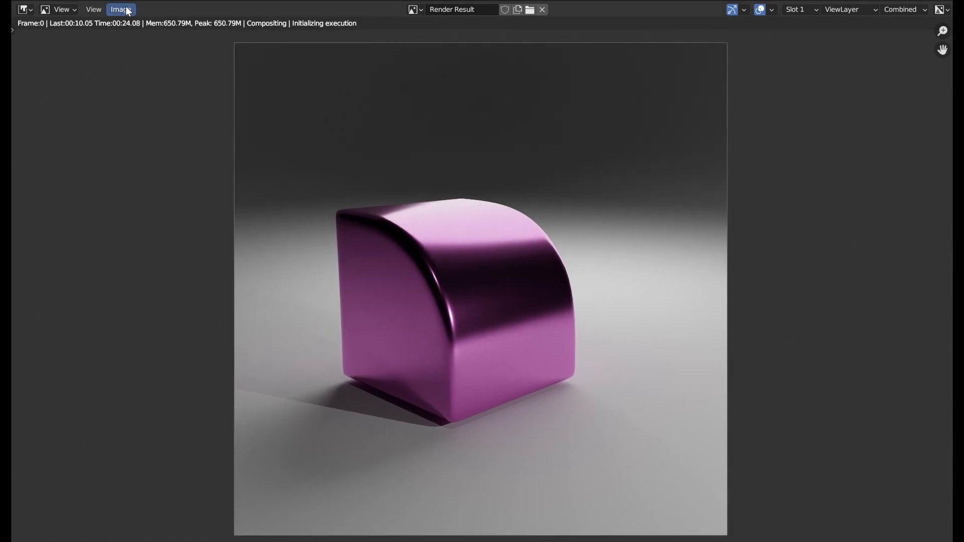
{"action": "left_click", "coordinate": [121, 9]}
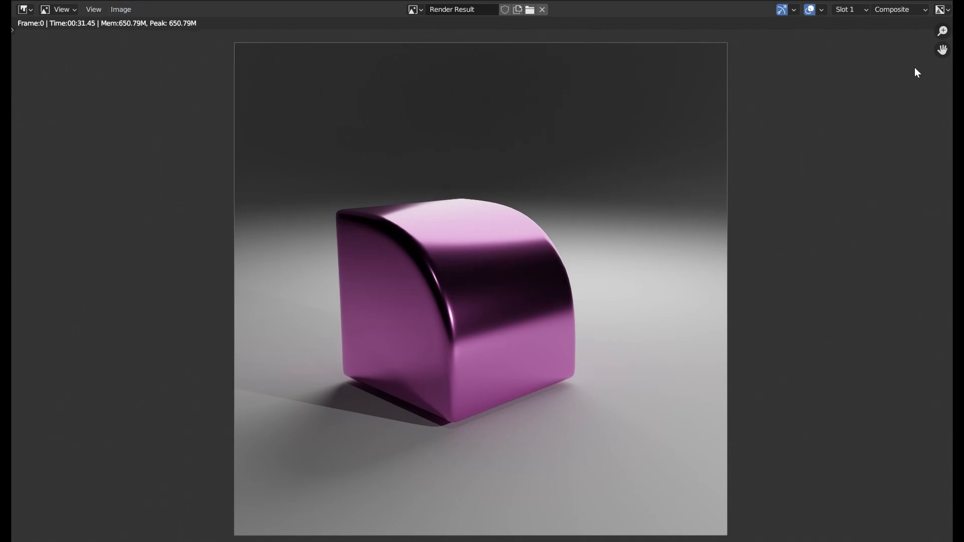
{"action": "scroll", "coordinate": [599, 200], "scroll_direction": "up", "scroll_amount": 2}
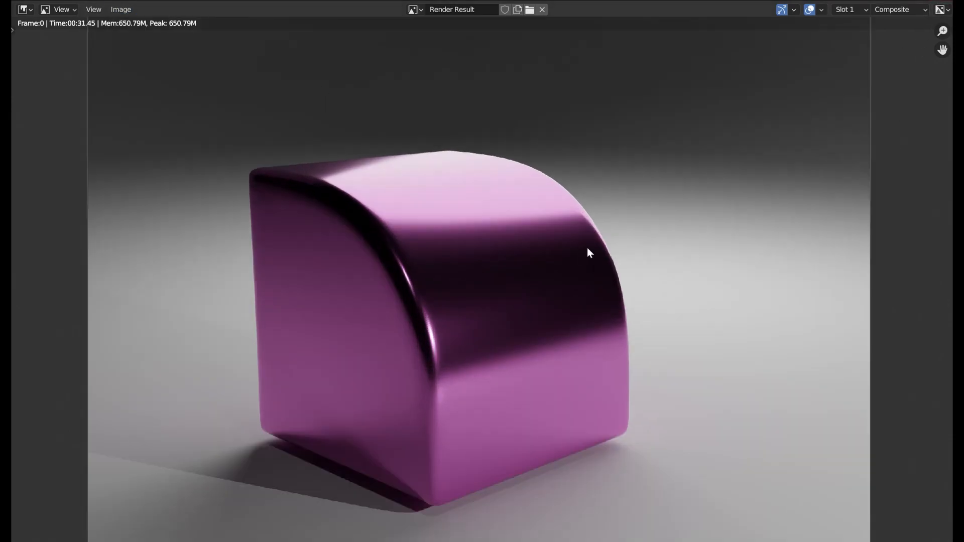
{"action": "left_click", "coordinate": [940, 2]}
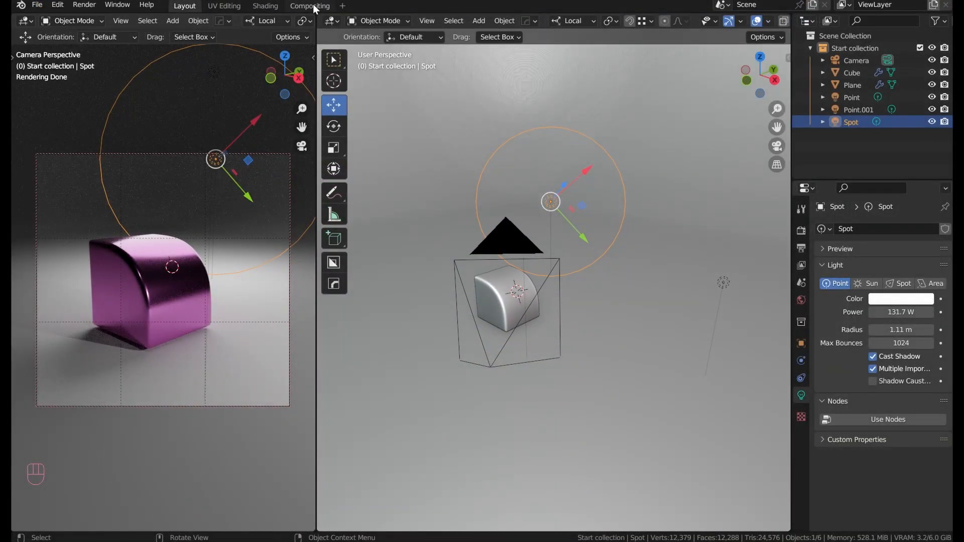
Delete the Denoise node in the compositor and connect the Render Layers Image output to the Composite Image input
{"action": "left_click", "coordinate": [313, 4]}
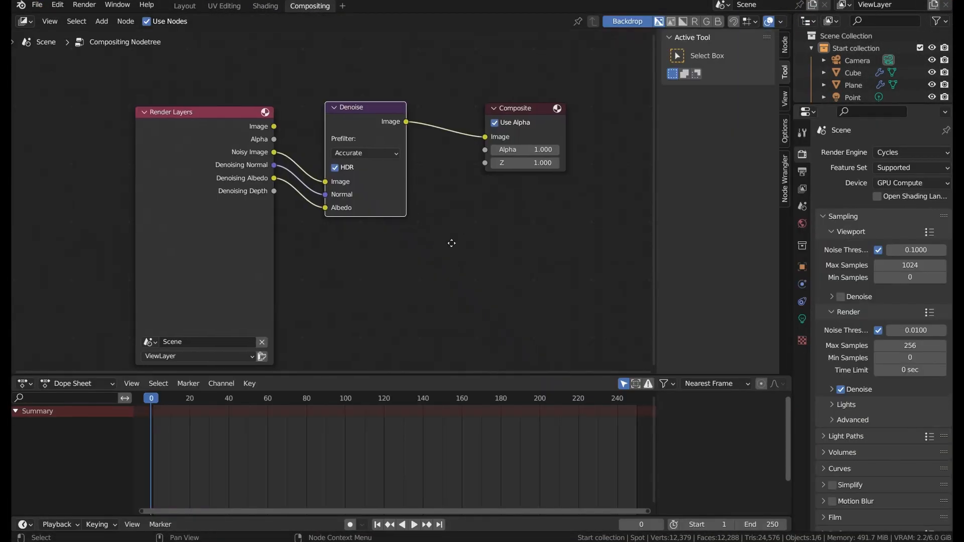
{"action": "middle_click_drag", "start_coordinate": [455, 243], "coordinate": [416, 251]}
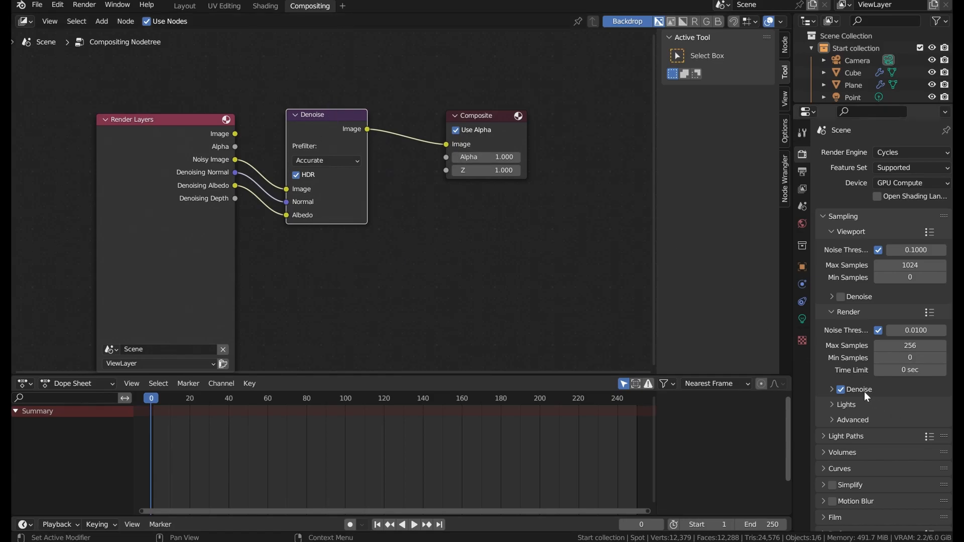
{"action": "key", "text": "x"}
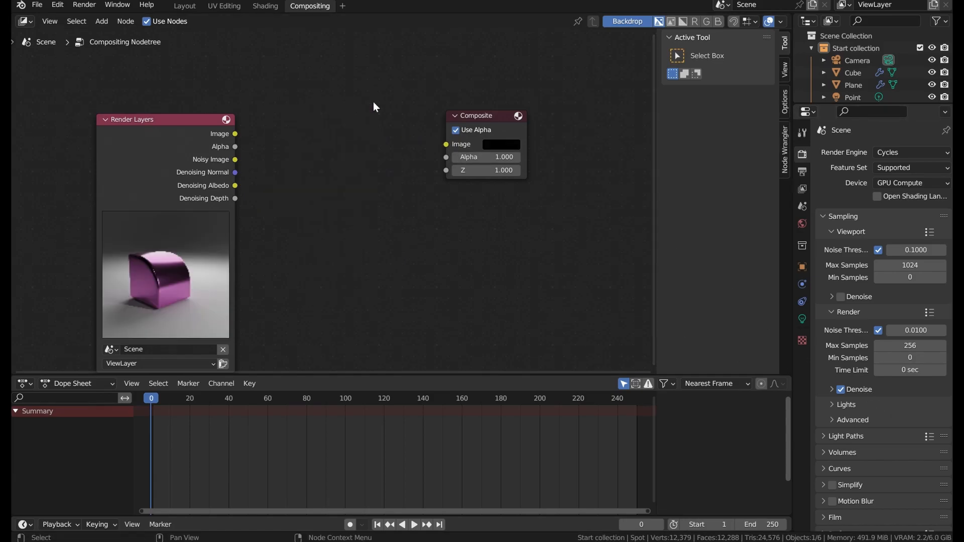
{"action": "left_click_drag", "start_coordinate": [235, 133], "coordinate": [446, 144]}
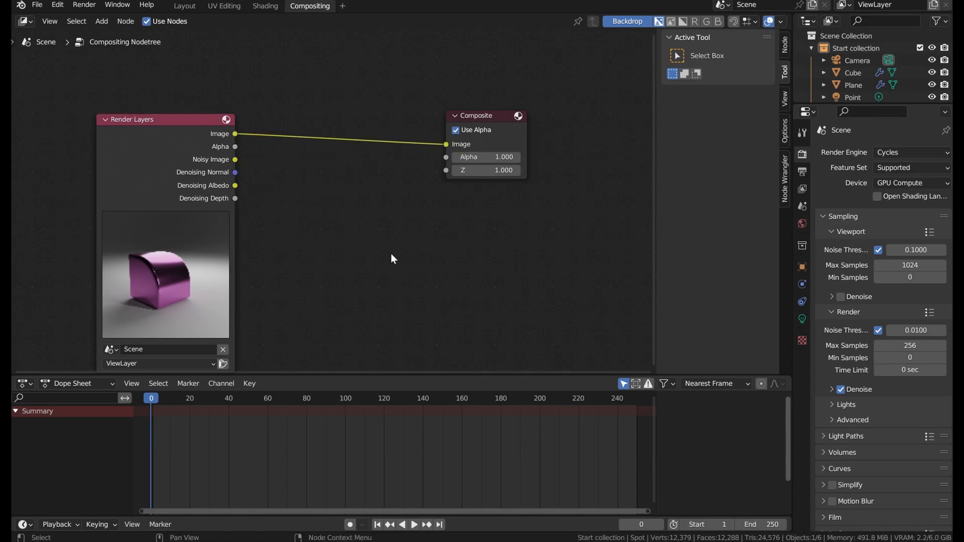
Render the image again with the simplified compositing, inspect the cube's surface up close, and close the render
{"action": "key", "text": "F12"}
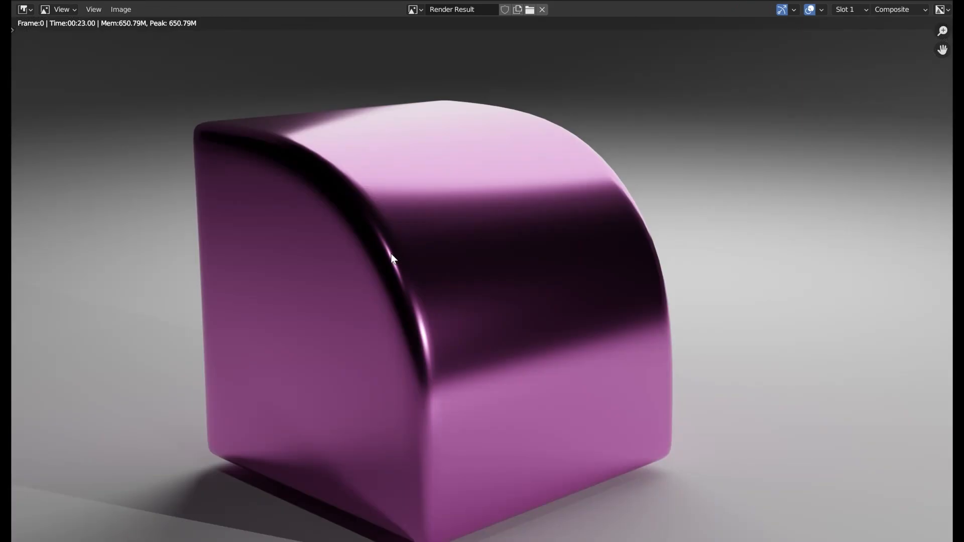
{"action": "scroll", "coordinate": [490, 279], "scroll_direction": "up", "scroll_amount": 8}
{"action": "scroll", "coordinate": [346, 233], "scroll_direction": "down", "scroll_amount": 3}
{"action": "scroll", "coordinate": [312, 466], "scroll_direction": "up", "scroll_amount": 3}
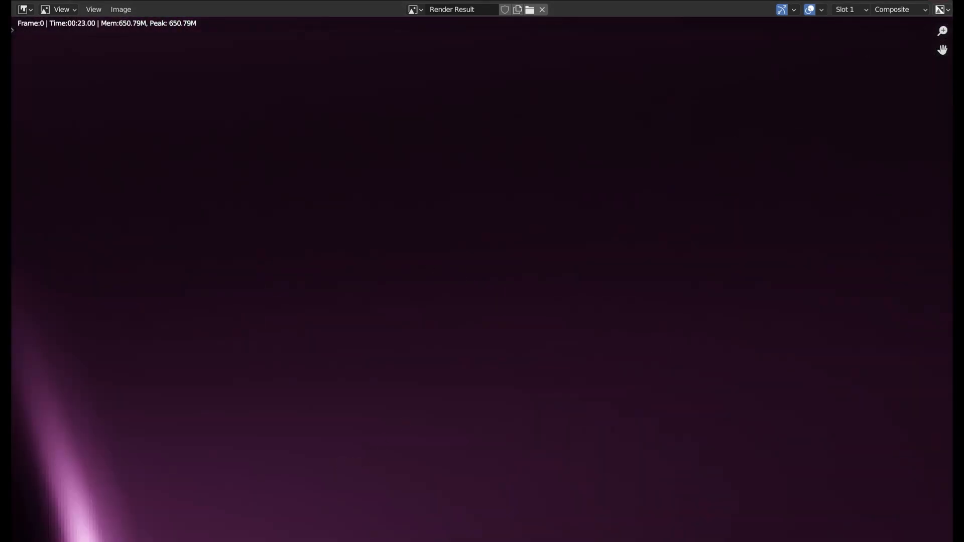
{"action": "key", "text": "Escape"}
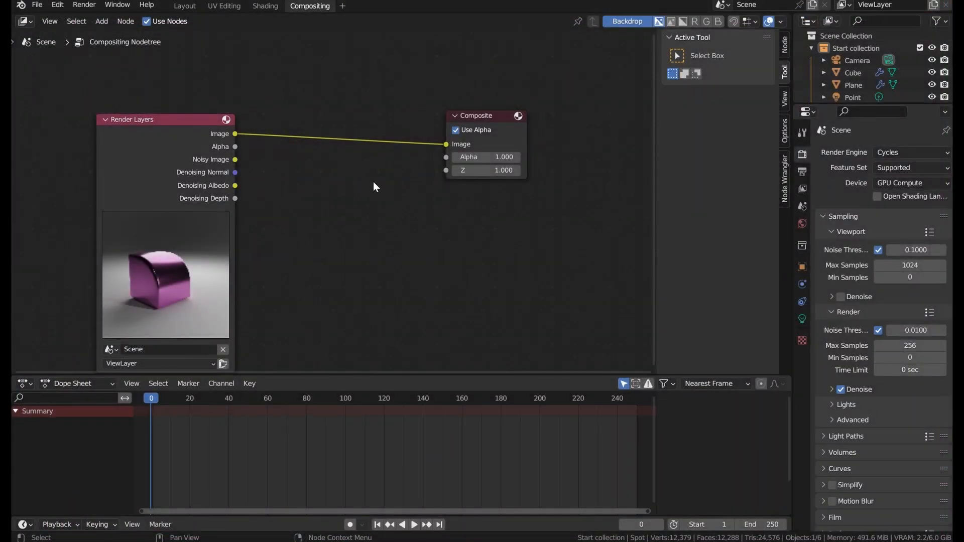
Bring up the cube's material node tree in the Shading workspace and frame all its nodes for review
{"action": "left_click", "coordinate": [189, 5]}
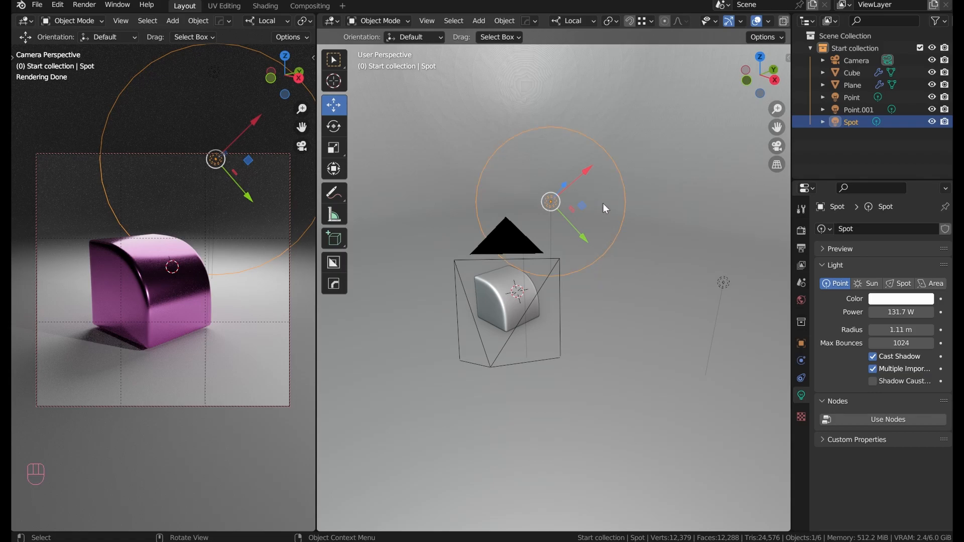
{"action": "left_click", "coordinate": [273, 7]}
{"action": "left_click", "coordinate": [394, 158]}
{"action": "scroll", "coordinate": [333, 378], "scroll_direction": "down", "scroll_amount": 5}
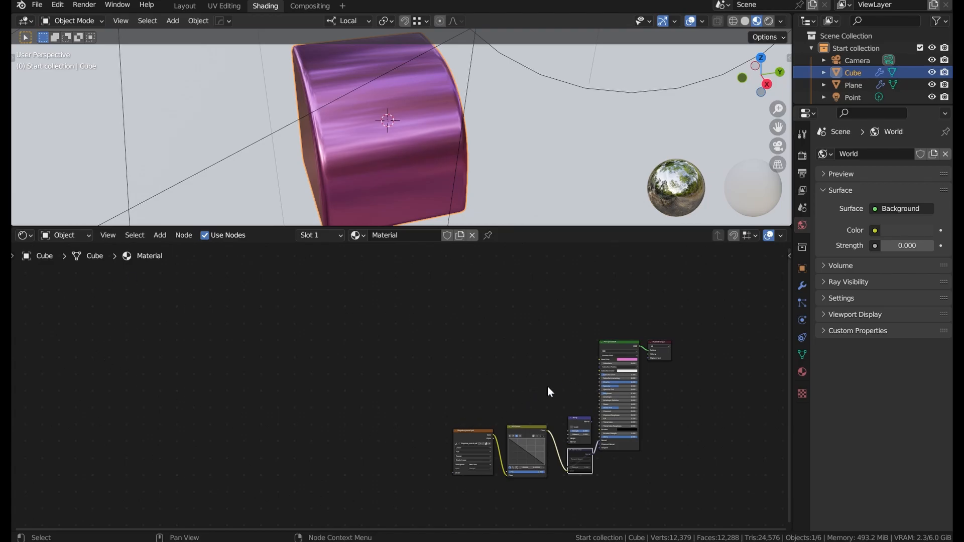
{"action": "middle_click_drag", "start_coordinate": [551, 391], "coordinate": [357, 400]}
{"action": "scroll", "coordinate": [357, 400], "scroll_direction": "up", "scroll_amount": 3}
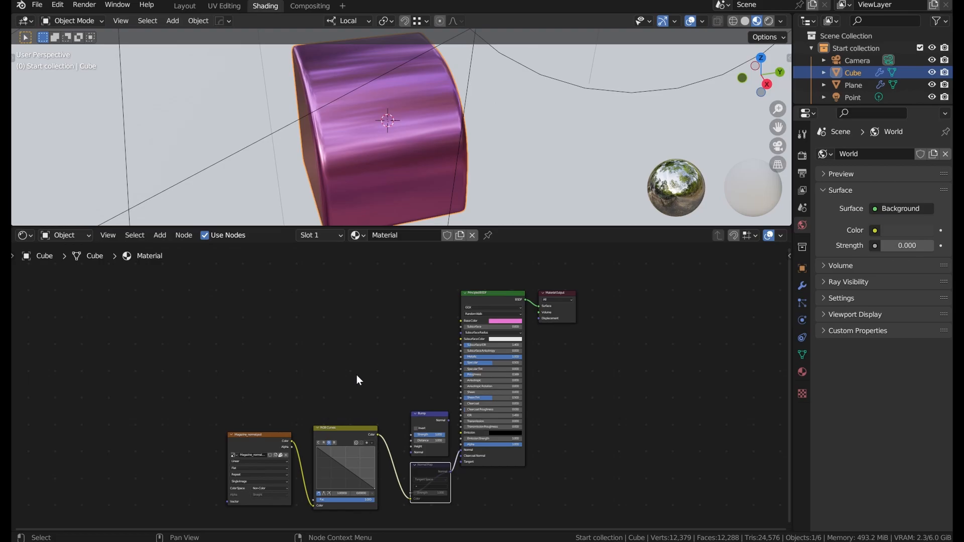
{"action": "left_click", "coordinate": [345, 6]}
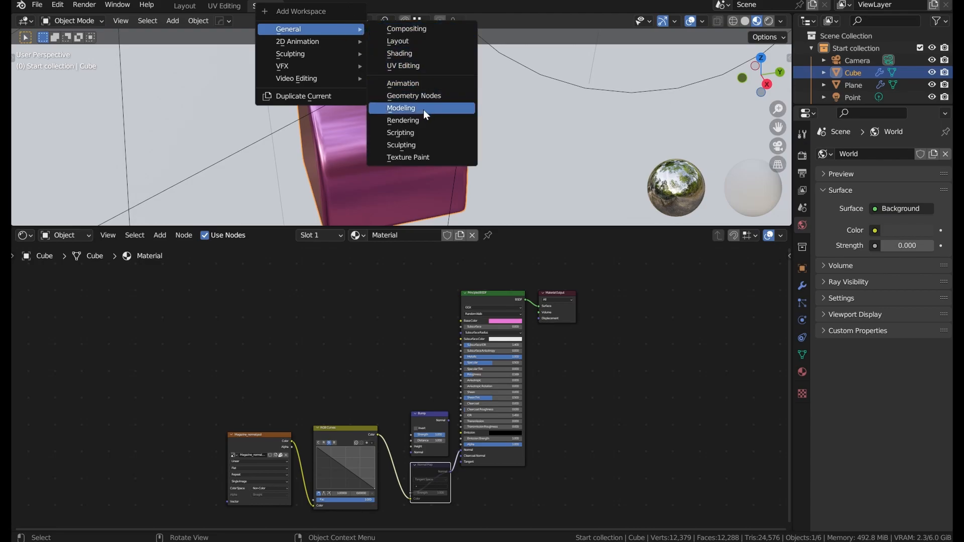
{"action": "scroll", "coordinate": [377, 140], "scroll_direction": "down", "scroll_amount": 1}
{"action": "scroll", "coordinate": [378, 140], "scroll_direction": "up", "scroll_amount": 2}
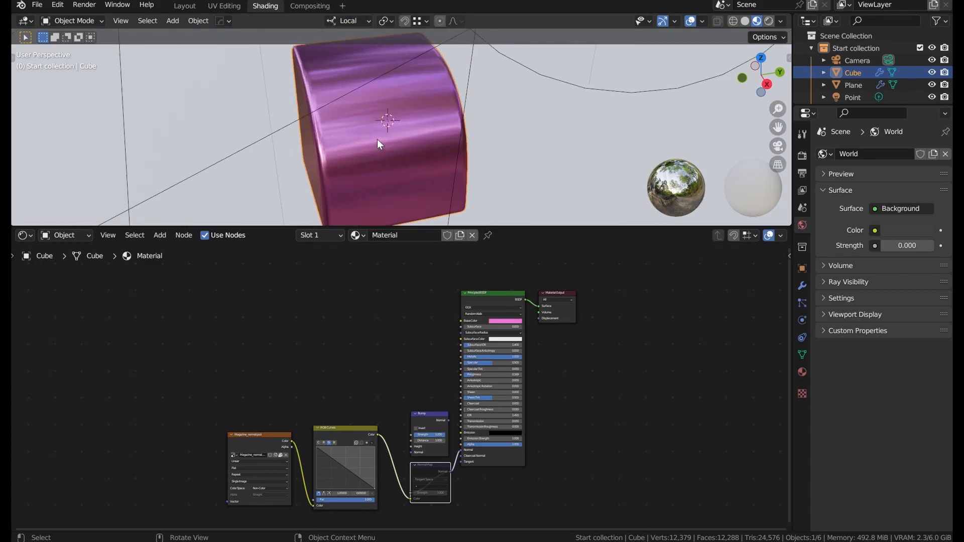
{"action": "left_click", "coordinate": [344, 5]}
Apply the modifier on the selected cube
{"action": "left_click", "coordinate": [802, 285]}
{"action": "left_click", "coordinate": [917, 175]}
{"action": "left_click", "coordinate": [869, 188]}
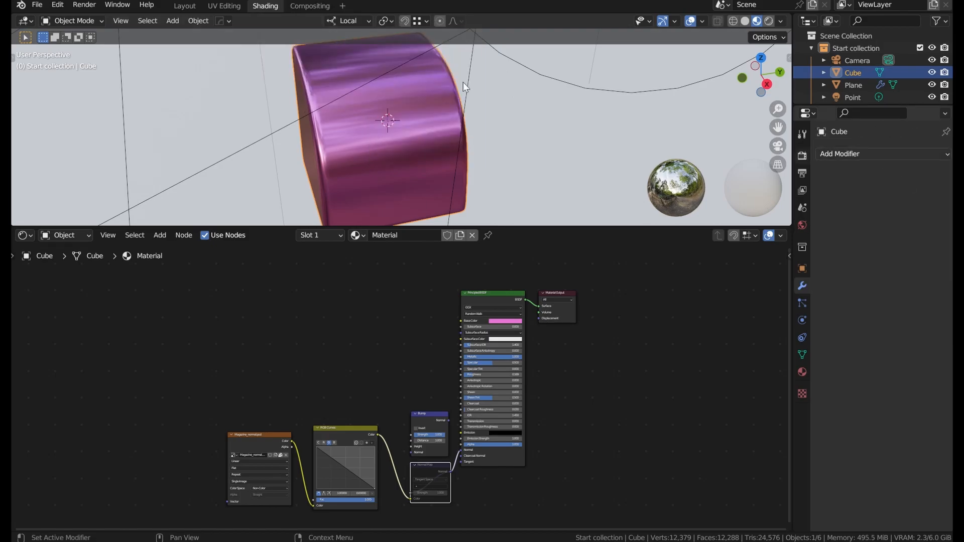
Add the Sculpting workspace from the Sculpting category to the workspaces
{"action": "left_click", "coordinate": [345, 7]}
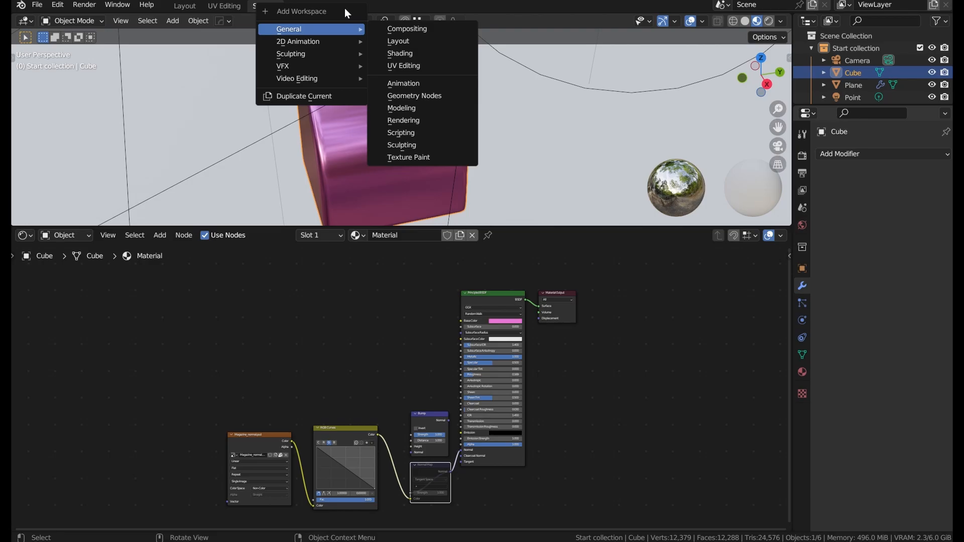
{"action": "mouse_move", "coordinate": [315, 54]}
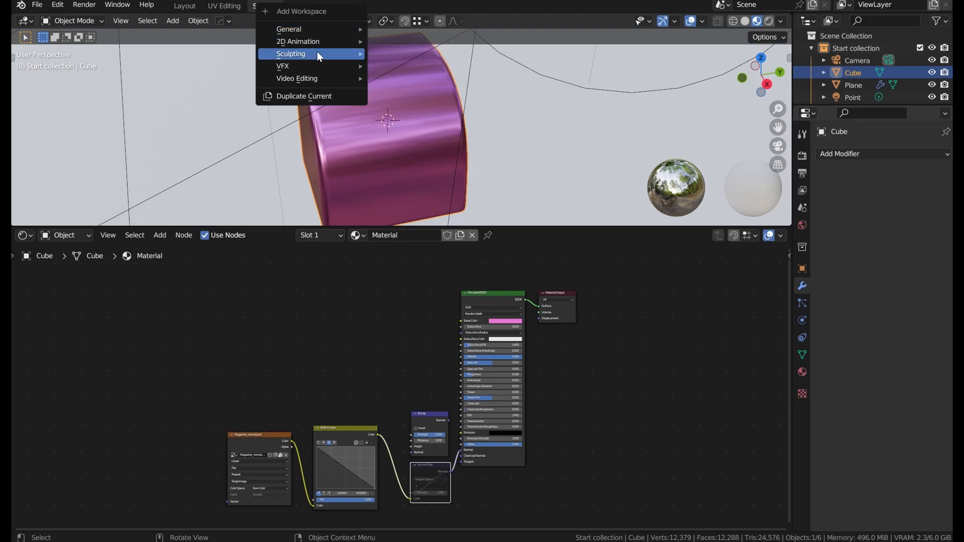
{"action": "left_click", "coordinate": [388, 55]}
Sculpt freehand ridges and folds across the cube's flat side and curved face using the SculptDraw brush, 50 px radius and 0.500 strength
{"action": "scroll", "coordinate": [403, 237], "scroll_direction": "up", "scroll_amount": 7}
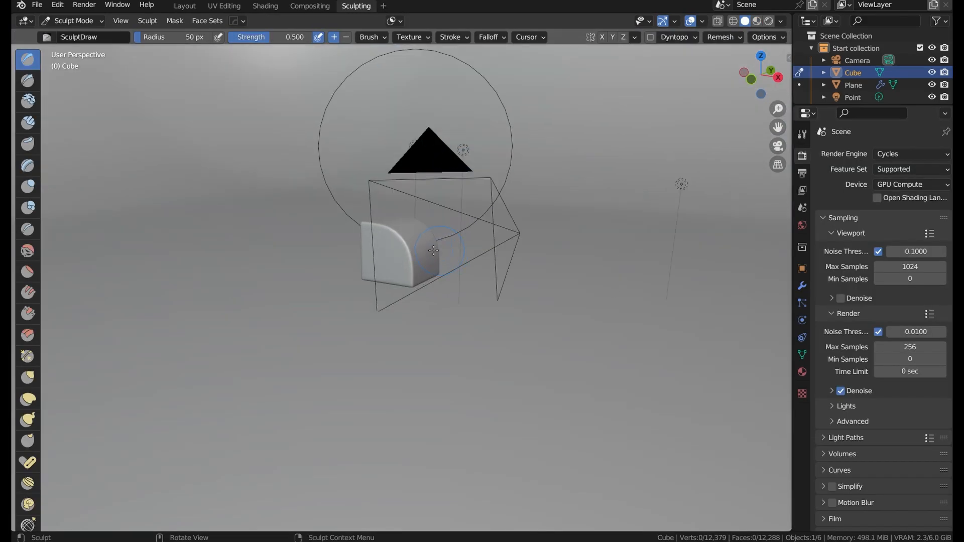
{"action": "middle_click_drag", "start_coordinate": [429, 165], "coordinate": [394, 259]}
{"action": "scroll", "coordinate": [402, 282], "scroll_direction": "up", "scroll_amount": 2}
{"action": "left_click_drag", "start_coordinate": [336, 195], "coordinate": [426, 367]}
{"action": "left_click_drag", "start_coordinate": [424, 201], "coordinate": [465, 314]}
{"action": "middle_click_drag", "start_coordinate": [491, 232], "coordinate": [432, 245]}
{"action": "mouse_move", "coordinate": [433, 245]}
{"action": "left_mouse_down"}
{"action": "mouse_move", "coordinate": [314, 291]}
{"action": "mouse_move", "coordinate": [344, 405]}
{"action": "mouse_move", "coordinate": [315, 375]}
{"action": "left_mouse_up"}
{"action": "middle_click_drag", "start_coordinate": [314, 375], "coordinate": [469, 408]}
{"action": "mouse_move", "coordinate": [469, 402]}
{"action": "left_mouse_down"}
{"action": "mouse_move", "coordinate": [301, 301]}
{"action": "mouse_move", "coordinate": [319, 358]}
{"action": "mouse_move", "coordinate": [439, 422]}
{"action": "mouse_move", "coordinate": [245, 380]}
{"action": "left_mouse_up"}
{"action": "middle_click_drag", "start_coordinate": [296, 374], "coordinate": [308, 350]}
{"action": "mouse_move", "coordinate": [303, 352]}
{"action": "left_mouse_down"}
{"action": "mouse_move", "coordinate": [286, 355]}
{"action": "mouse_move", "coordinate": [482, 362]}
{"action": "left_mouse_up"}
{"action": "mouse_move", "coordinate": [482, 360]}
{"action": "middle_mouse_down"}
{"action": "mouse_move", "coordinate": [478, 329]}
{"action": "mouse_move", "coordinate": [446, 422]}
{"action": "middle_mouse_up"}
{"action": "mouse_move", "coordinate": [446, 422]}
{"action": "left_mouse_down"}
{"action": "mouse_move", "coordinate": [239, 385]}
{"action": "mouse_move", "coordinate": [452, 424]}
{"action": "mouse_move", "coordinate": [280, 383]}
{"action": "left_mouse_up"}
{"action": "middle_click_drag", "start_coordinate": [351, 368], "coordinate": [419, 346]}
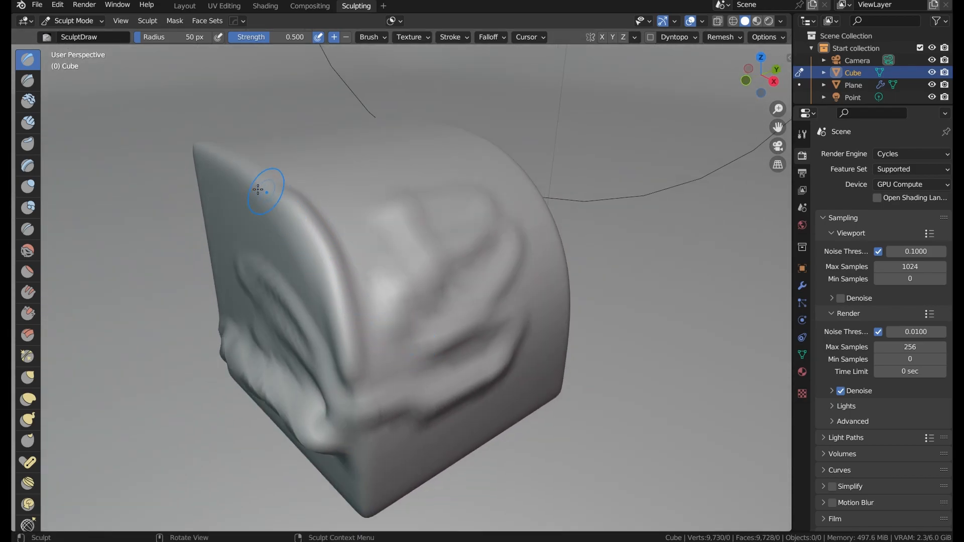
{"action": "middle_click_drag", "start_coordinate": [338, 302], "coordinate": [312, 193]}
{"action": "middle_click_drag", "start_coordinate": [226, 222], "coordinate": [452, 230]}
{"action": "mouse_move", "coordinate": [410, 416]}
{"action": "left_mouse_down"}
{"action": "mouse_move", "coordinate": [417, 297]}
{"action": "mouse_move", "coordinate": [413, 456]}
{"action": "mouse_move", "coordinate": [413, 447]}
{"action": "left_mouse_up"}
{"action": "mouse_move", "coordinate": [413, 446]}
{"action": "middle_mouse_down"}
{"action": "mouse_move", "coordinate": [420, 388]}
{"action": "mouse_move", "coordinate": [408, 378]}
{"action": "mouse_move", "coordinate": [490, 332]}
{"action": "middle_mouse_up"}
{"action": "mouse_move", "coordinate": [491, 333]}
{"action": "left_mouse_down"}
{"action": "mouse_move", "coordinate": [263, 188]}
{"action": "mouse_move", "coordinate": [308, 229]}
{"action": "mouse_move", "coordinate": [502, 337]}
{"action": "left_mouse_up"}
{"action": "mouse_move", "coordinate": [492, 317]}
{"action": "middle_mouse_down"}
{"action": "mouse_move", "coordinate": [301, 273]}
{"action": "mouse_move", "coordinate": [302, 200]}
{"action": "middle_mouse_up"}
Look at the compositing setup, add a Video Editing workspace, and delete that workspace again
{"action": "left_click", "coordinate": [311, 6]}
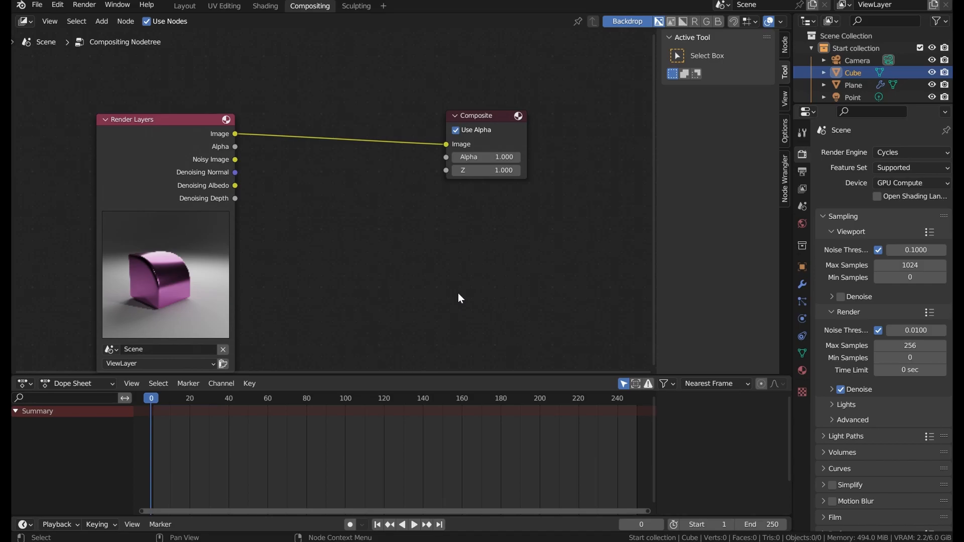
{"action": "left_click", "coordinate": [387, 5]}
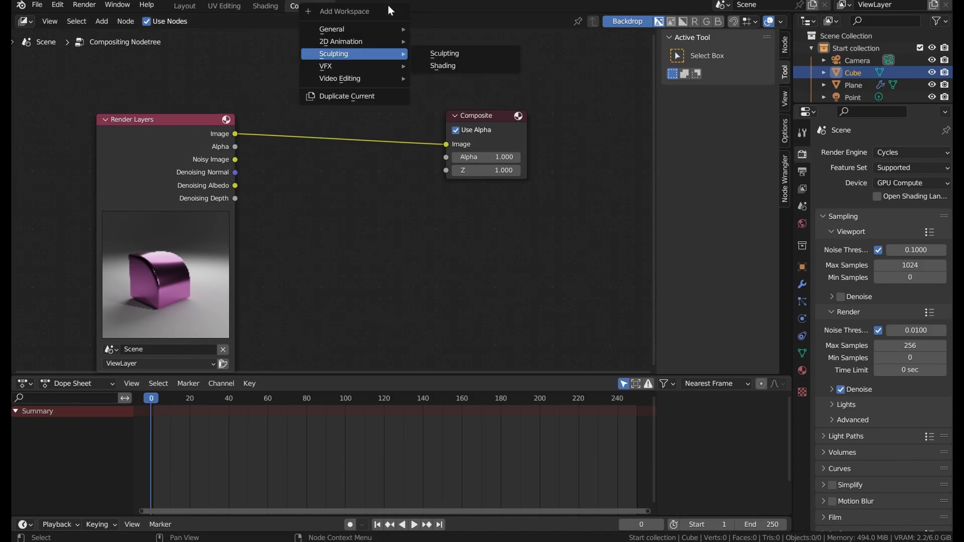
{"action": "mouse_move", "coordinate": [381, 79]}
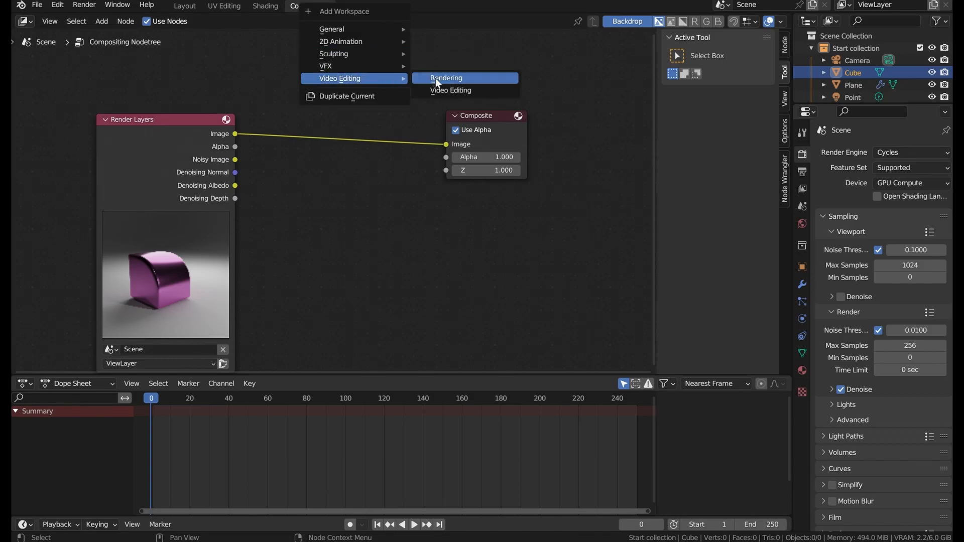
{"action": "left_click", "coordinate": [444, 90]}
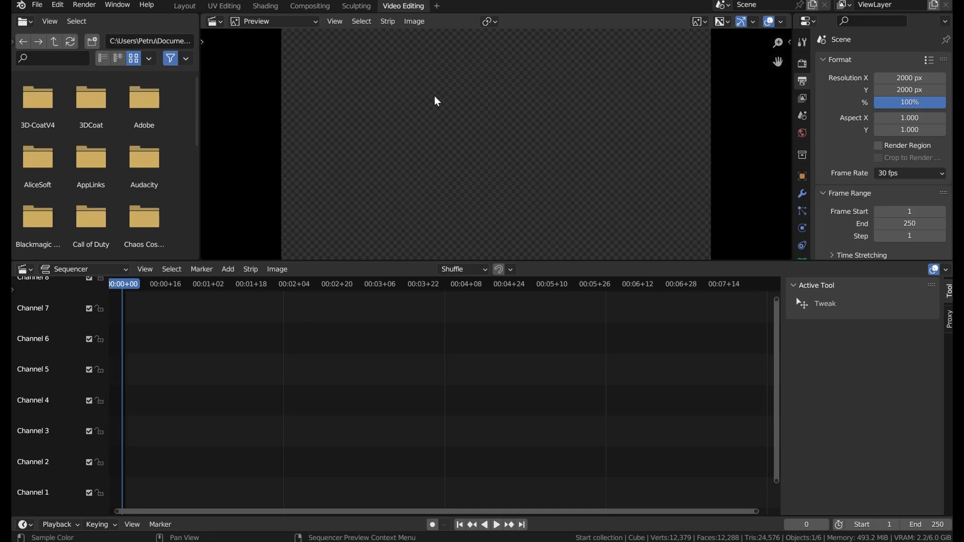
{"action": "right_click", "coordinate": [413, 7]}
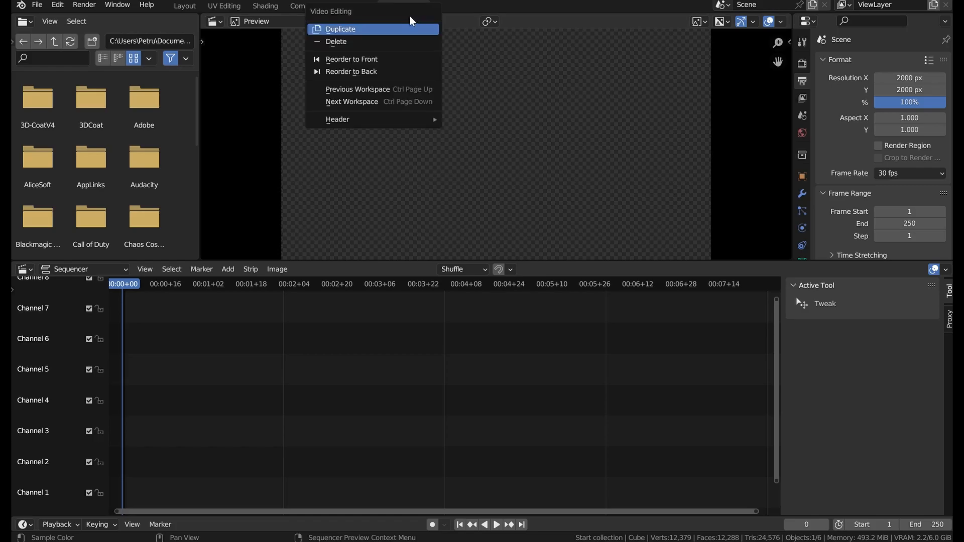
{"action": "left_click", "coordinate": [405, 44]}
Return to the Layout workspace and bring up the sculpted cube's physics options
{"action": "left_click", "coordinate": [194, 4]}
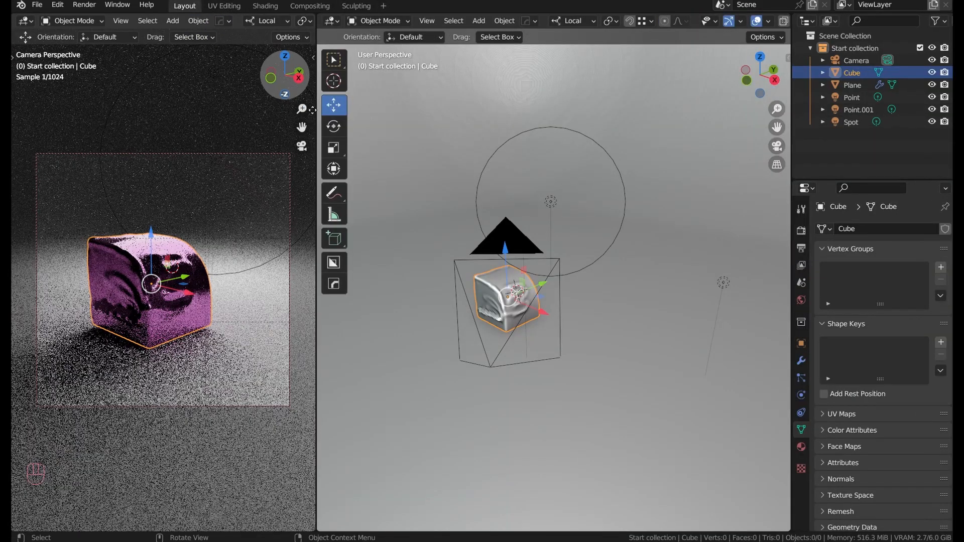
{"action": "left_click", "coordinate": [802, 412]}
{"action": "left_click", "coordinate": [803, 401]}
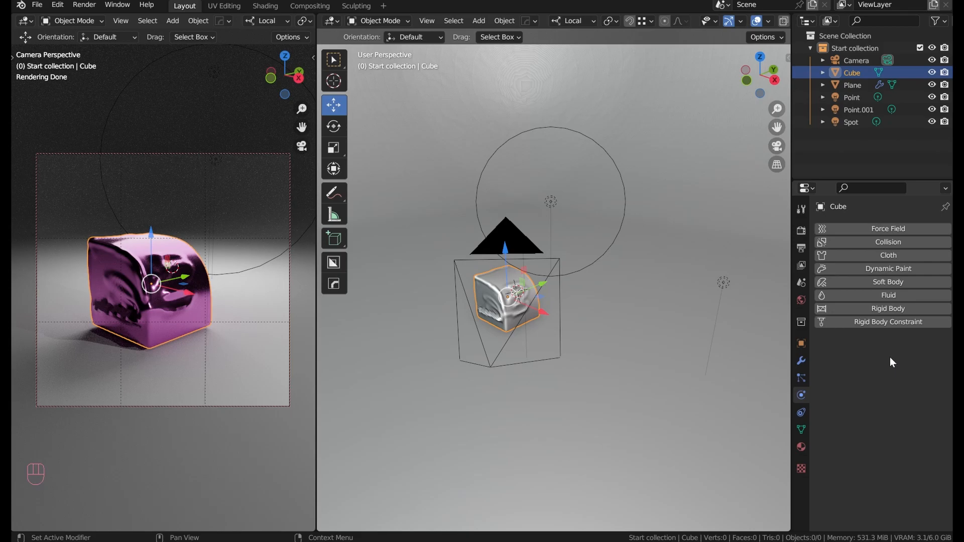
Switch to the UV Editing workspace and isolate the cube in local view
{"action": "left_click", "coordinate": [224, 7]}
{"action": "scroll", "coordinate": [578, 307], "scroll_direction": "up", "scroll_amount": 3}
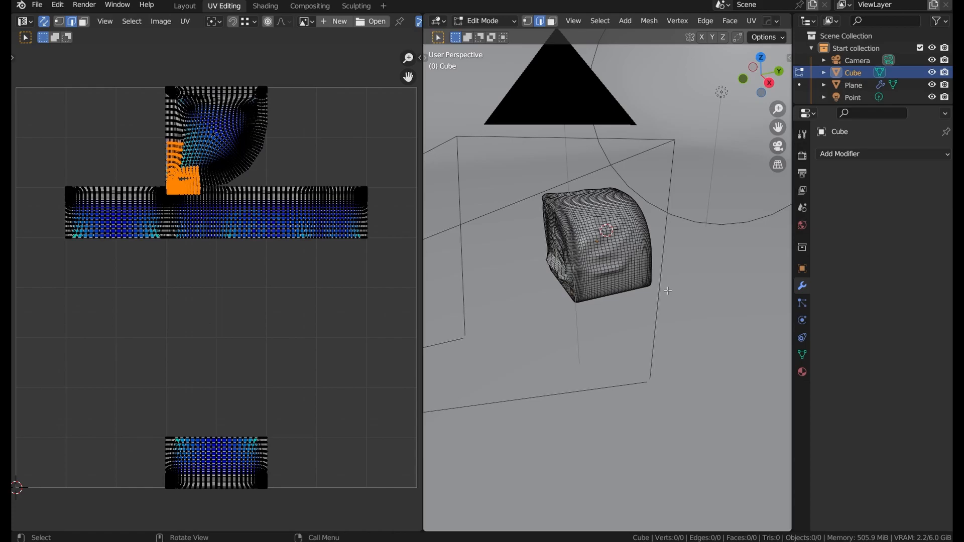
{"action": "key", "text": "KP_Divide"}
{"action": "scroll", "coordinate": [632, 388], "scroll_direction": "down", "scroll_amount": 3}
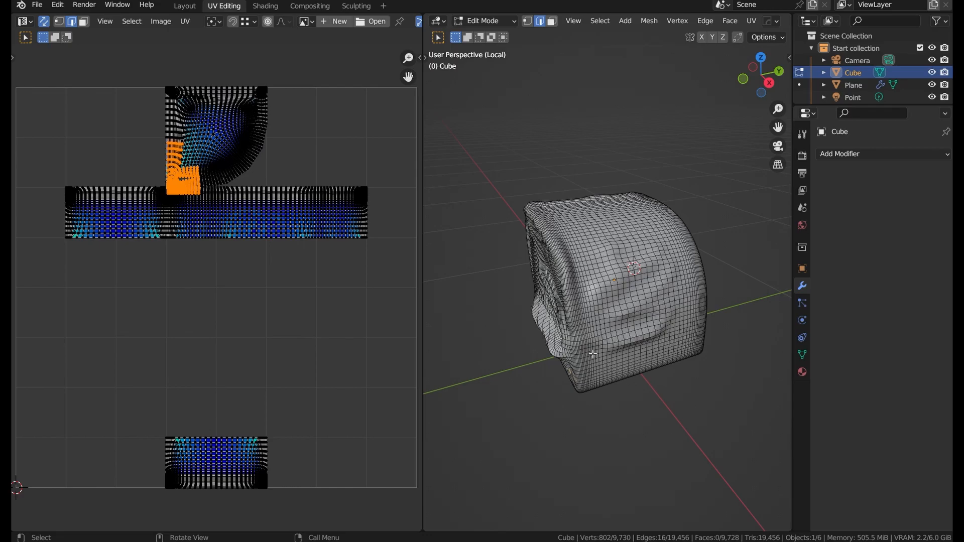
{"action": "scroll", "coordinate": [594, 355], "scroll_direction": "up", "scroll_amount": 1}
{"action": "middle_click_drag", "start_coordinate": [566, 353], "coordinate": [578, 374]}
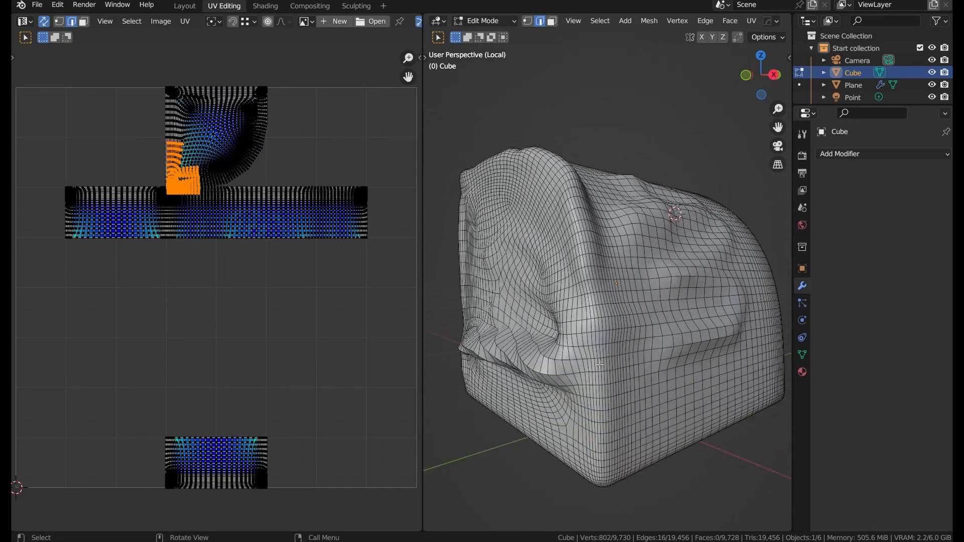
Select continuous edge paths around the borders of the cube's flat sides and mark them as UV seams
{"action": "left_click", "coordinate": [578, 374]}
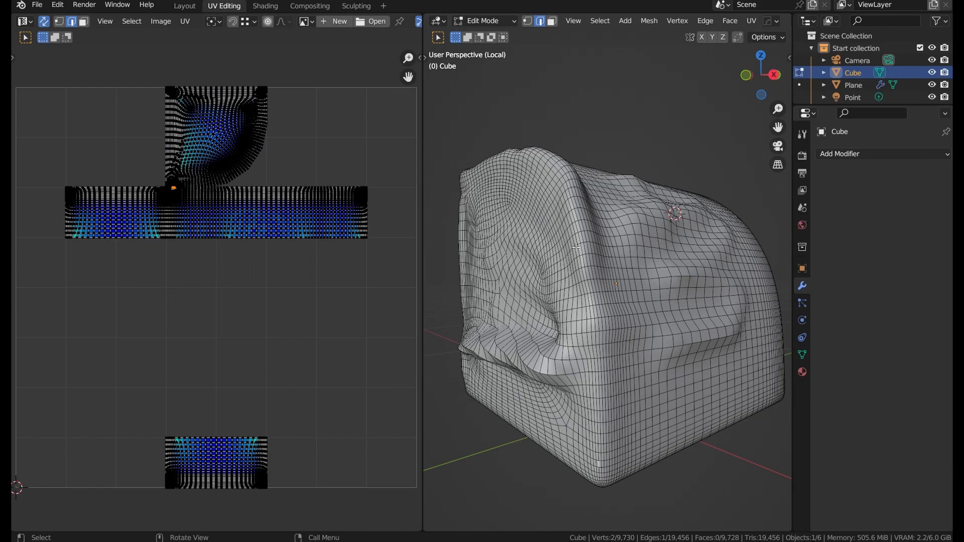
{"action": "middle_click_drag", "start_coordinate": [576, 249], "coordinate": [583, 271]}
{"action": "left_click", "coordinate": [585, 260], "text": "ctrl"}
{"action": "left_click", "coordinate": [475, 266], "text": "ctrl"}
{"action": "middle_click_drag", "start_coordinate": [518, 315], "coordinate": [593, 460]}
{"action": "left_click", "coordinate": [596, 503], "text": "ctrl"}
{"action": "middle_click_drag", "start_coordinate": [597, 503], "coordinate": [678, 405]}
{"action": "left_click", "coordinate": [491, 310], "text": "ctrl"}
{"action": "left_click", "coordinate": [620, 337], "text": "ctrl"}
{"action": "left_click", "coordinate": [684, 383], "text": "ctrl"}
{"action": "middle_click_drag", "start_coordinate": [445, 291], "coordinate": [609, 362]}
{"action": "left_click", "coordinate": [652, 353], "text": "ctrl"}
{"action": "scroll", "coordinate": [655, 321], "scroll_direction": "down", "scroll_amount": 5}
{"action": "key", "text": "u"}
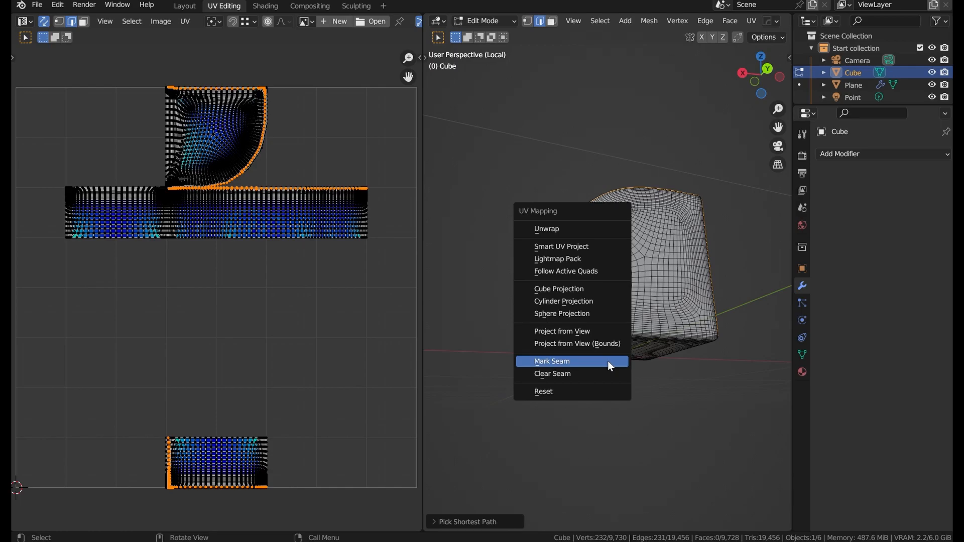
{"action": "left_click", "coordinate": [609, 361]}
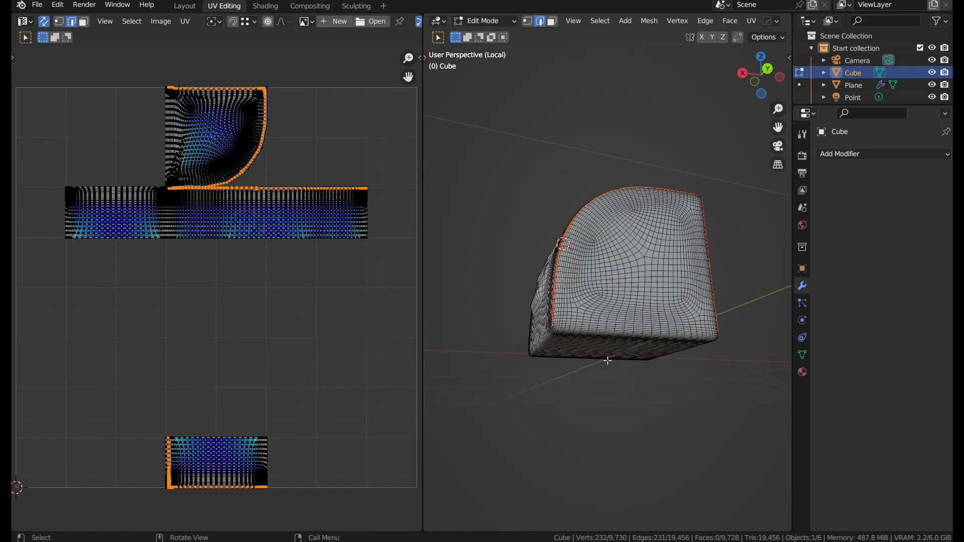
Unwrap the whole cube mesh using the marked seams
{"action": "key", "text": "a"}
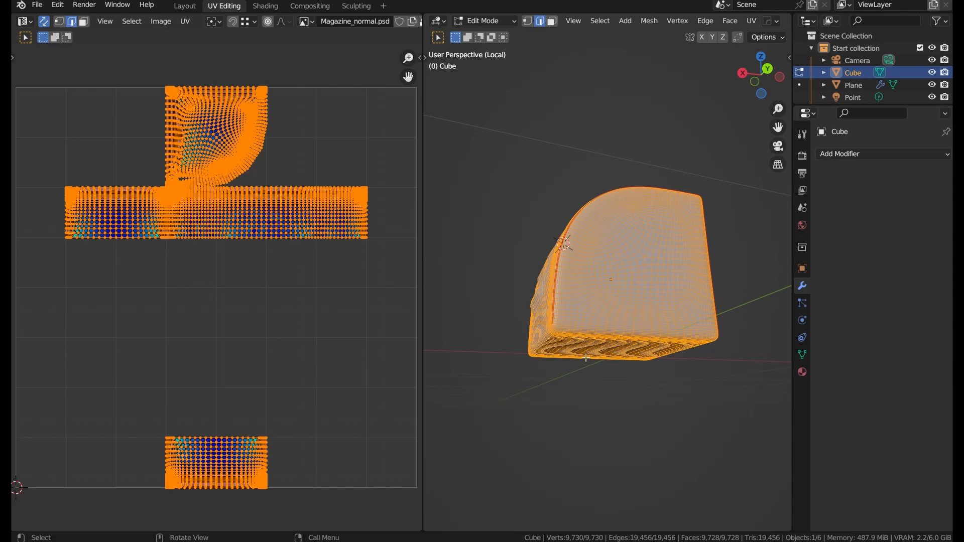
{"action": "right_click", "coordinate": [200, 255]}
{"action": "left_click", "coordinate": [204, 256]}
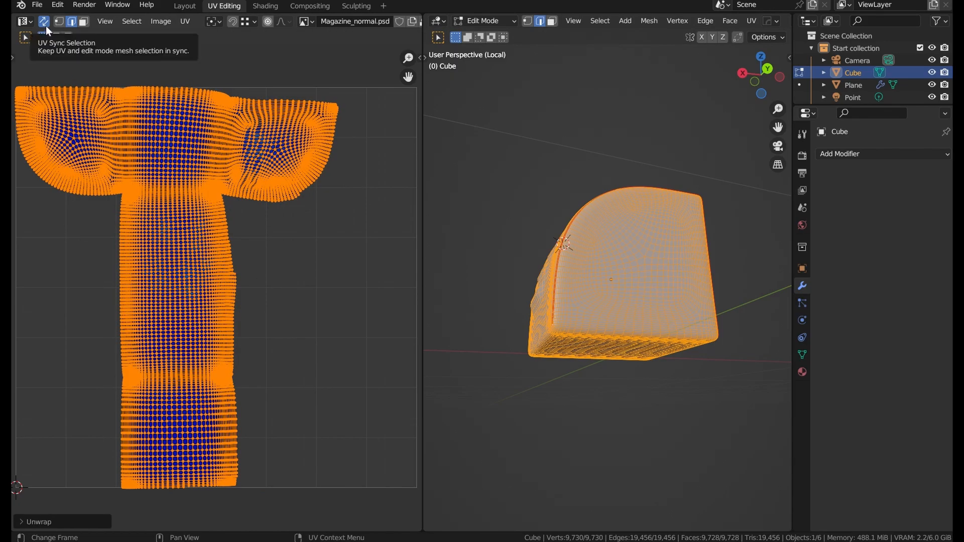
Select patches in the UV layout and on the mesh to check which faces correspond, and clear the selection
{"action": "left_click_drag", "start_coordinate": [76, 353], "coordinate": [196, 245]}
{"action": "middle_click_drag", "start_coordinate": [628, 352], "coordinate": [565, 356]}
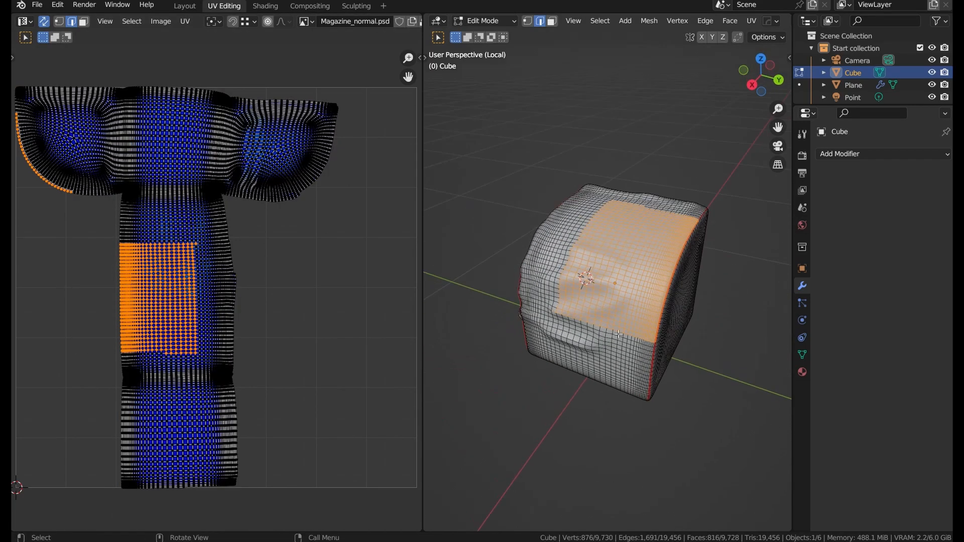
{"action": "left_click_drag", "start_coordinate": [538, 340], "coordinate": [564, 259]}
{"action": "middle_click_drag", "start_coordinate": [468, 302], "coordinate": [606, 291]}
{"action": "left_click_drag", "start_coordinate": [562, 324], "coordinate": [605, 256]}
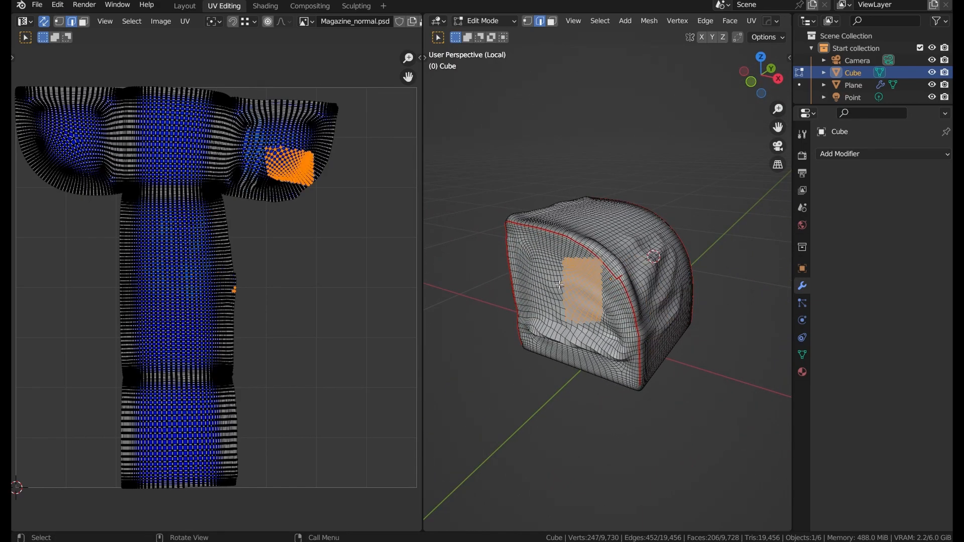
{"action": "key", "text": "a"}
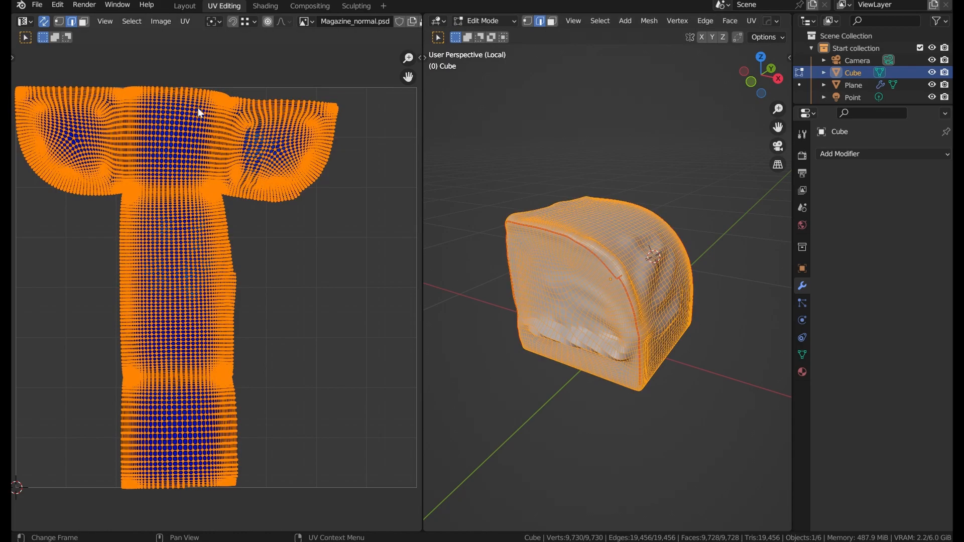
{"action": "key", "text": "alt+a"}
Select the whole mesh and search the available commands for a camera projection
{"action": "left_click", "coordinate": [186, 23]}
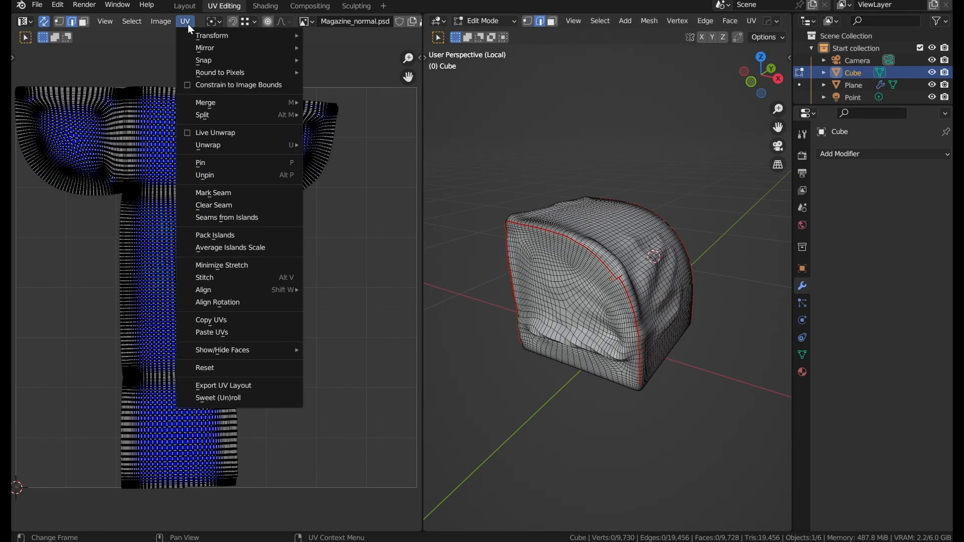
{"action": "key", "text": "a"}
{"action": "key", "text": "F3"}
{"action": "type", "text": "camera pro"}
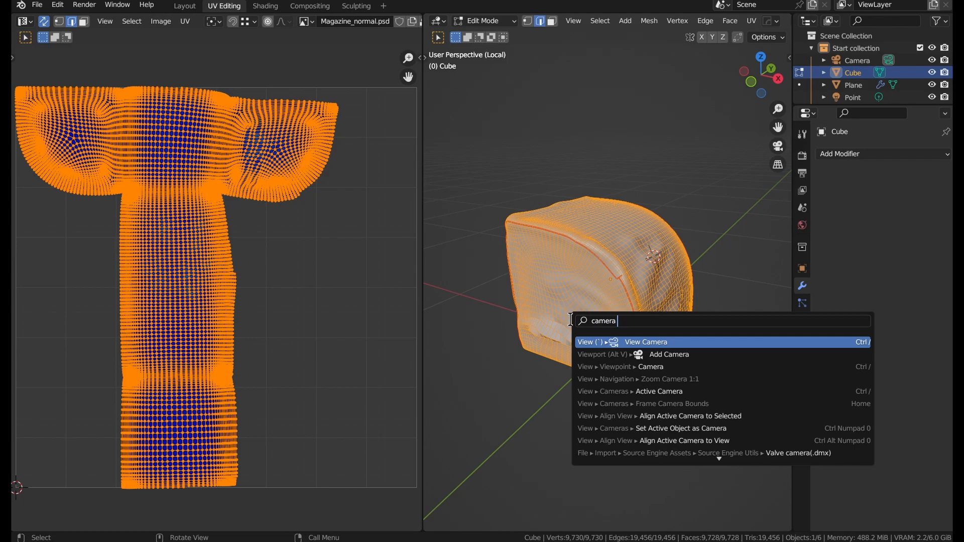
{"action": "key", "text": "Escape"}
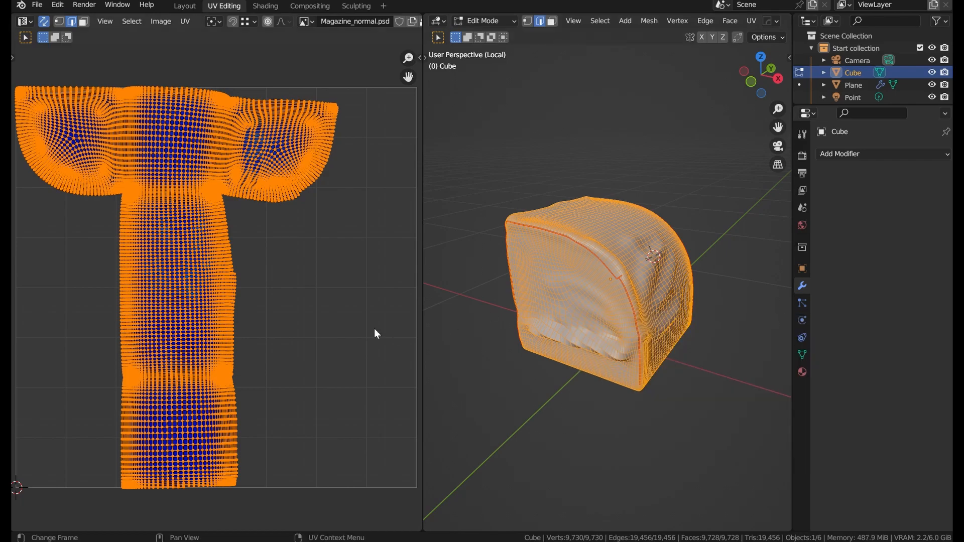
{"action": "key", "text": "F3"}
{"action": "type", "text": "camera"}
{"action": "key", "text": "Escape"}
Unwrap the whole cube with Project from View and inspect the projected UV layout
{"action": "key", "text": "F3"}
{"action": "type", "text": "project"}
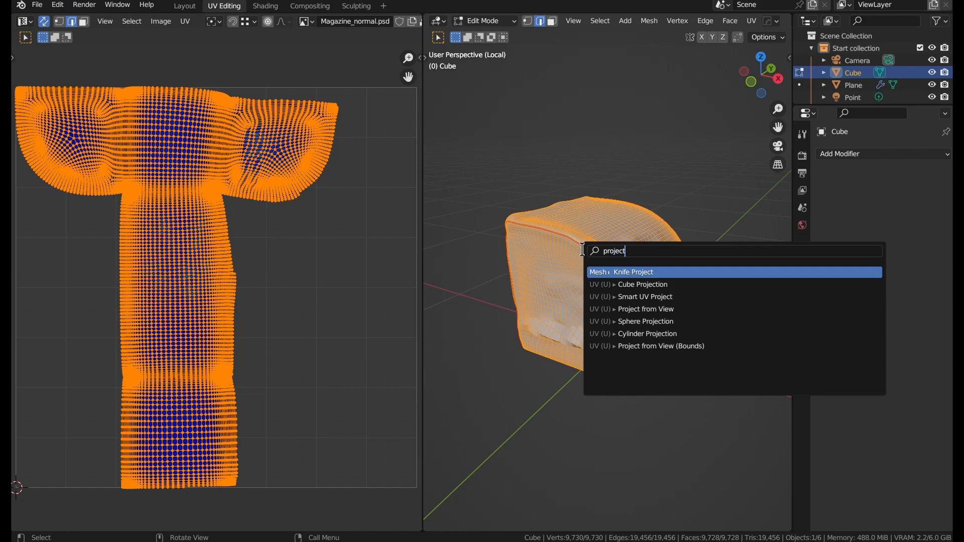
{"action": "key", "text": "Down"}
{"action": "key", "text": "Down"}
{"action": "key", "text": "Down"}
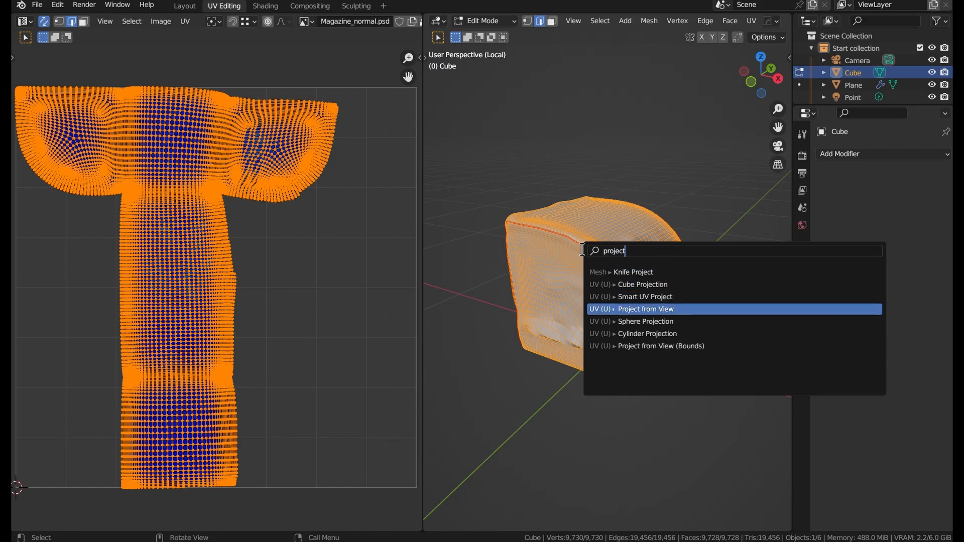
{"action": "key", "text": "Return"}
{"action": "scroll", "coordinate": [183, 318], "scroll_direction": "up", "scroll_amount": 5}
{"action": "scroll", "coordinate": [187, 318], "scroll_direction": "down", "scroll_amount": 1}
{"action": "left_click", "coordinate": [218, 248]}
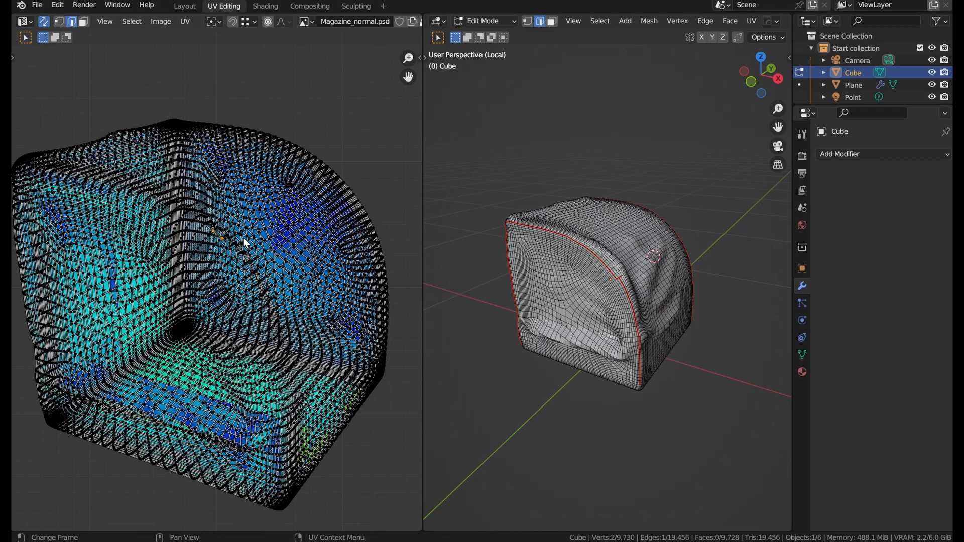
{"action": "scroll", "coordinate": [227, 300], "scroll_direction": "down", "scroll_amount": 2}
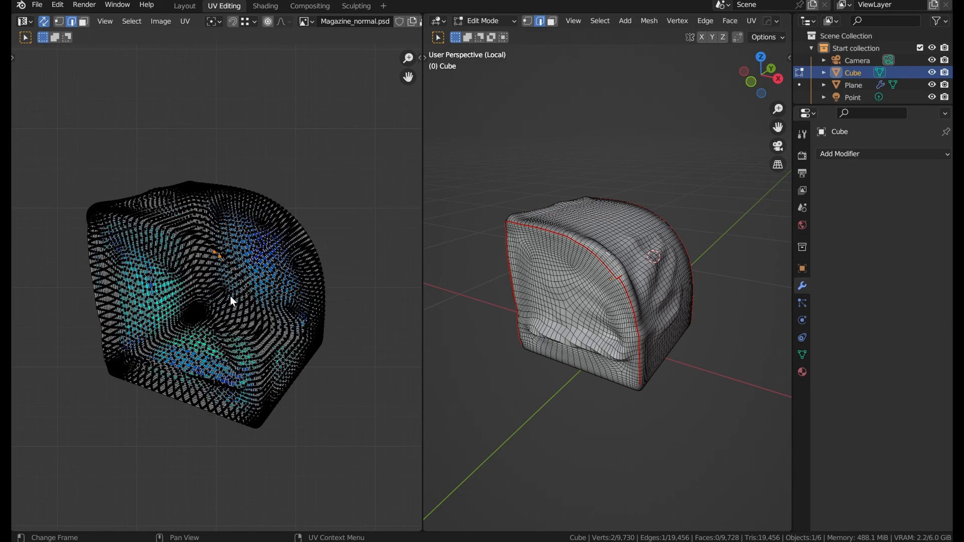
Unwrap the whole cube again using its seams, clear the selection, and return to the Layout workspace
{"action": "key", "text": "a"}
{"action": "right_click", "coordinate": [183, 230]}
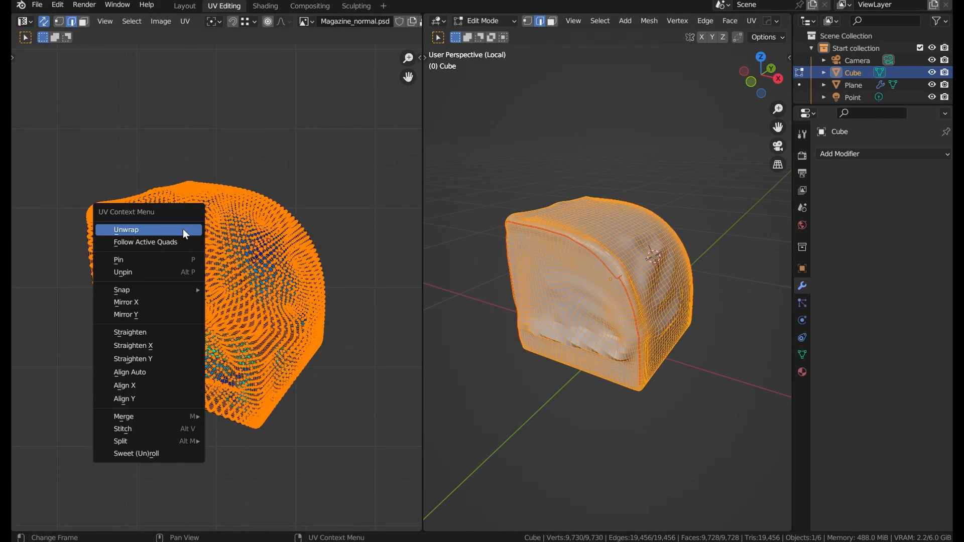
{"action": "left_click", "coordinate": [183, 230]}
{"action": "scroll", "coordinate": [263, 351], "scroll_direction": "down", "scroll_amount": 3}
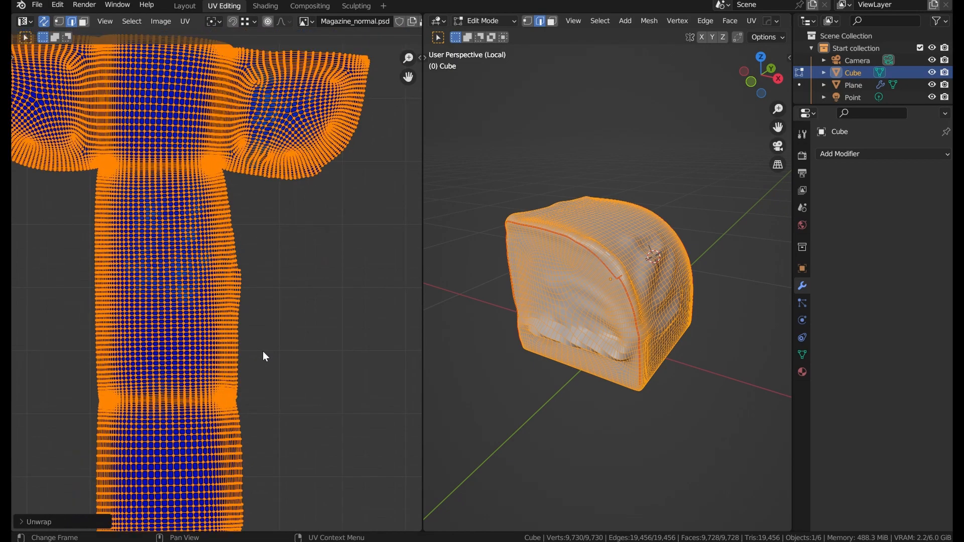
{"action": "key", "text": "alt+a"}
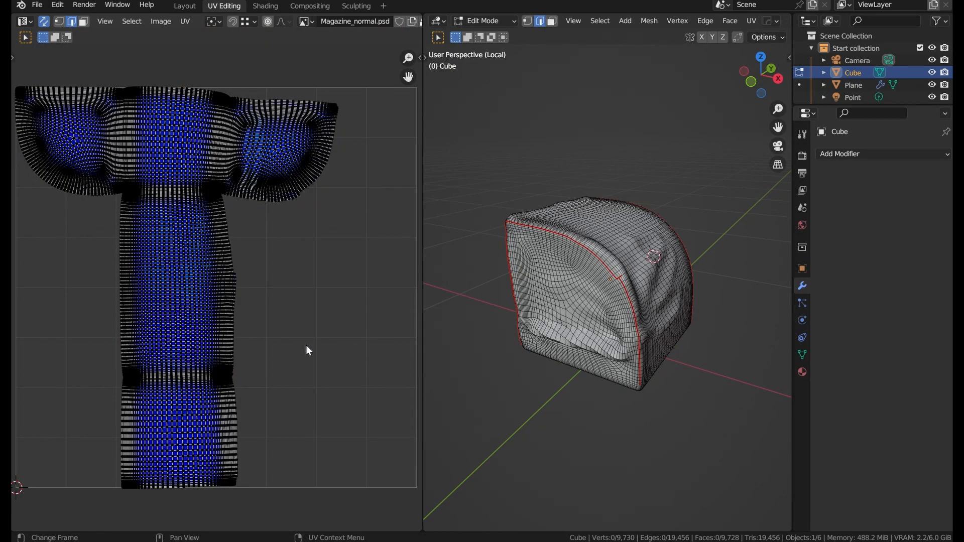
{"action": "scroll", "coordinate": [307, 347], "scroll_direction": "down", "scroll_amount": 1}
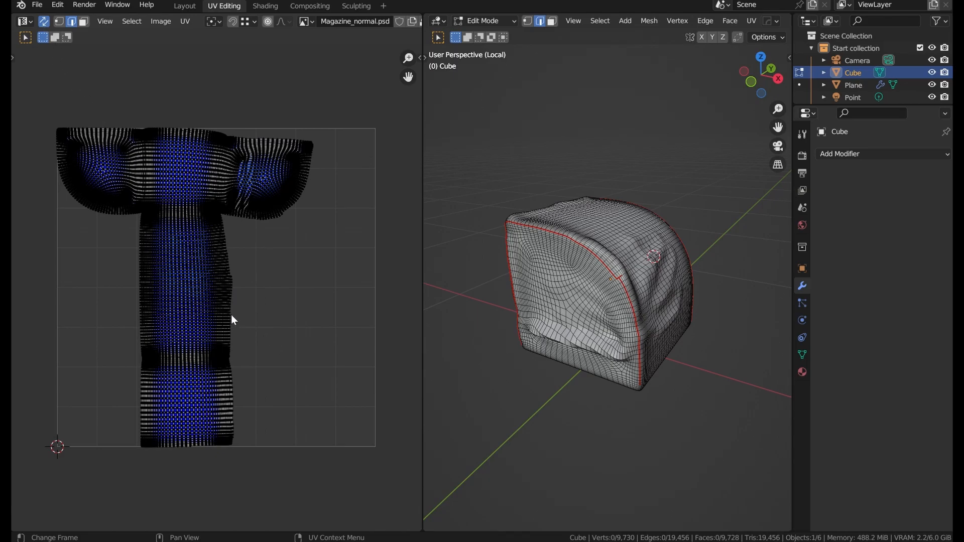
{"action": "left_click", "coordinate": [185, 6]}
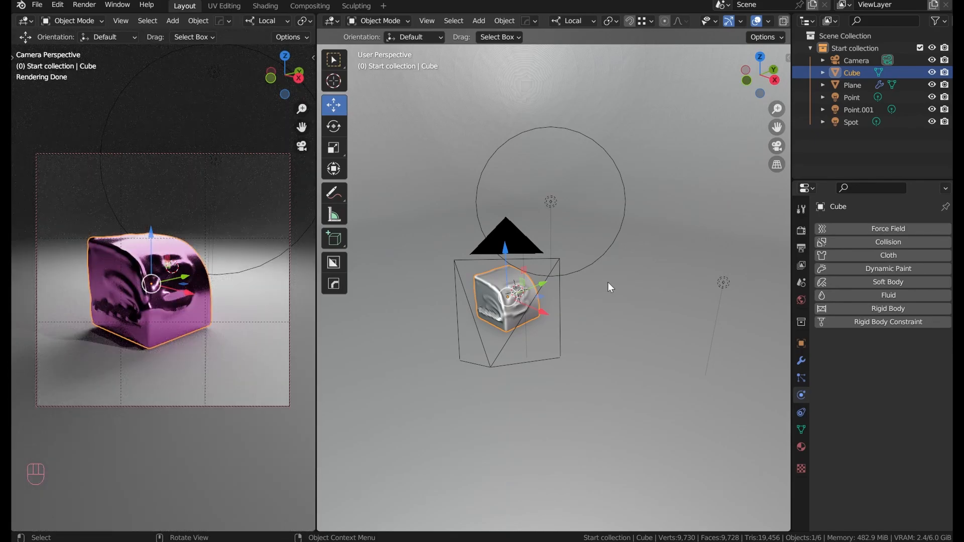